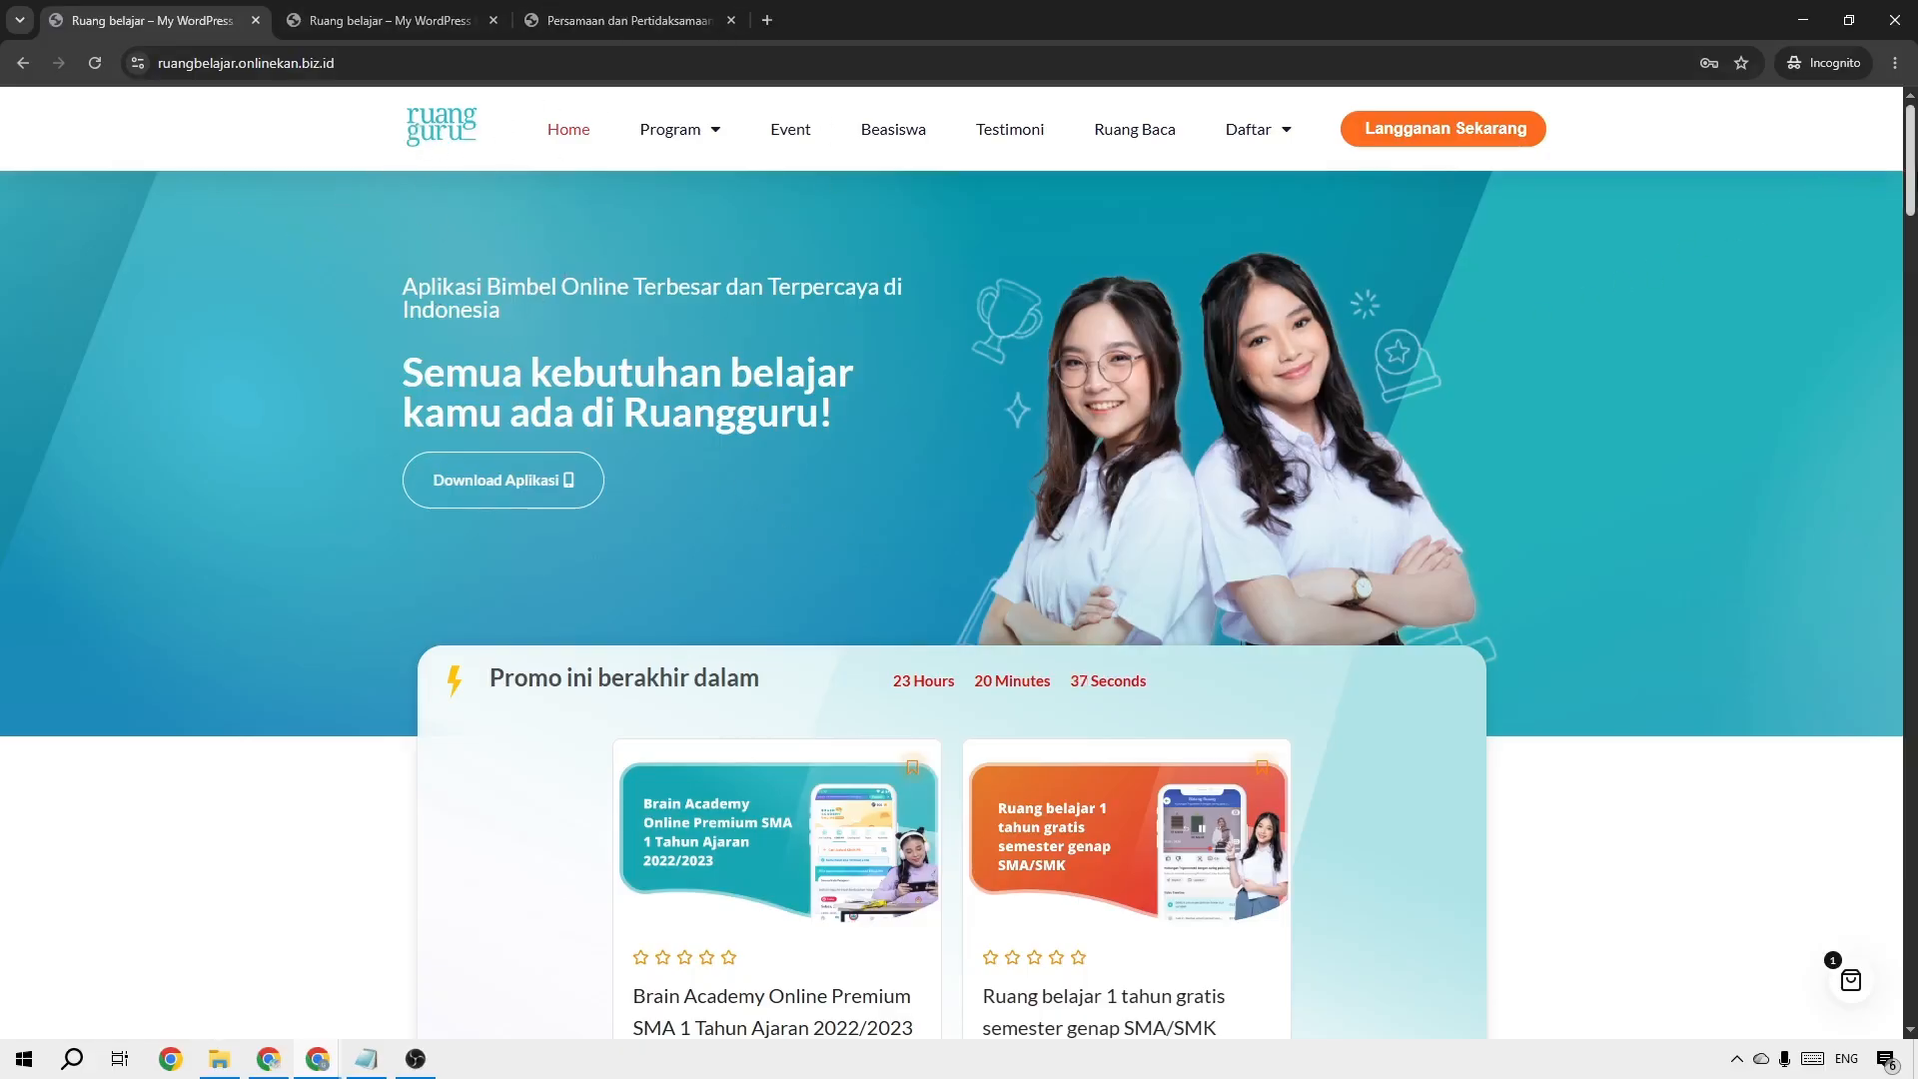
Scroll the Ruang belajar home page to look over the promo course cards
drag(1910, 150, 1910, 100)
scroll(1912, 155, down, 6)
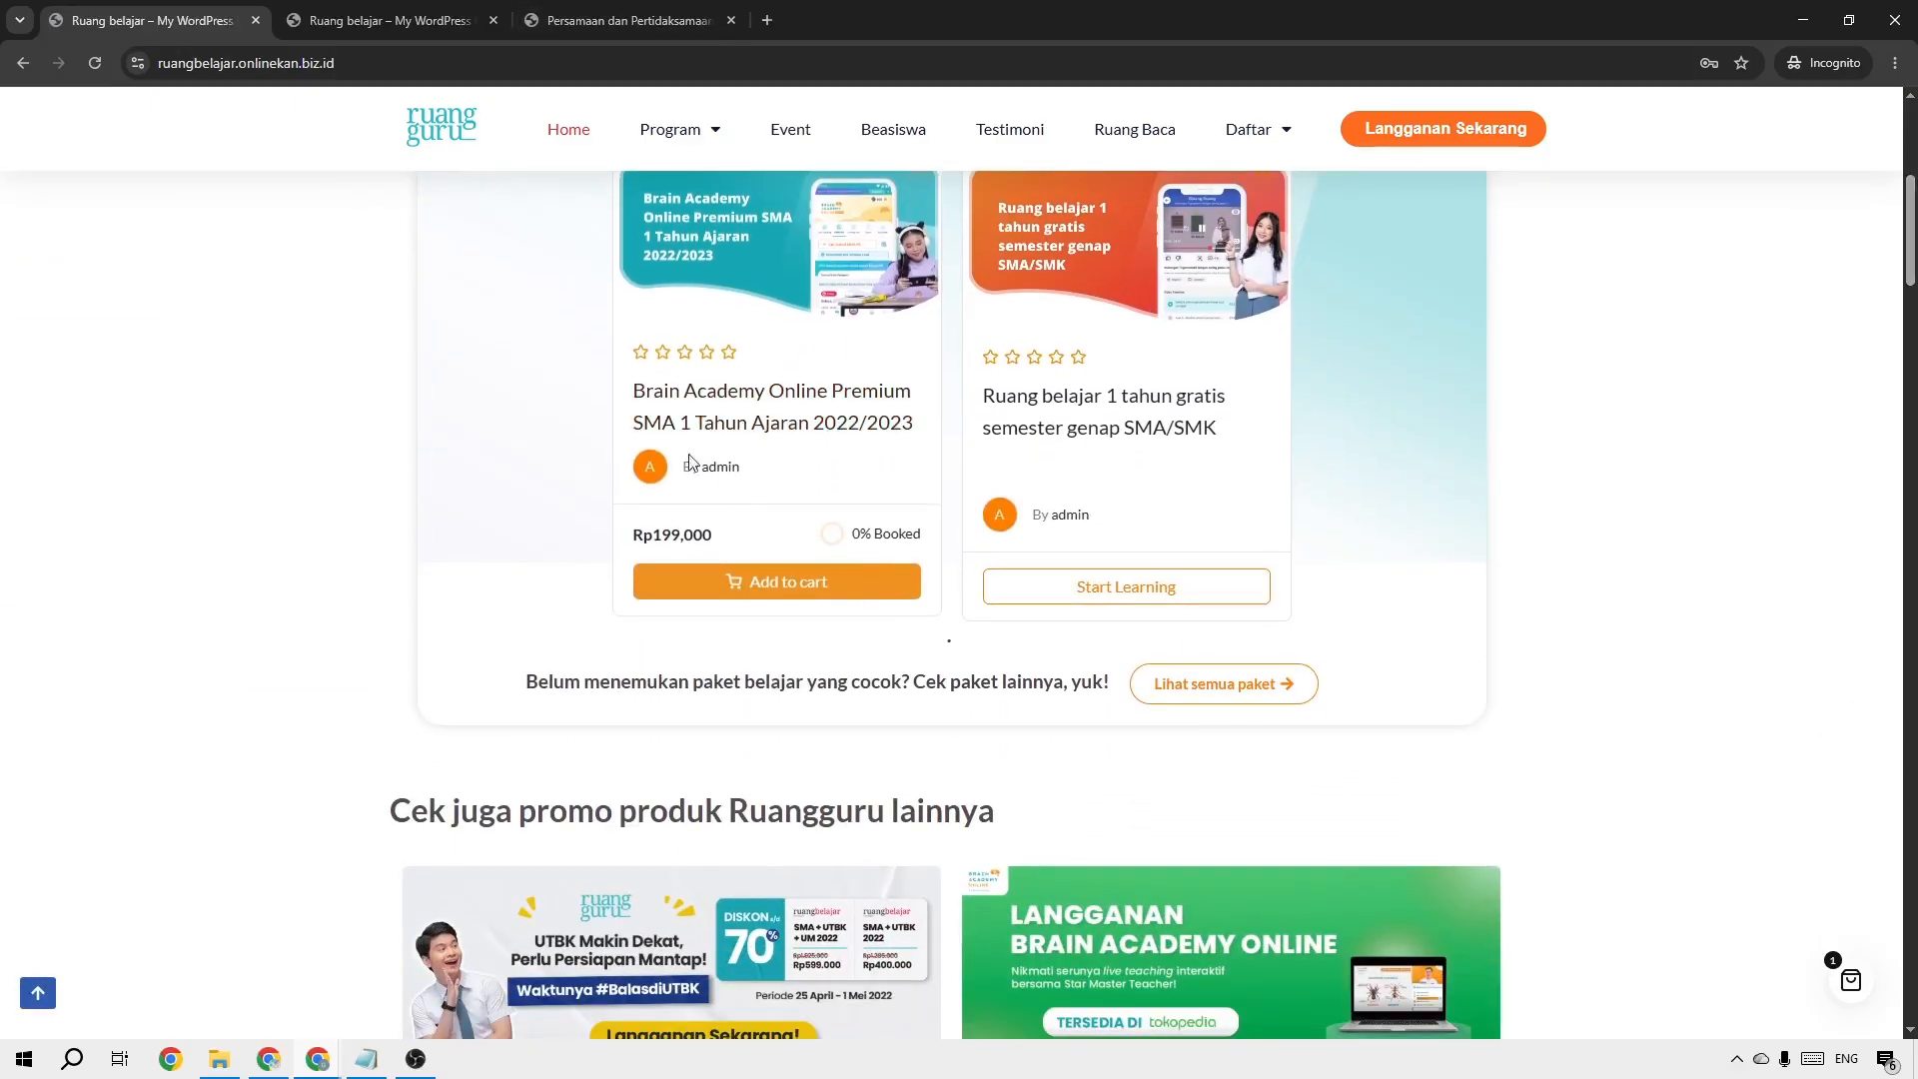
scroll(1849, 296, up, 2)
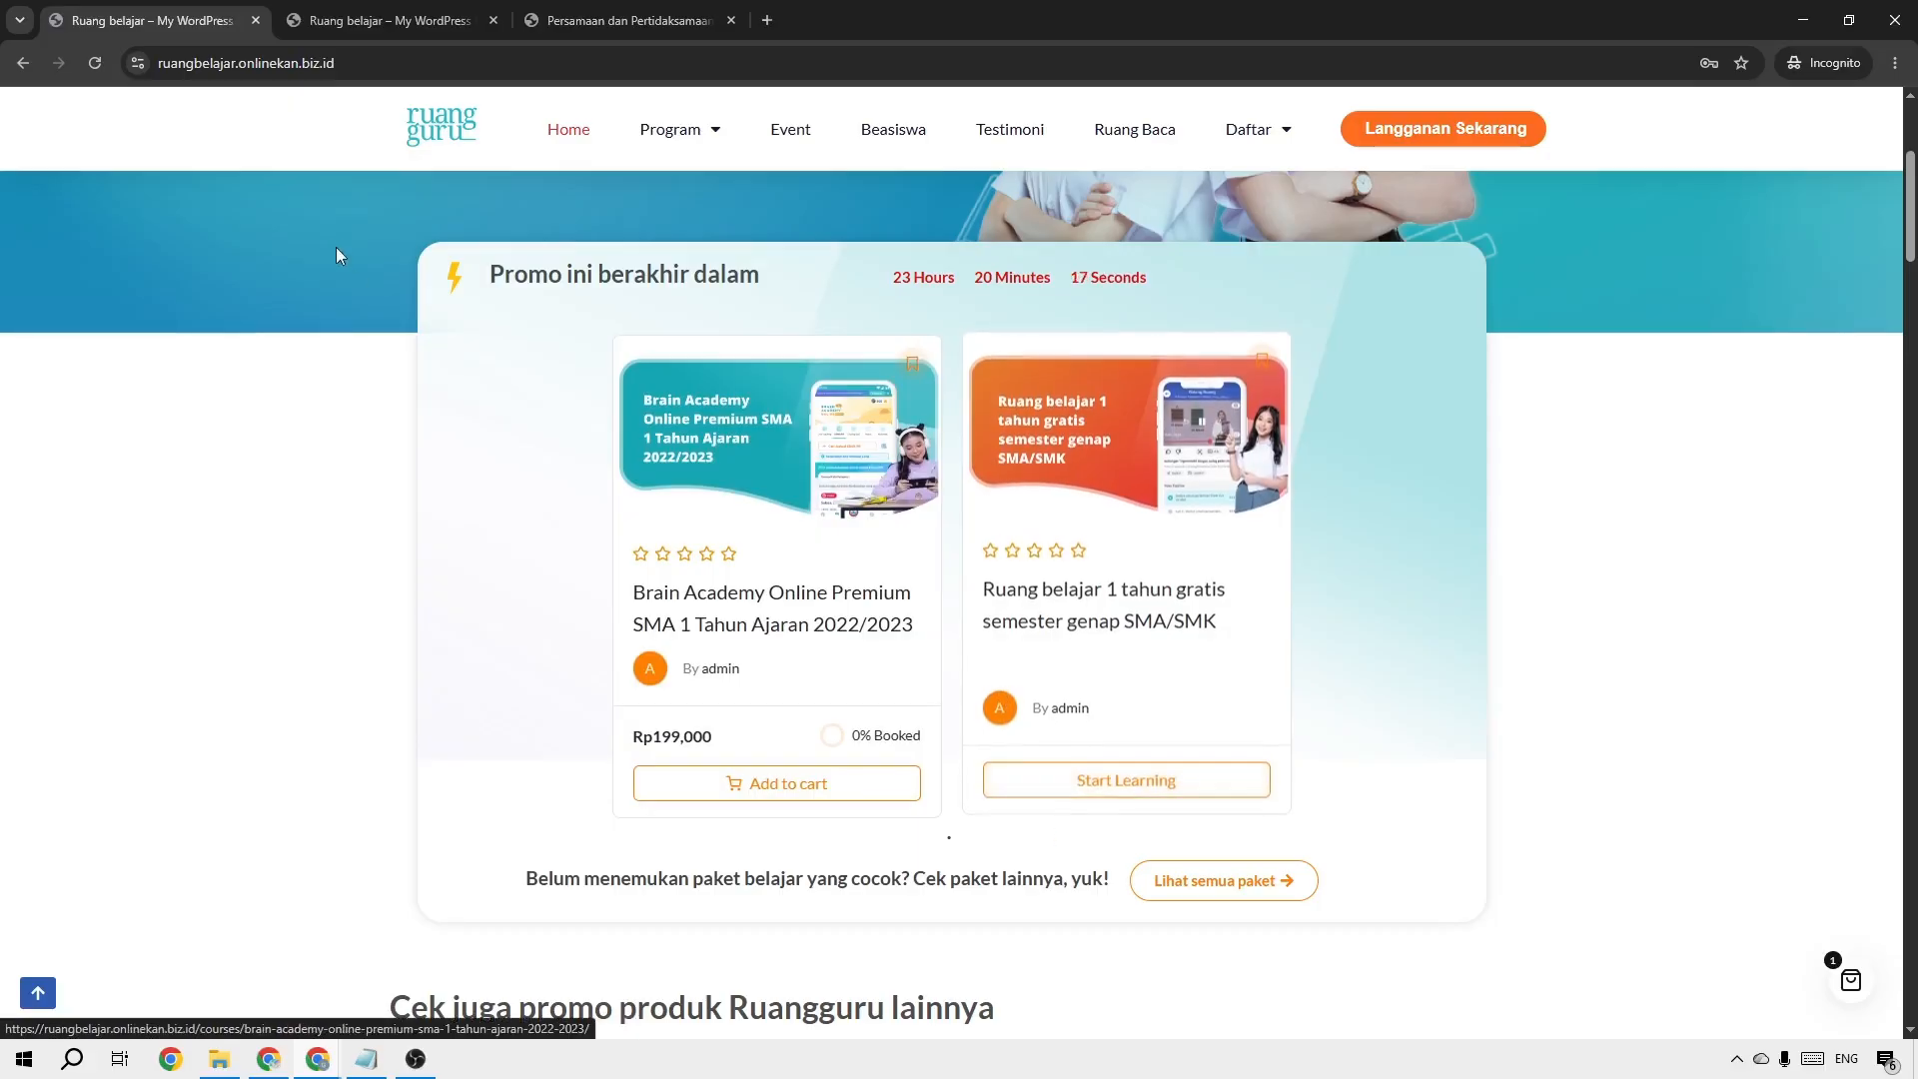
Check the other browser tabs, then open the Persamaan dan Pertidaksamaan lesson tab
click(365, 22)
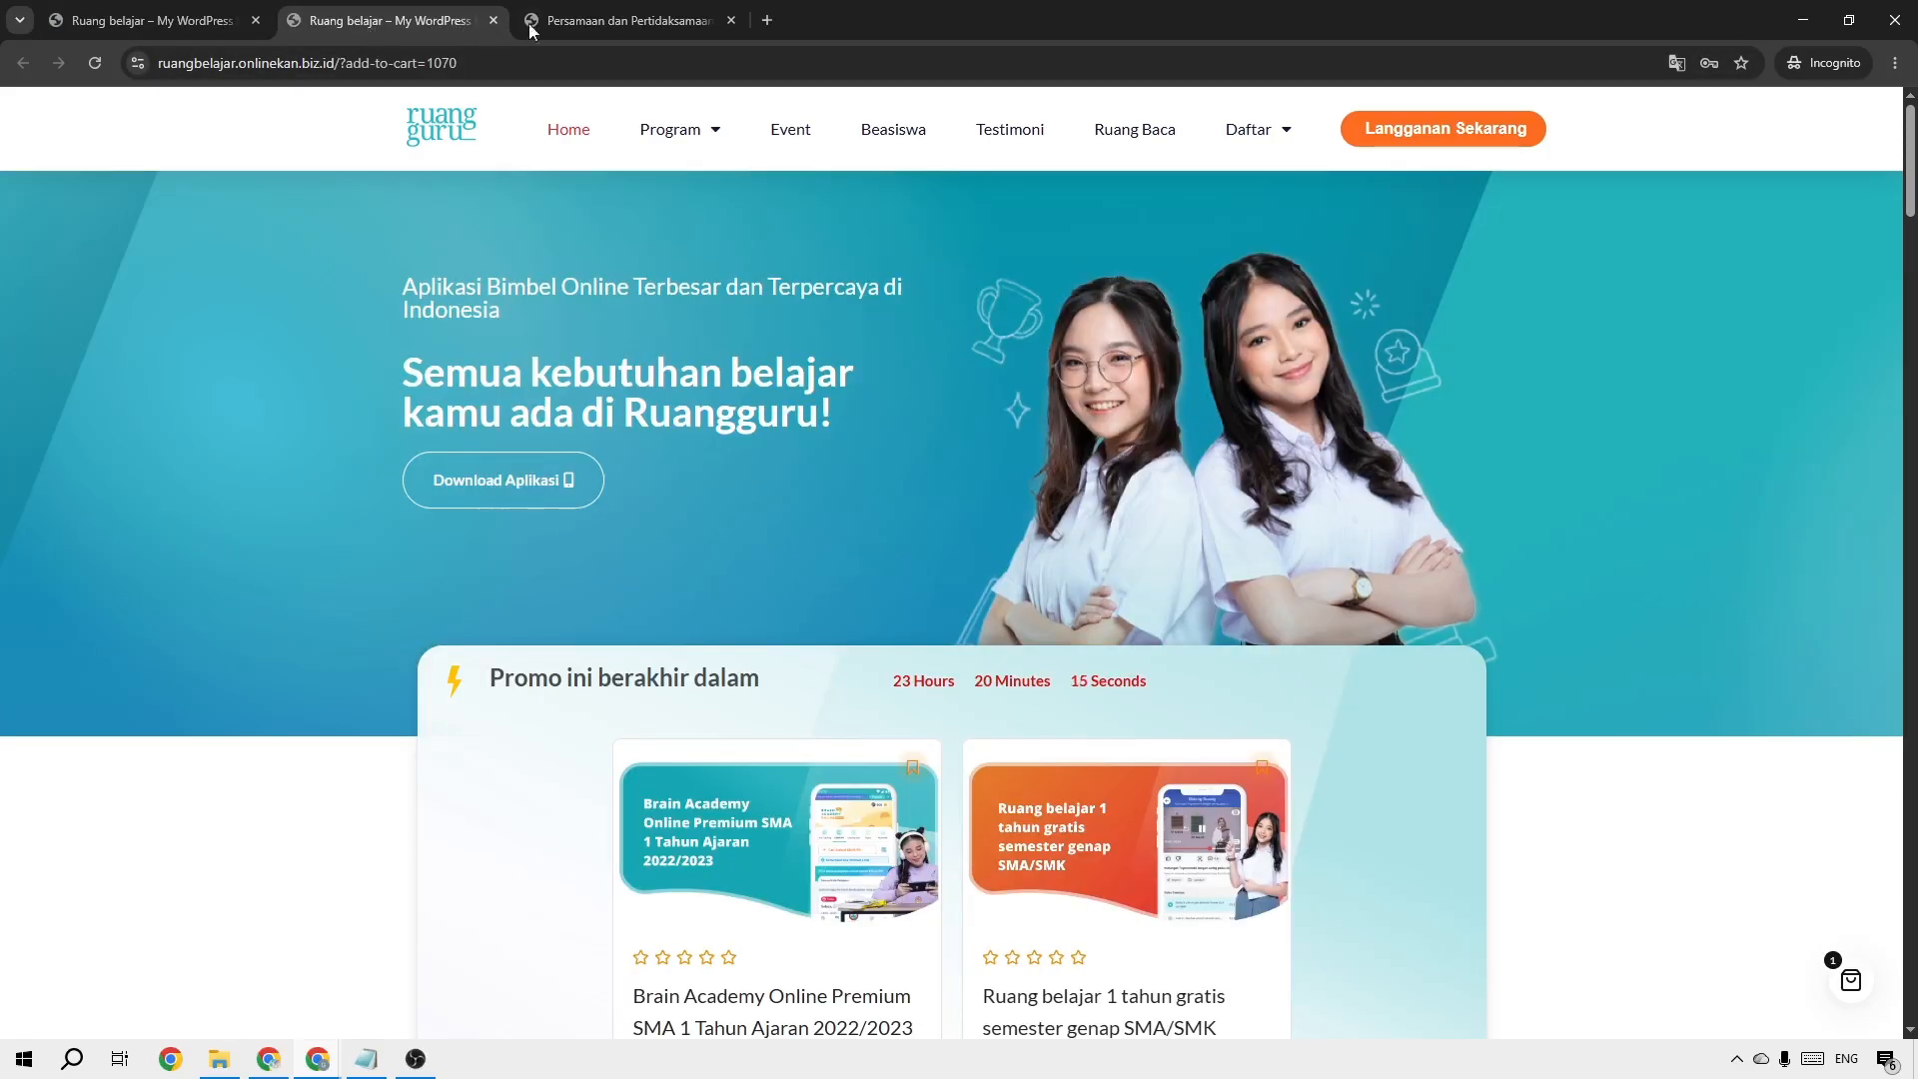
click(569, 18)
click(229, 22)
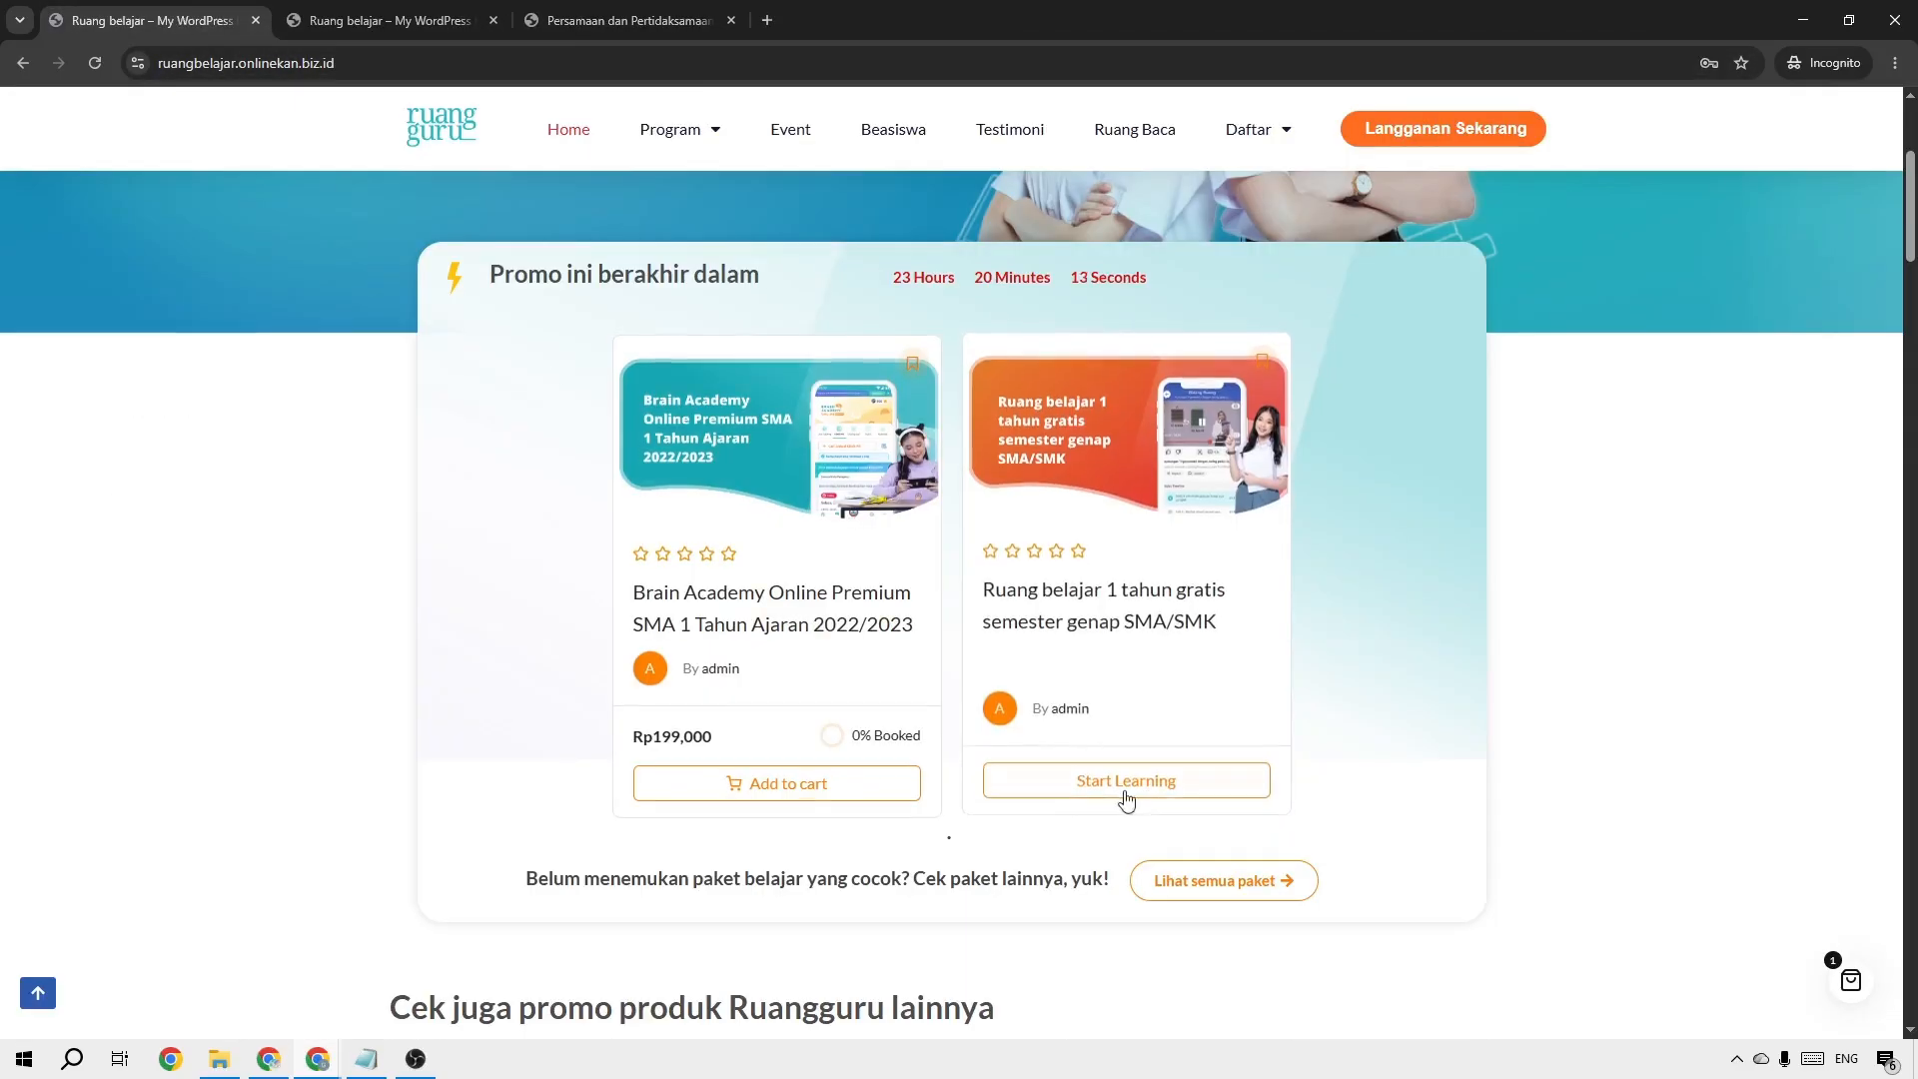
click(599, 30)
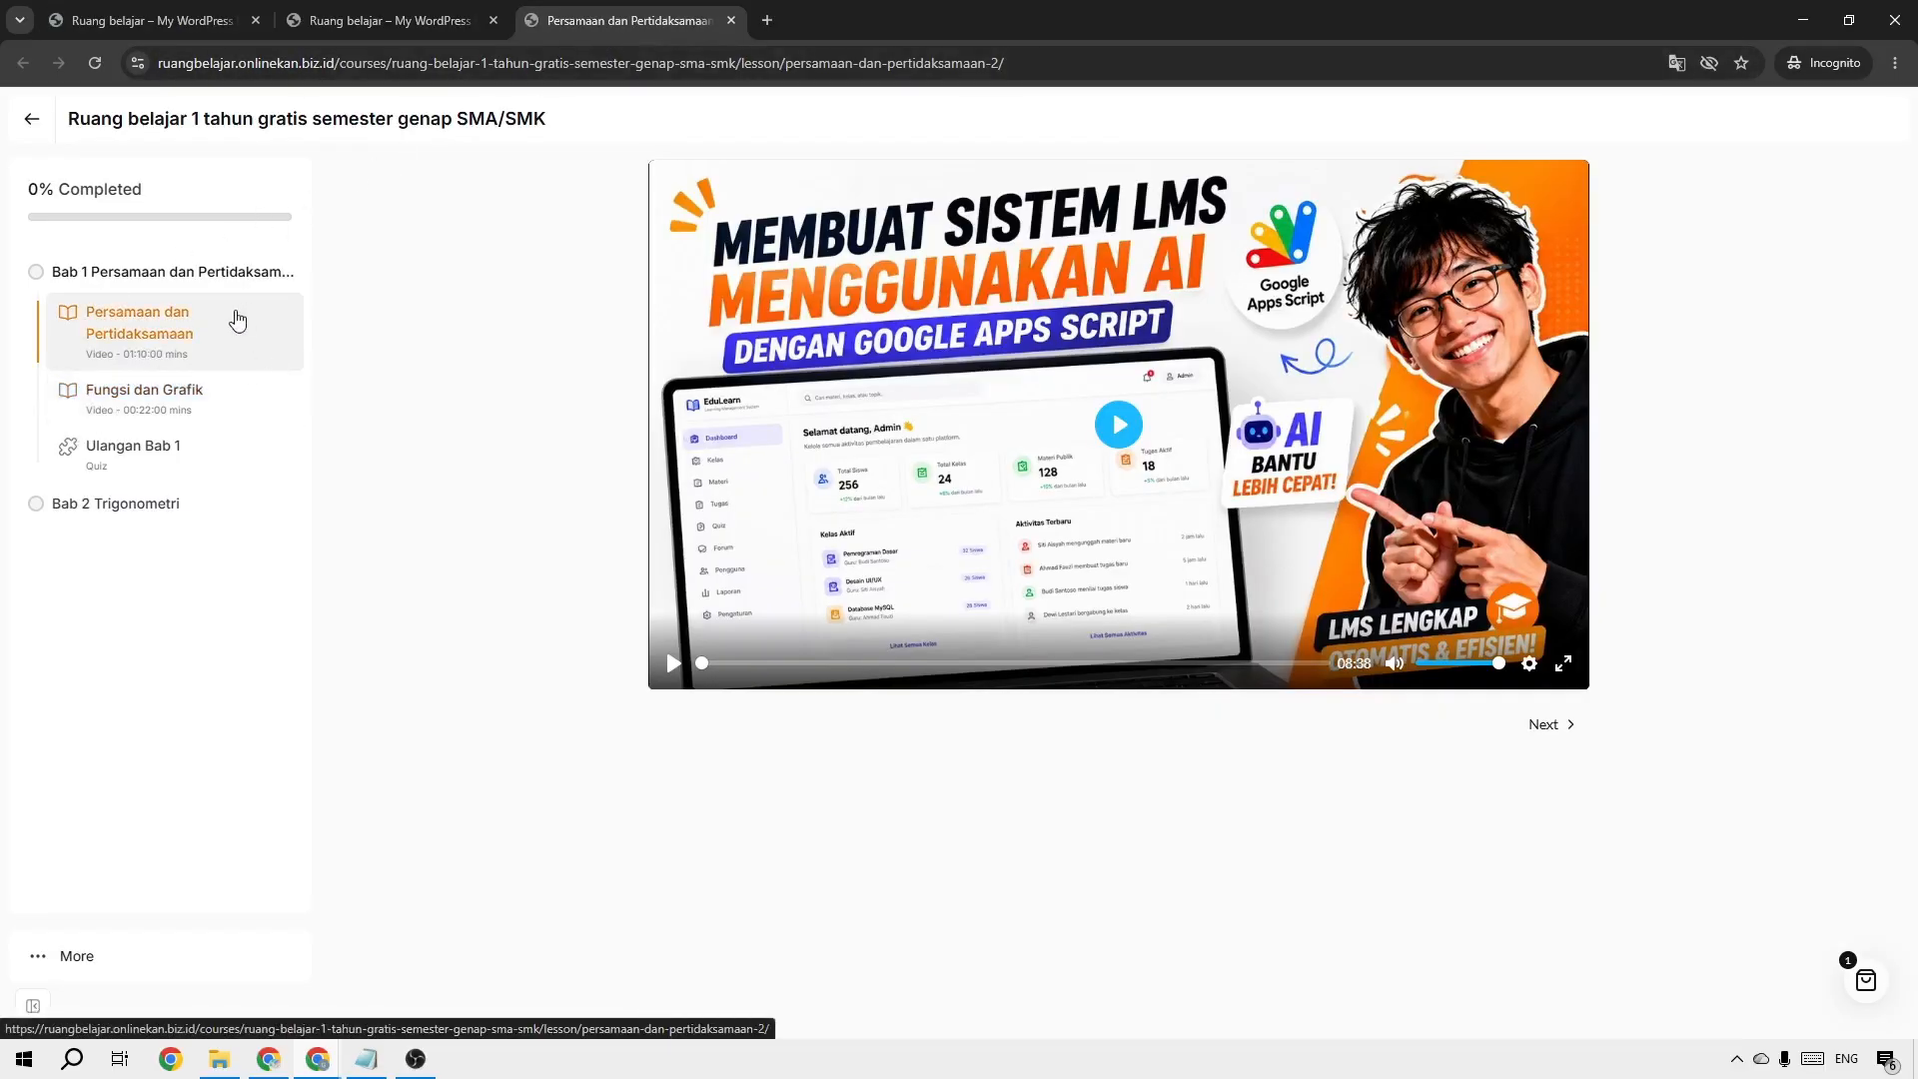
Visit the Fungsi dan Grafik and Bab 2 Trigonometri lessons, then open the Bab 1 Ulangan Bab 1 quiz
click(160, 396)
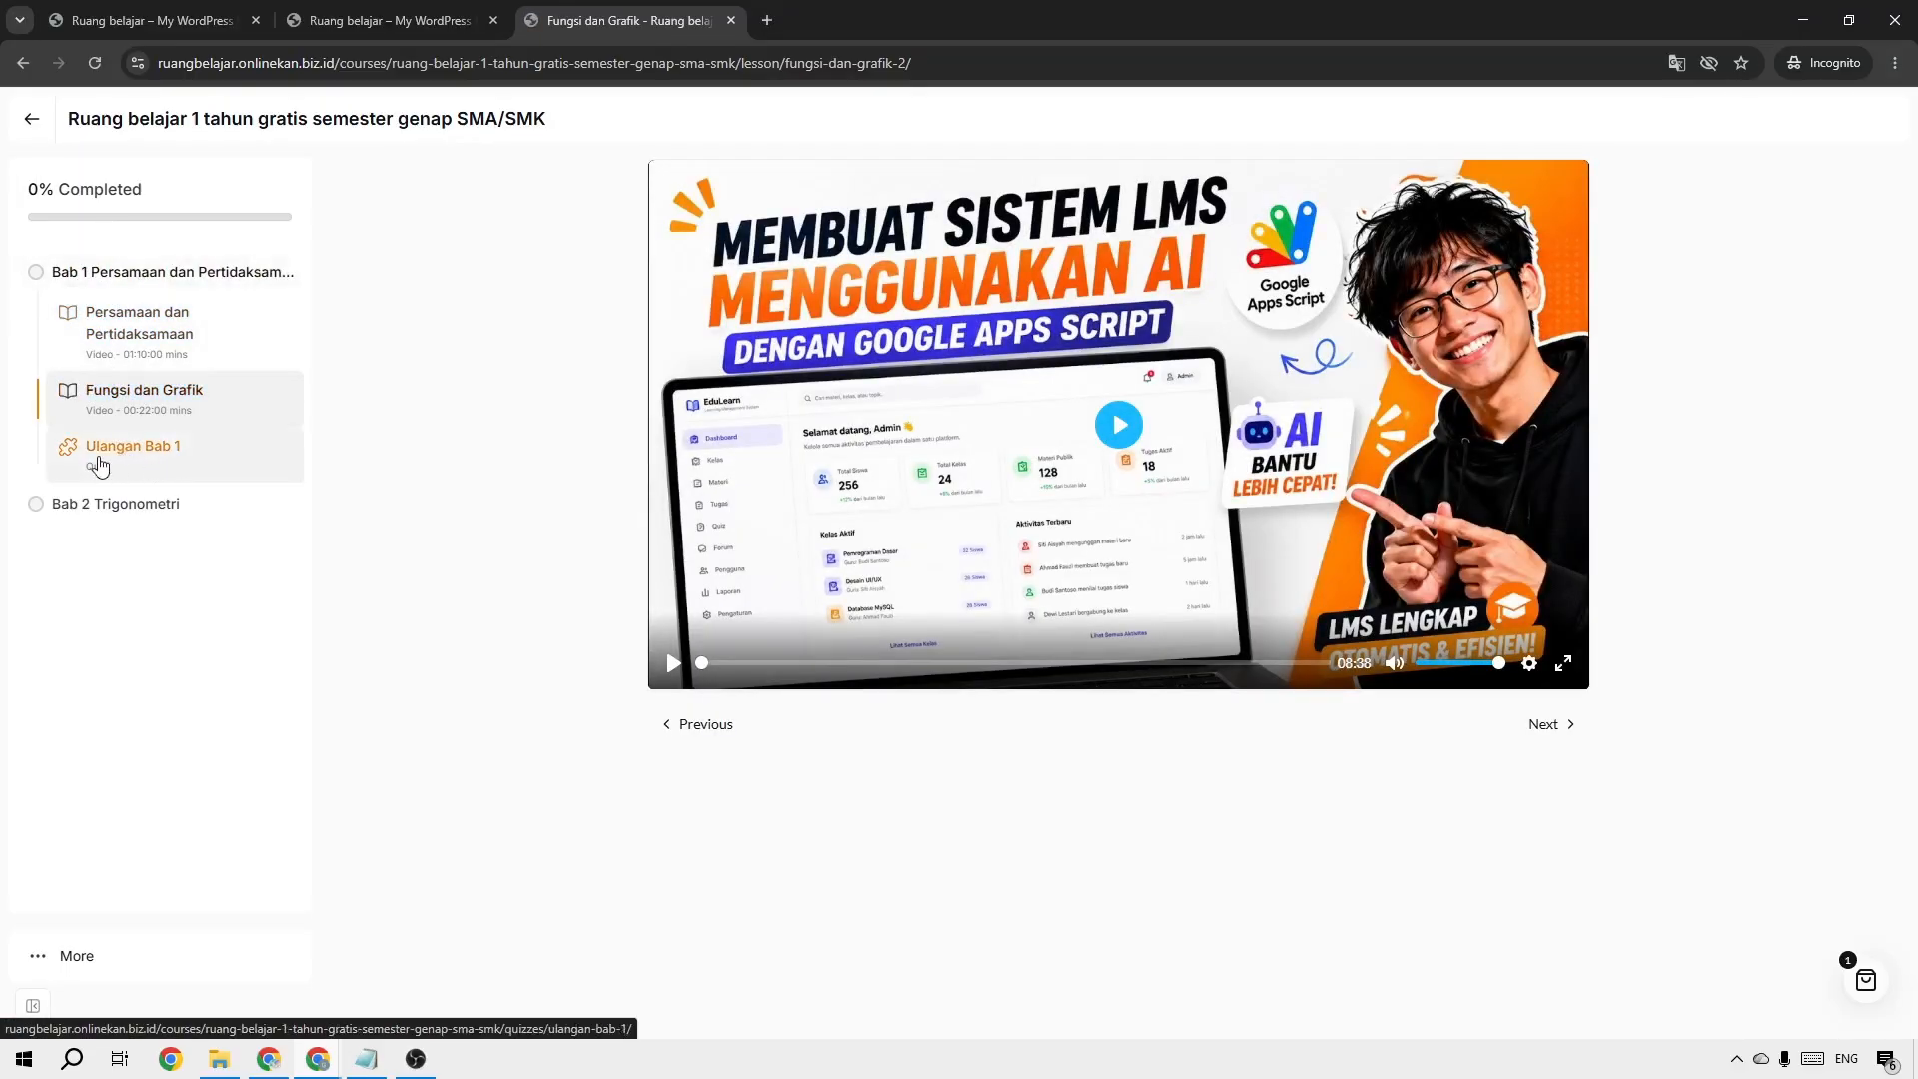
click(70, 512)
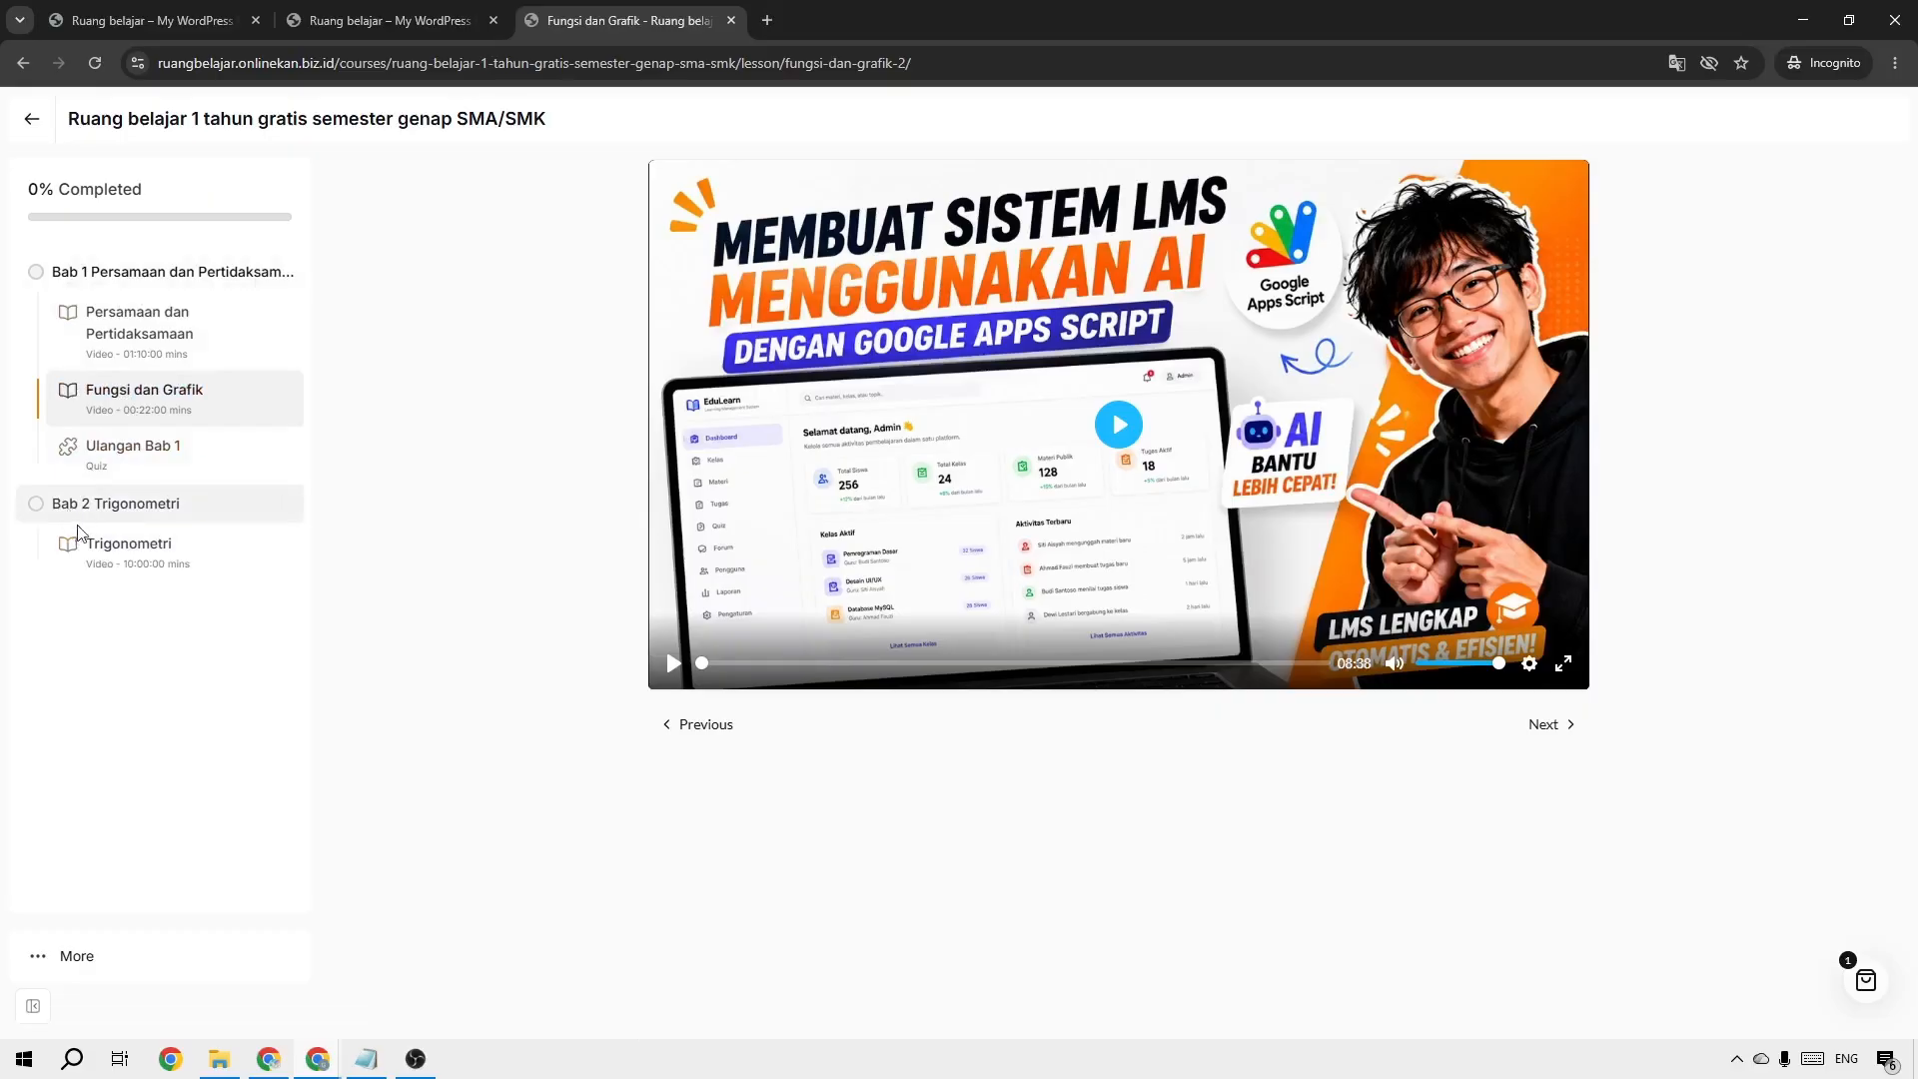
click(131, 560)
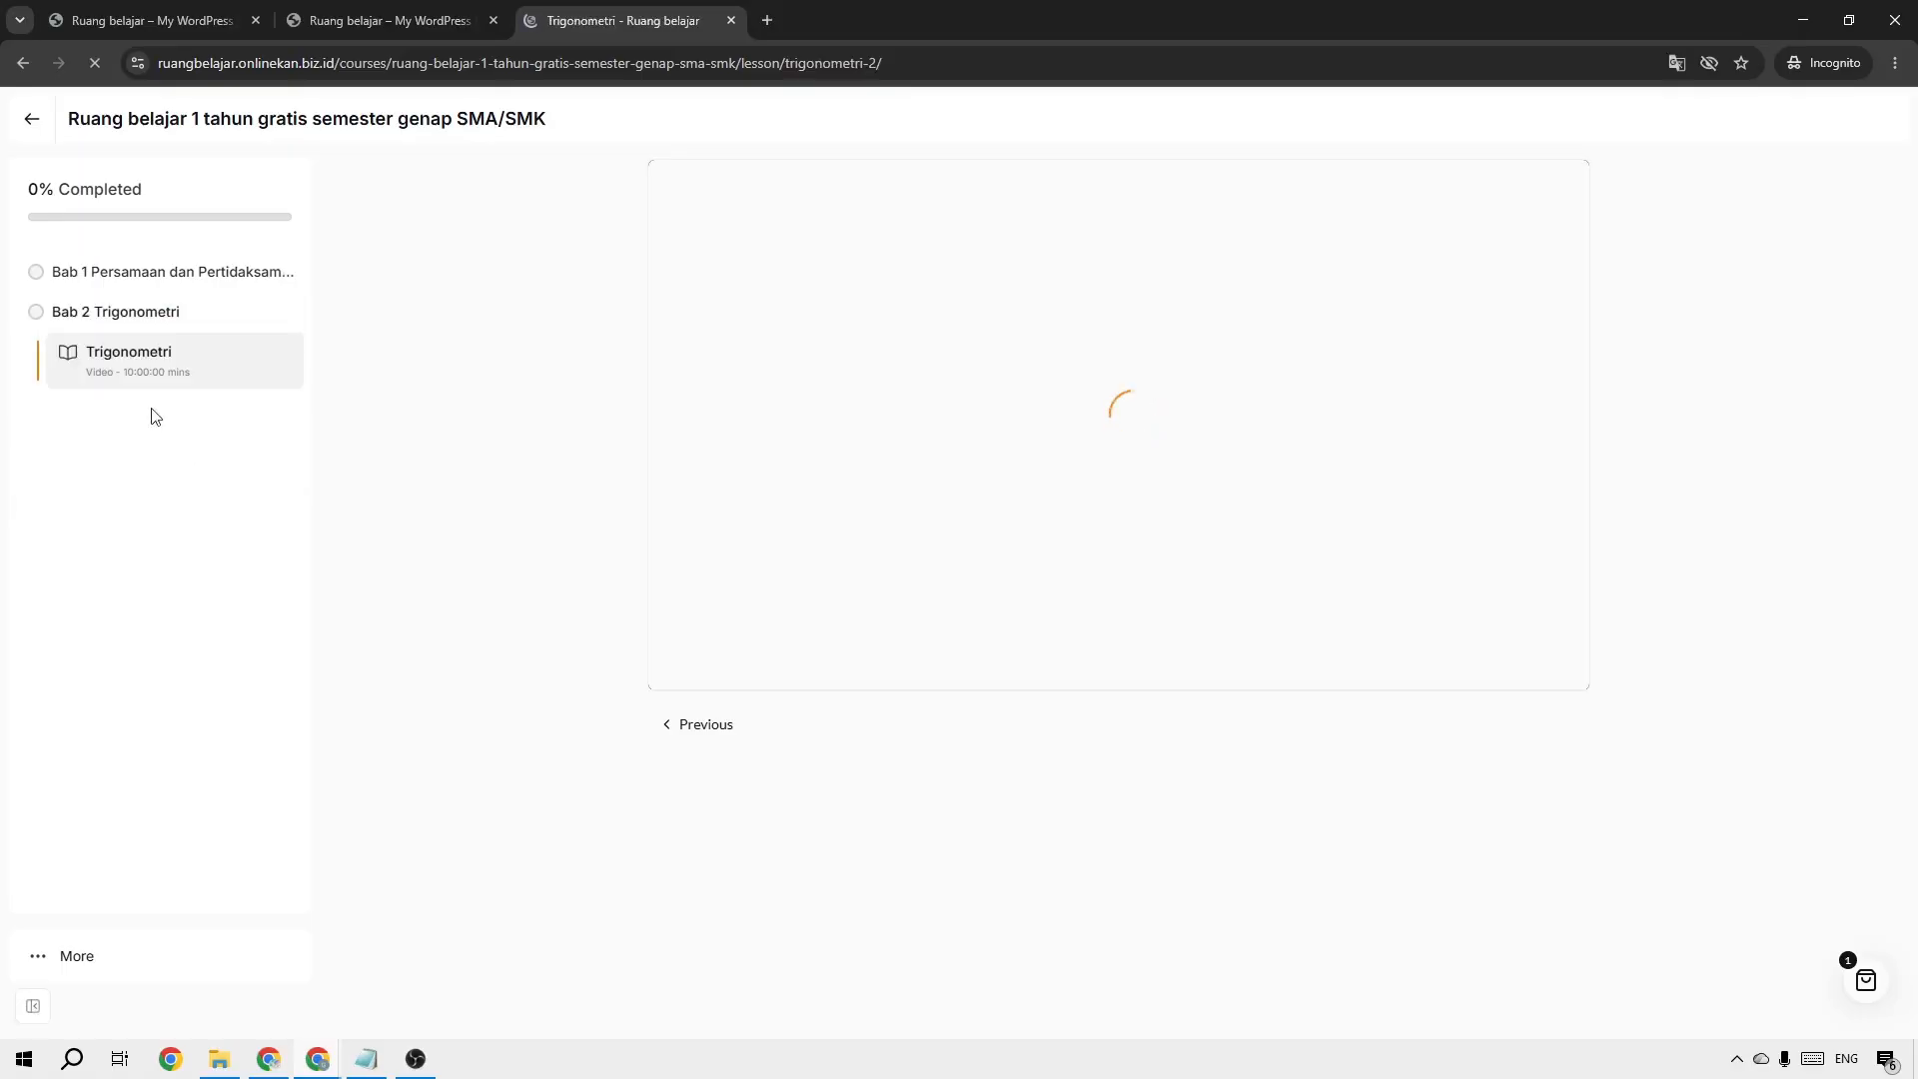
click(100, 289)
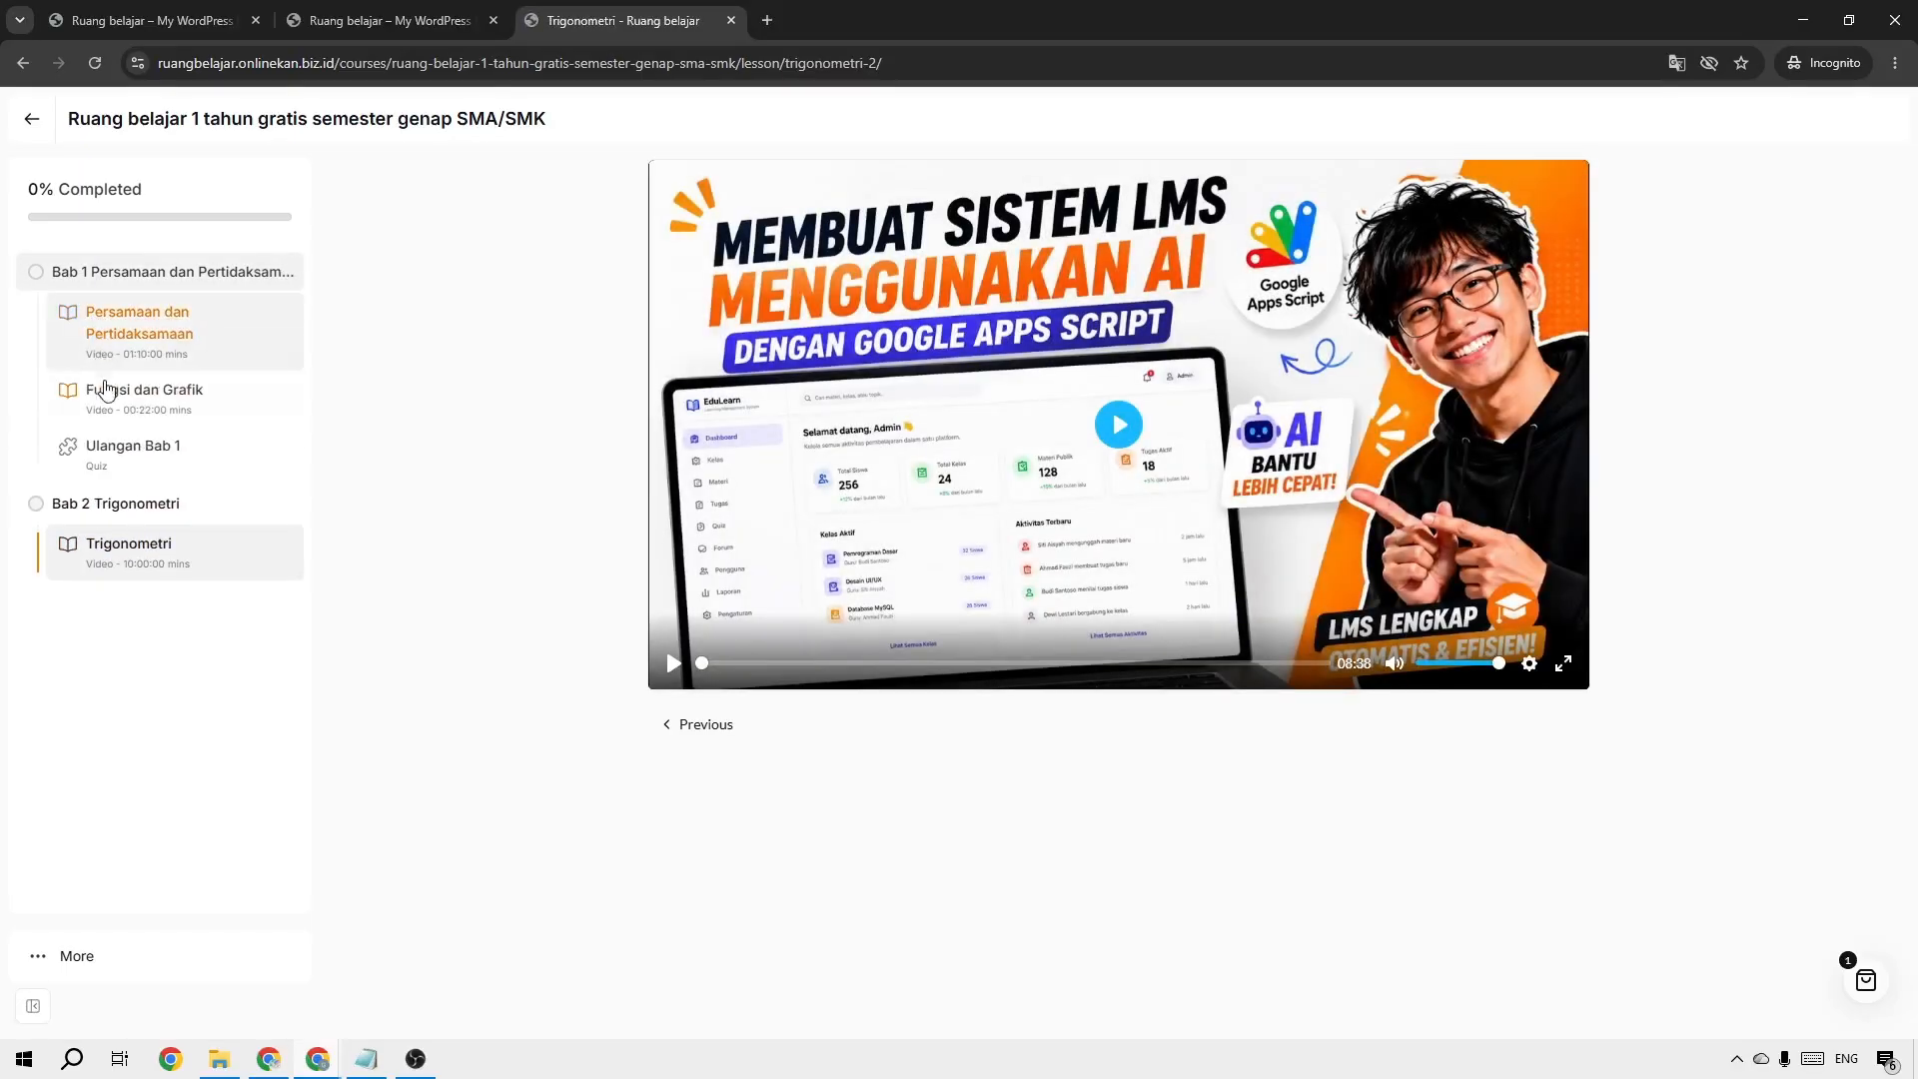
click(100, 461)
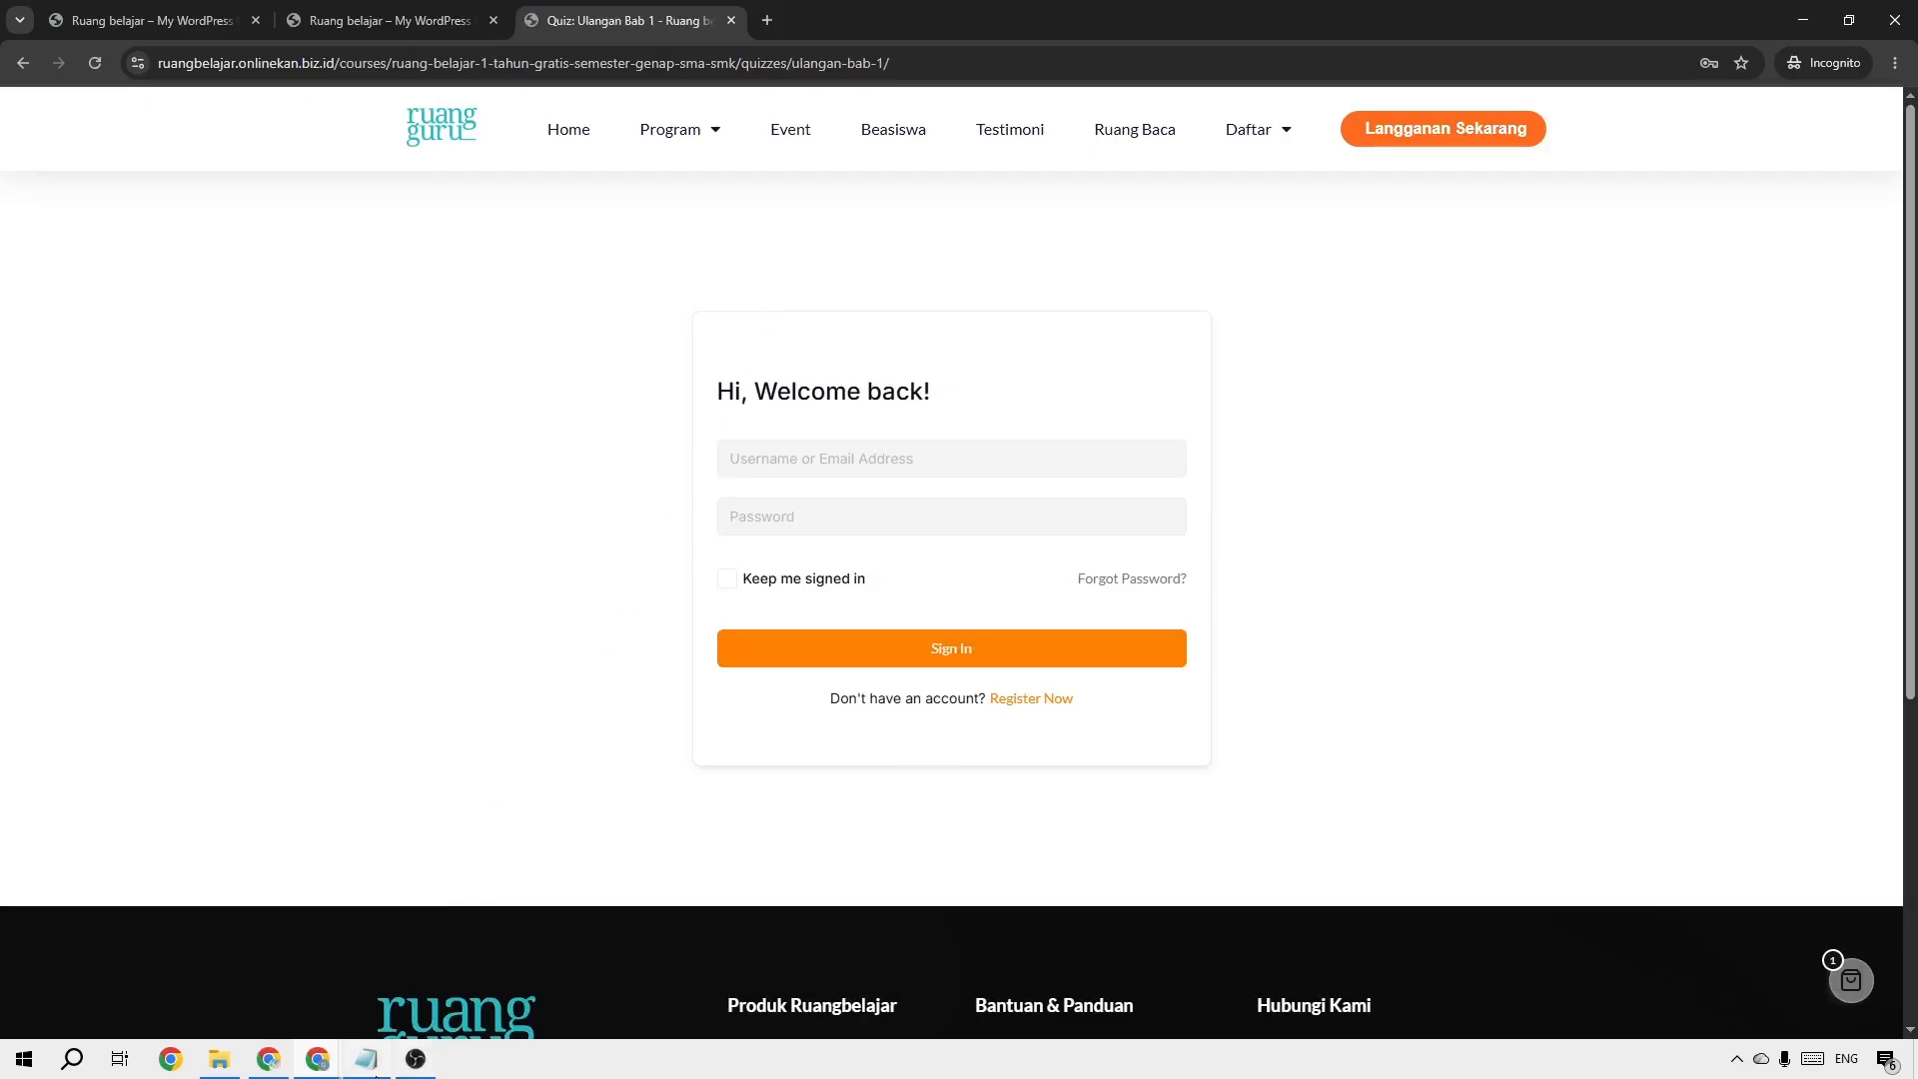
Copy the saved login e-mail from Notepad into the sign-in form's Username field
click(365, 1059)
key(ctrl+a)
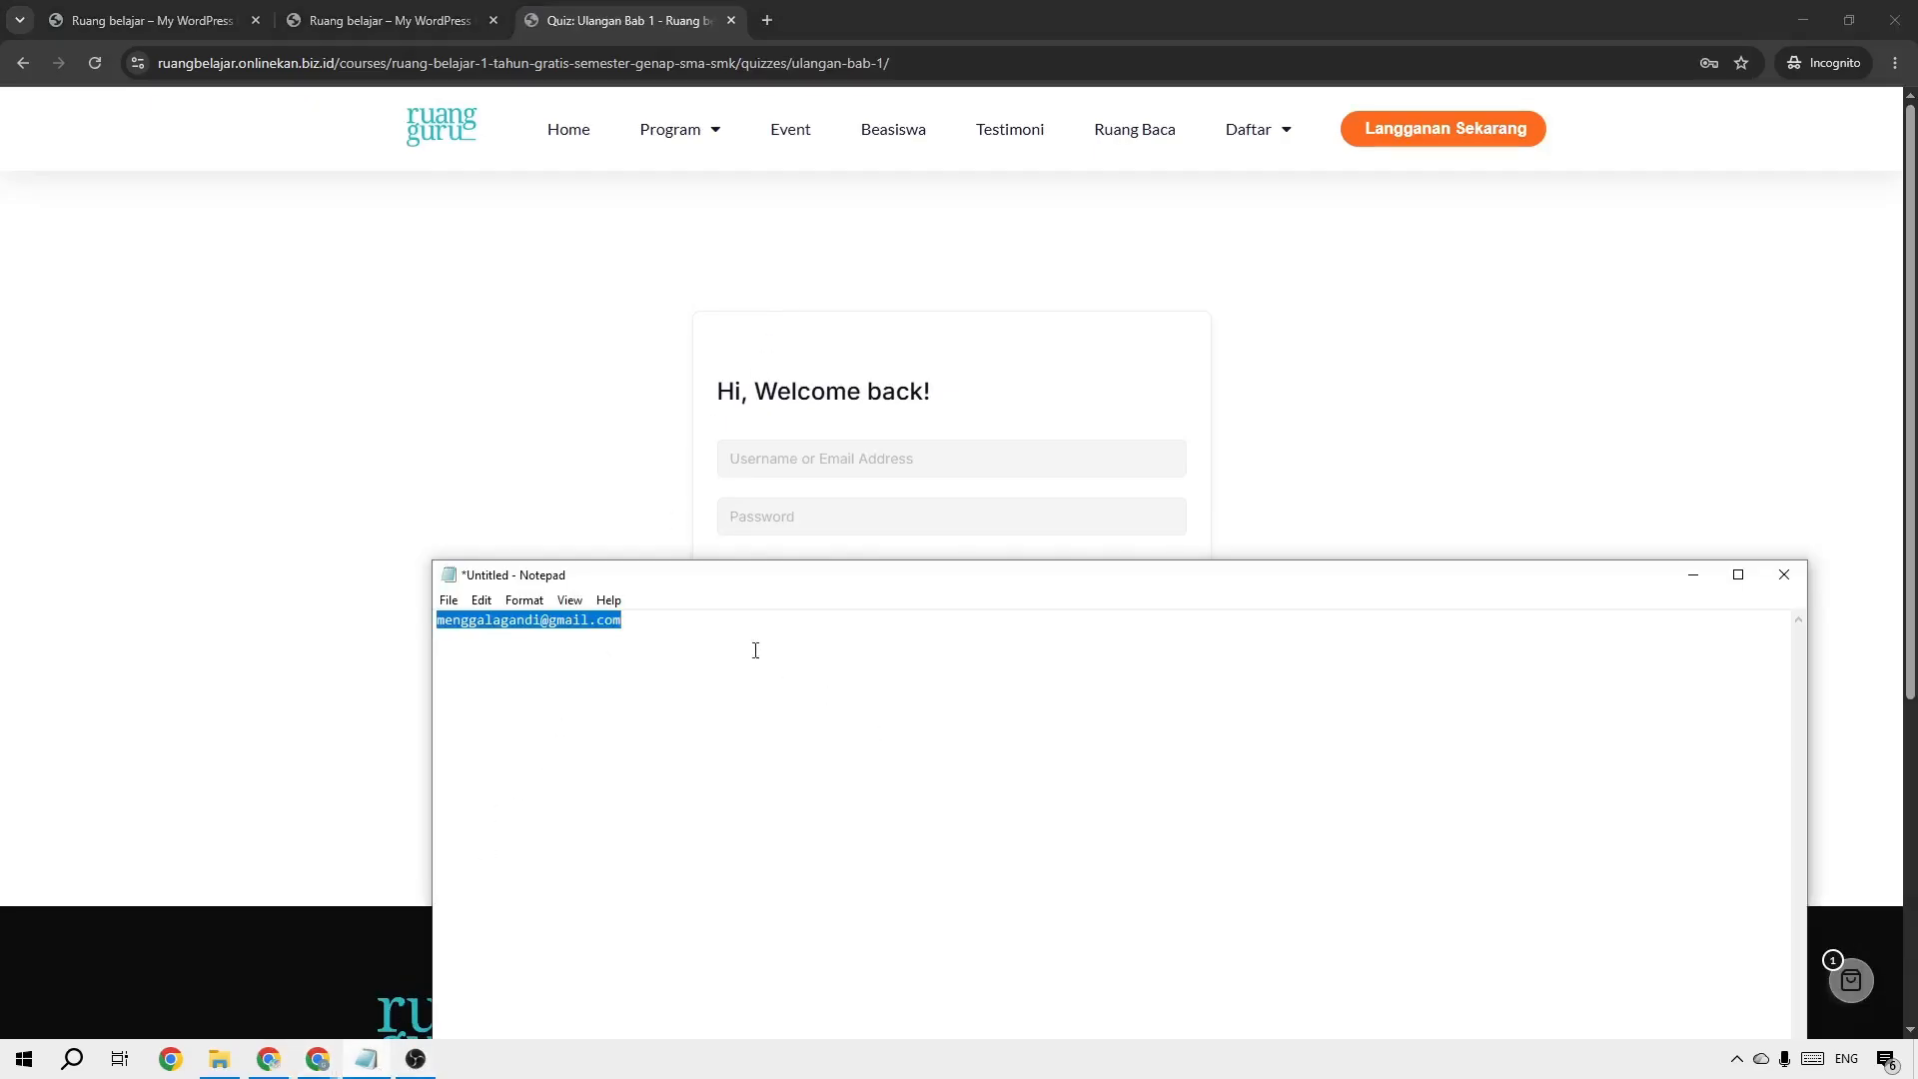
key(ctrl+c)
click(565, 500)
click(753, 460)
key(ctrl+v)
Enter the account password, sign in, and open the Persamaan dan Pertidaksamaan lesson
click(754, 521)
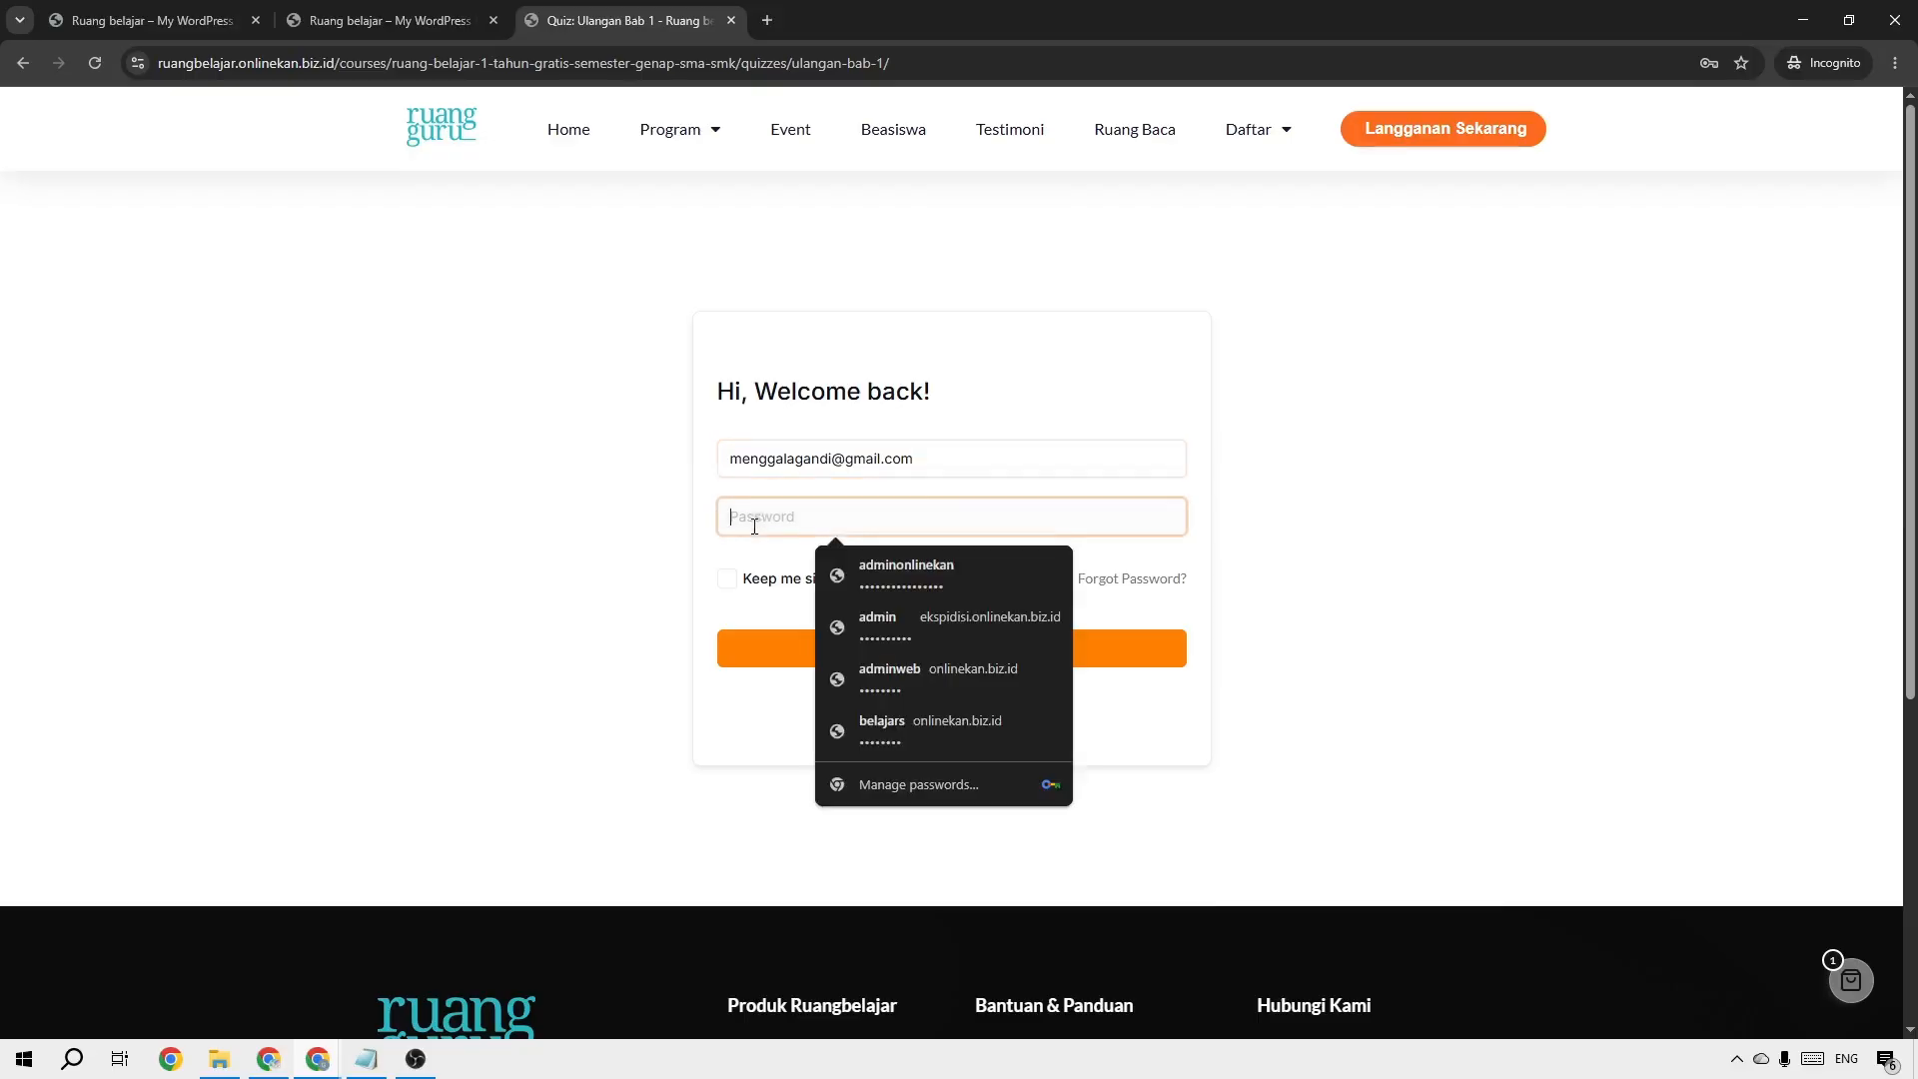
key(ctrl+v)
click(879, 655)
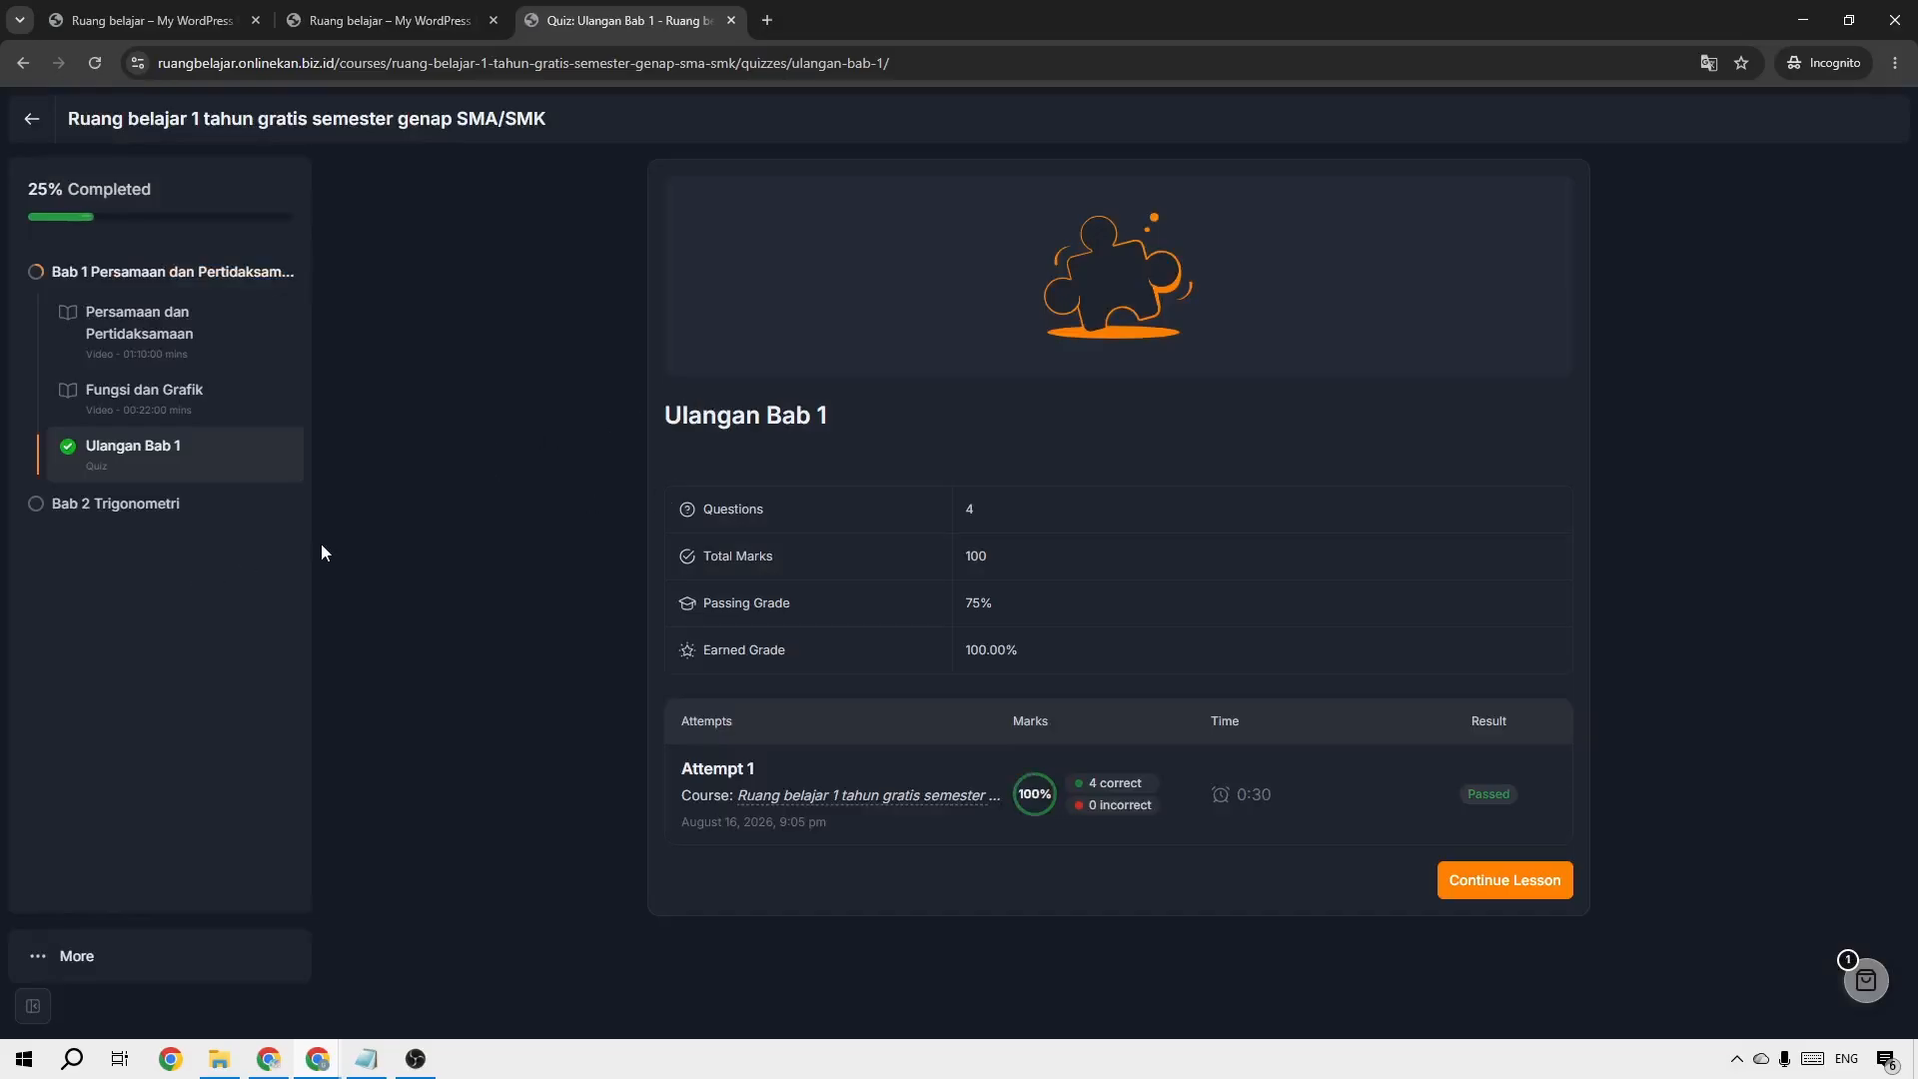
mouse_move(969, 787)
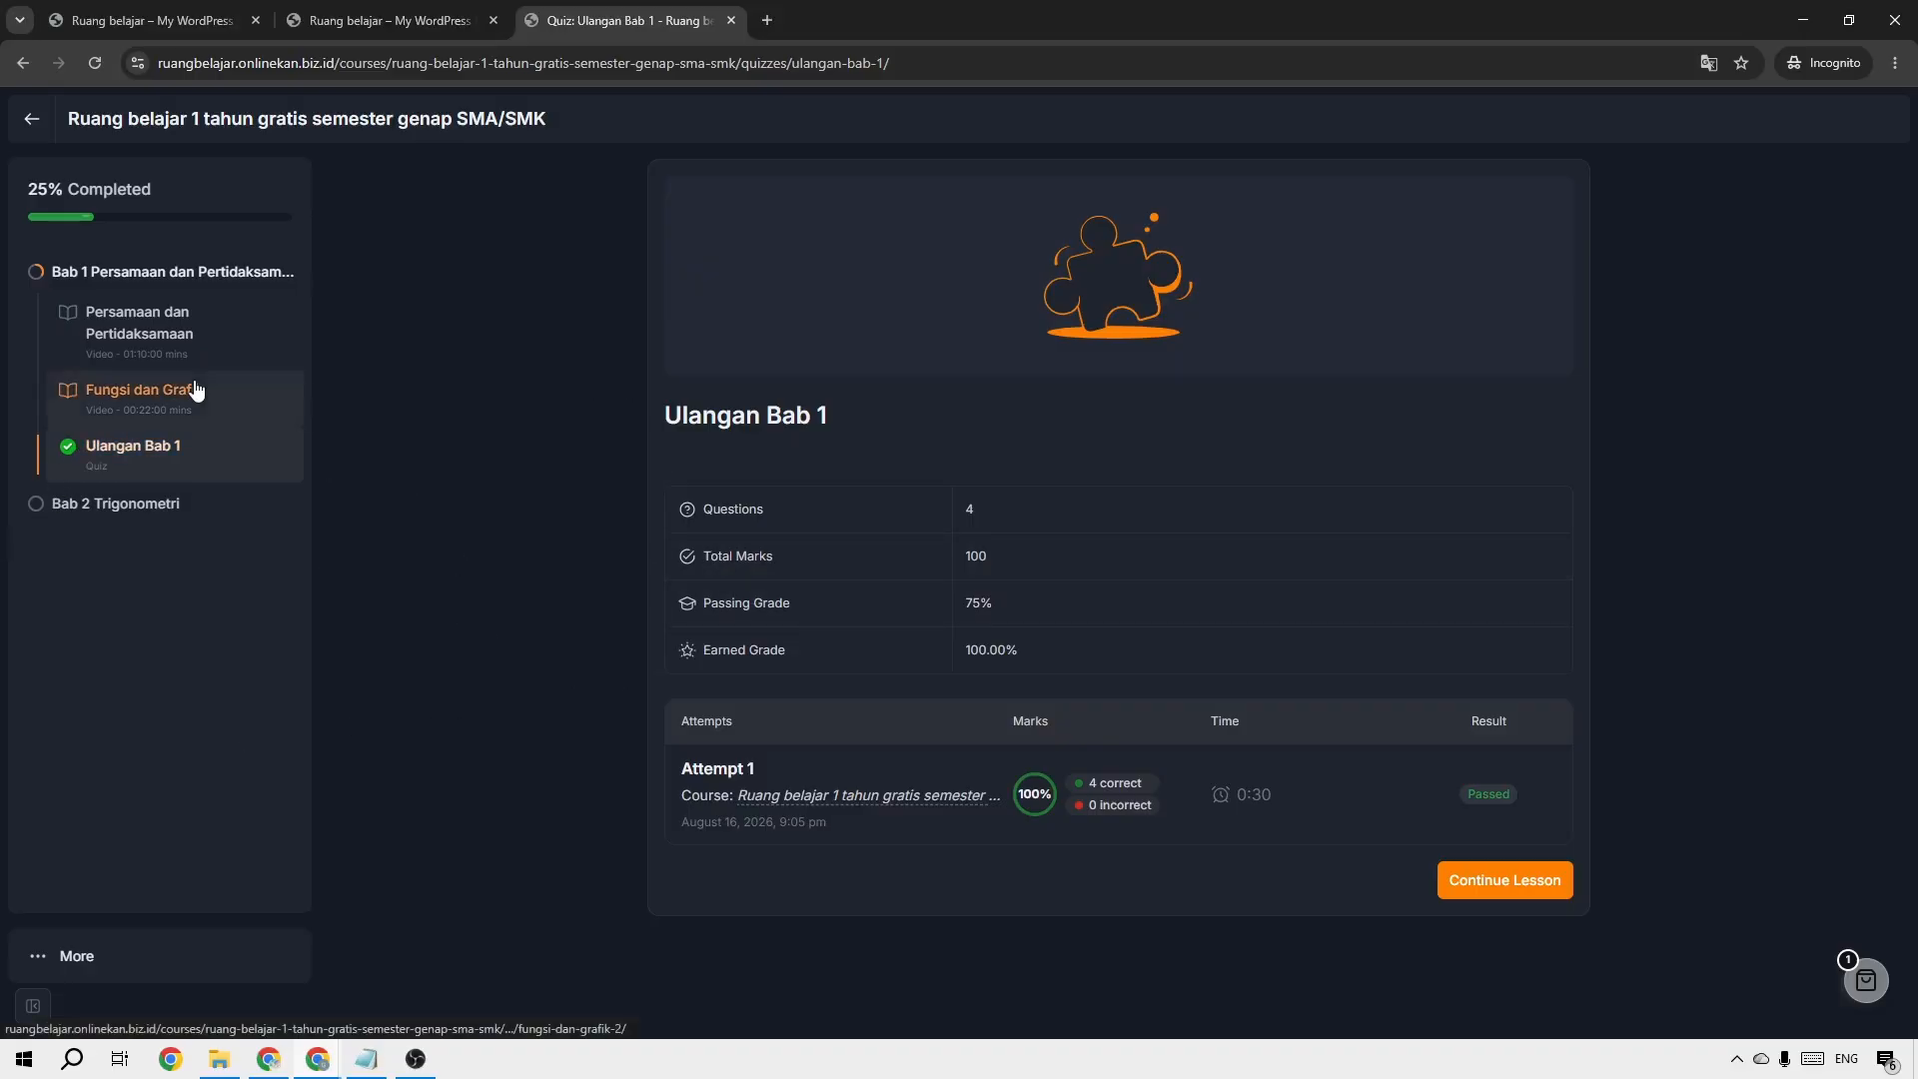
click(215, 340)
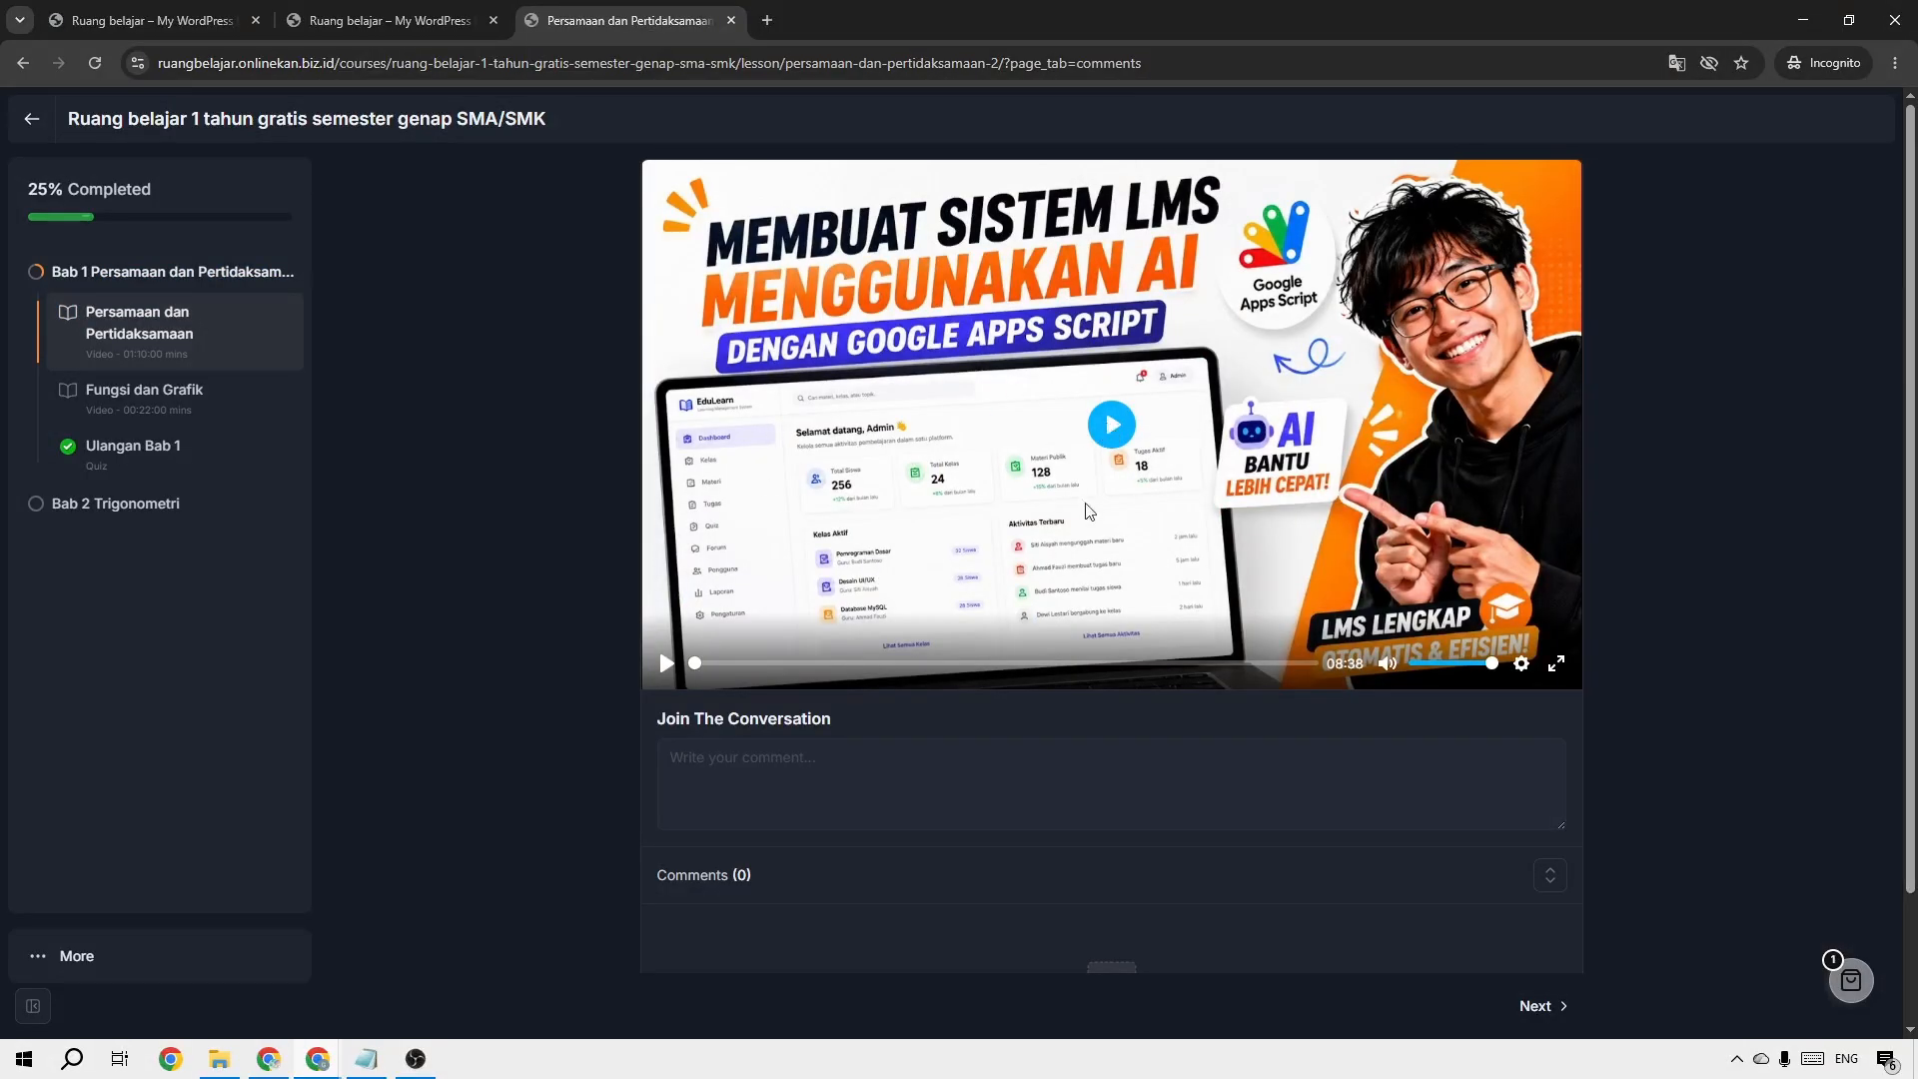
Switch between the home page and lesson tabs and click into the lesson's comment box
click(347, 14)
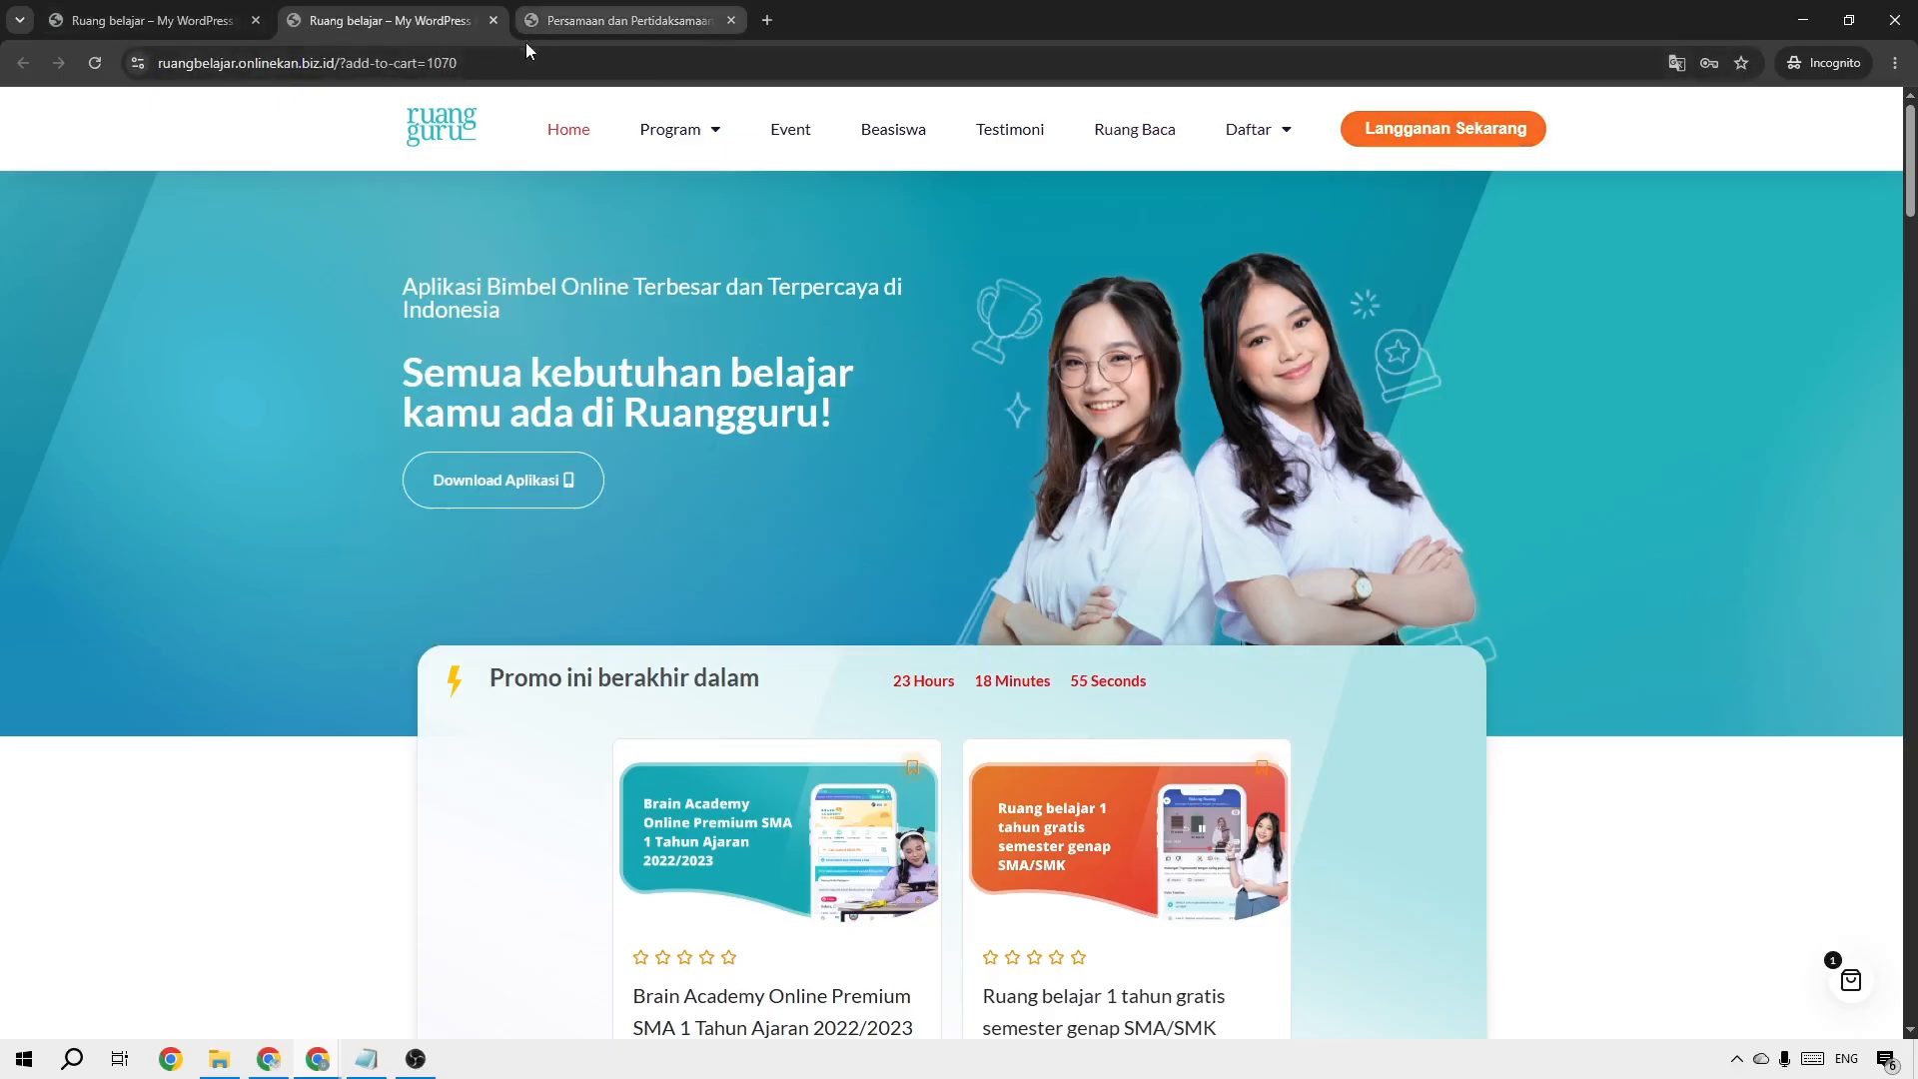
click(612, 22)
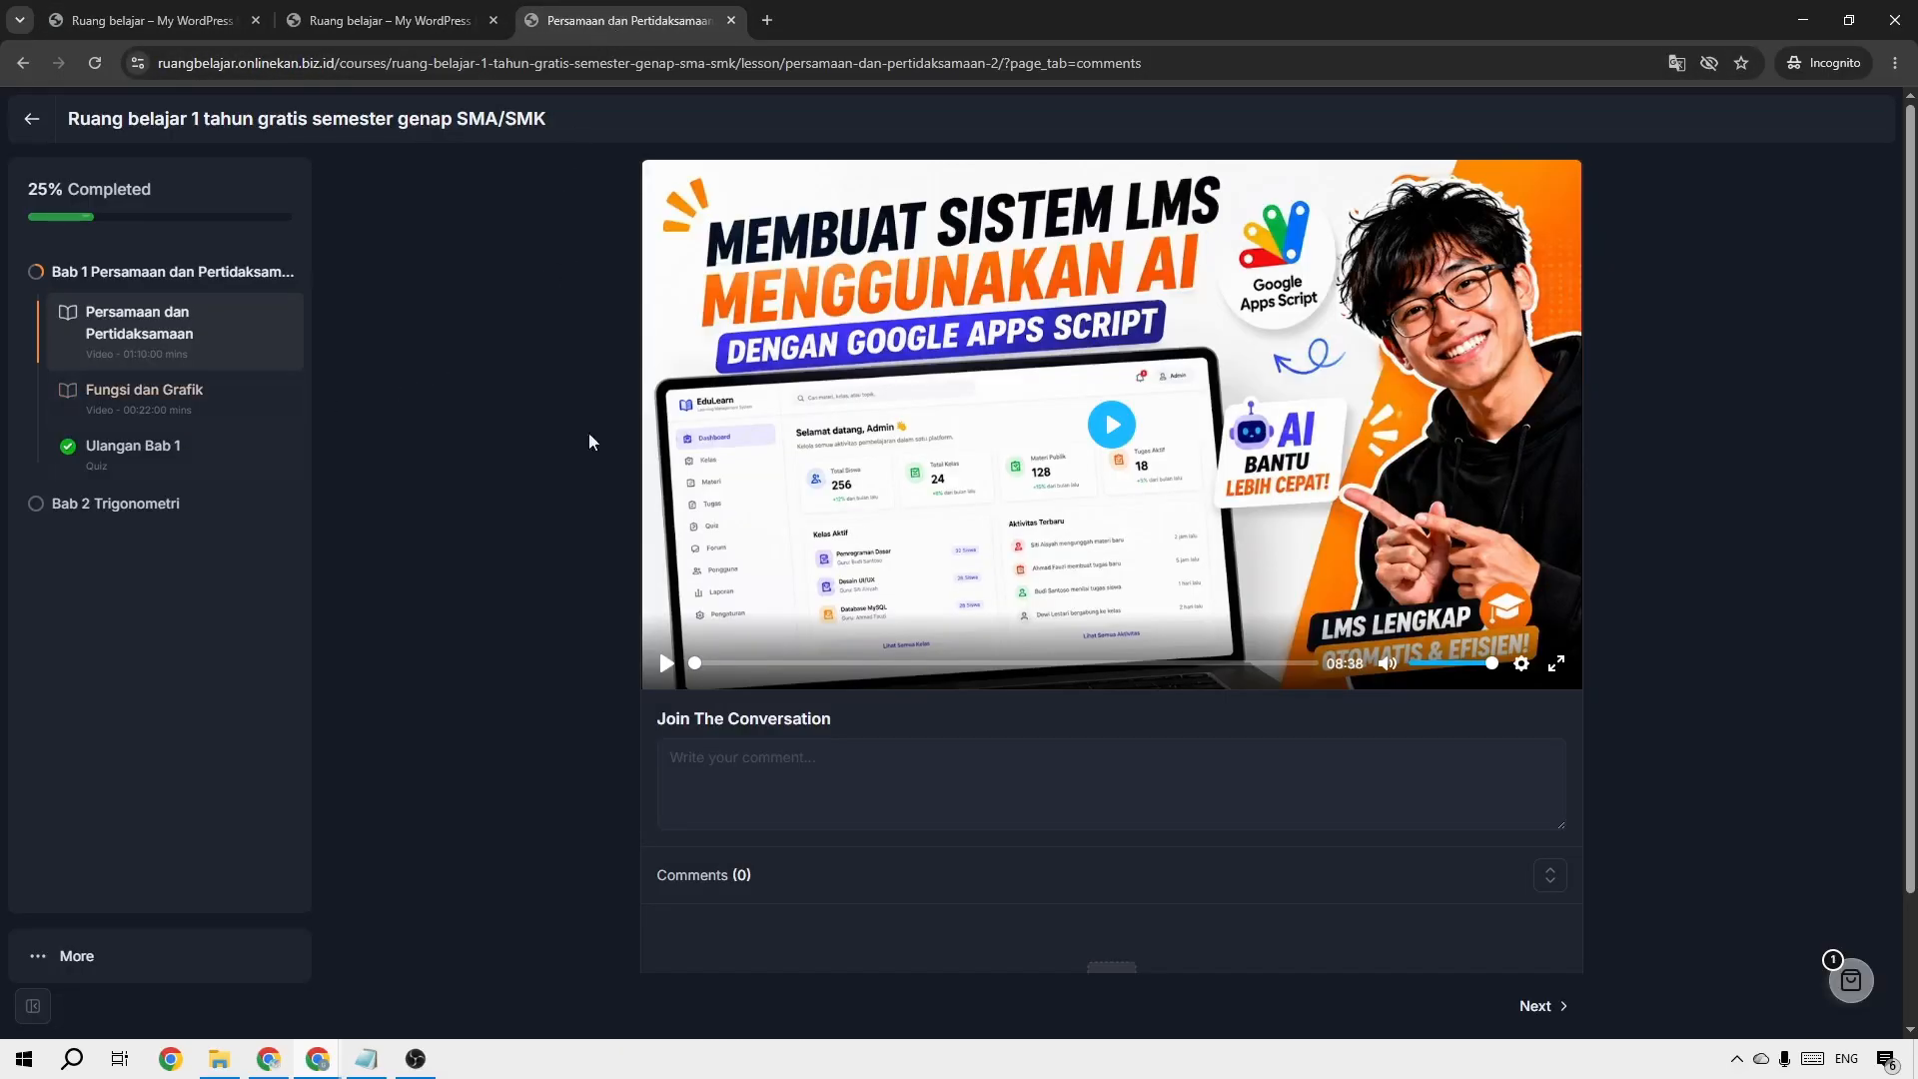
click(750, 763)
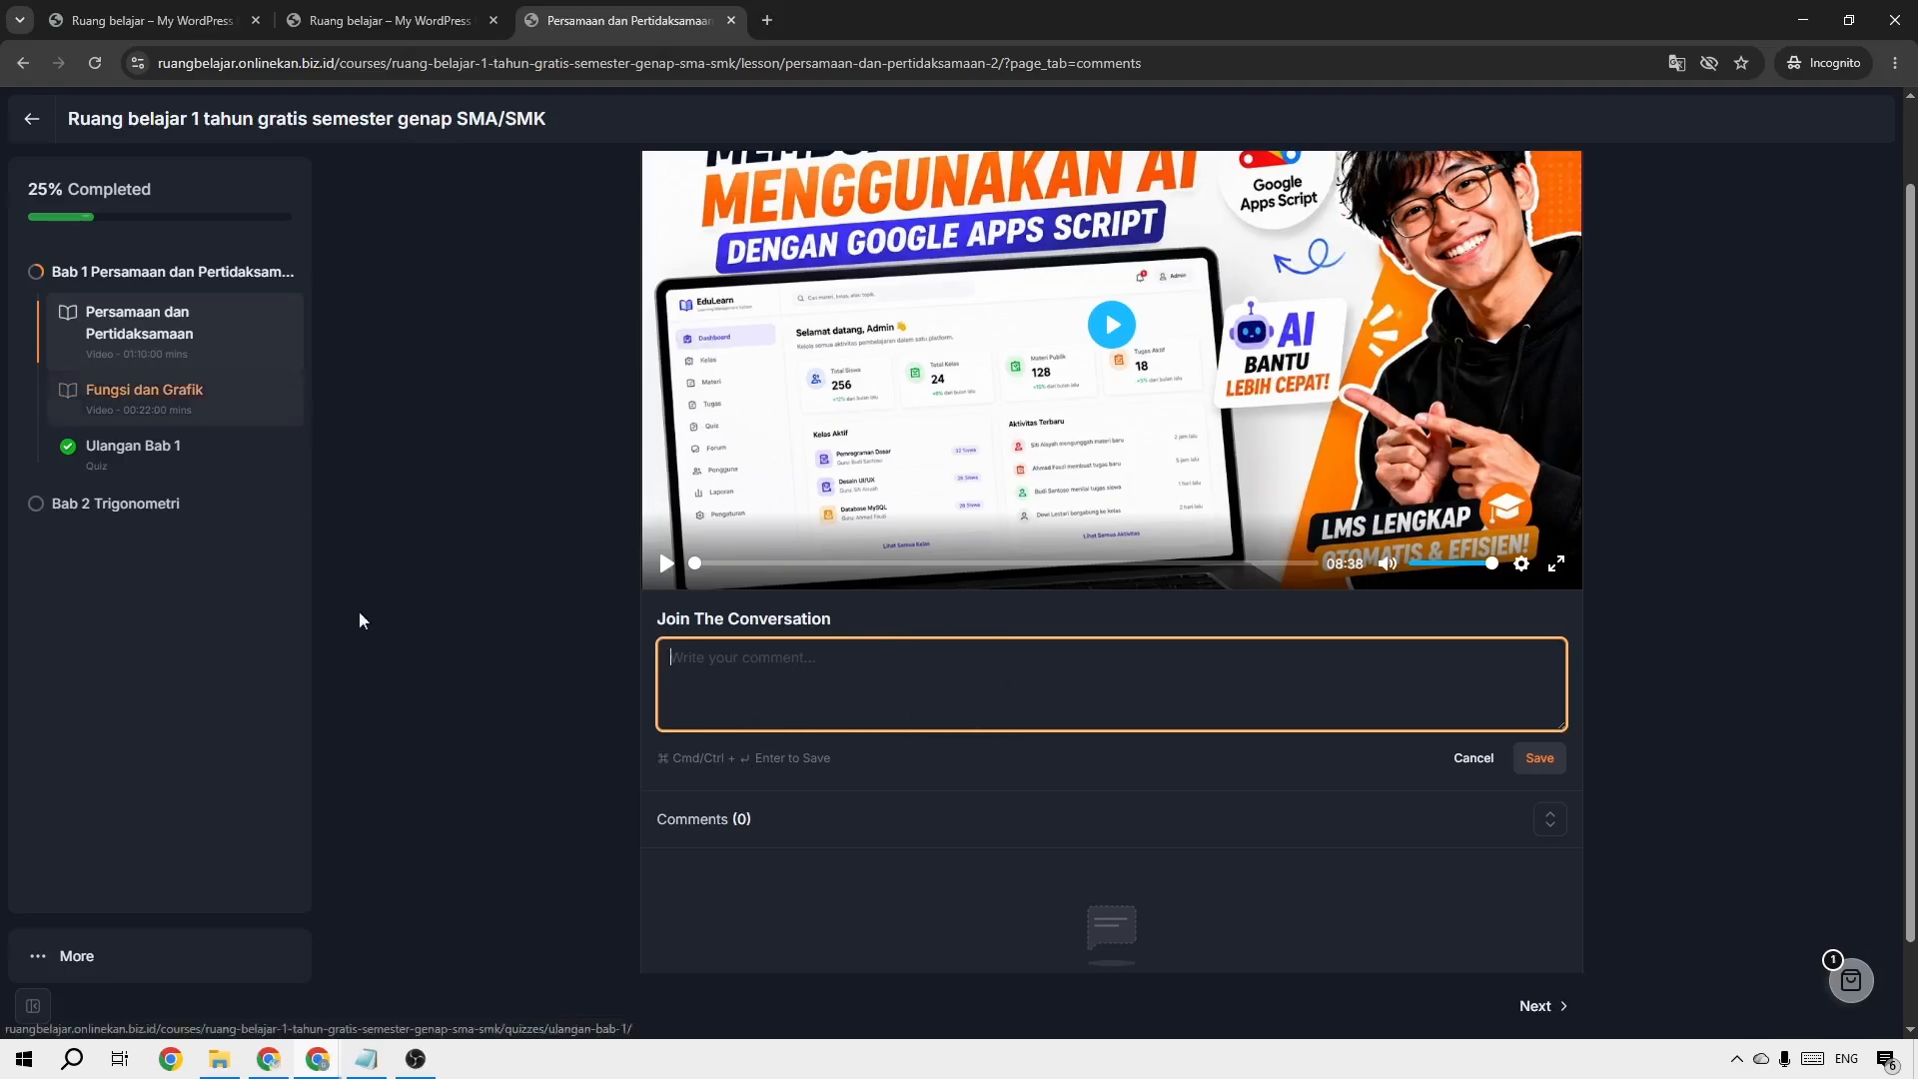
Visit Fungsi dan Grafik, go back, then open the Ruang belajar 1 tahun gratis course card
click(181, 410)
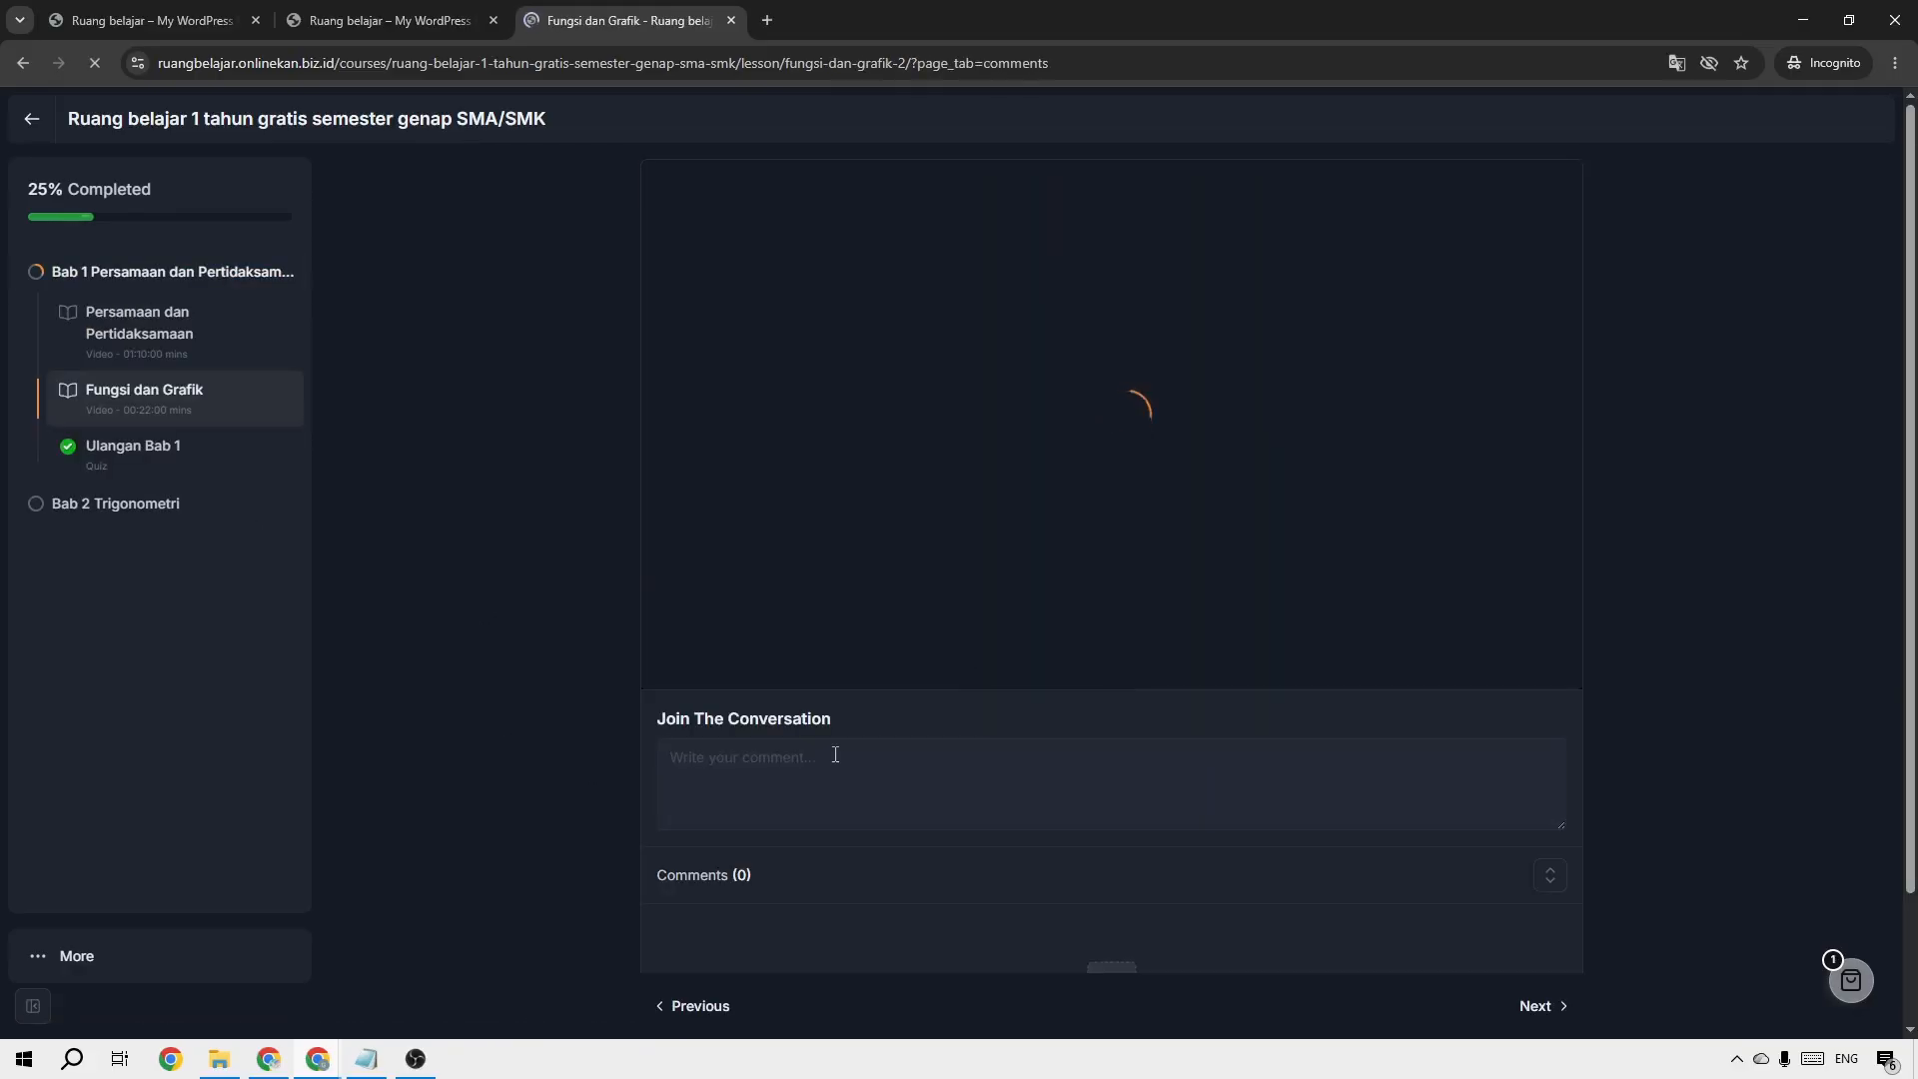
click(22, 65)
click(22, 65)
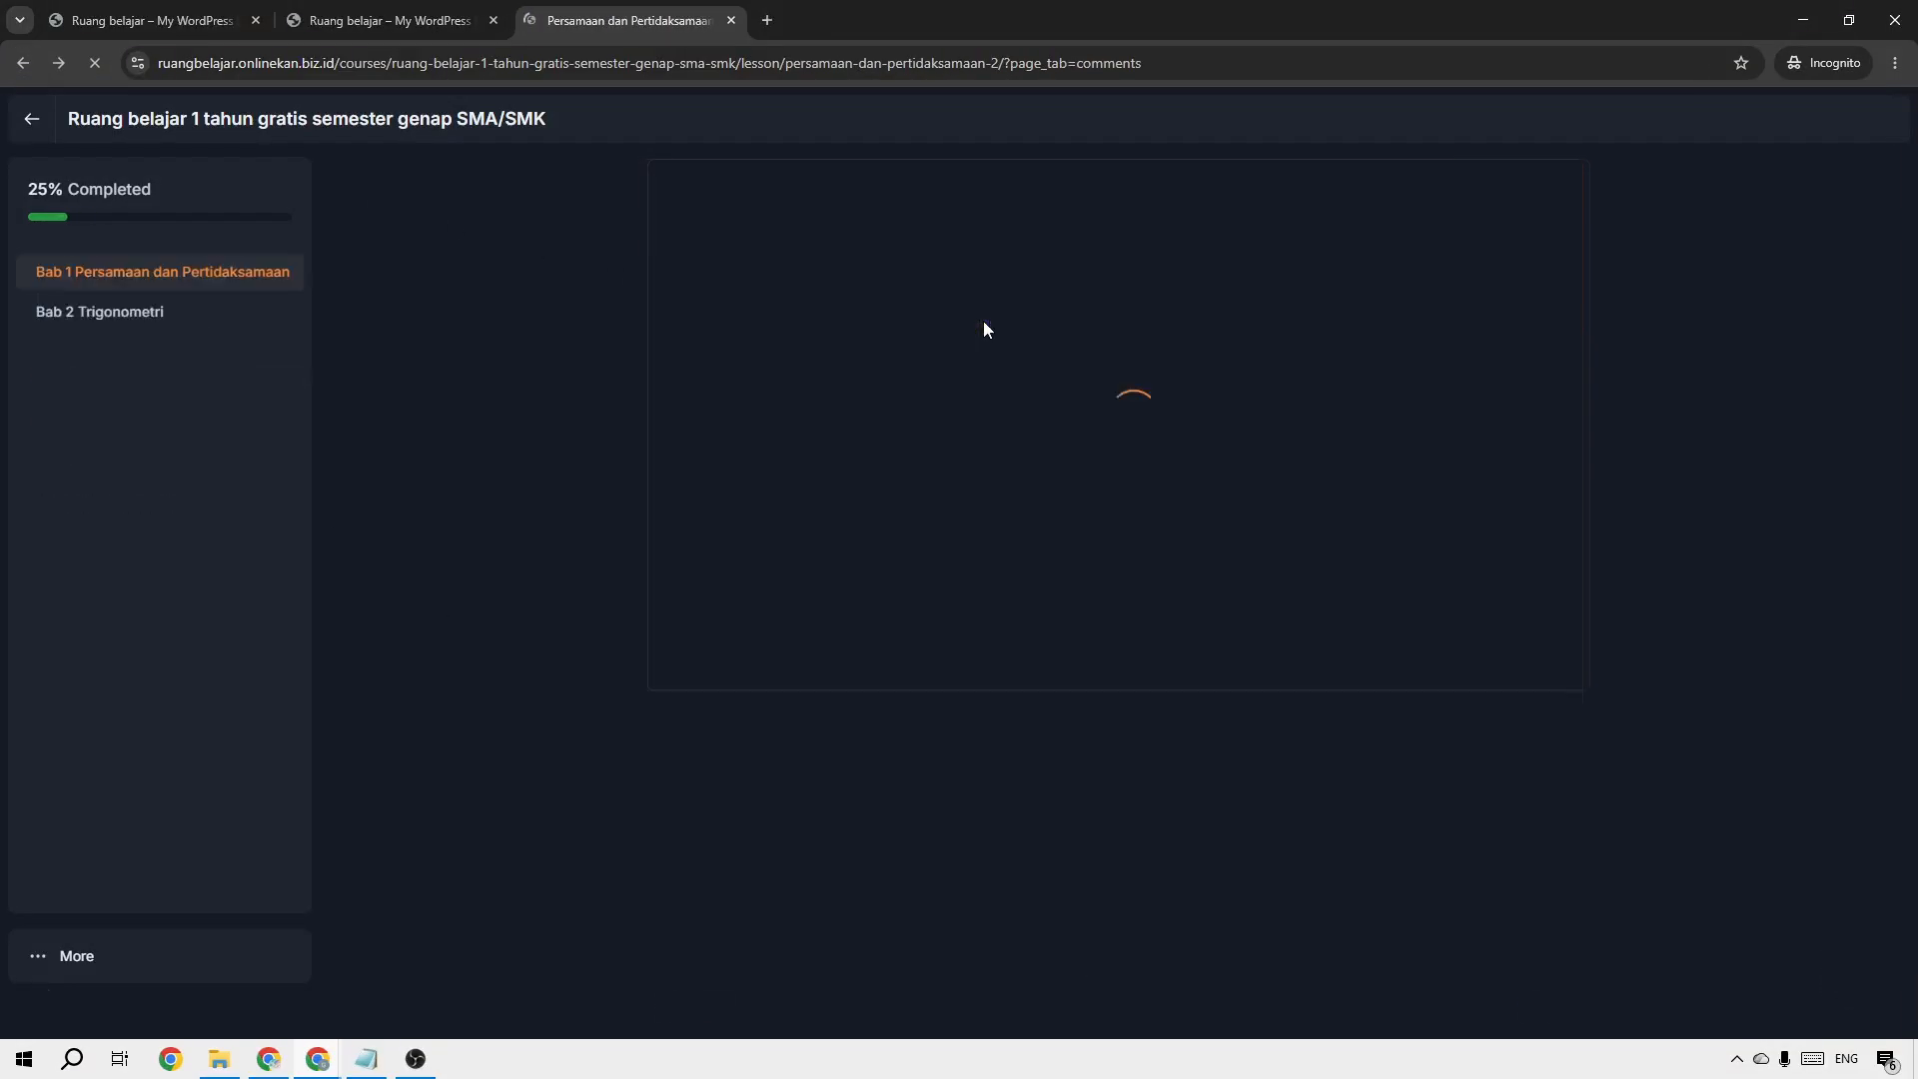
click(343, 22)
click(1185, 799)
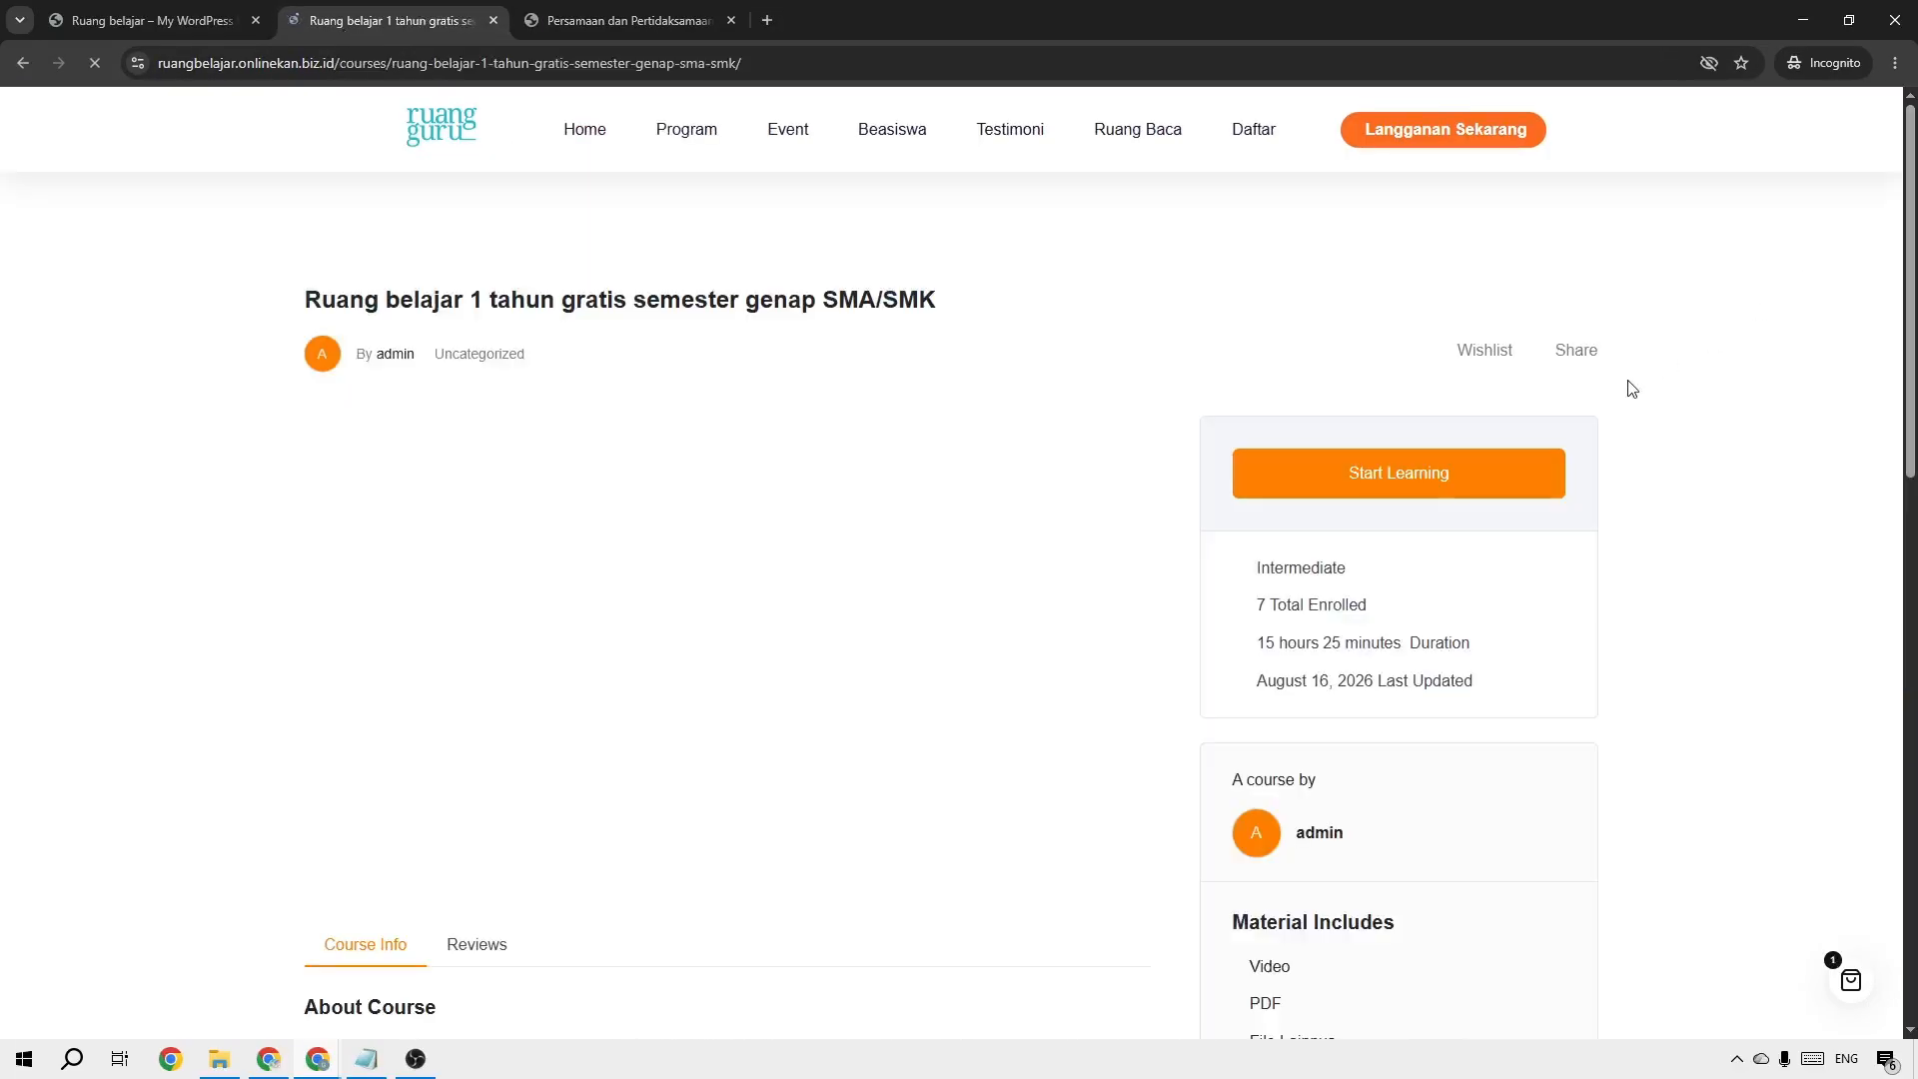
Check the course's Reviews tab, return to Course Info, and scroll the content list
scroll(585, 418, down, 5)
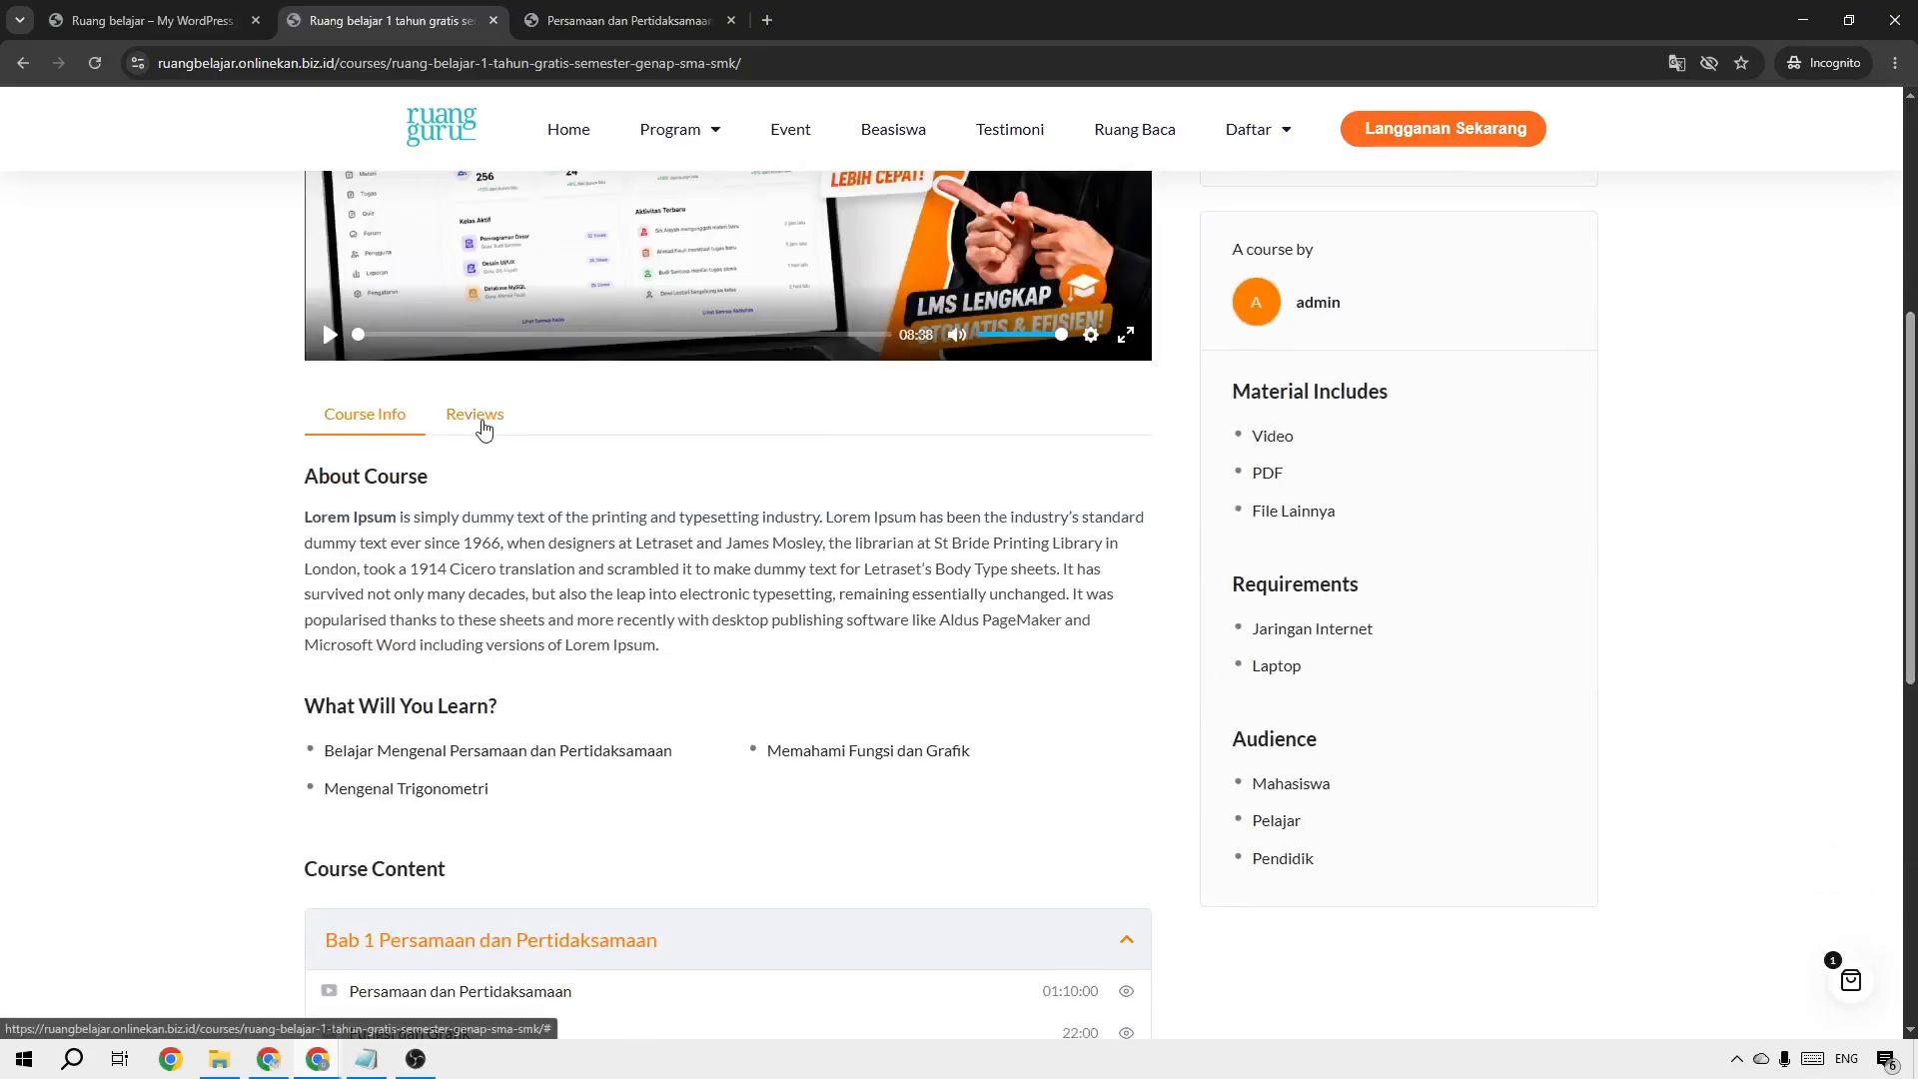
click(481, 419)
click(396, 428)
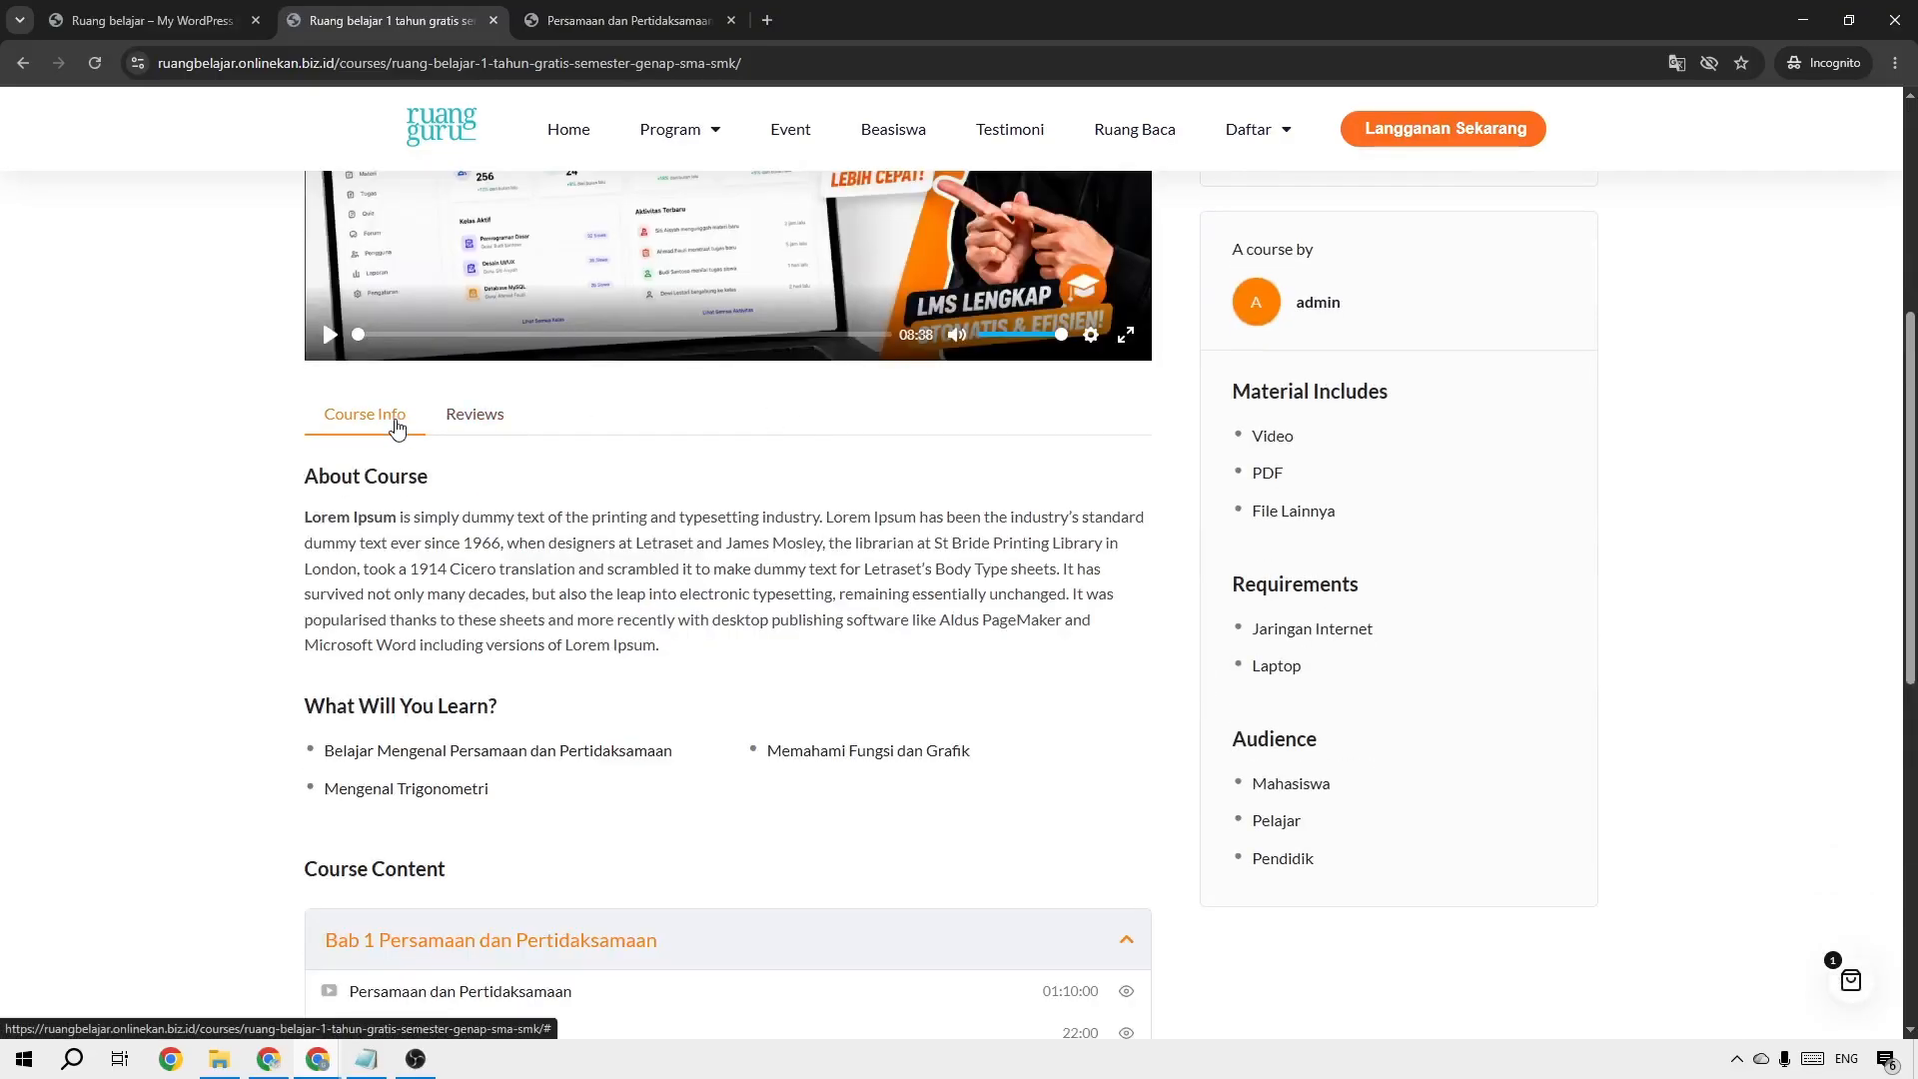
scroll(842, 402, down, 5)
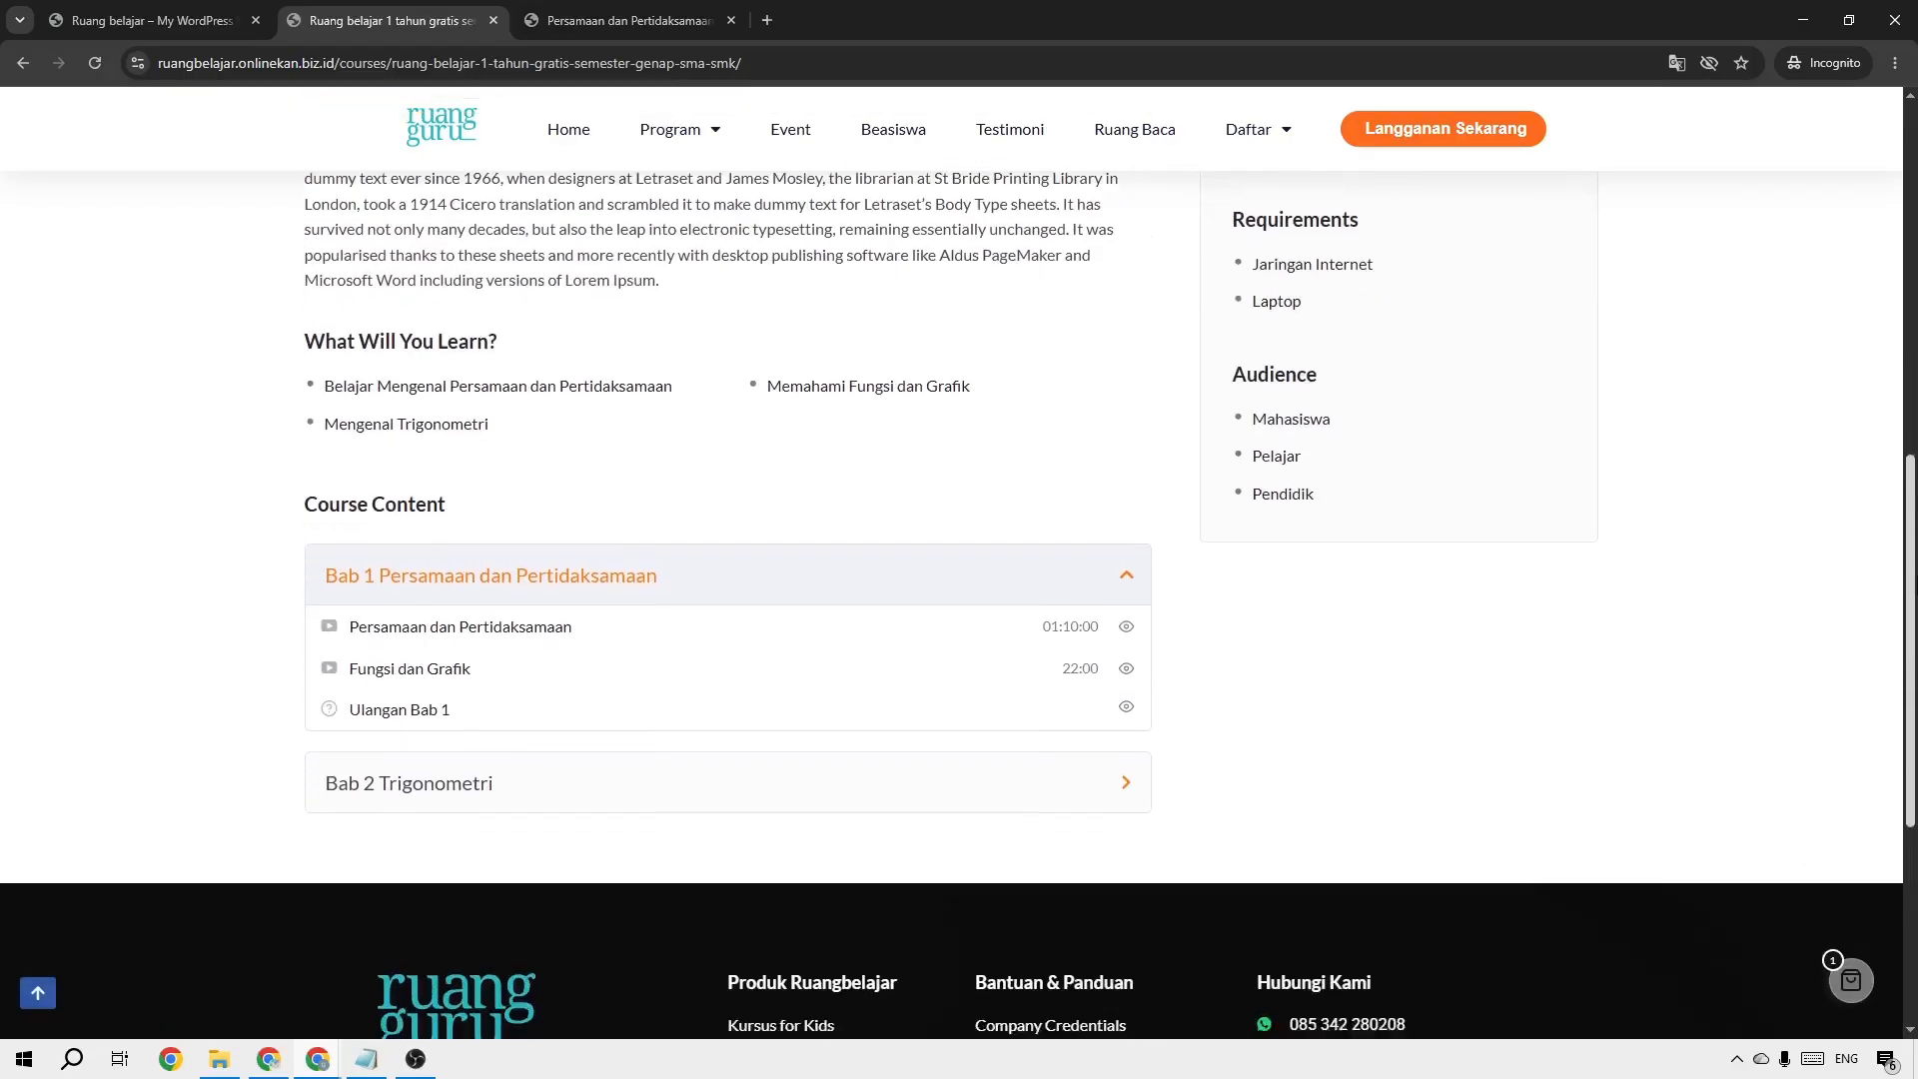
scroll(843, 402, up, 10)
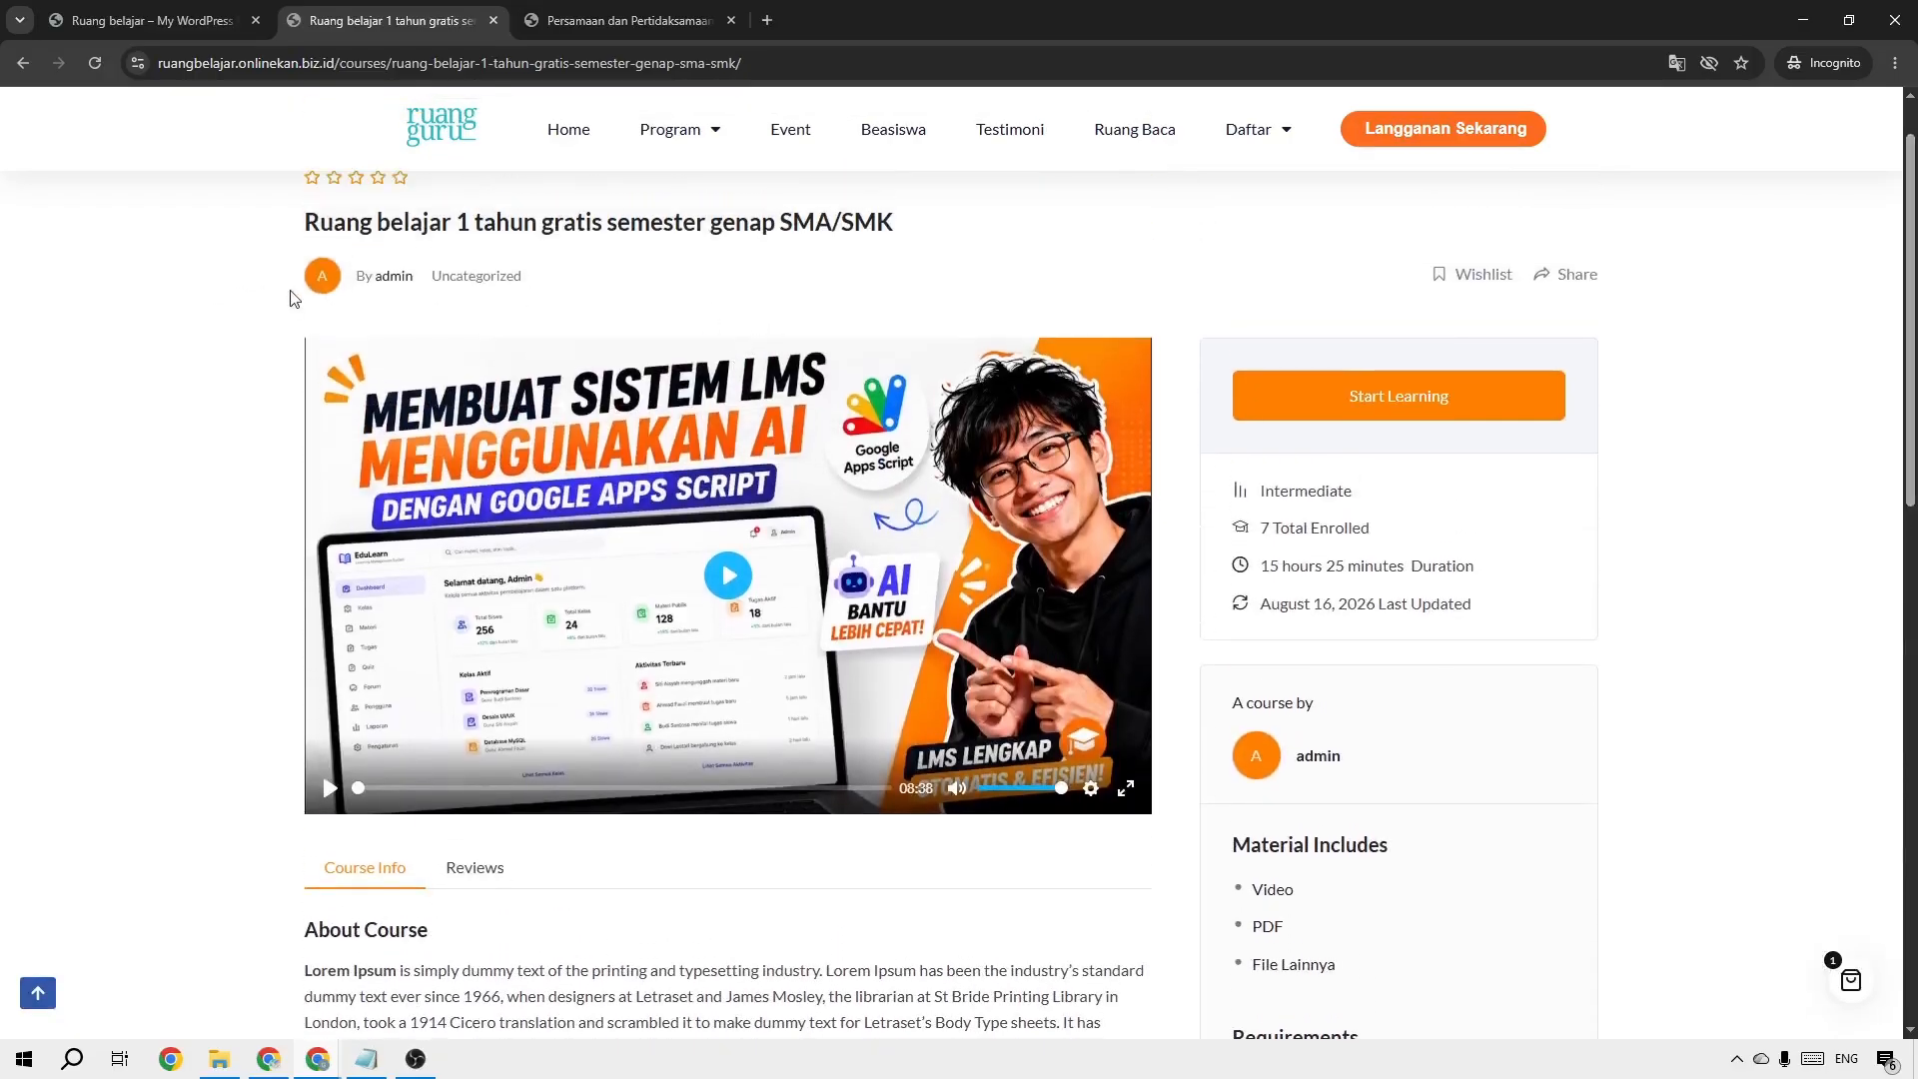
Glance at the lesson tab, return to the course page, and go to the site's Home page
click(542, 22)
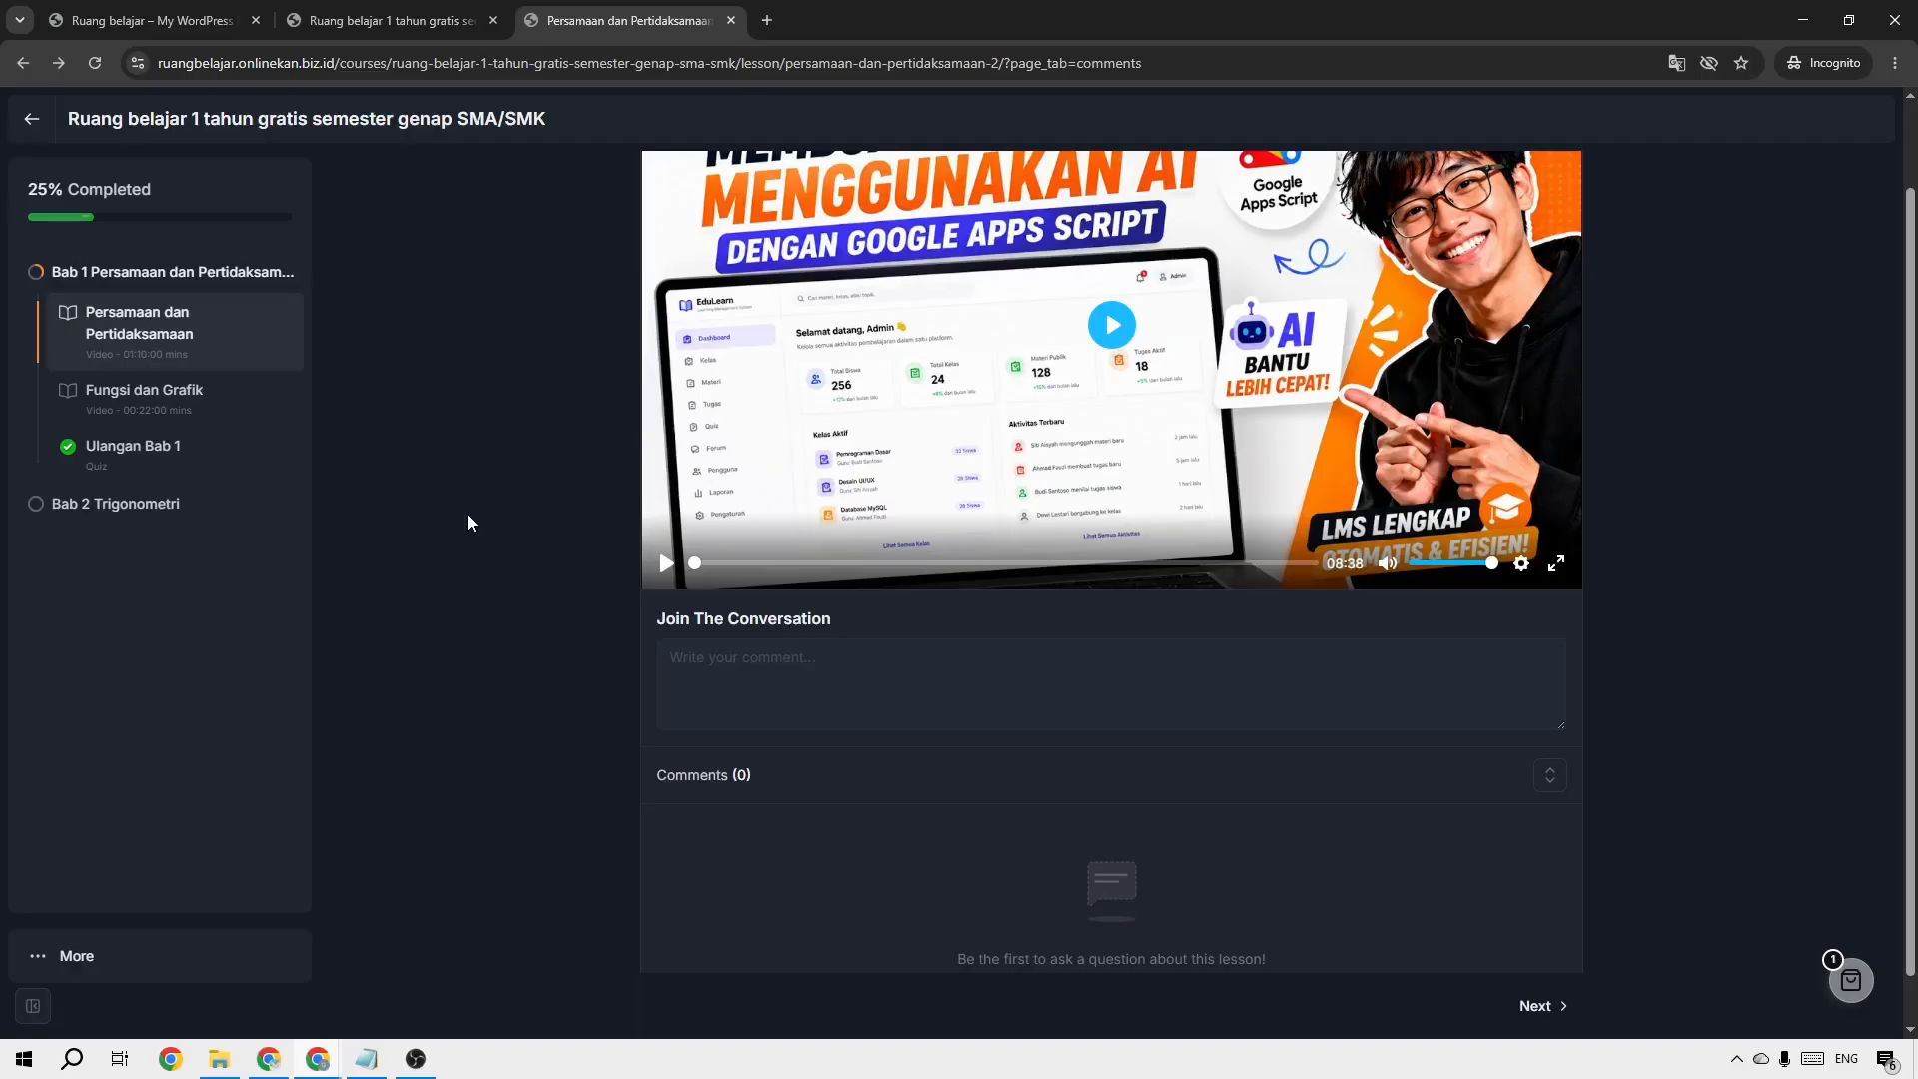
scroll(565, 710, up, 1)
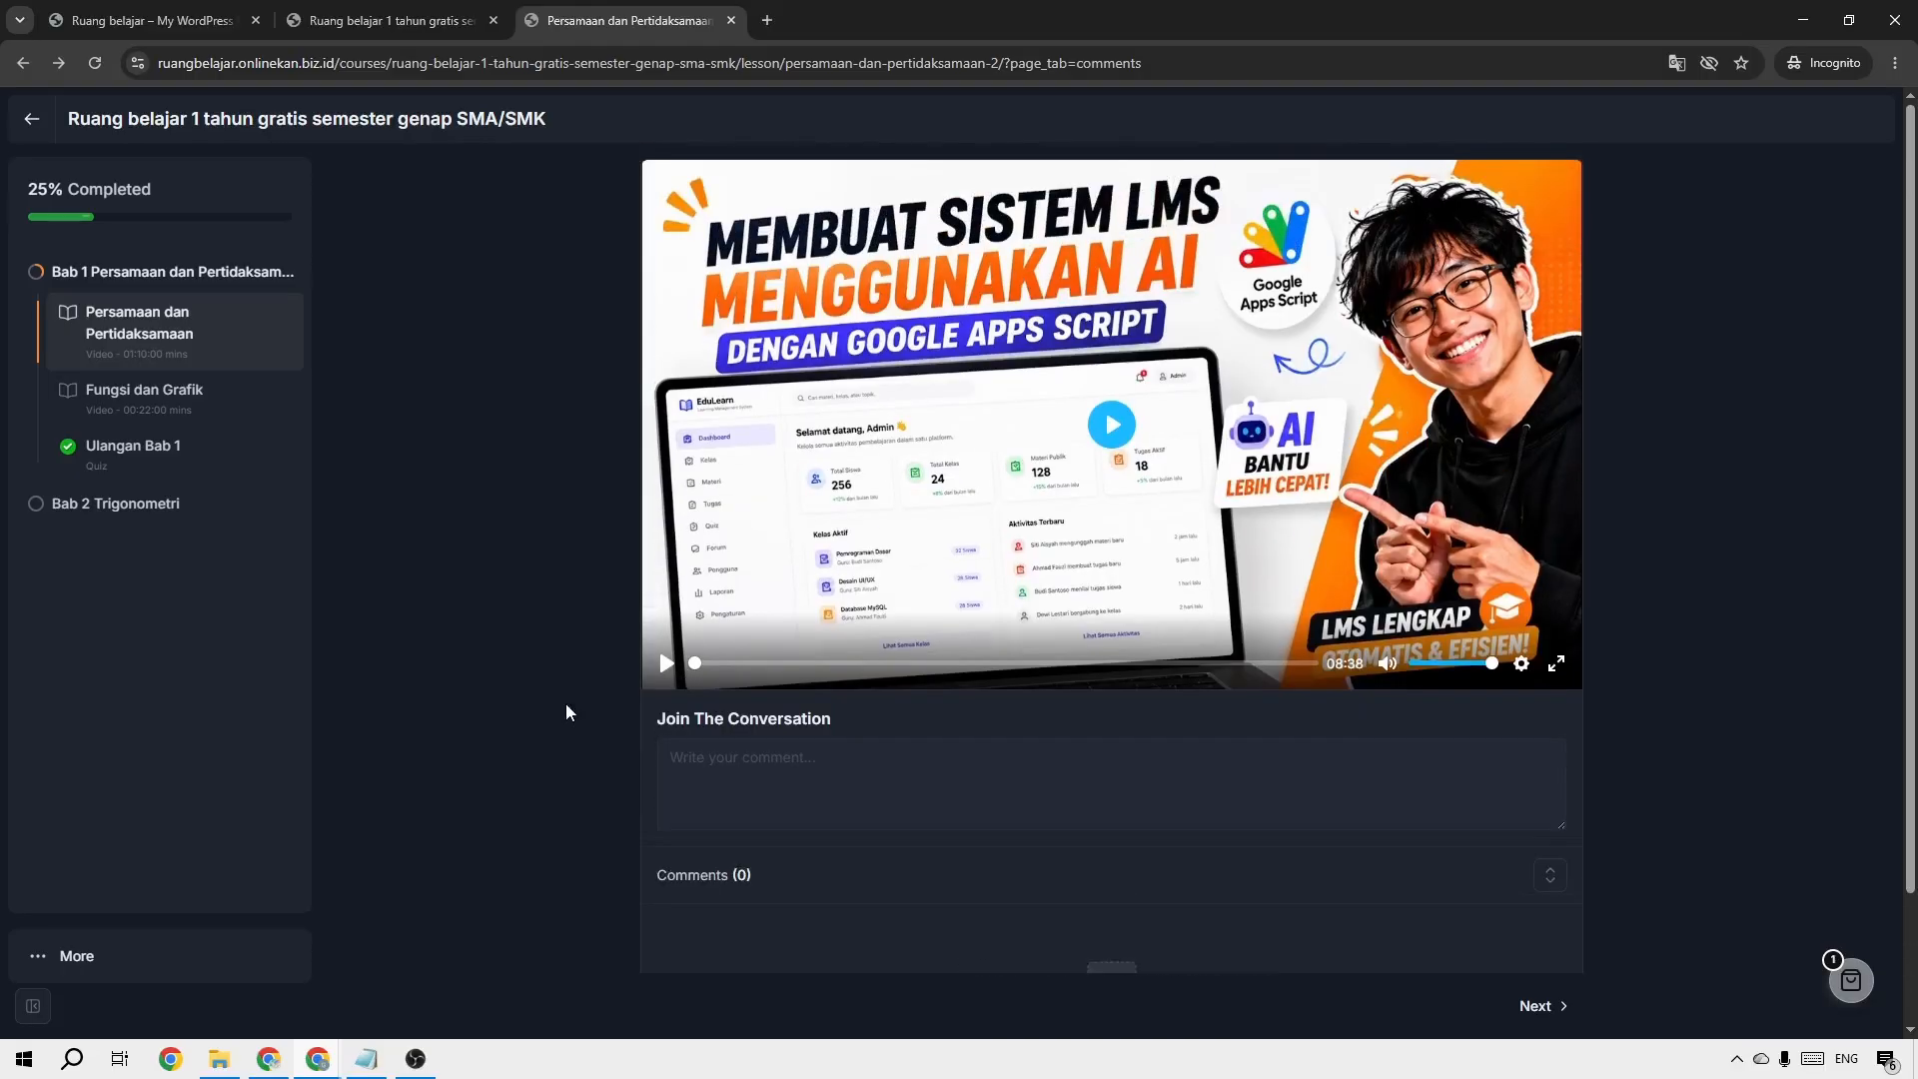
scroll(476, 681, down, 2)
click(385, 20)
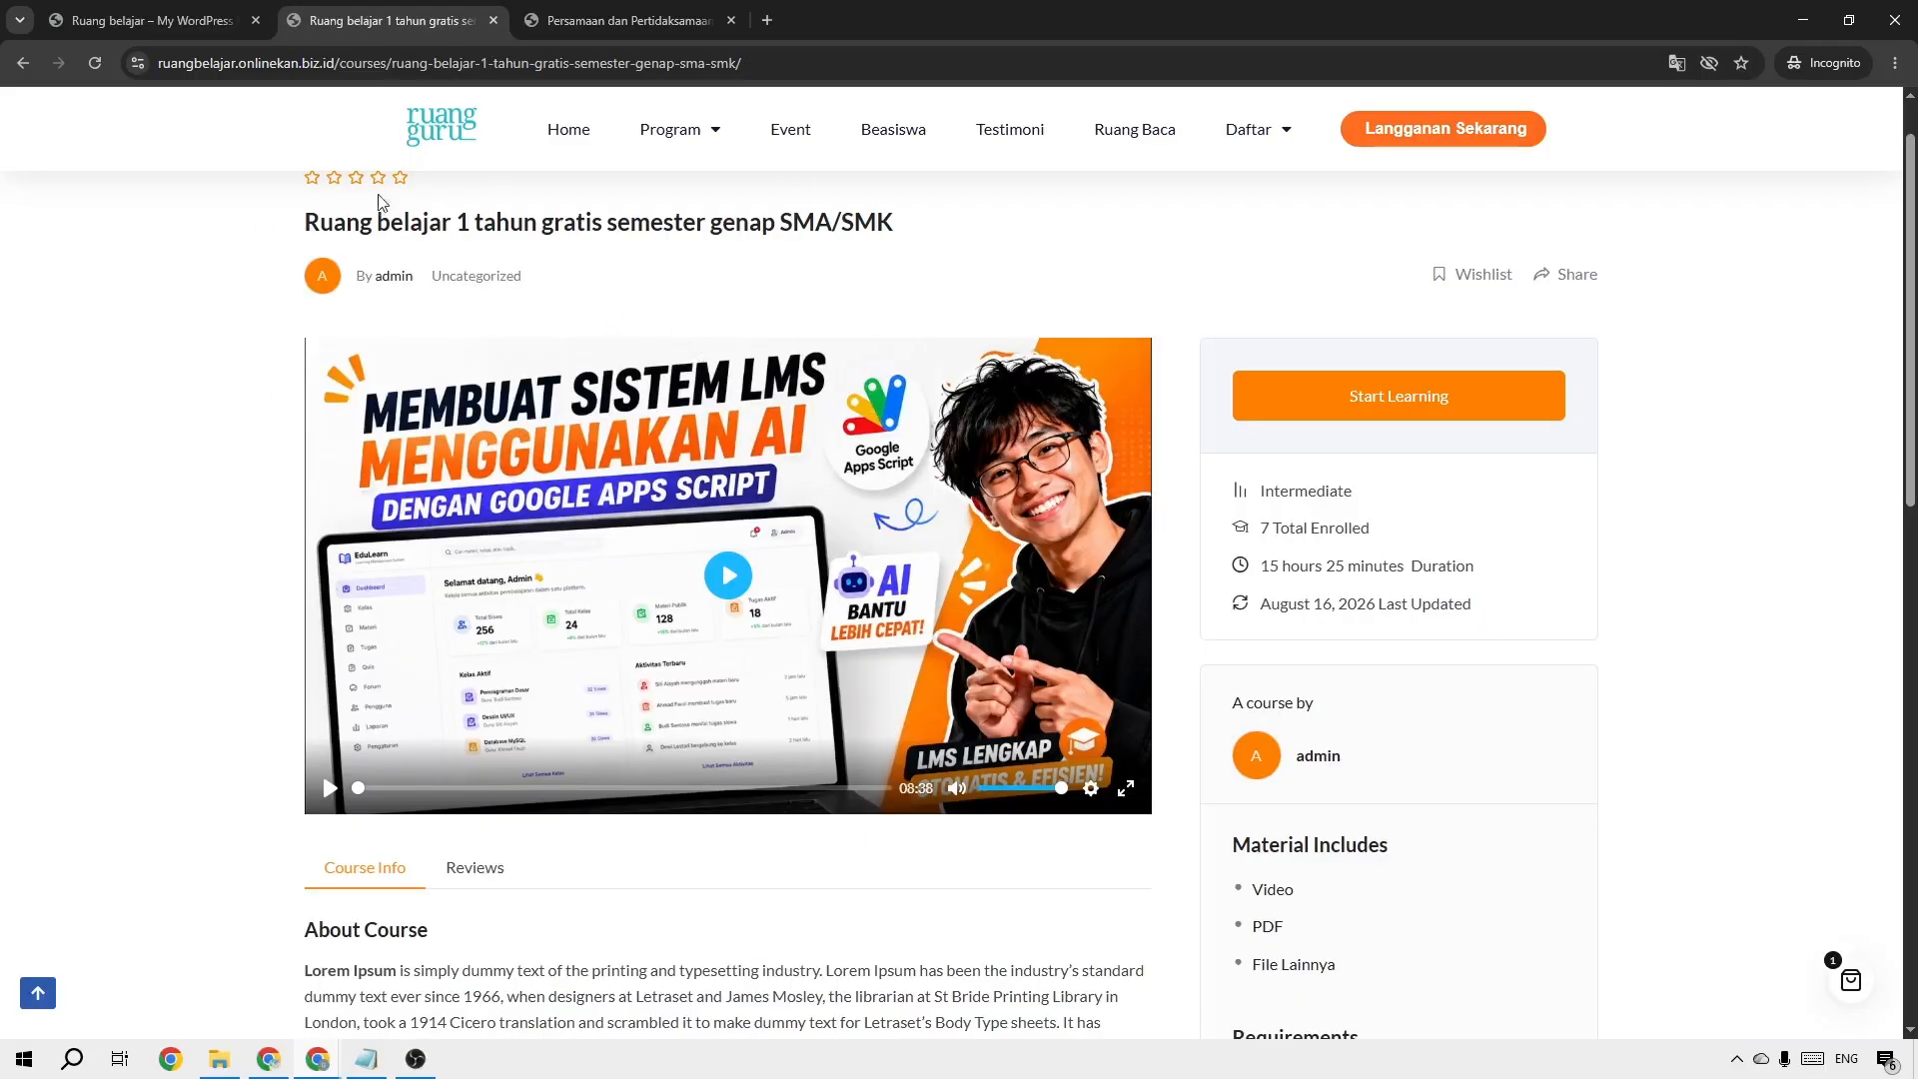
click(555, 125)
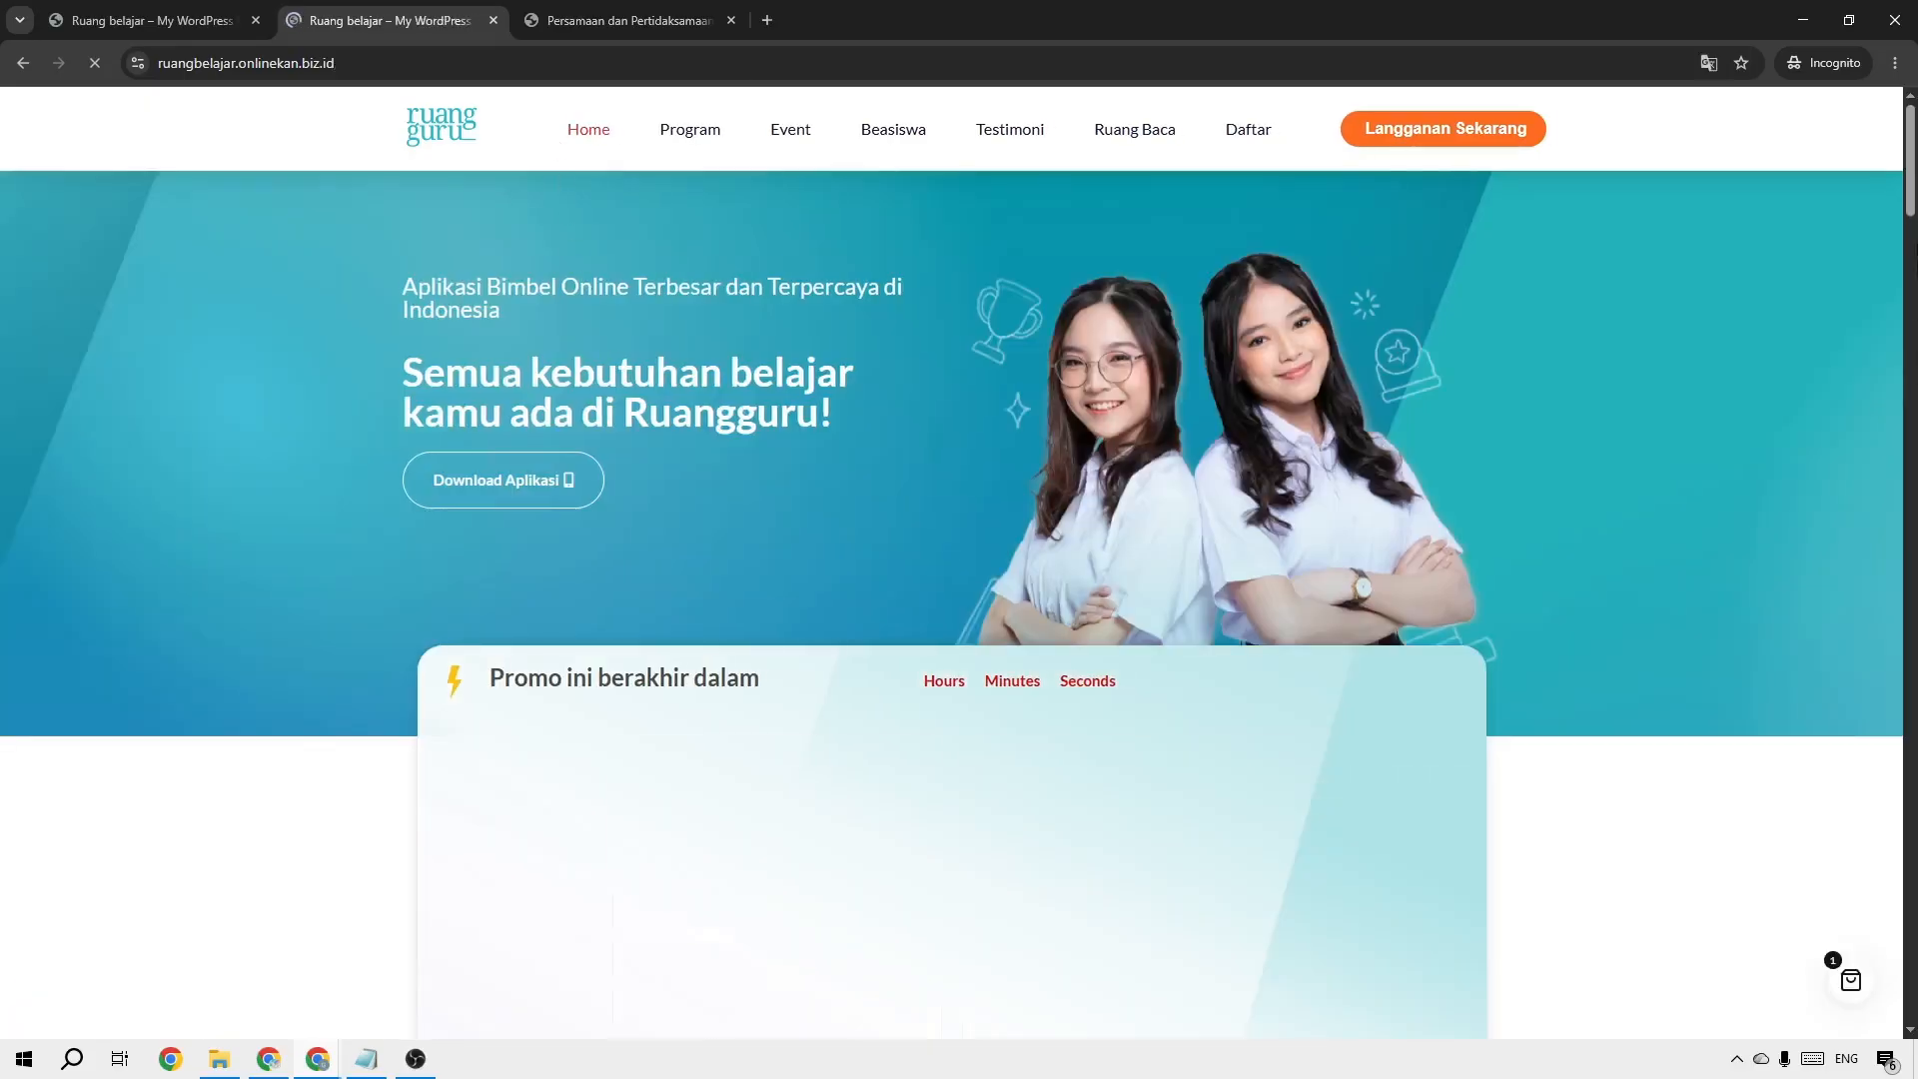
Open the cart holding the Rp199,000 Brain Academy package and proceed to Checkout
scroll(951, 599, down, 2)
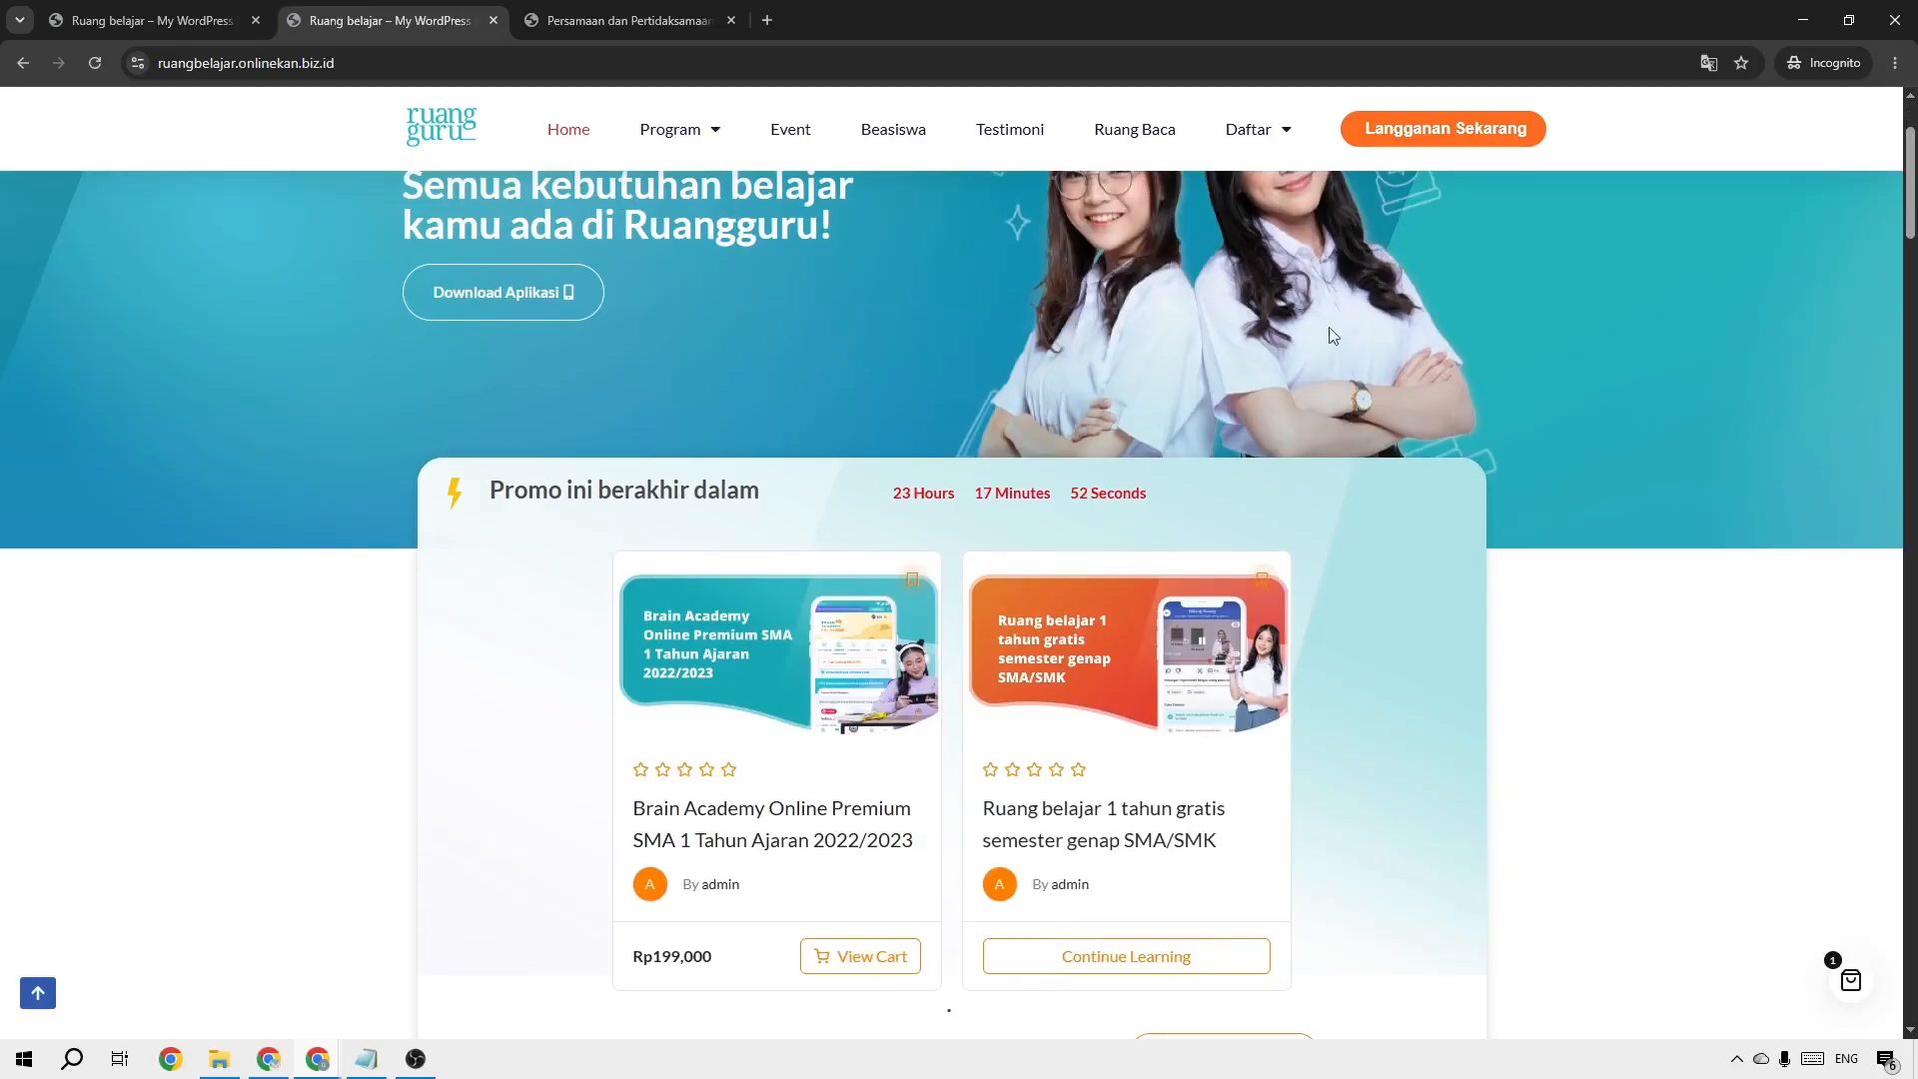
scroll(1910, 225, down, 1)
scroll(1910, 225, down, 3)
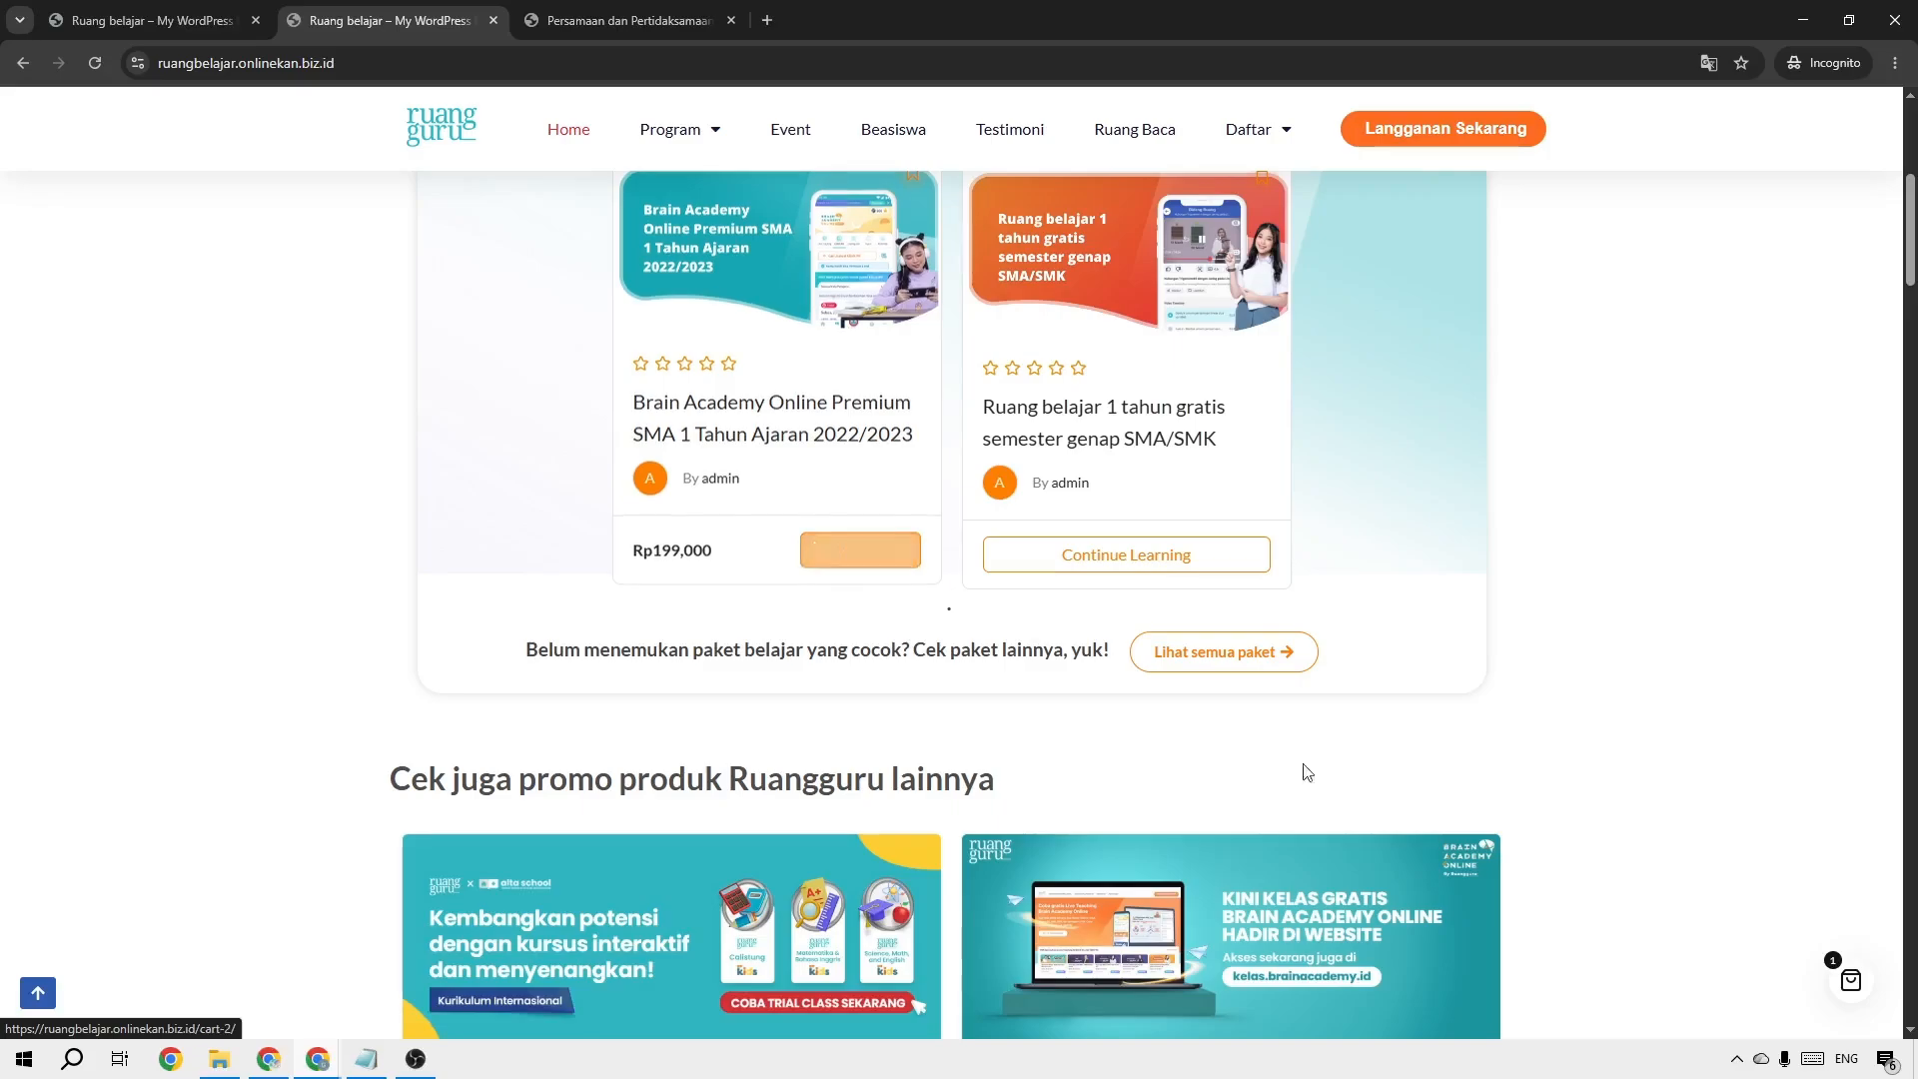
click(1850, 979)
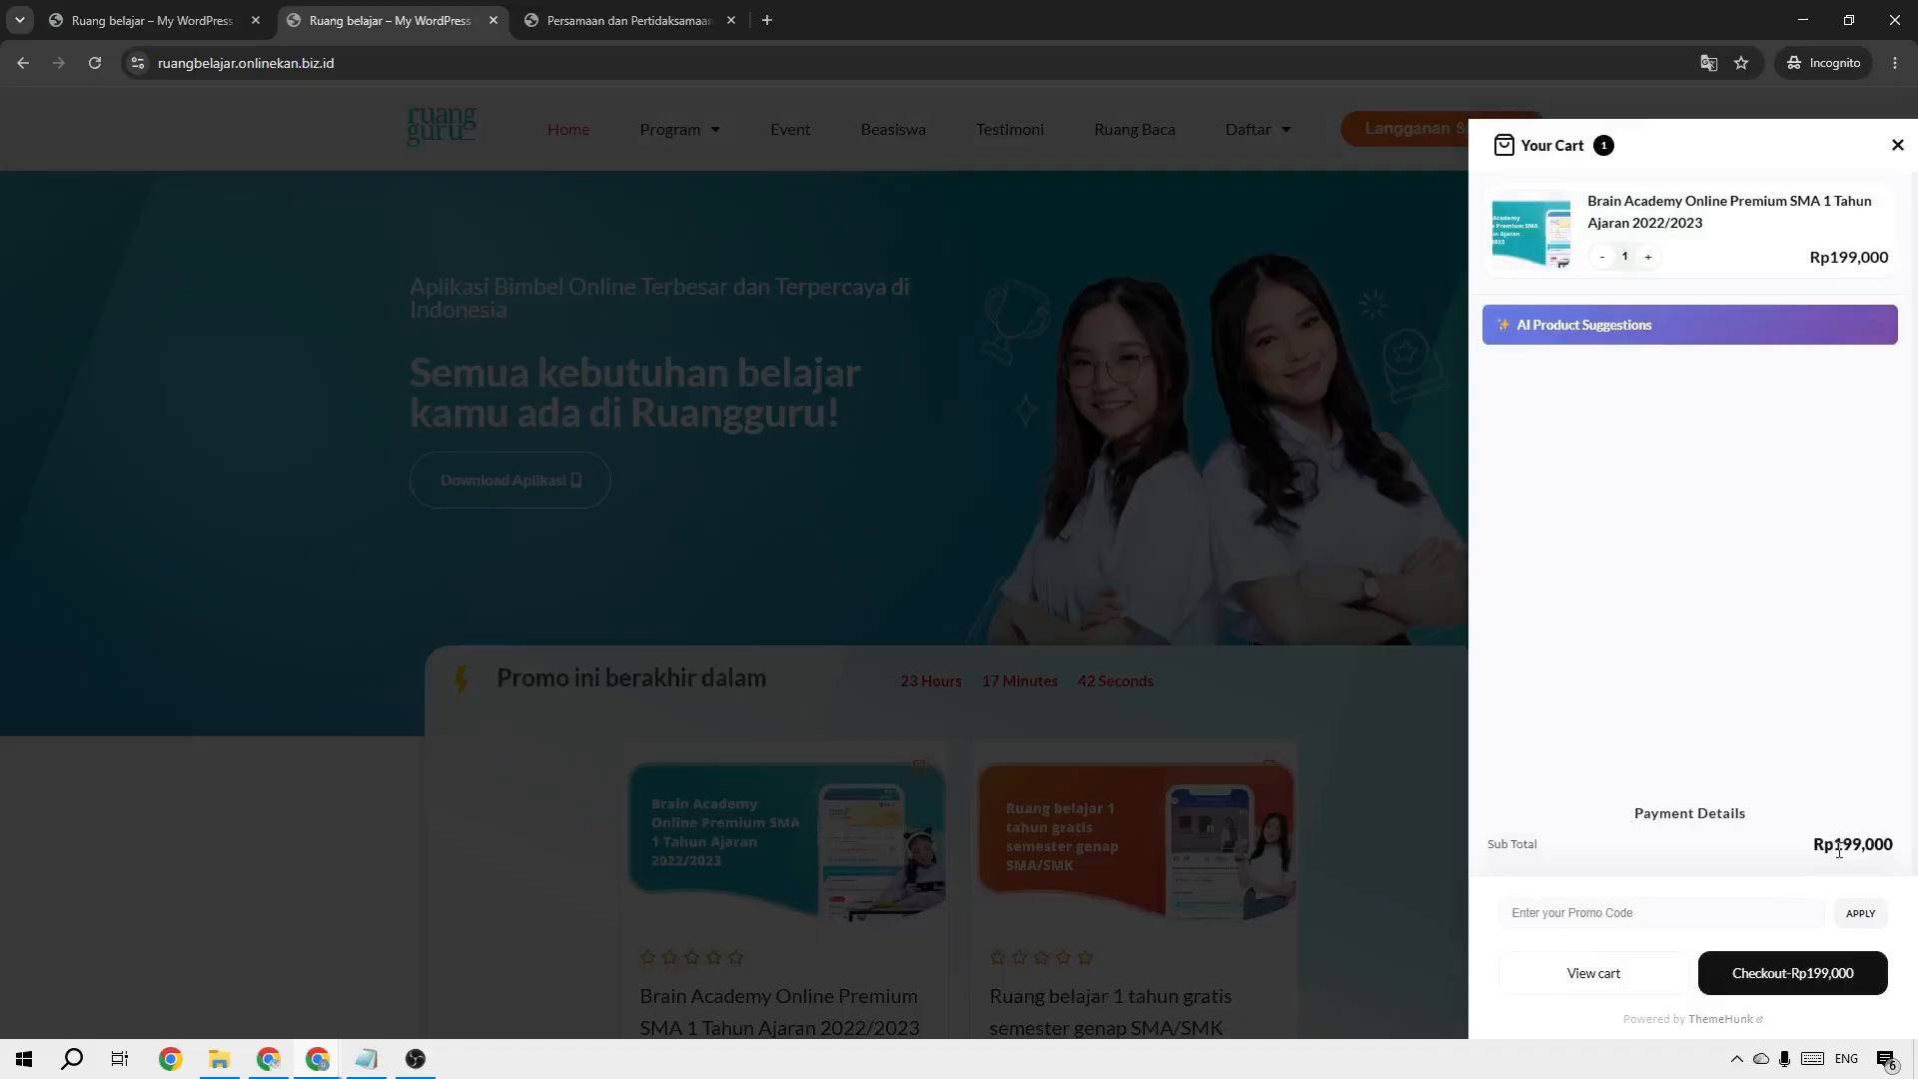
click(1755, 977)
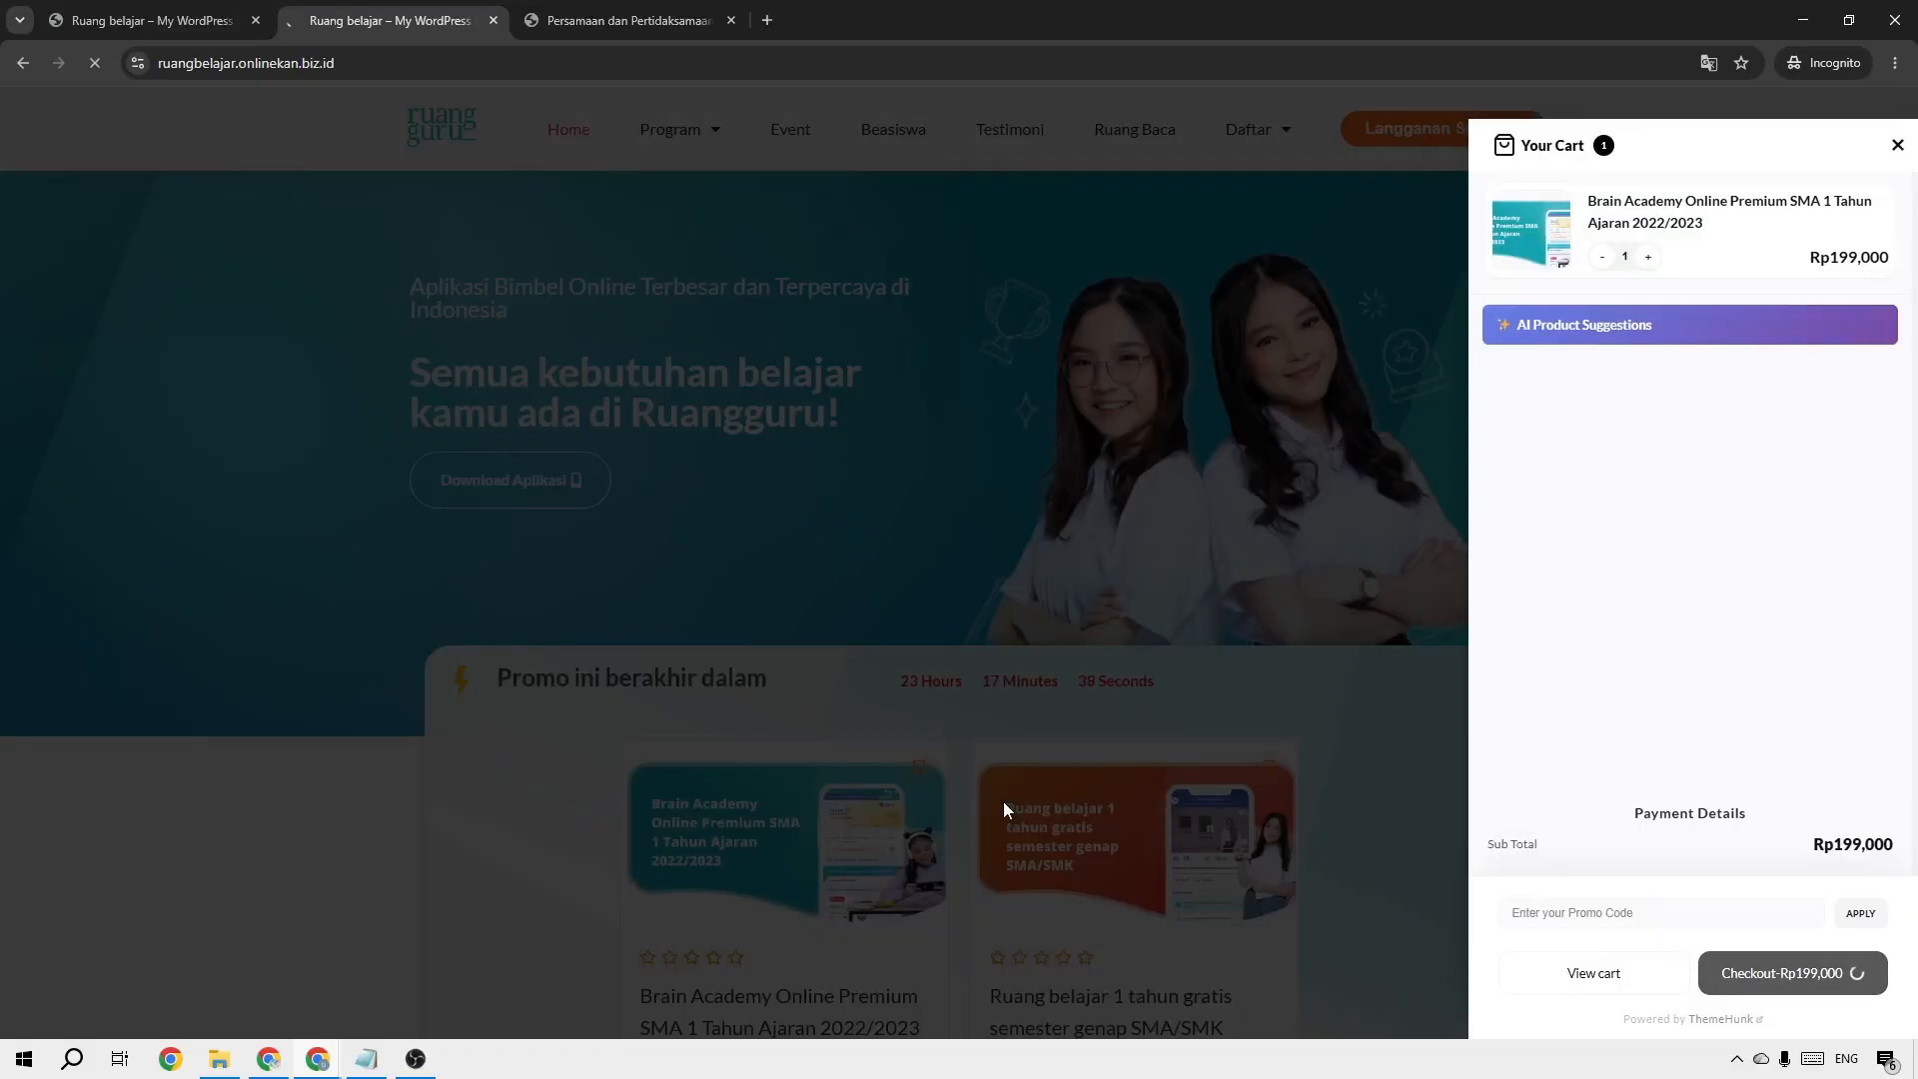
Select 'Pembayaran Duitku VA BCA' as the payment method on the checkout page
scroll(1005, 809, down, 3)
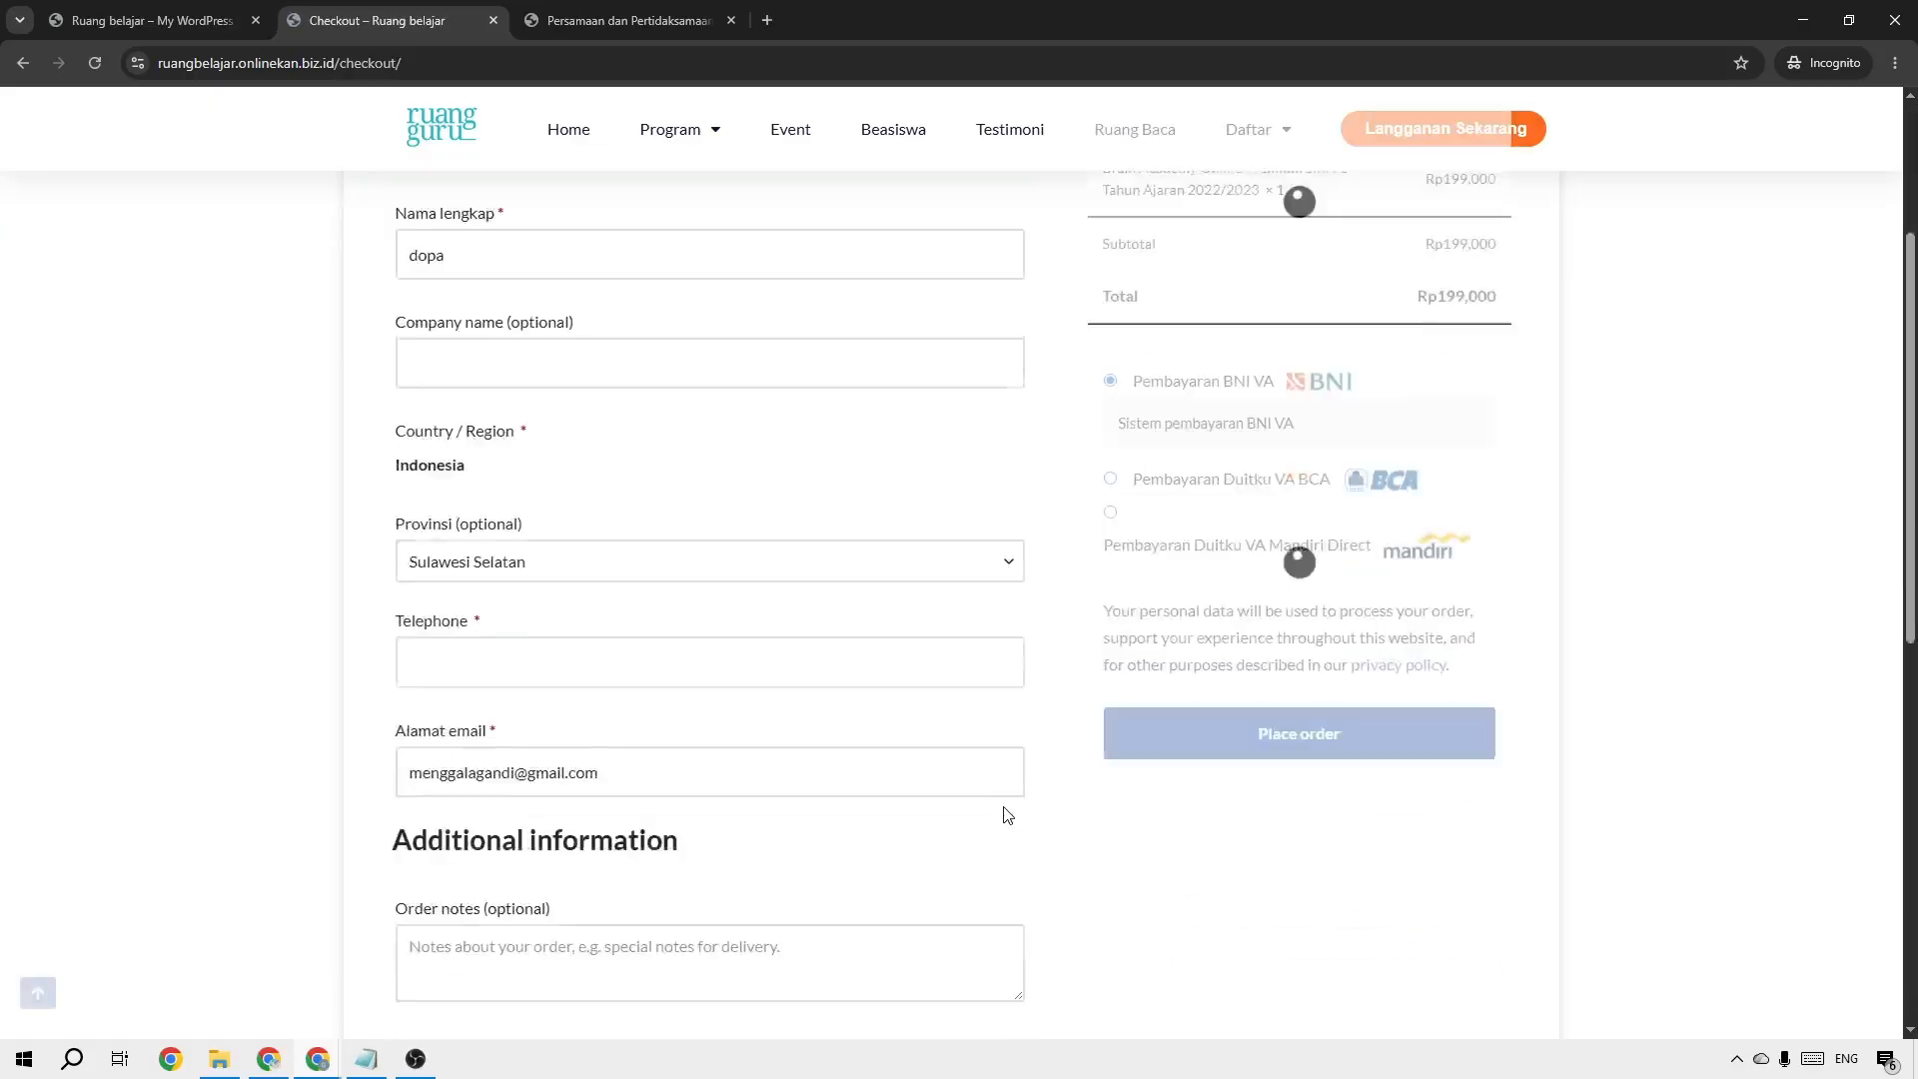
scroll(1688, 669, down, 4)
scroll(1372, 473, up, 4)
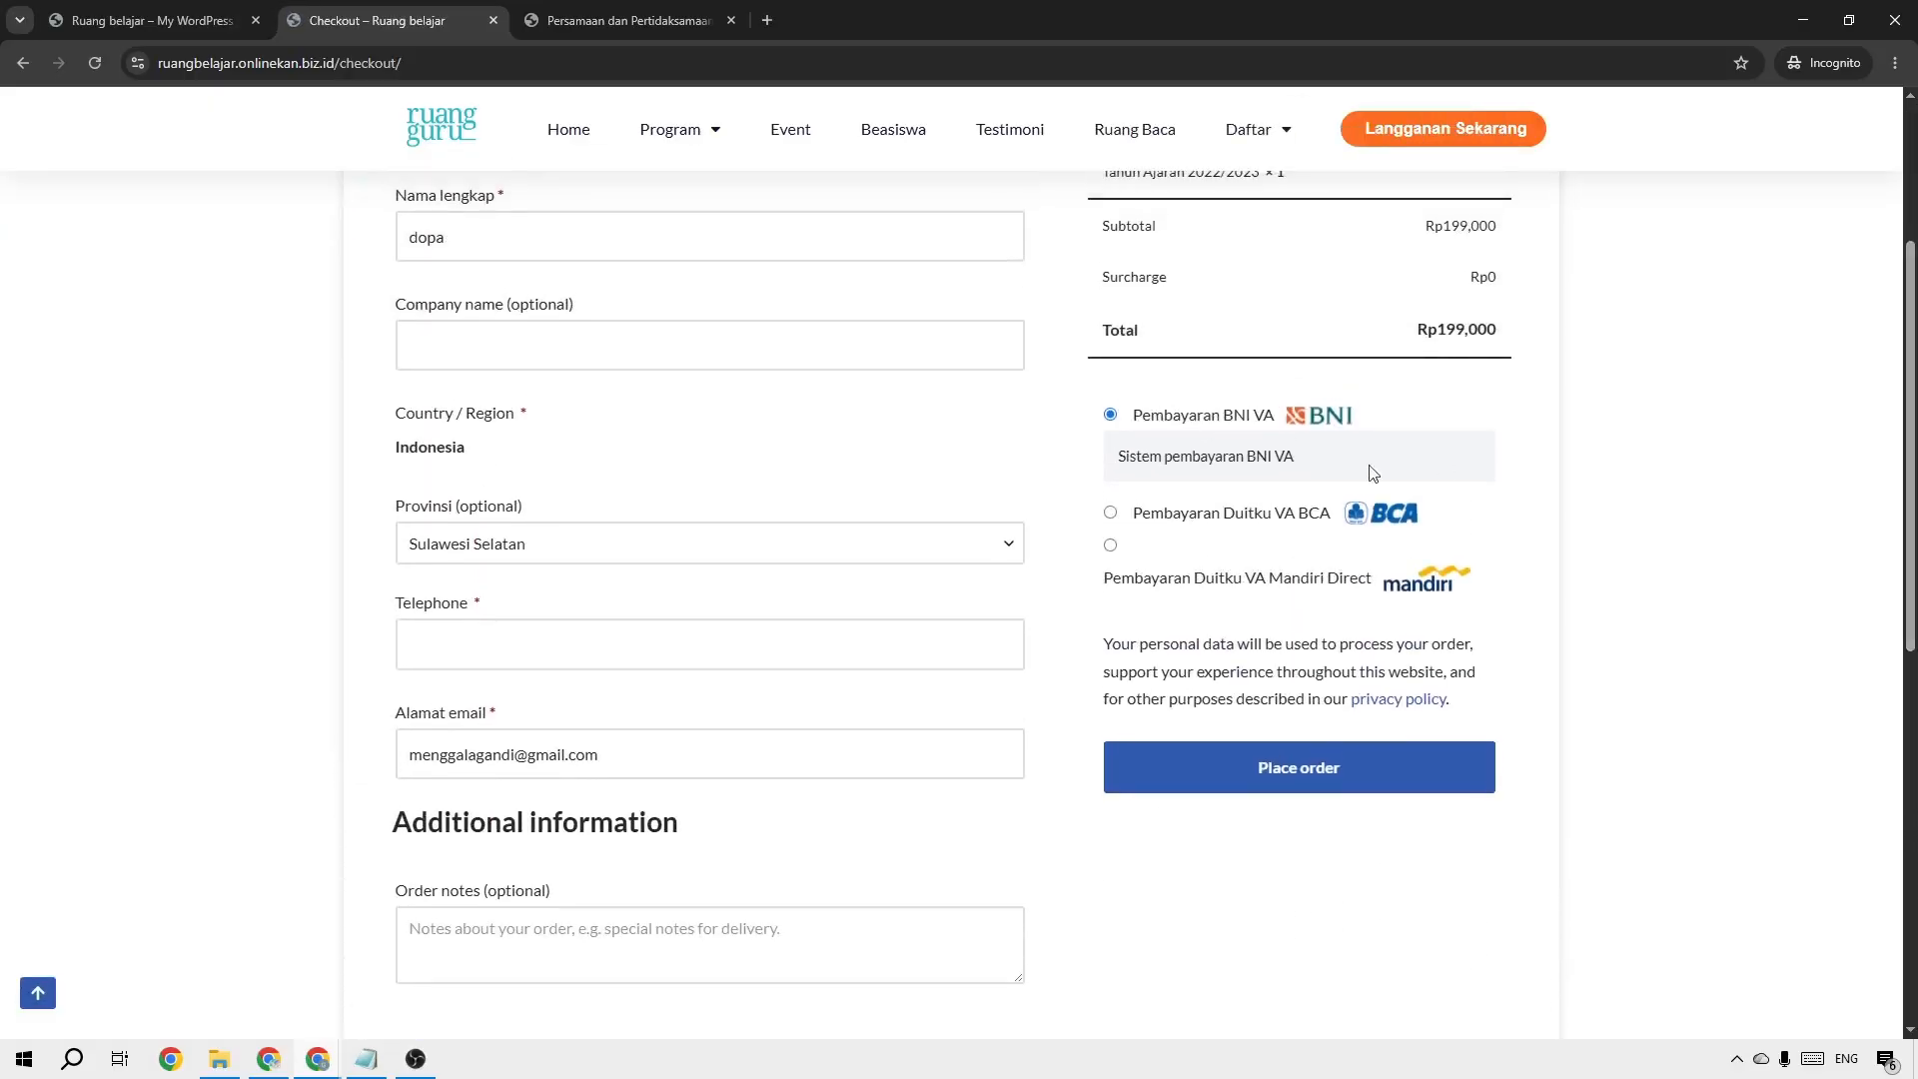
click(1208, 514)
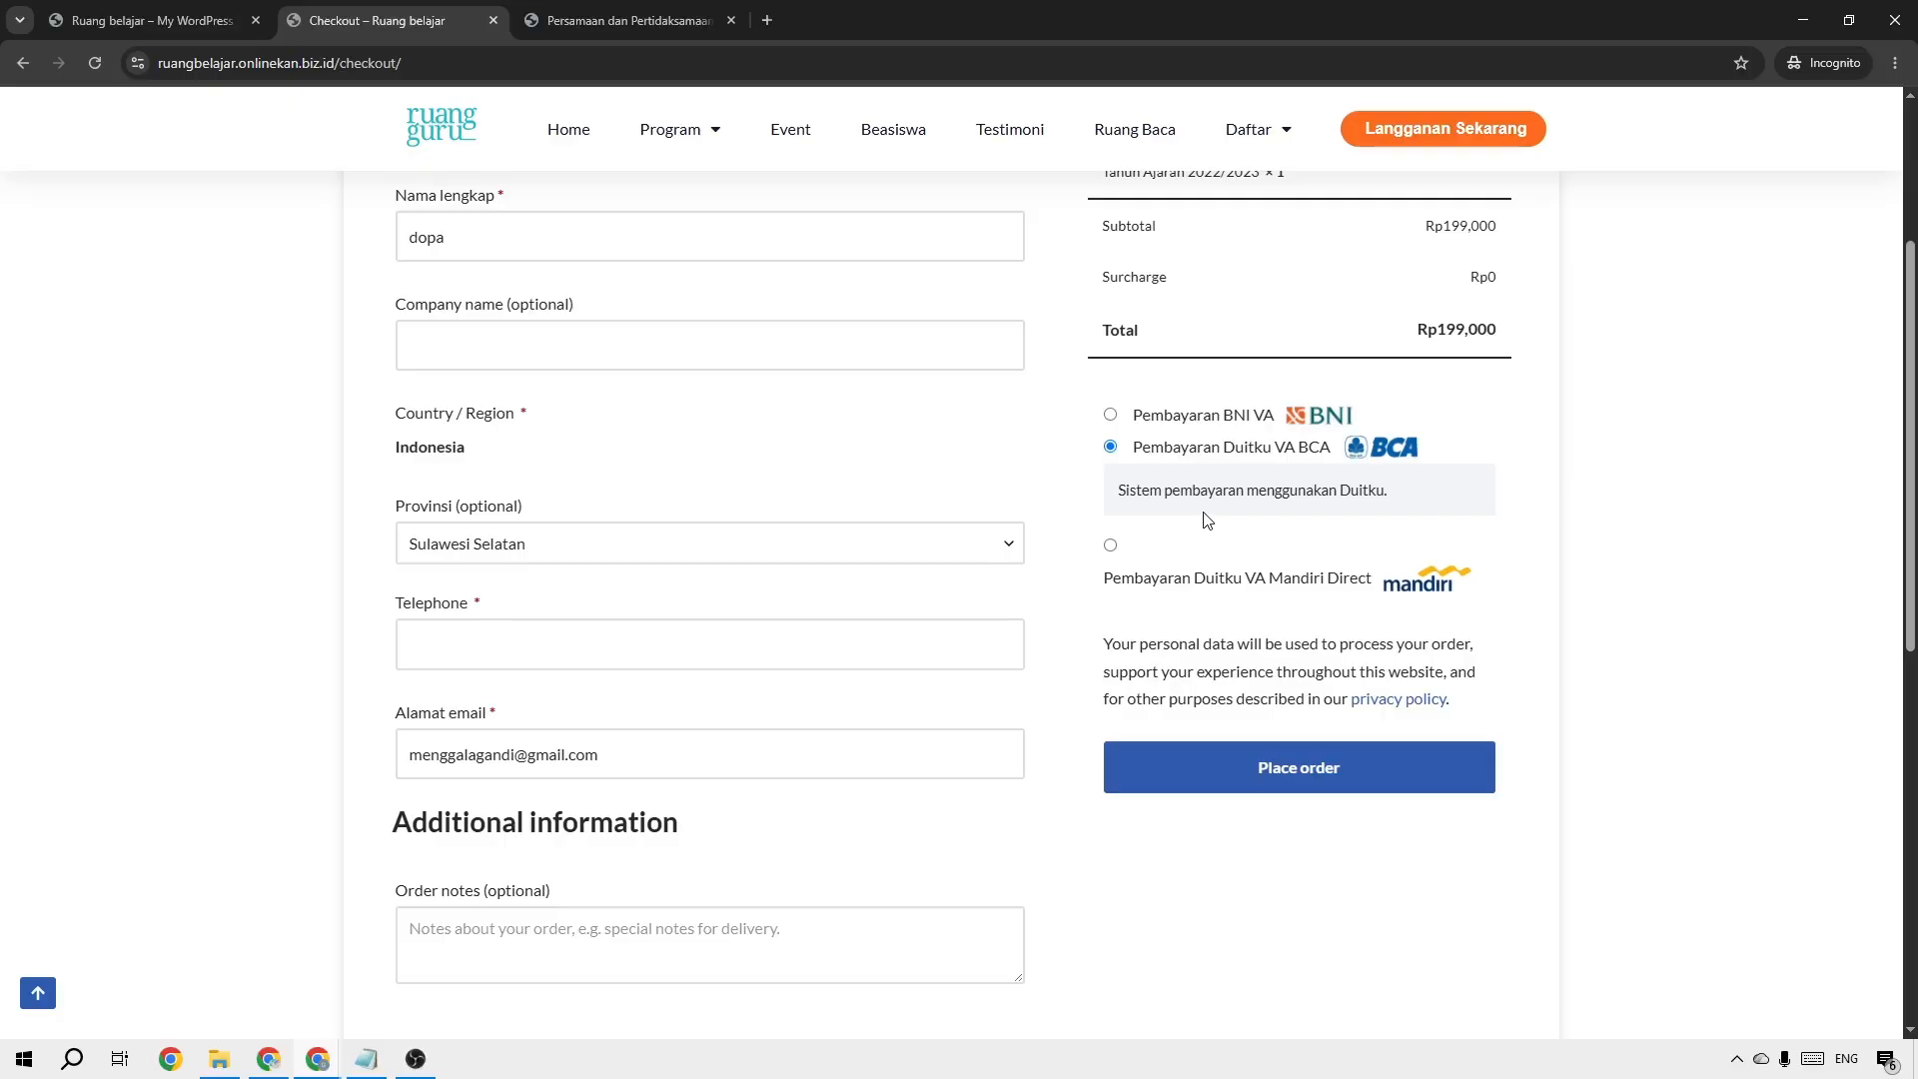
scroll(1804, 636, up, 3)
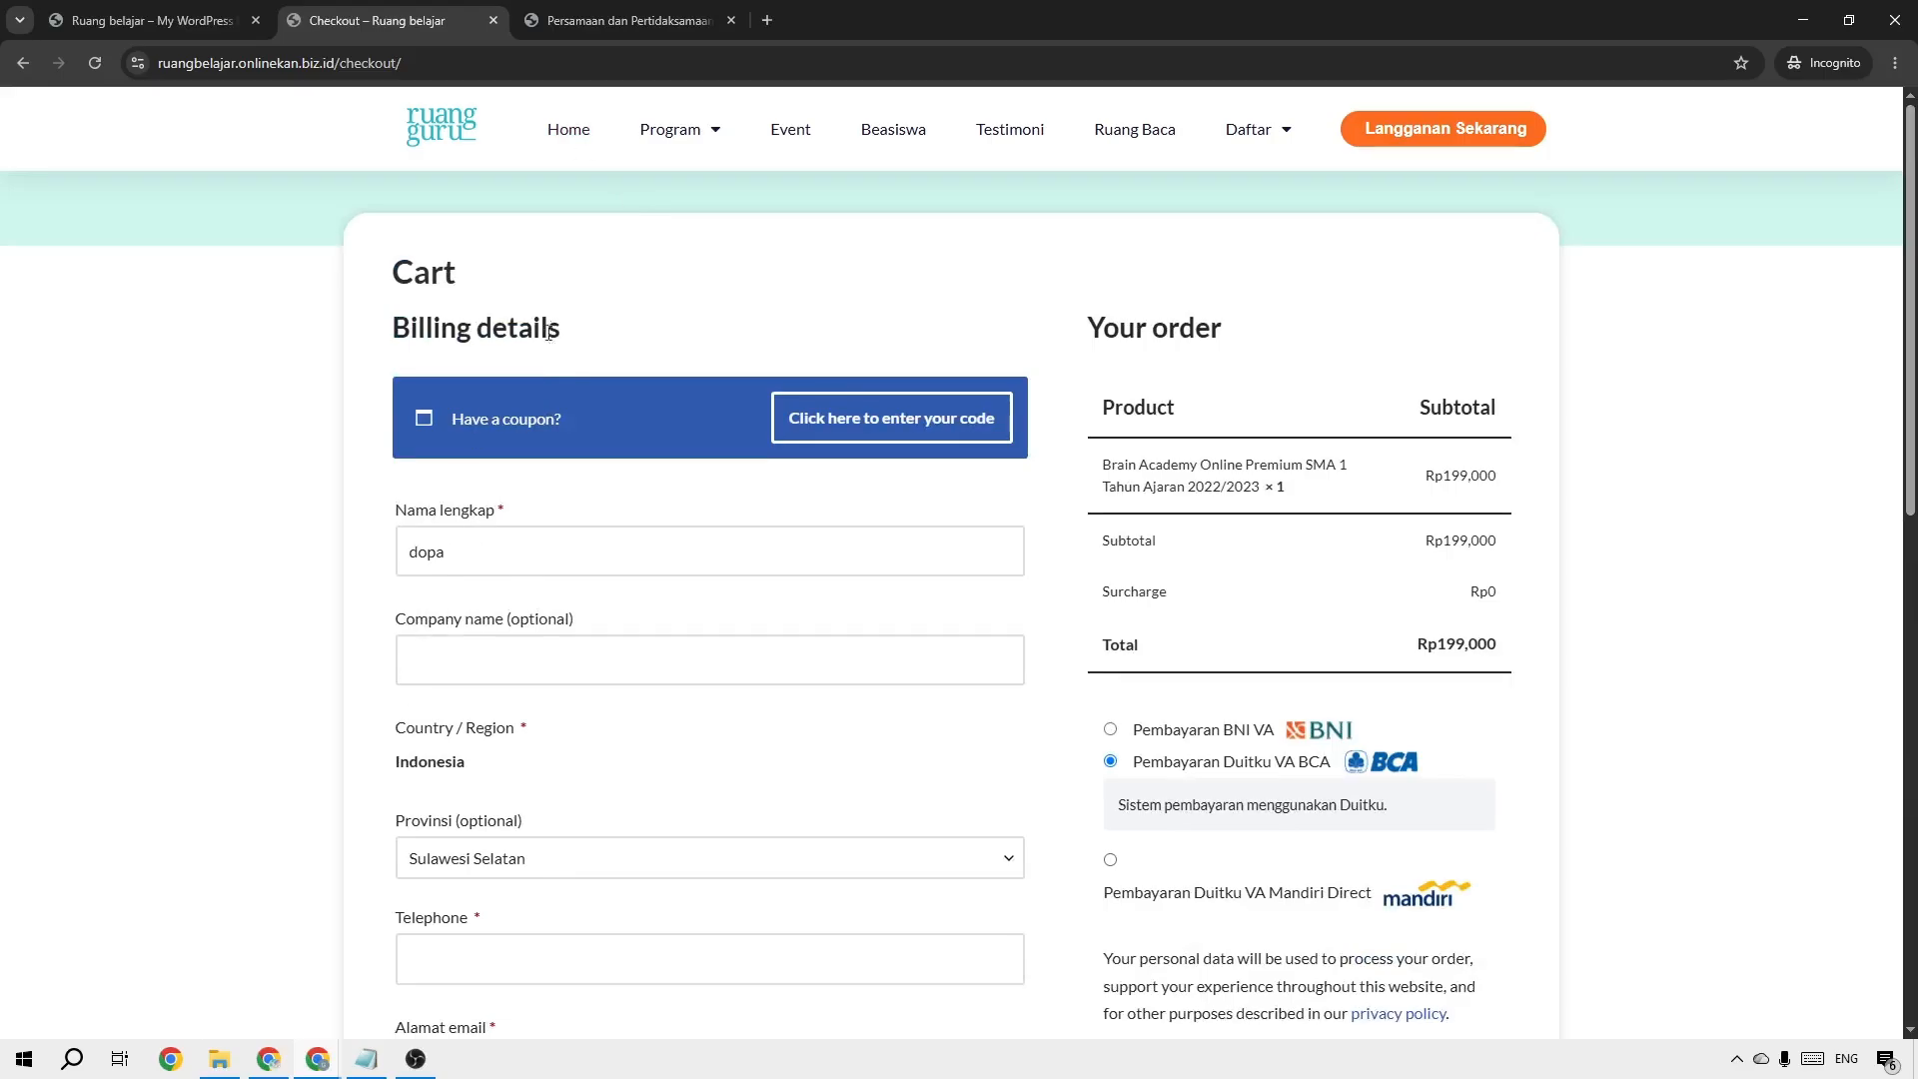
scroll(566, 148, down, 1)
Return Home and open the Brain Academy Online Premium SMA 1 course page
click(569, 133)
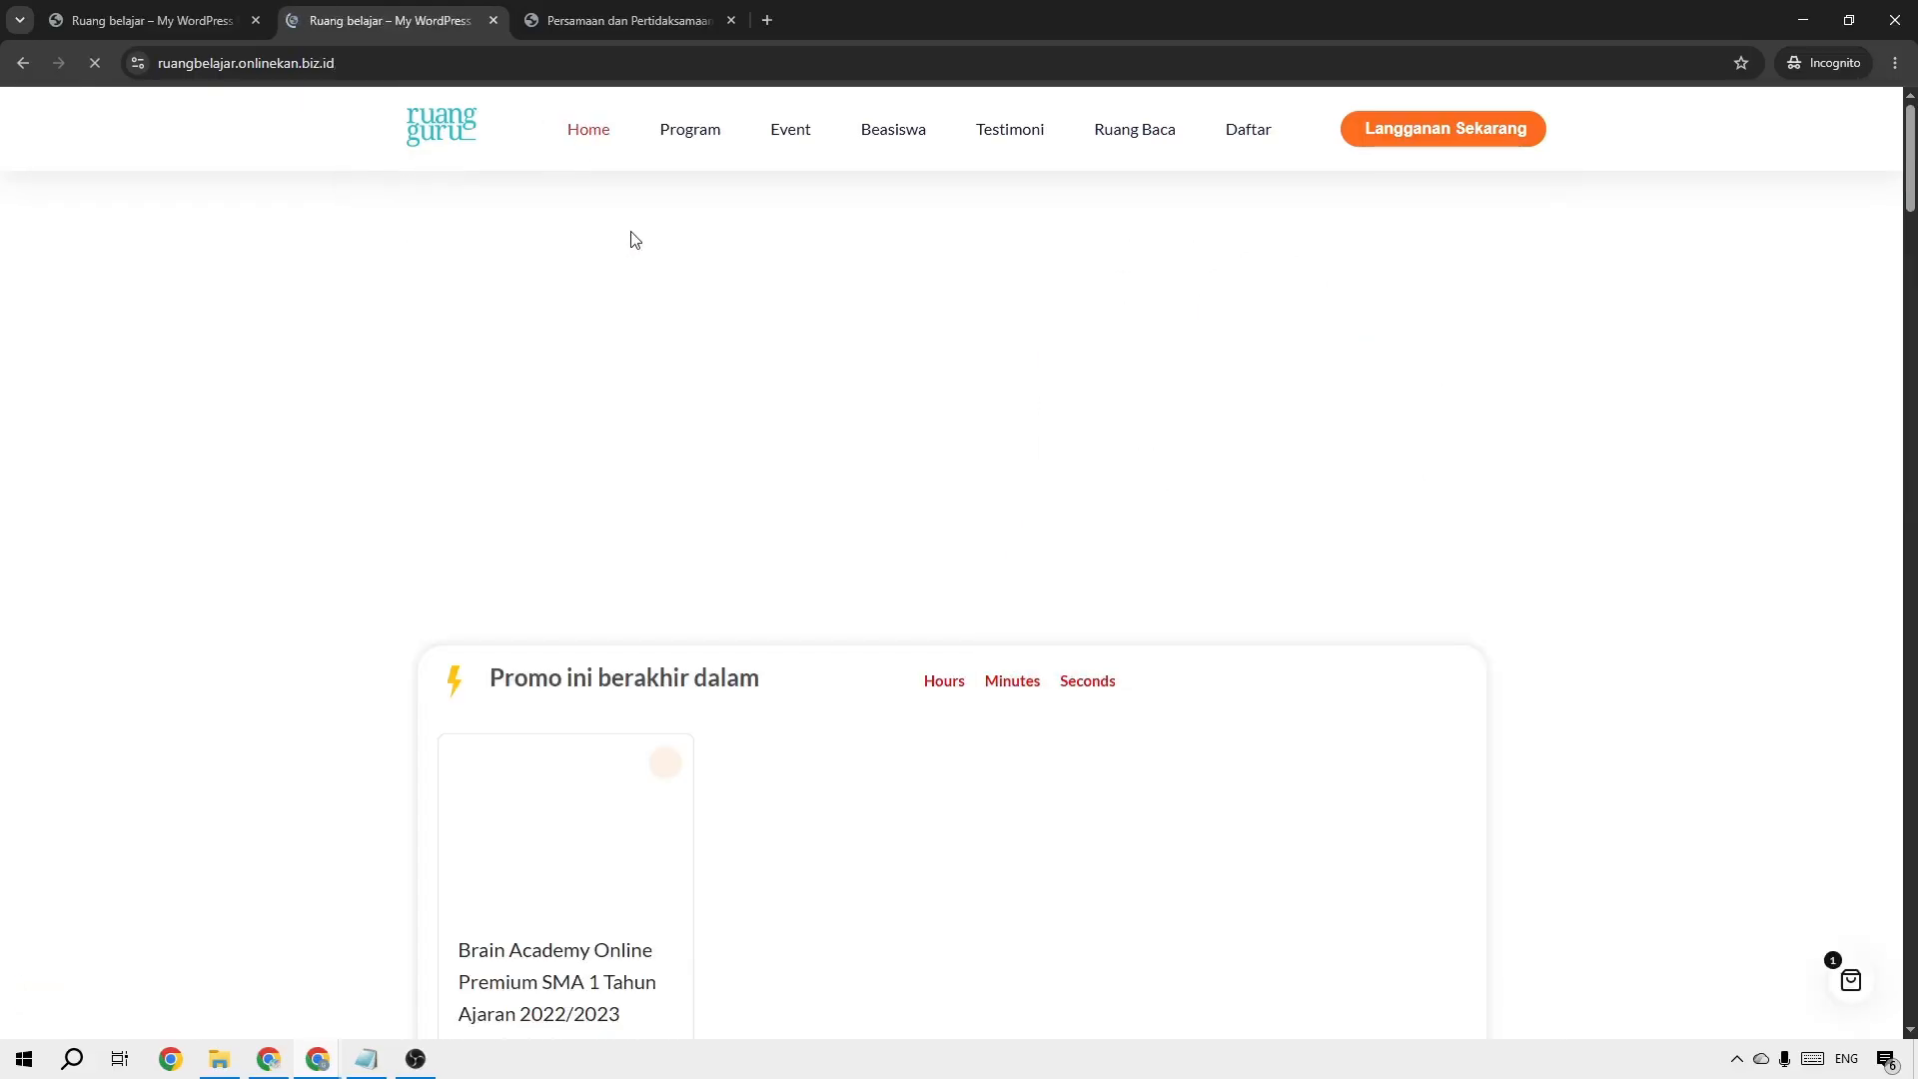
scroll(1901, 203, down, 8)
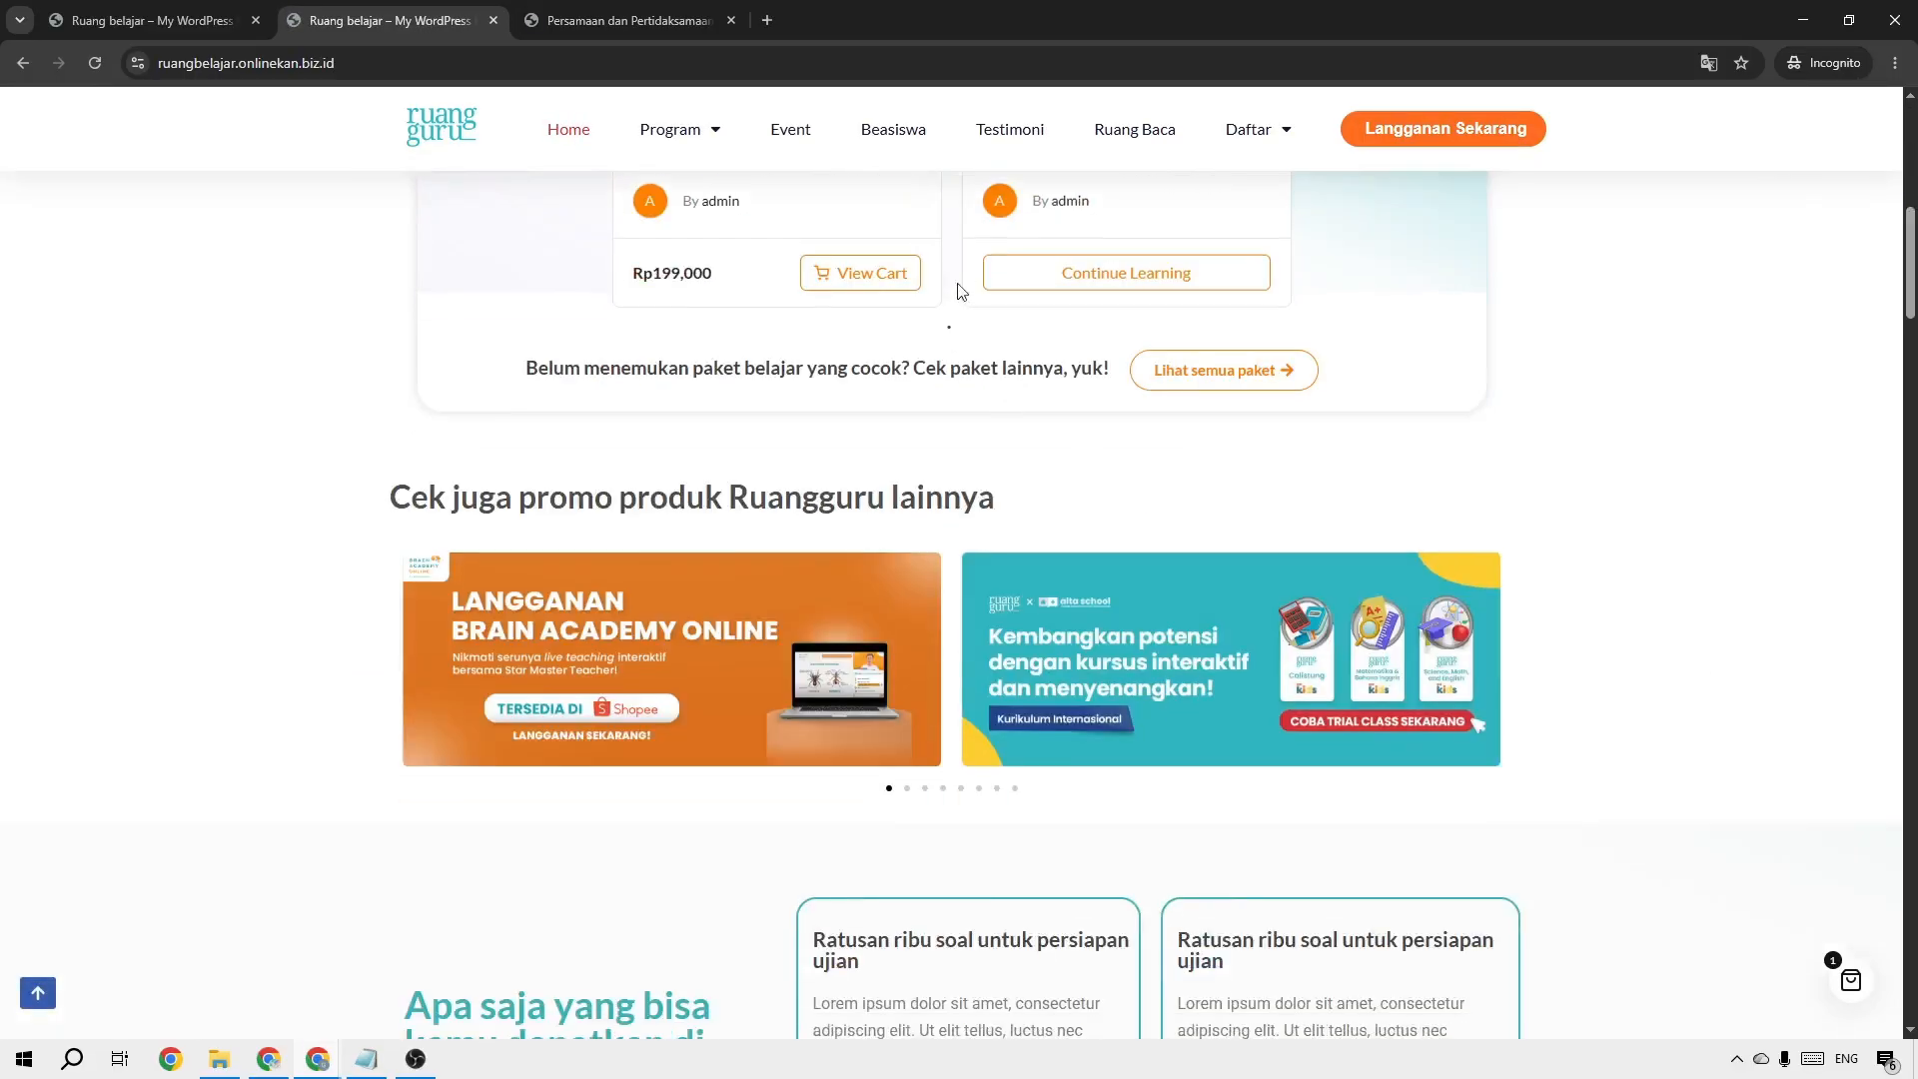
scroll(949, 600, up, 7)
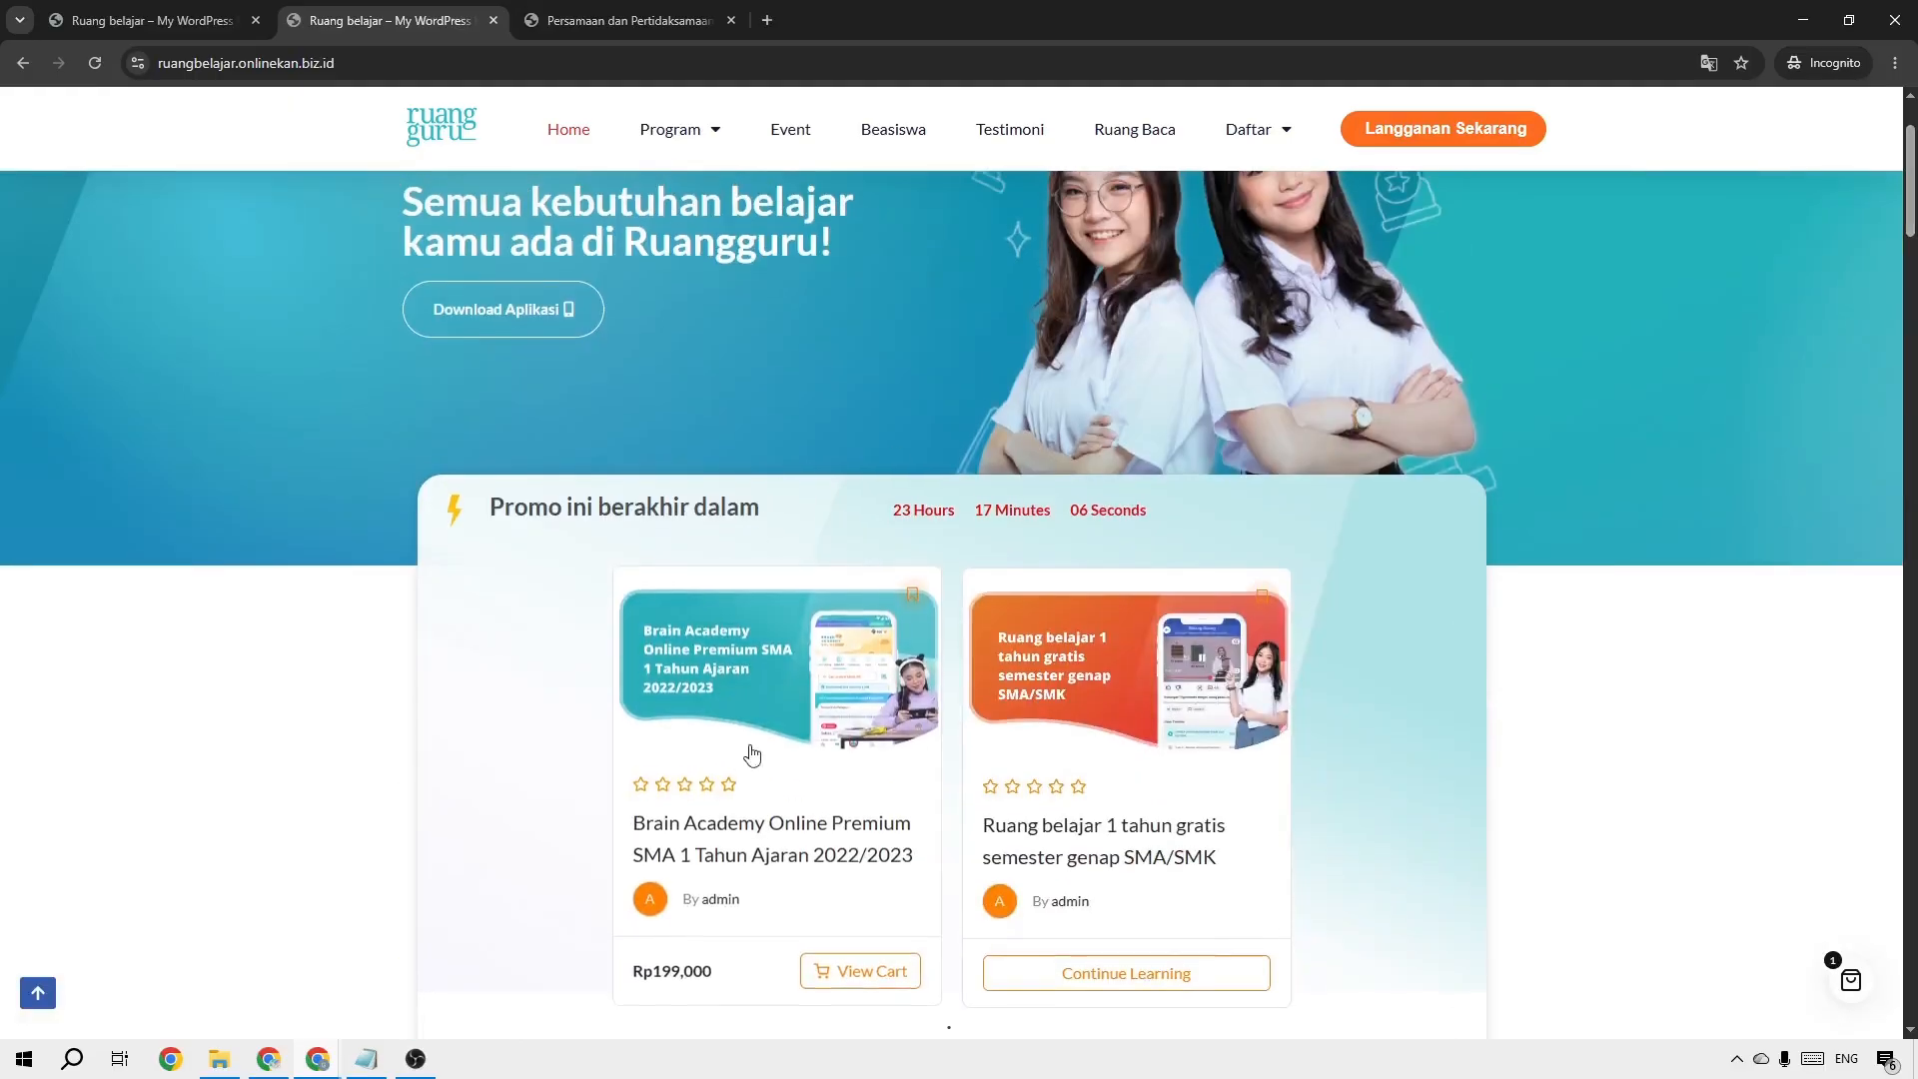
click(780, 721)
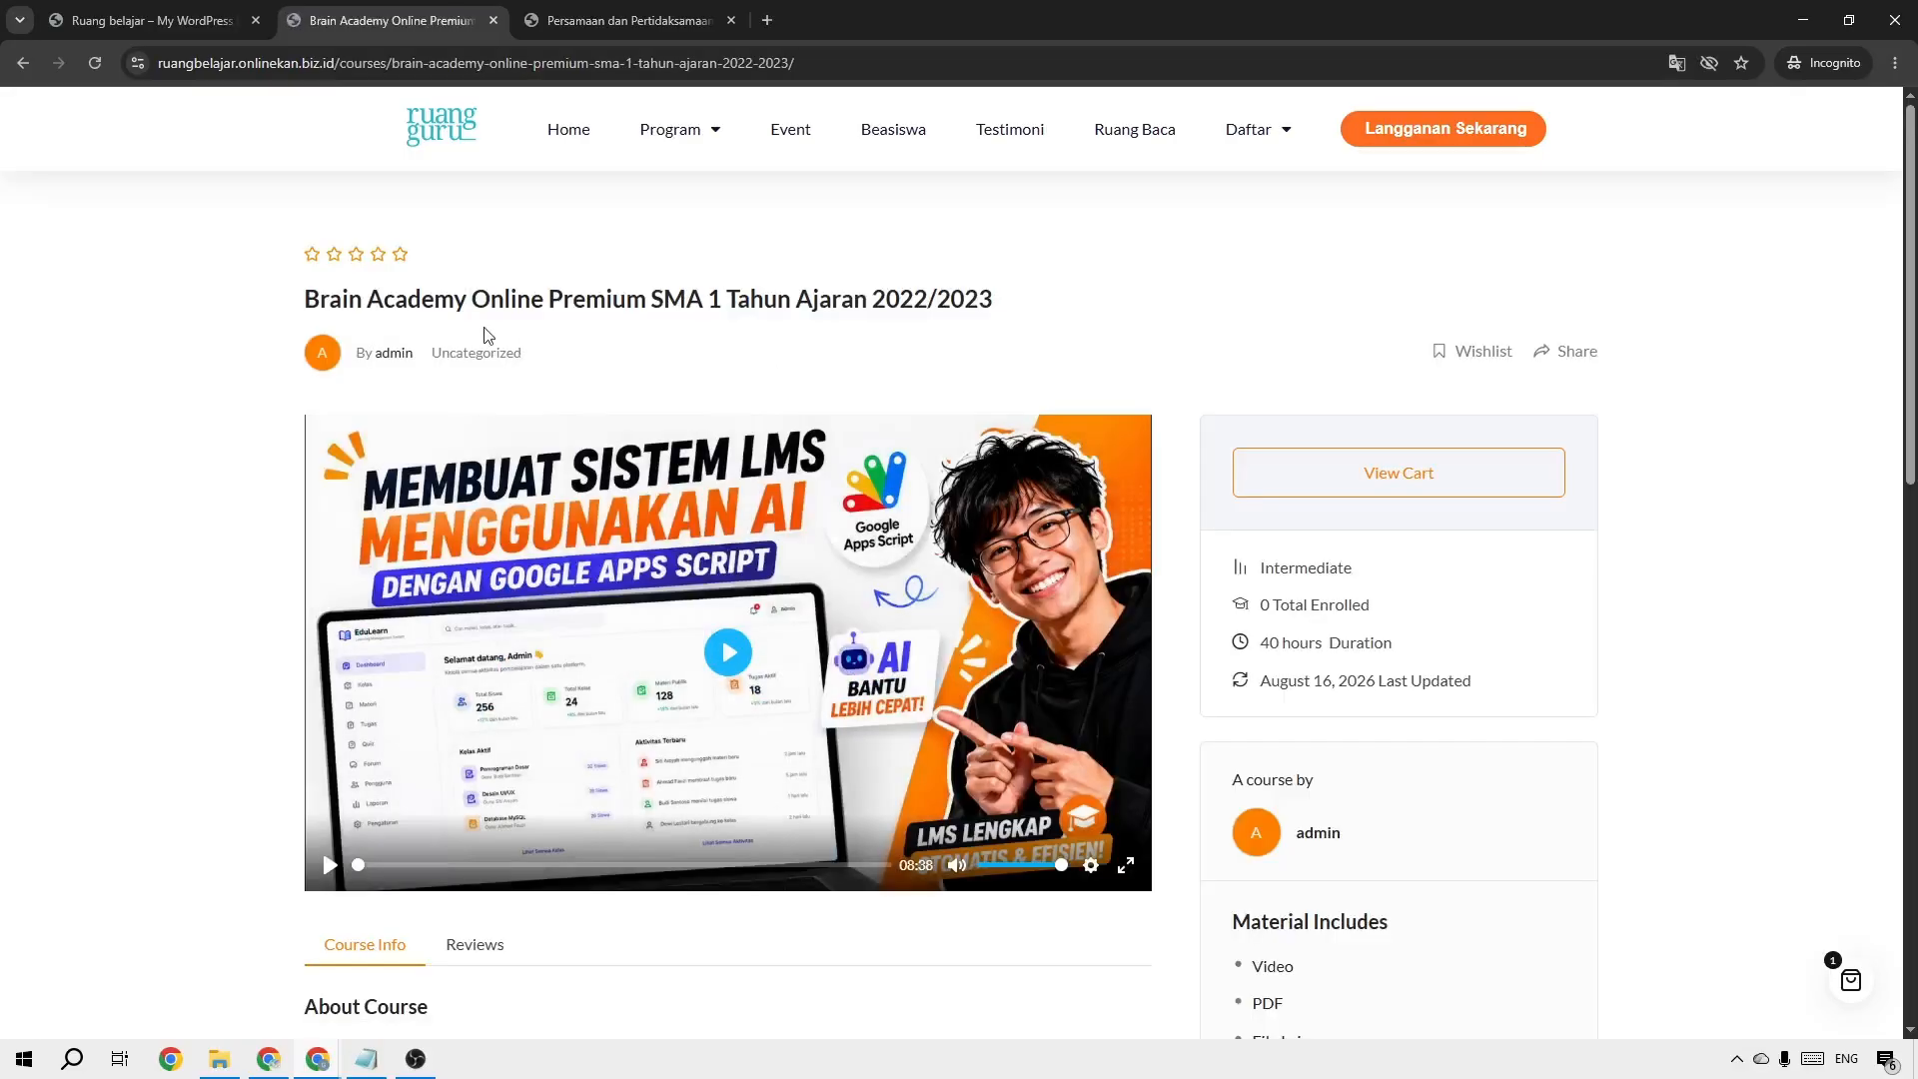
drag(392, 297, 685, 332)
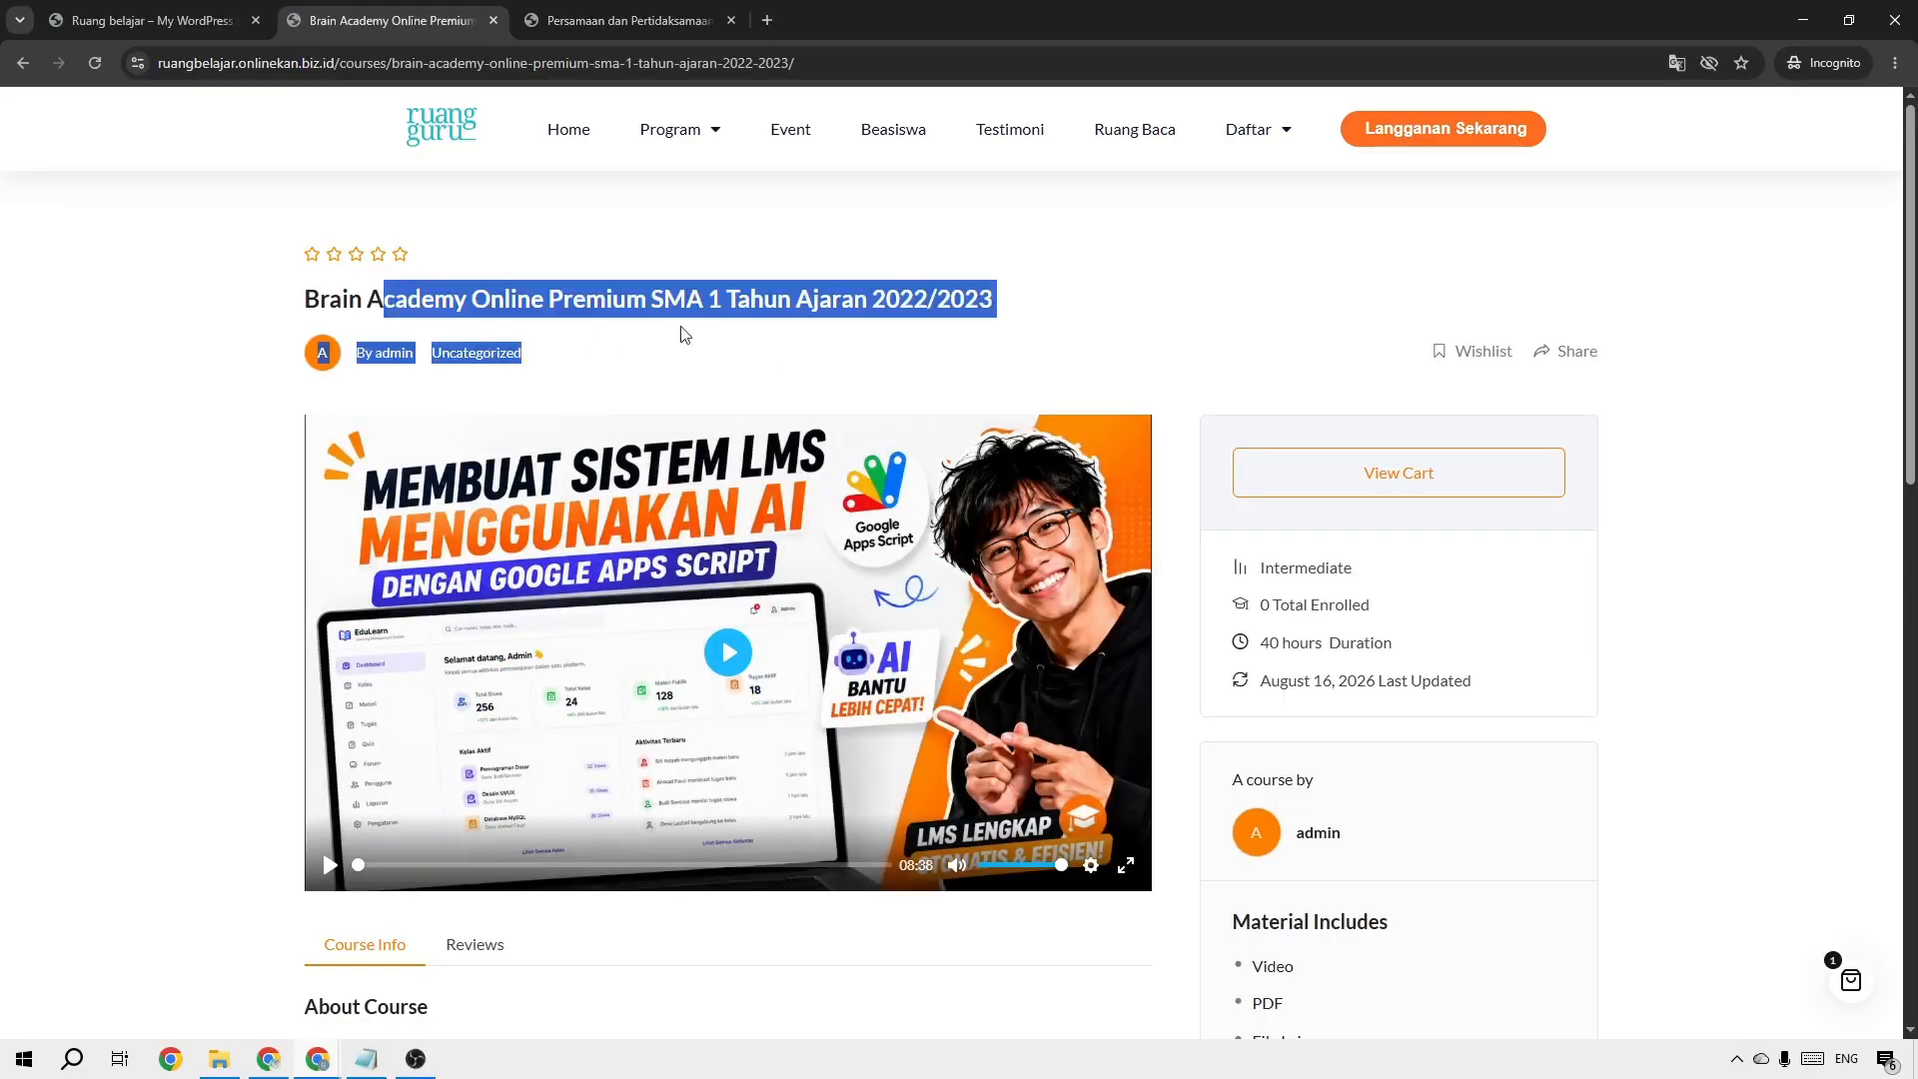
click(844, 331)
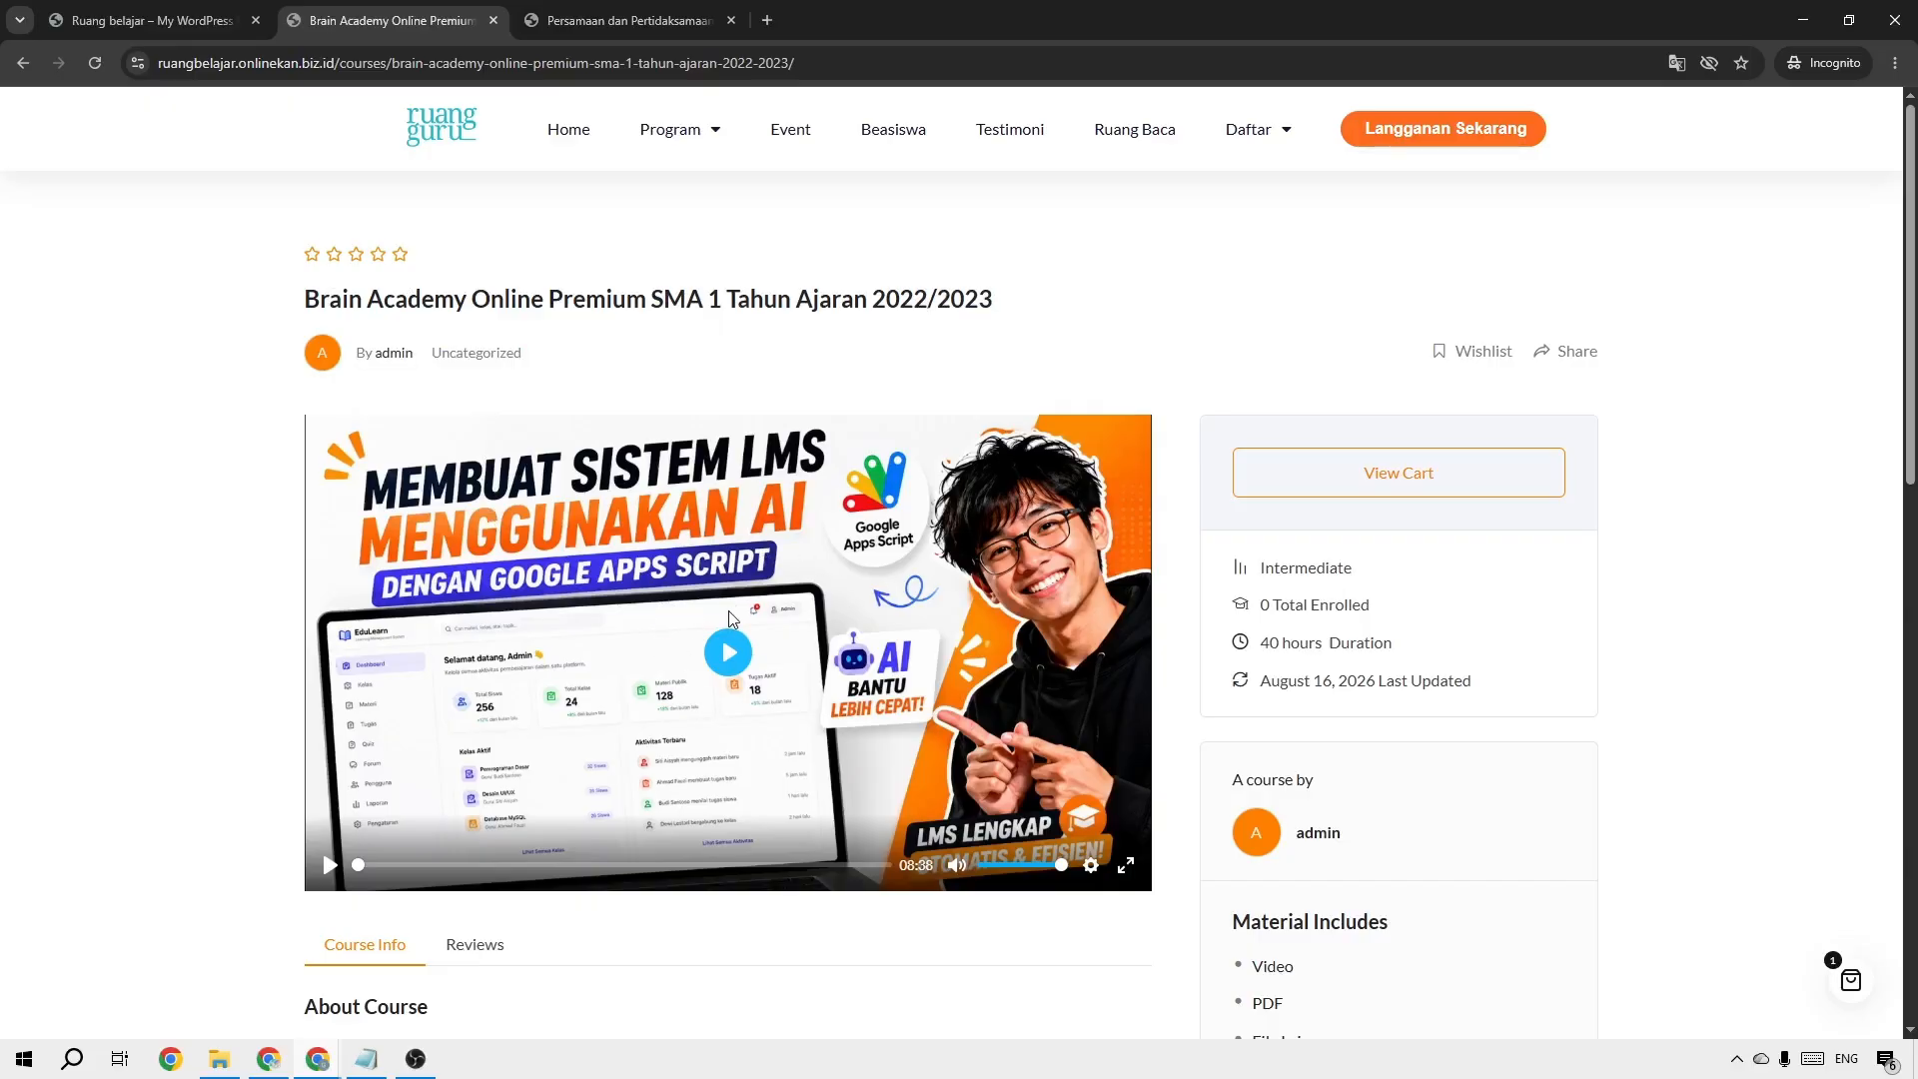
Read the About Course and What Will You Learn sections, and expand Bab 2 Trigonometri
scroll(620, 610, down, 5)
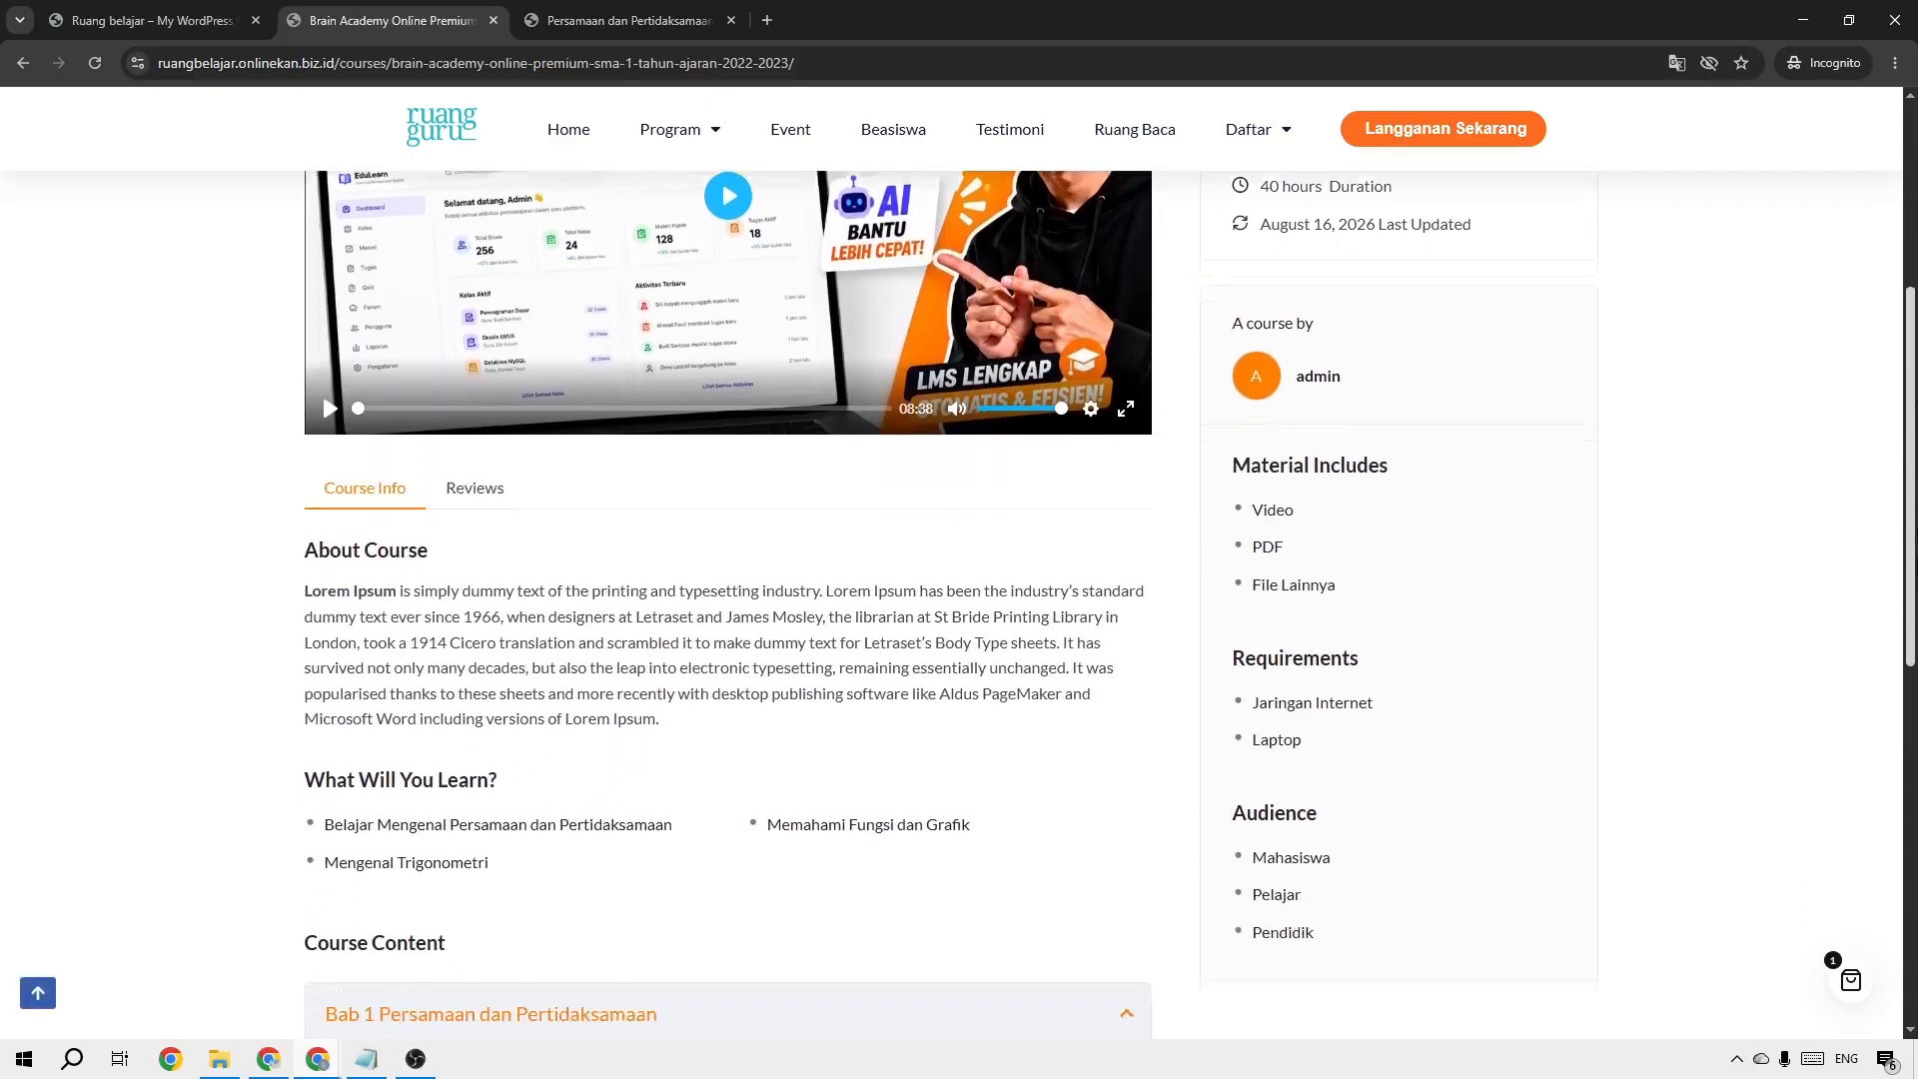
drag(484, 579, 835, 631)
click(636, 654)
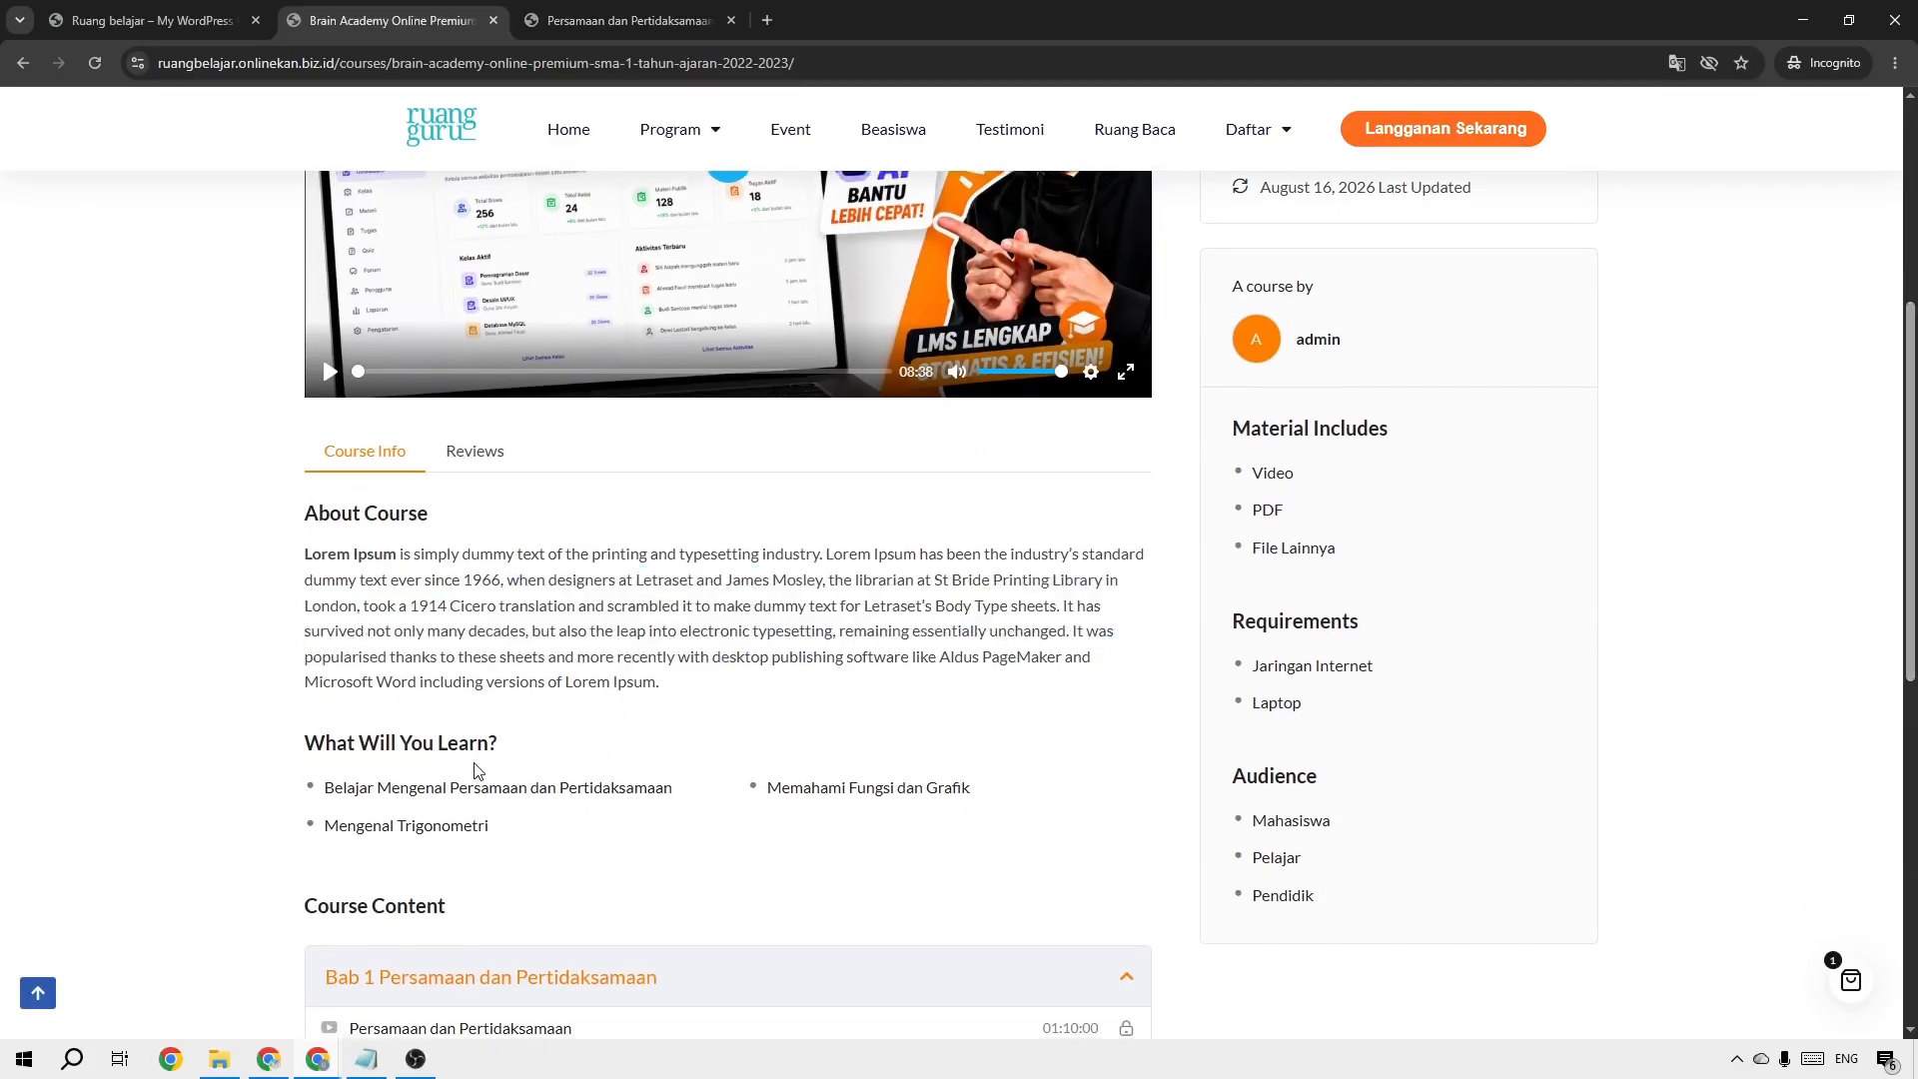
drag(377, 787, 629, 821)
scroll(848, 789, down, 5)
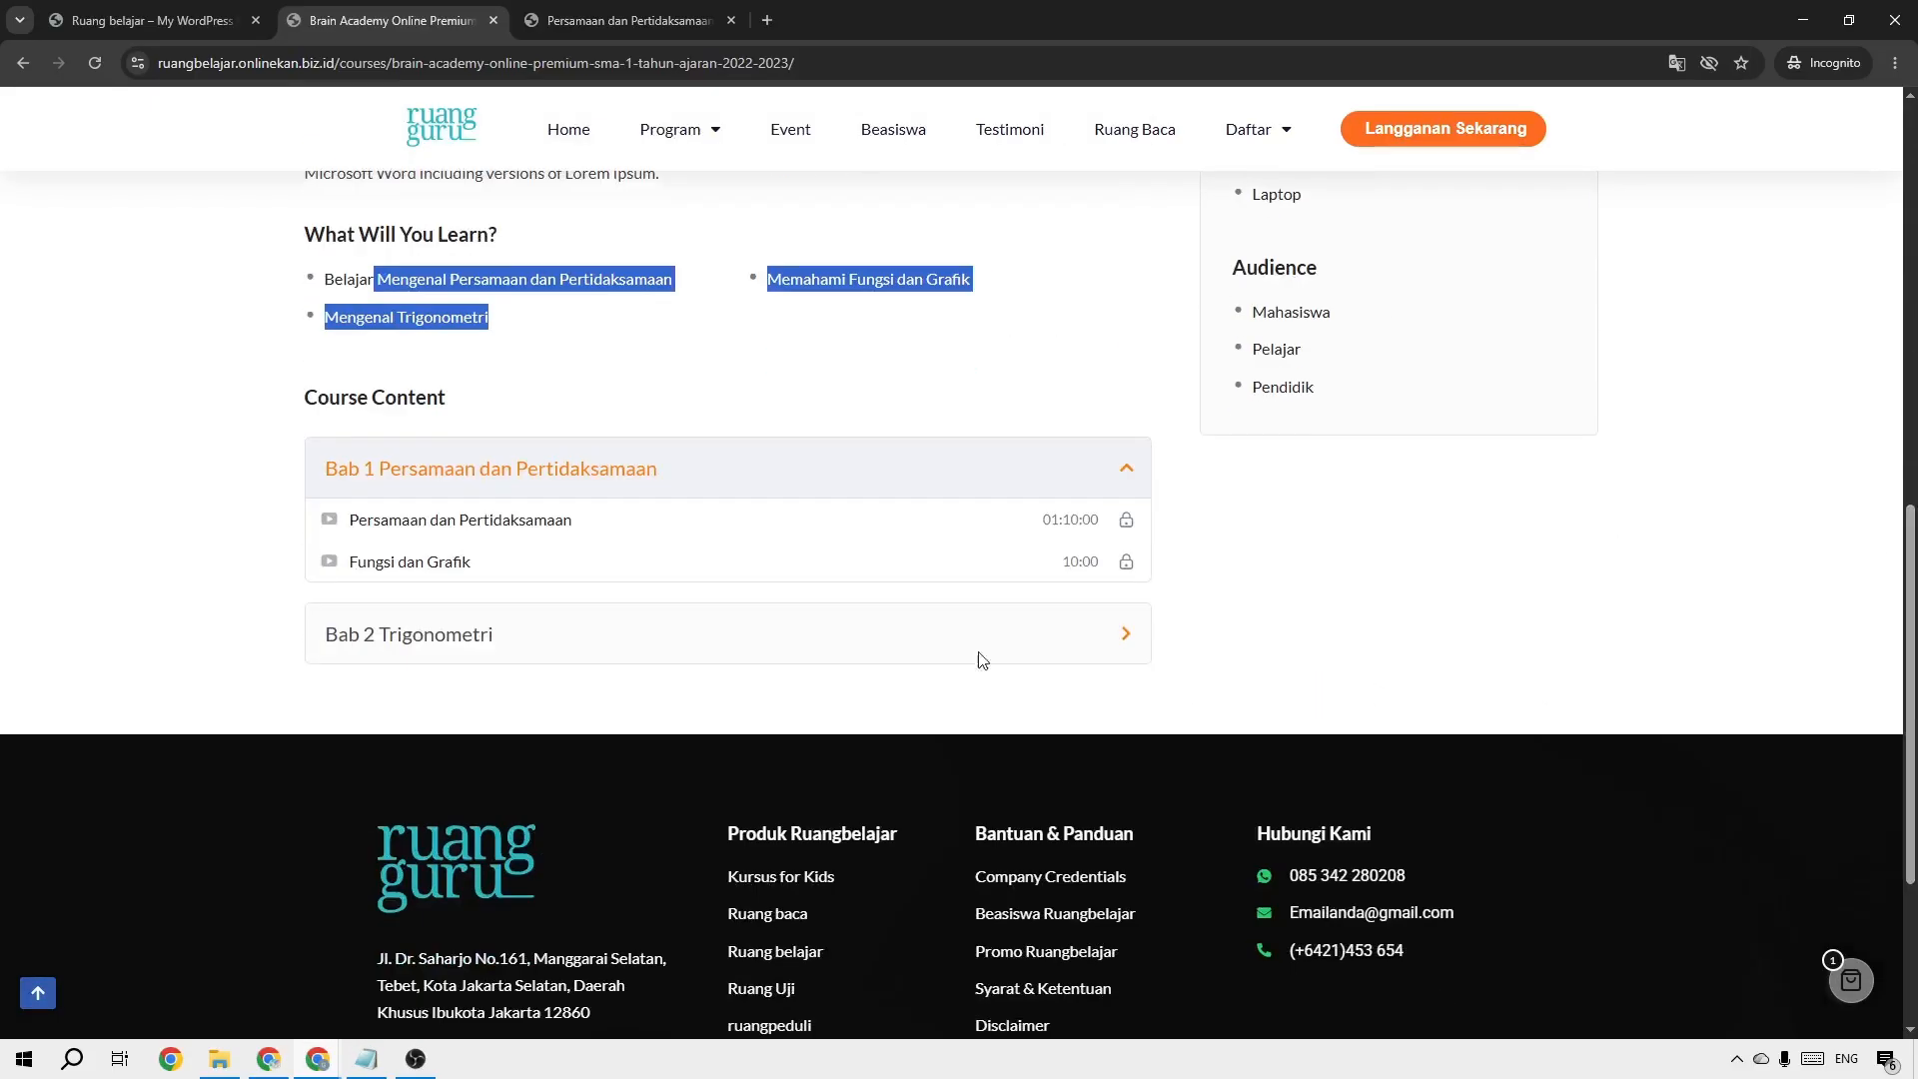
click(570, 657)
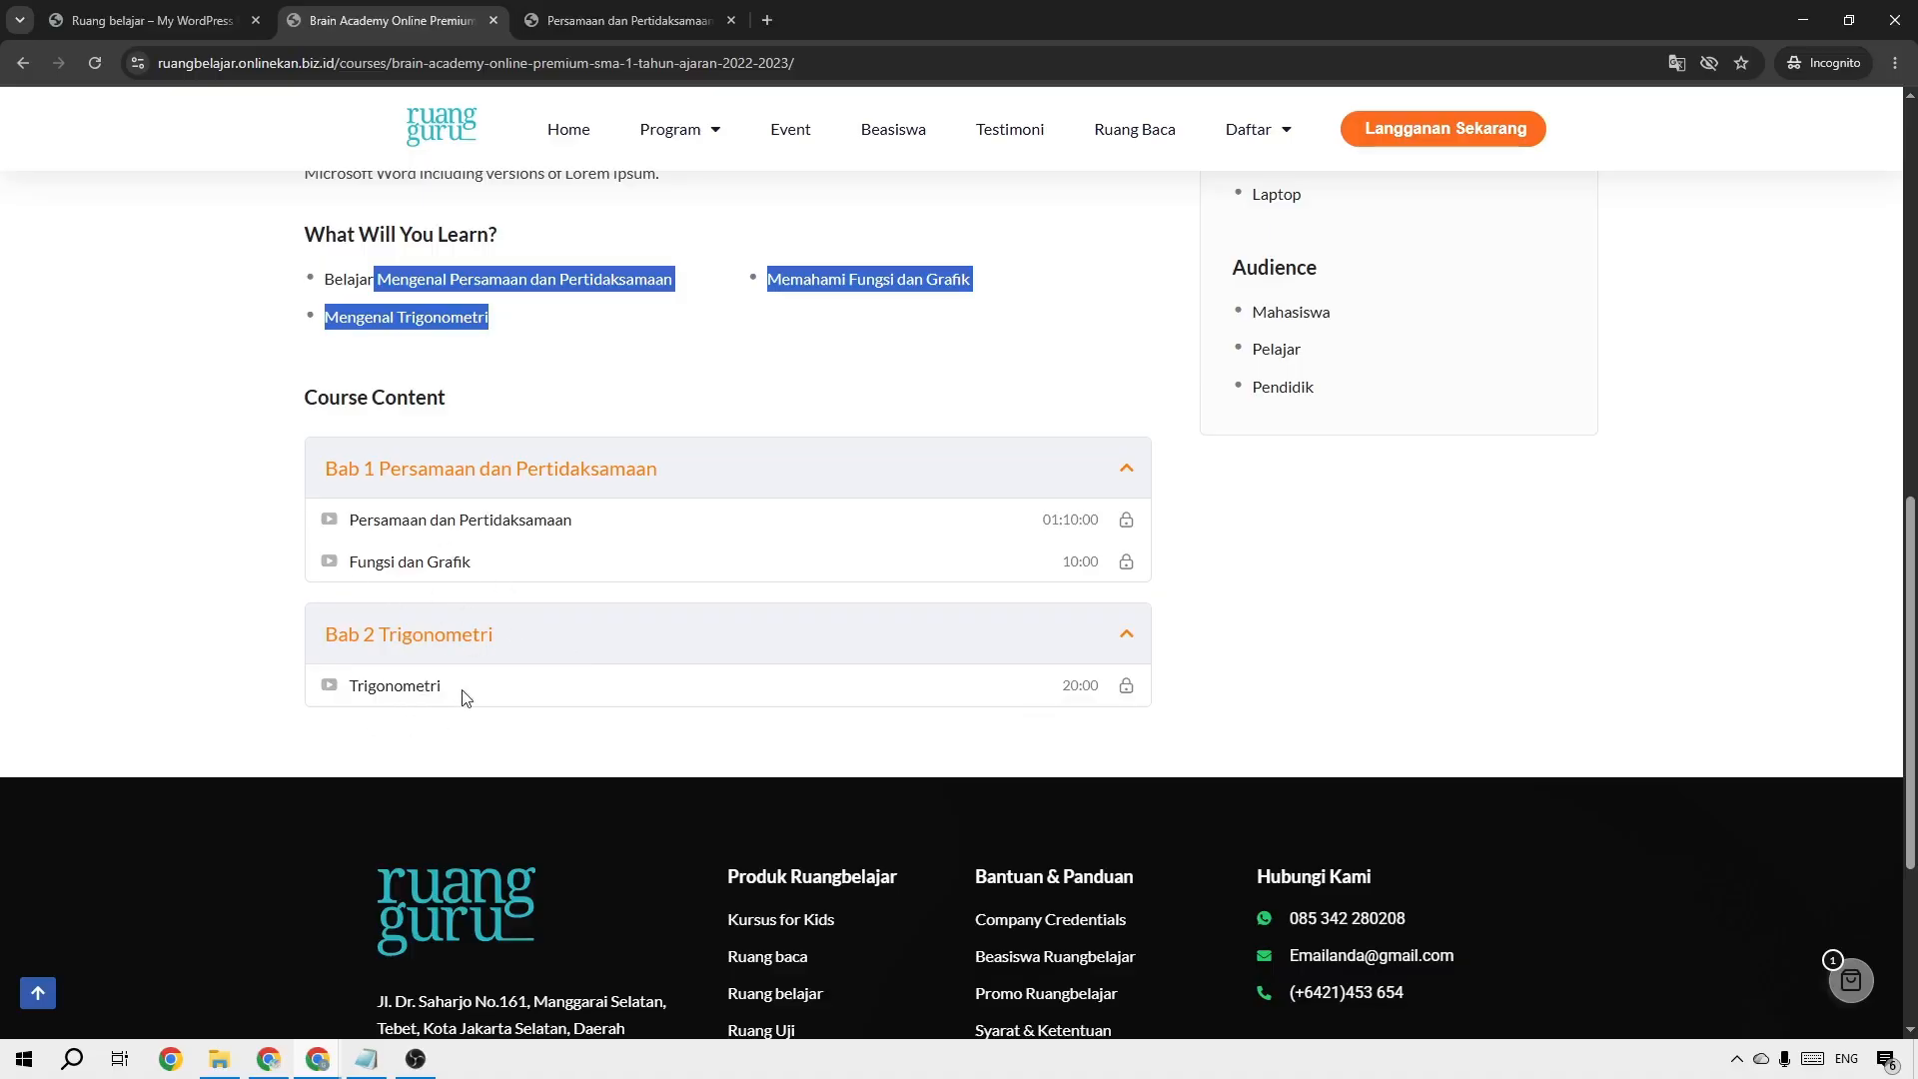
scroll(1425, 599, up, 5)
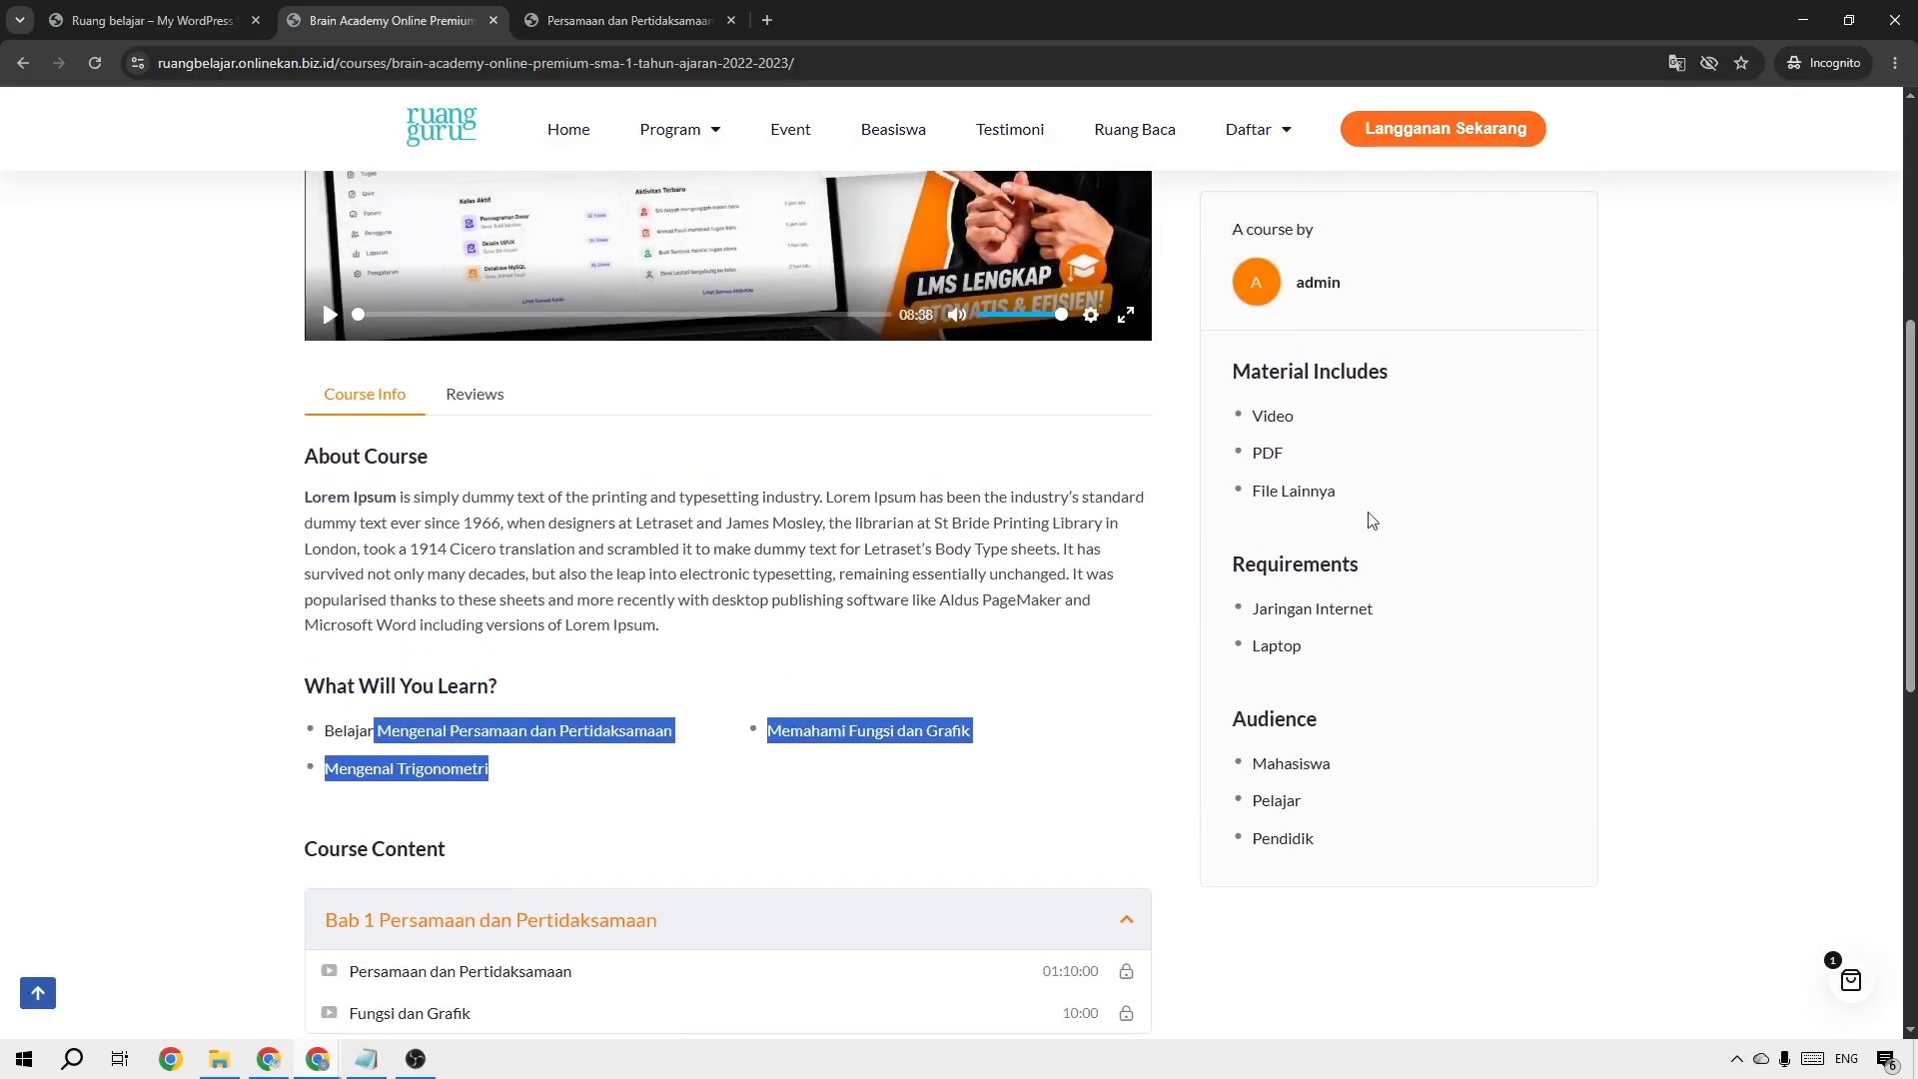
click(1301, 360)
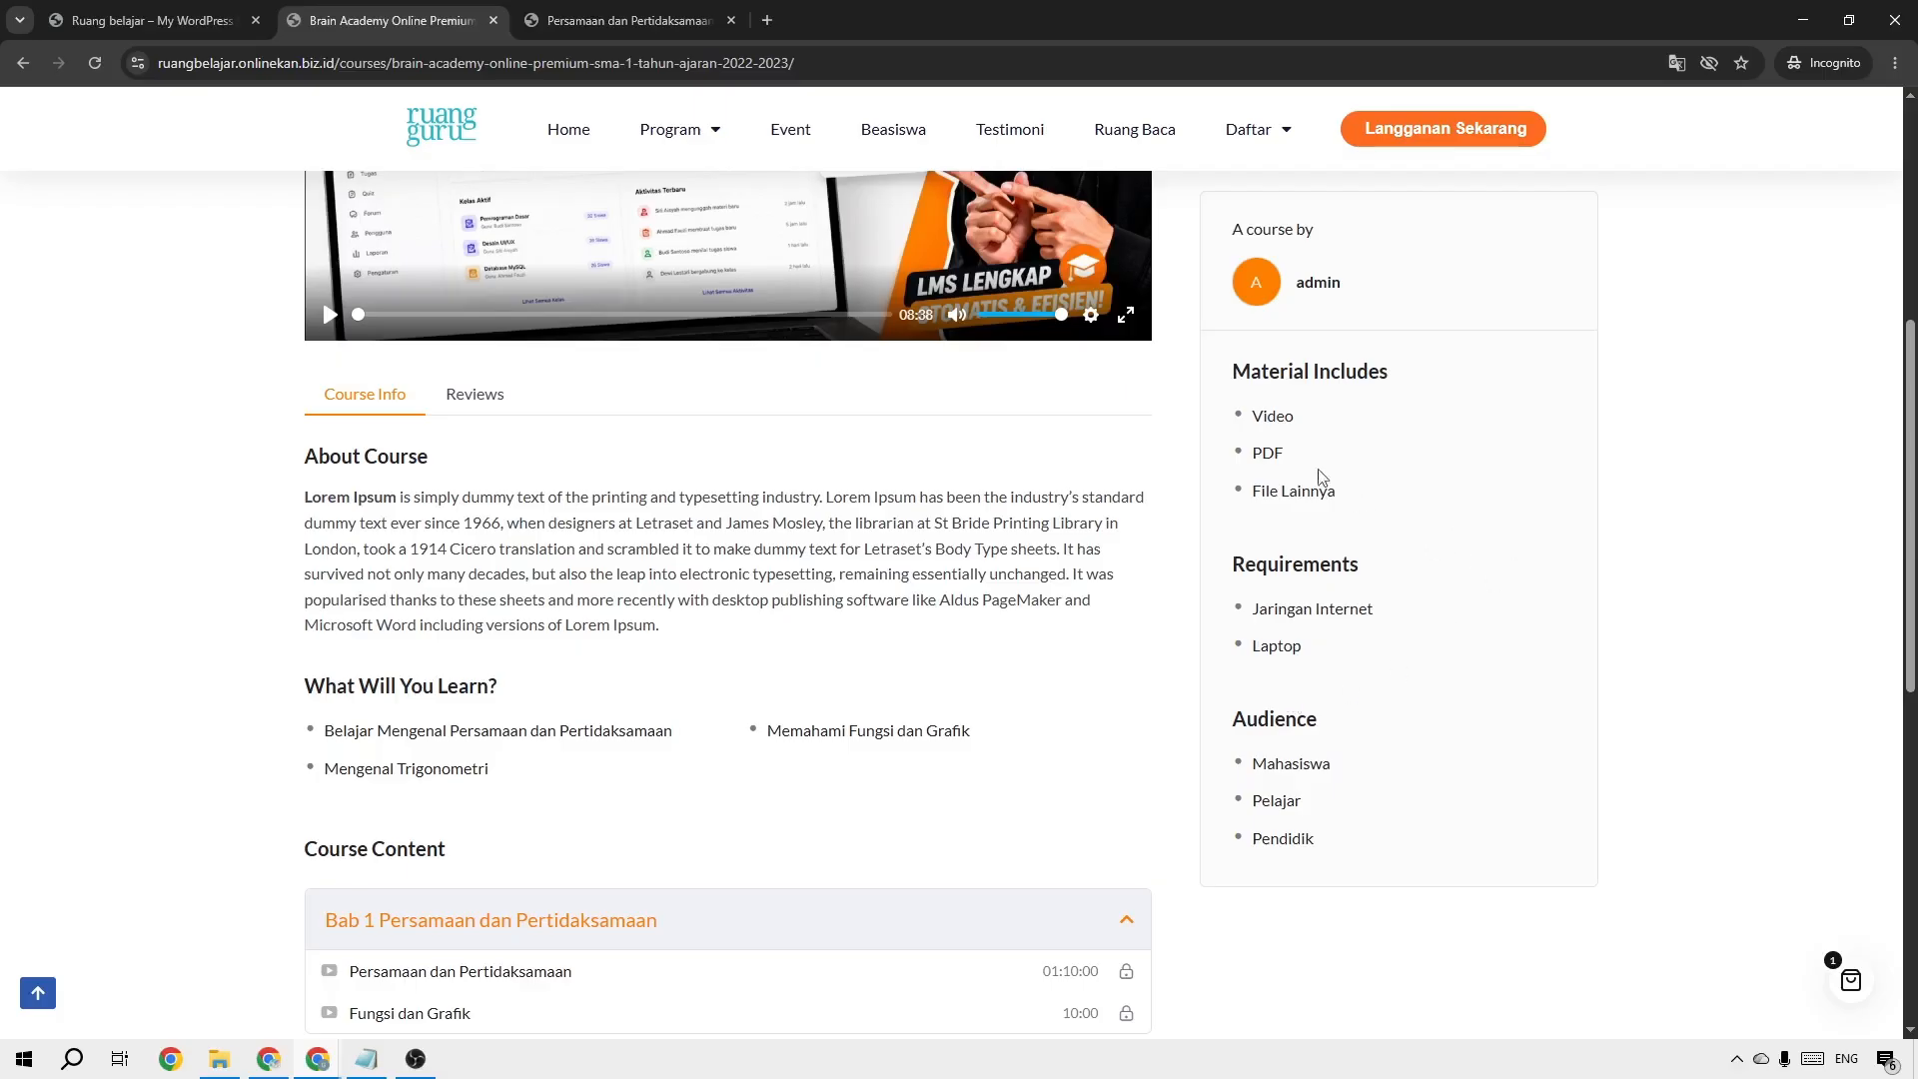
drag(1216, 566, 1297, 721)
drag(1902, 619, 1884, 406)
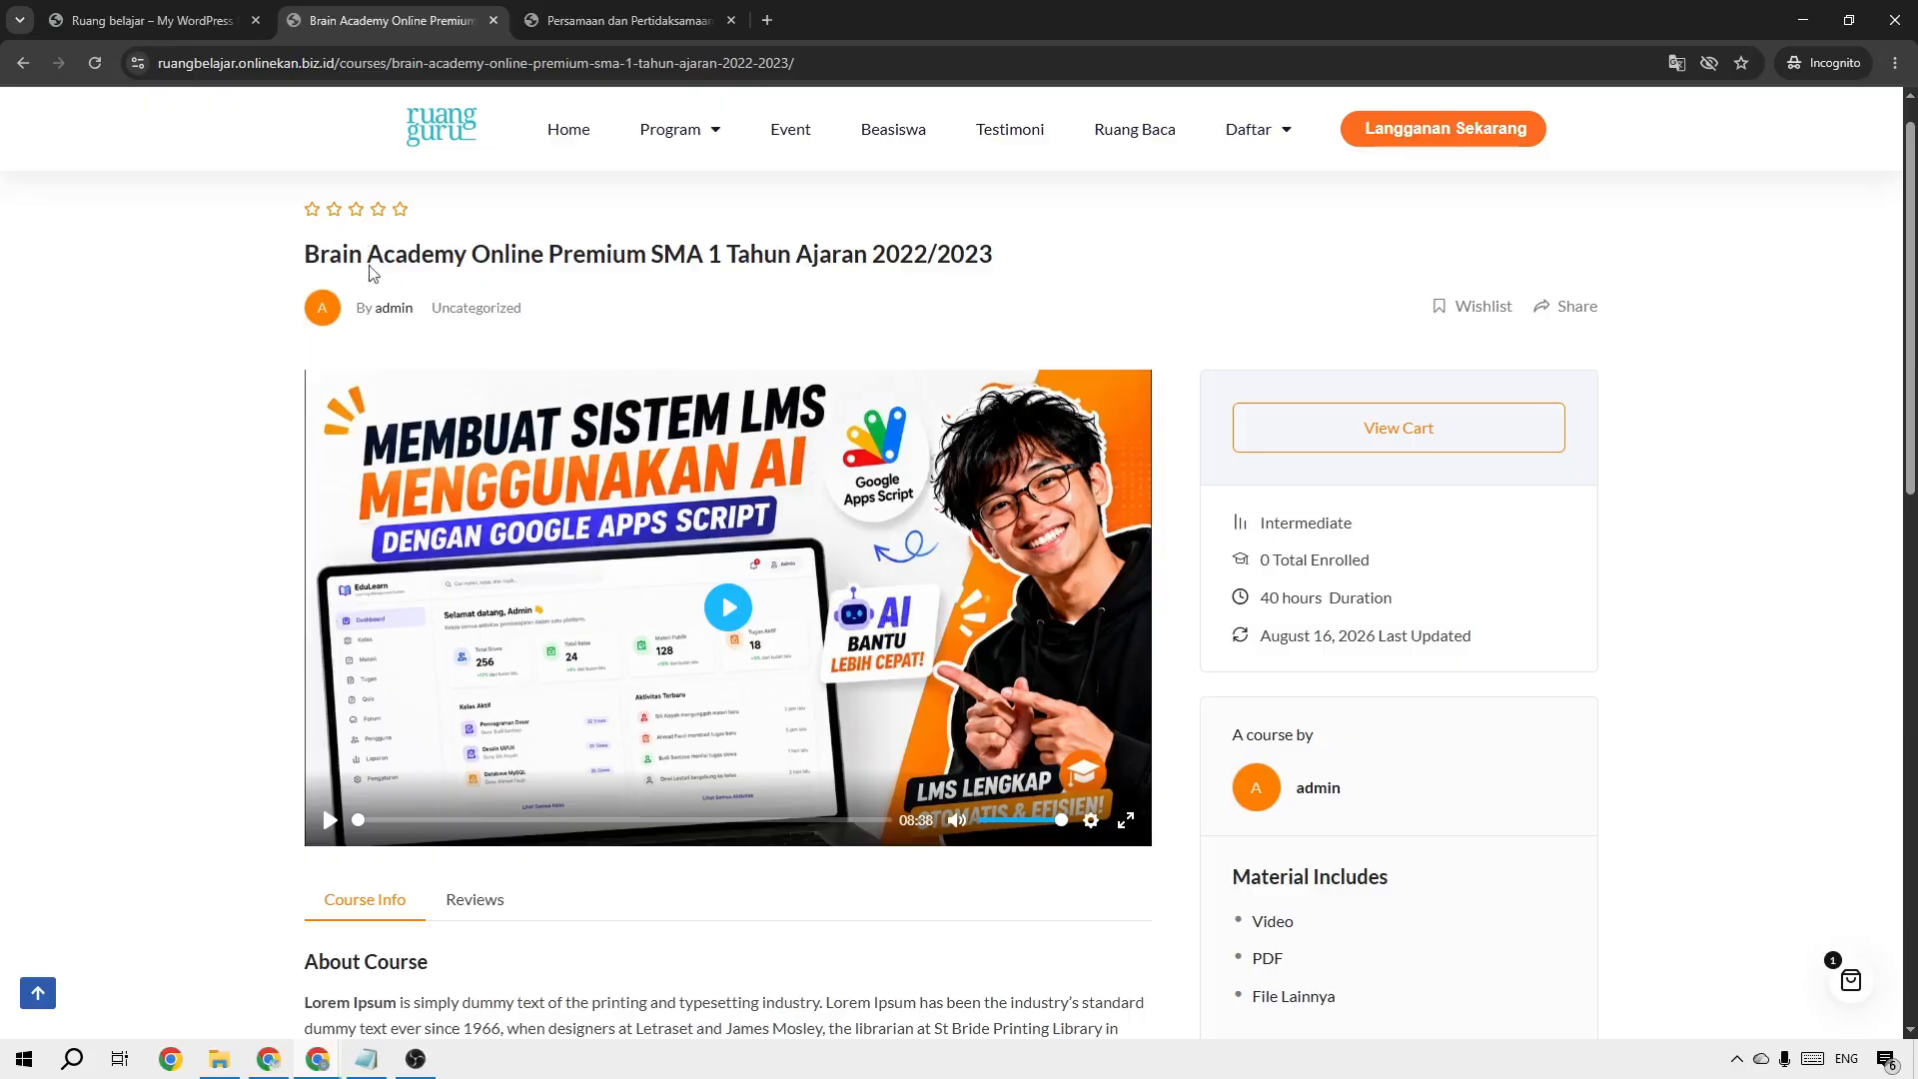
Return to the home page and scroll through its sections
click(560, 133)
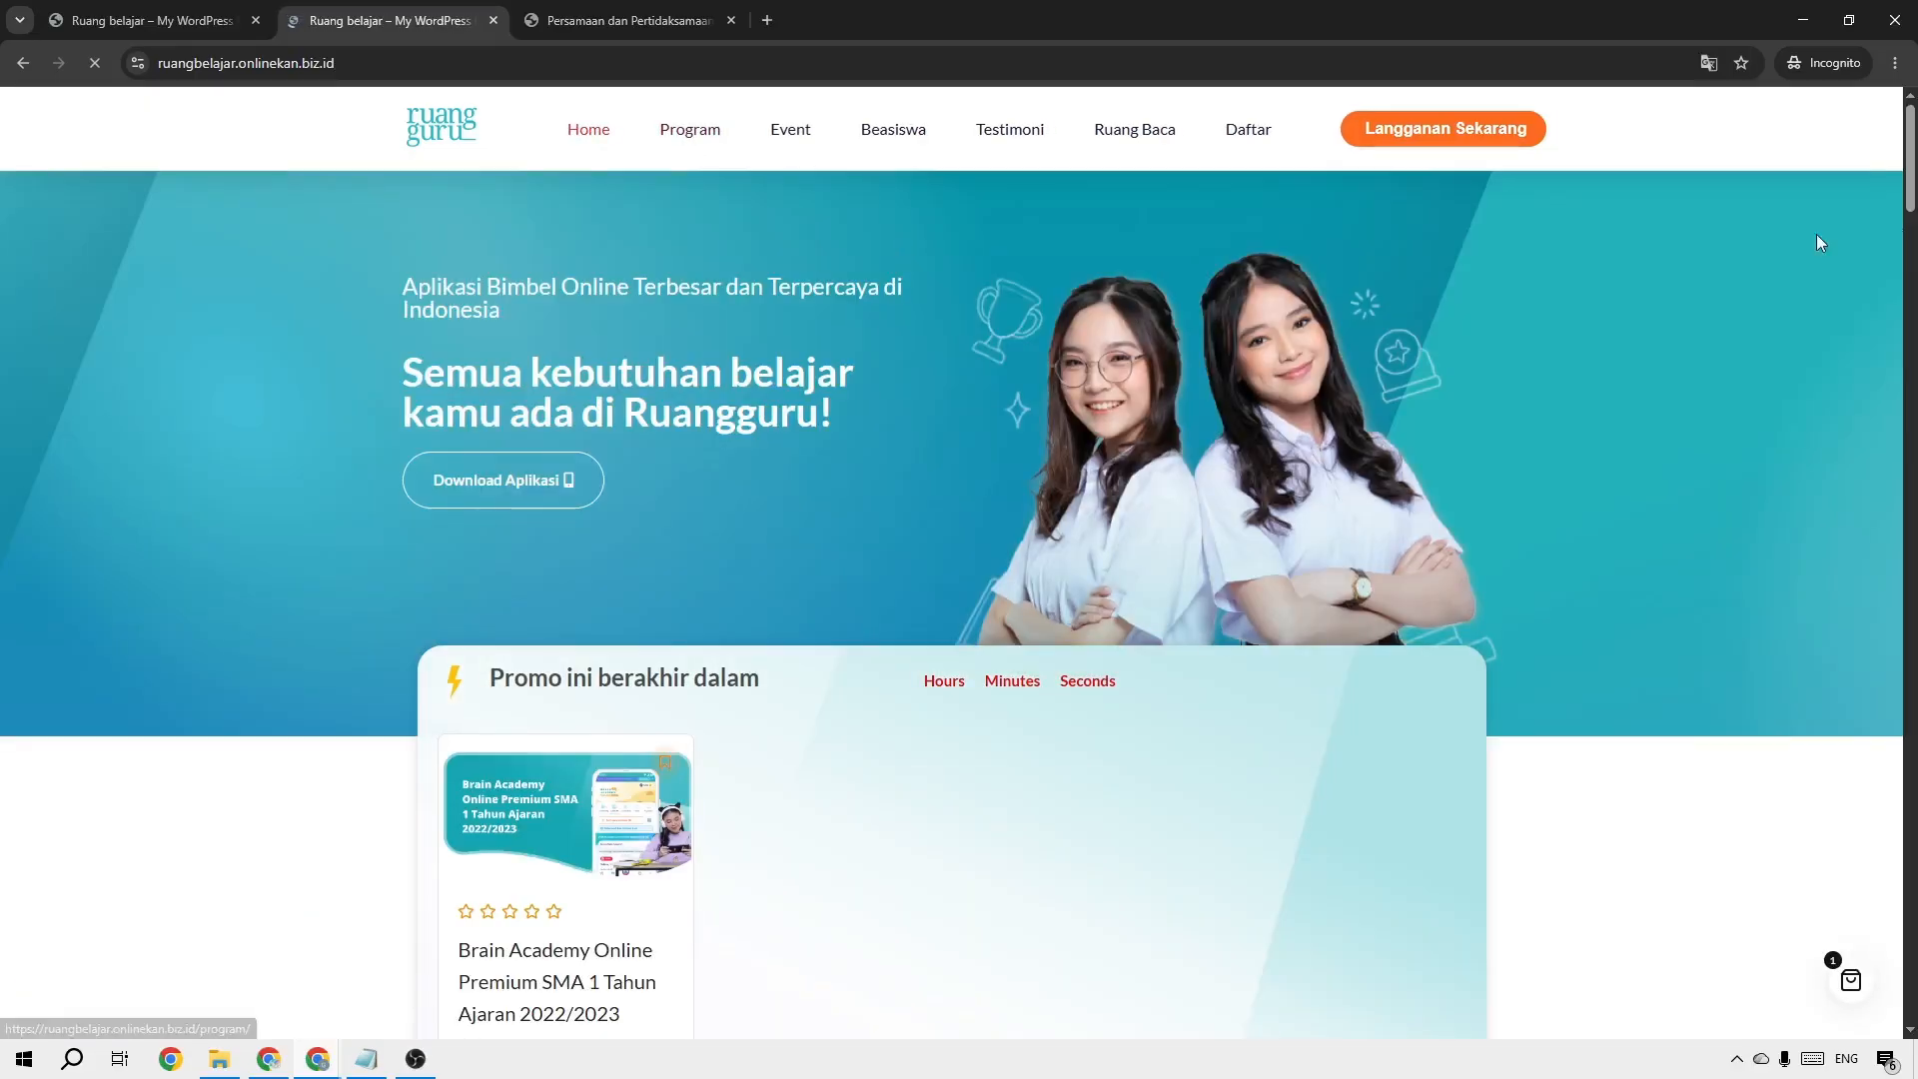
scroll(1820, 243, down, 20)
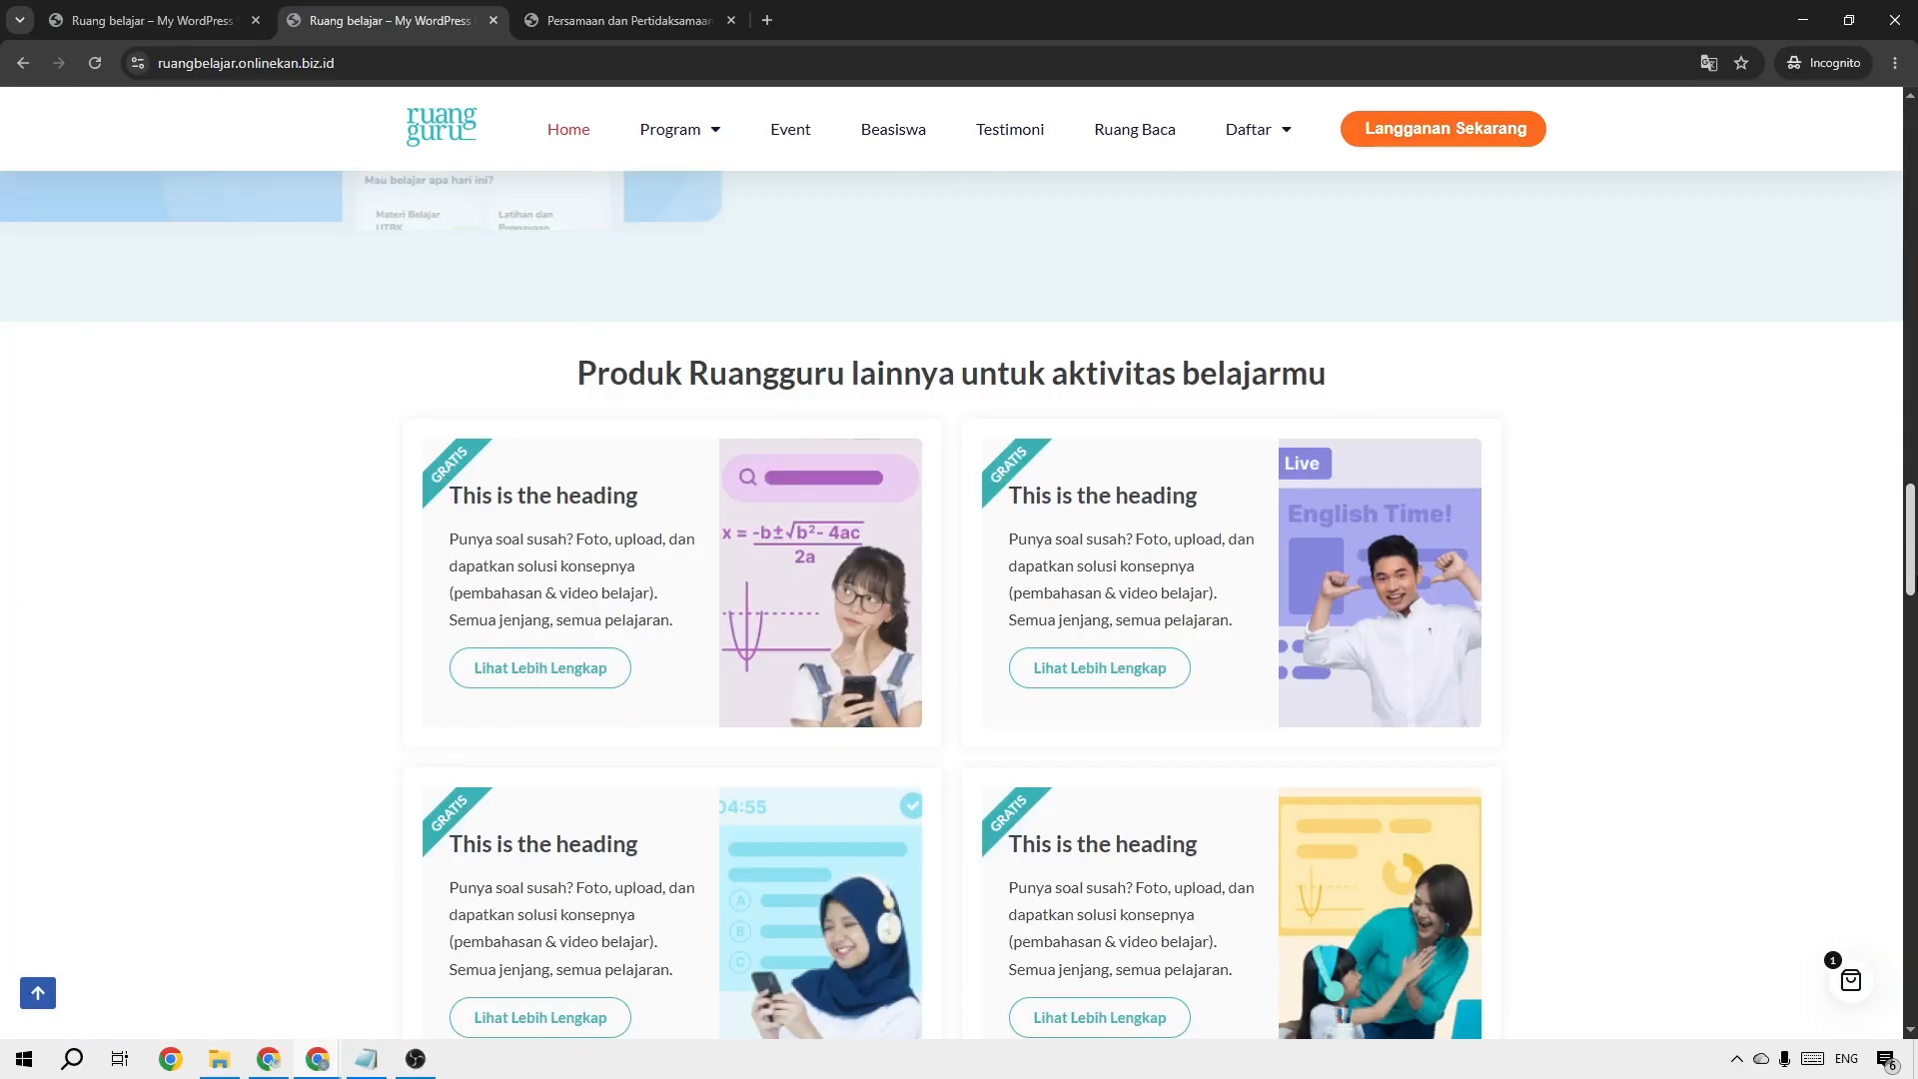
scroll(951, 604, down, 20)
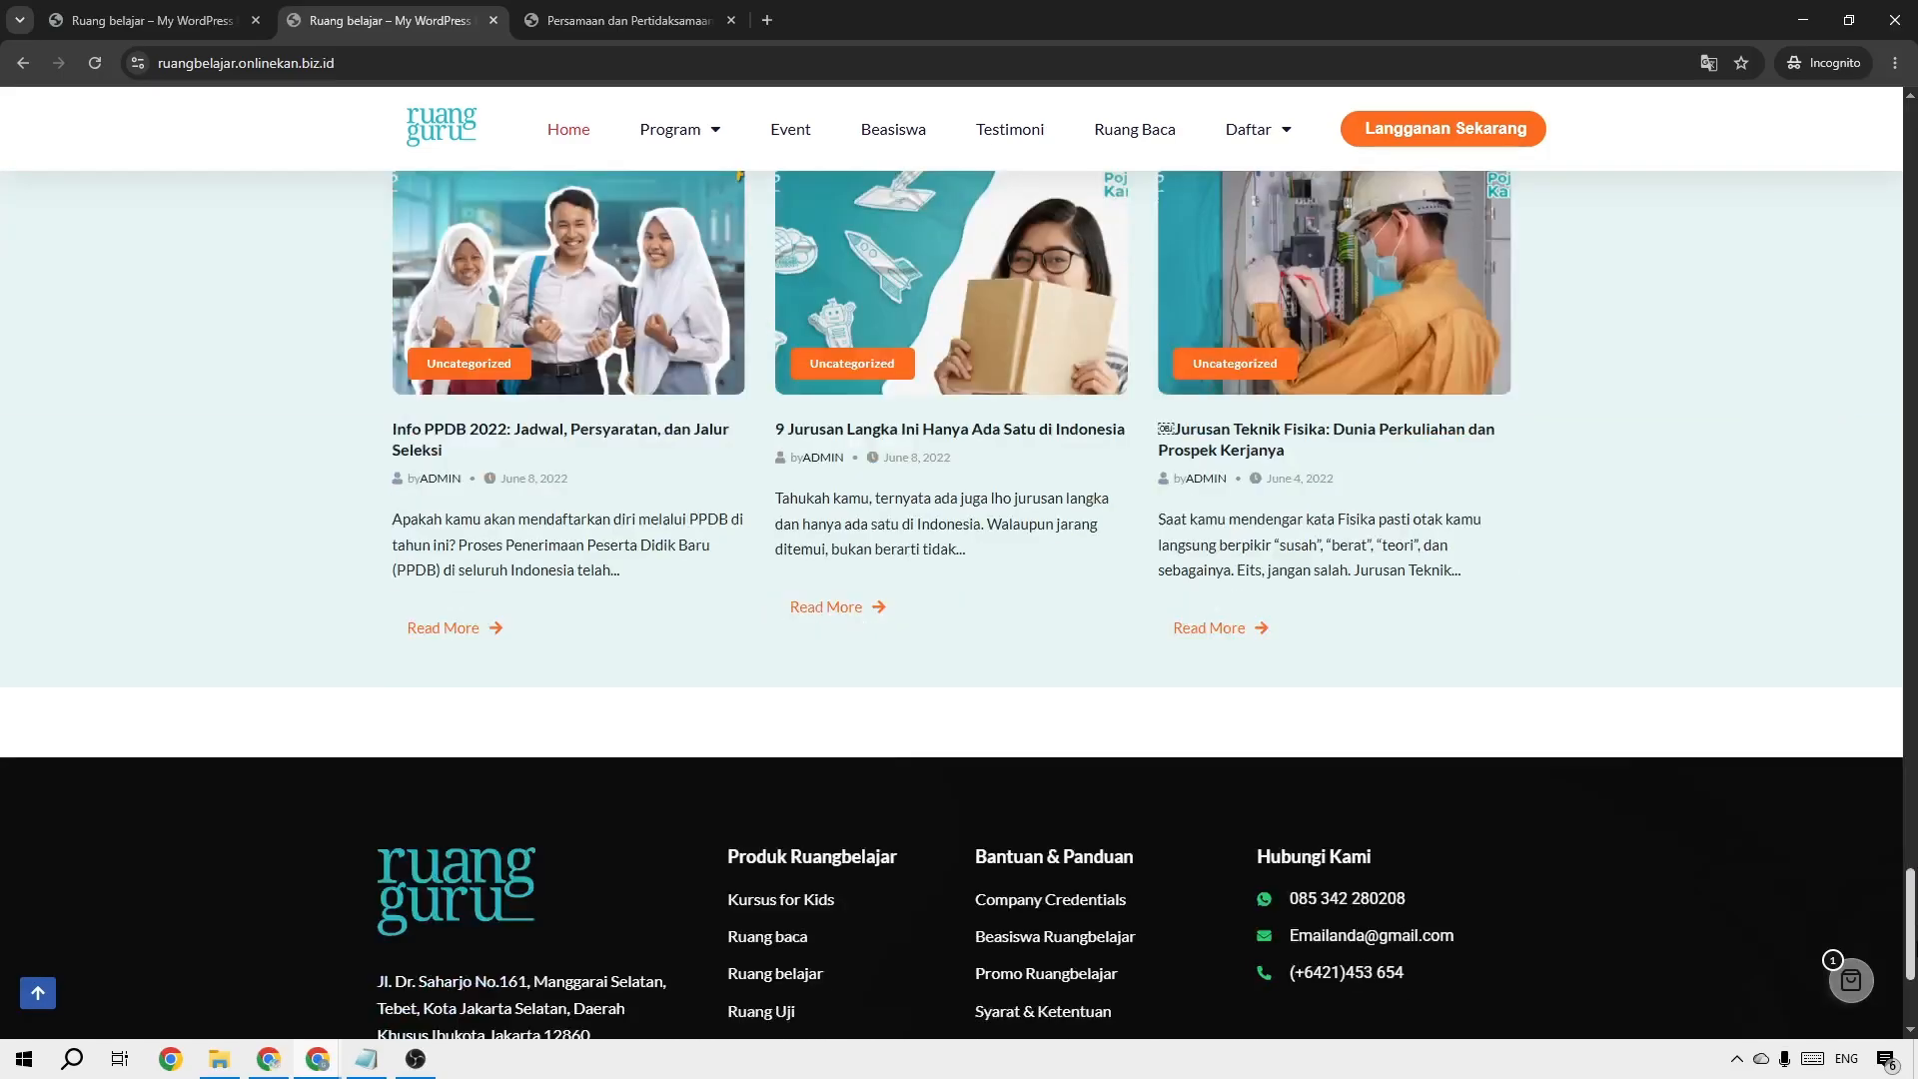
scroll(1886, 615, down, 4)
scroll(1886, 614, up, 20)
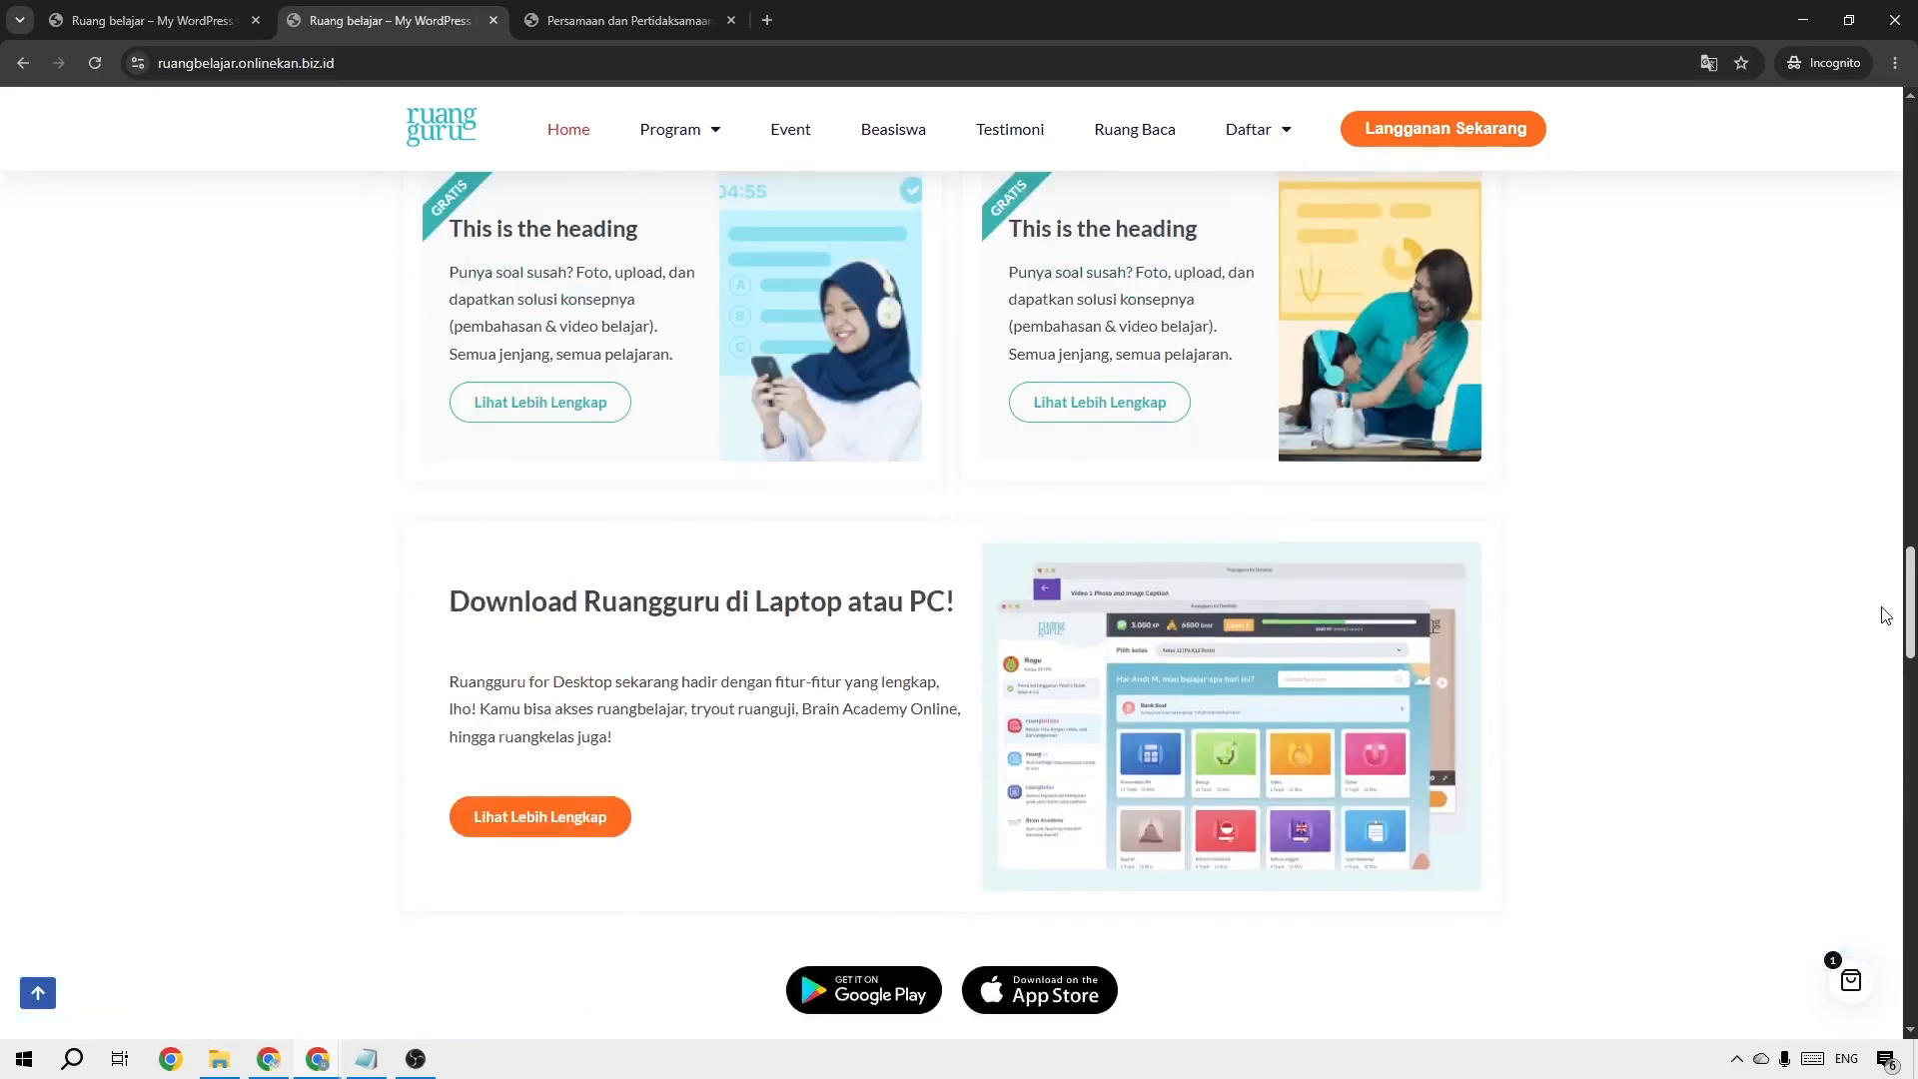
scroll(749, 324, up, 10)
Open Promo from the Program menu and scroll its ONXRUANGGURU voucher offers
mouse_move(685, 141)
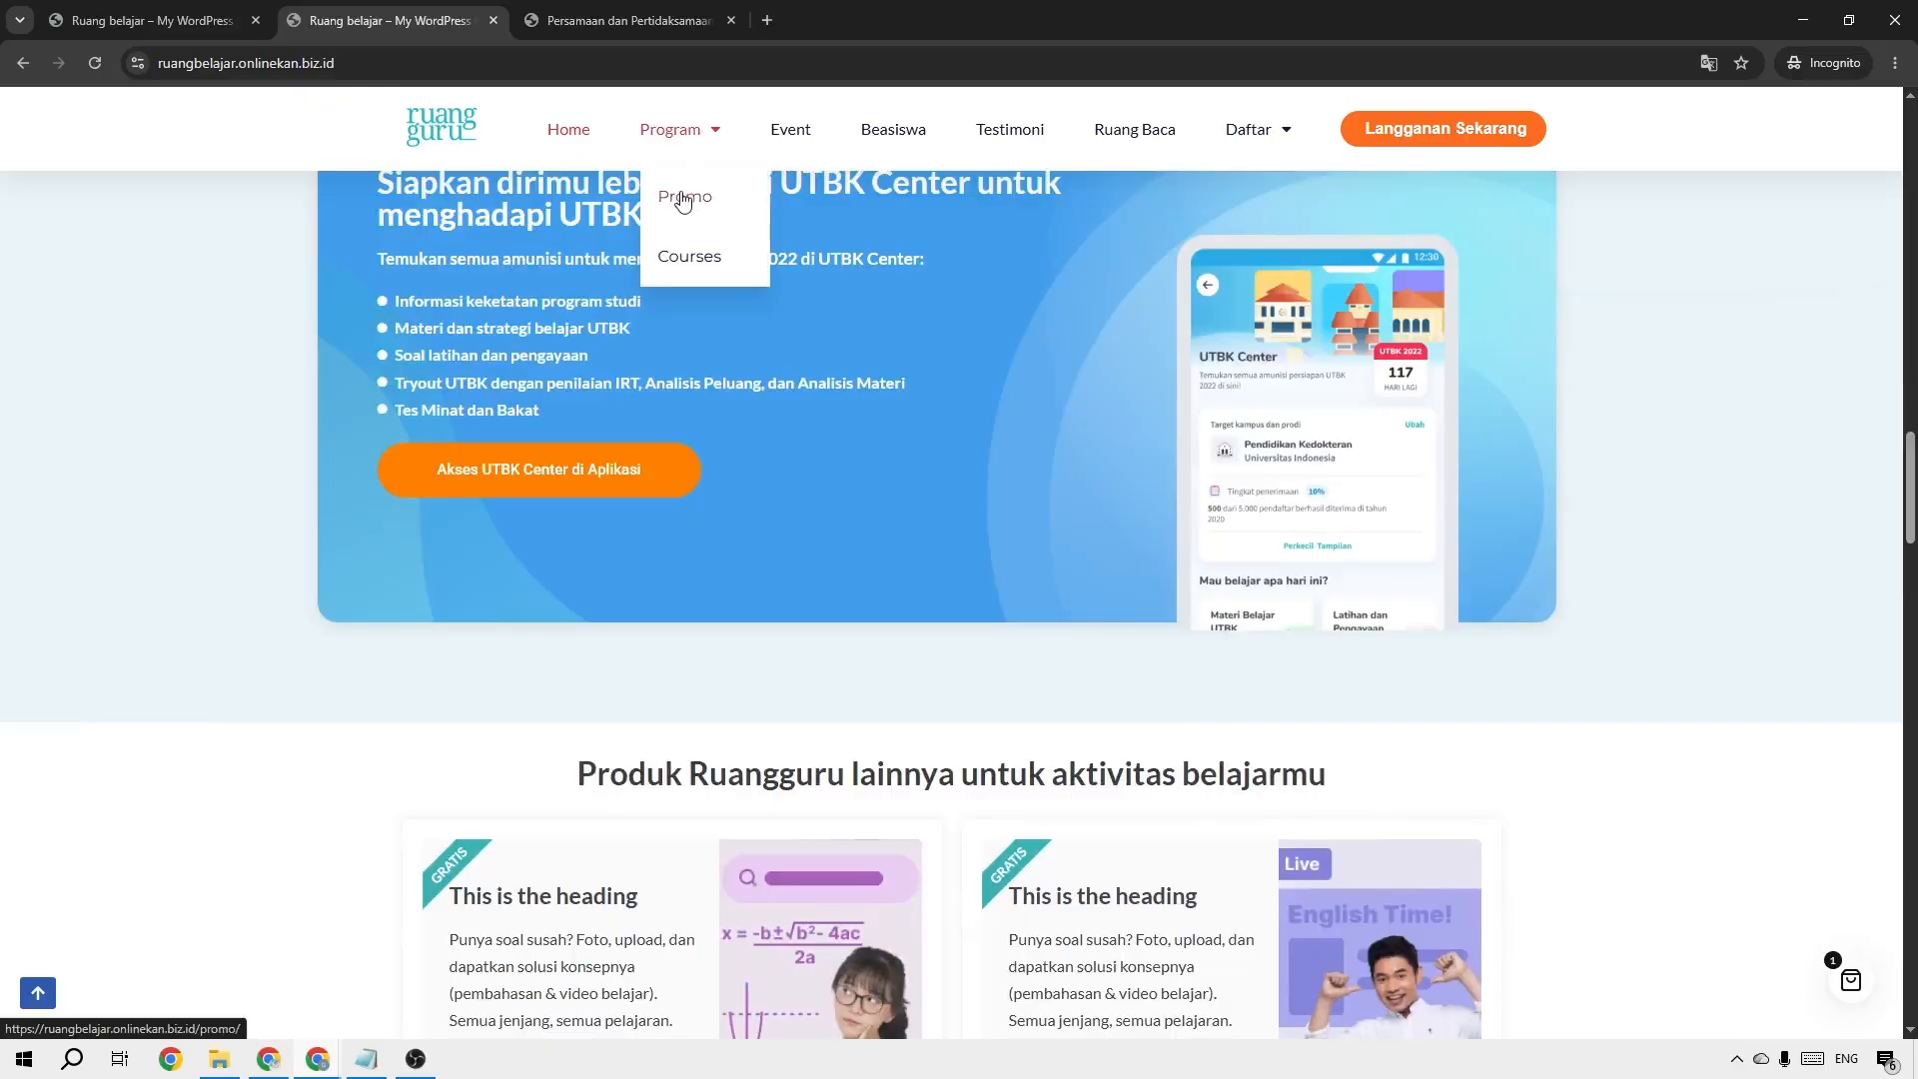
click(677, 192)
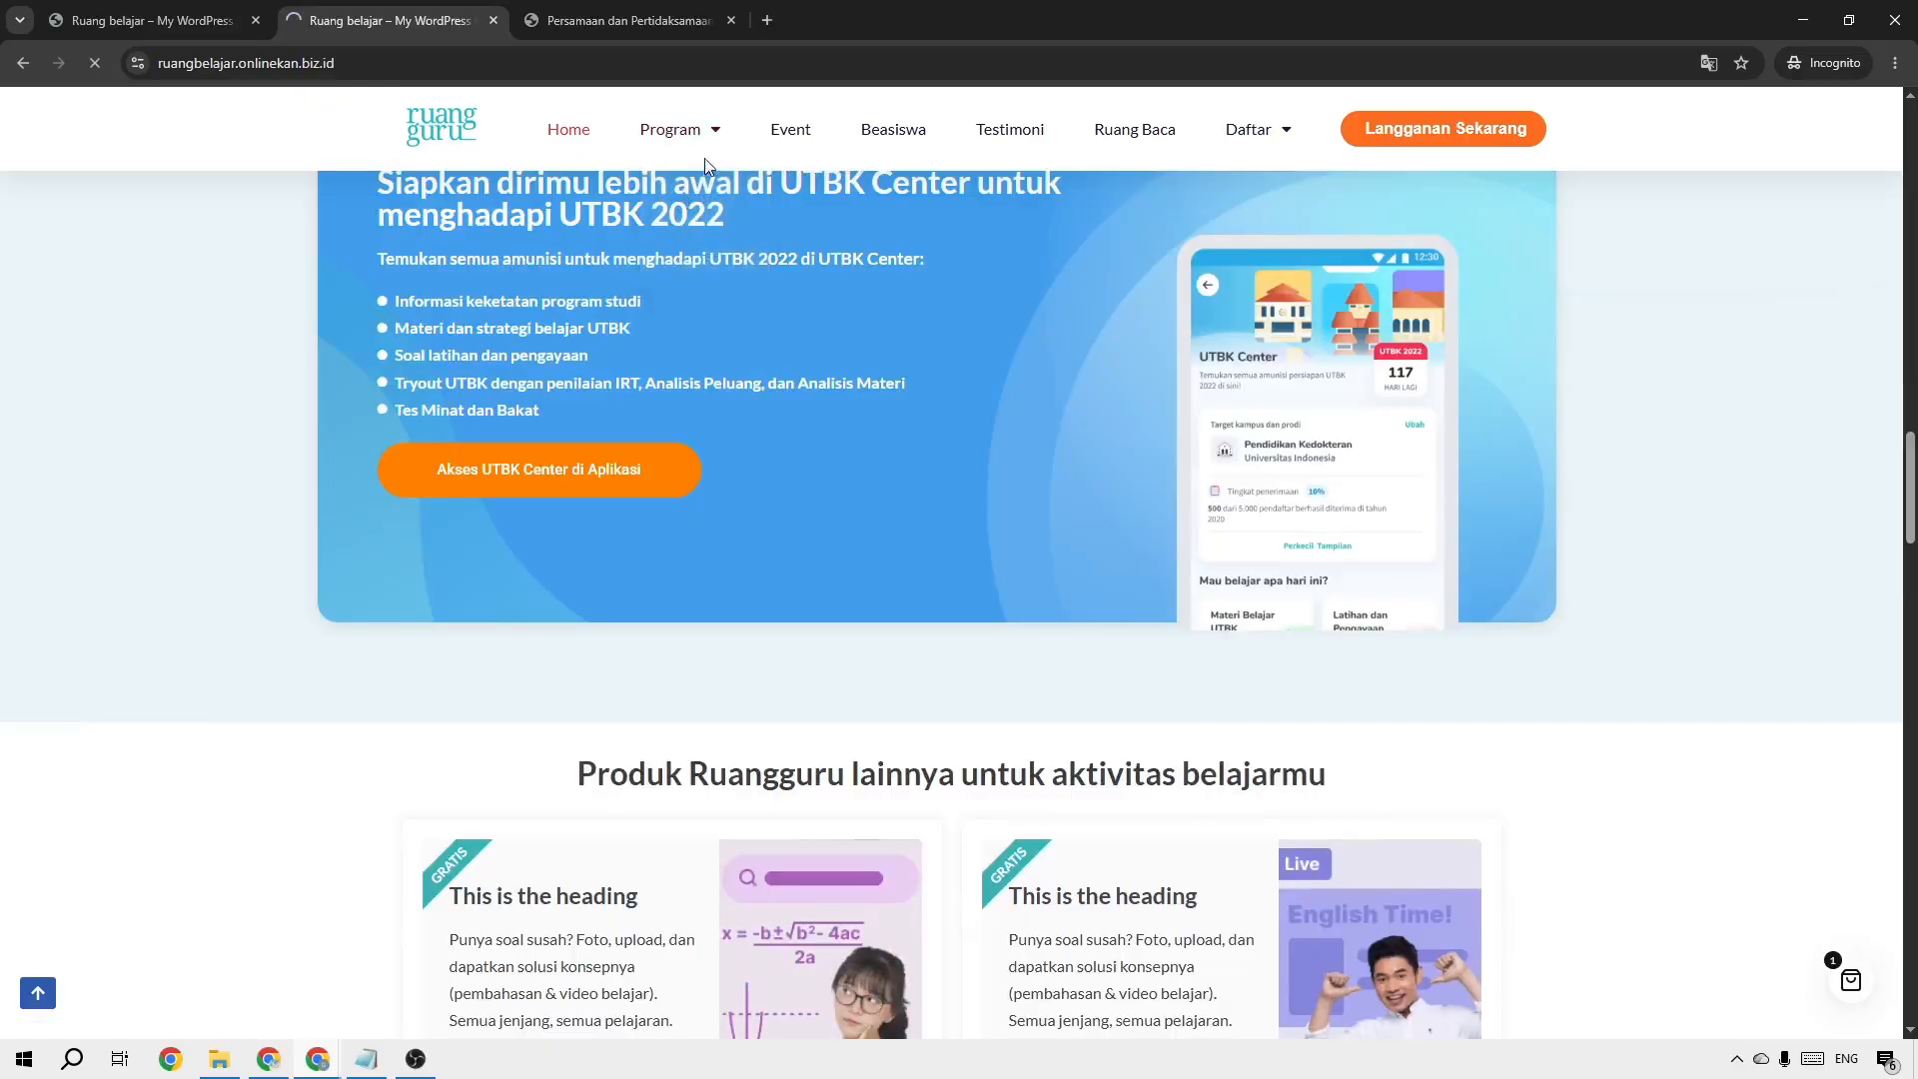
mouse_move(698, 158)
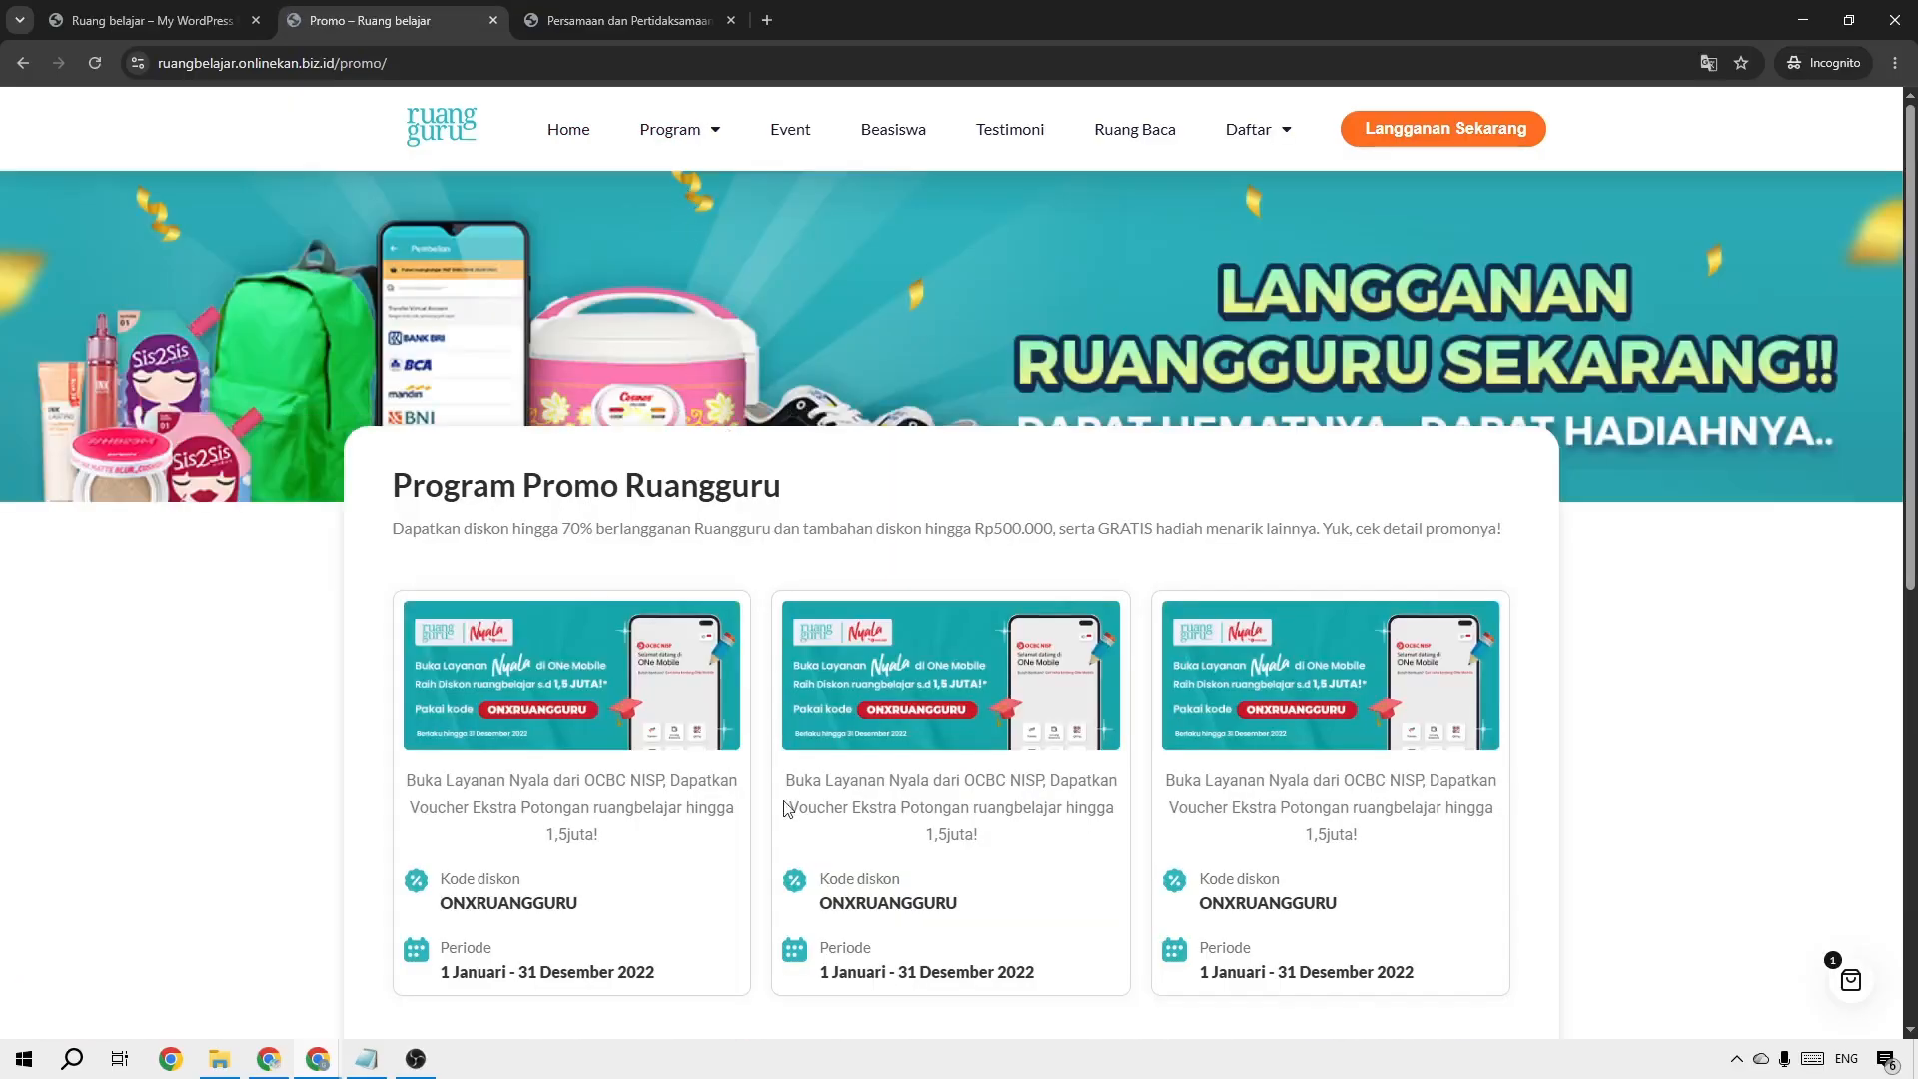
scroll(739, 790, down, 2)
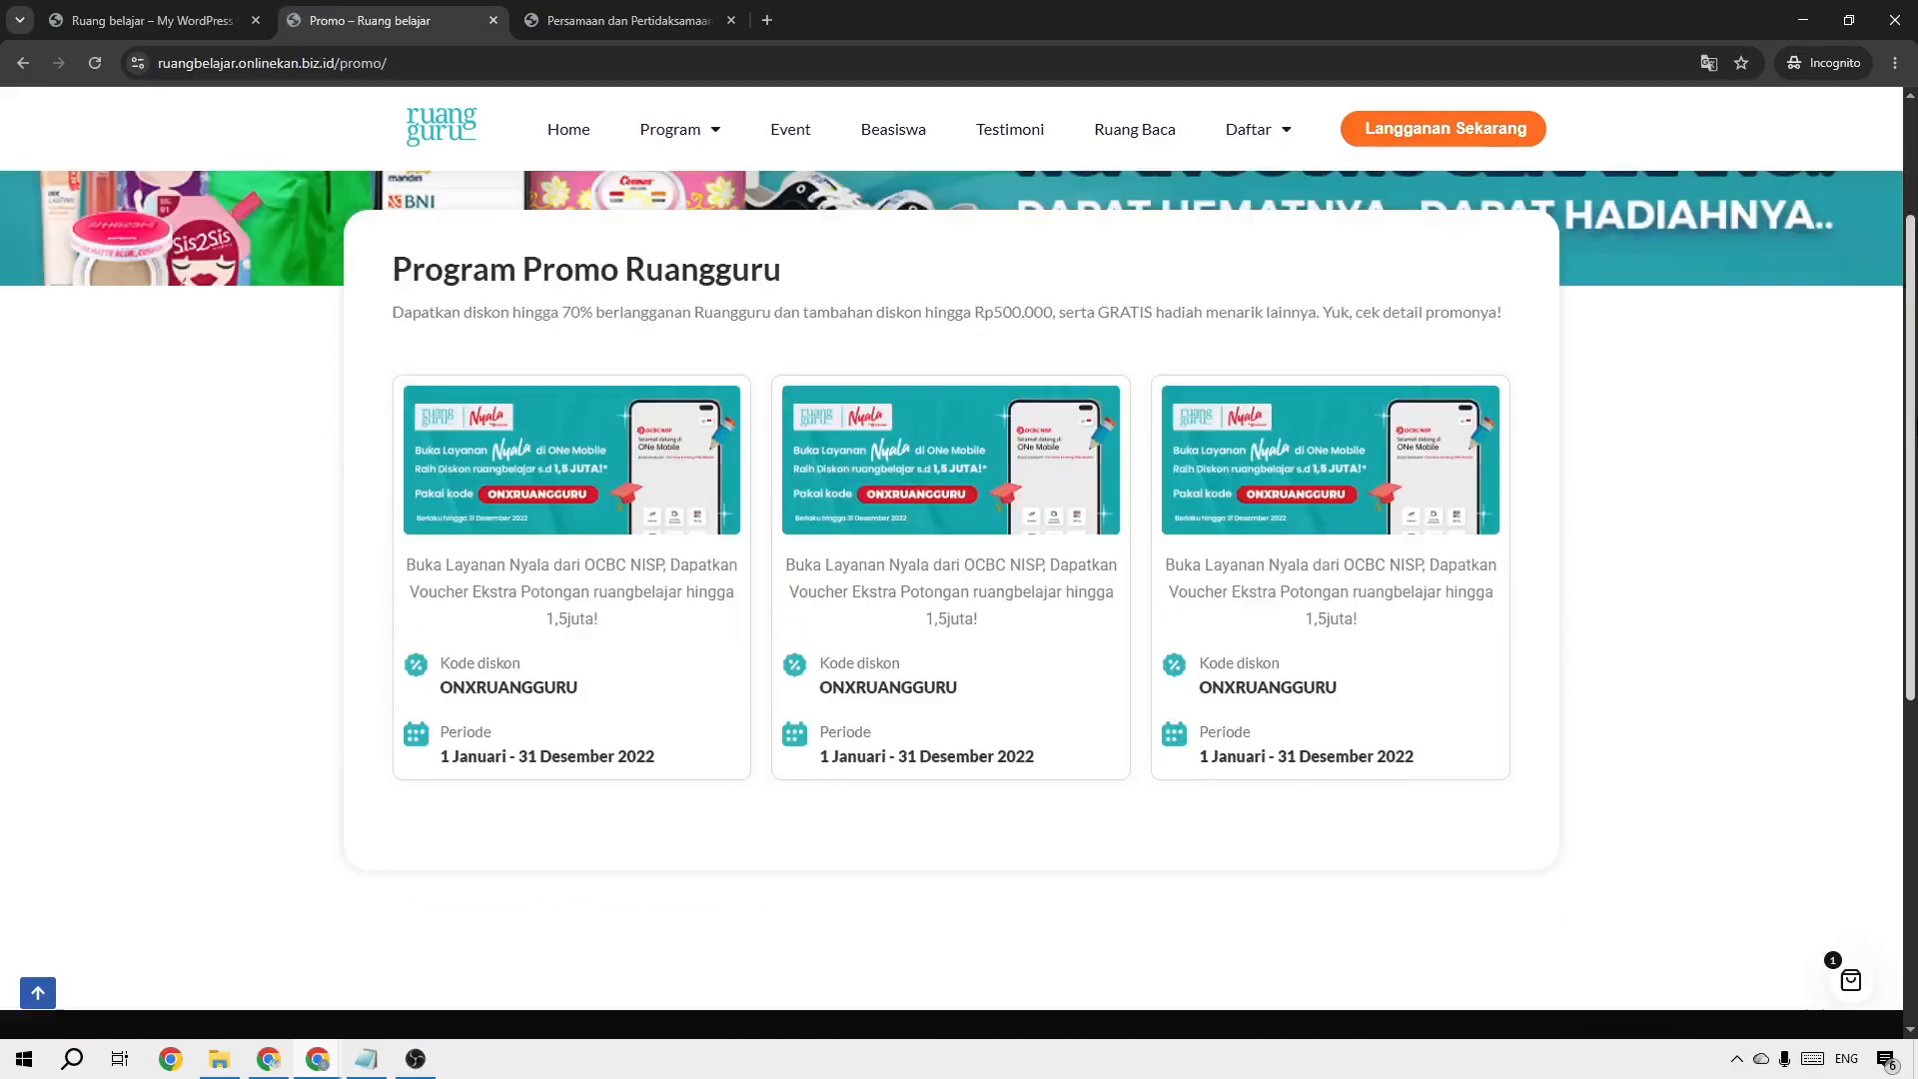
scroll(884, 621, up, 2)
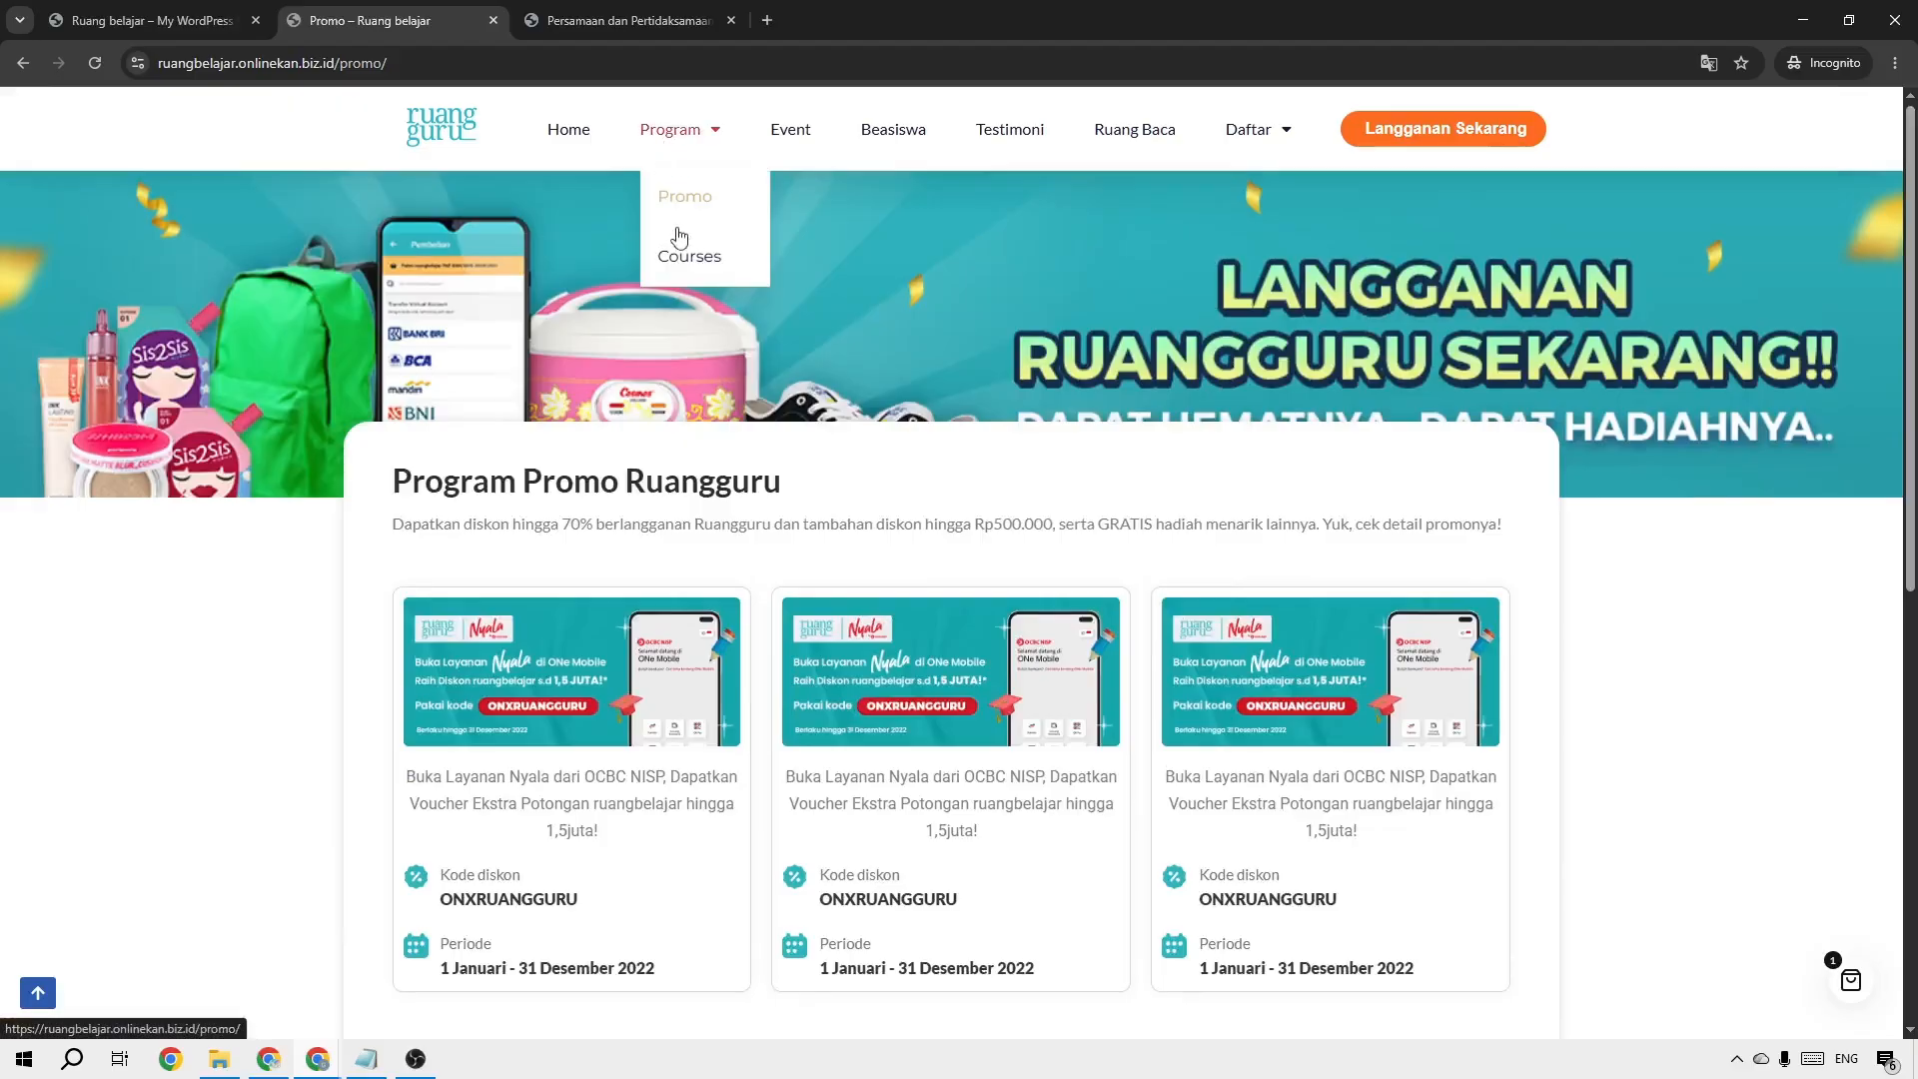
Open the courses listing, browse the Testimoni page, then go to Ruang Baca
click(682, 258)
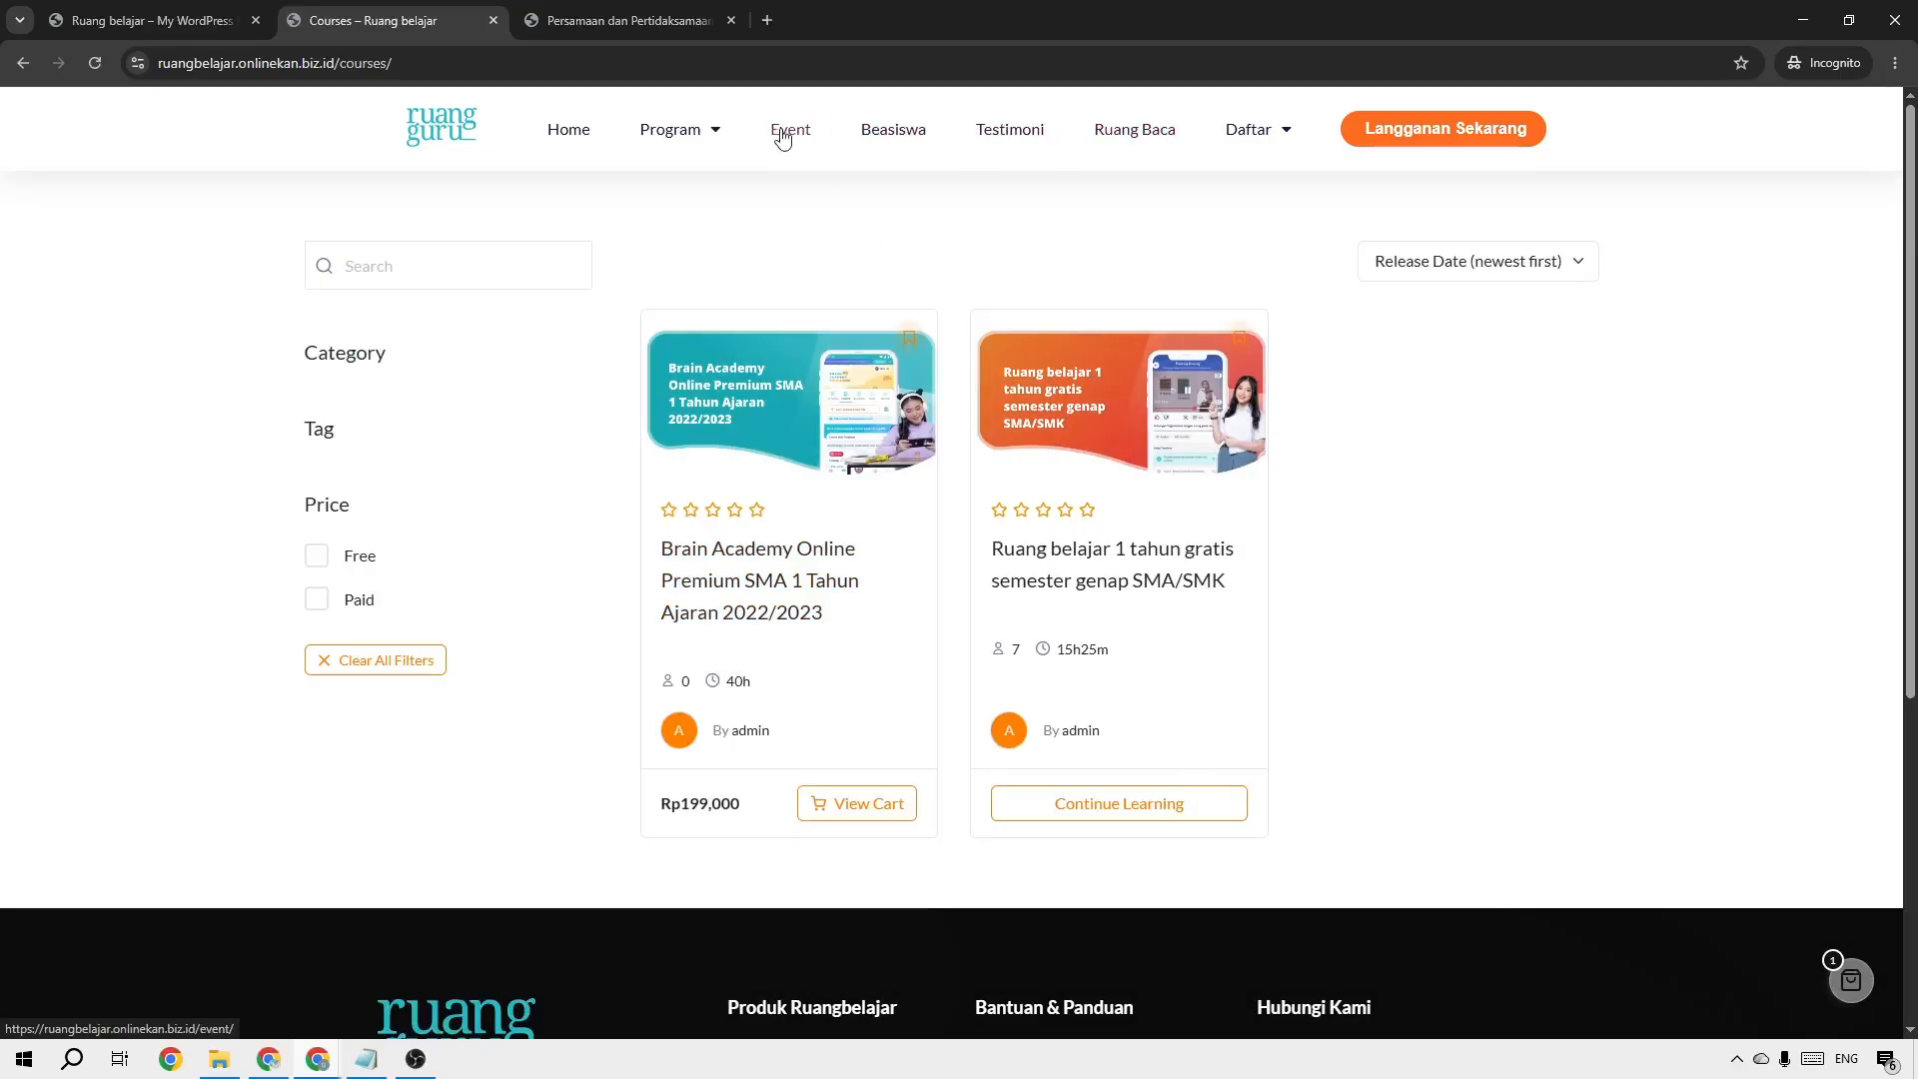
click(994, 138)
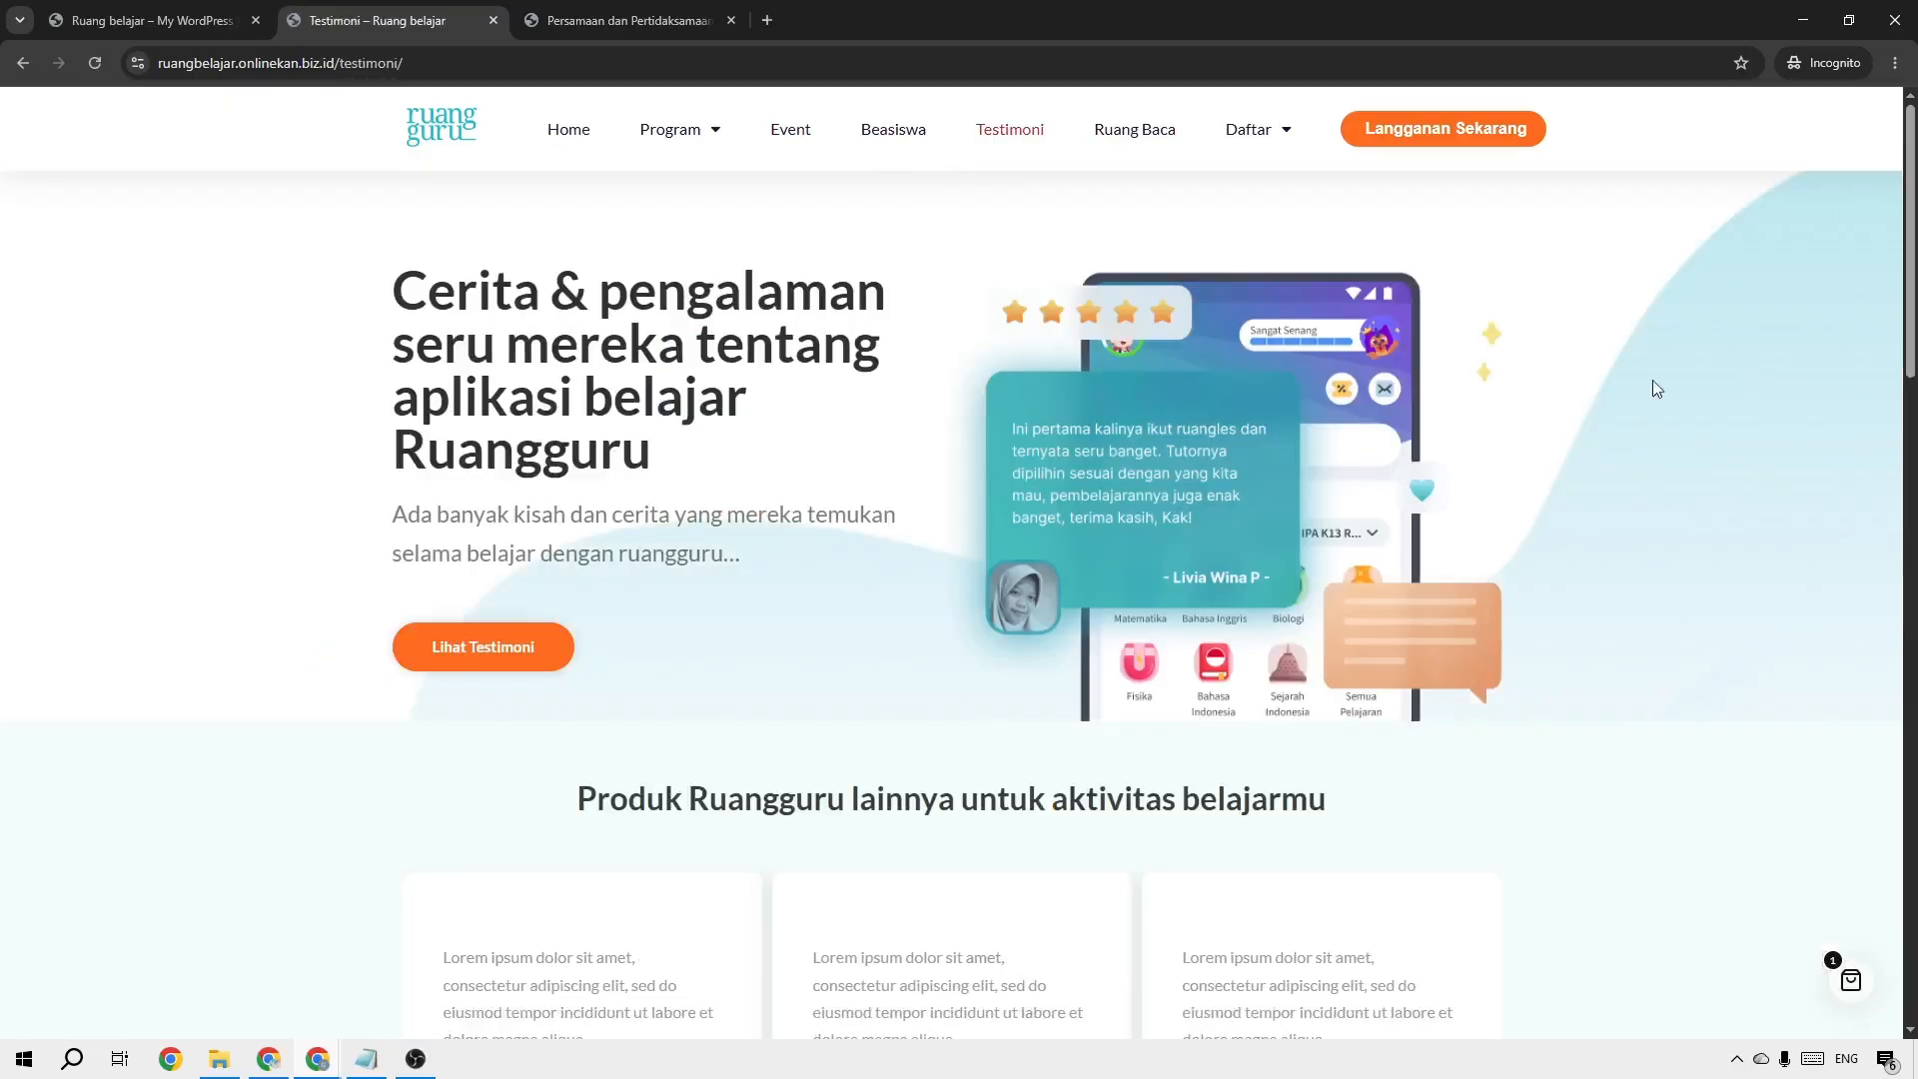
scroll(959, 599, down, 10)
scroll(959, 599, up, 8)
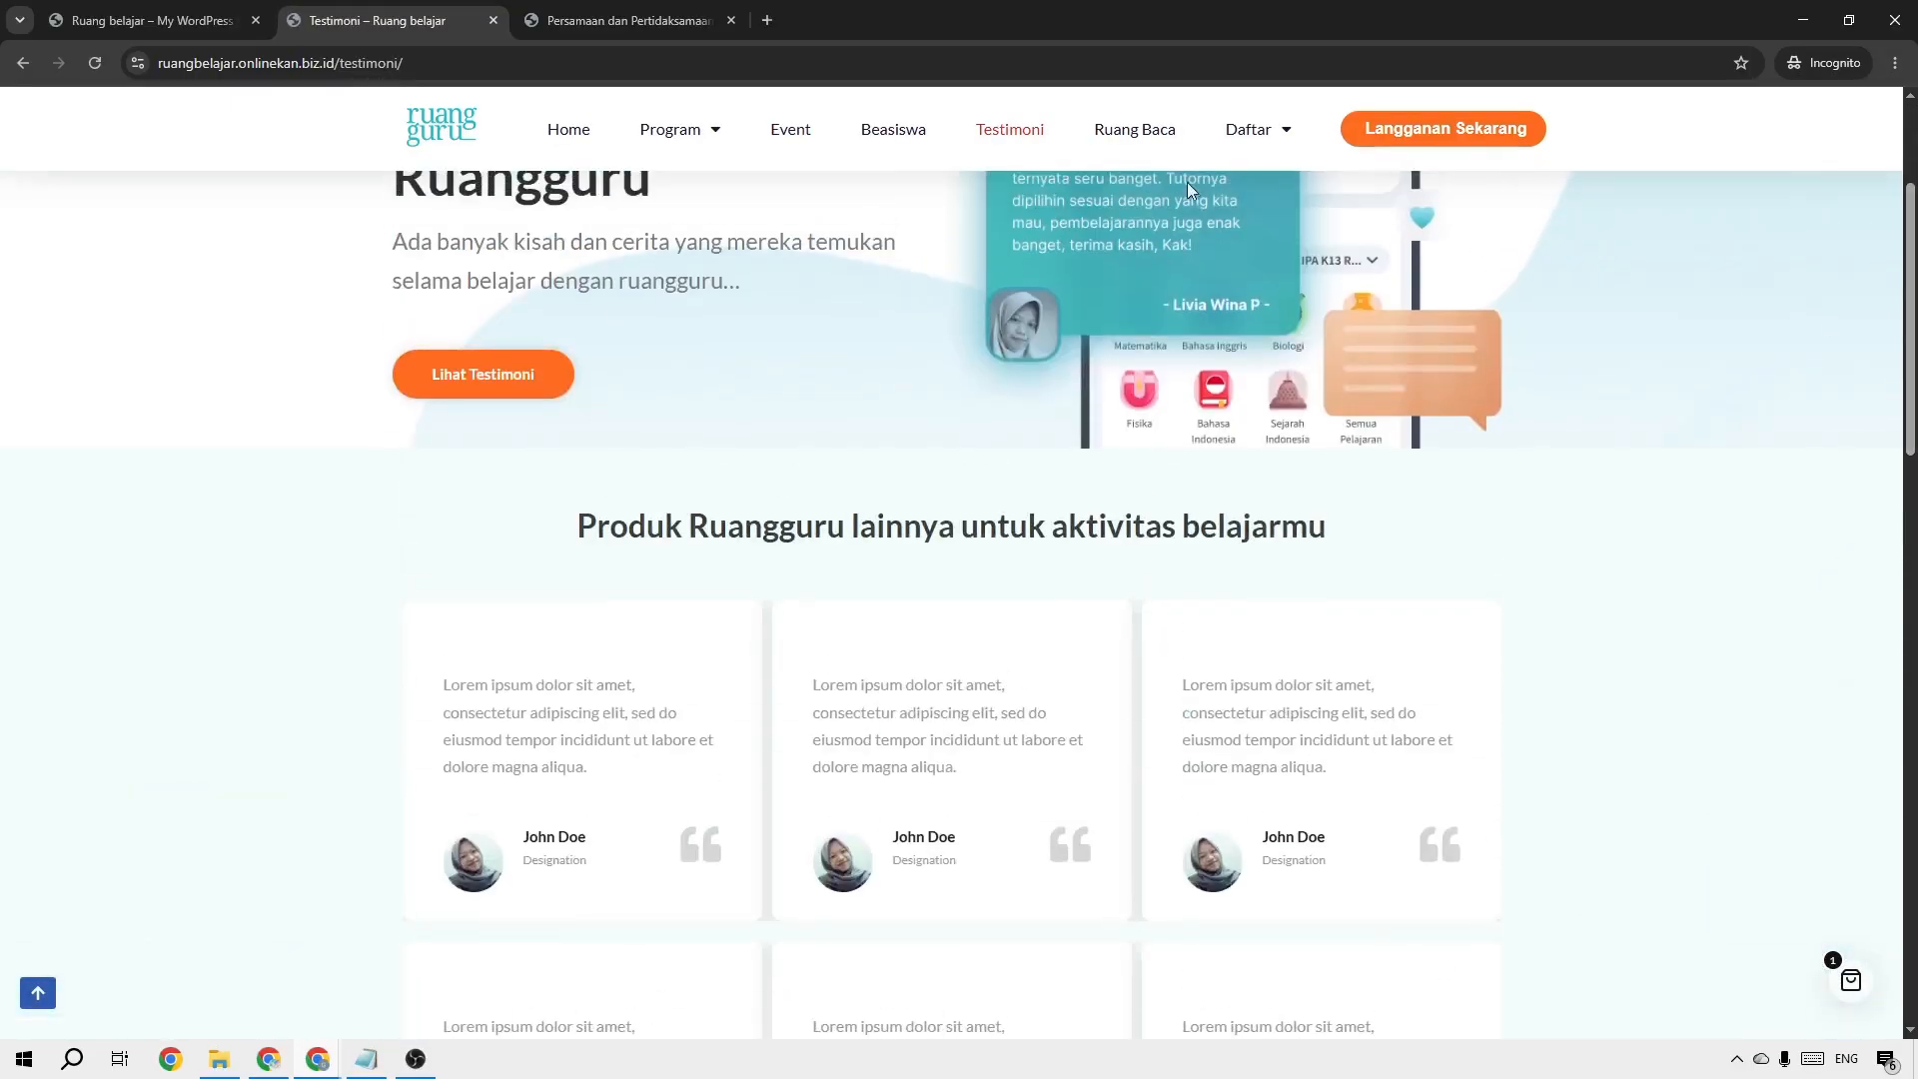
click(1123, 142)
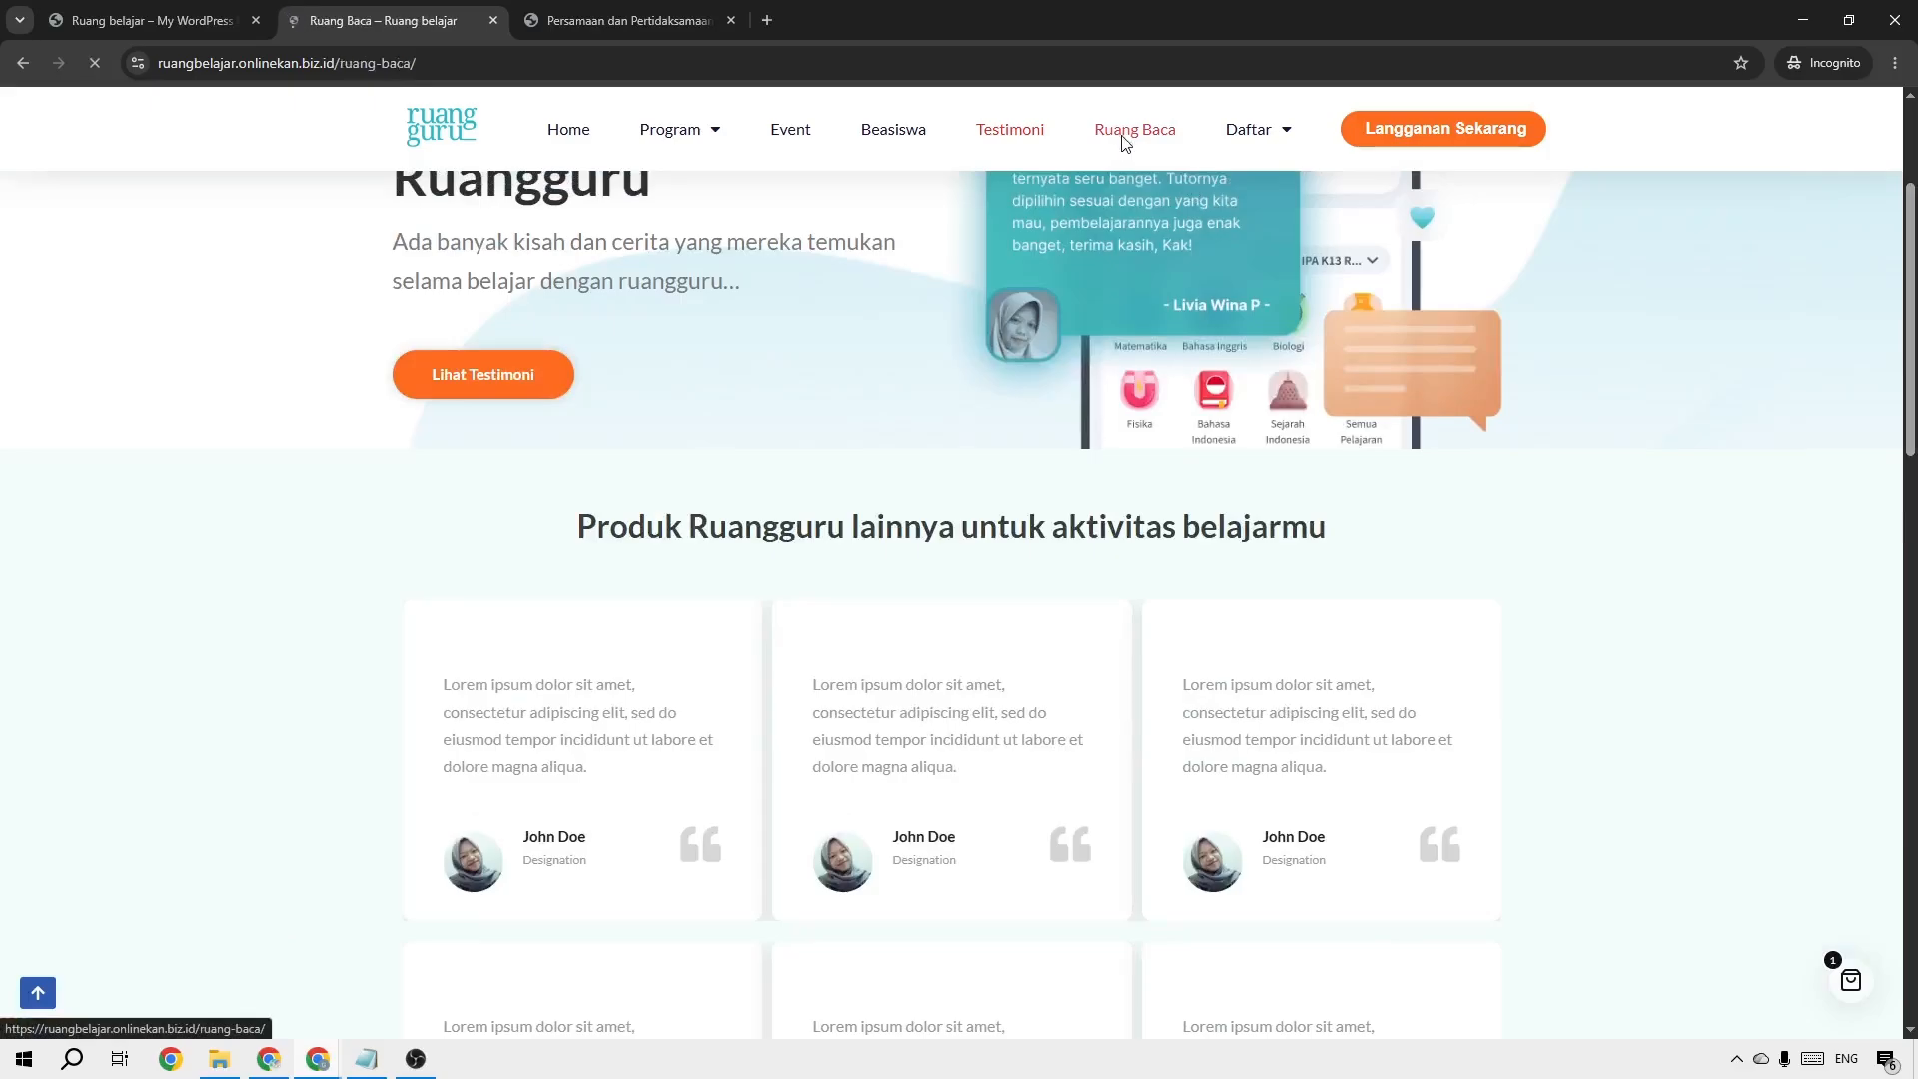
Read the Info PPDB 2022 article, then switch to the GapuraHoster DirectAdmin dashboard
click(757, 487)
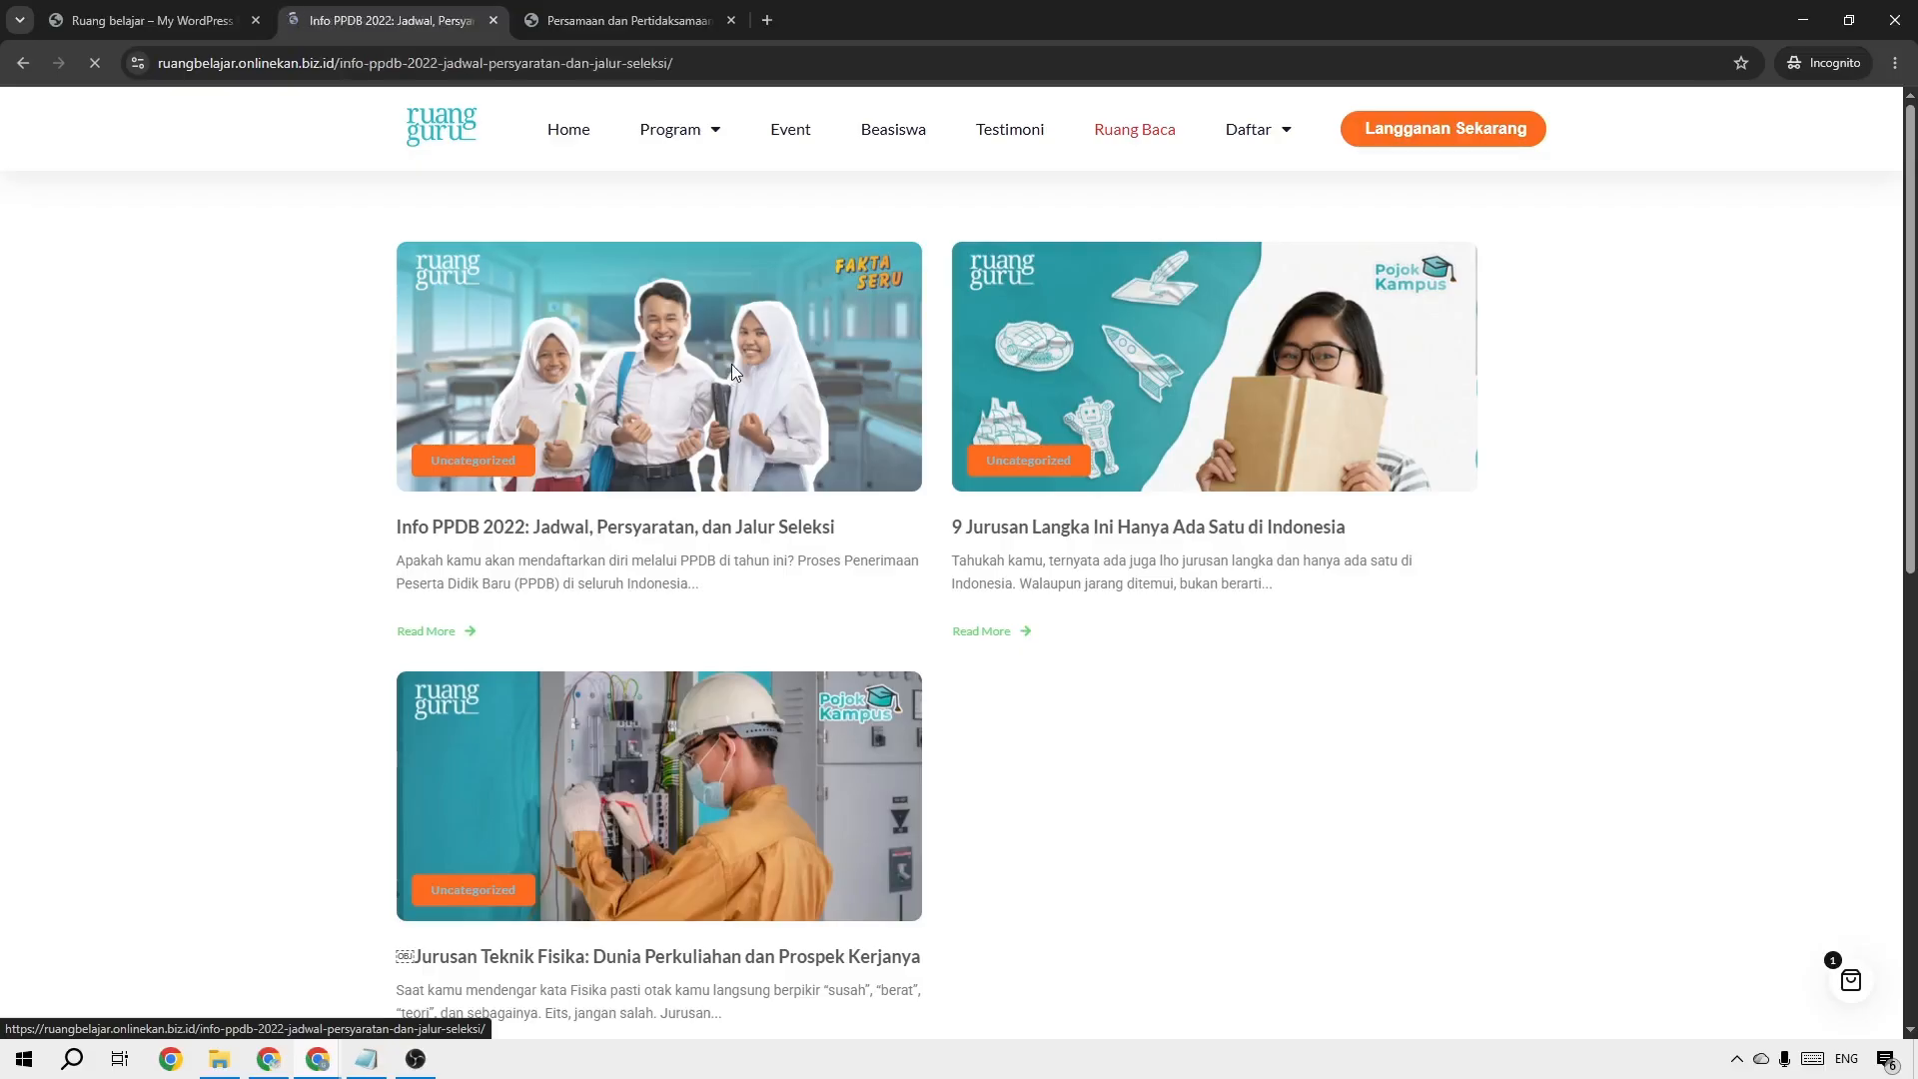
mouse_move(1912, 380)
mouse_down()
mouse_move(1912, 700)
mouse_move(1912, 408)
mouse_up()
mouse_move(1267, 125)
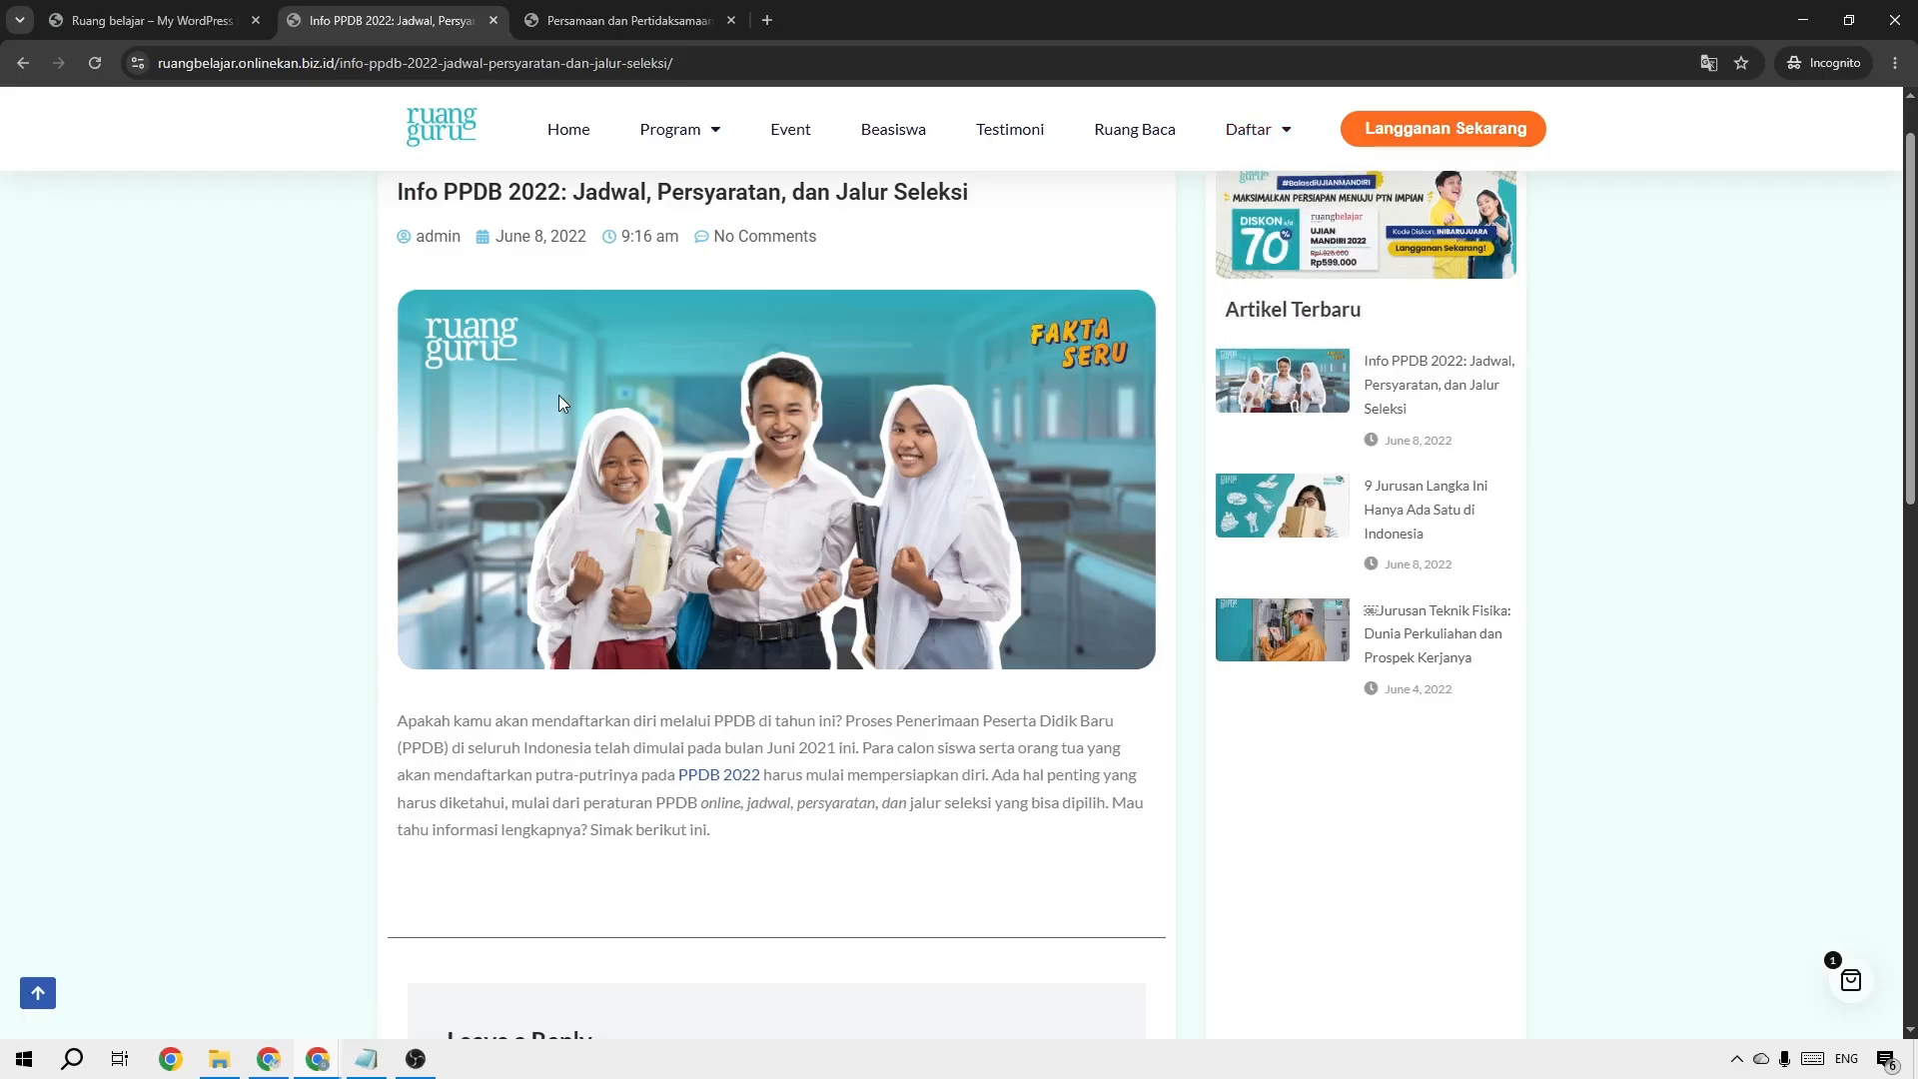
Return from the hosting dashboard to the WordPress Plugins page
mouse_move(326, 1059)
click(240, 964)
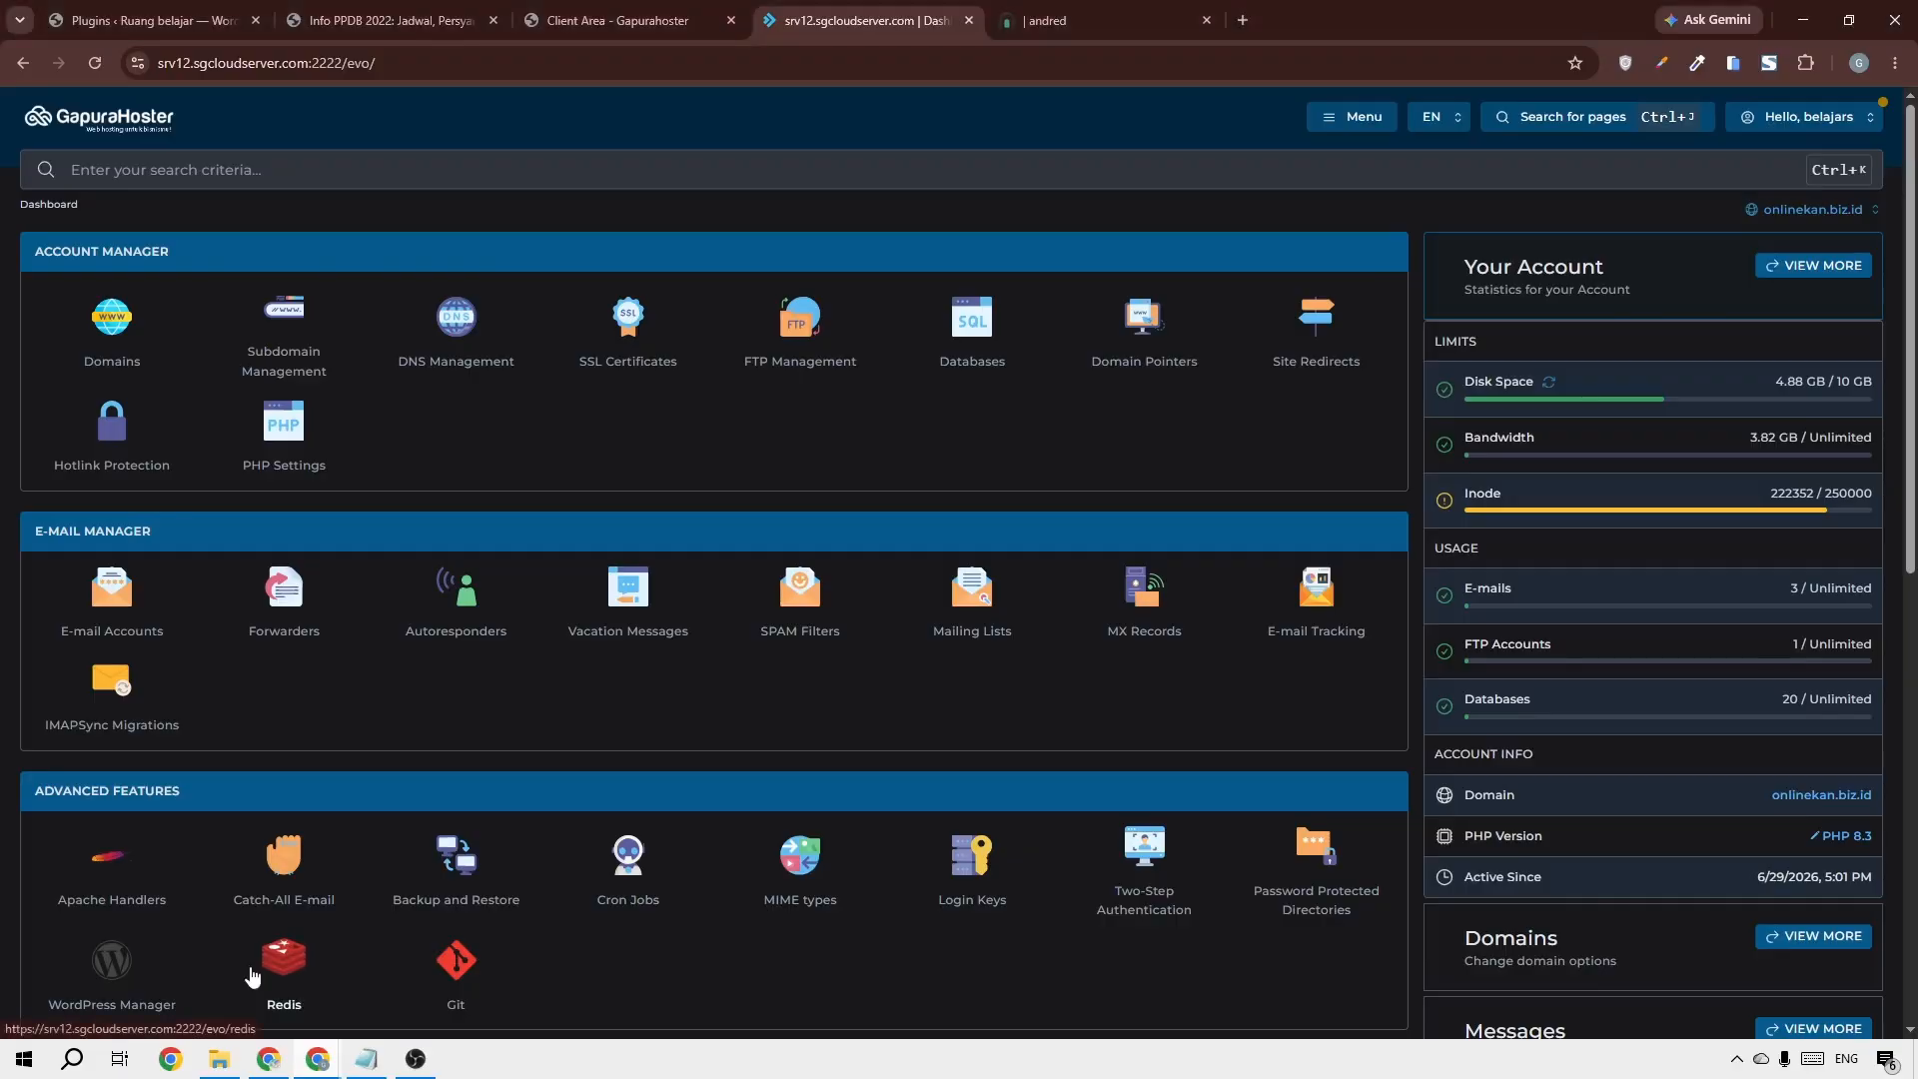
scroll(433, 167, down, 2)
click(191, 38)
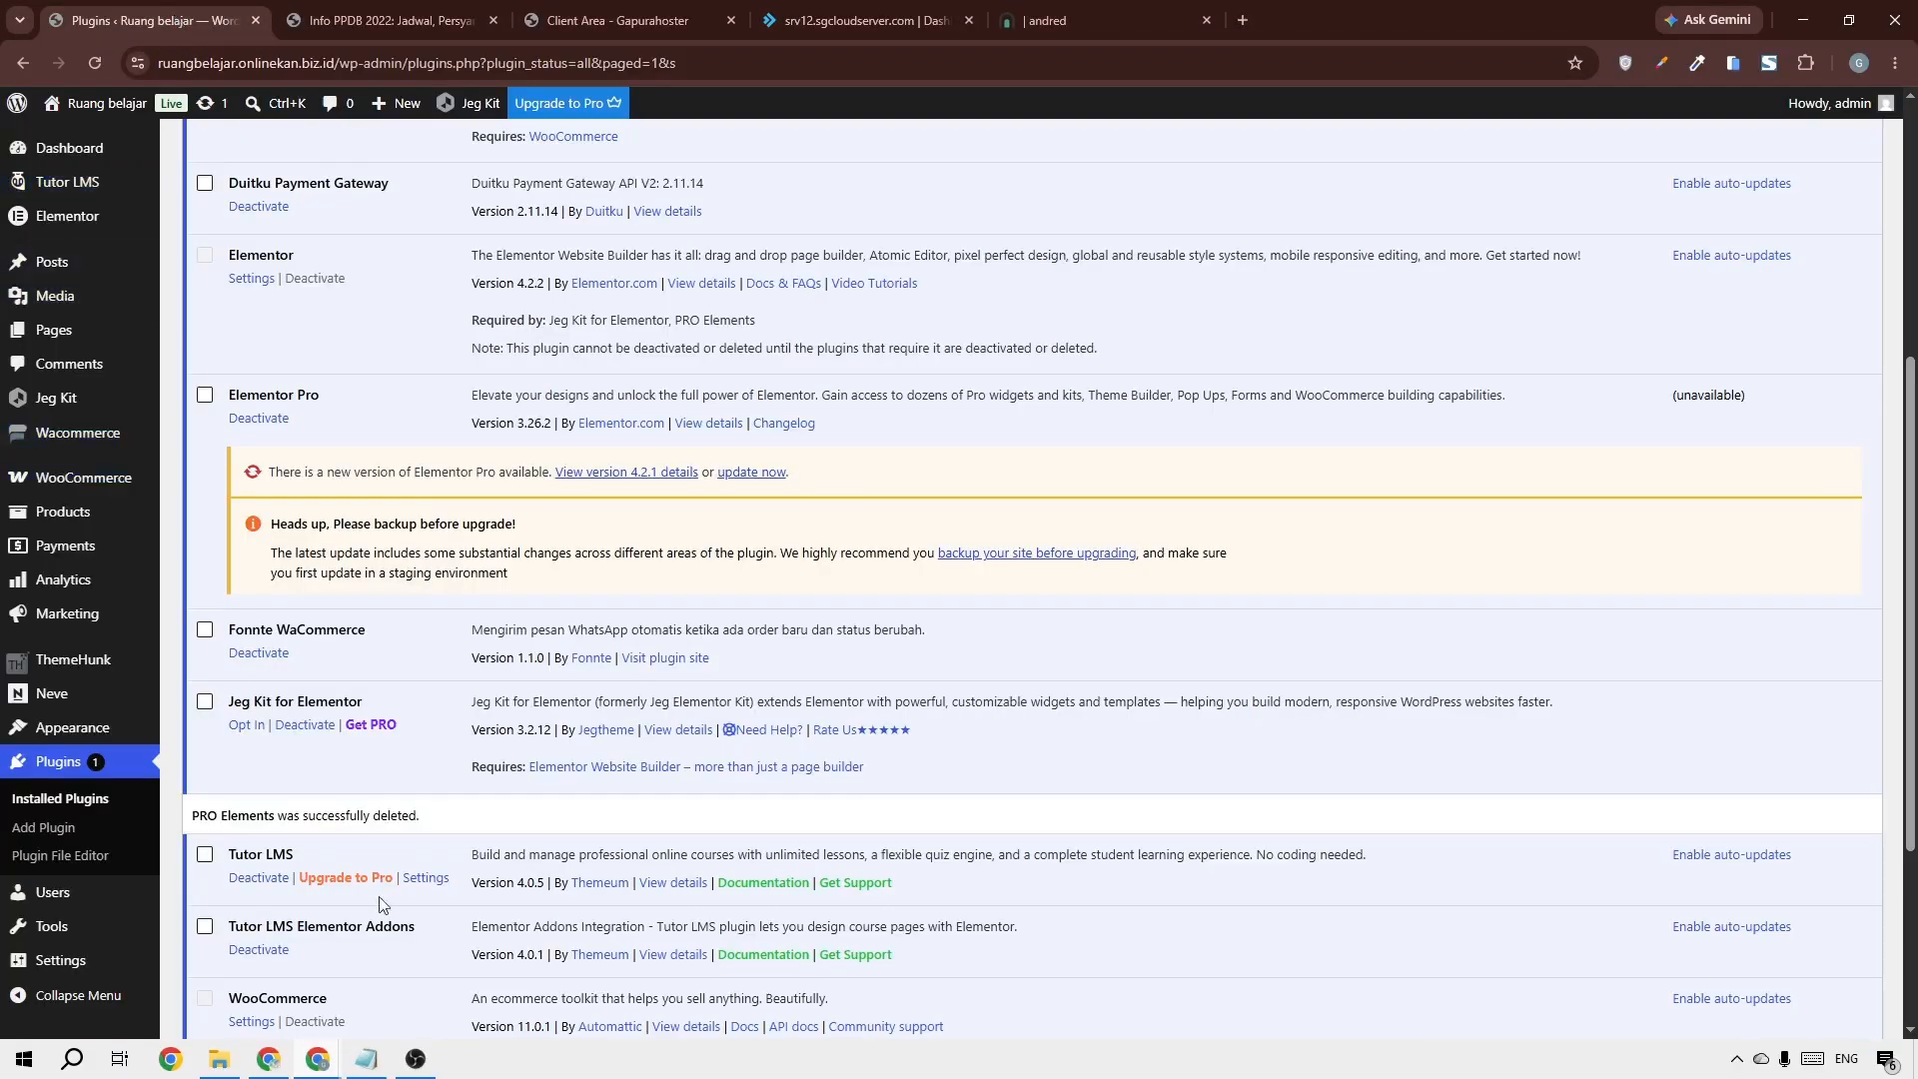
click(411, 1061)
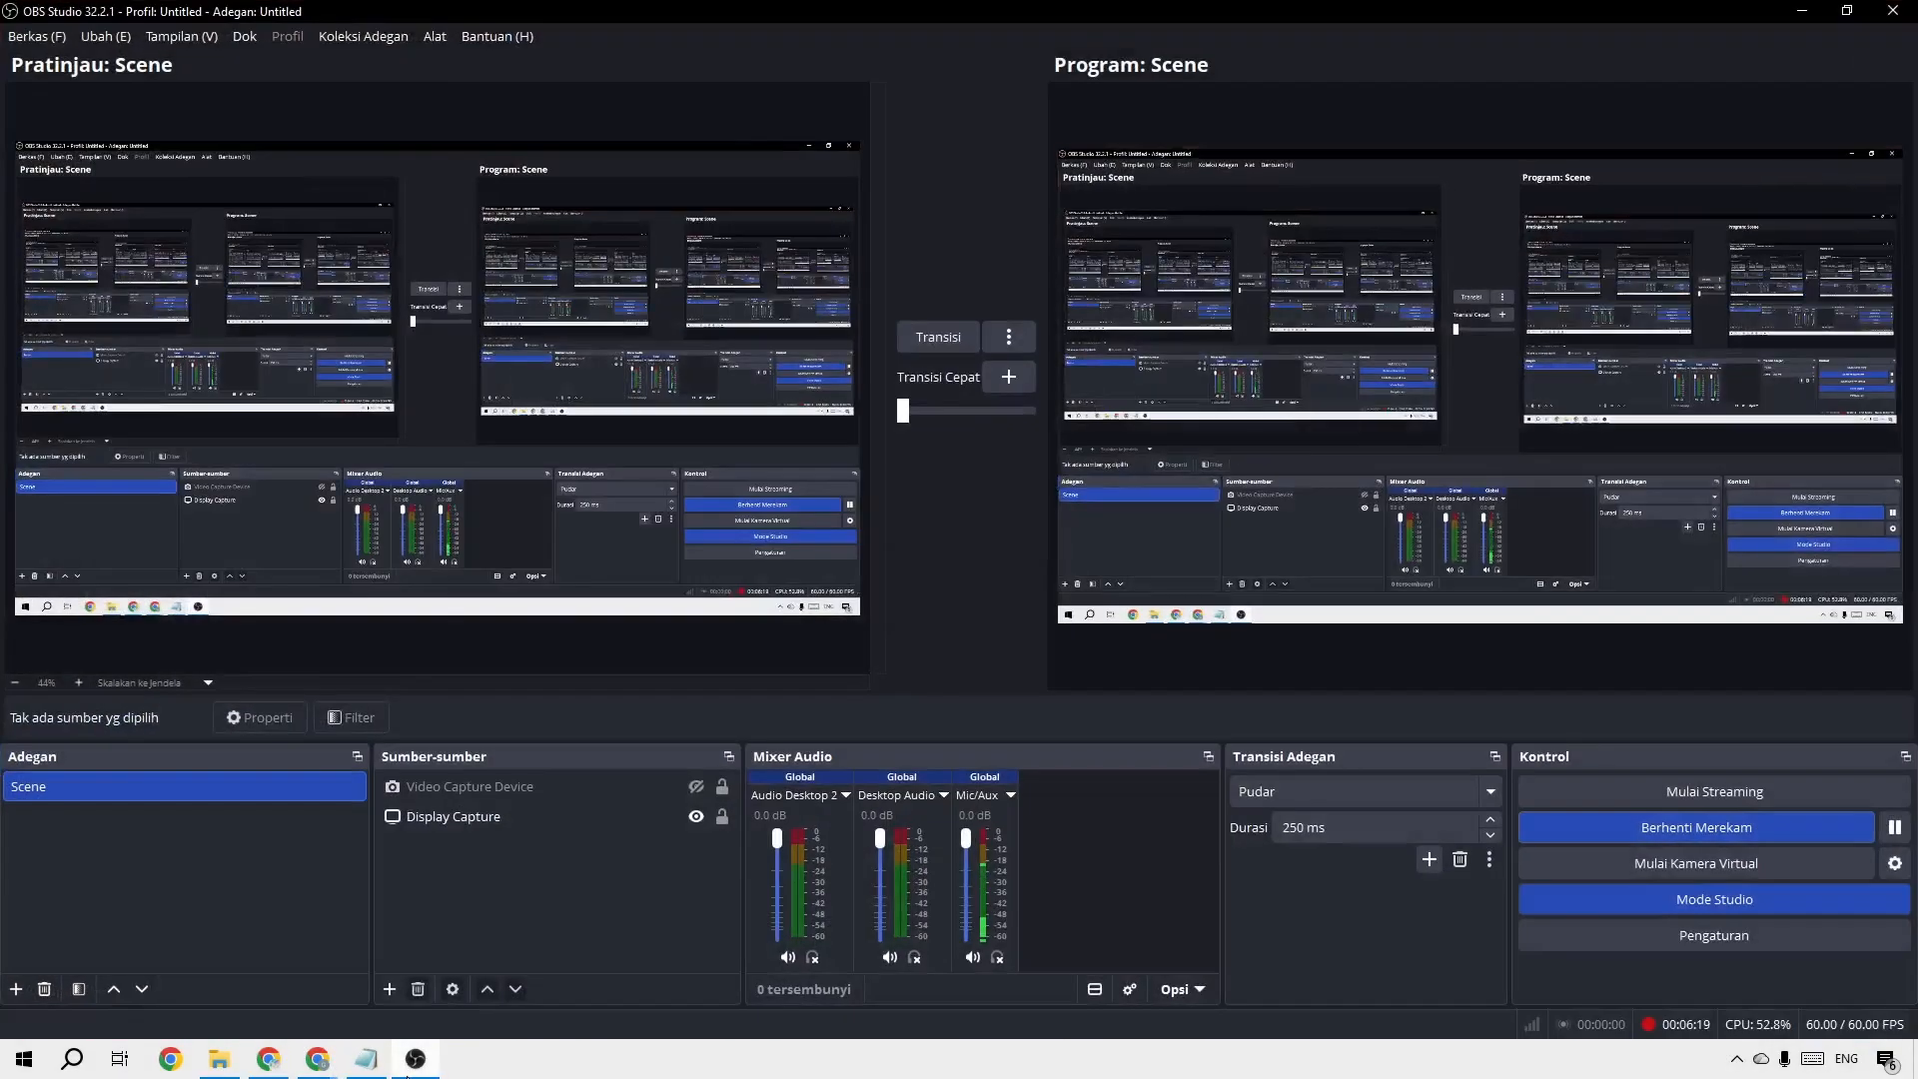
click(412, 1064)
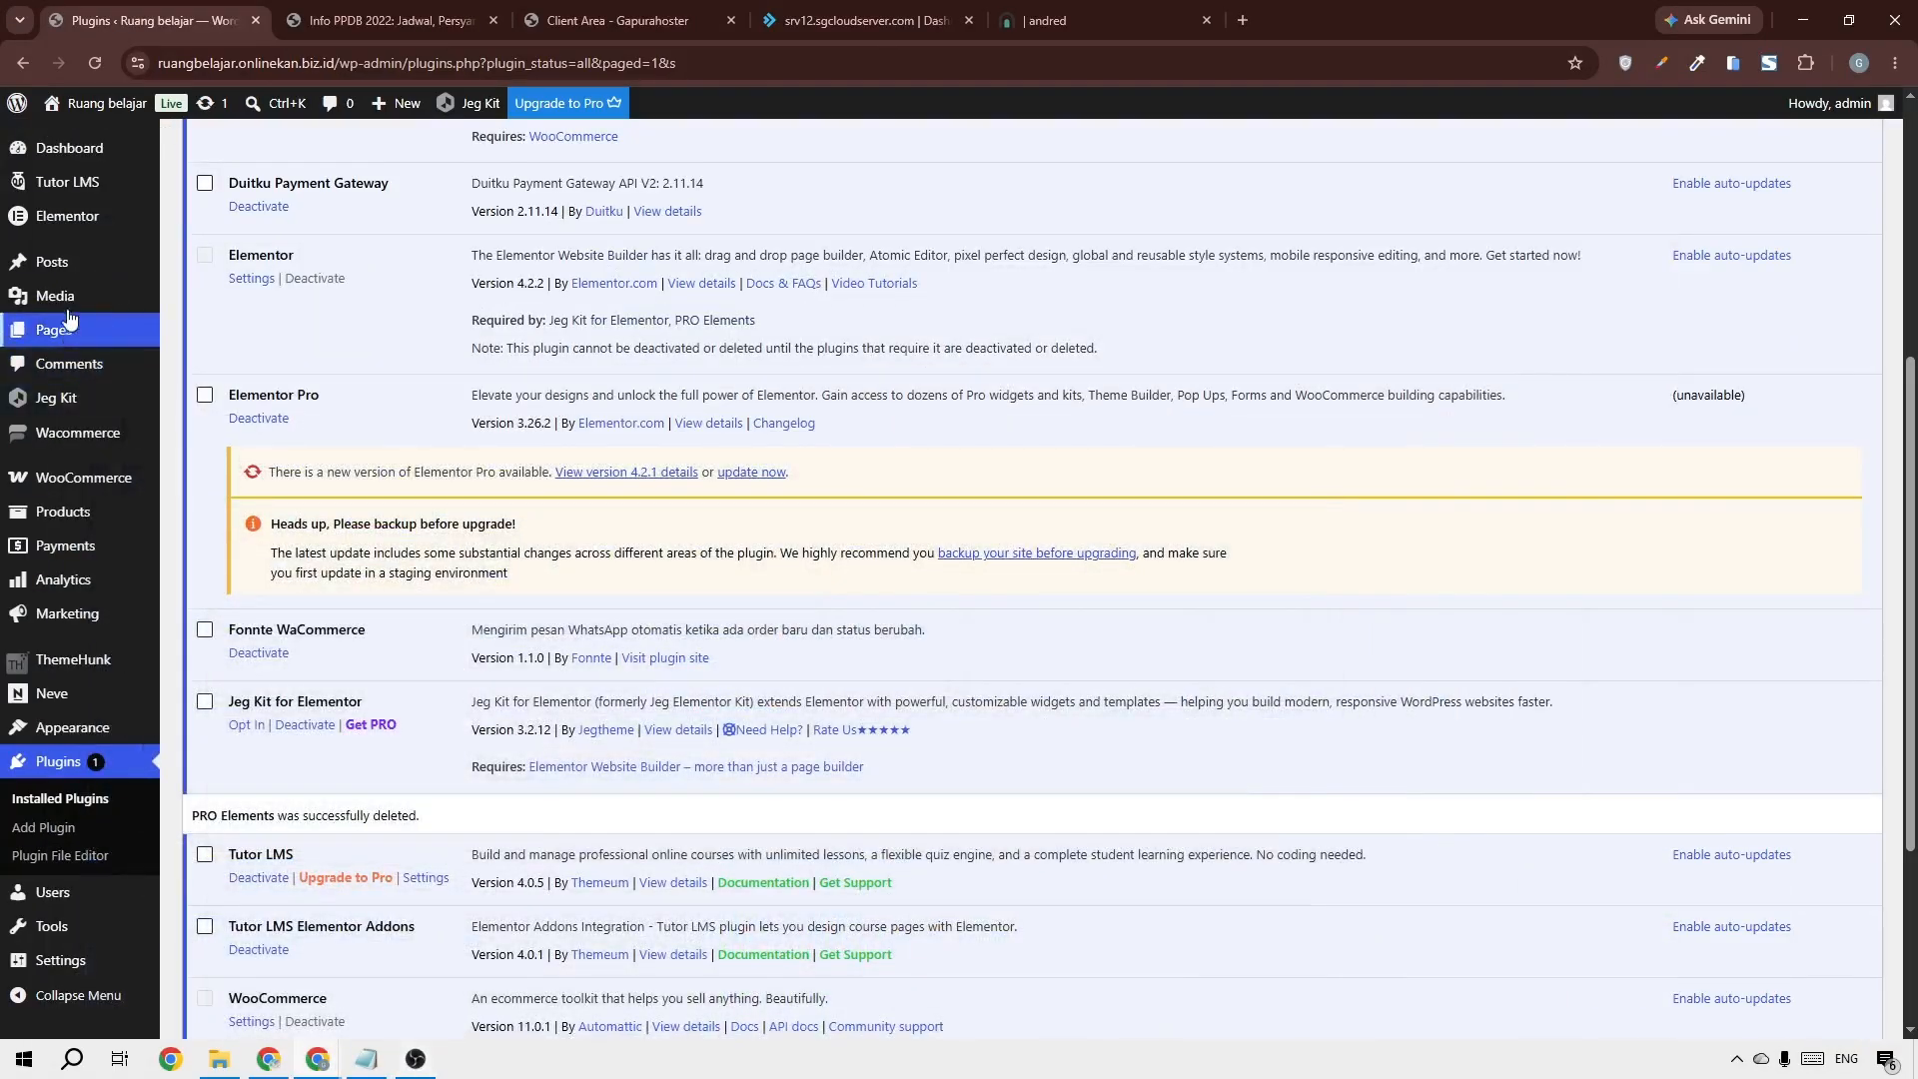
Open the Tutor LMS Courses list and show the actions for the Brain Academy course
mouse_move(138, 180)
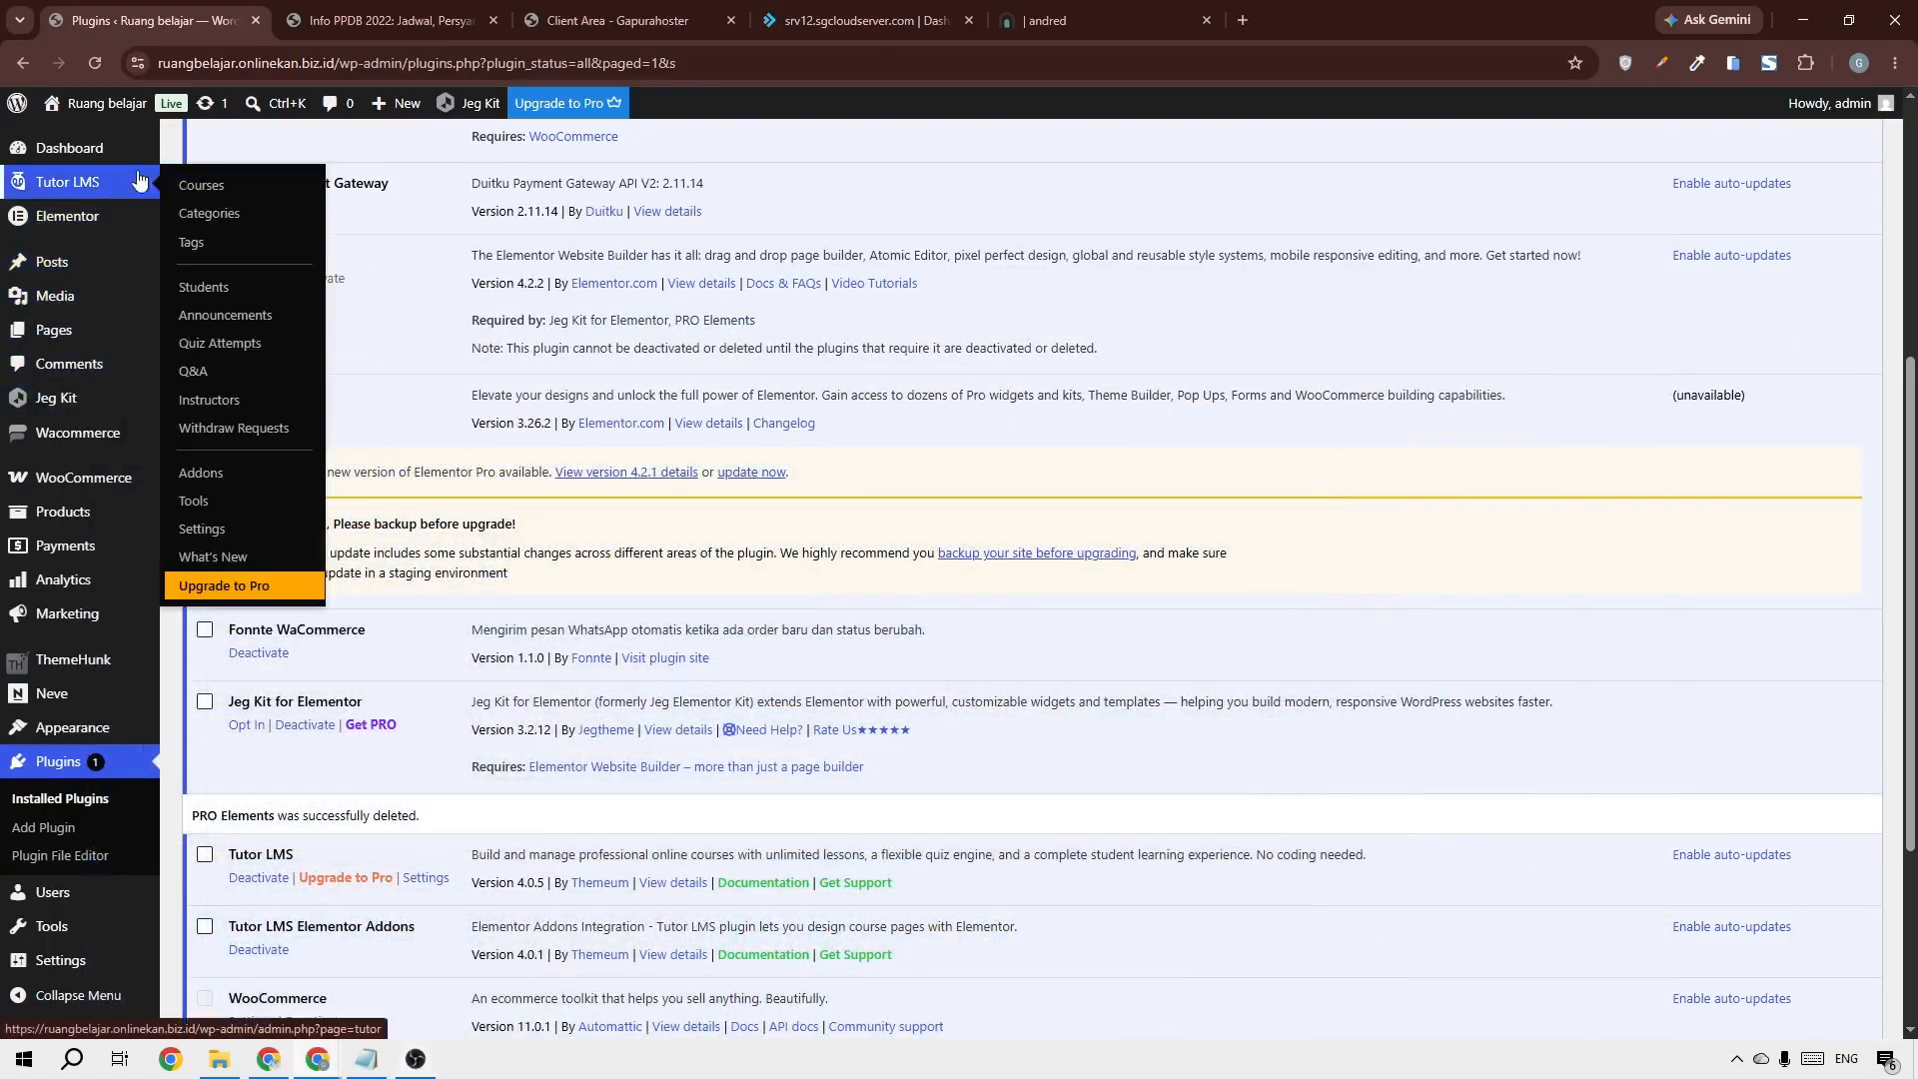
click(215, 186)
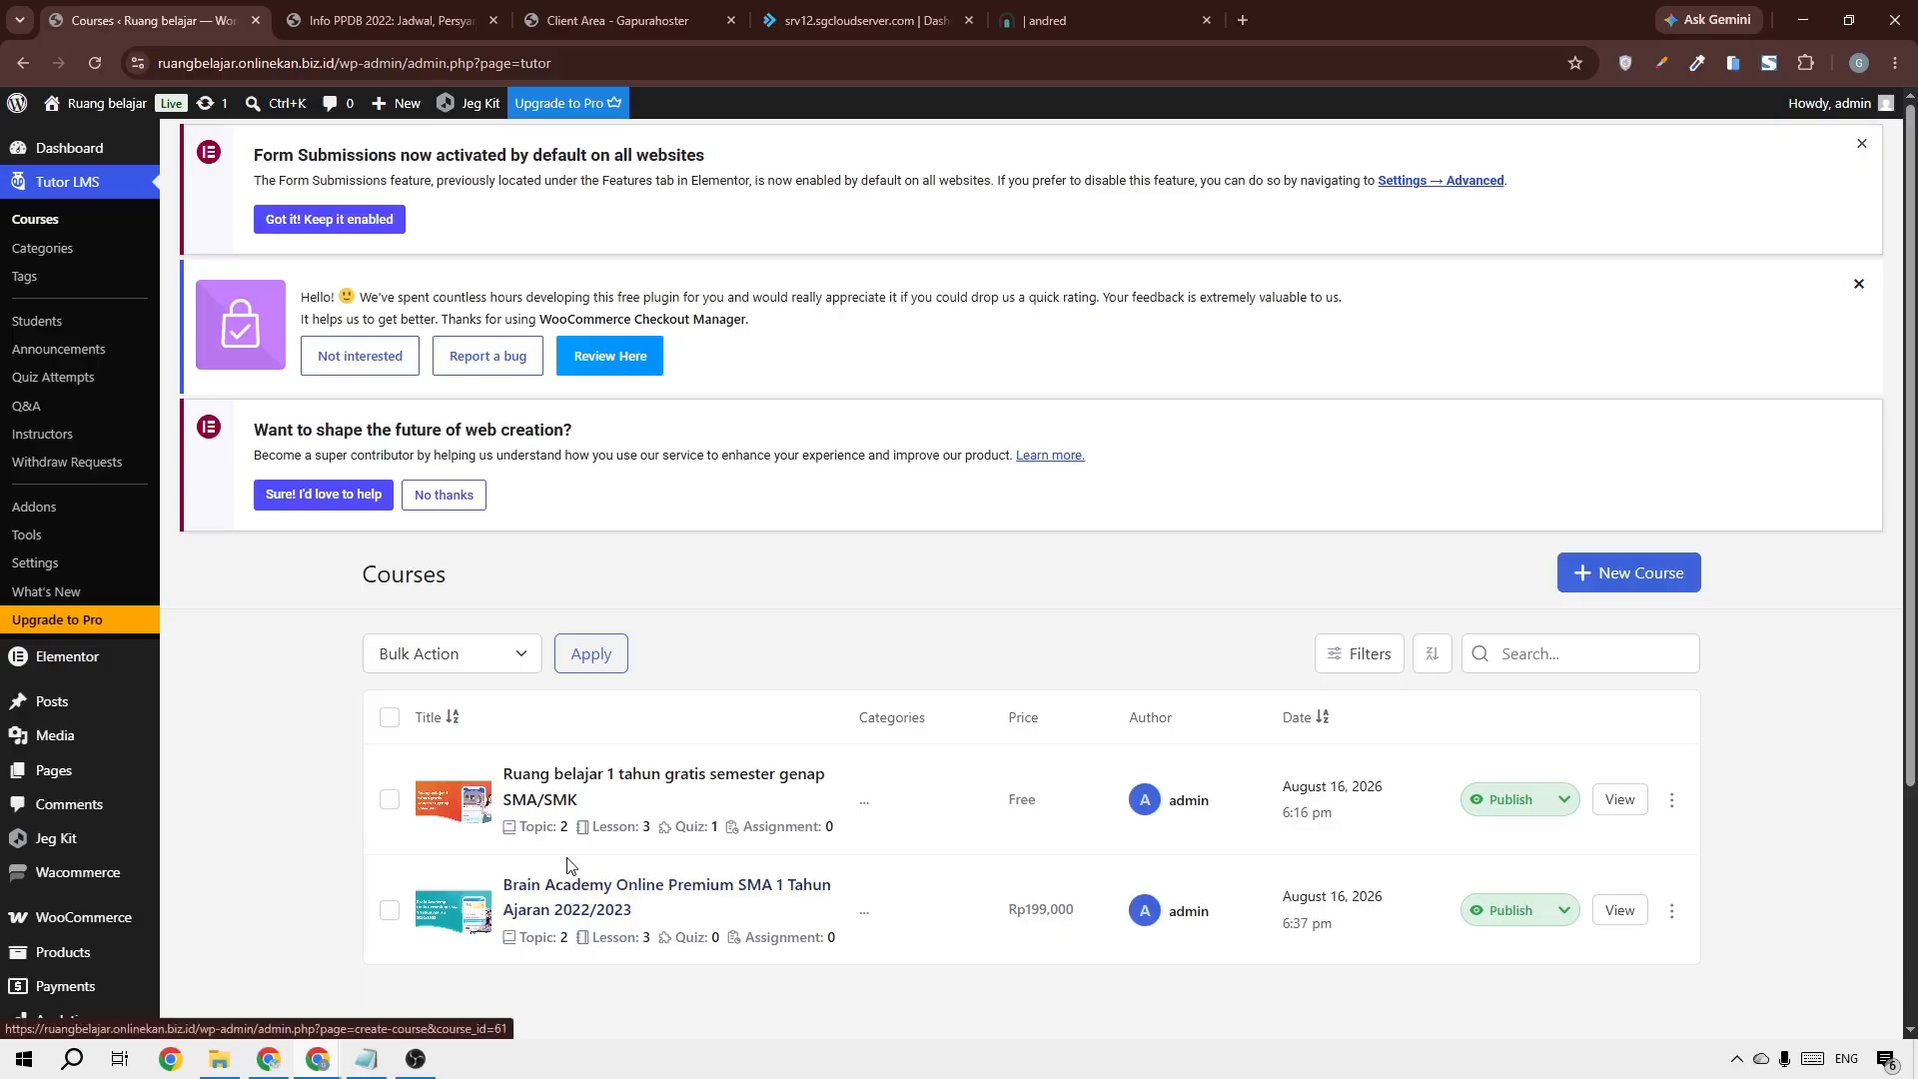
click(1671, 911)
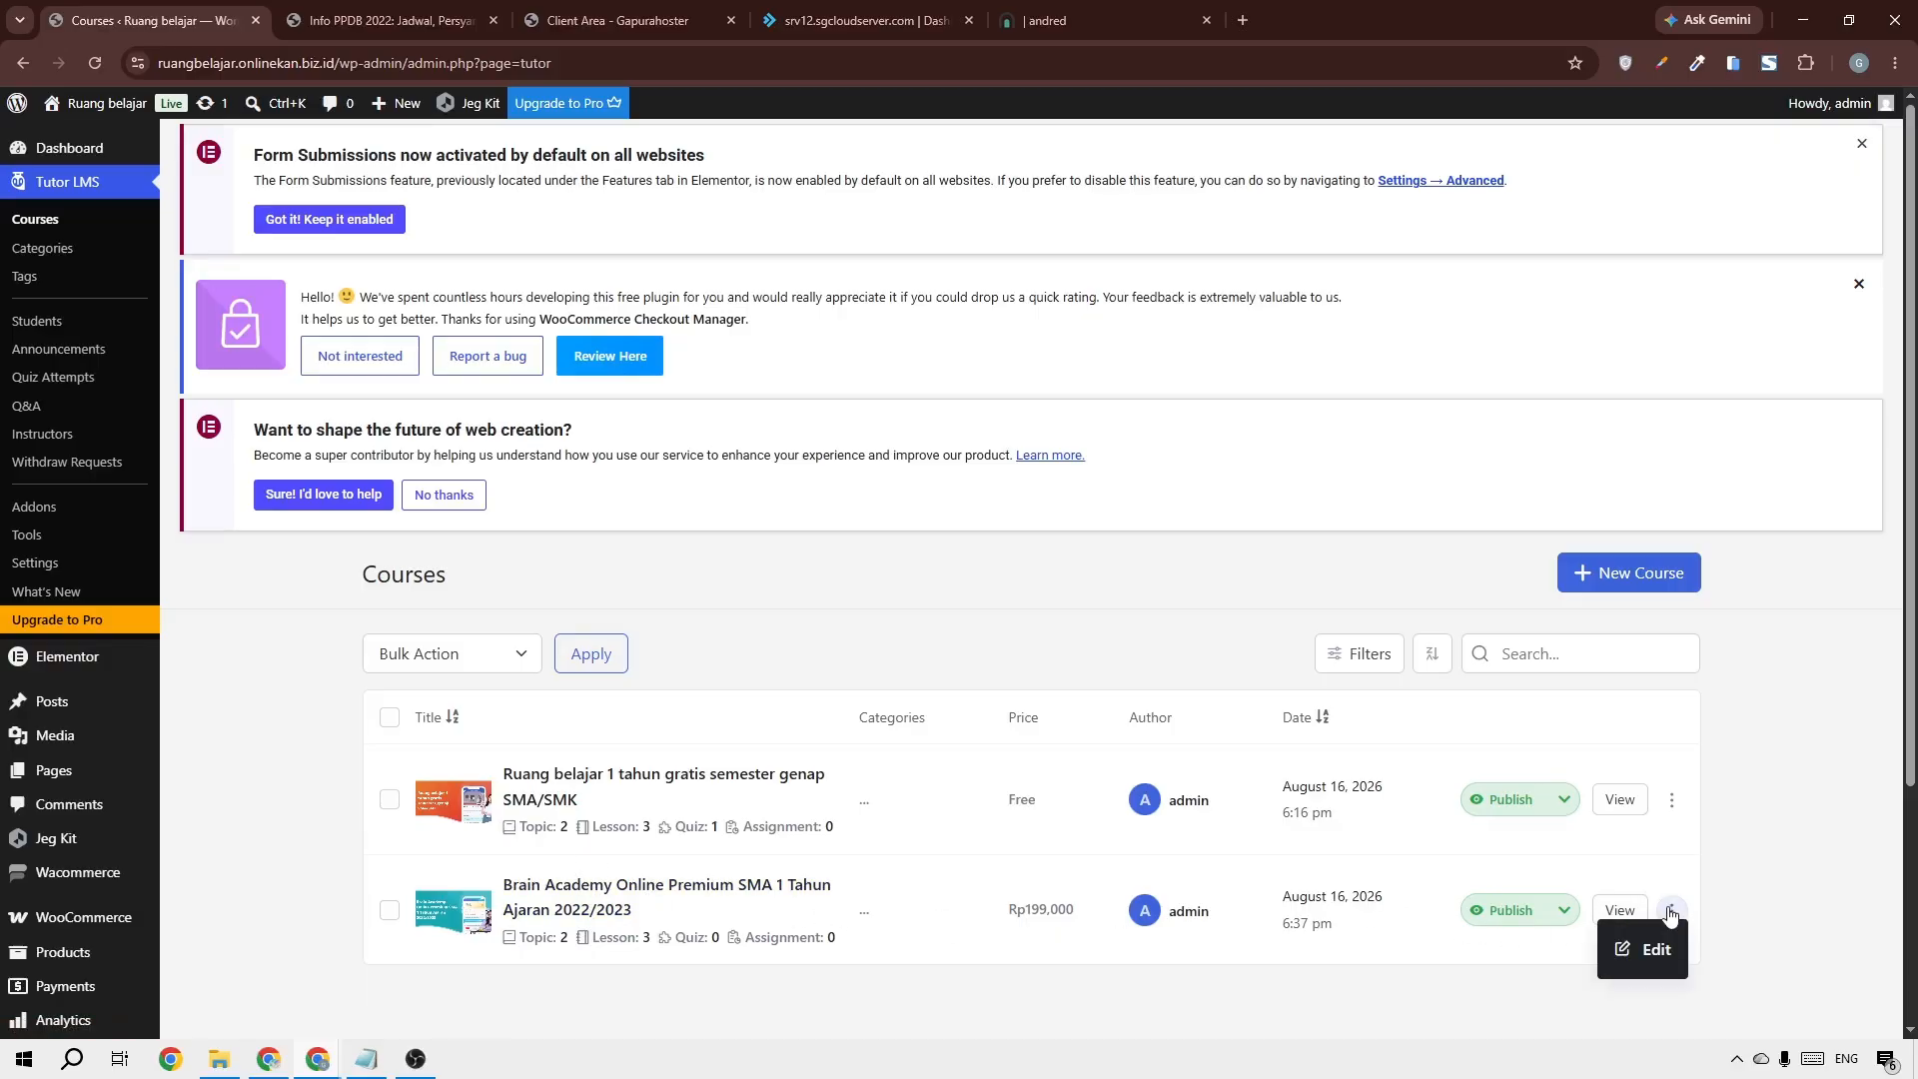
Open the Brain Academy course in the Course Builder and check its title and description
click(1661, 967)
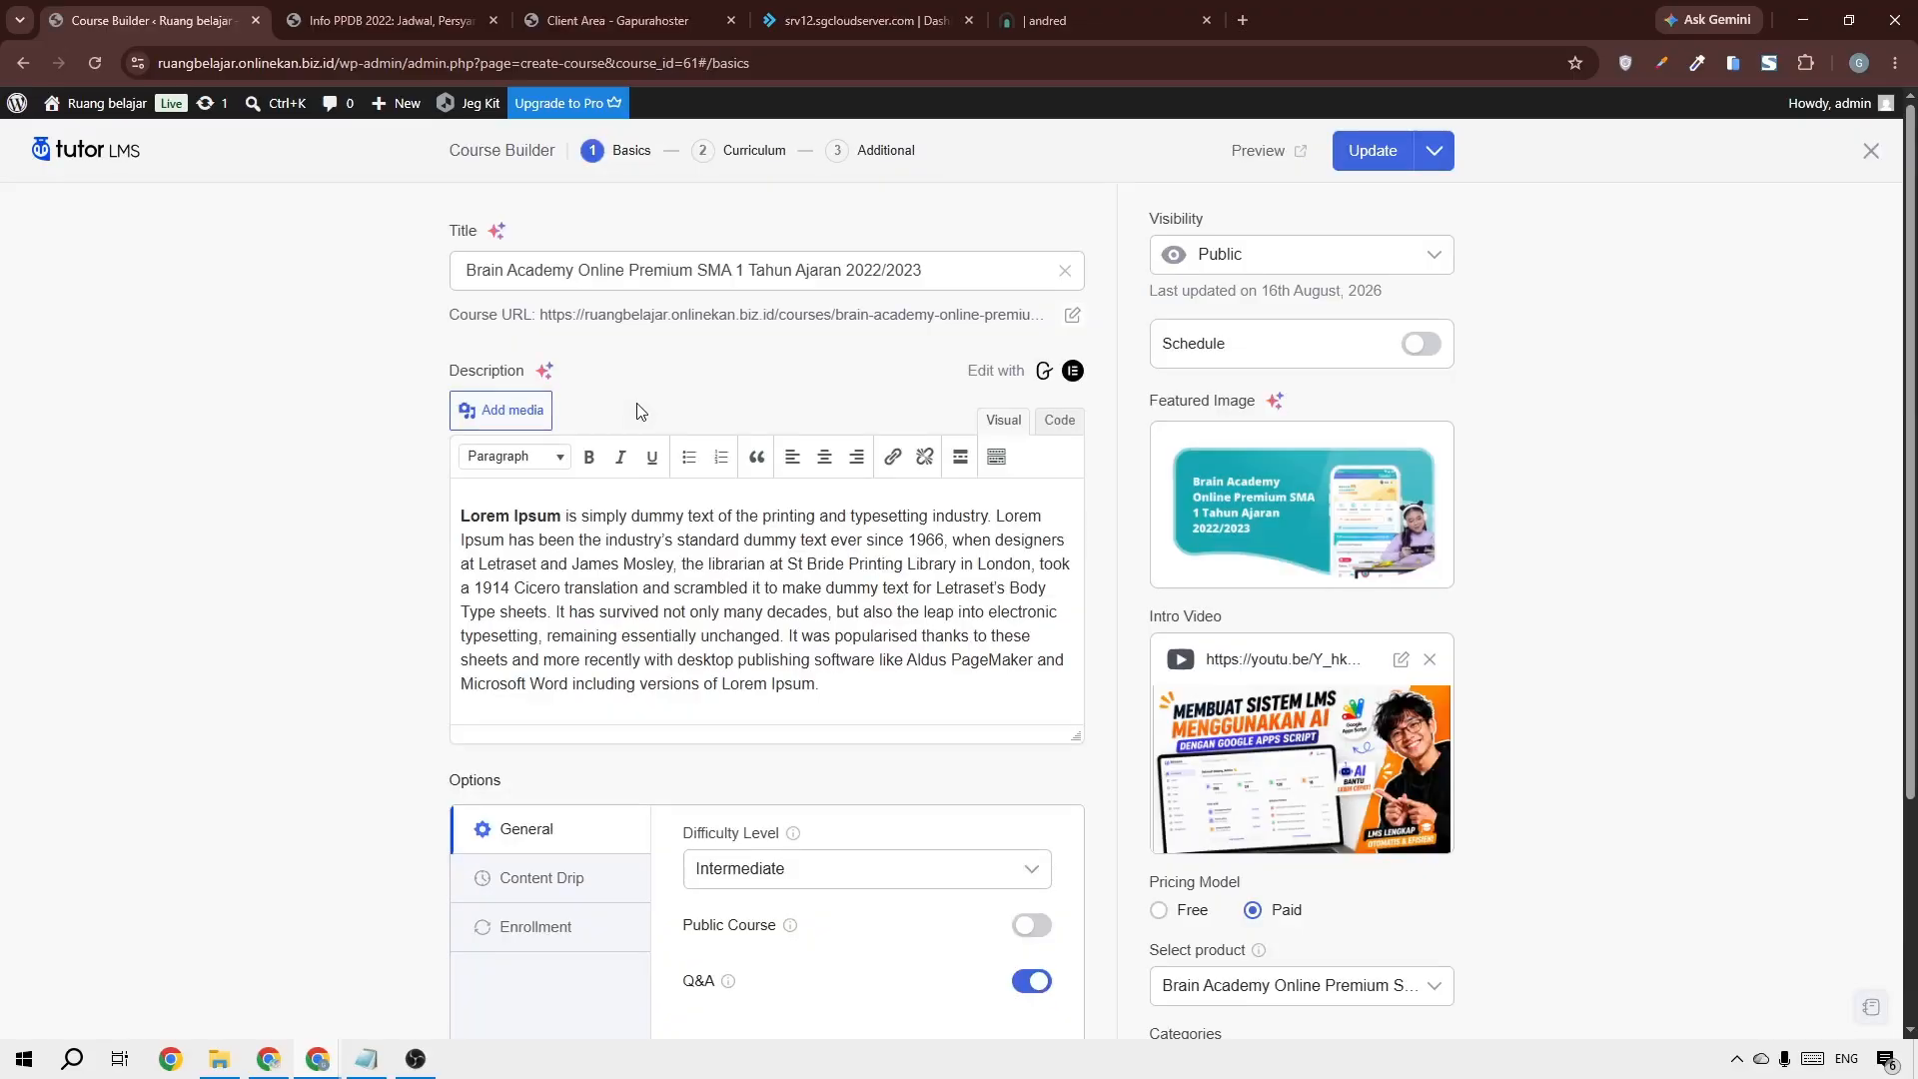
click(650, 259)
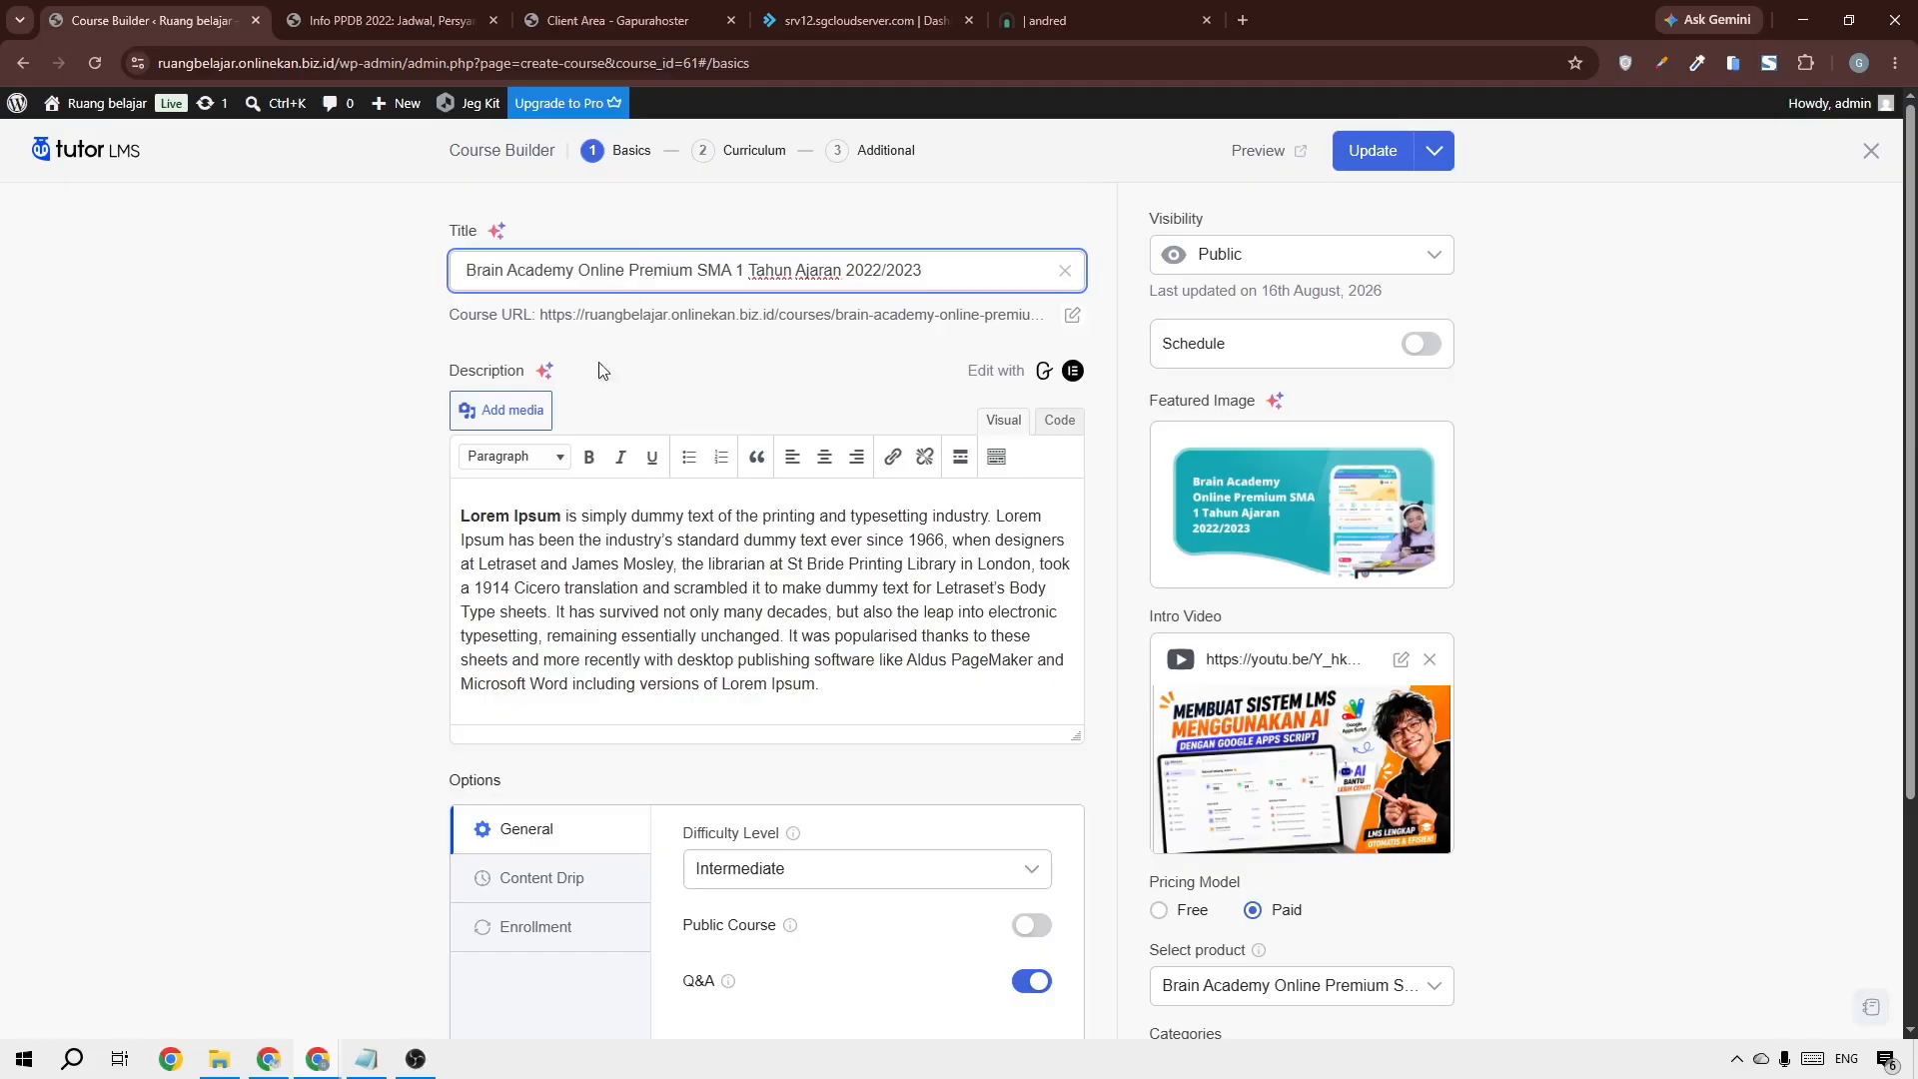
click(594, 566)
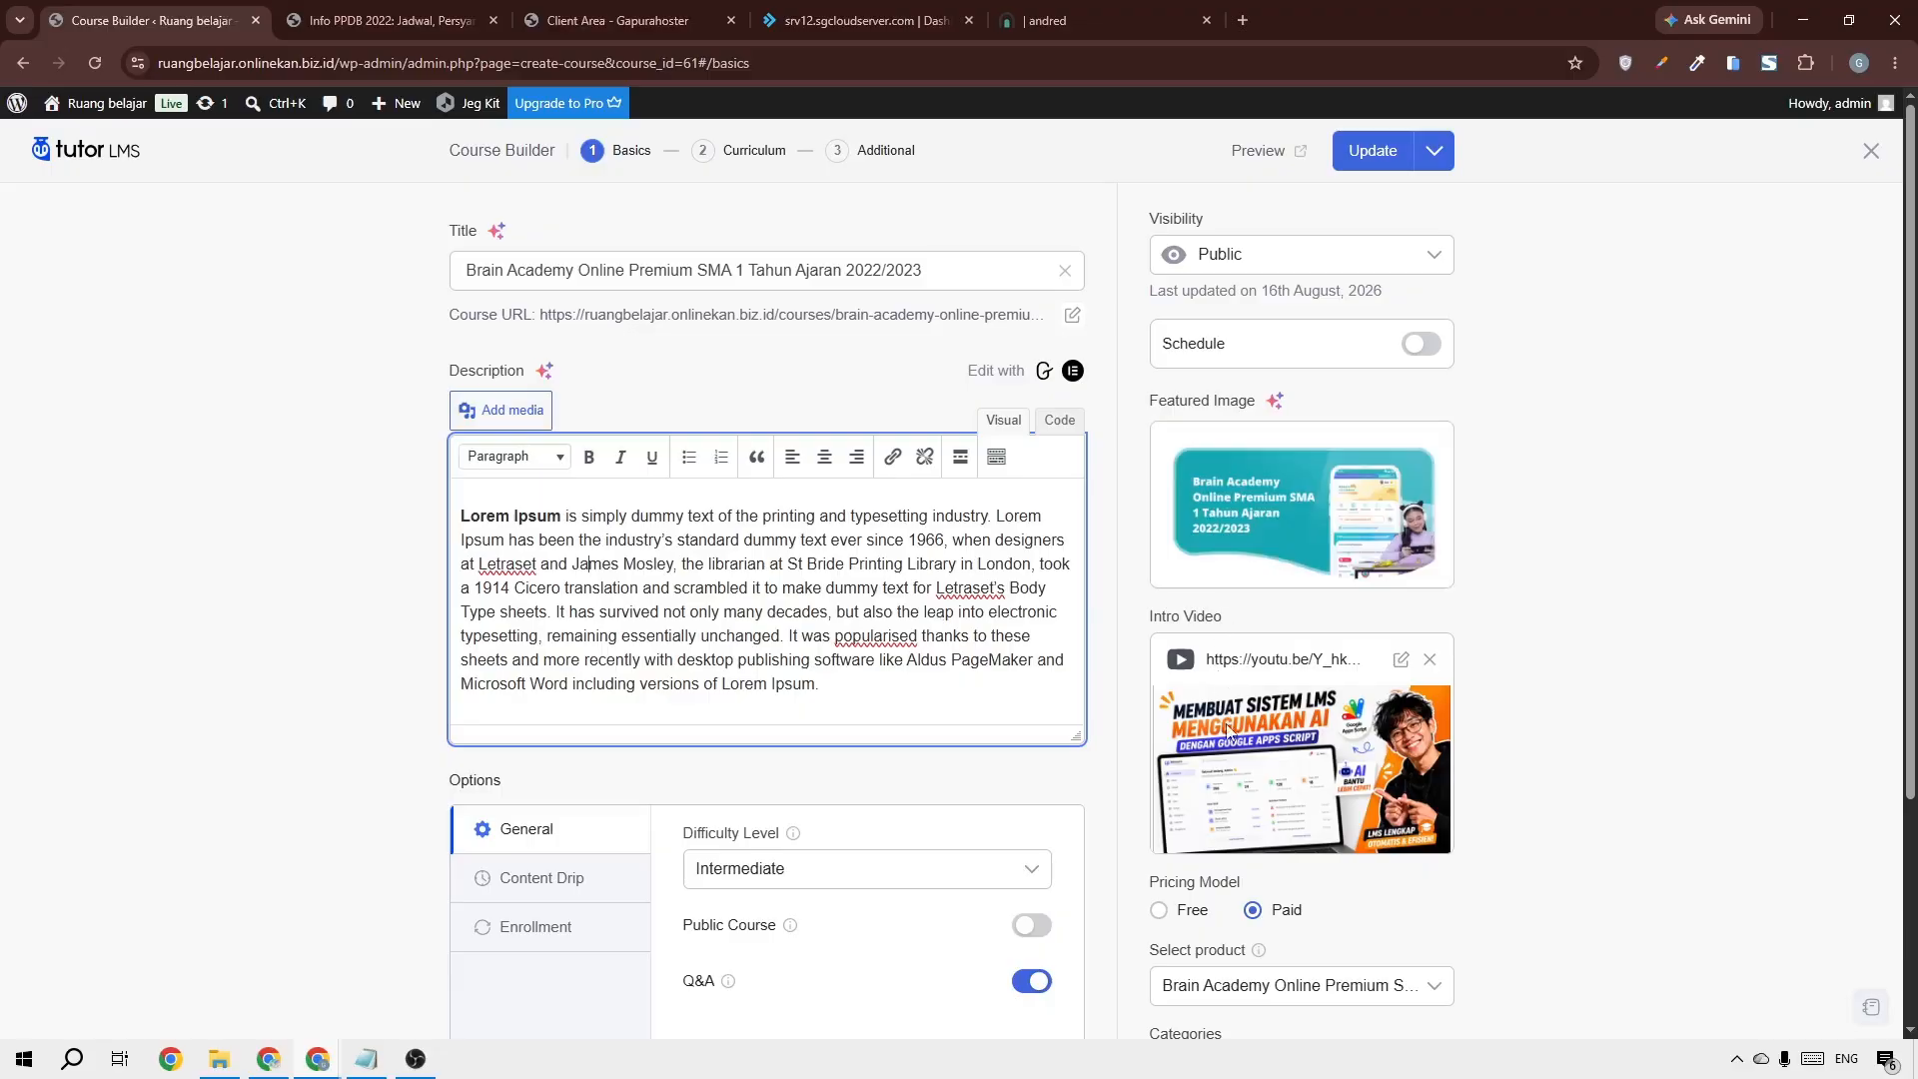
Scroll through the Basics page, then move on to the Curriculum step
scroll(1914, 792, down, 2)
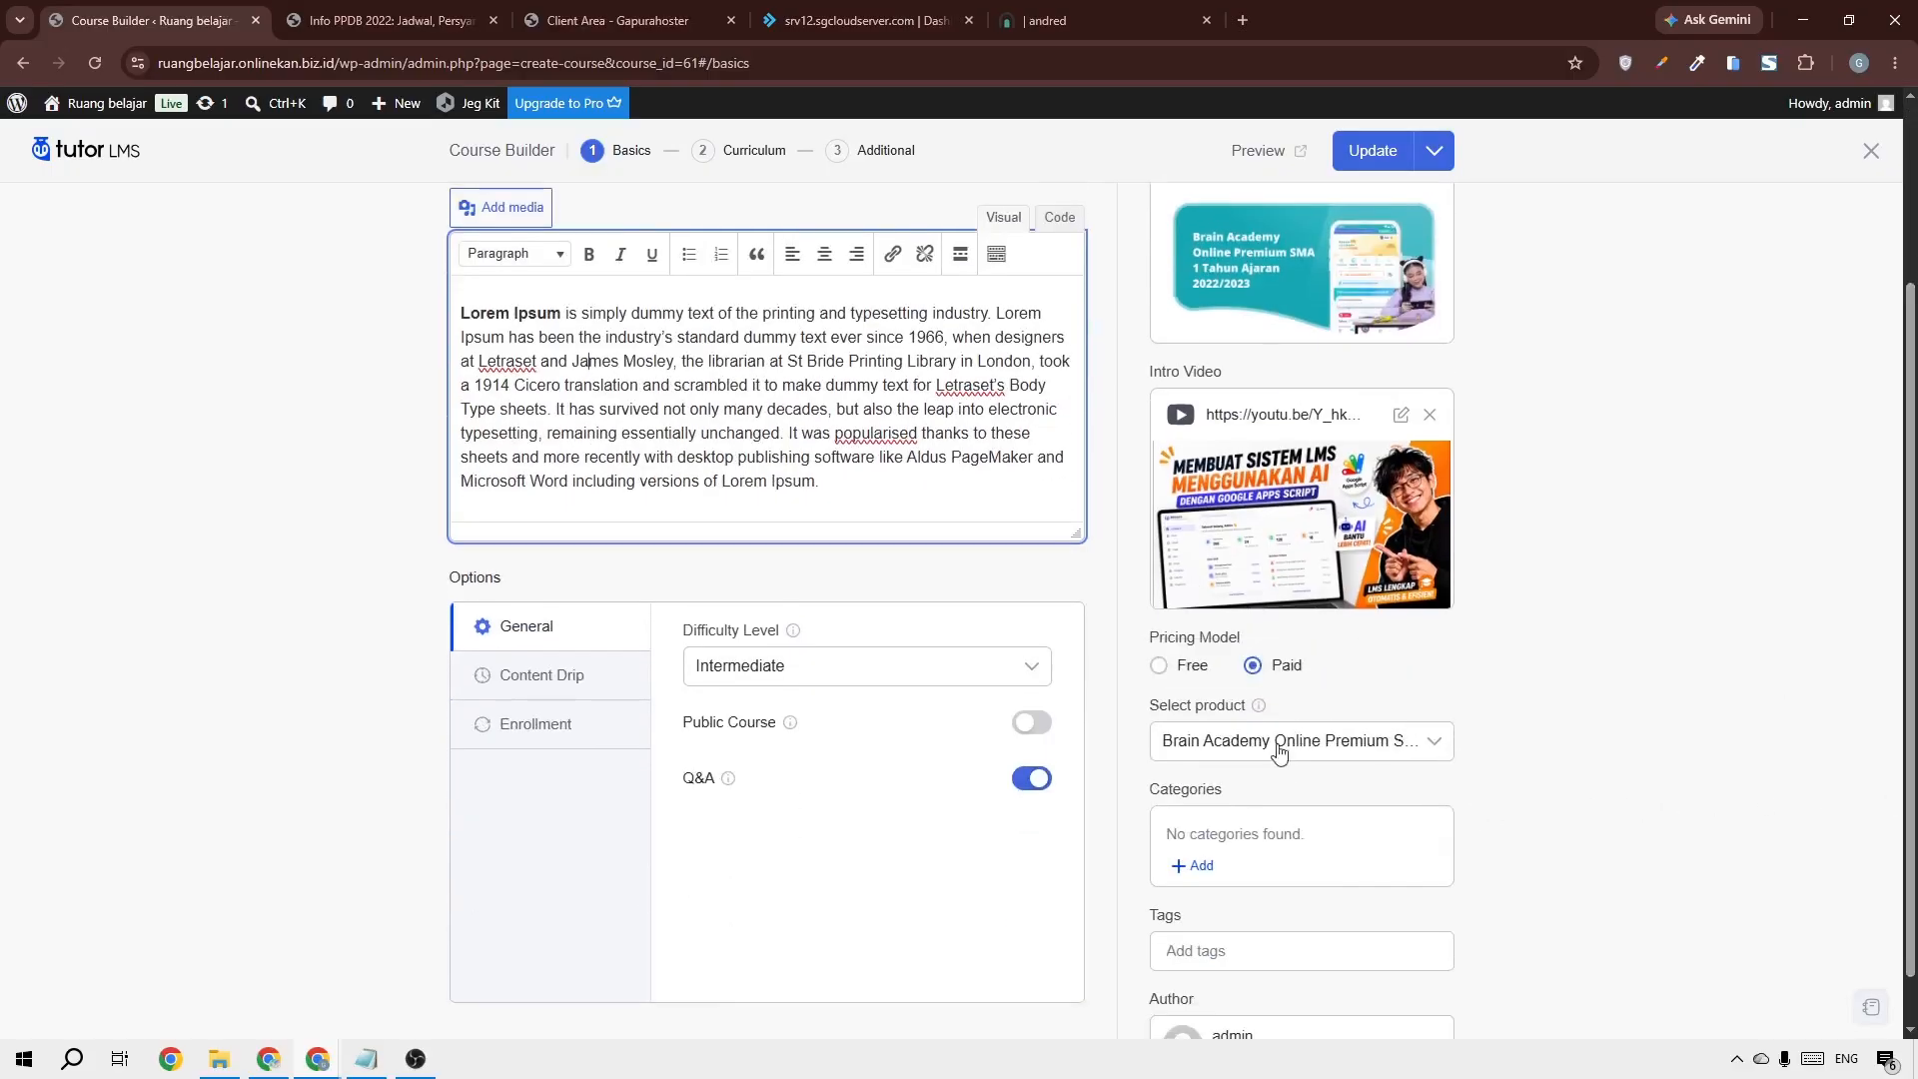
drag(1912, 701, 1903, 661)
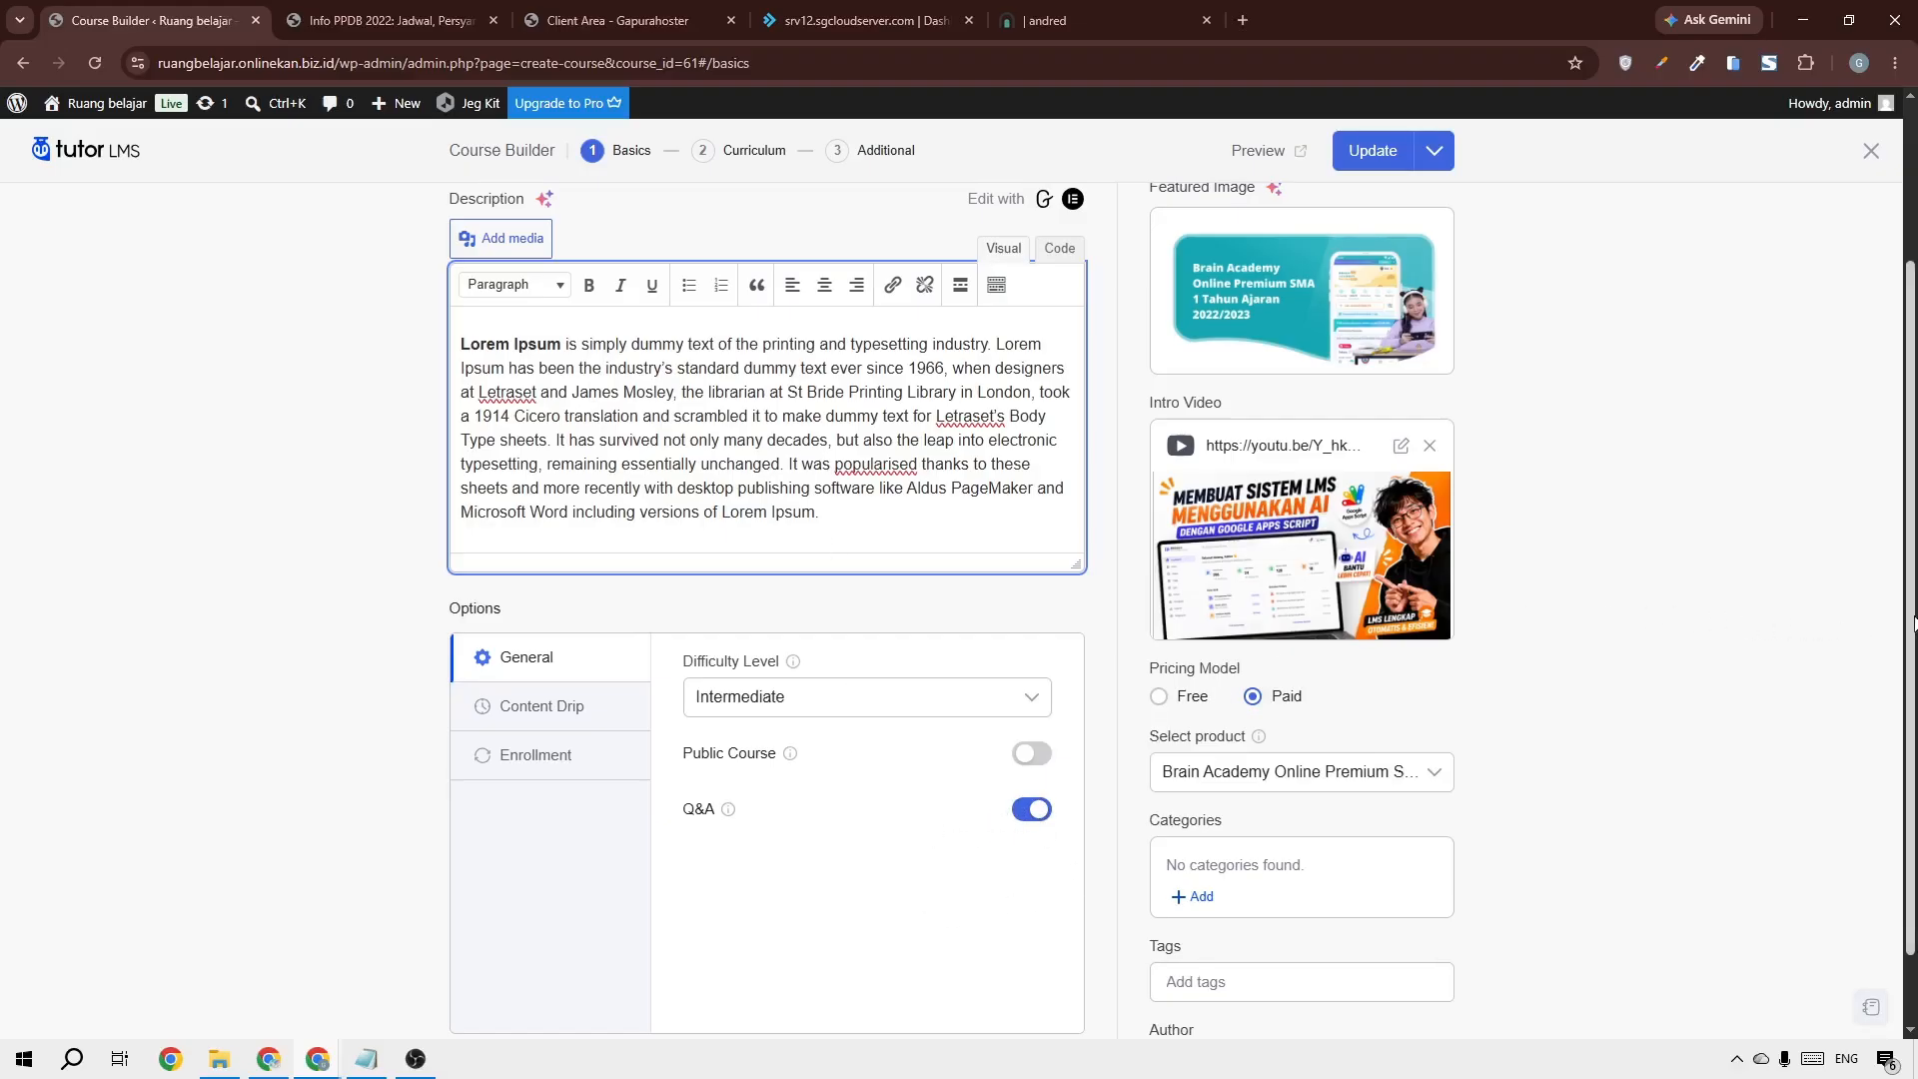
scroll(1808, 627, up, 1)
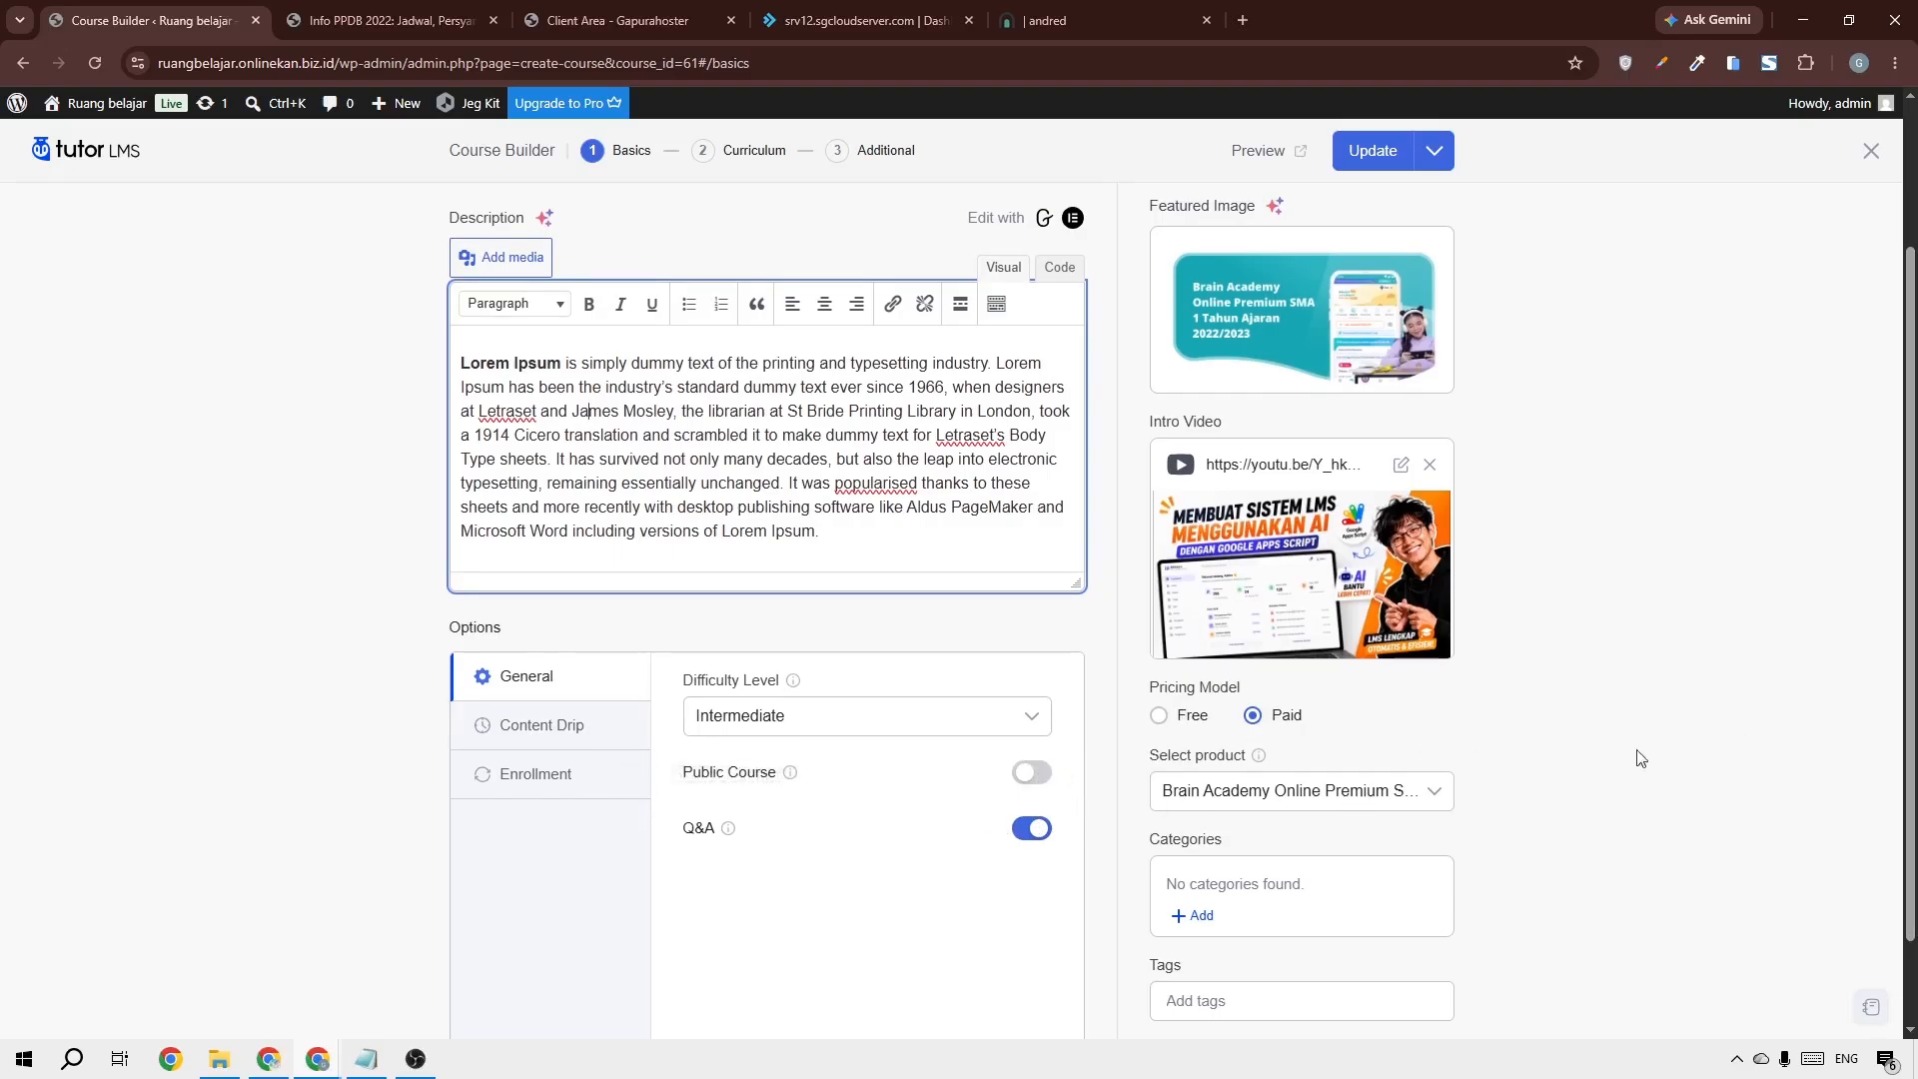
scroll(1638, 759, up, 2)
click(739, 158)
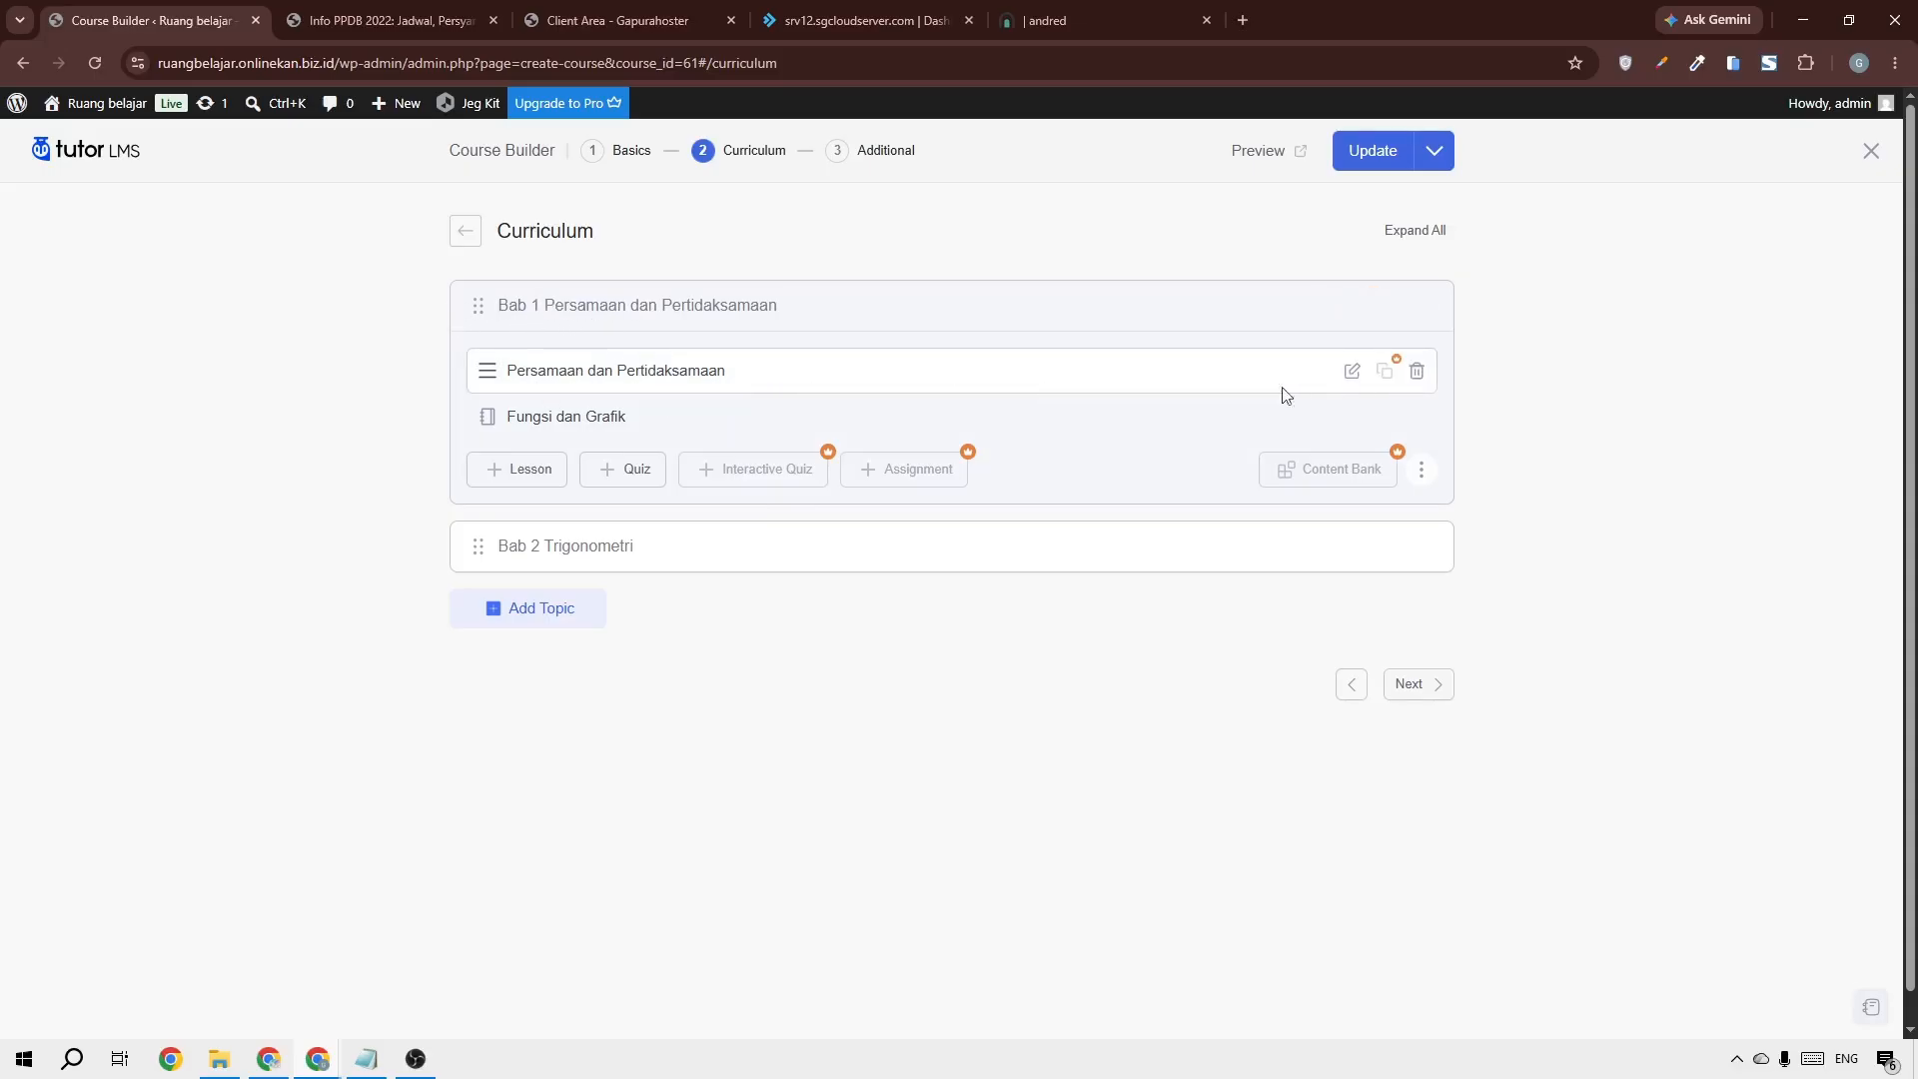
Inspect the Persamaan dan Pertidaksamaan lesson's name and video playback time, then close it
click(1352, 373)
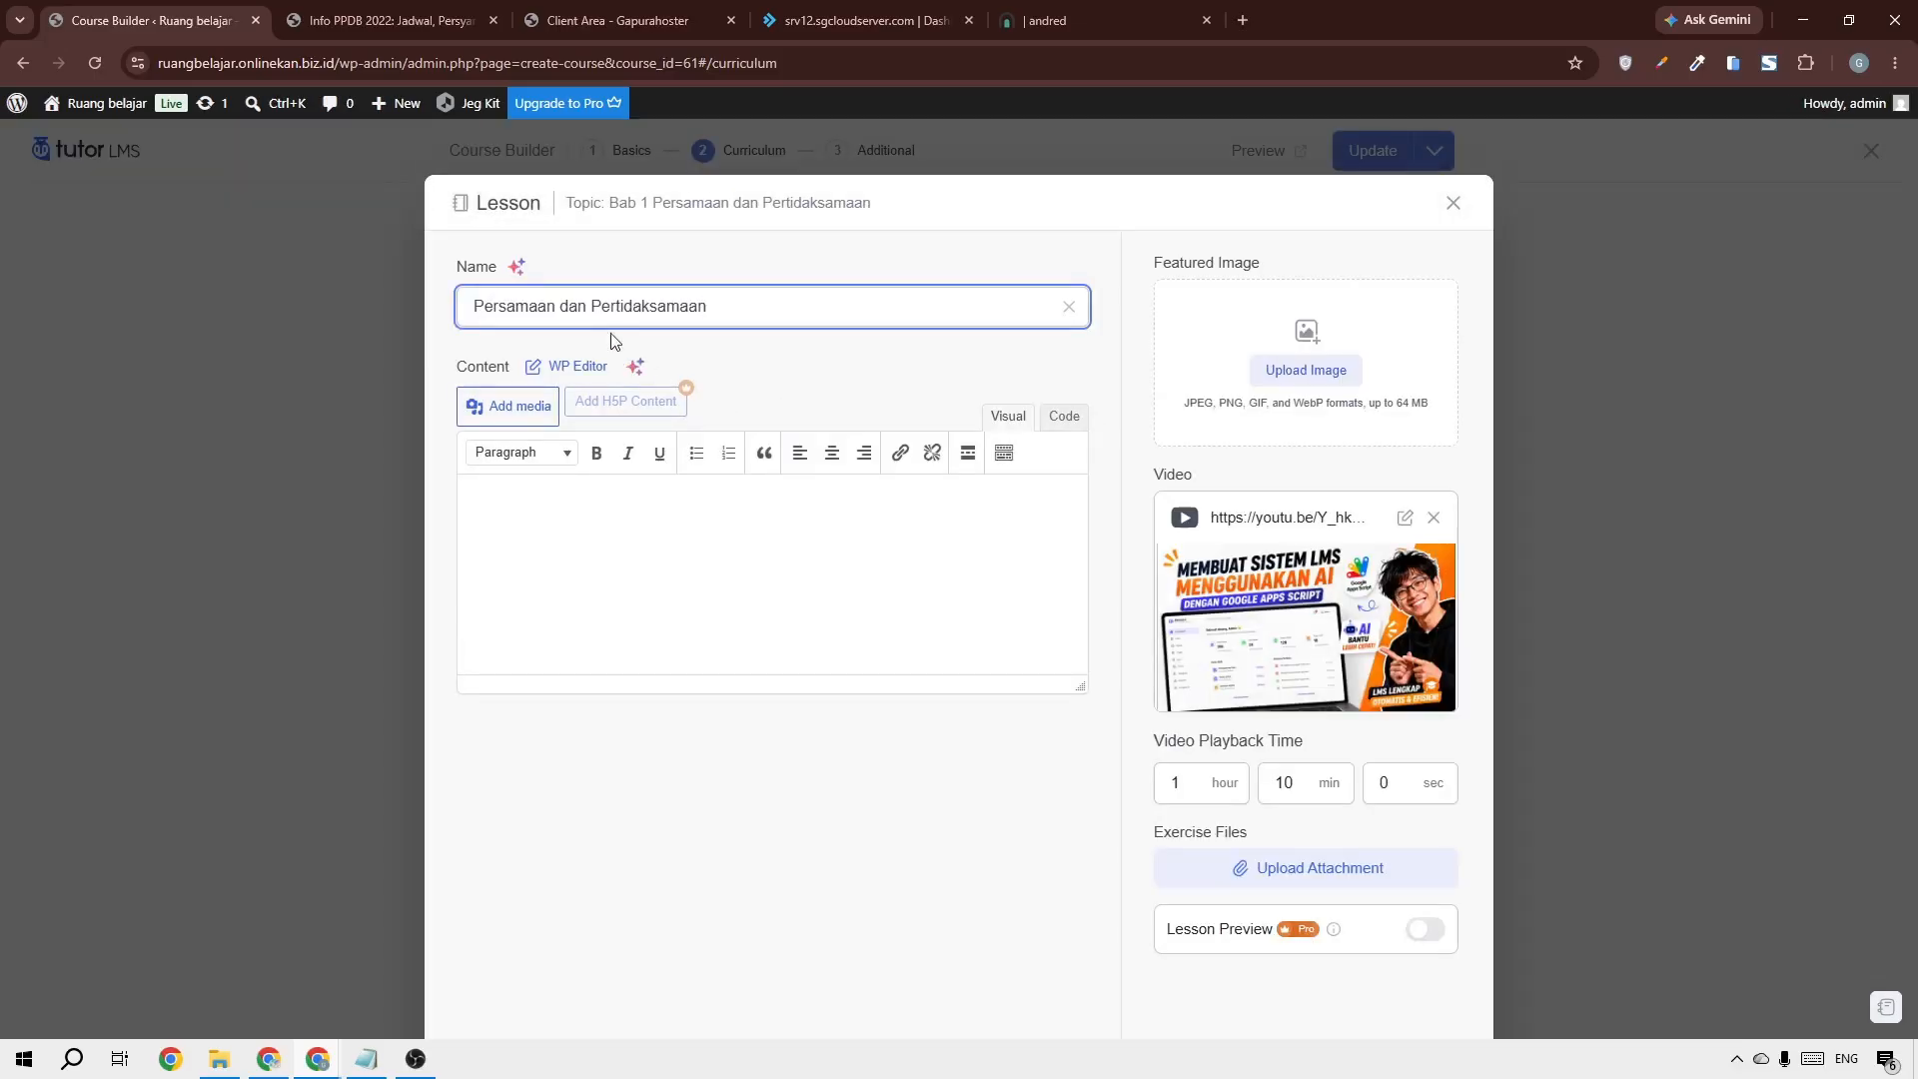
drag(748, 308, 467, 308)
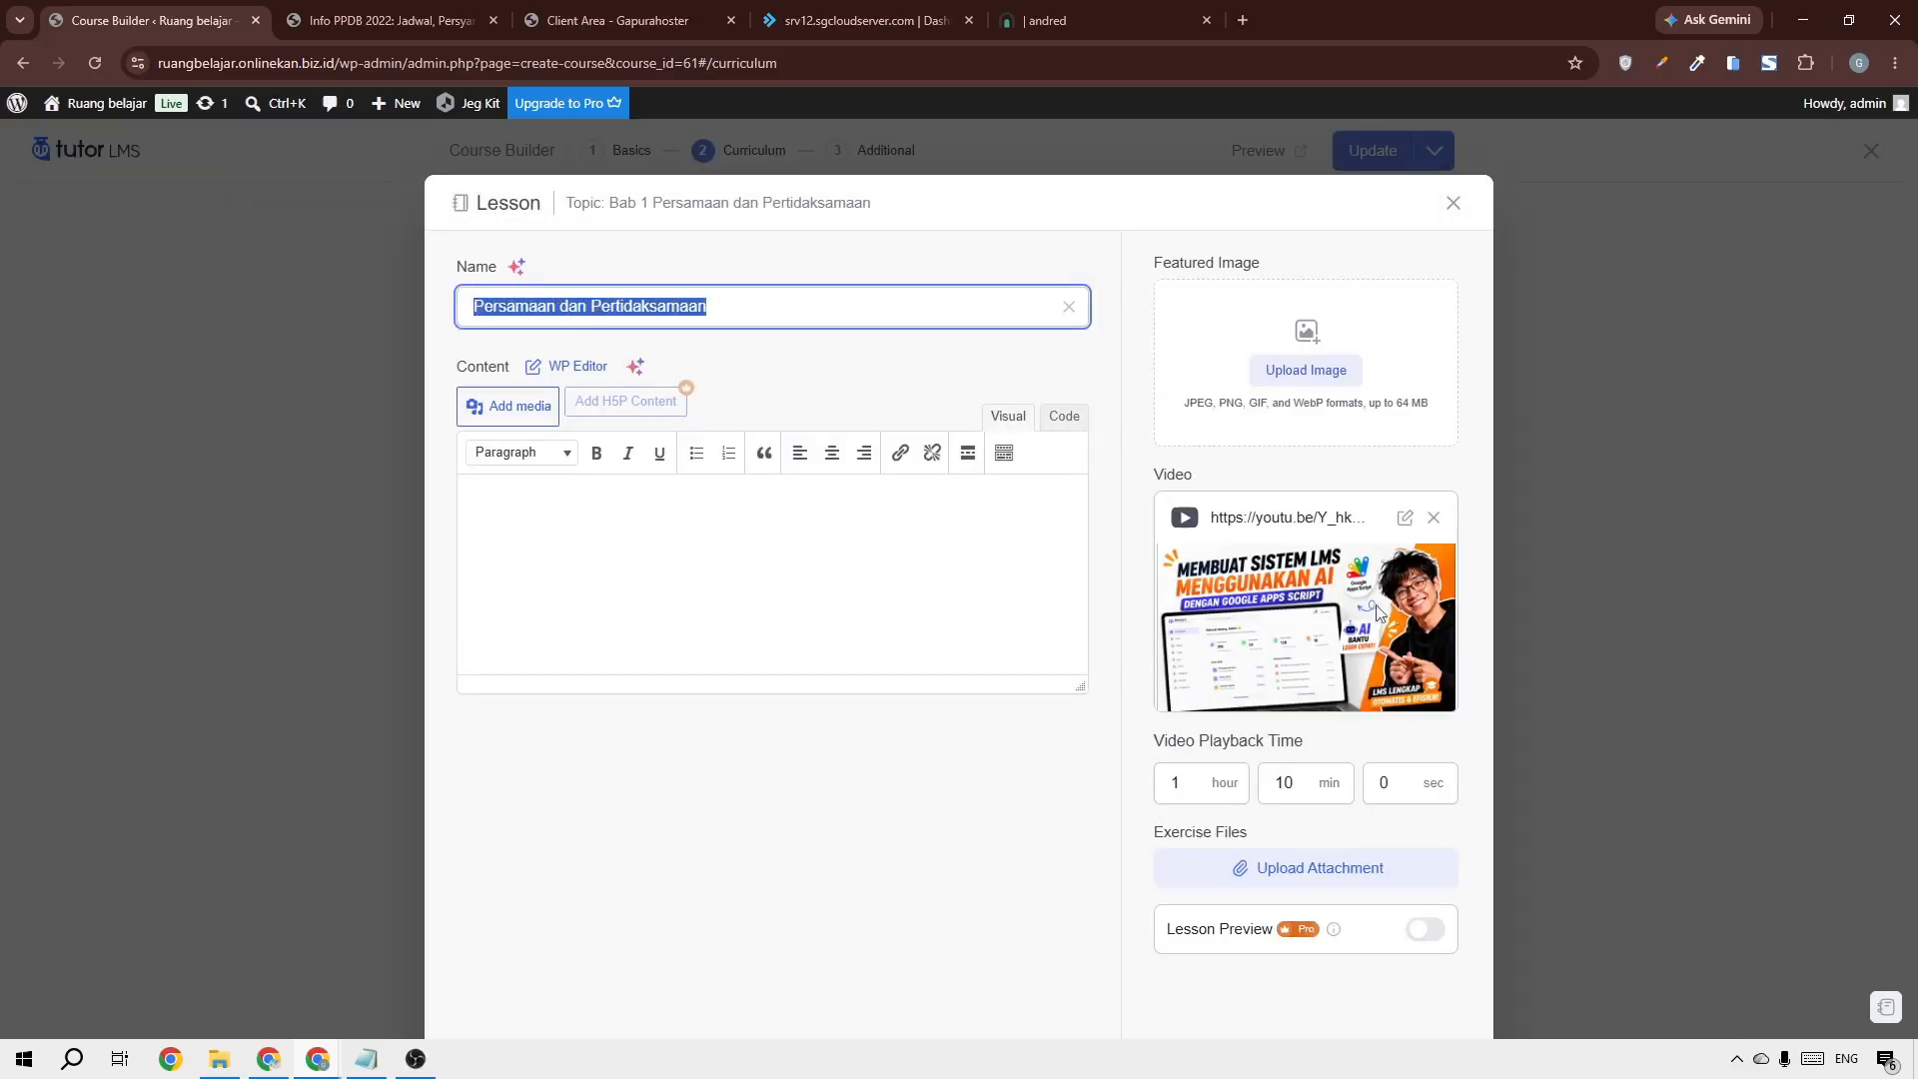
click(1197, 787)
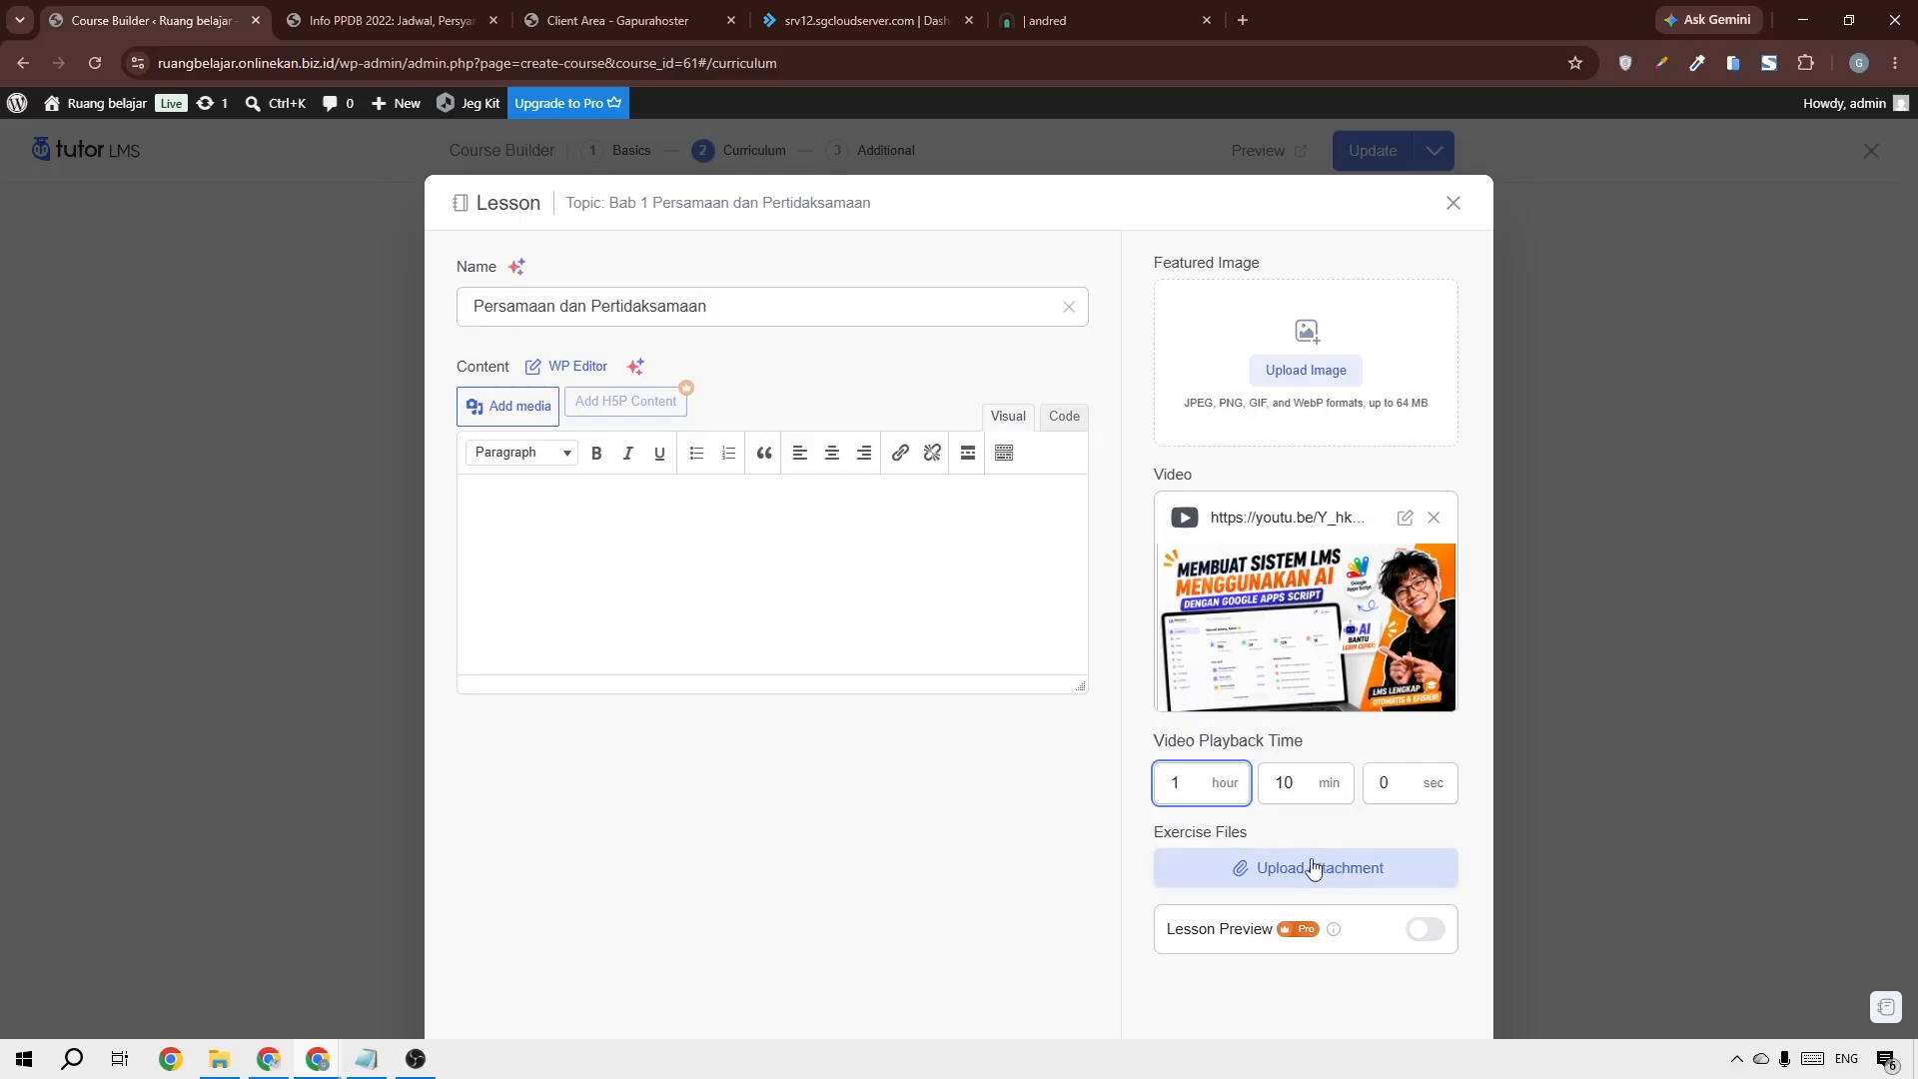
click(1452, 205)
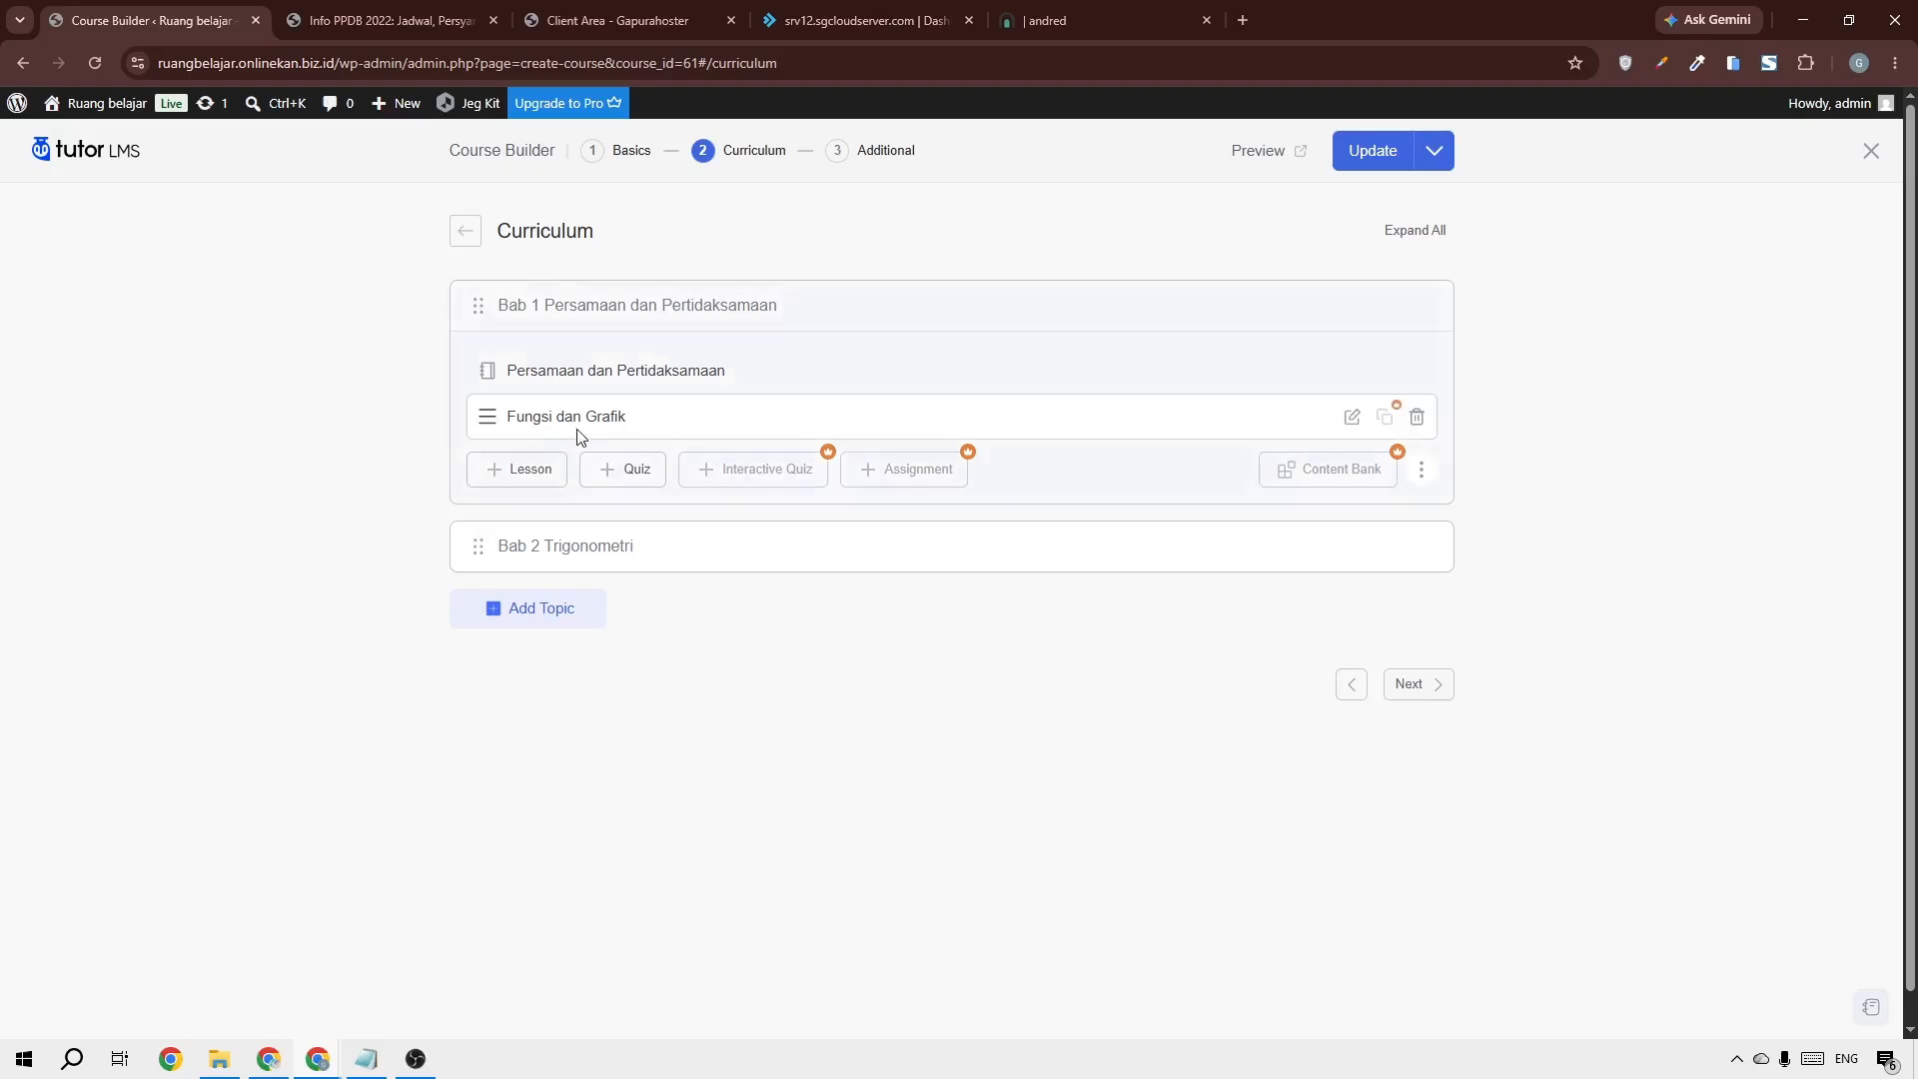
Expand Bab 2 Trigonometri and review the Trigonometri and Persamaan dan Pertidaksamaan lessons without changes
click(570, 558)
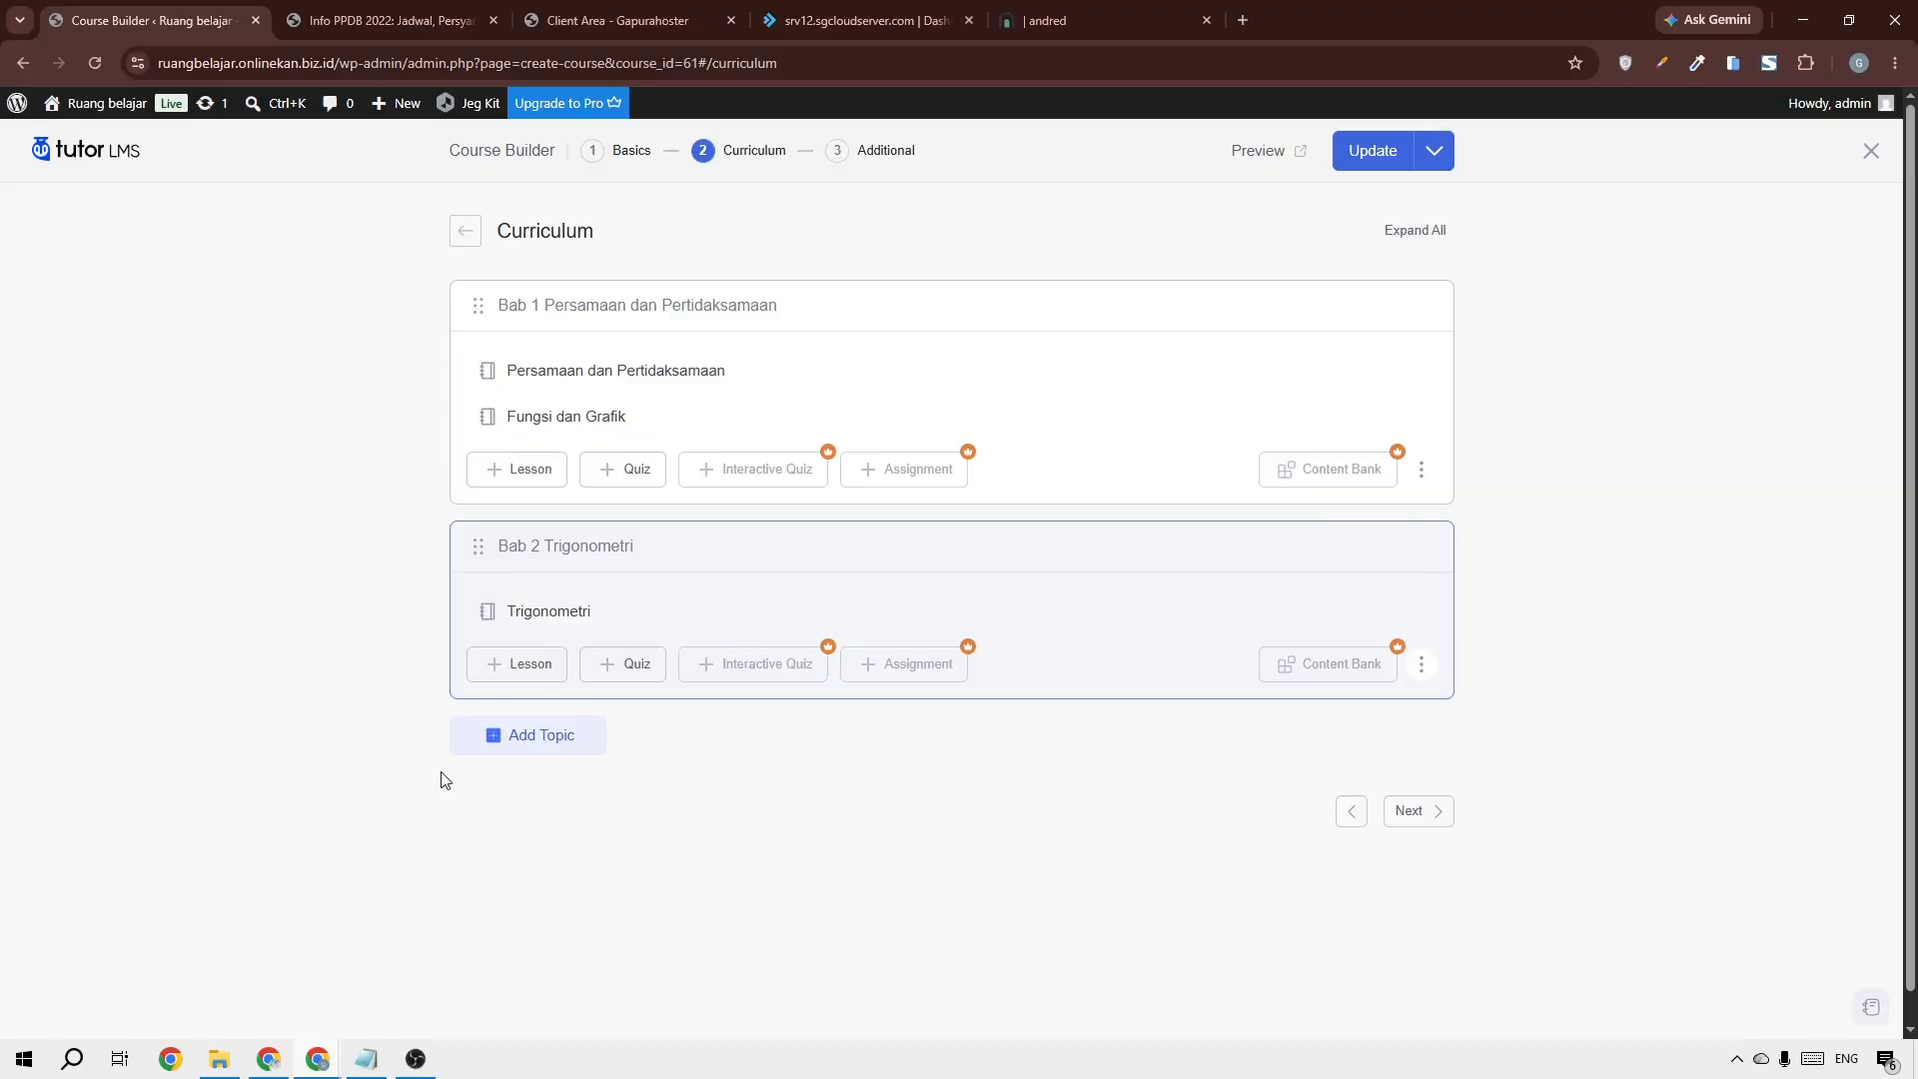
click(535, 615)
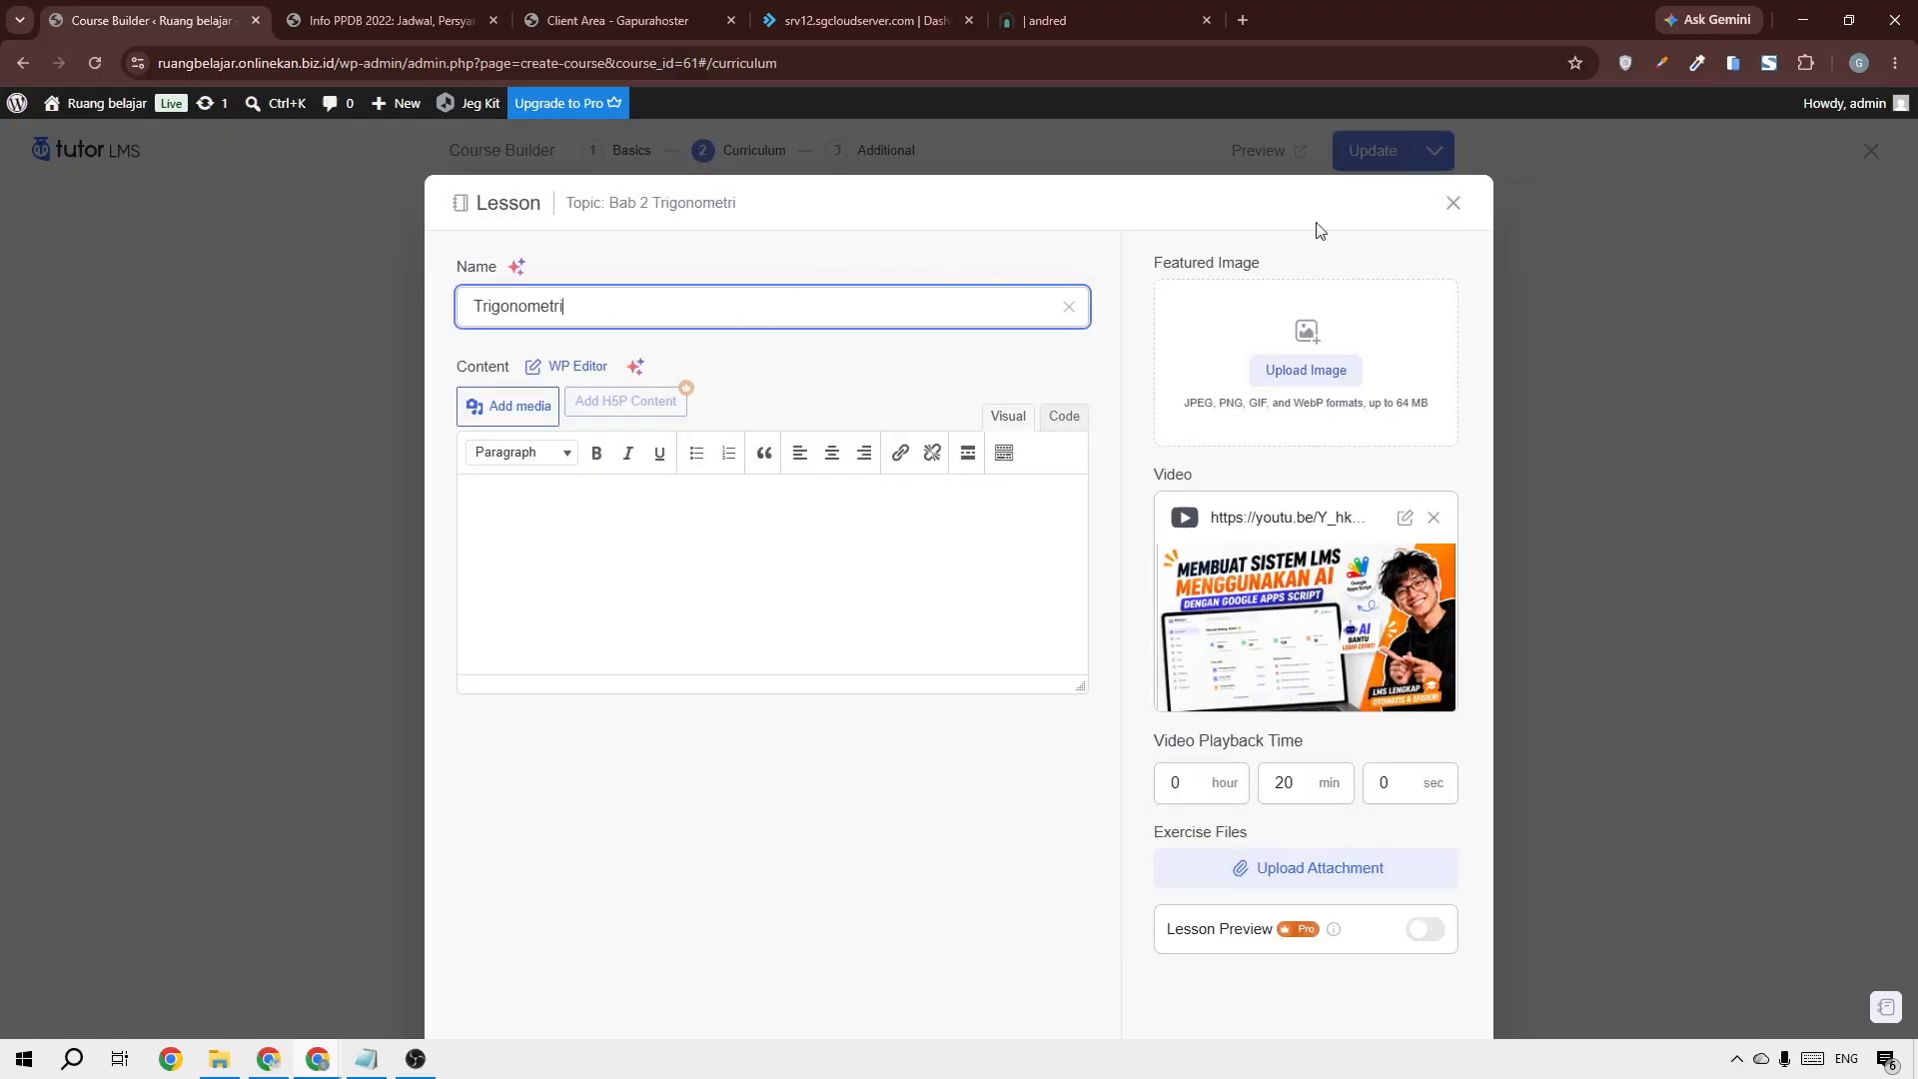
click(1452, 203)
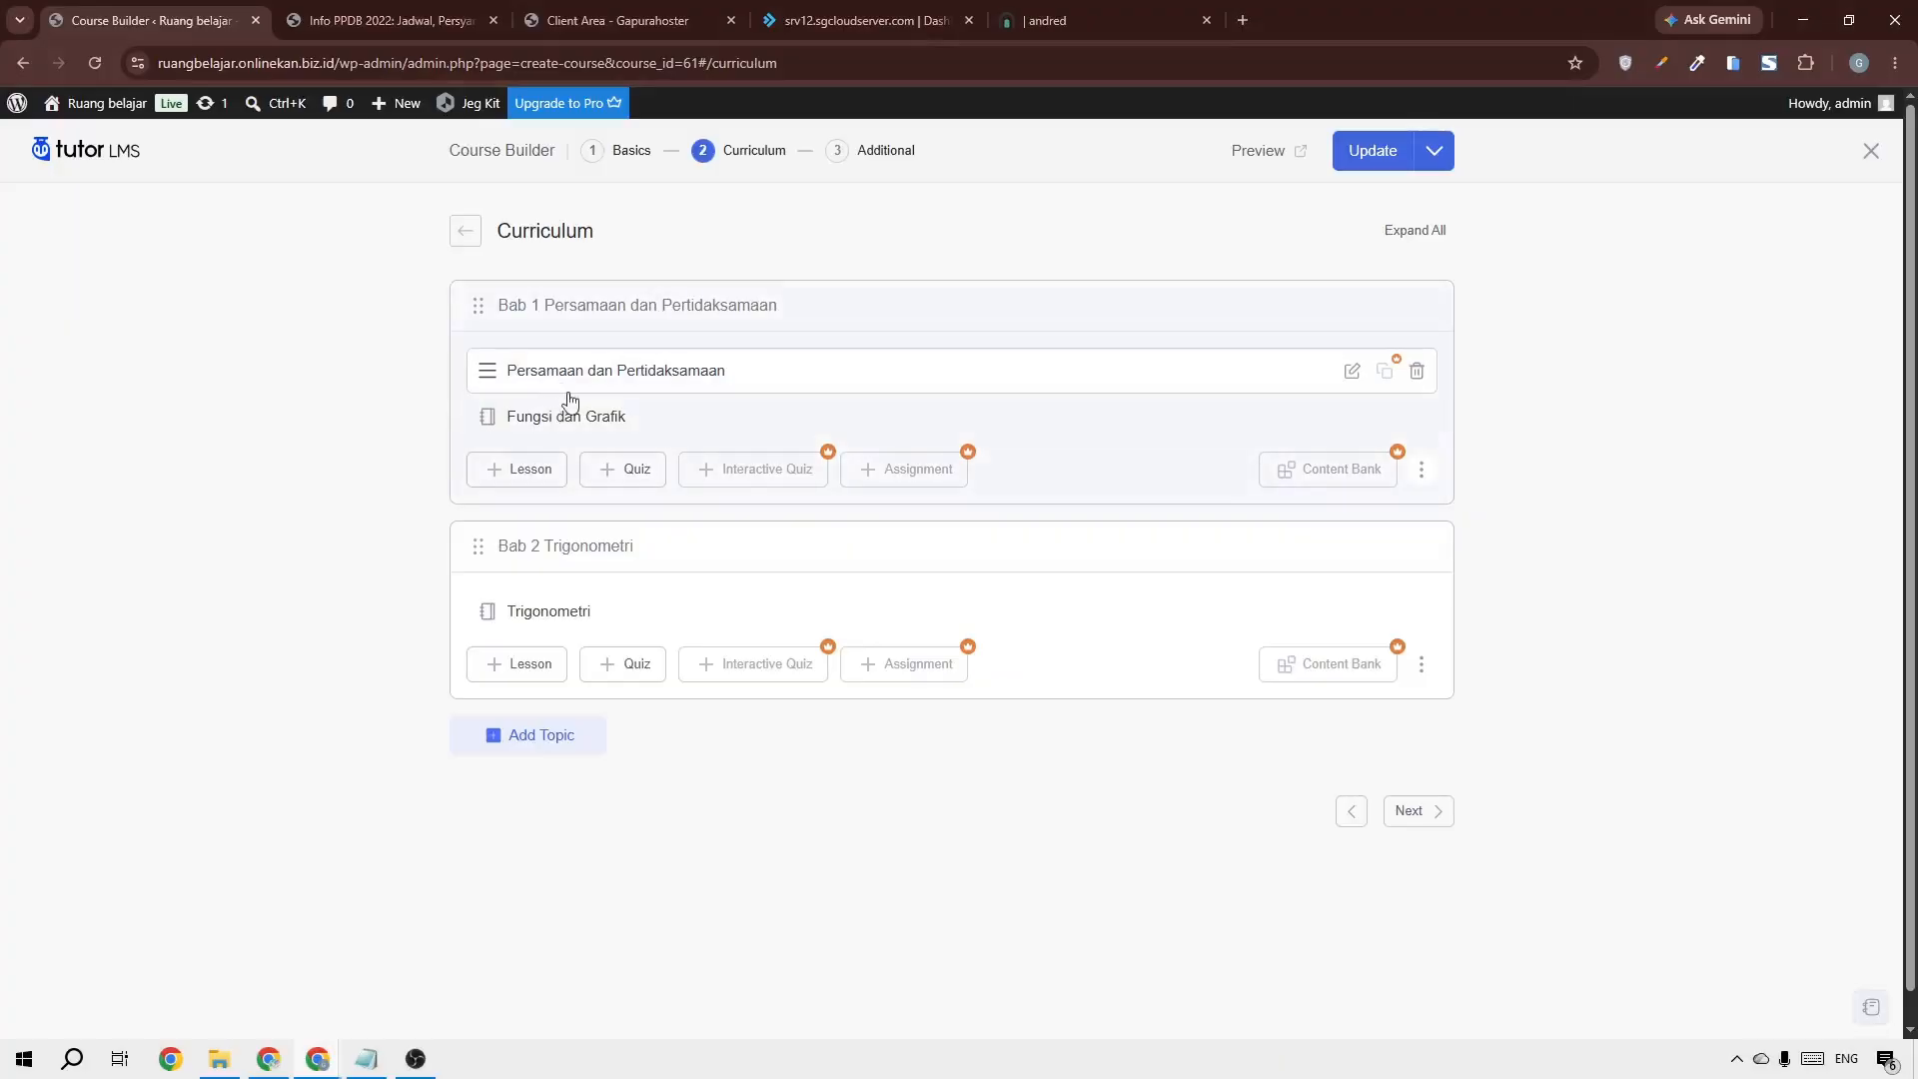
click(546, 377)
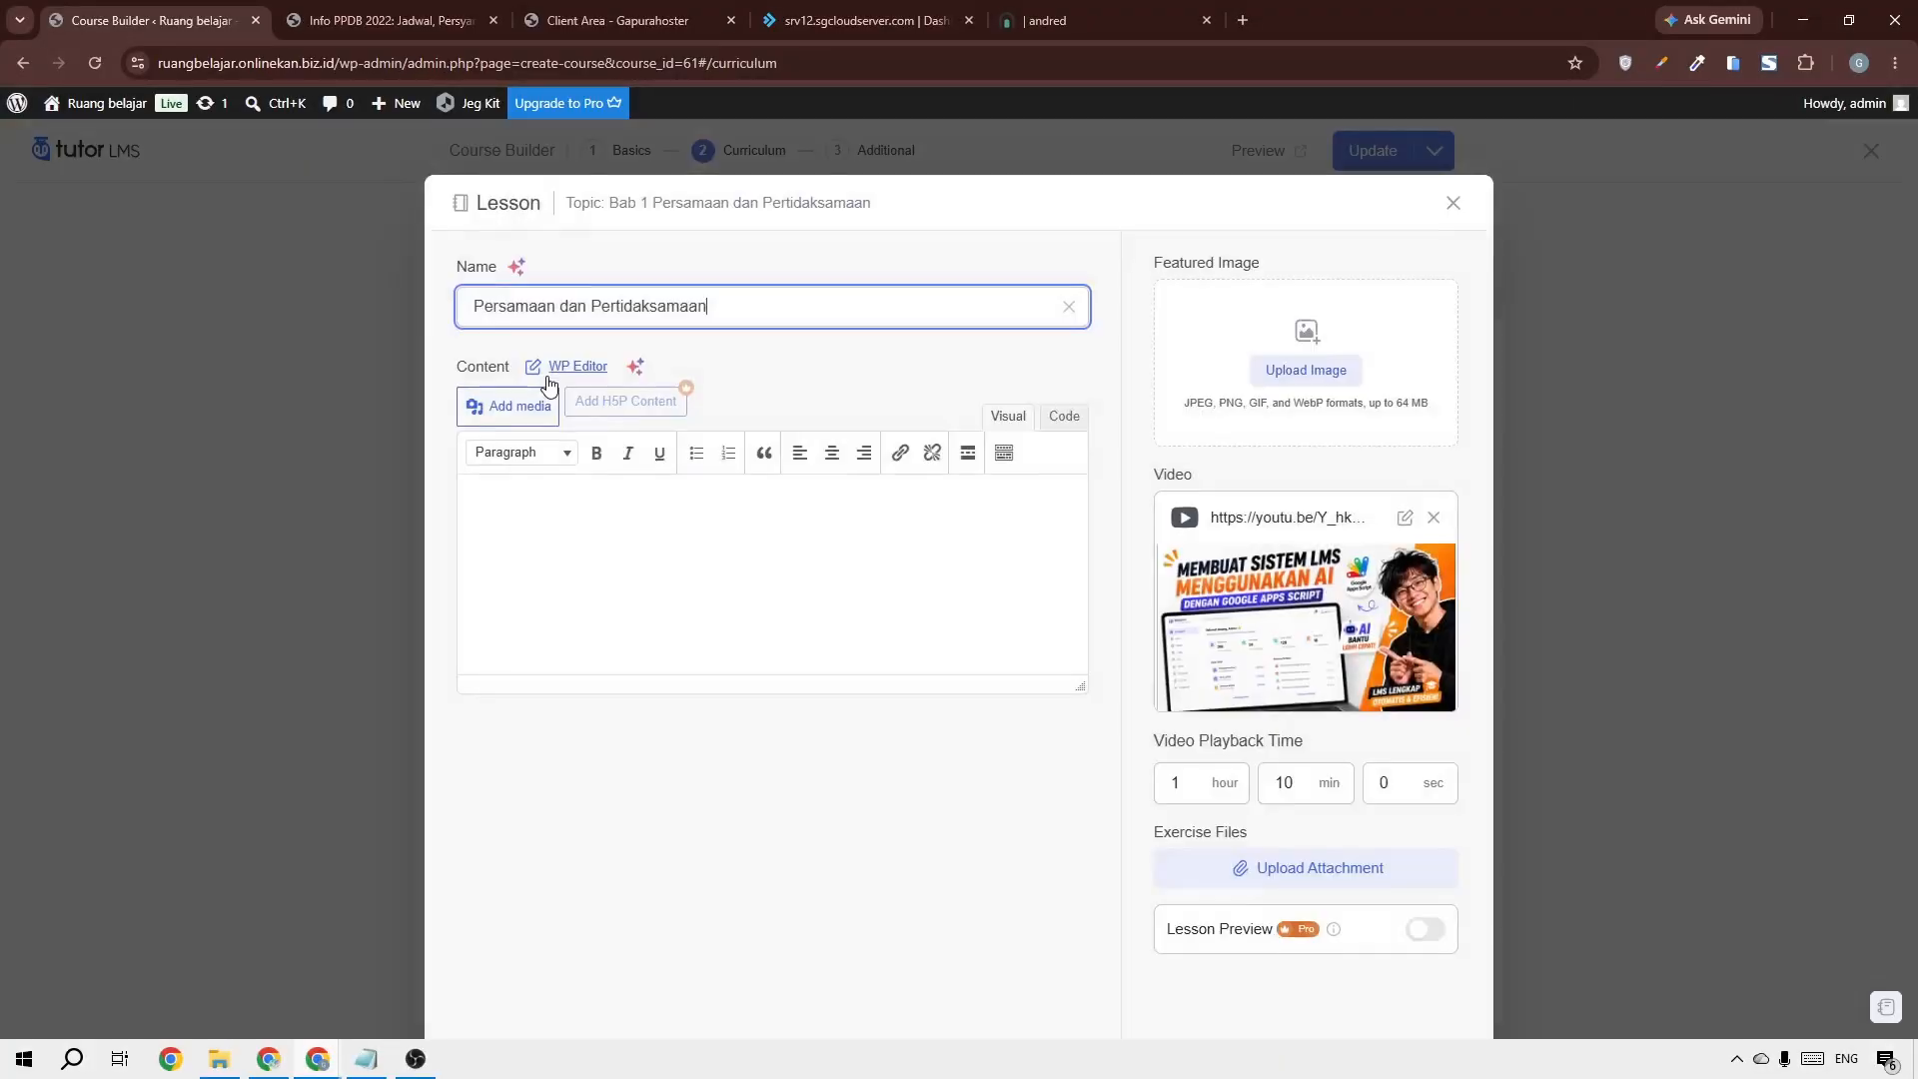
click(1453, 202)
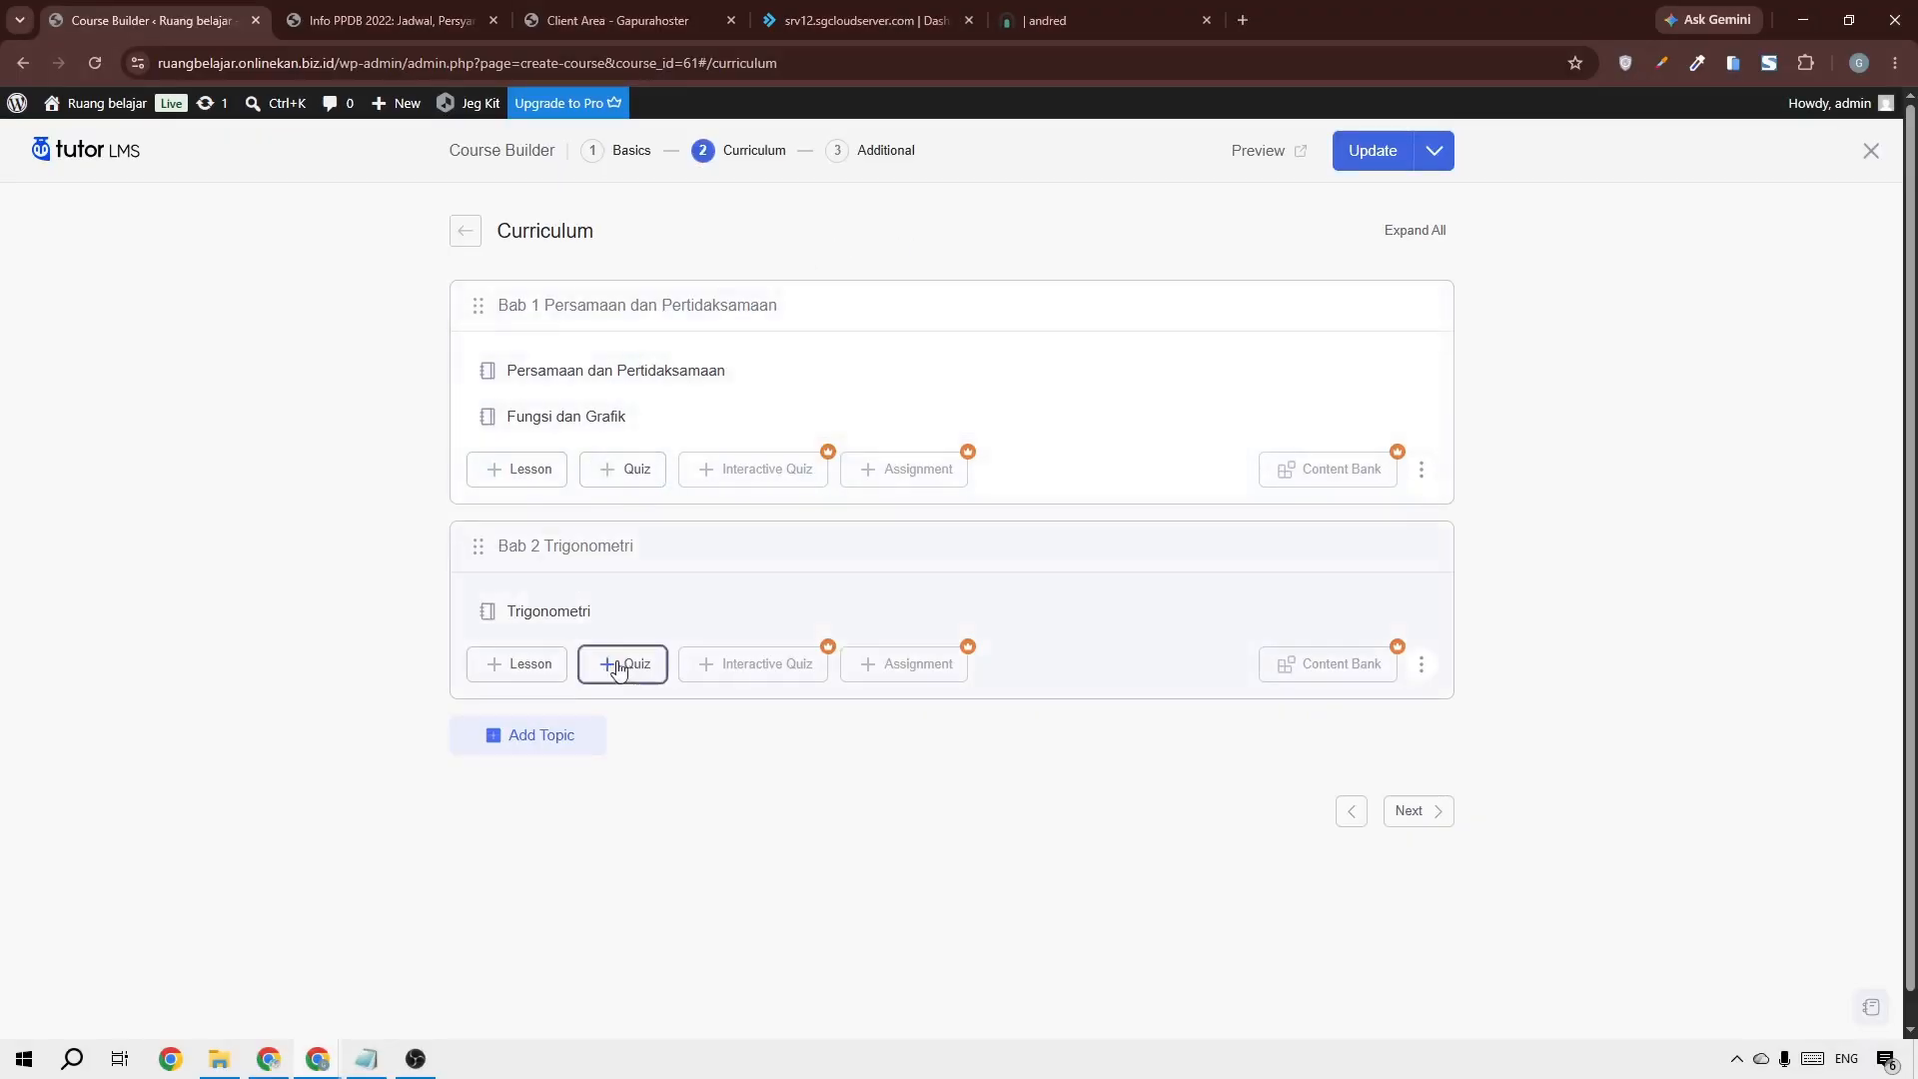
Back out of the Course Builder and reopen a course from the Tutor LMS Courses list
click(23, 64)
click(23, 64)
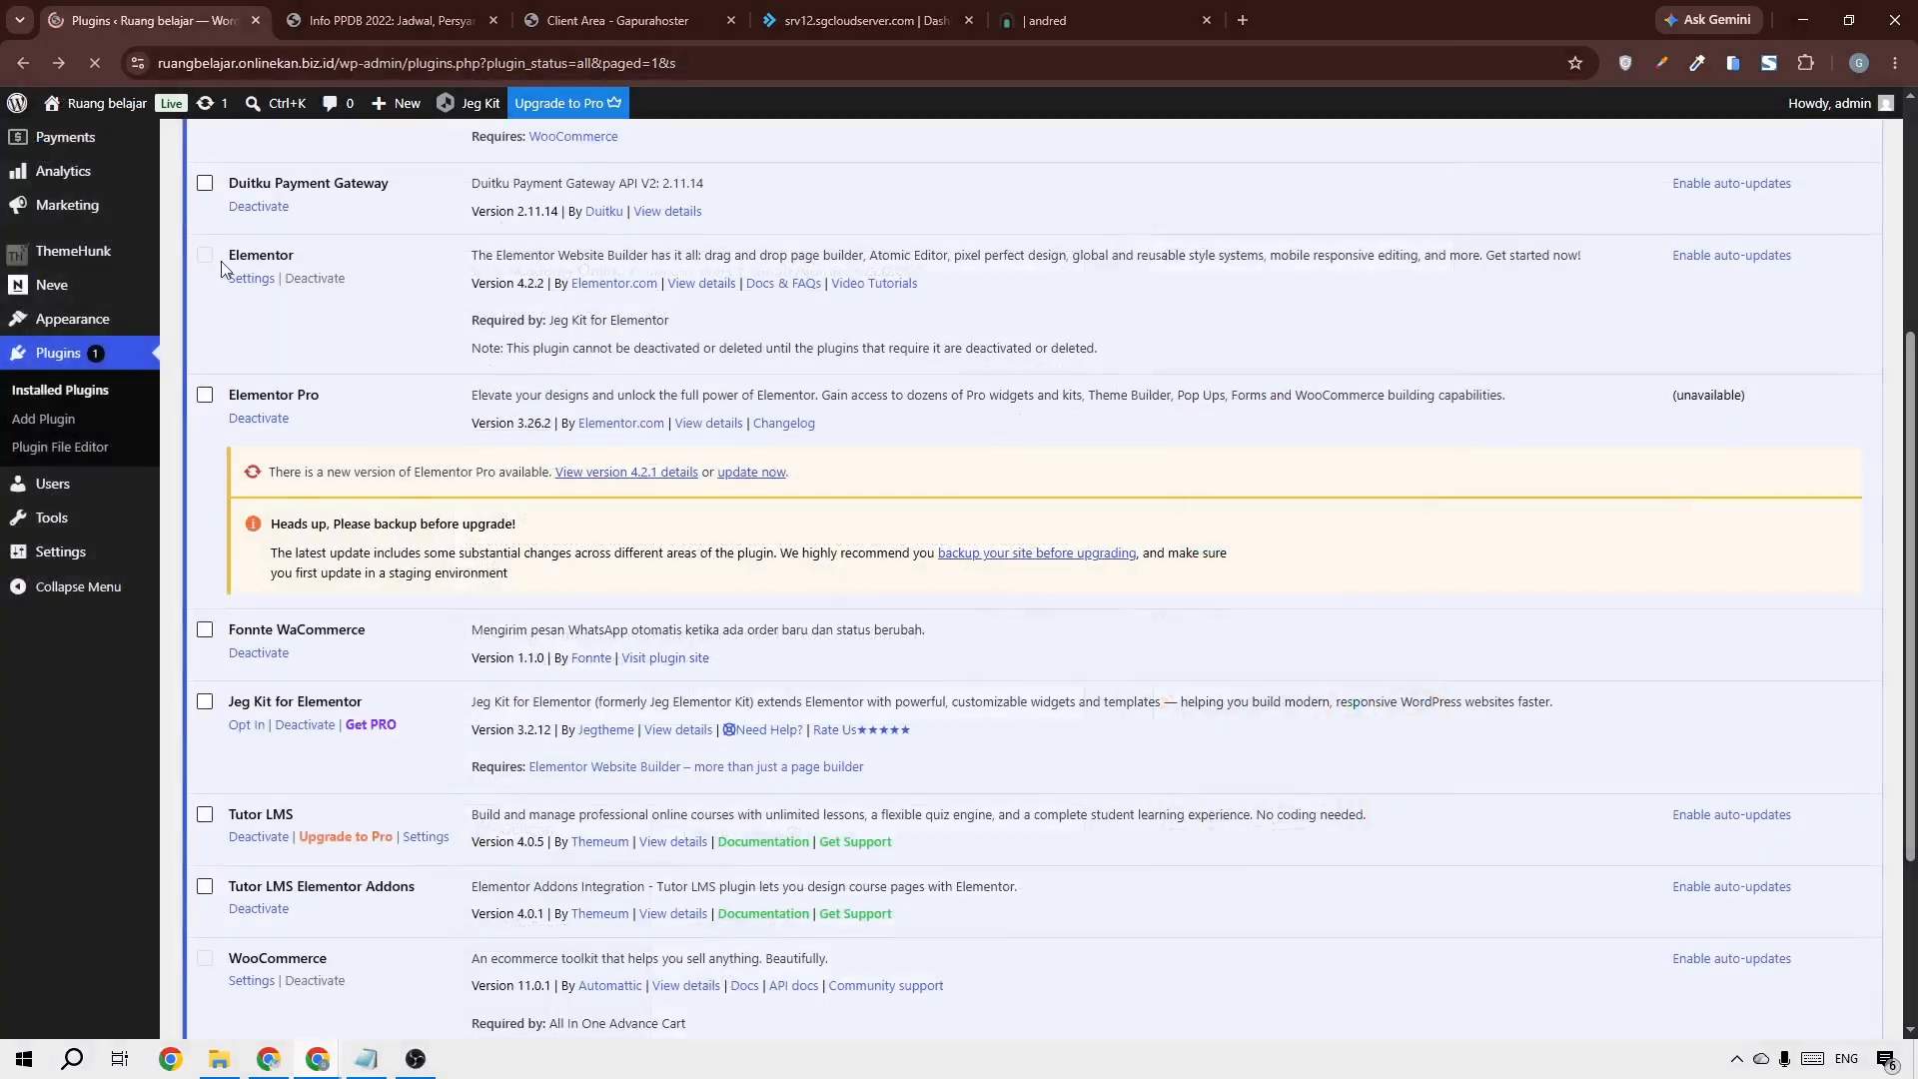
drag(1909, 518, 1888, 302)
mouse_move(100, 182)
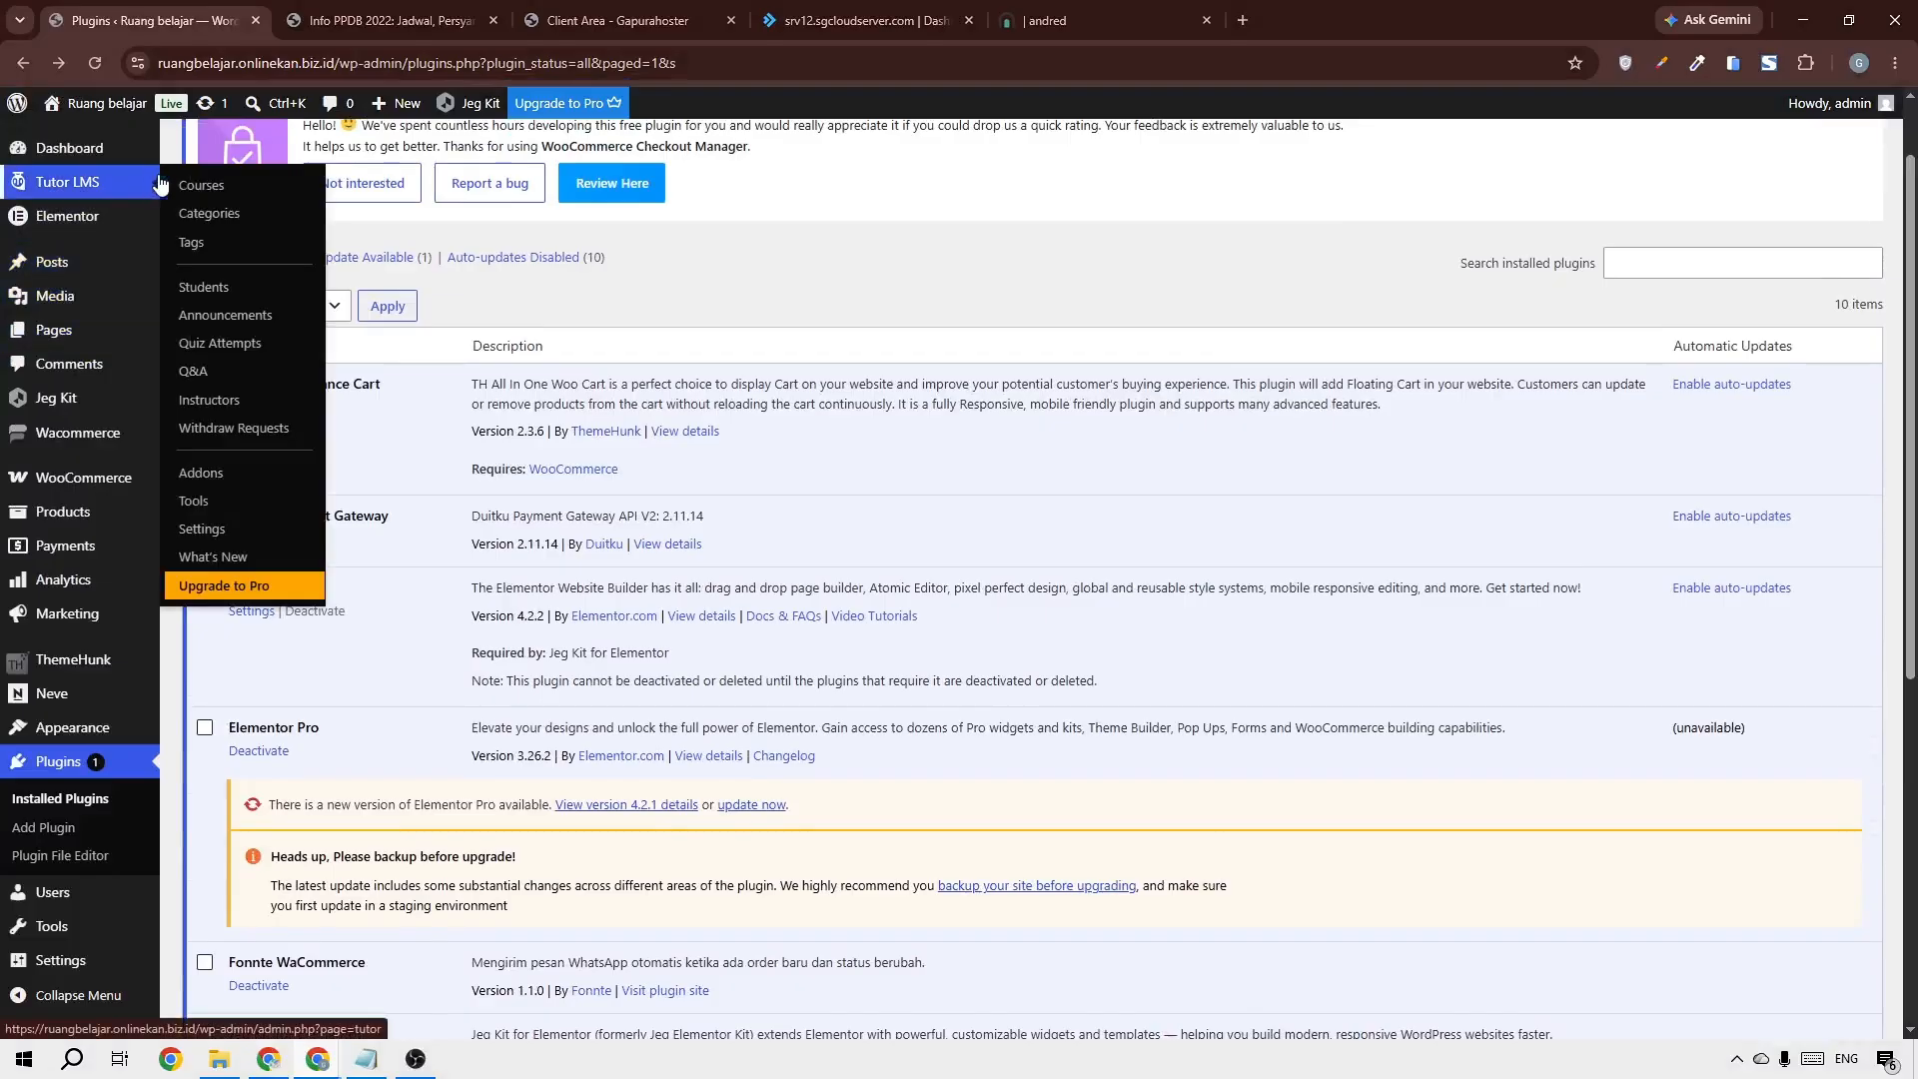
click(208, 188)
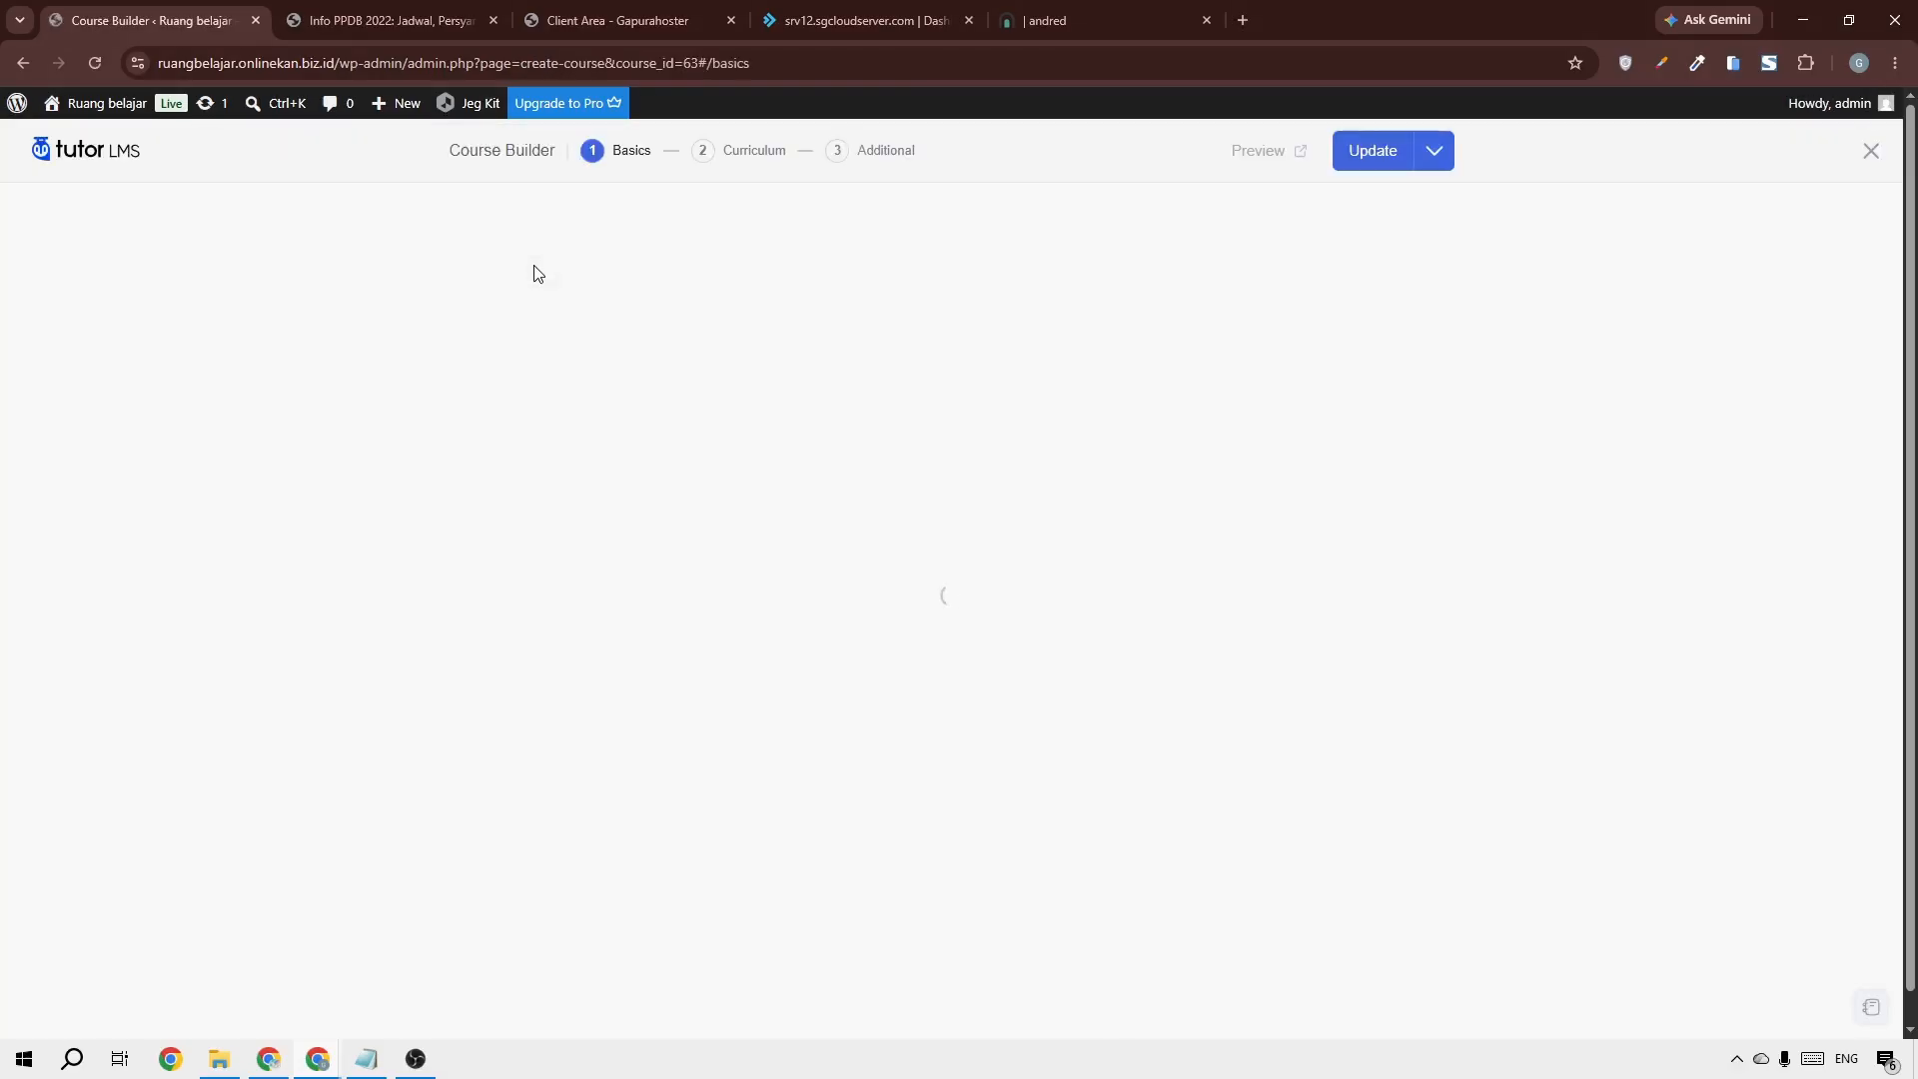
From the Curriculum, open the Ulangan Bab 1 quiz and view the available question types
click(744, 156)
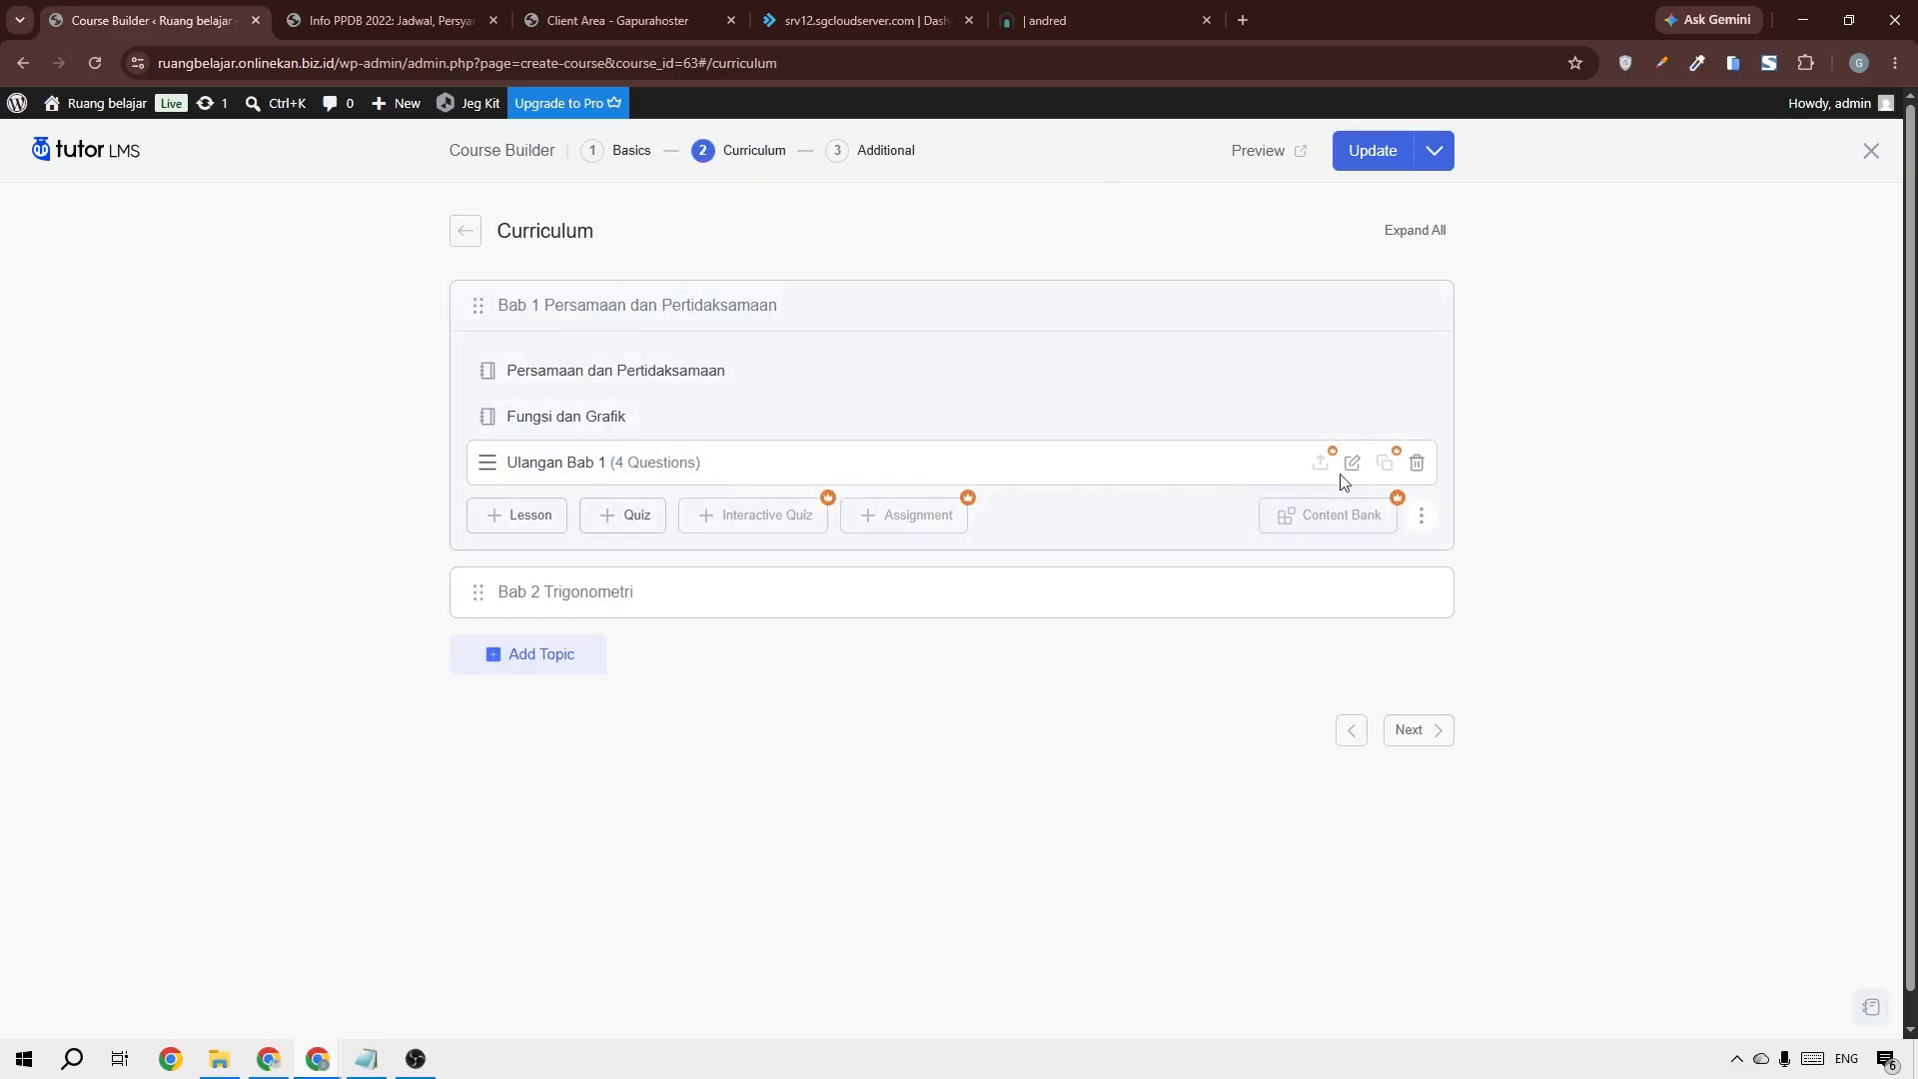
click(1350, 466)
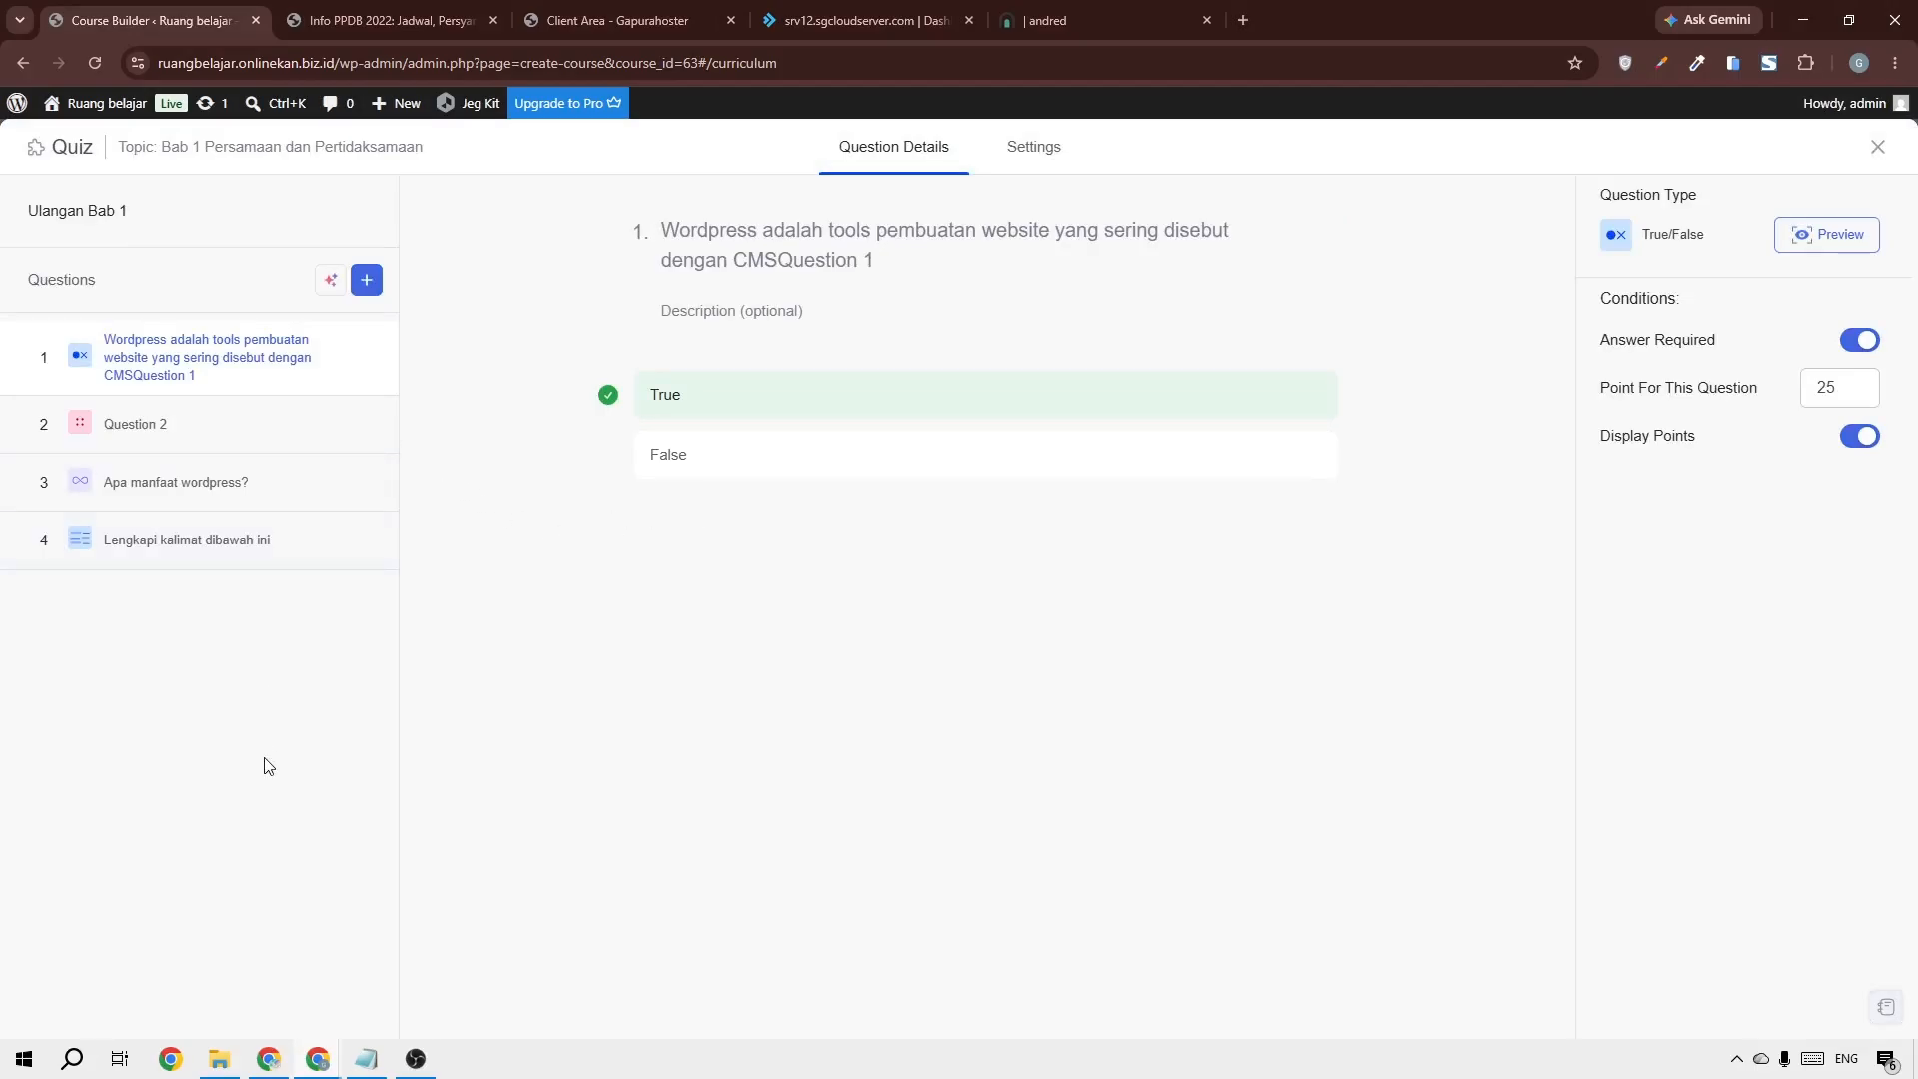
click(368, 281)
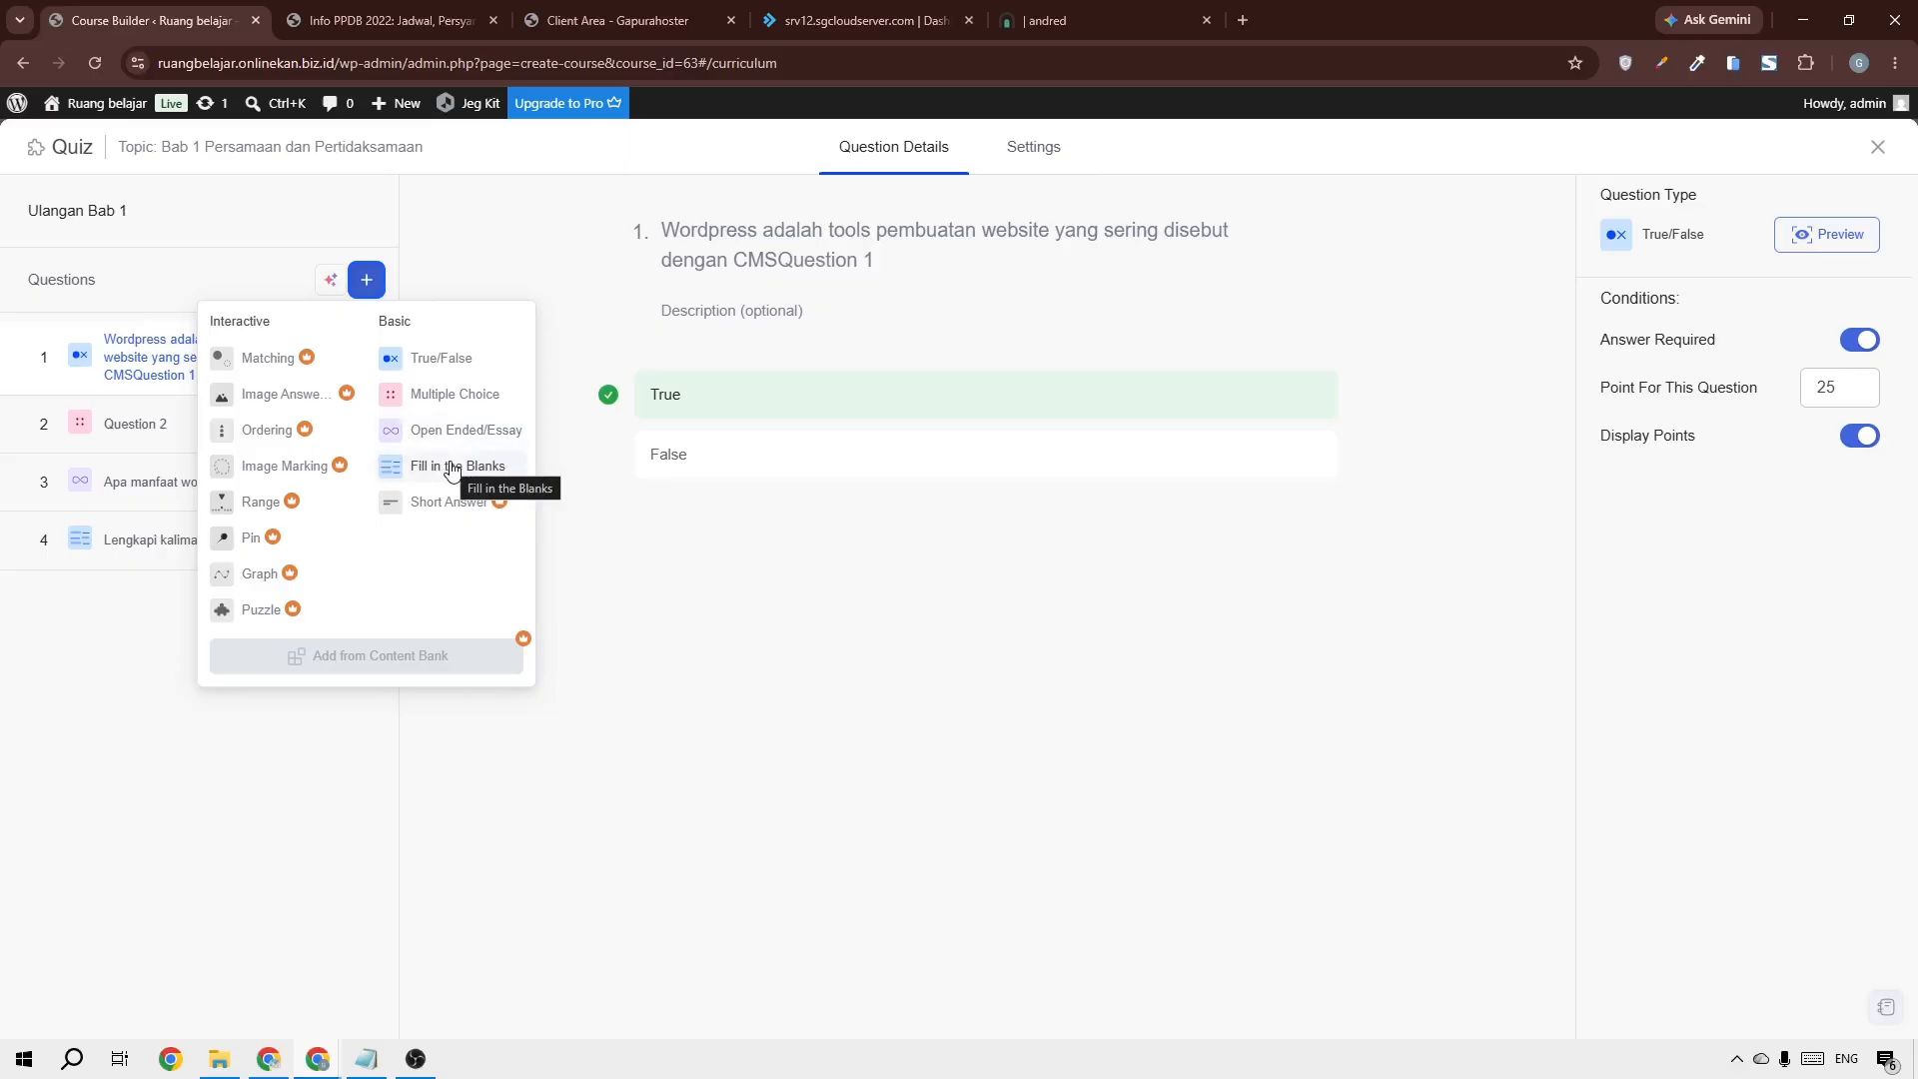
Dismiss the question-type list and review question 1's 25 points and wording
click(38, 658)
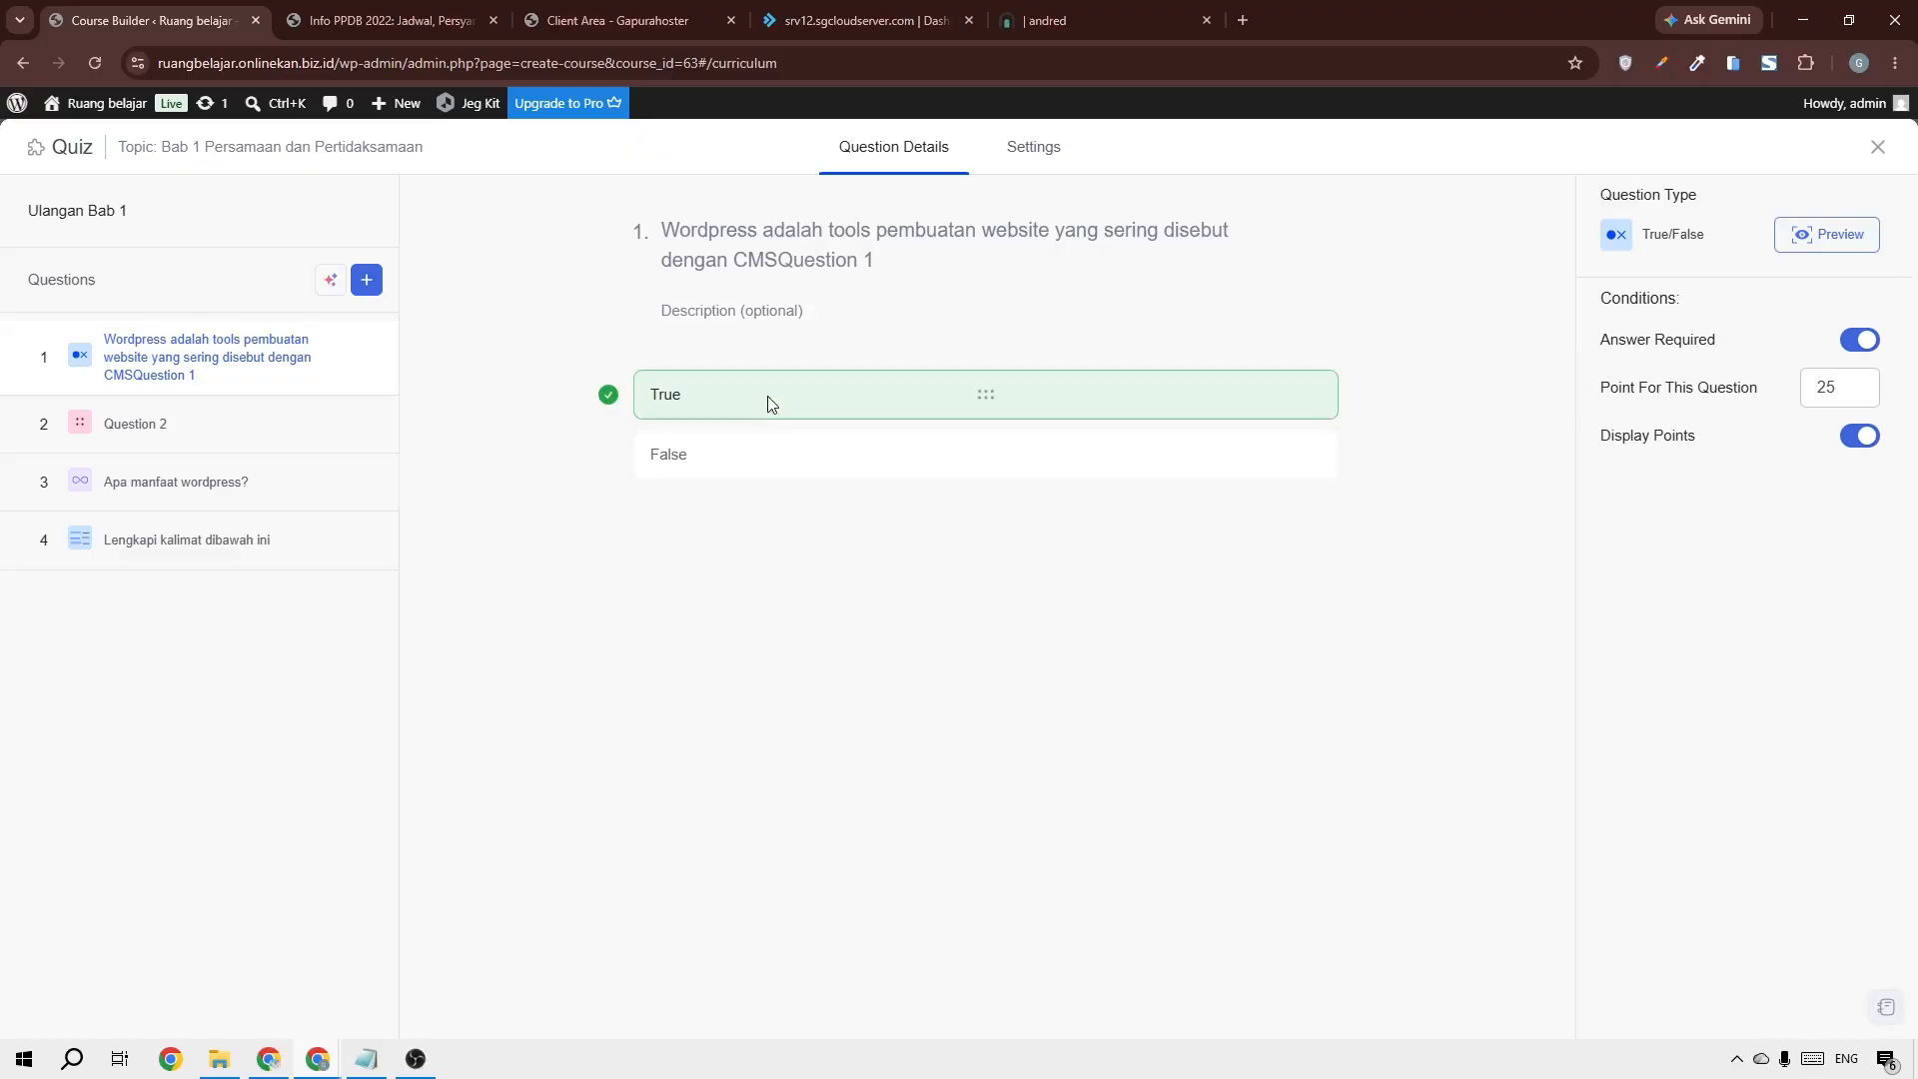
click(1853, 390)
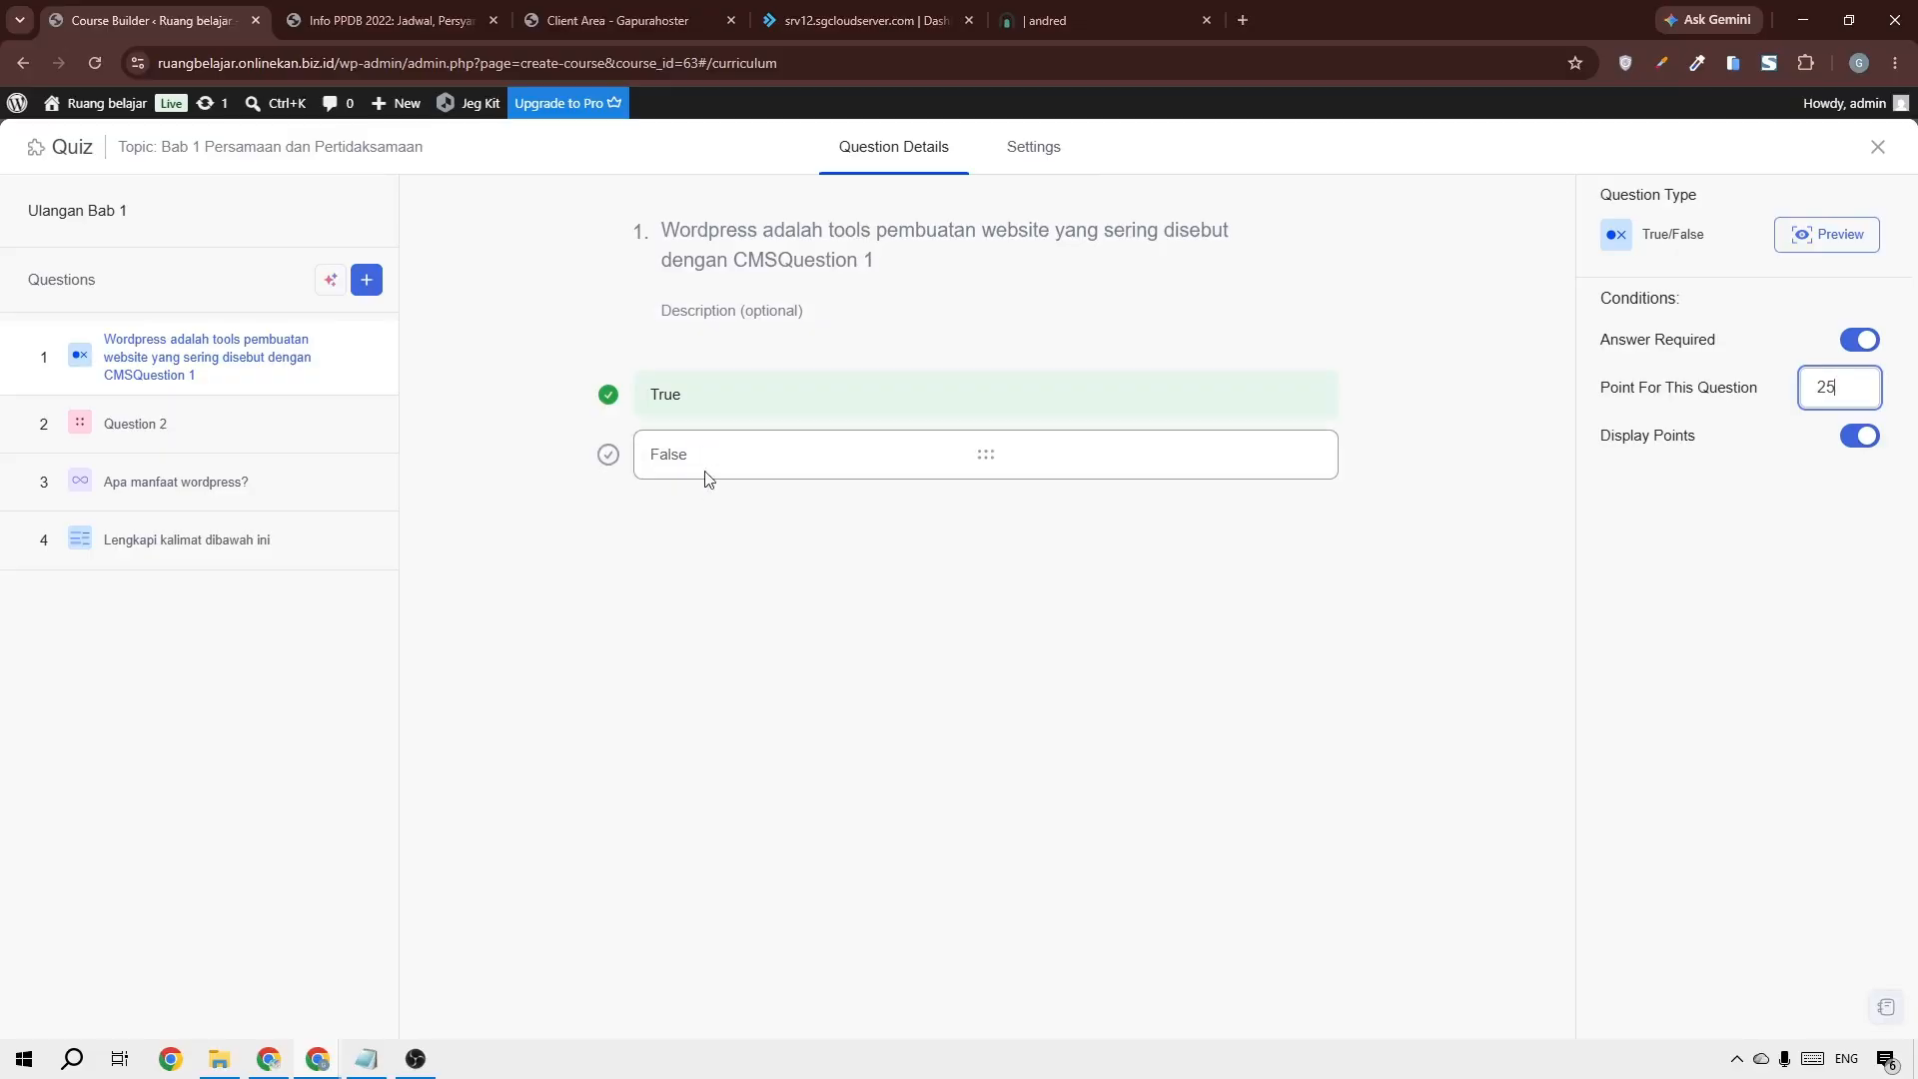
click(814, 250)
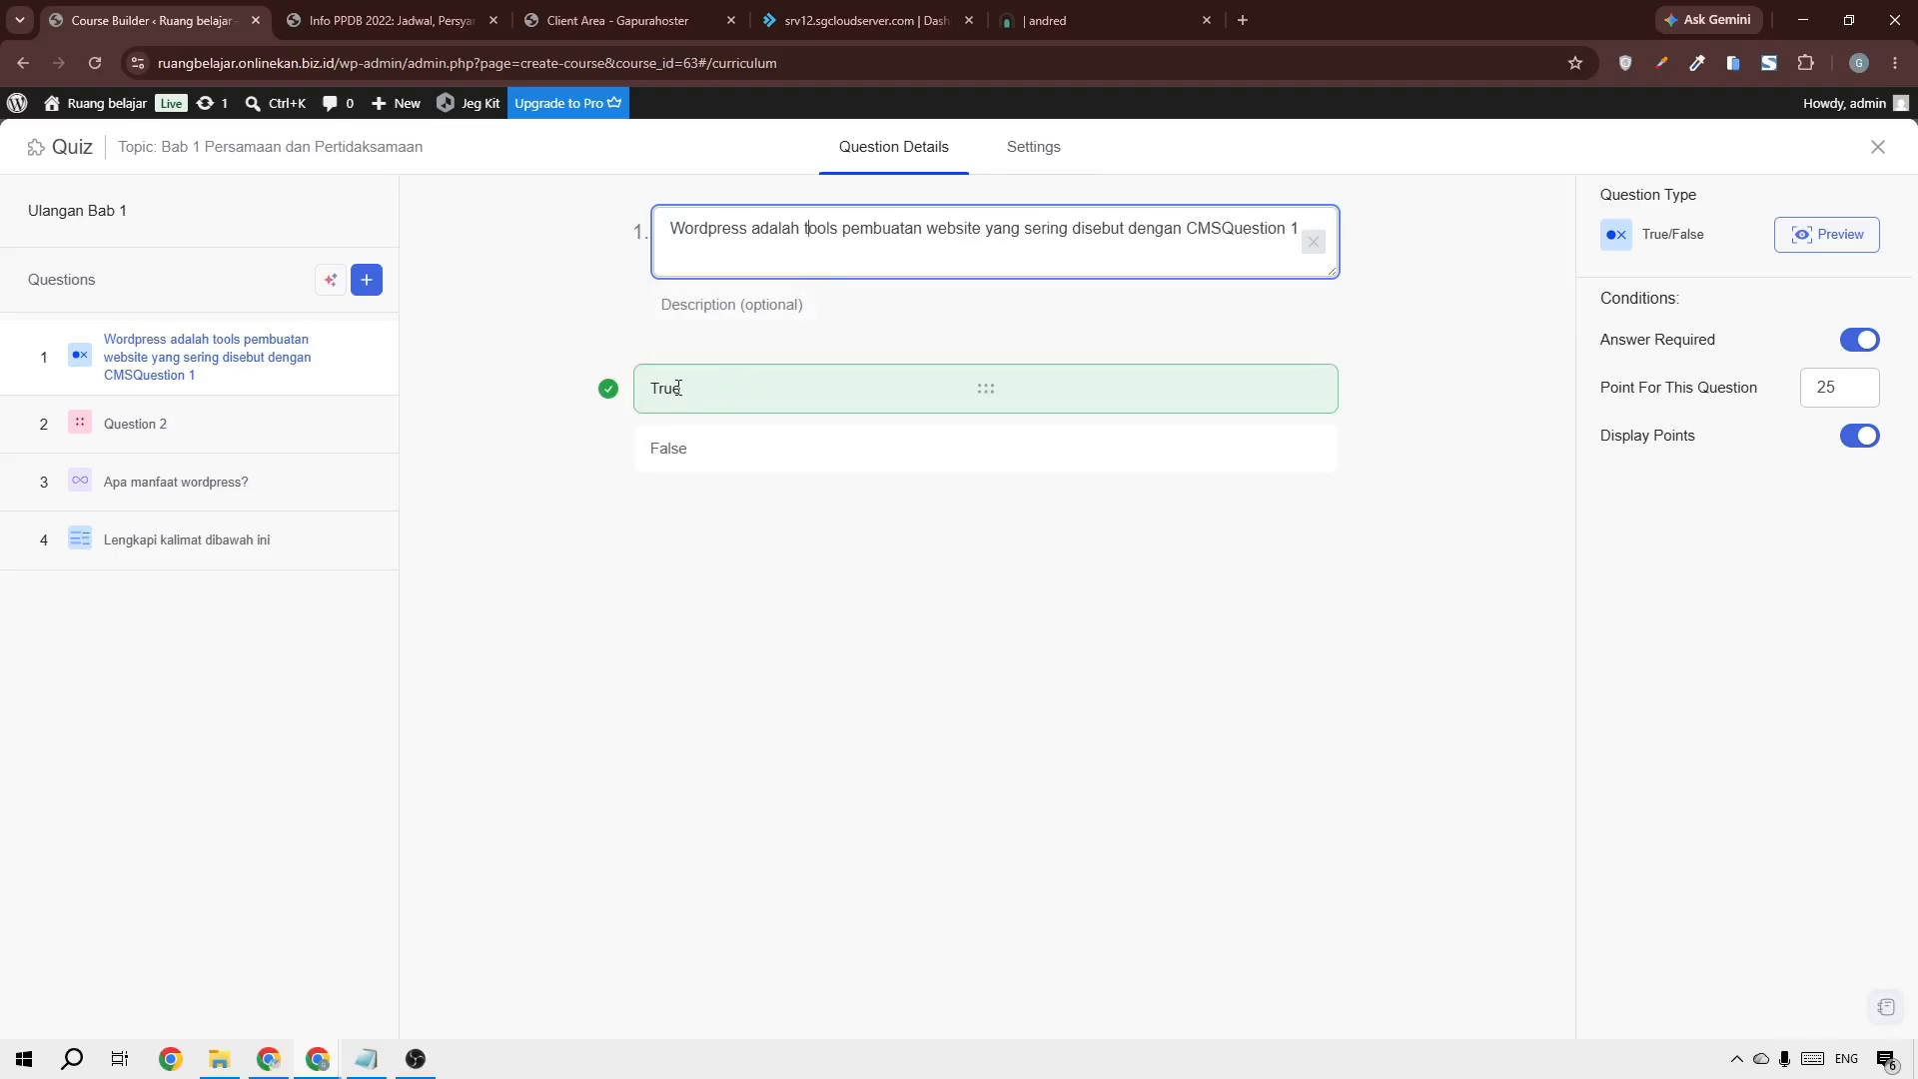
Mark False as question 1's correct answer, then review Question 2 and its points
click(609, 448)
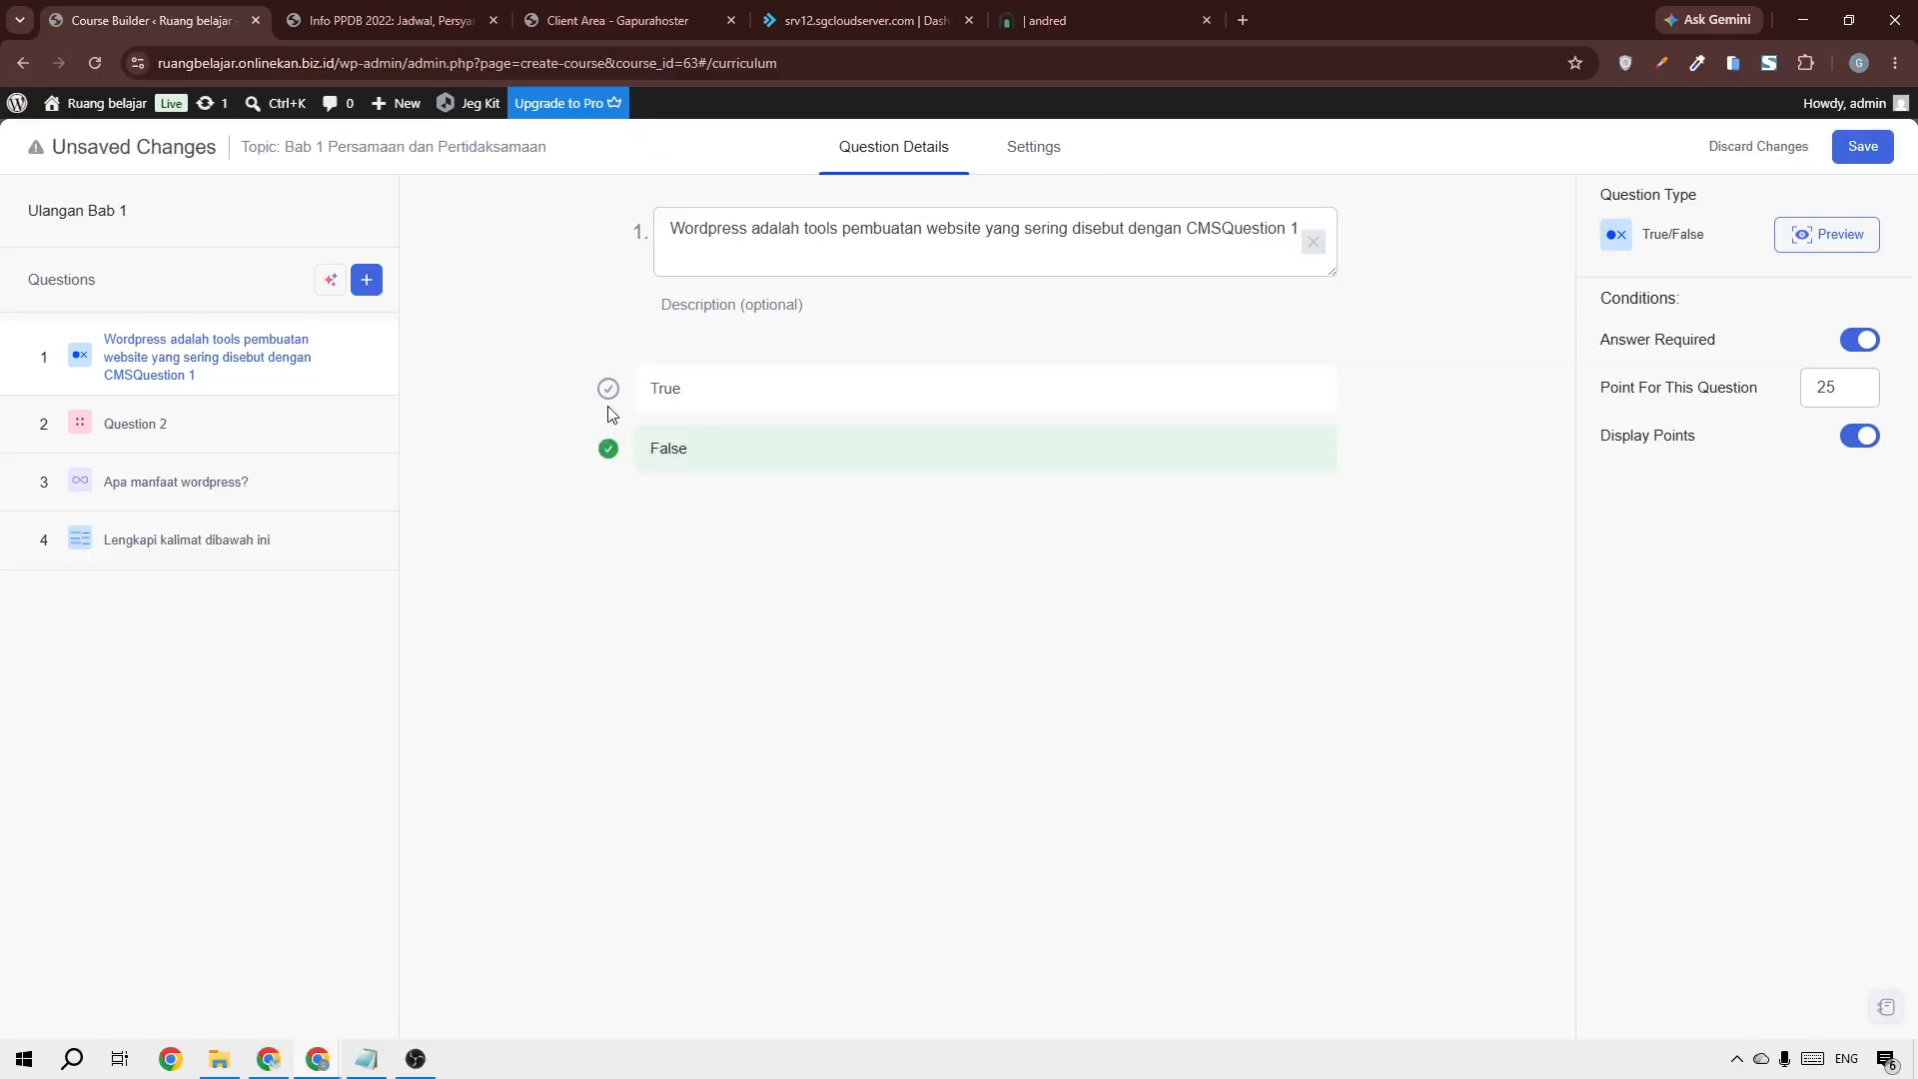
click(609, 388)
click(218, 443)
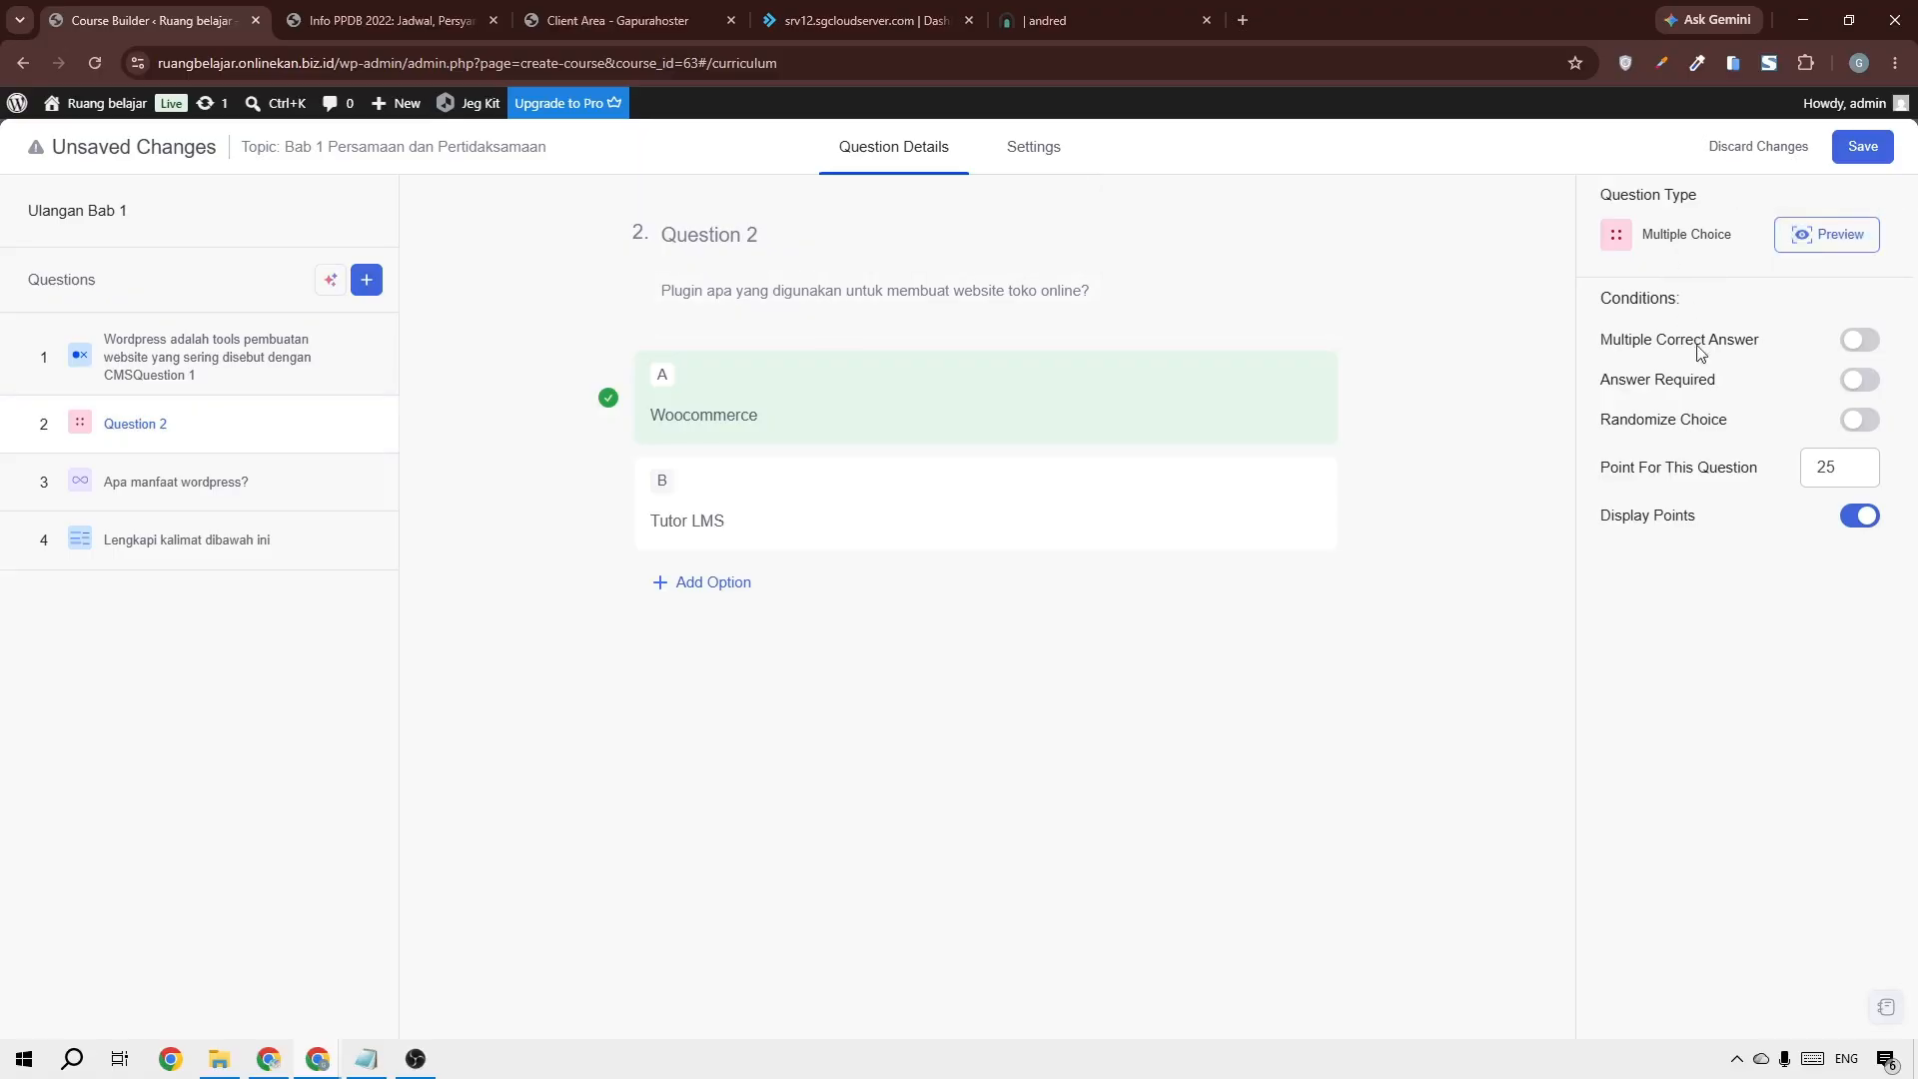
click(1831, 471)
Review question 3 (Apa manfaat wordpress?) and question 4, then open the quiz Settings
click(231, 482)
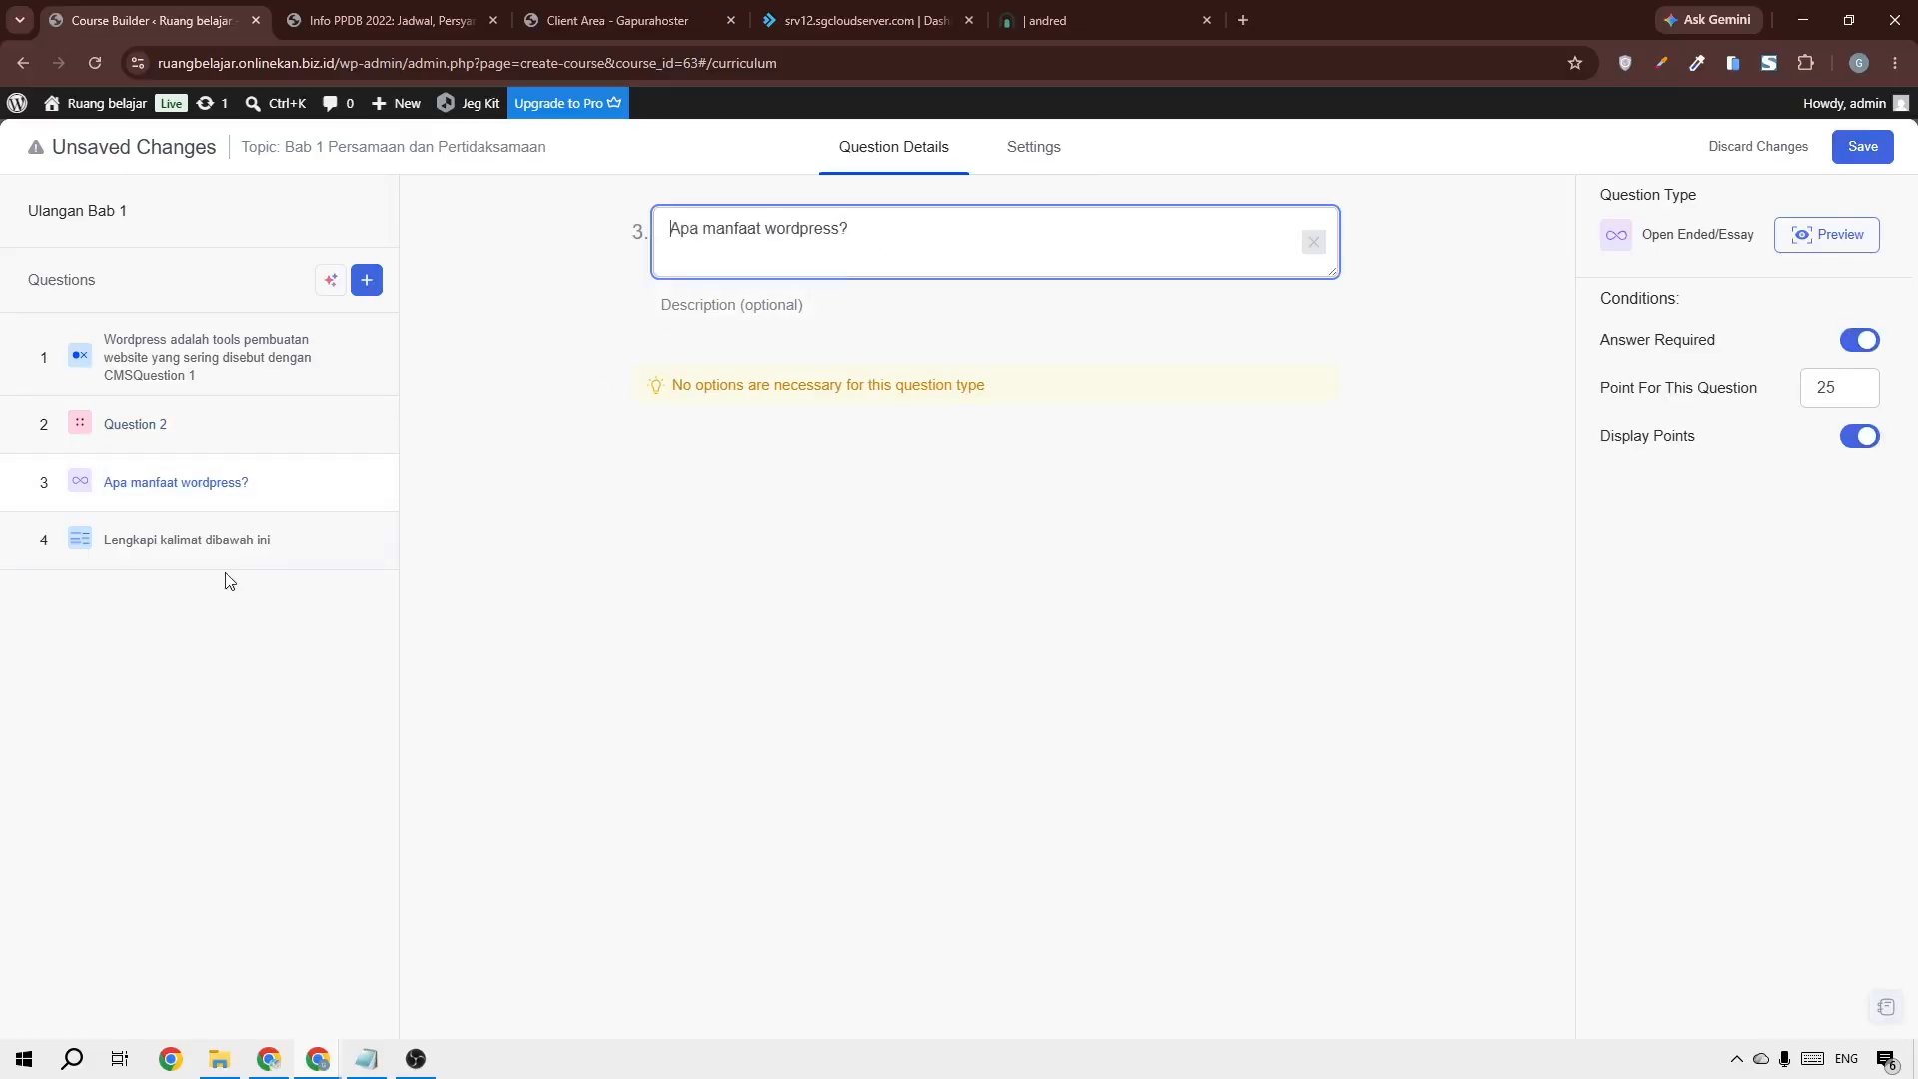
click(182, 556)
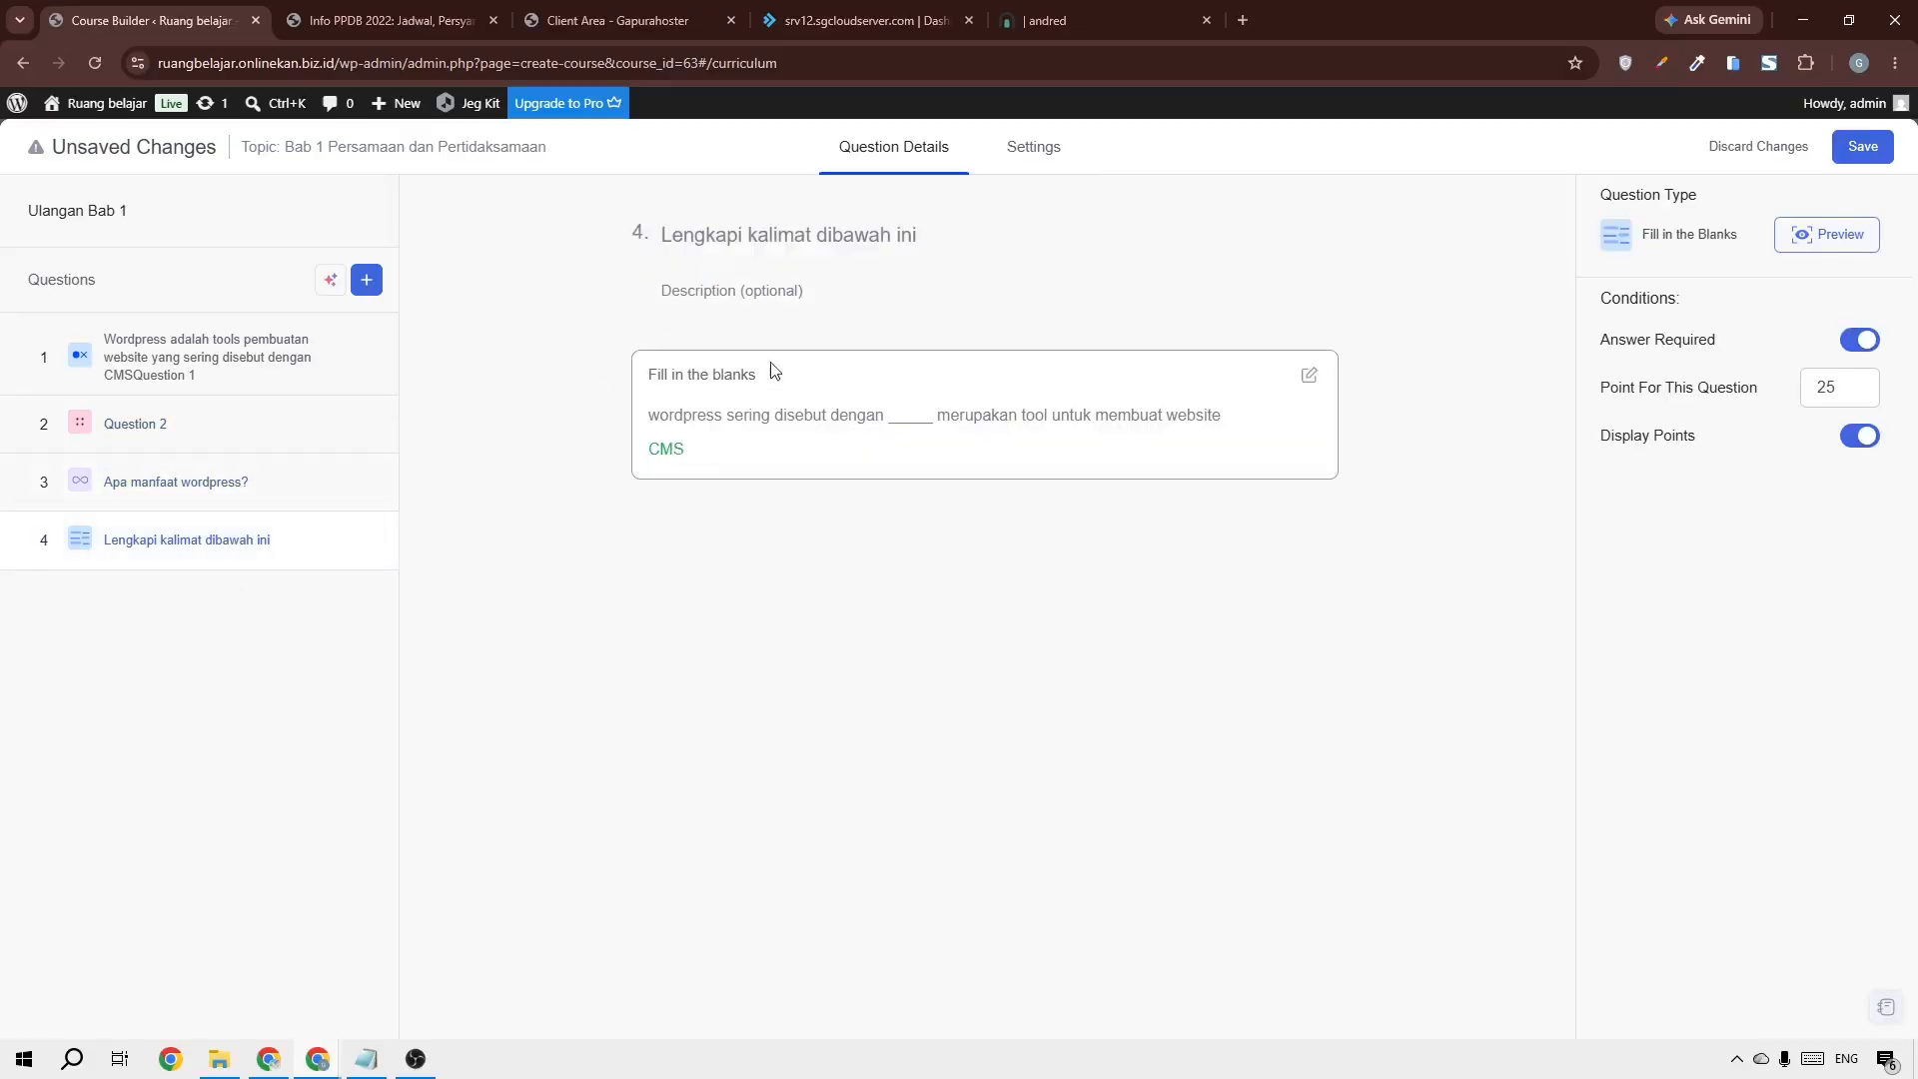
click(774, 245)
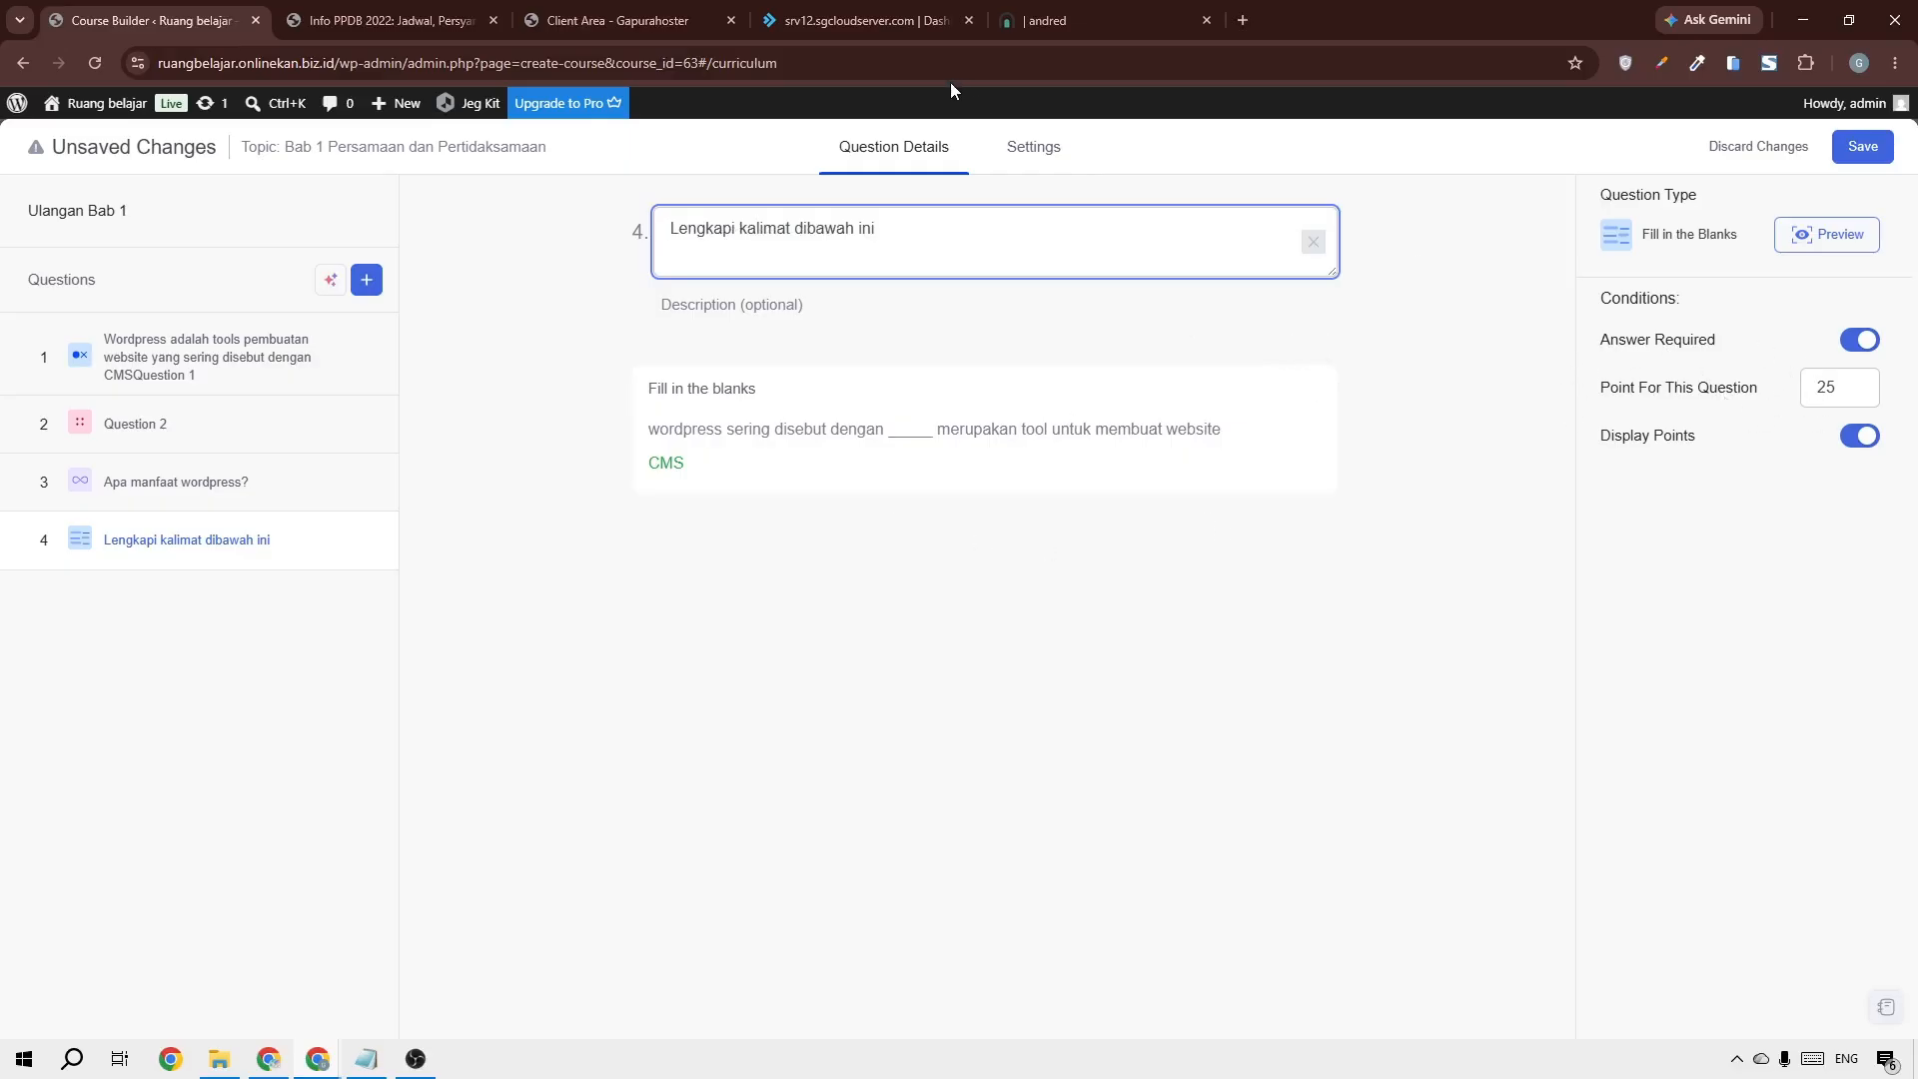
click(1029, 148)
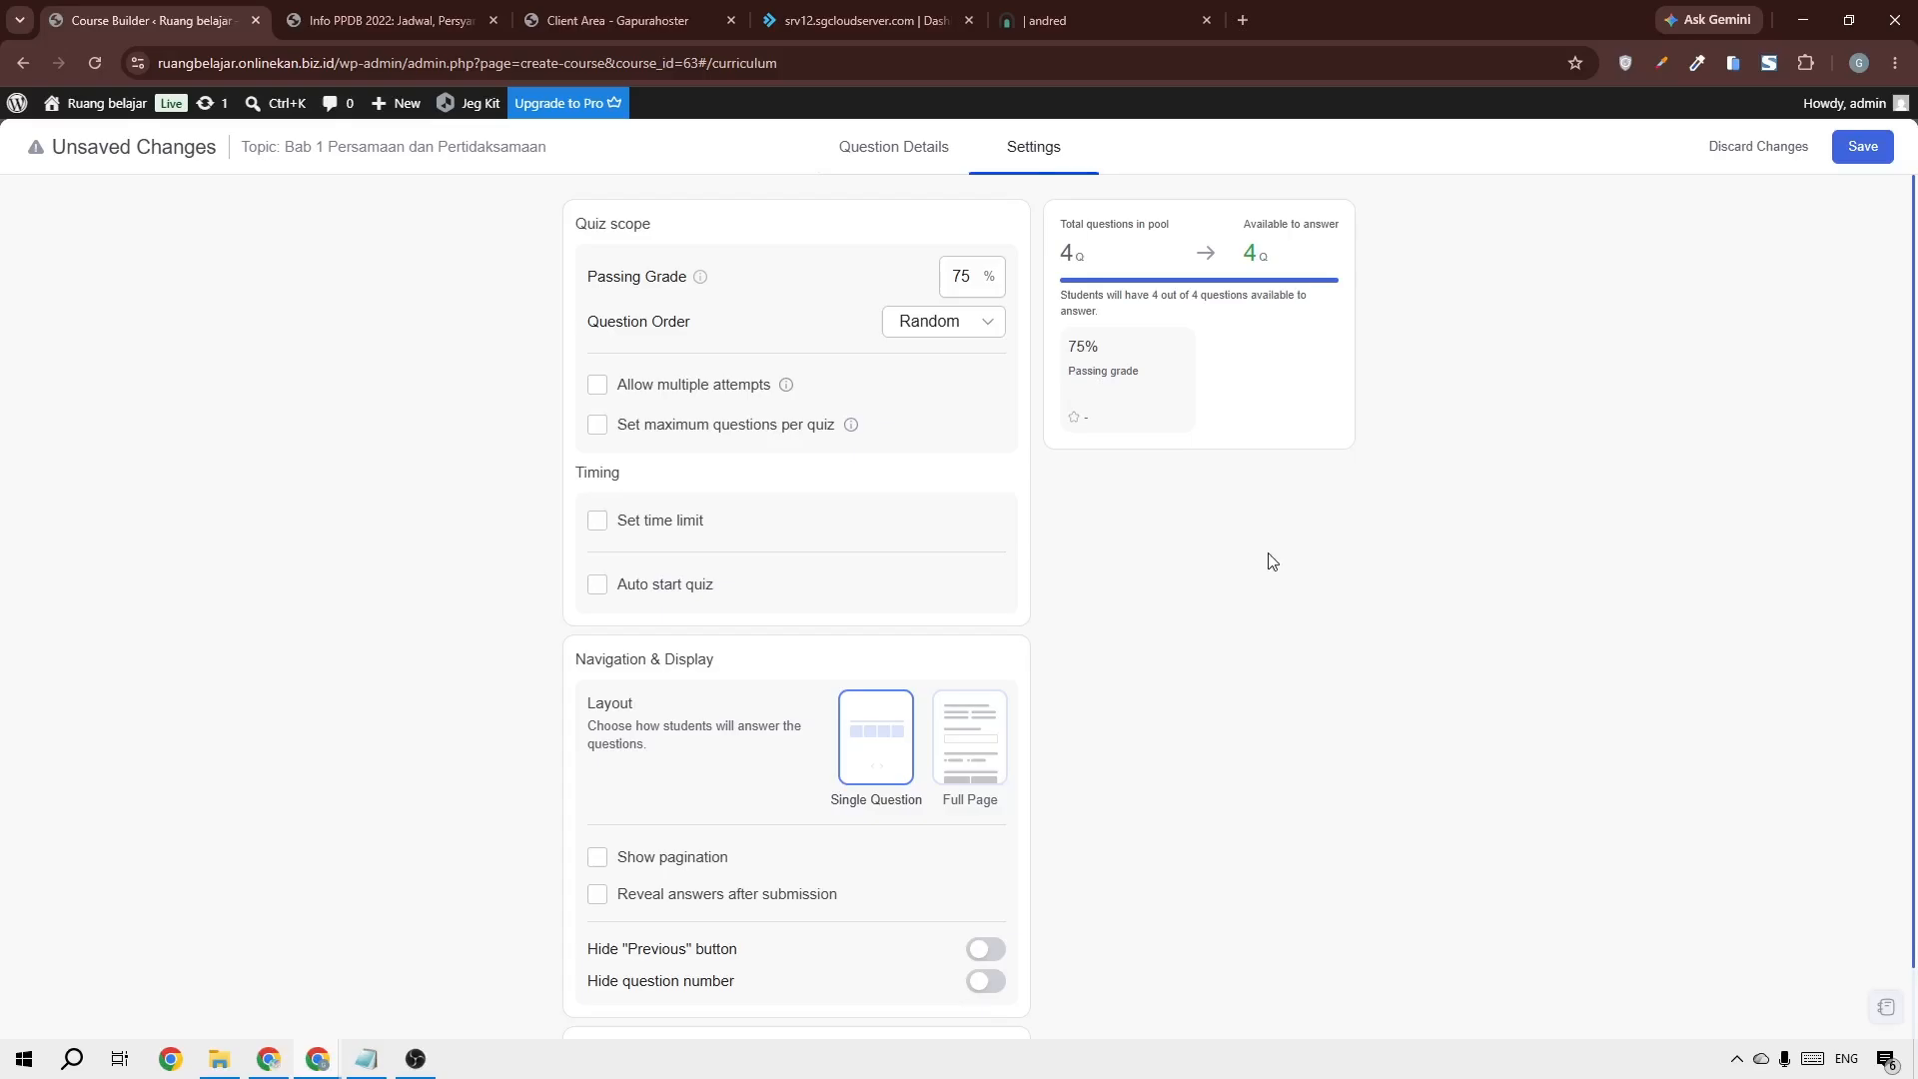
Leave the 75% passing grade unchanged and go back to Question Details
scroll(1178, 449, down, 2)
scroll(1144, 400, up, 1)
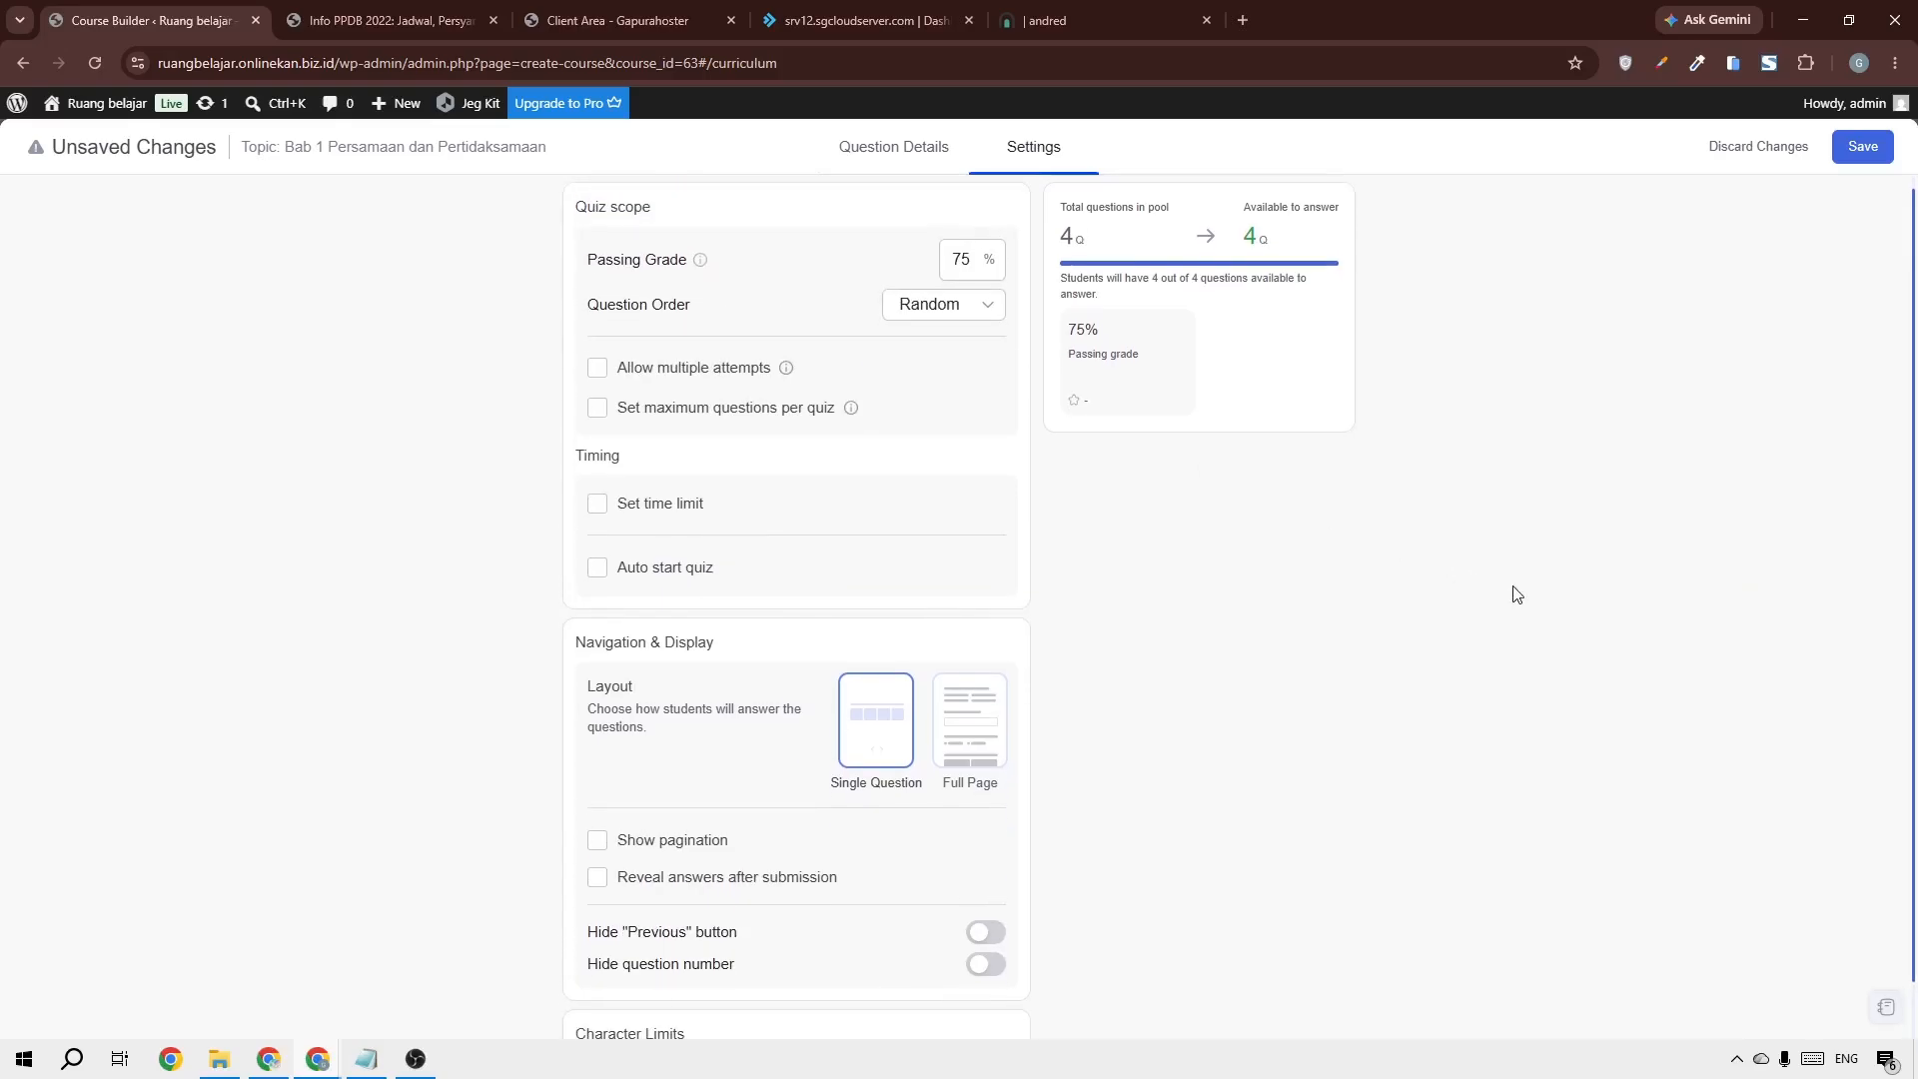
click(964, 258)
click(956, 261)
click(1395, 529)
drag(1916, 316, 1916, 449)
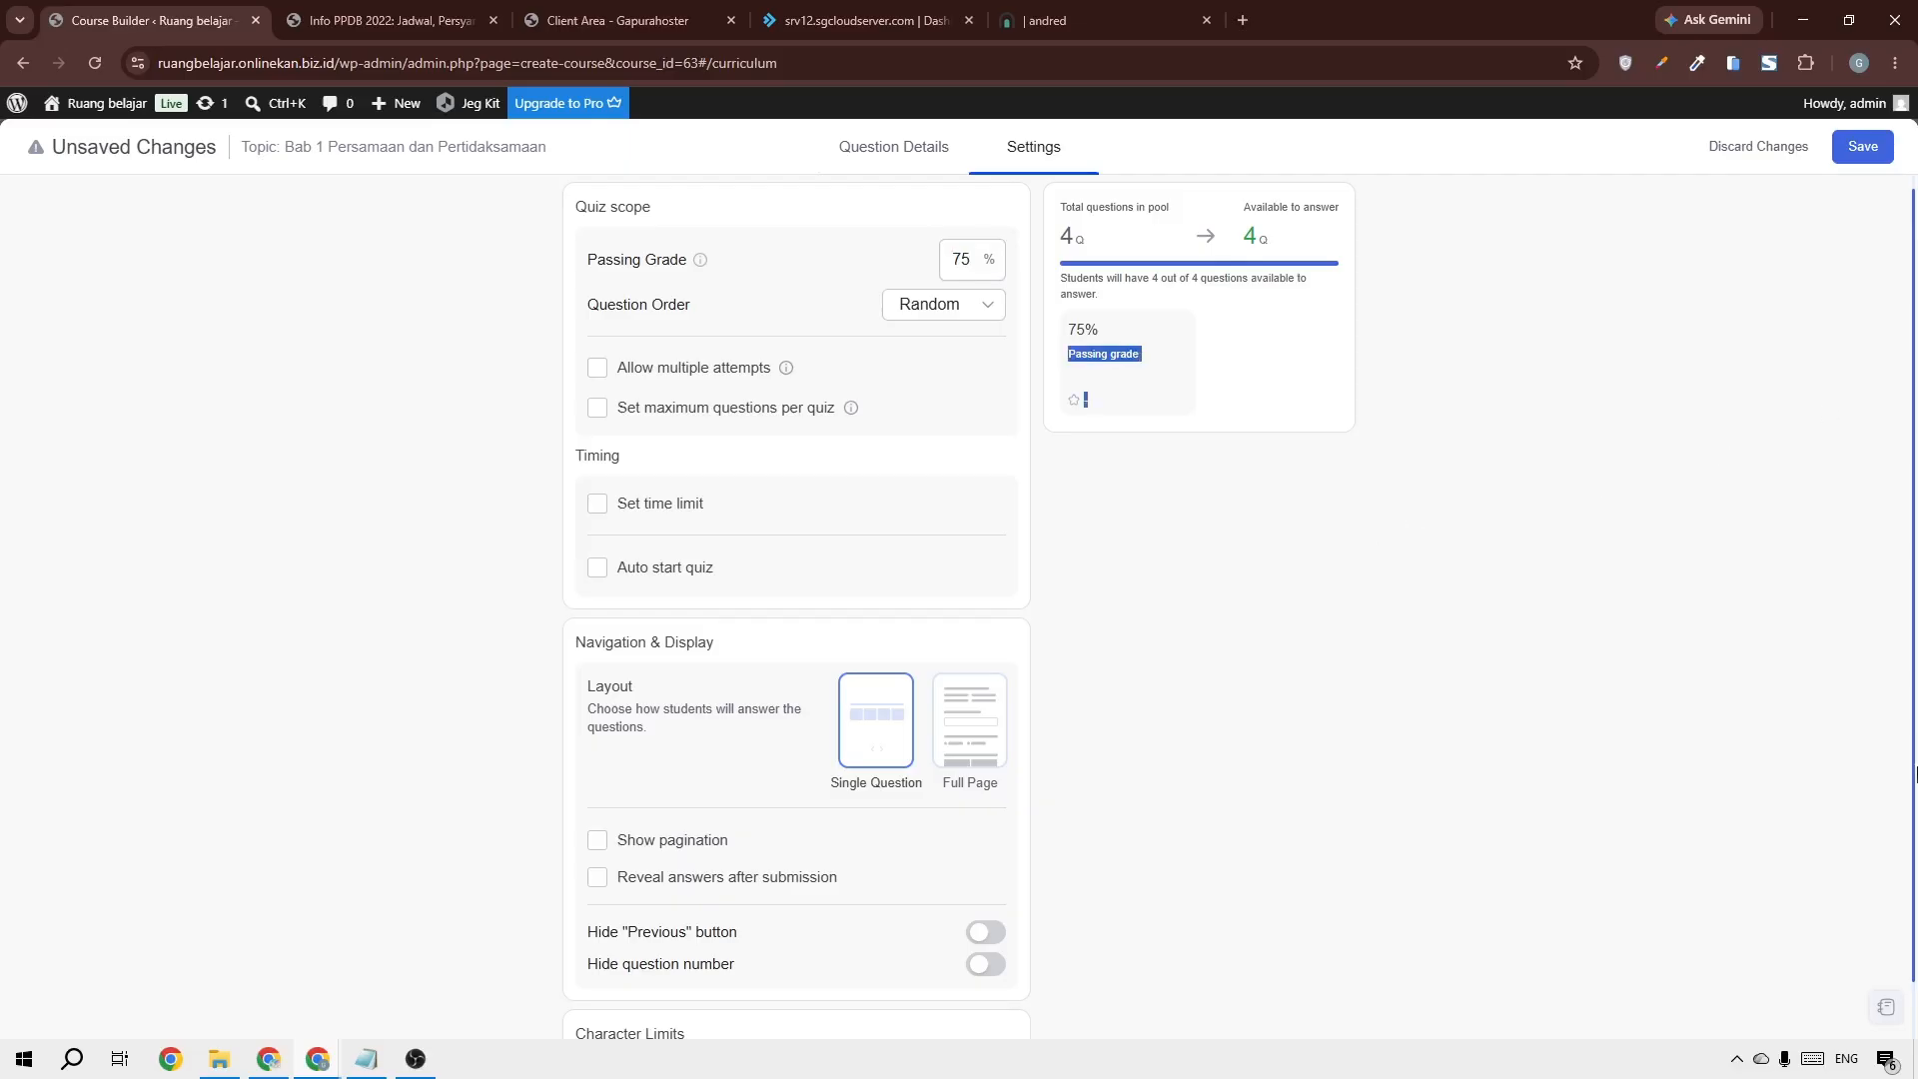
click(912, 152)
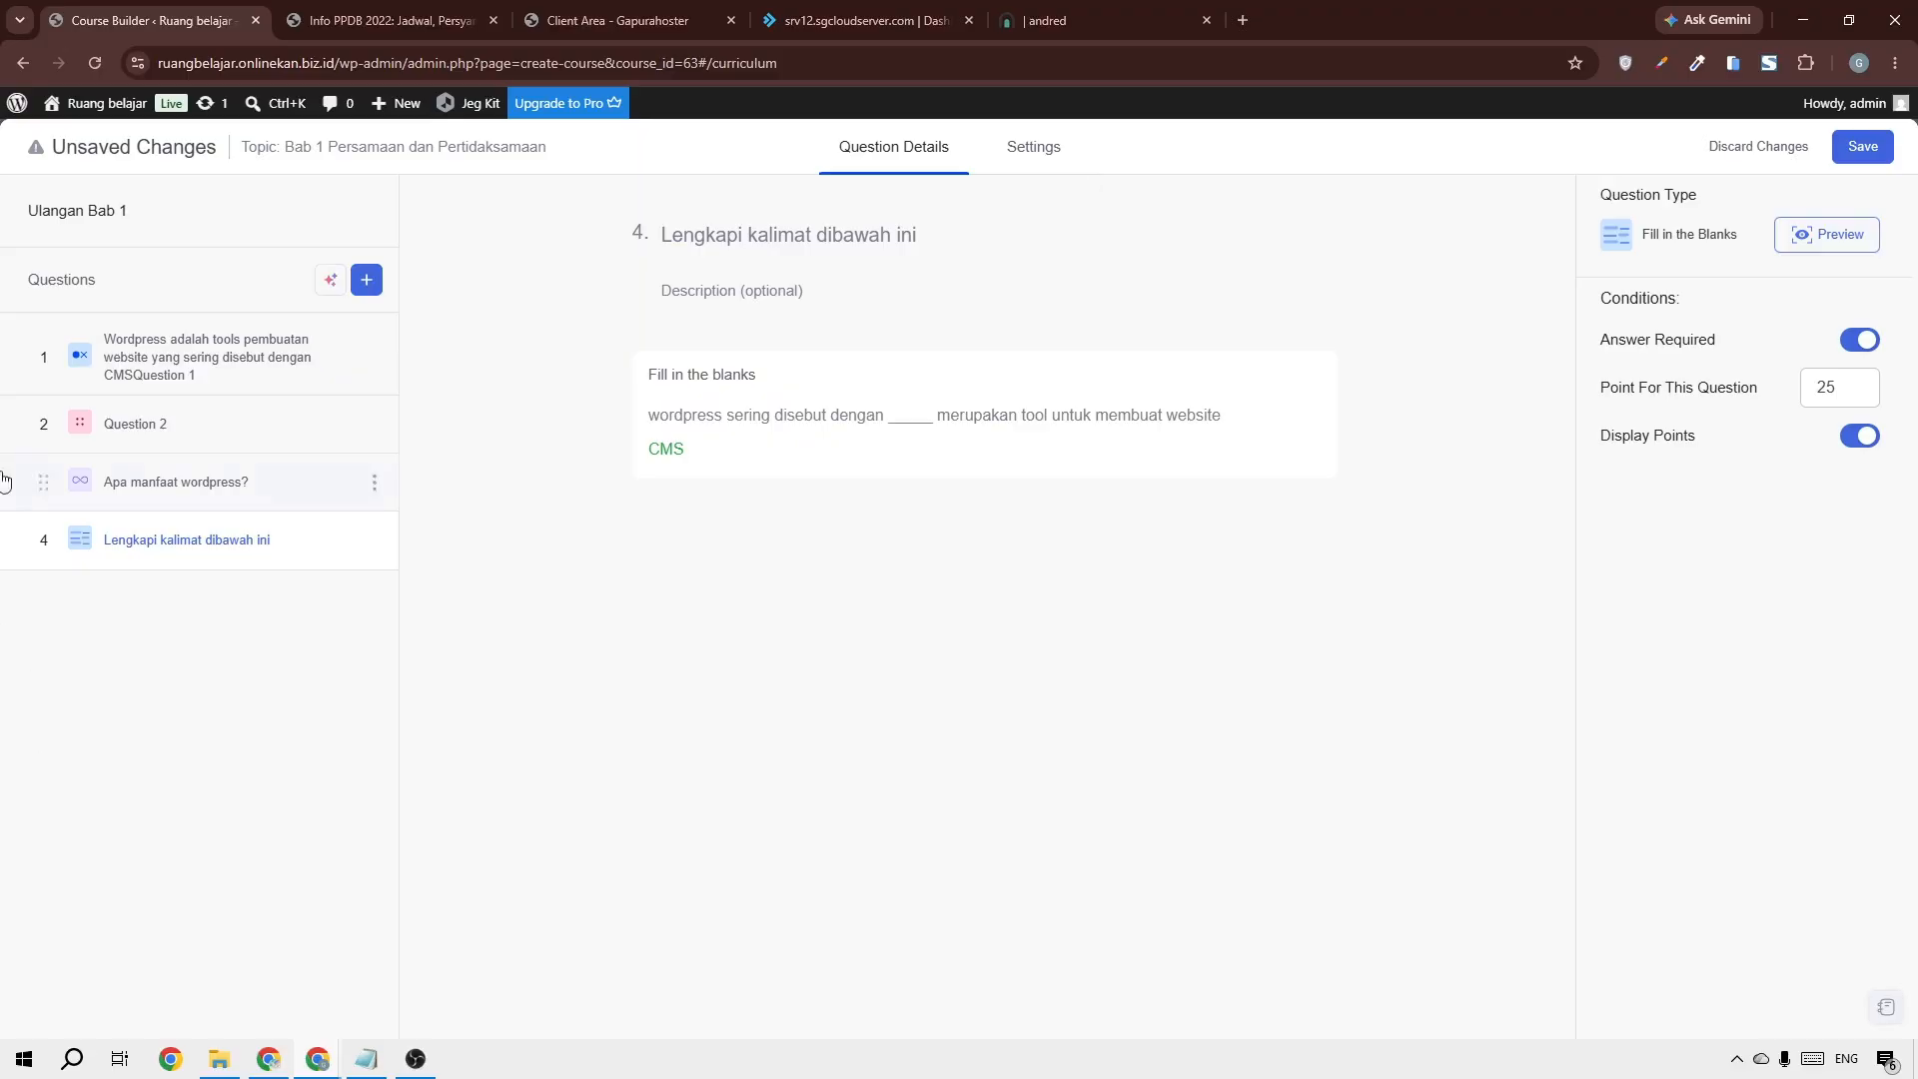
Leave the course builder without saving and move via the Info PPDB 2022 tab to lynk.id
click(28, 66)
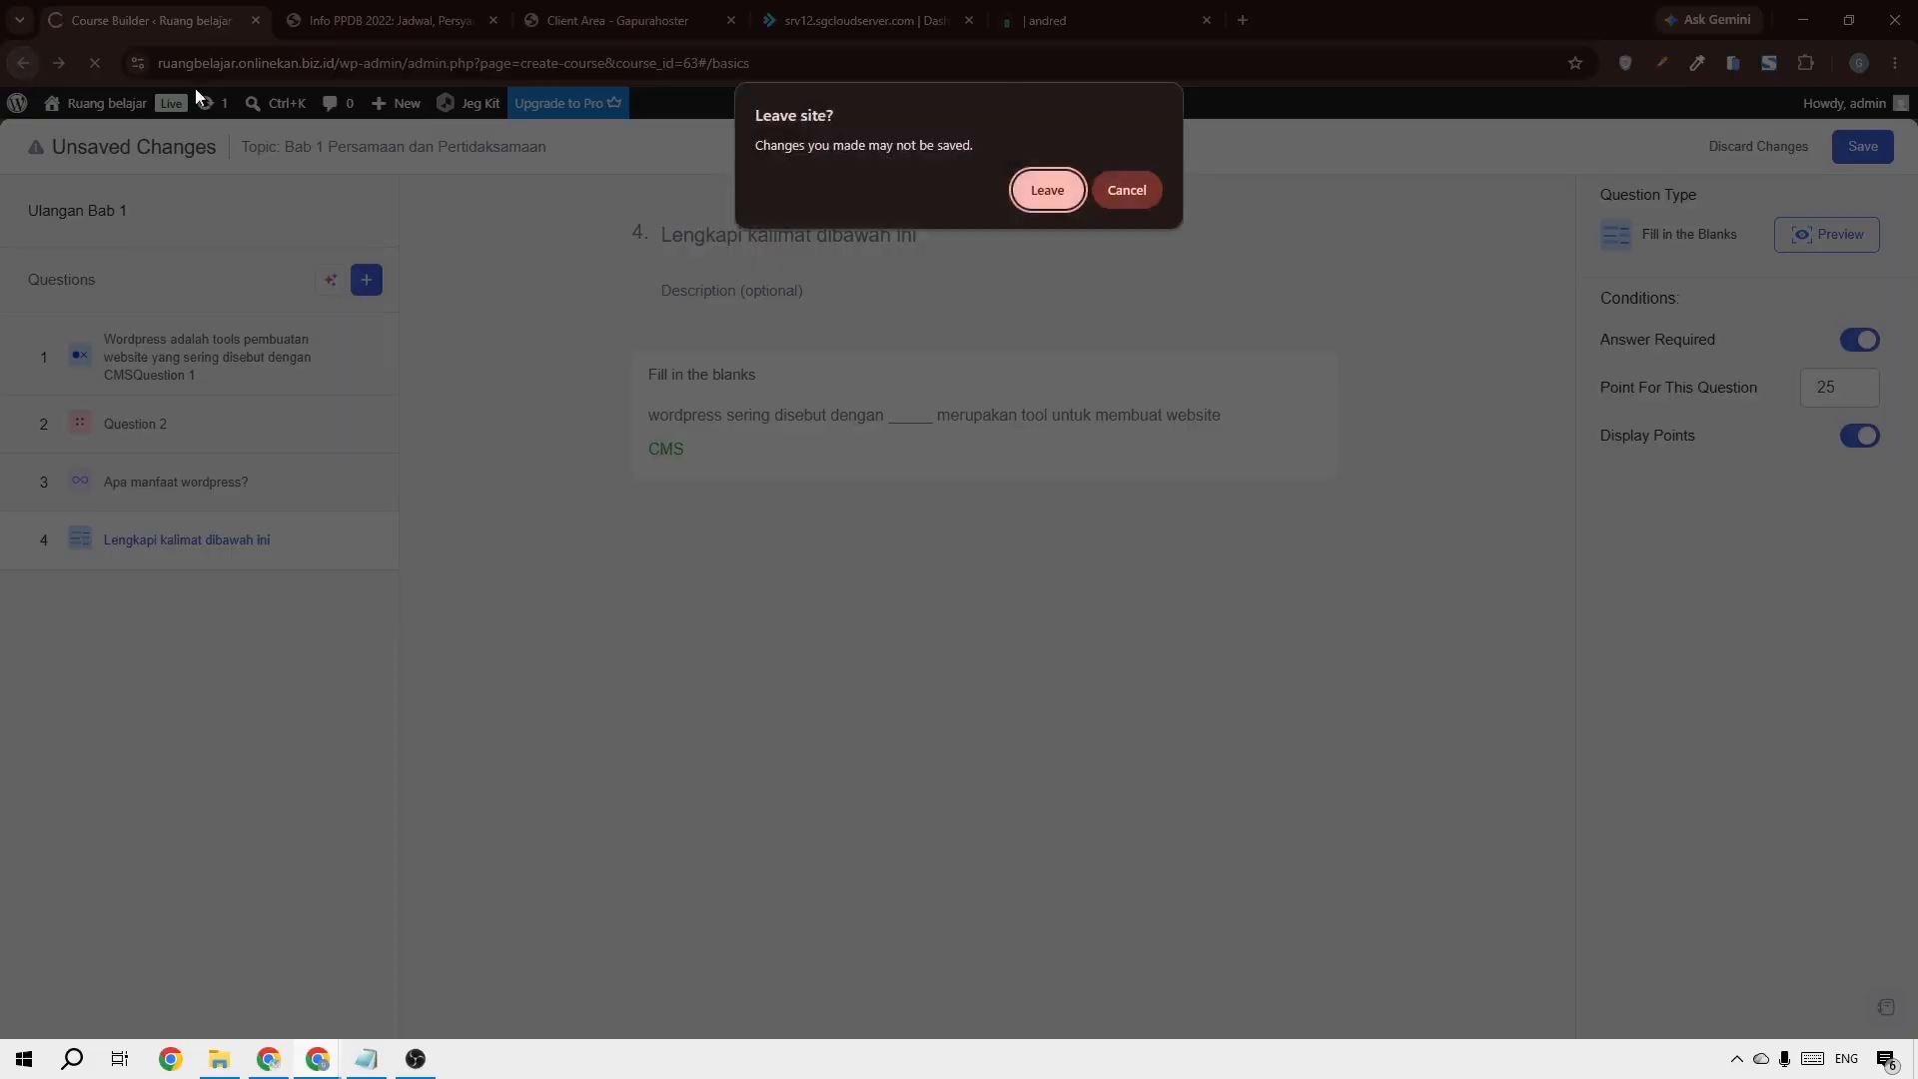
click(1029, 192)
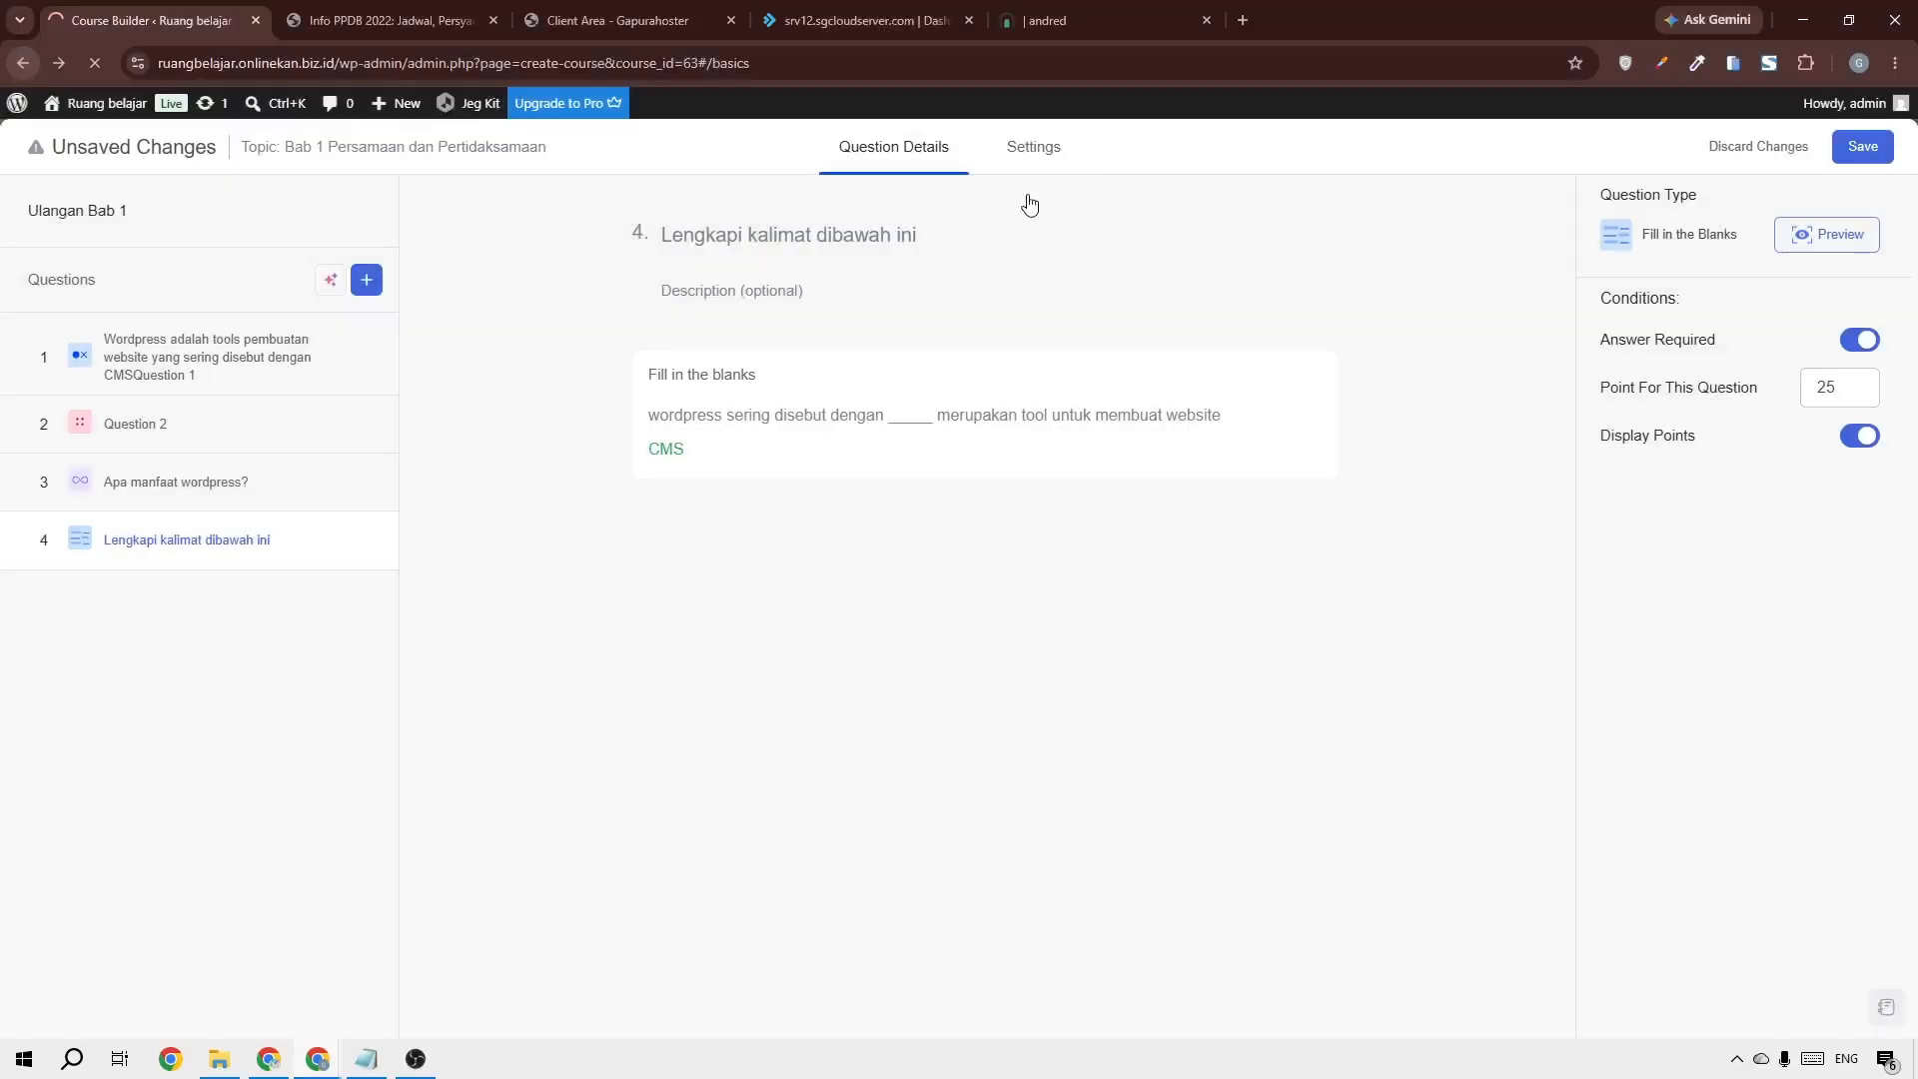
click(425, 21)
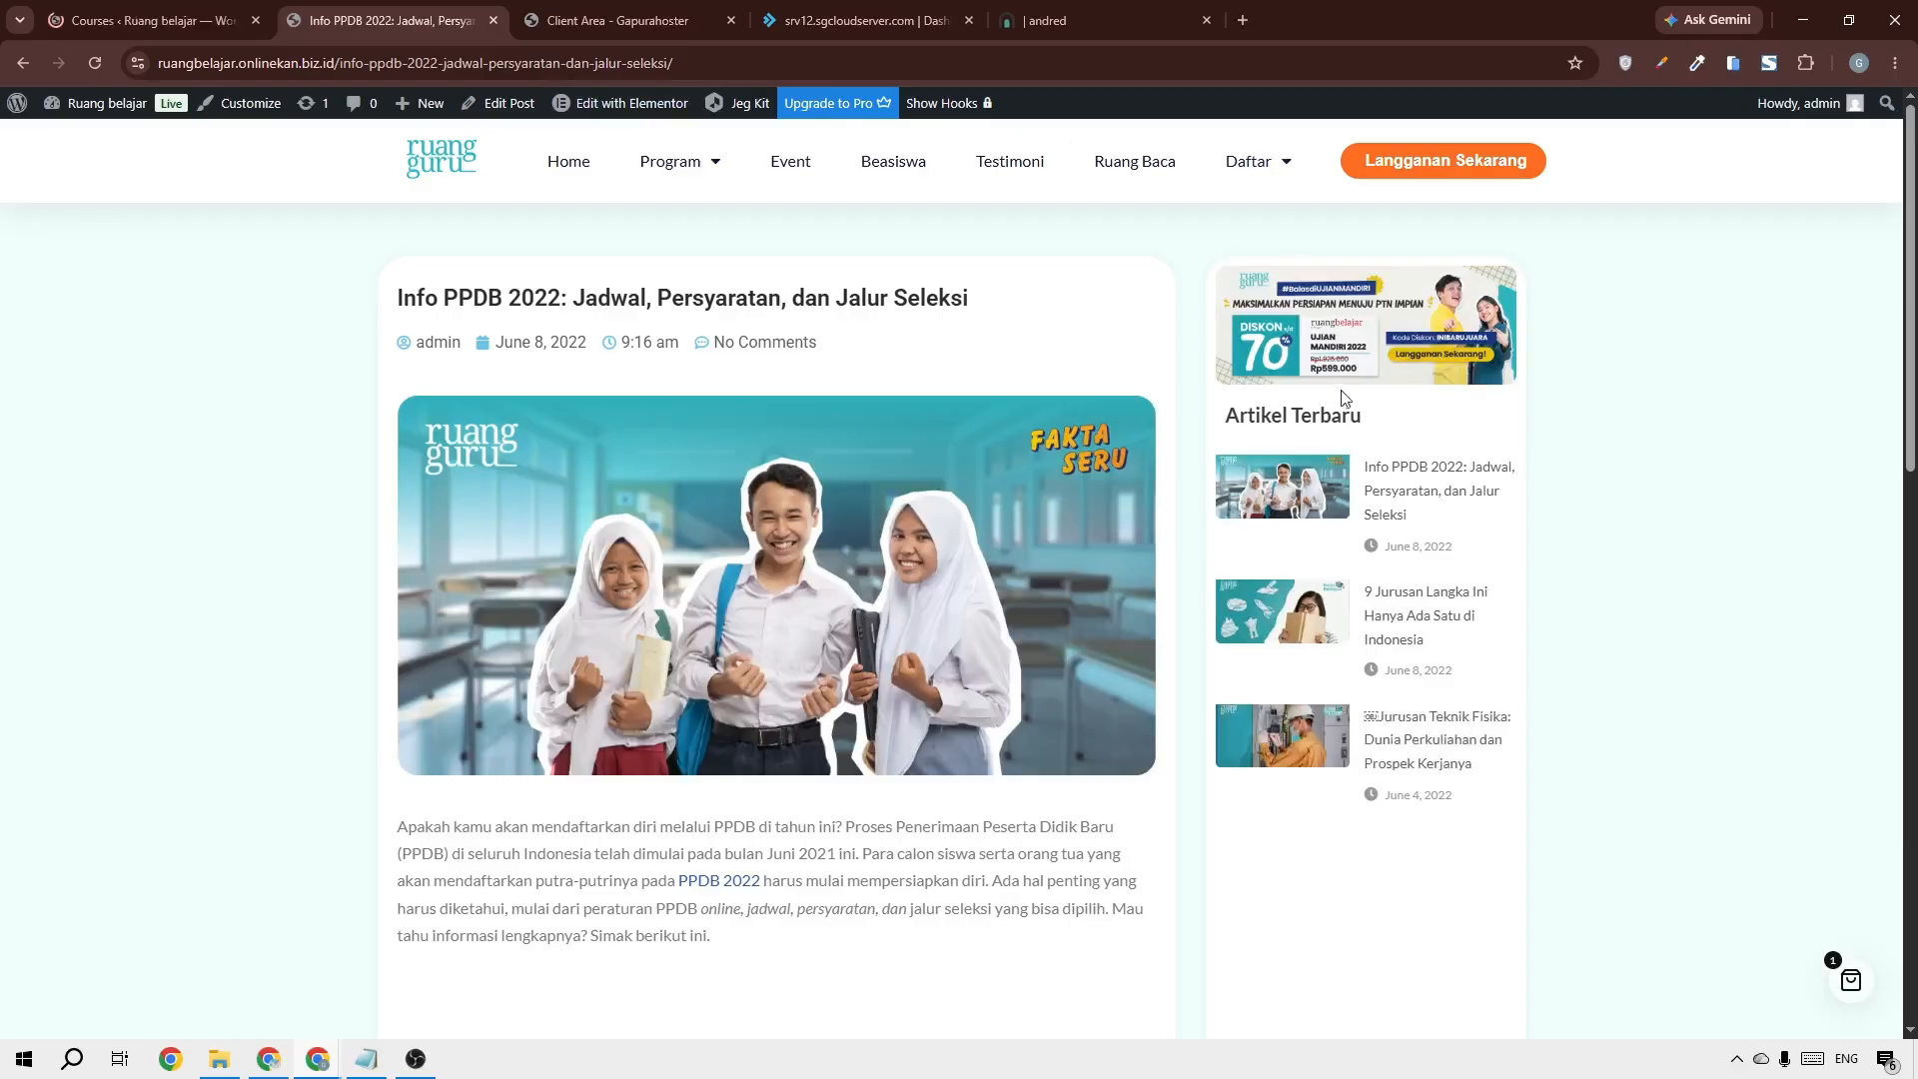
drag(1914, 355, 1822, 242)
click(460, 172)
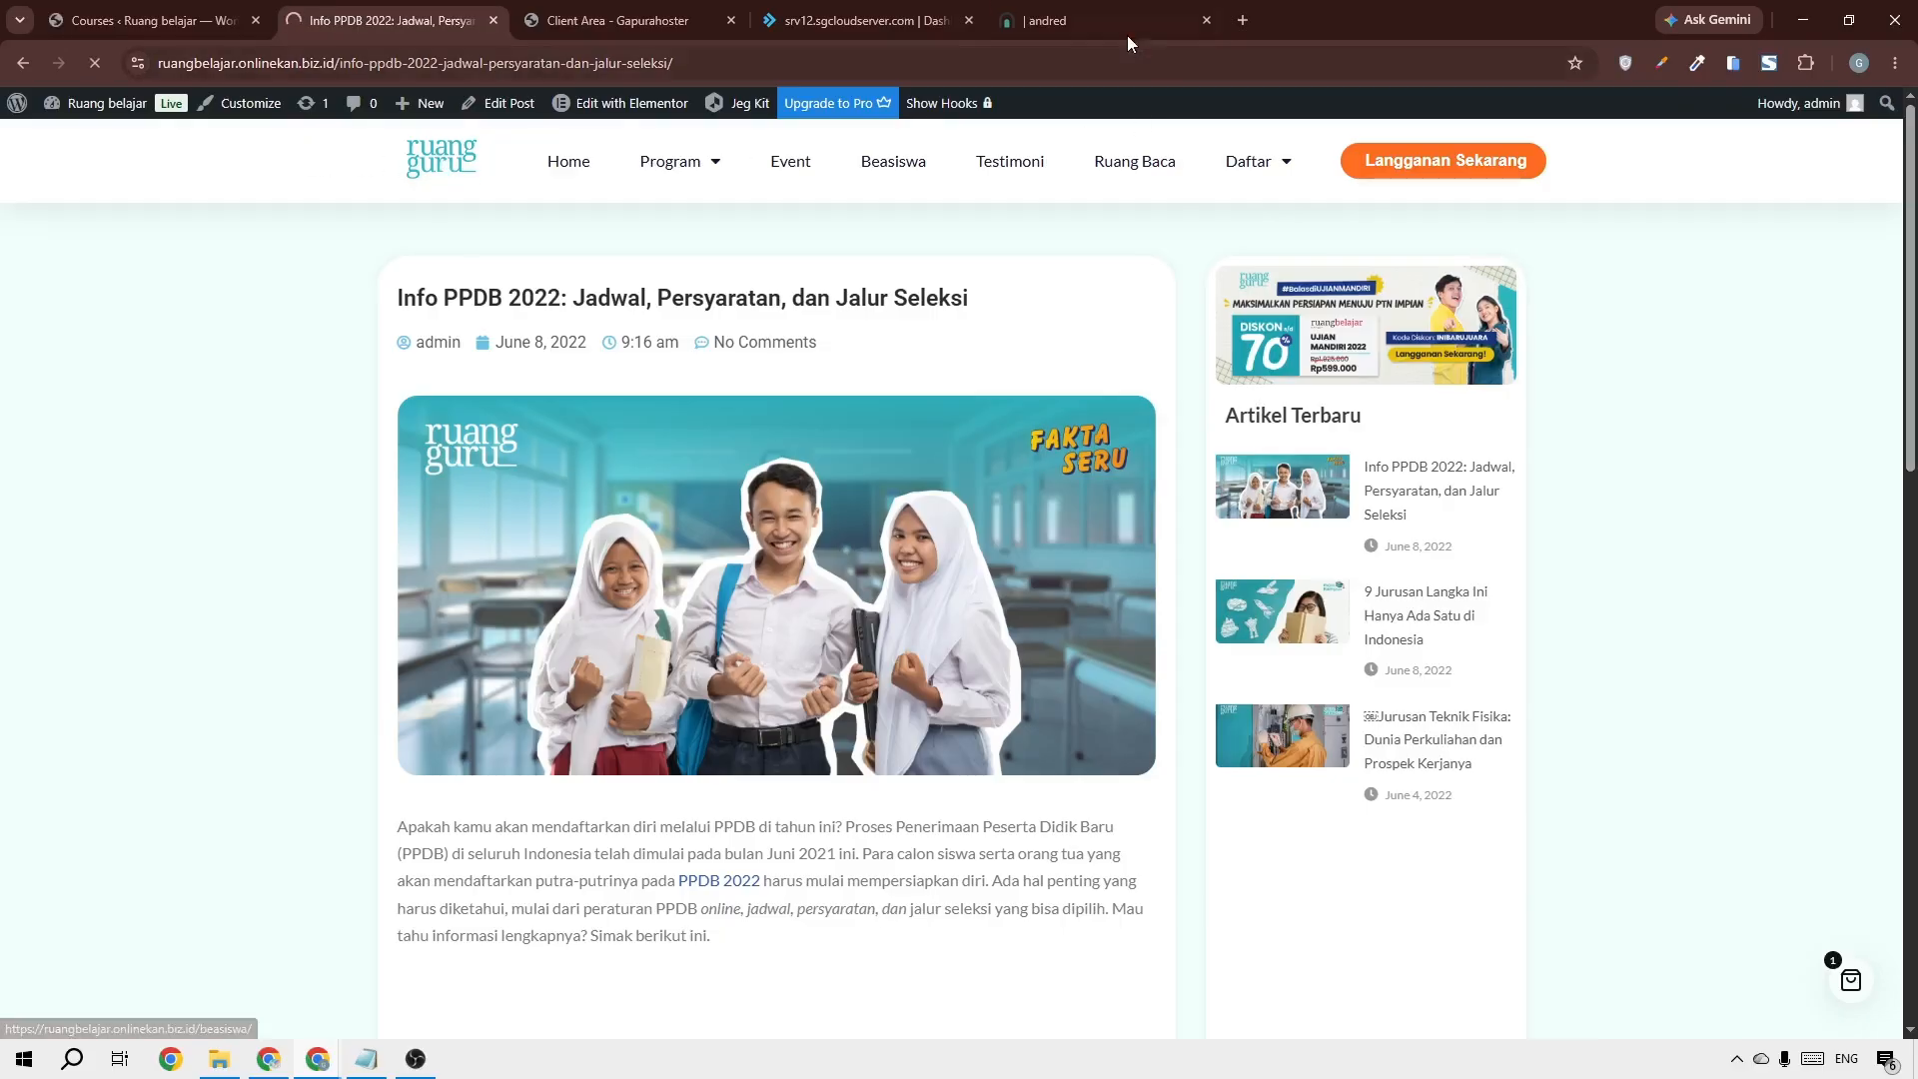
click(1099, 14)
Scroll the Lynk storefront and open the Templatekit Kursus Online product page
scroll(1878, 263, down, 5)
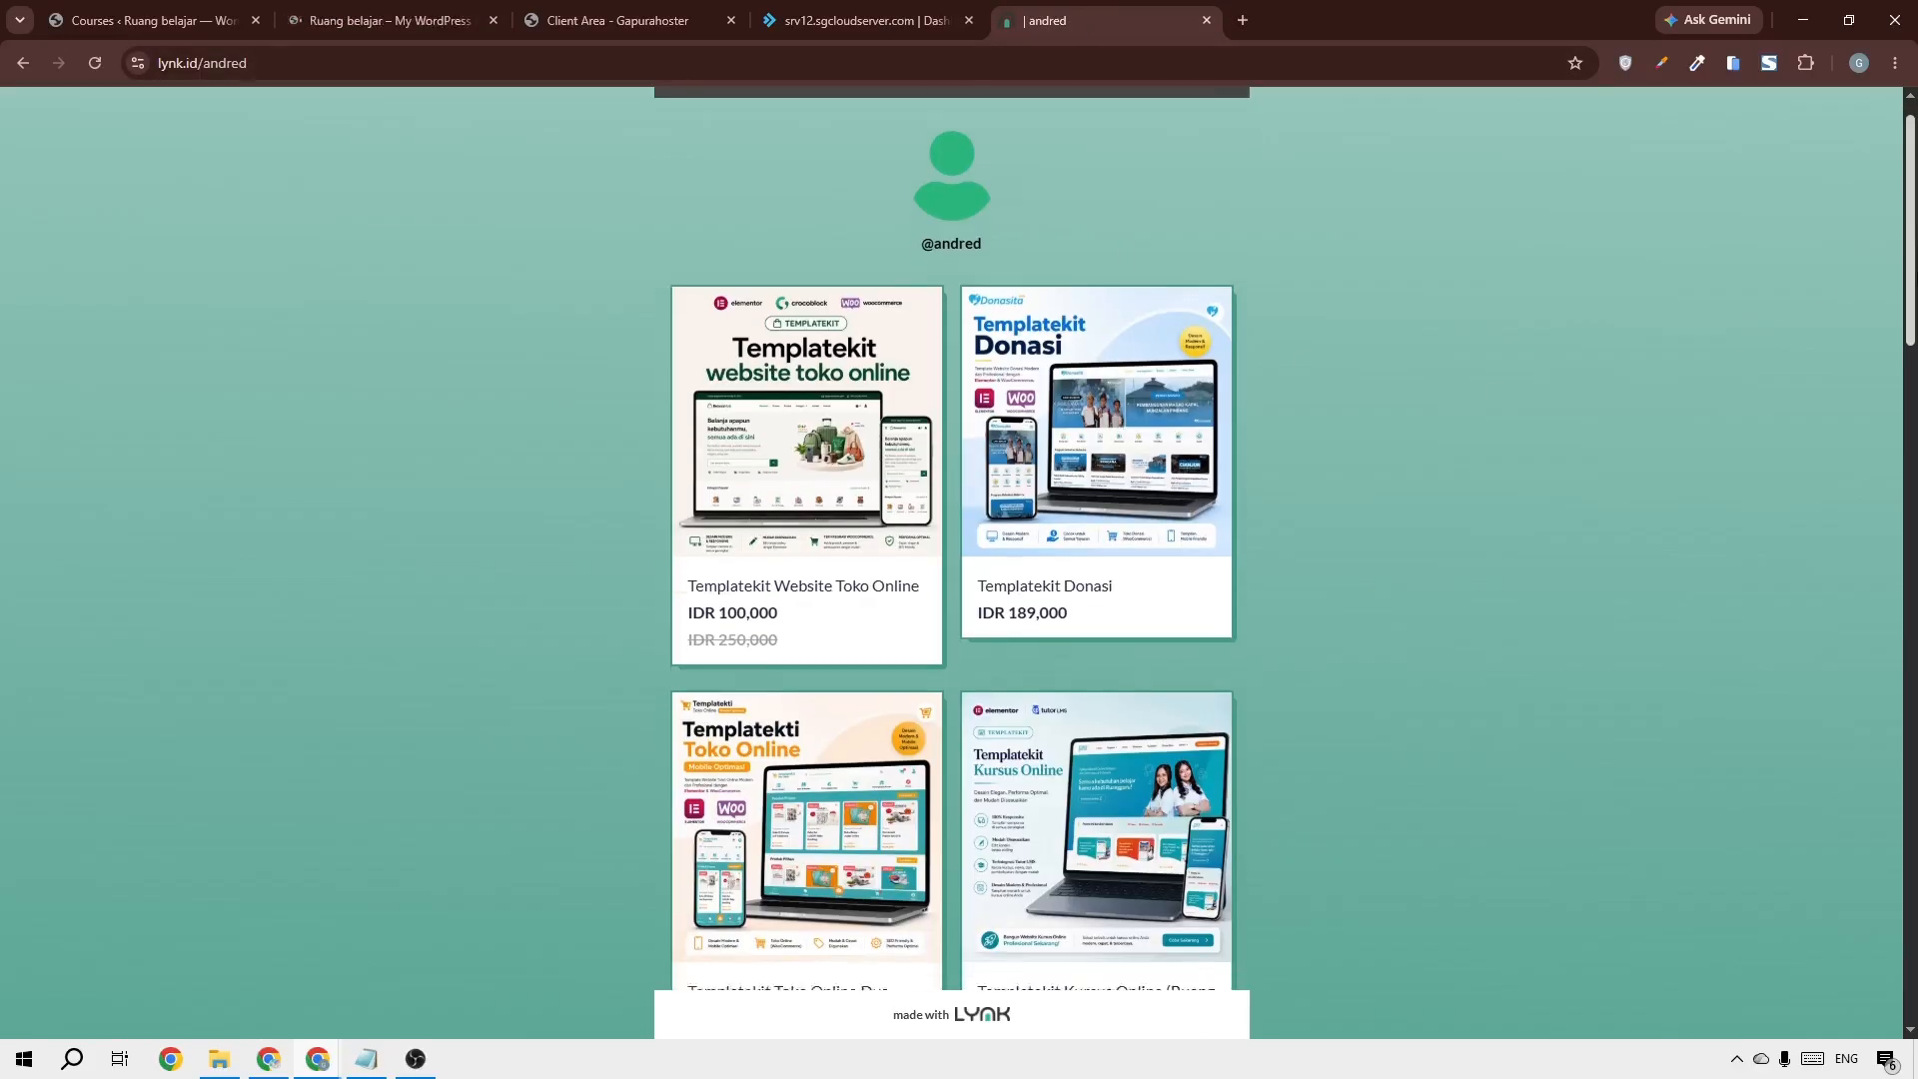
scroll(1638, 302, up, 1)
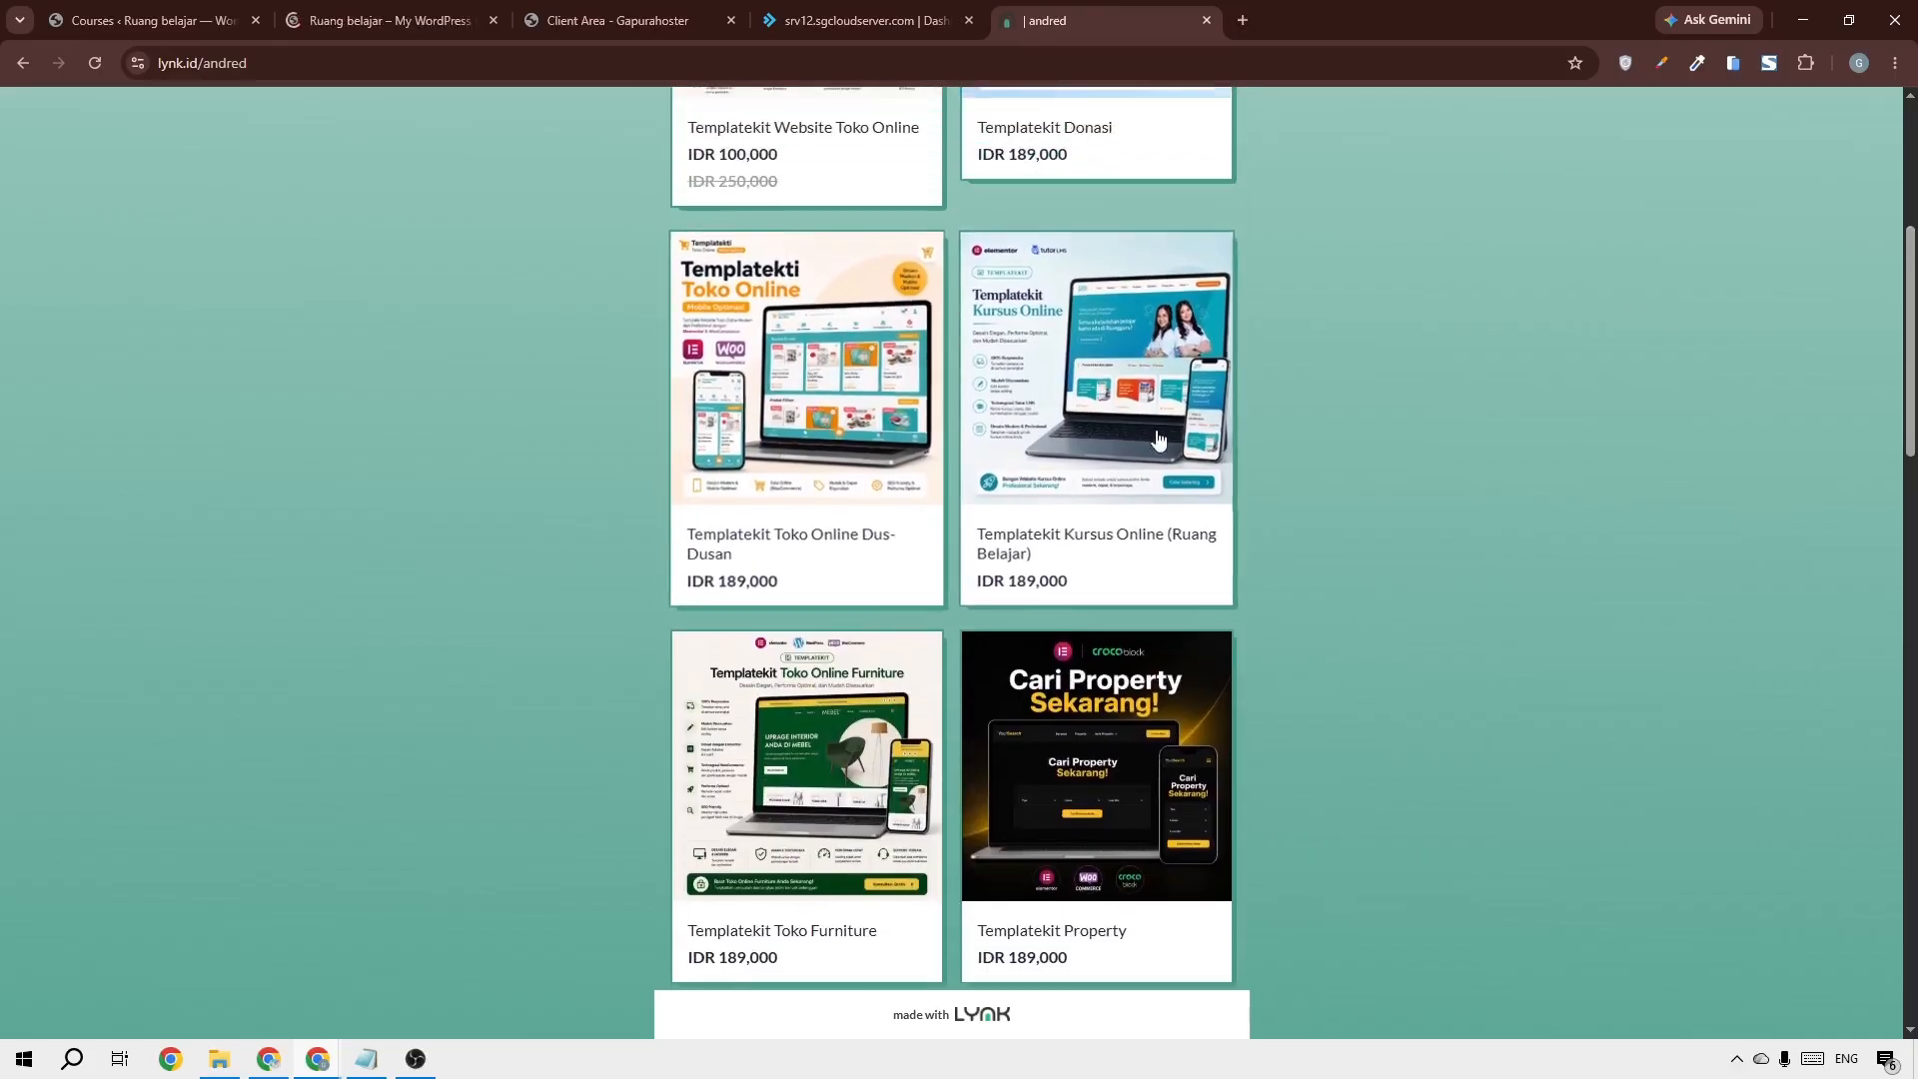
mouse_move(1910, 431)
mouse_down()
mouse_move(1910, 467)
mouse_move(1910, 445)
mouse_up()
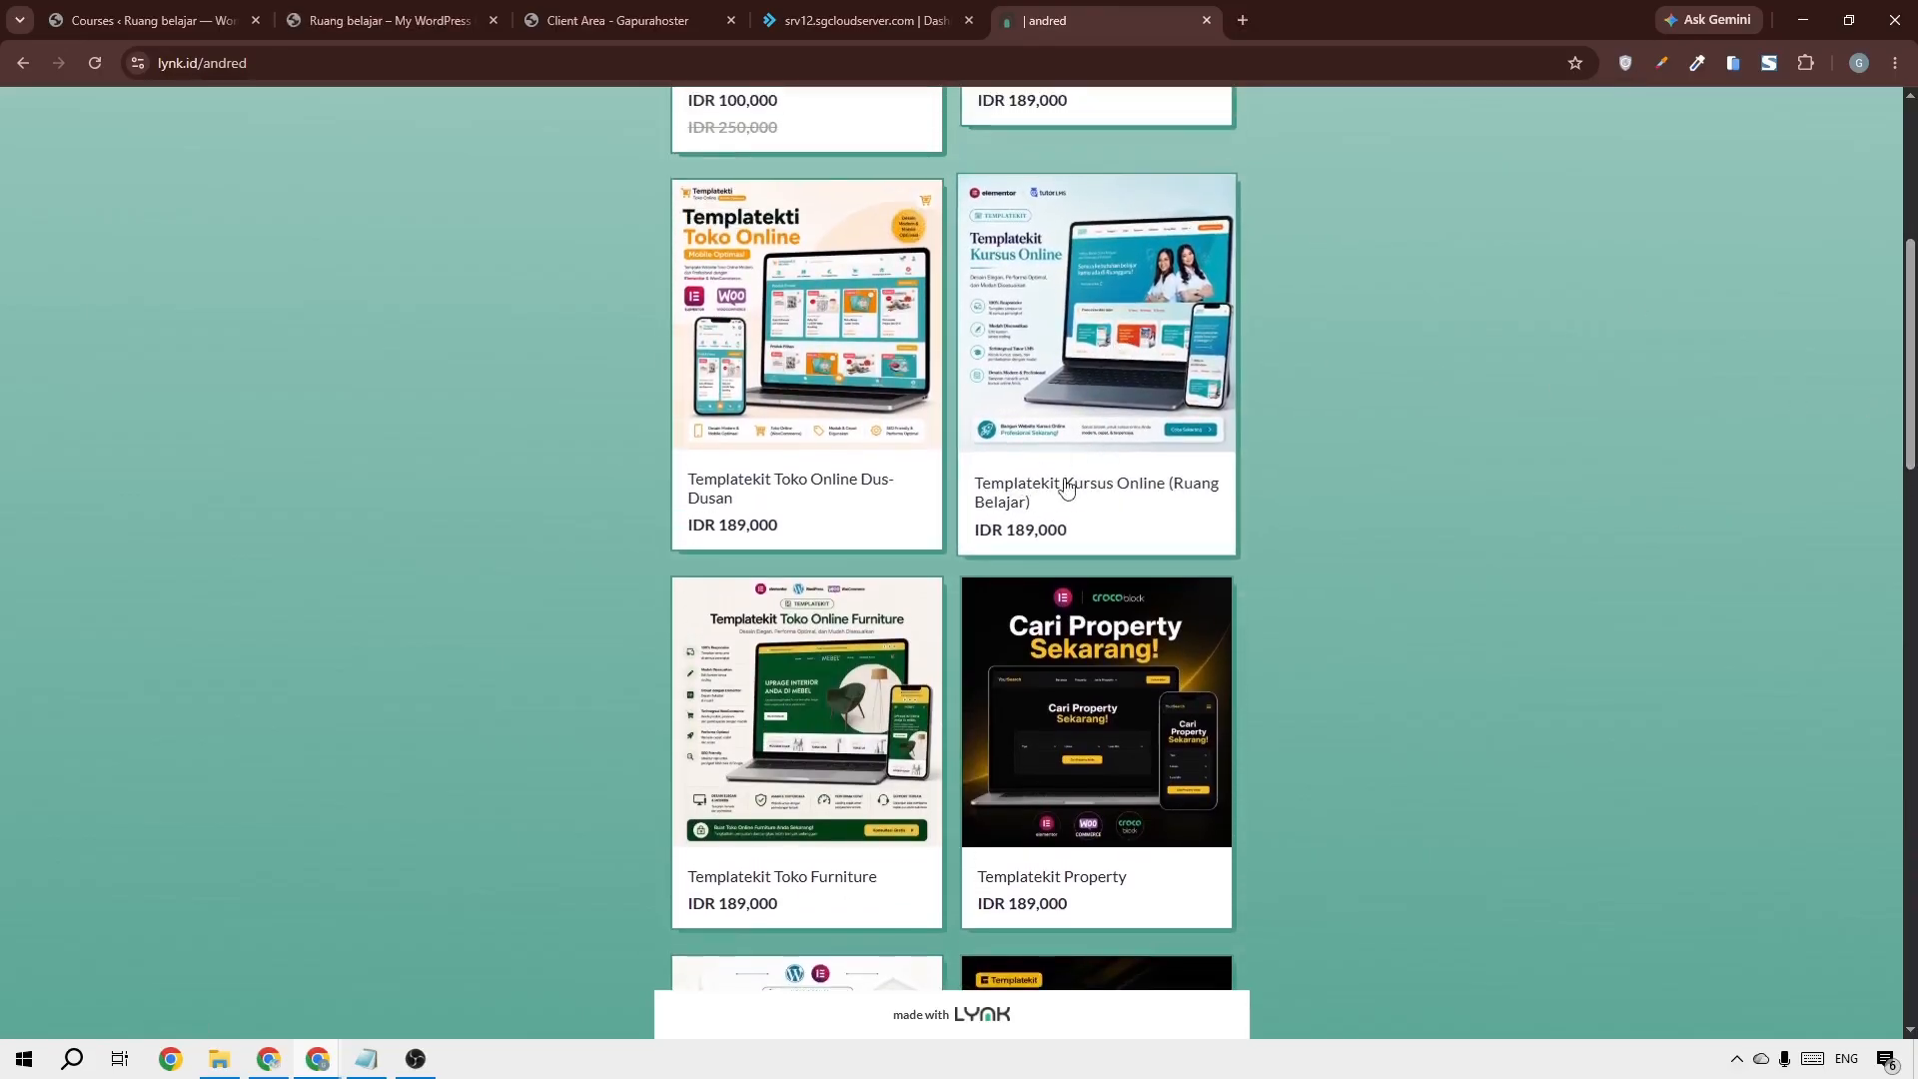
click(1087, 370)
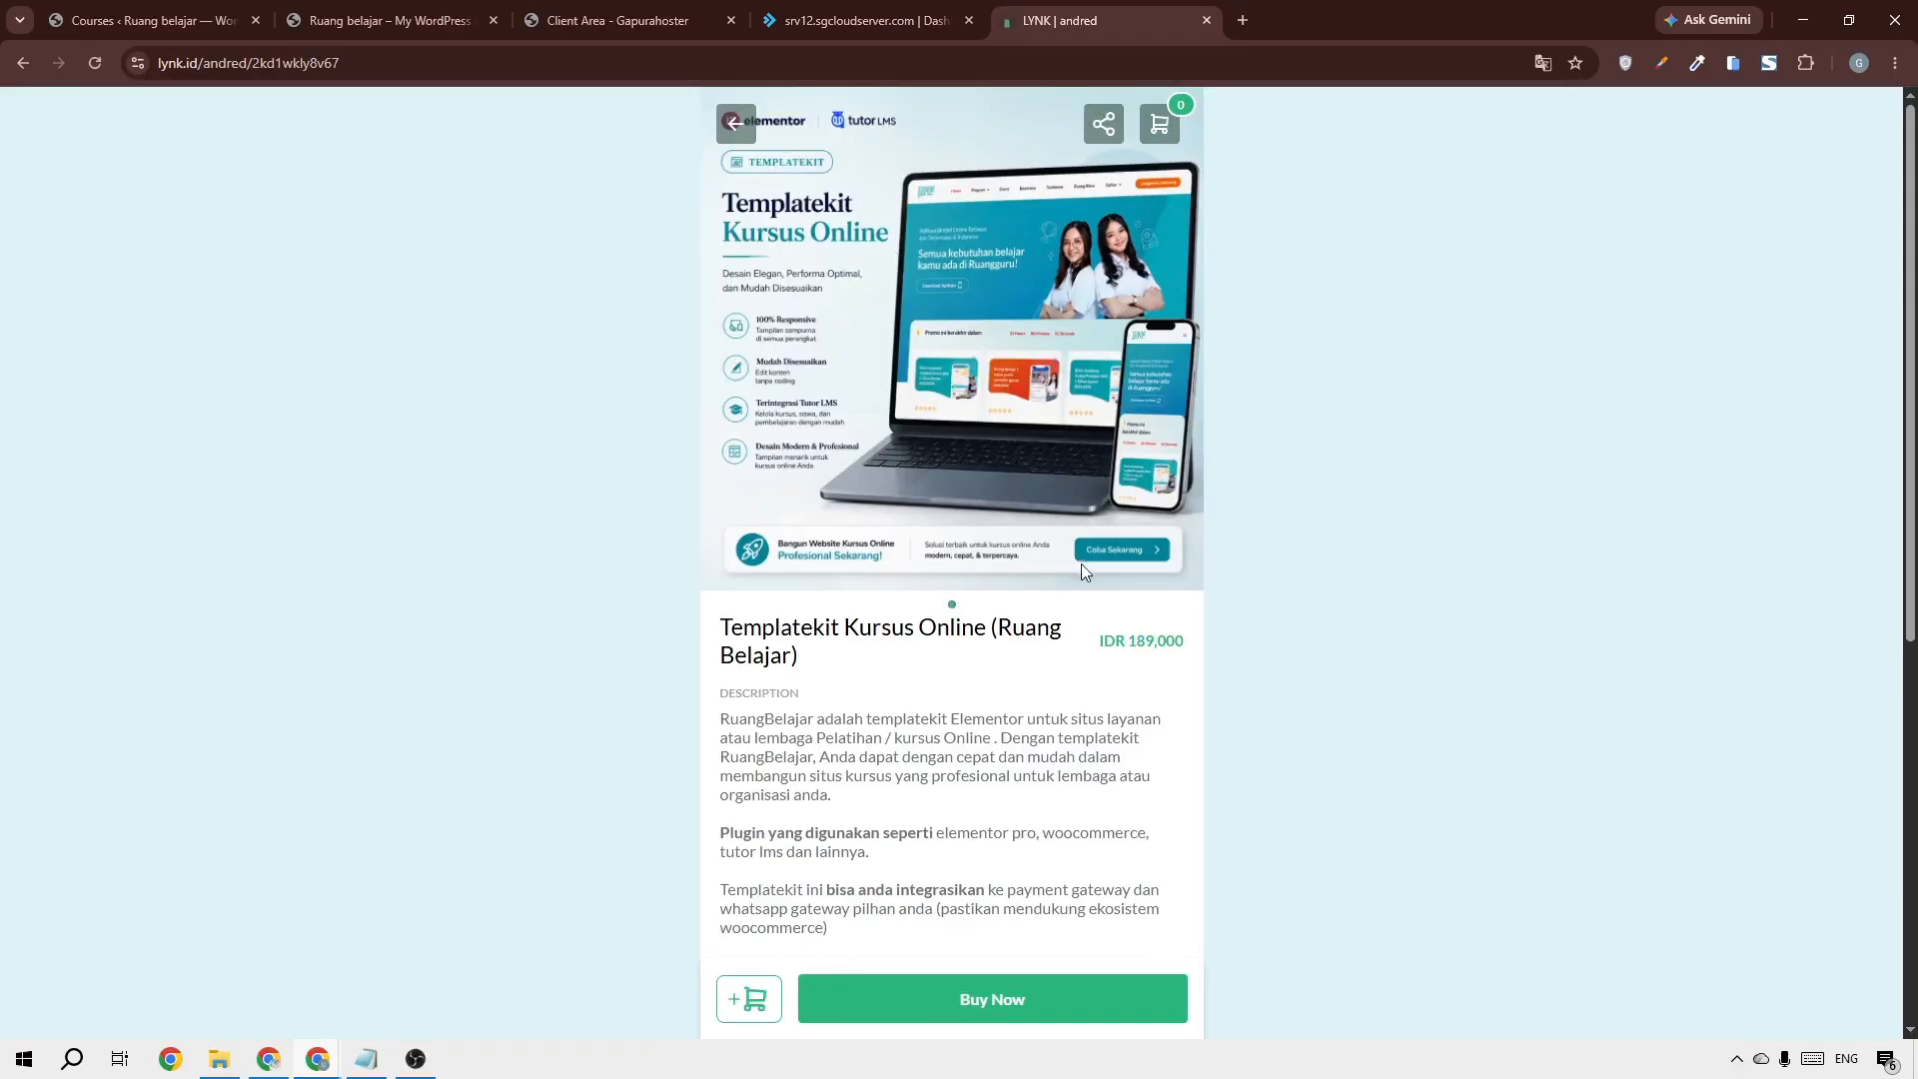
Read the product's description, plugin list and ADD ON options, then return to the Ruang belajar homepage
scroll(1855, 756, down, 5)
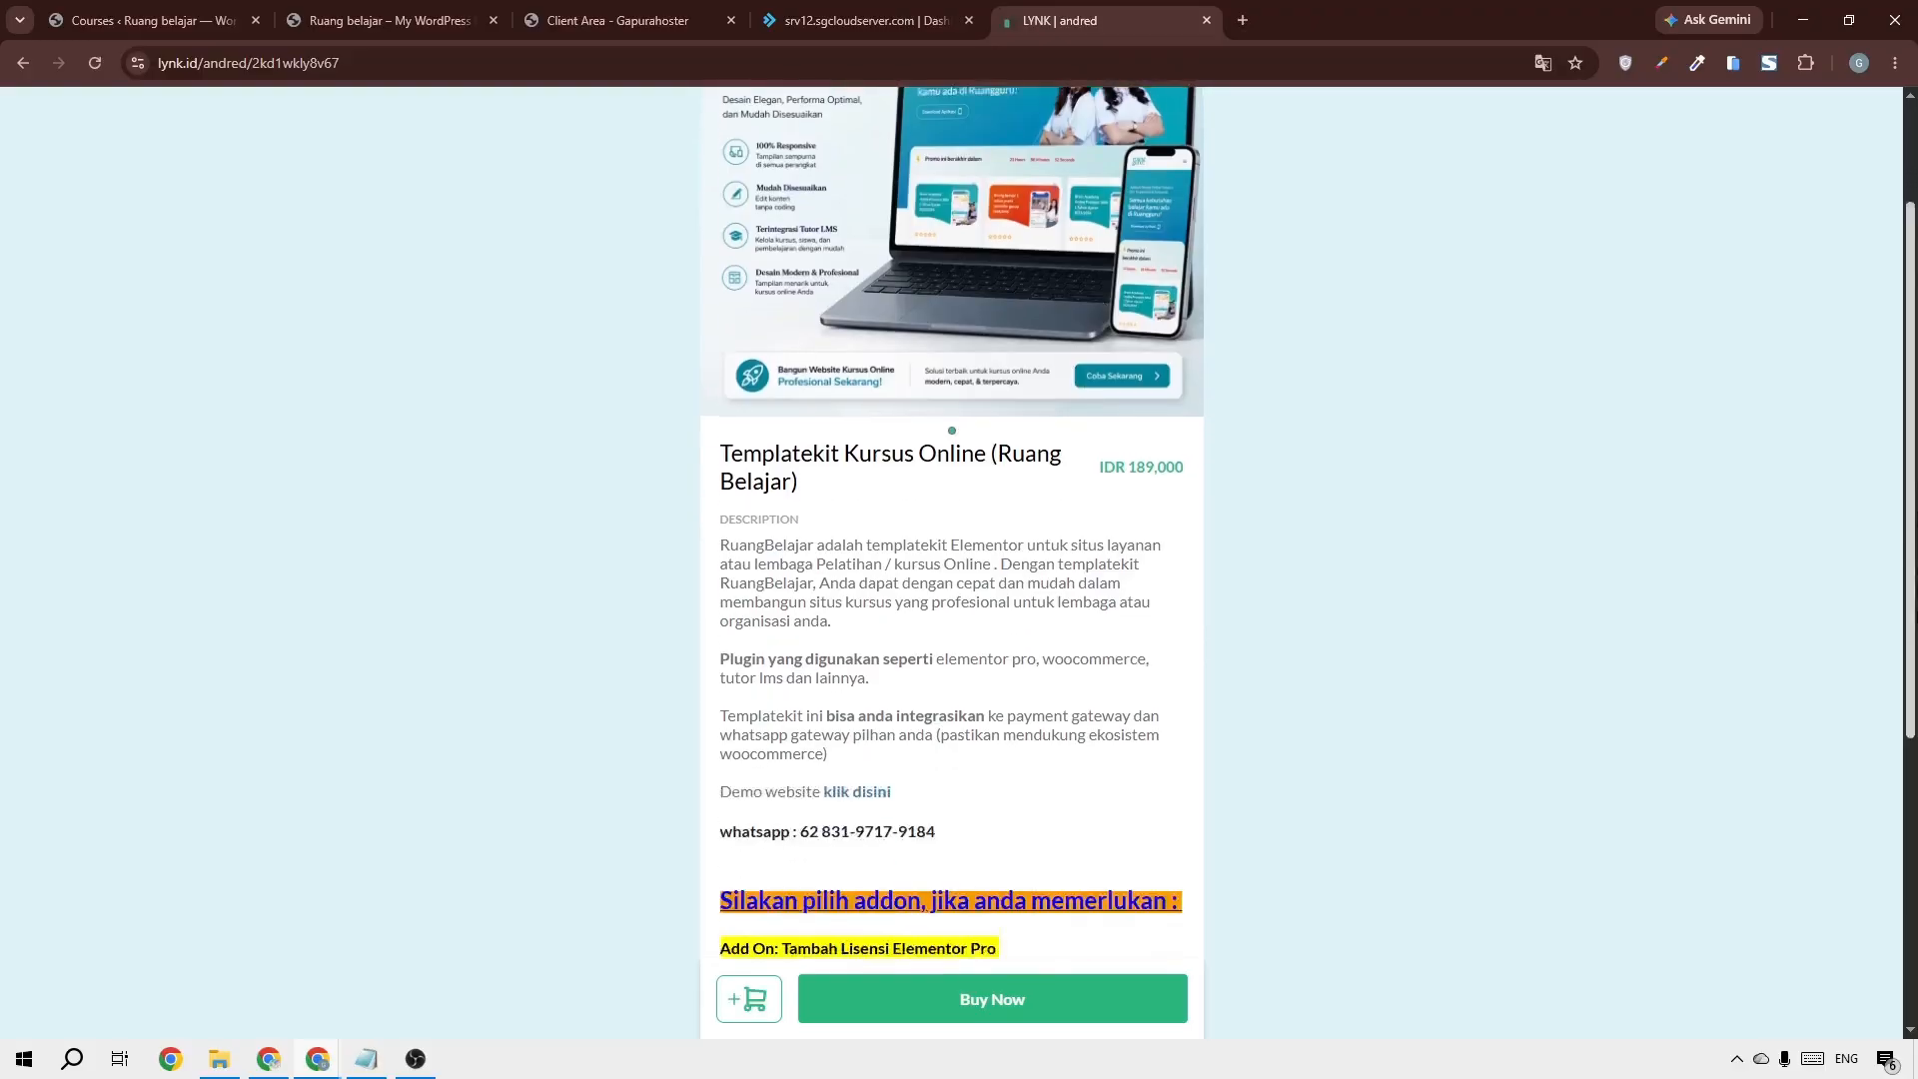
triple_click(857, 354)
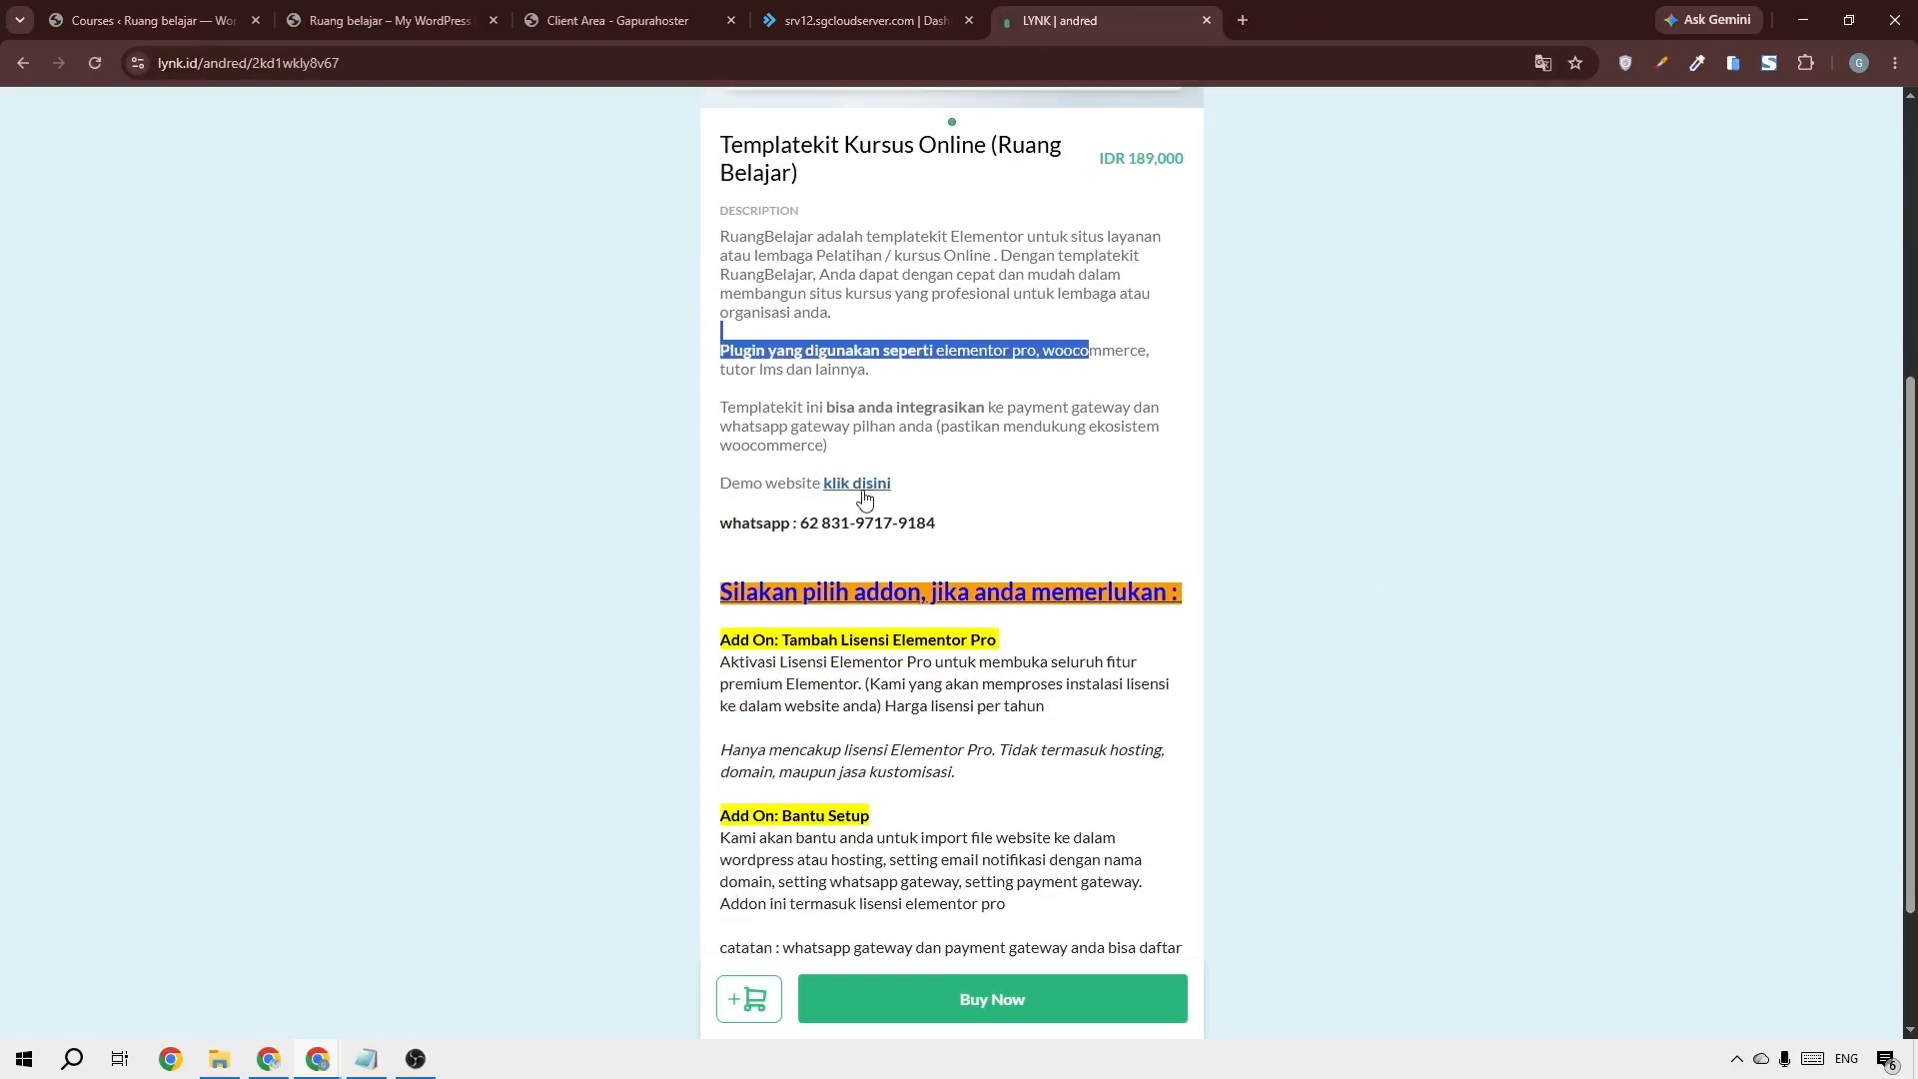
drag(821, 527, 972, 530)
drag(1864, 457, 1598, 639)
click(919, 788)
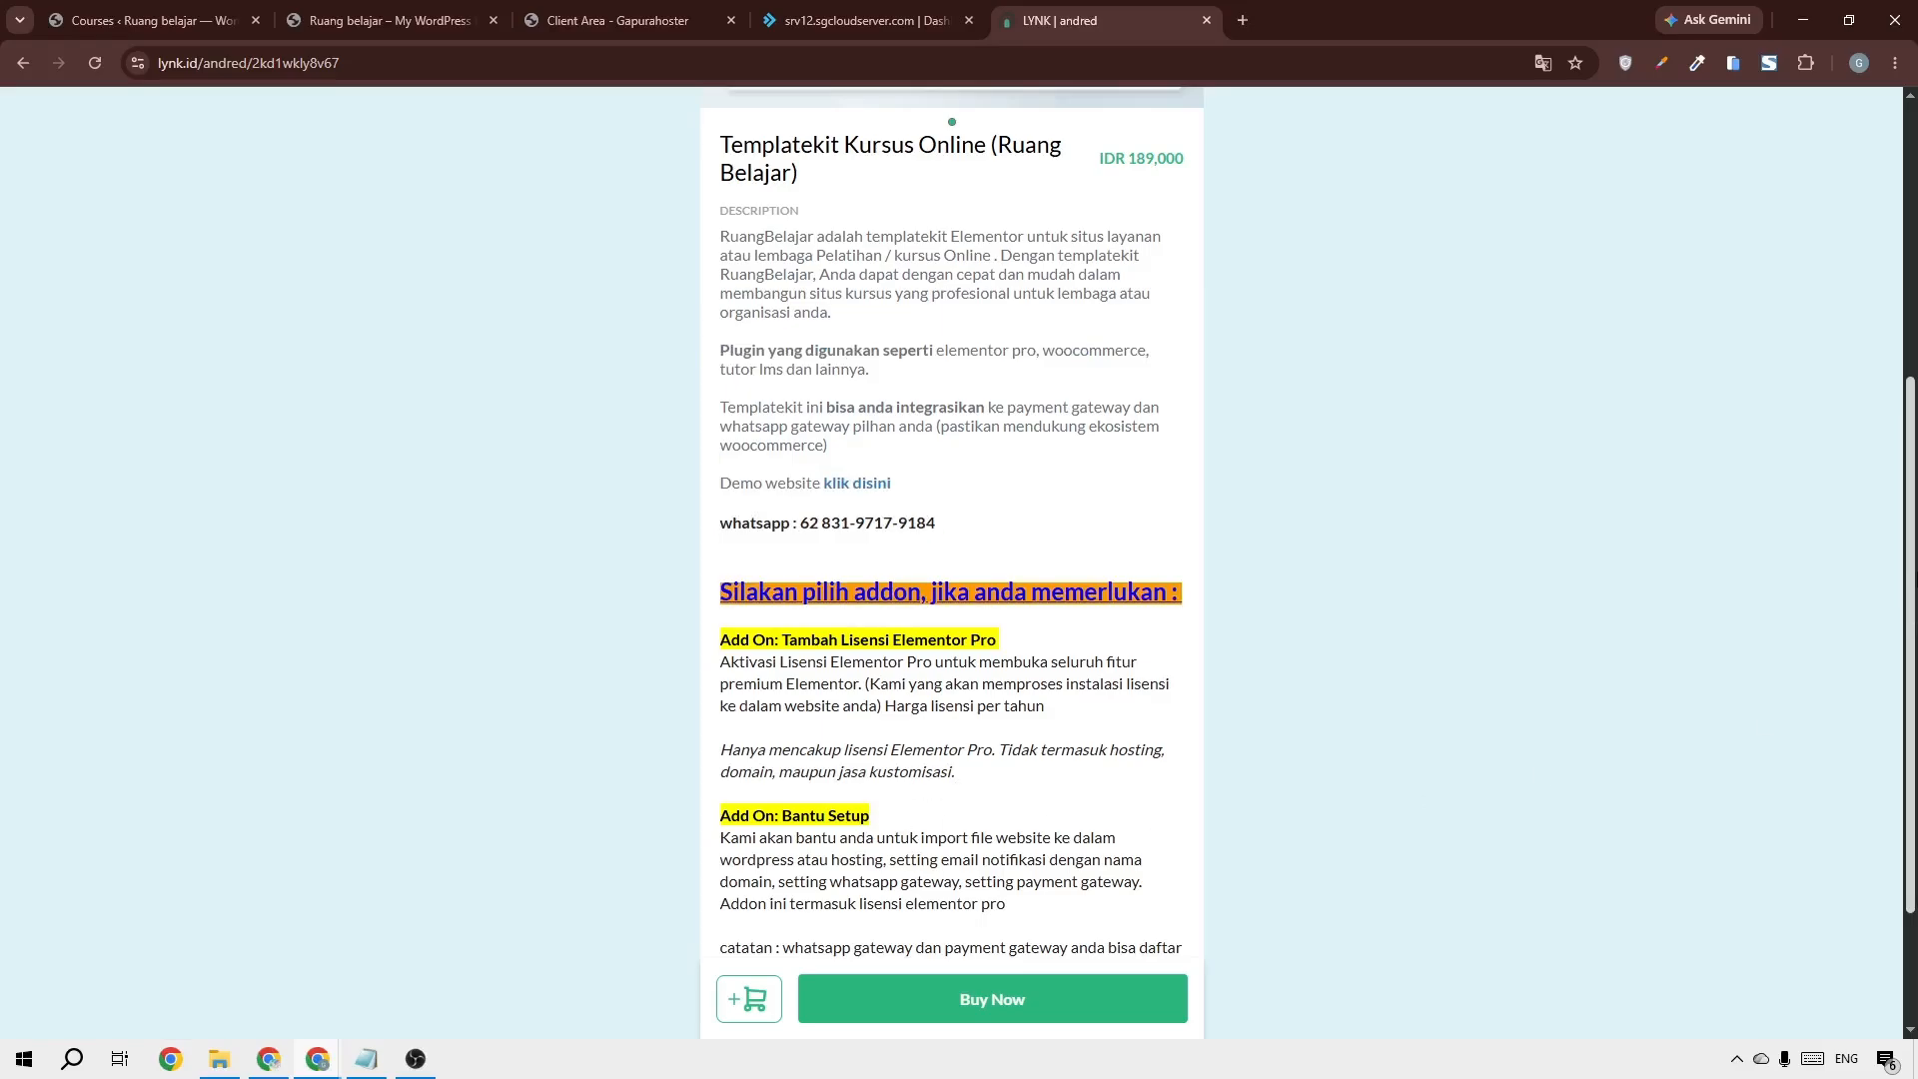
scroll(1459, 792, down, 2)
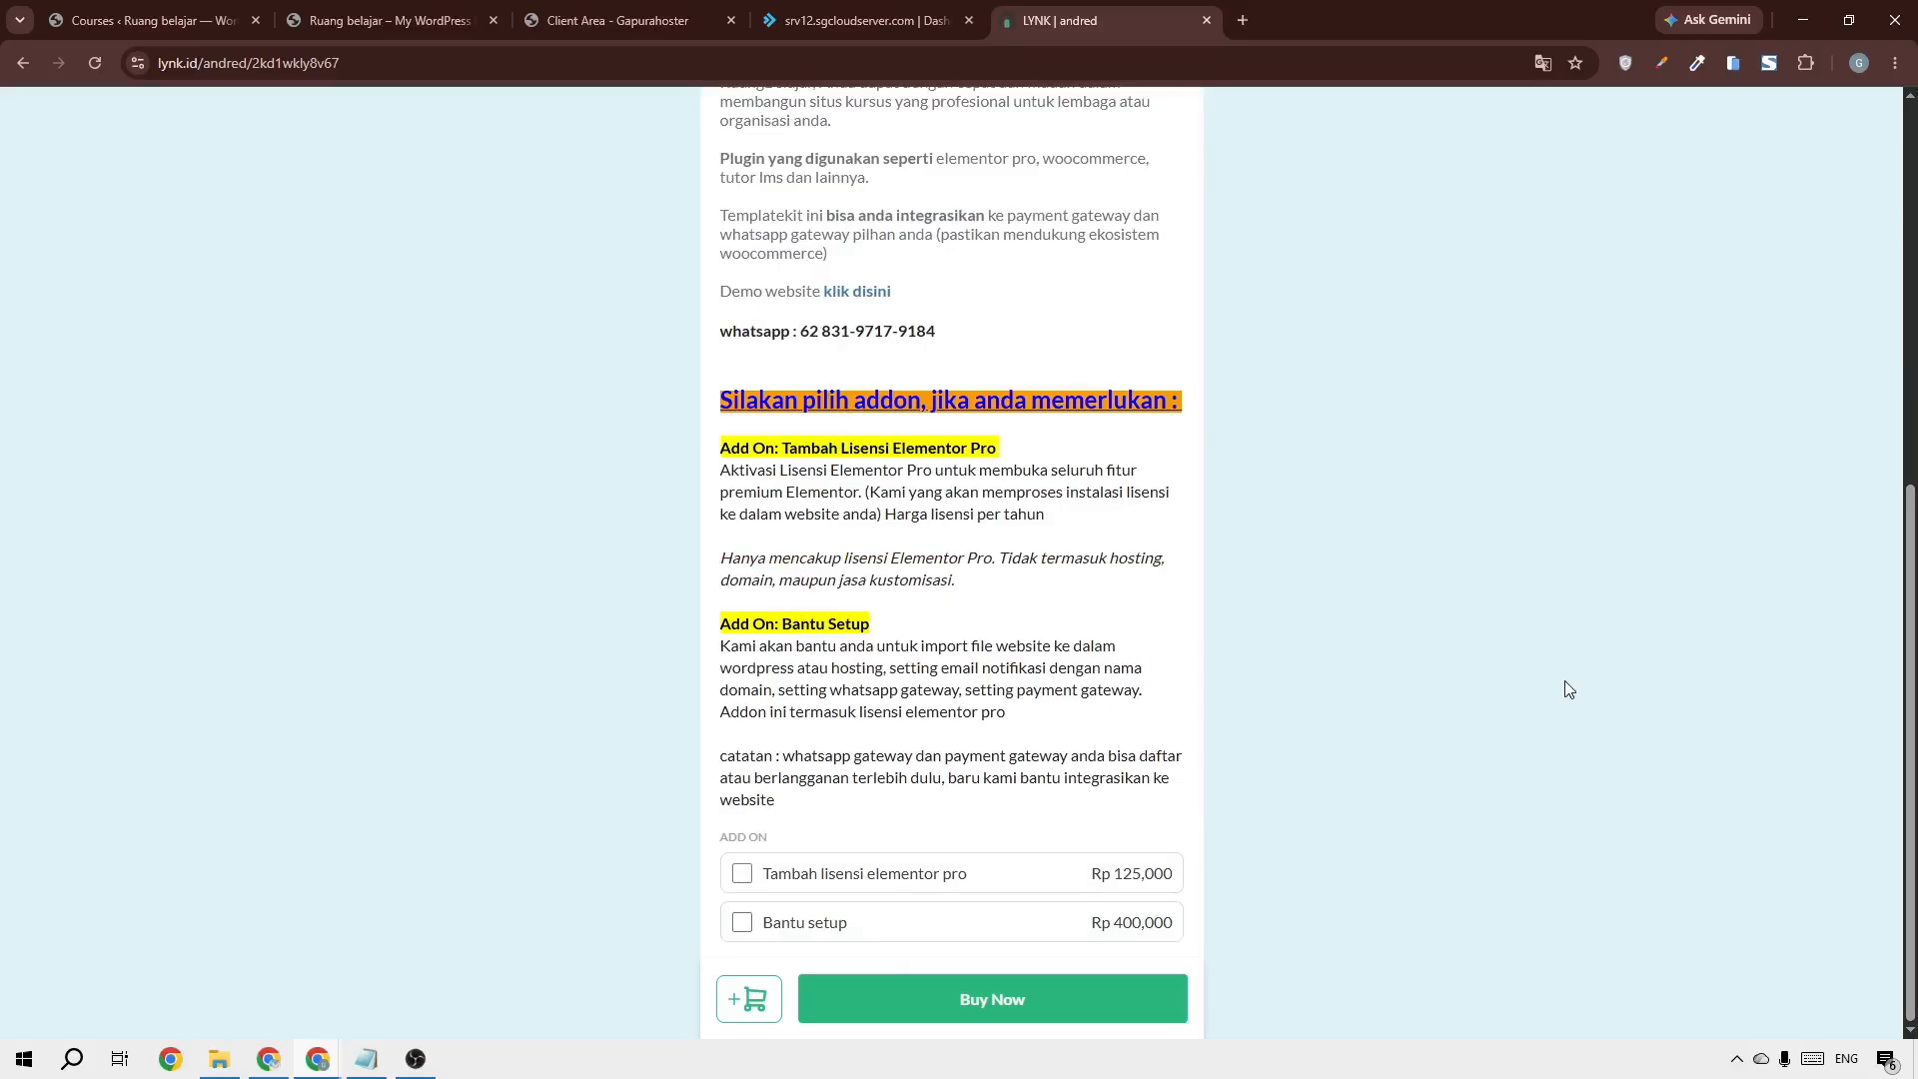
click(400, 24)
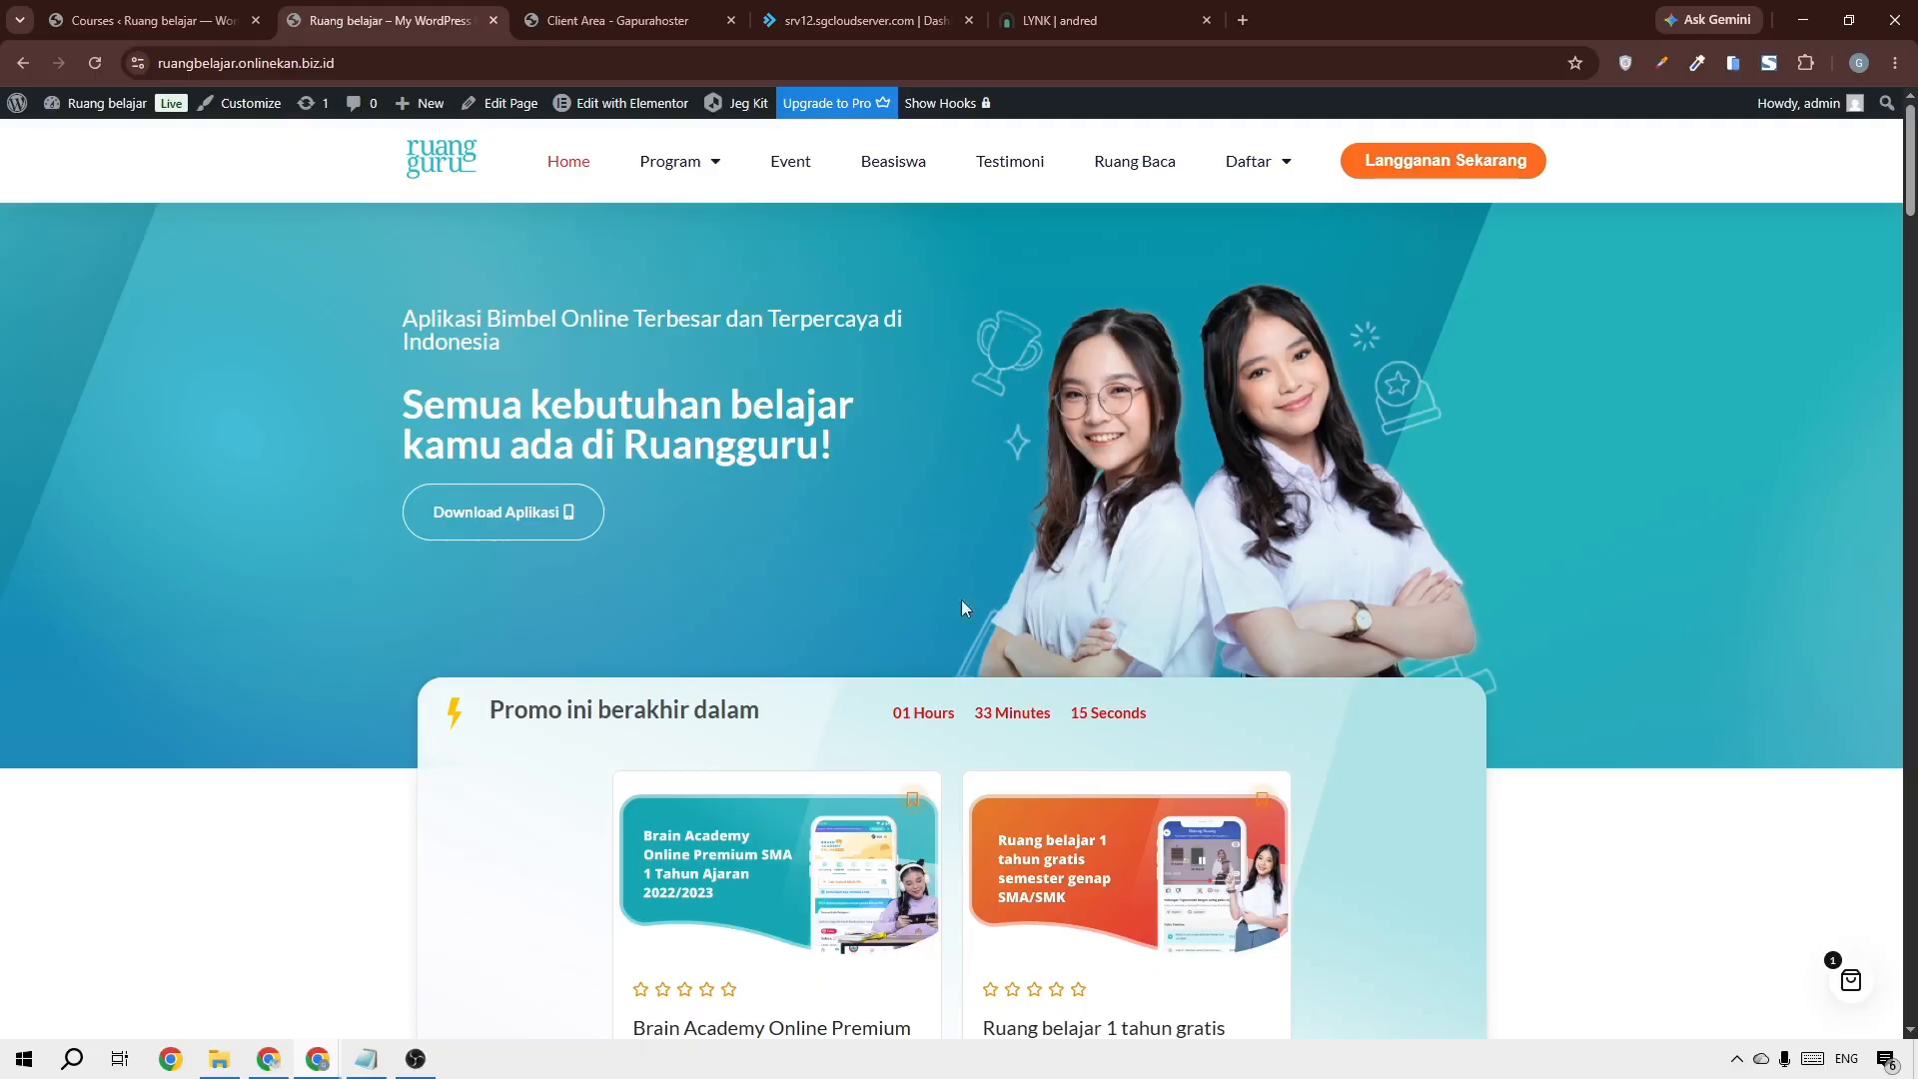
drag(1910, 200, 1844, 192)
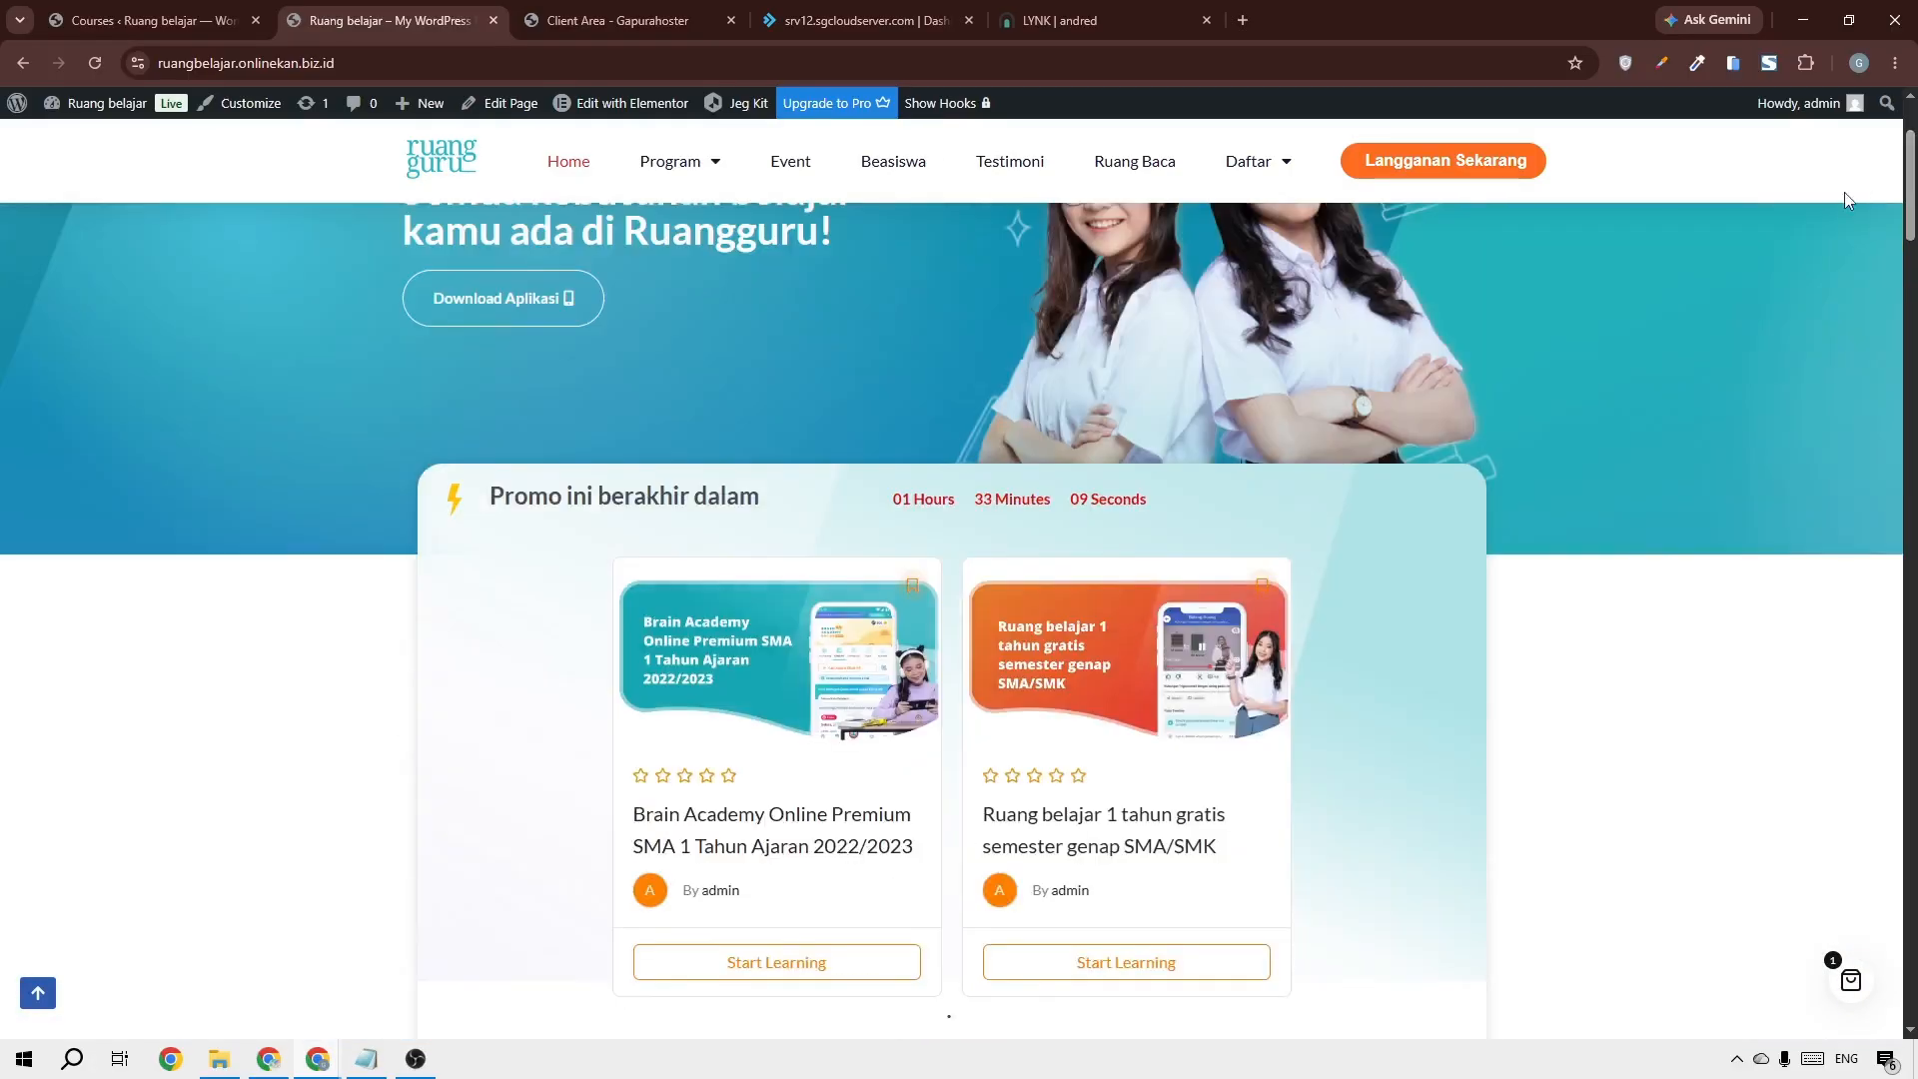
click(425, 1059)
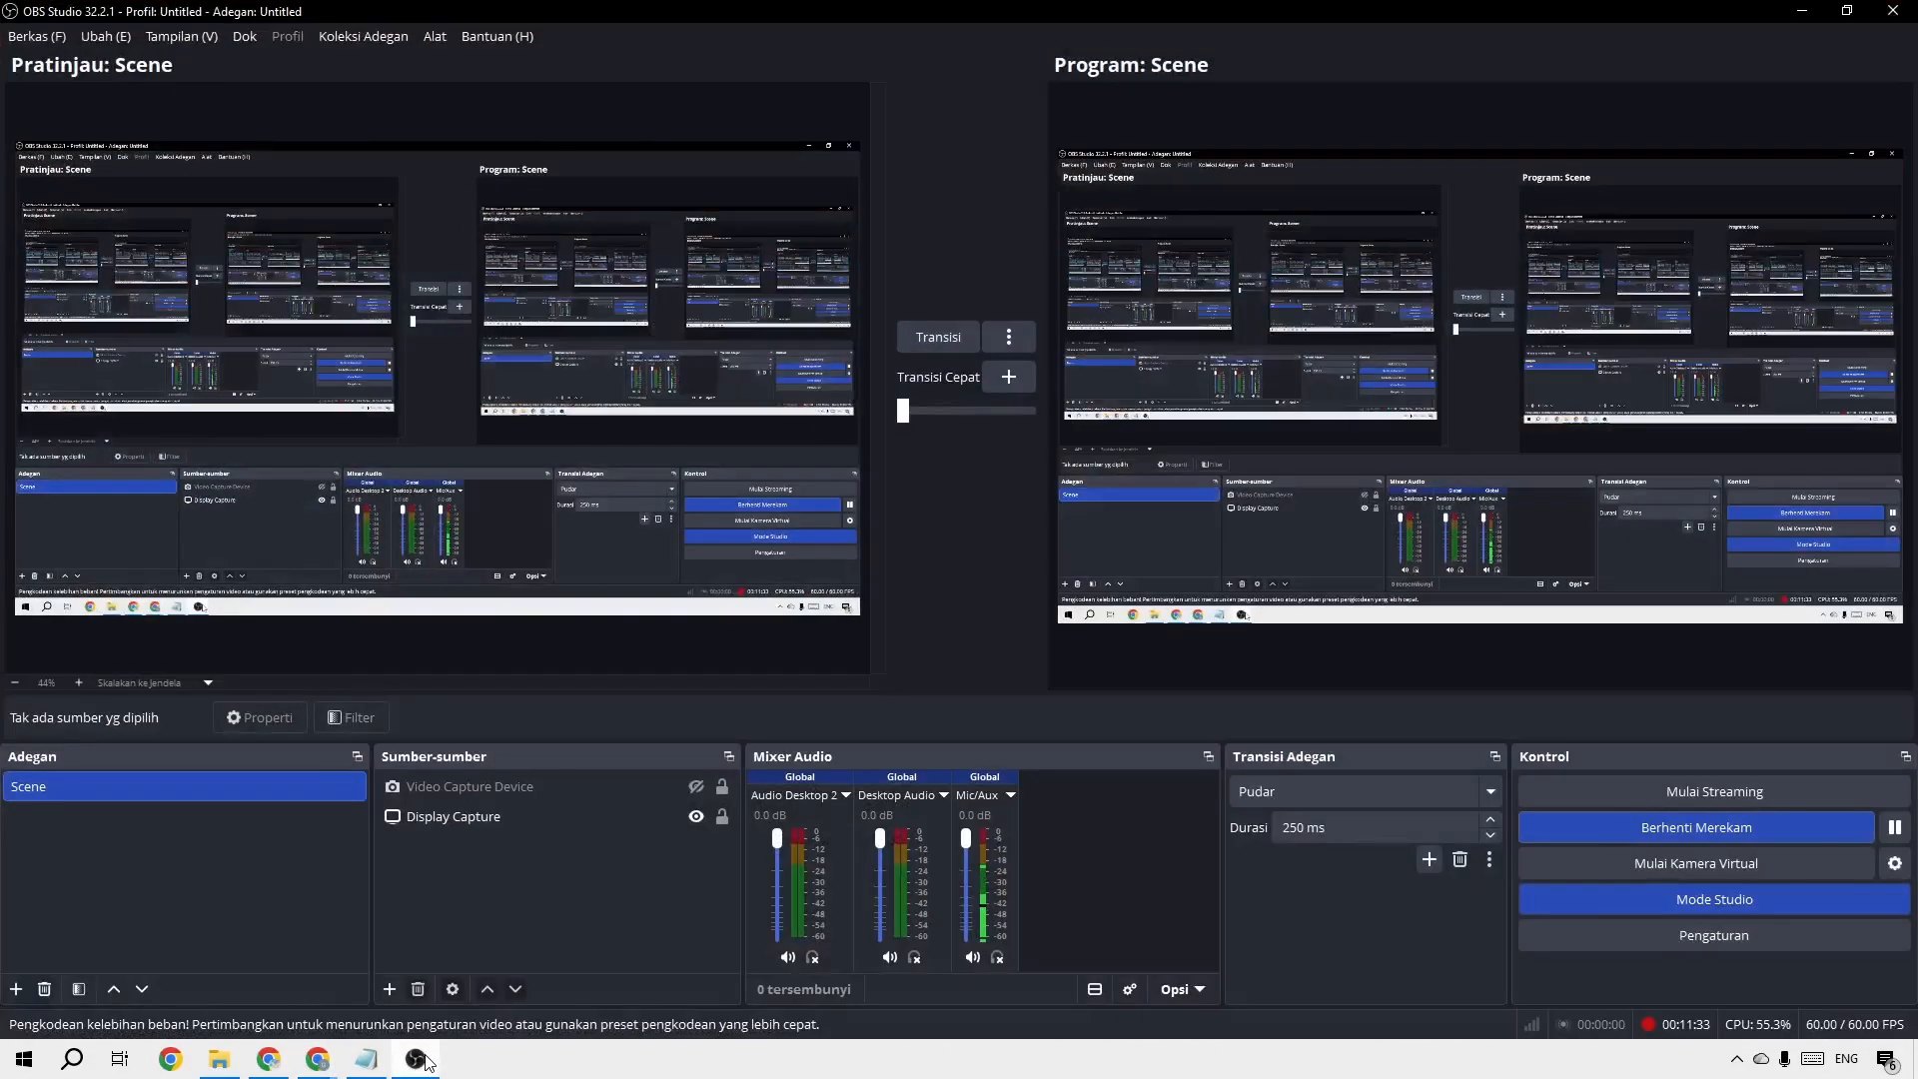
click(425, 1059)
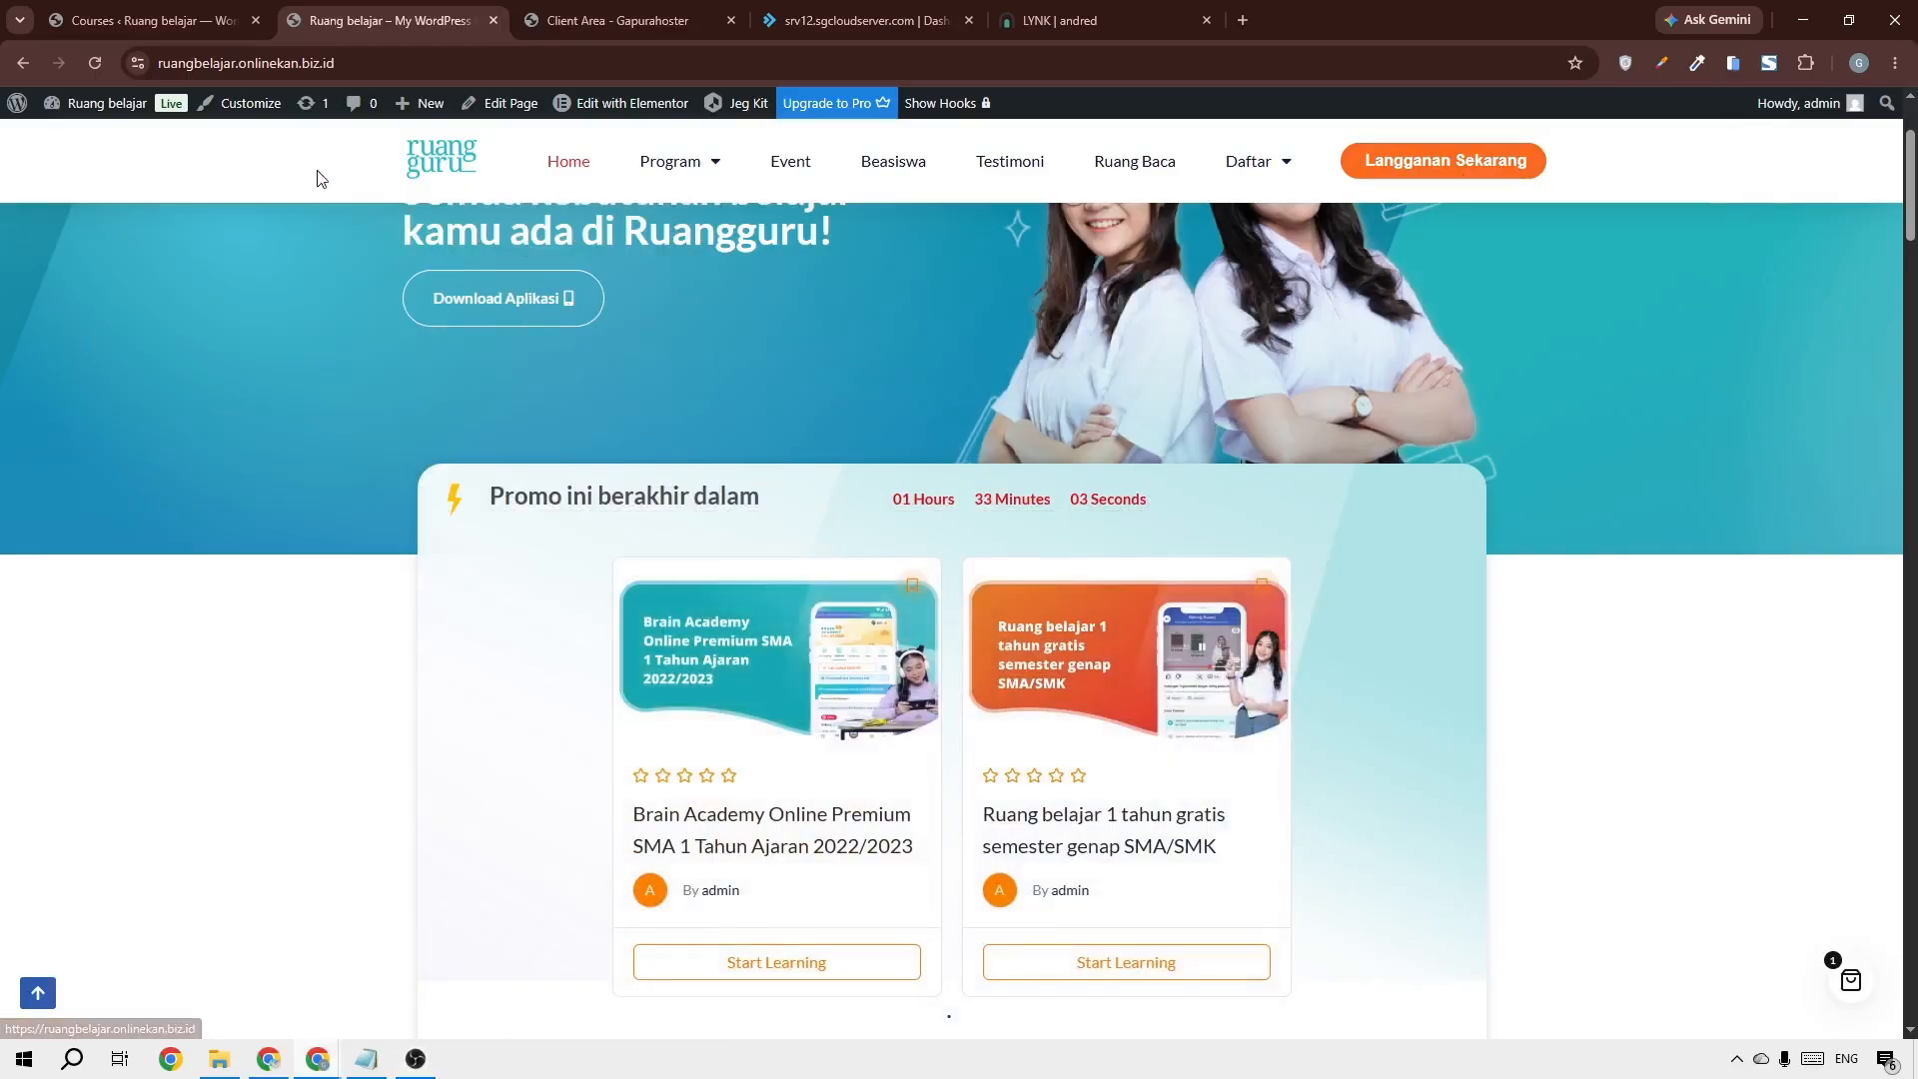
In DirectAdmin, launch the WordPress installer from Softaculous Apps Installer
click(812, 27)
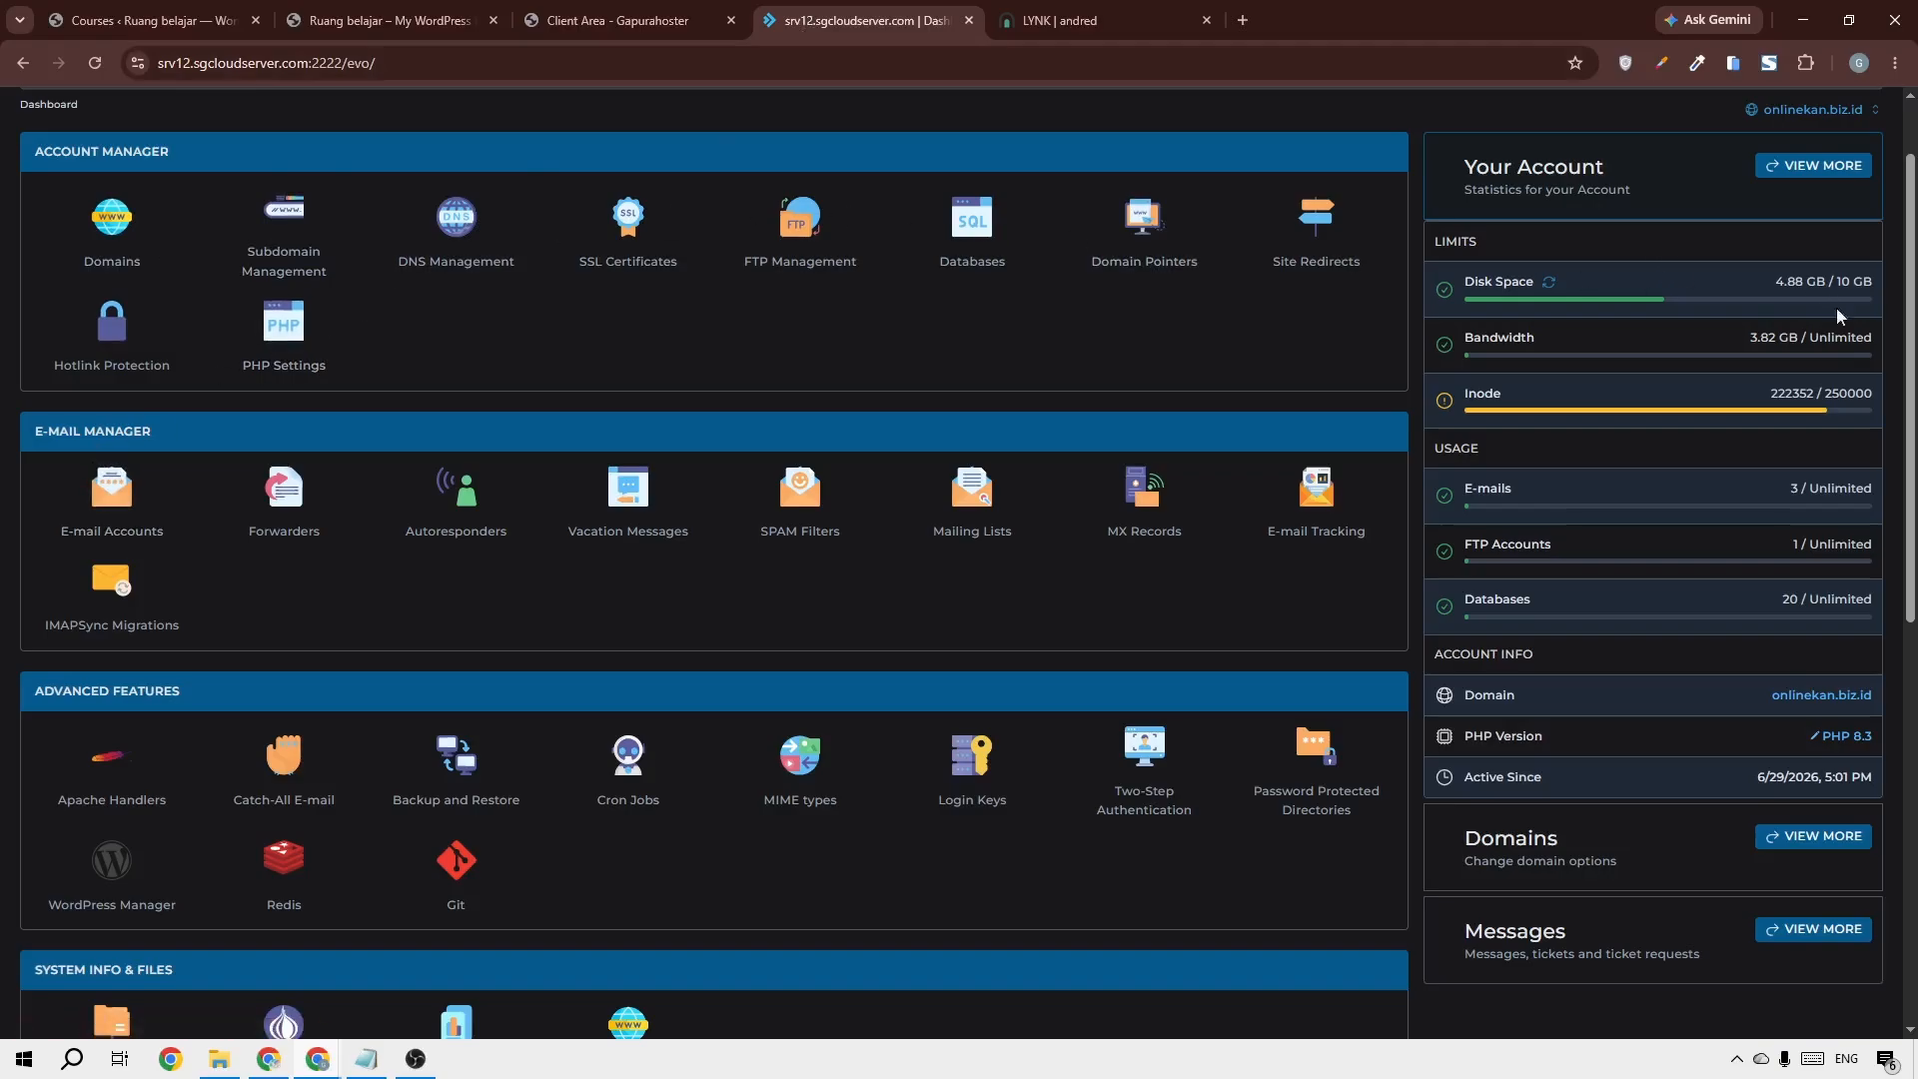
scroll(1906, 349, up, 1)
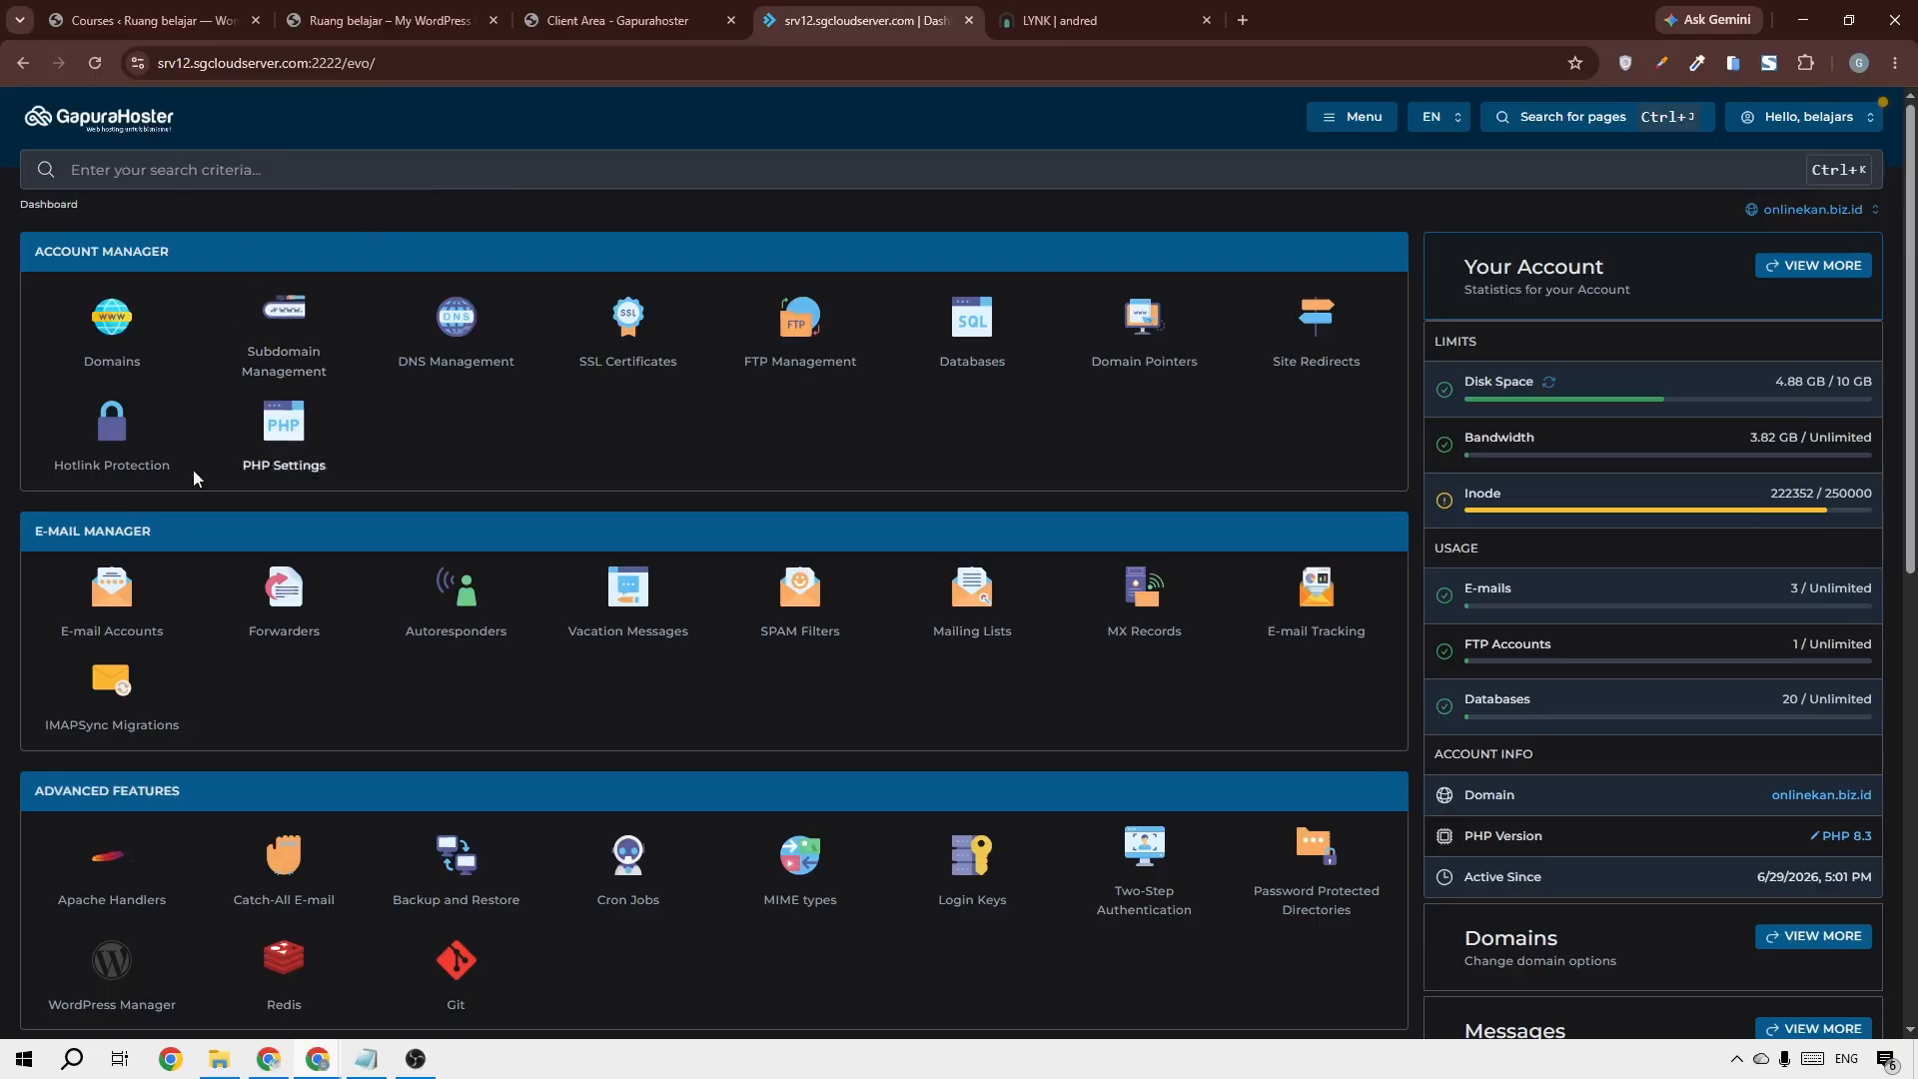
scroll(1638, 389, down, 4)
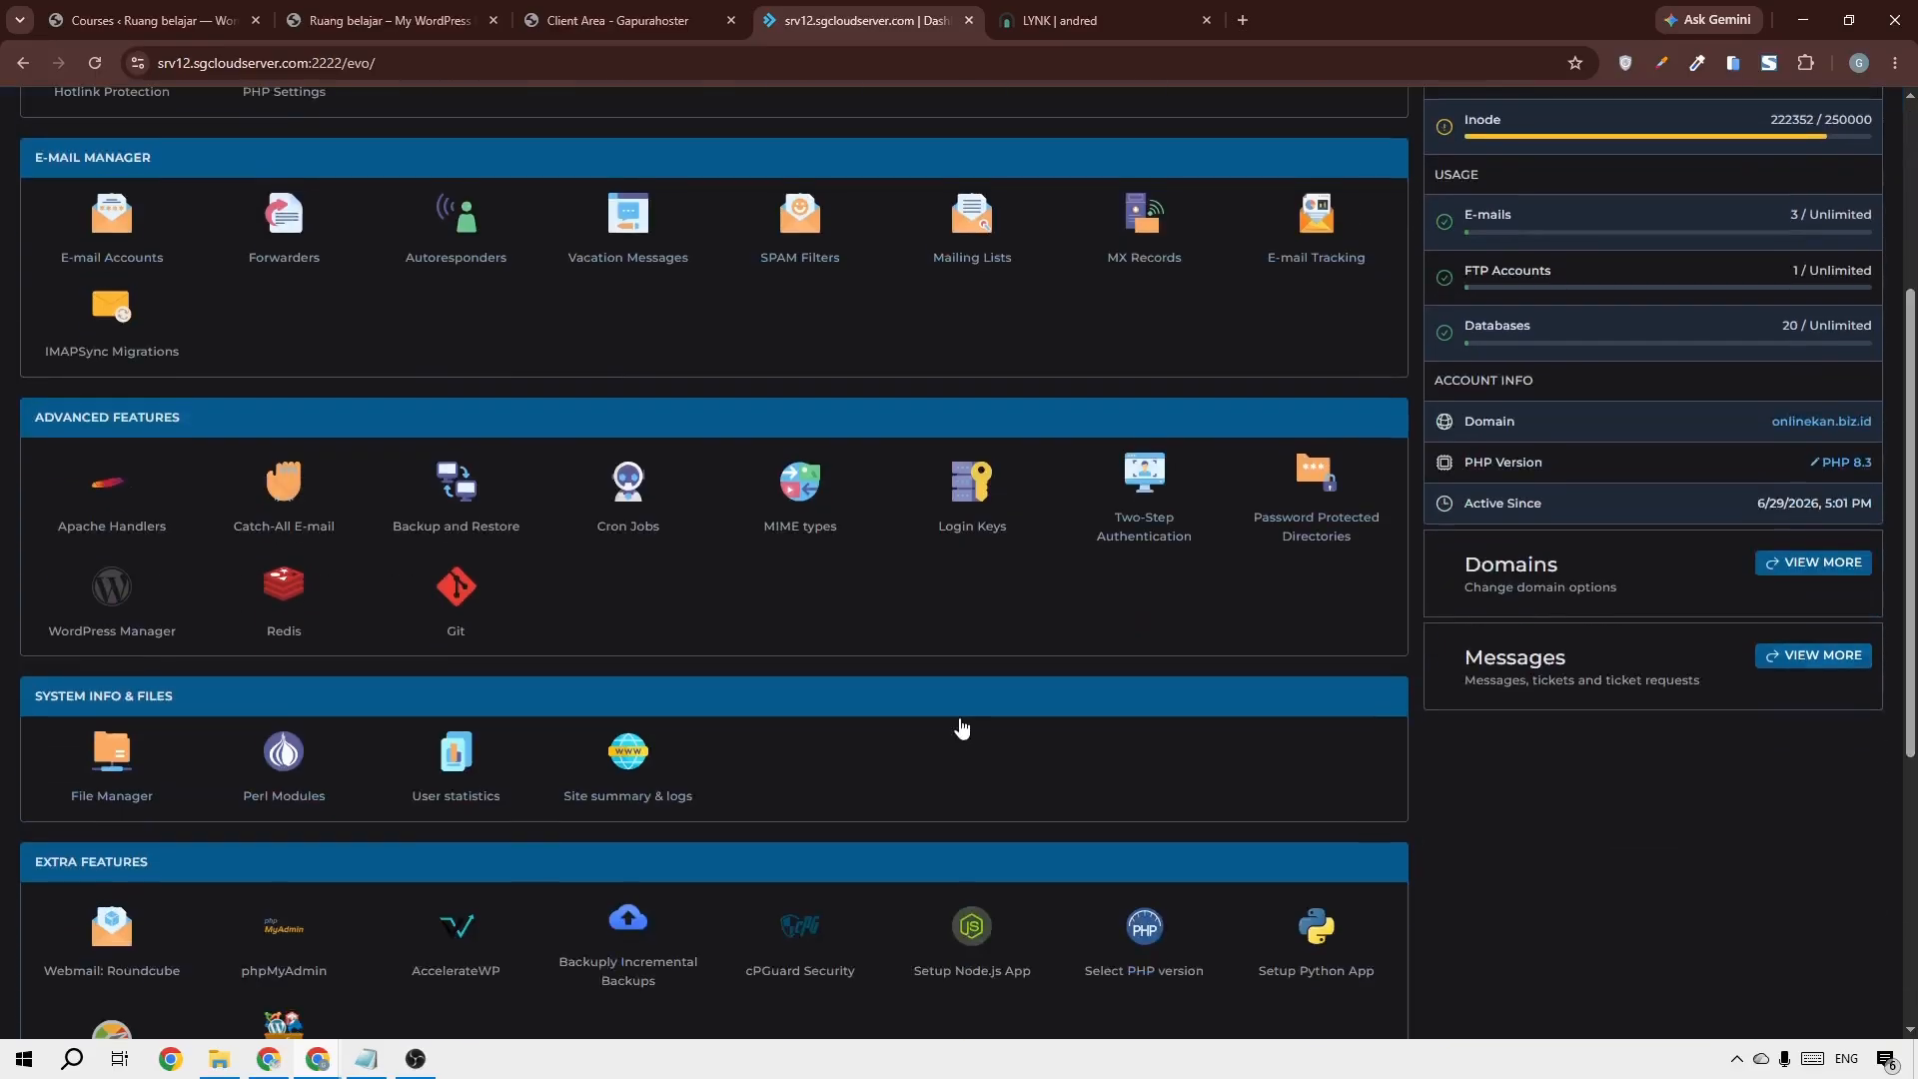
scroll(561, 625, down, 4)
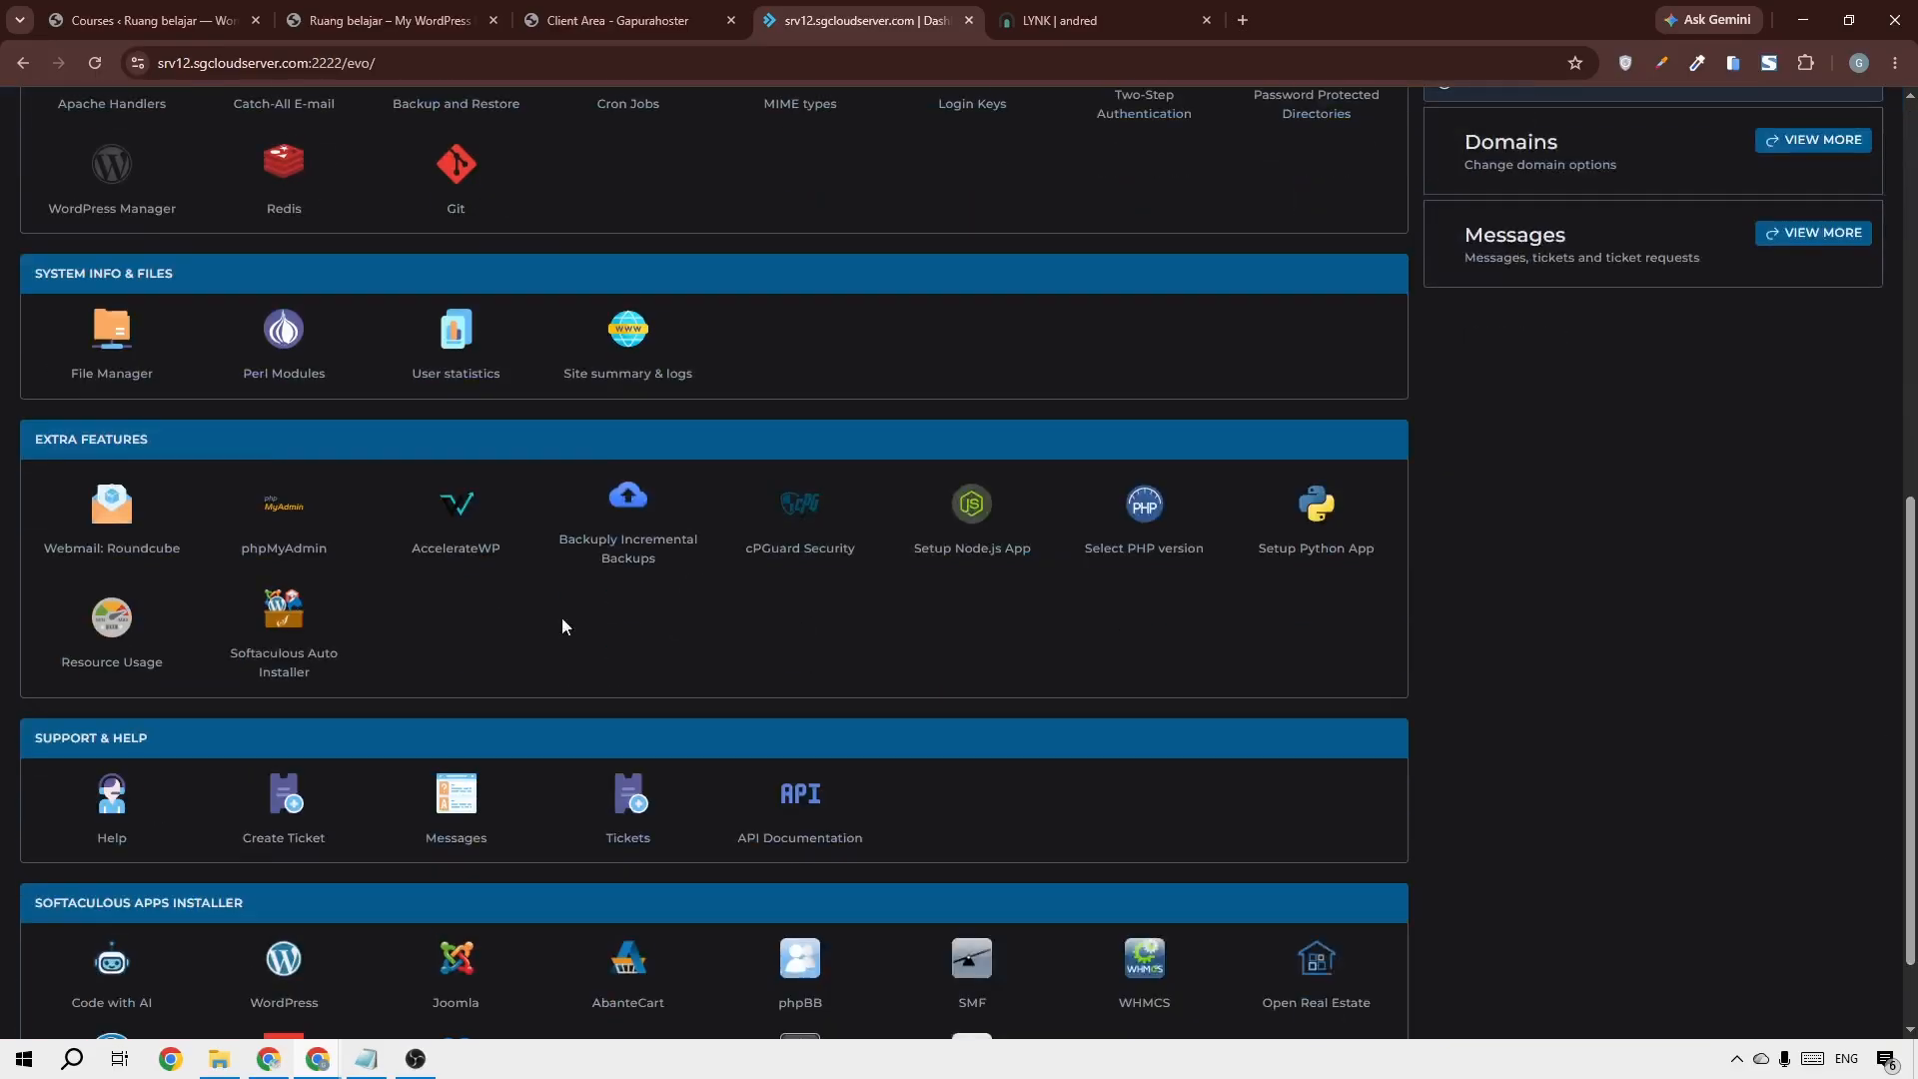
click(282, 969)
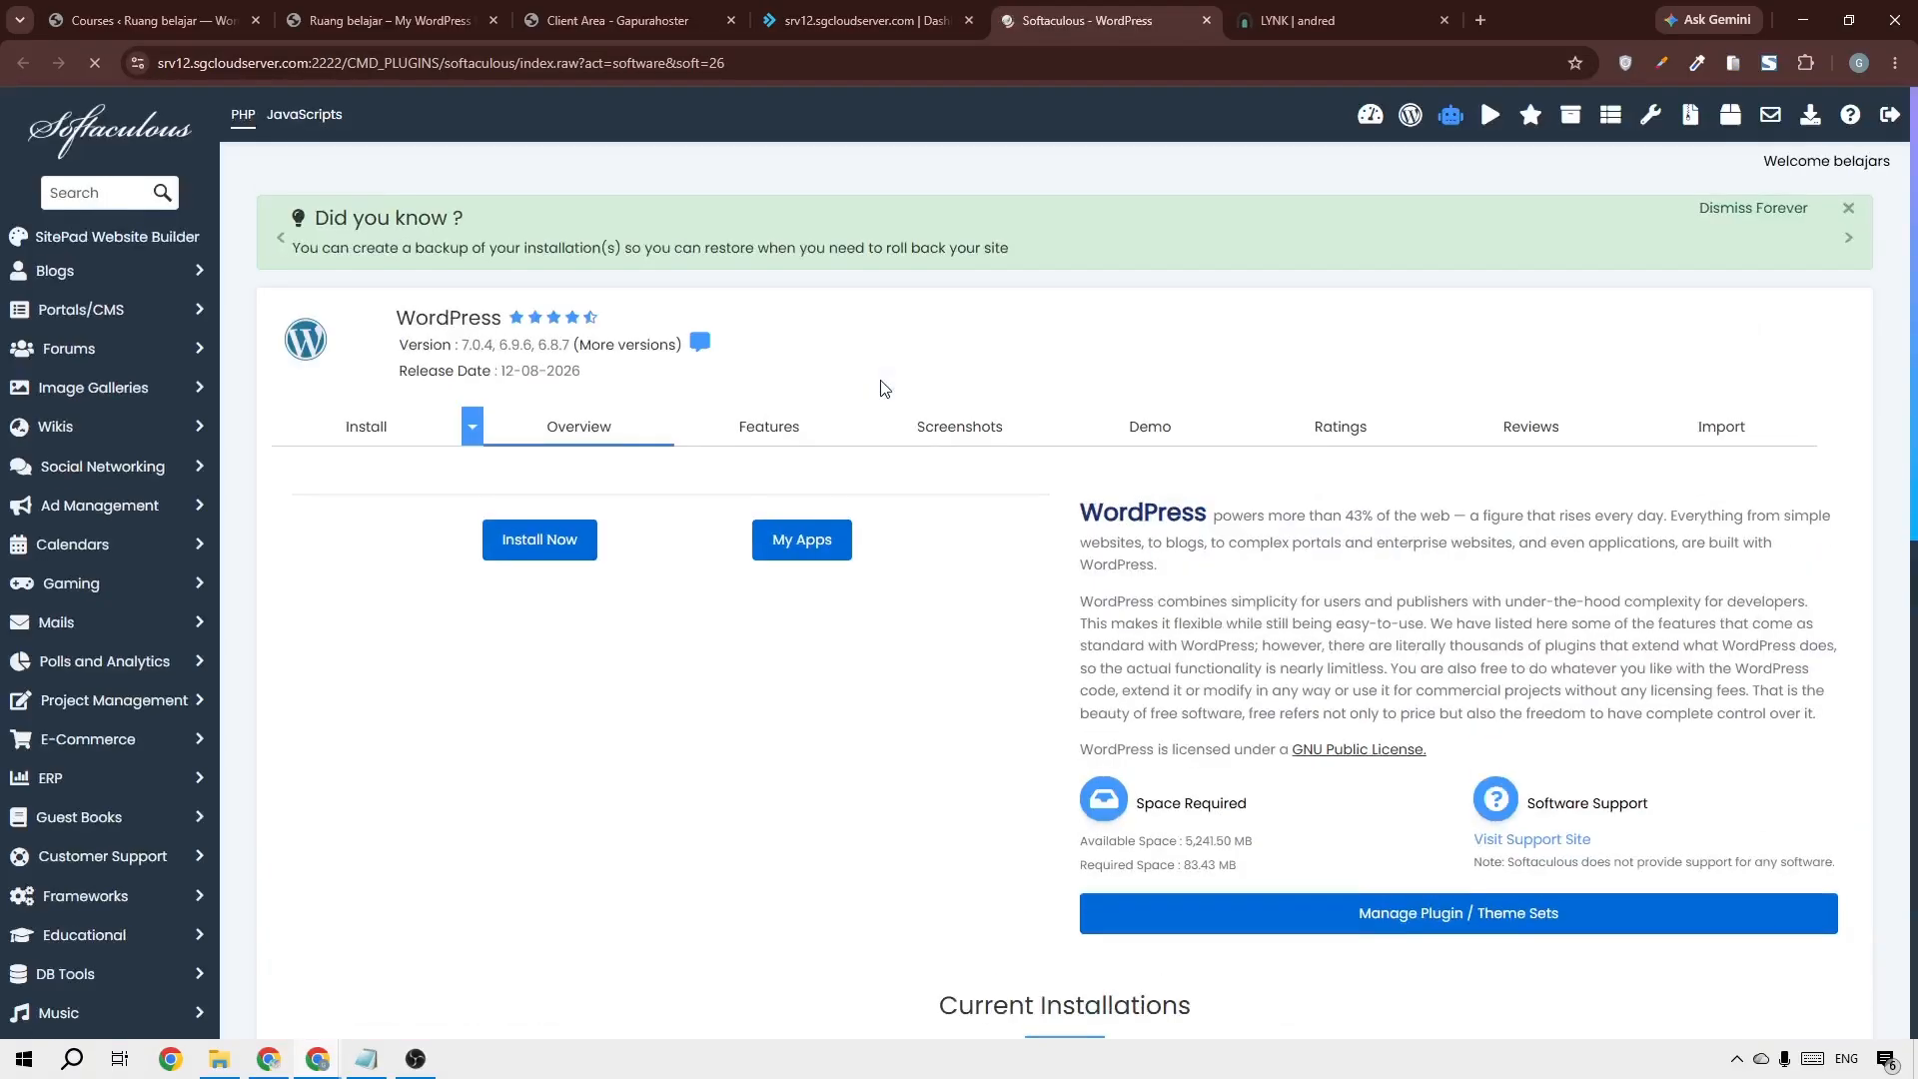
Switch to the new Softaculous WordPress tab and browse its ten existing installations
click(871, 20)
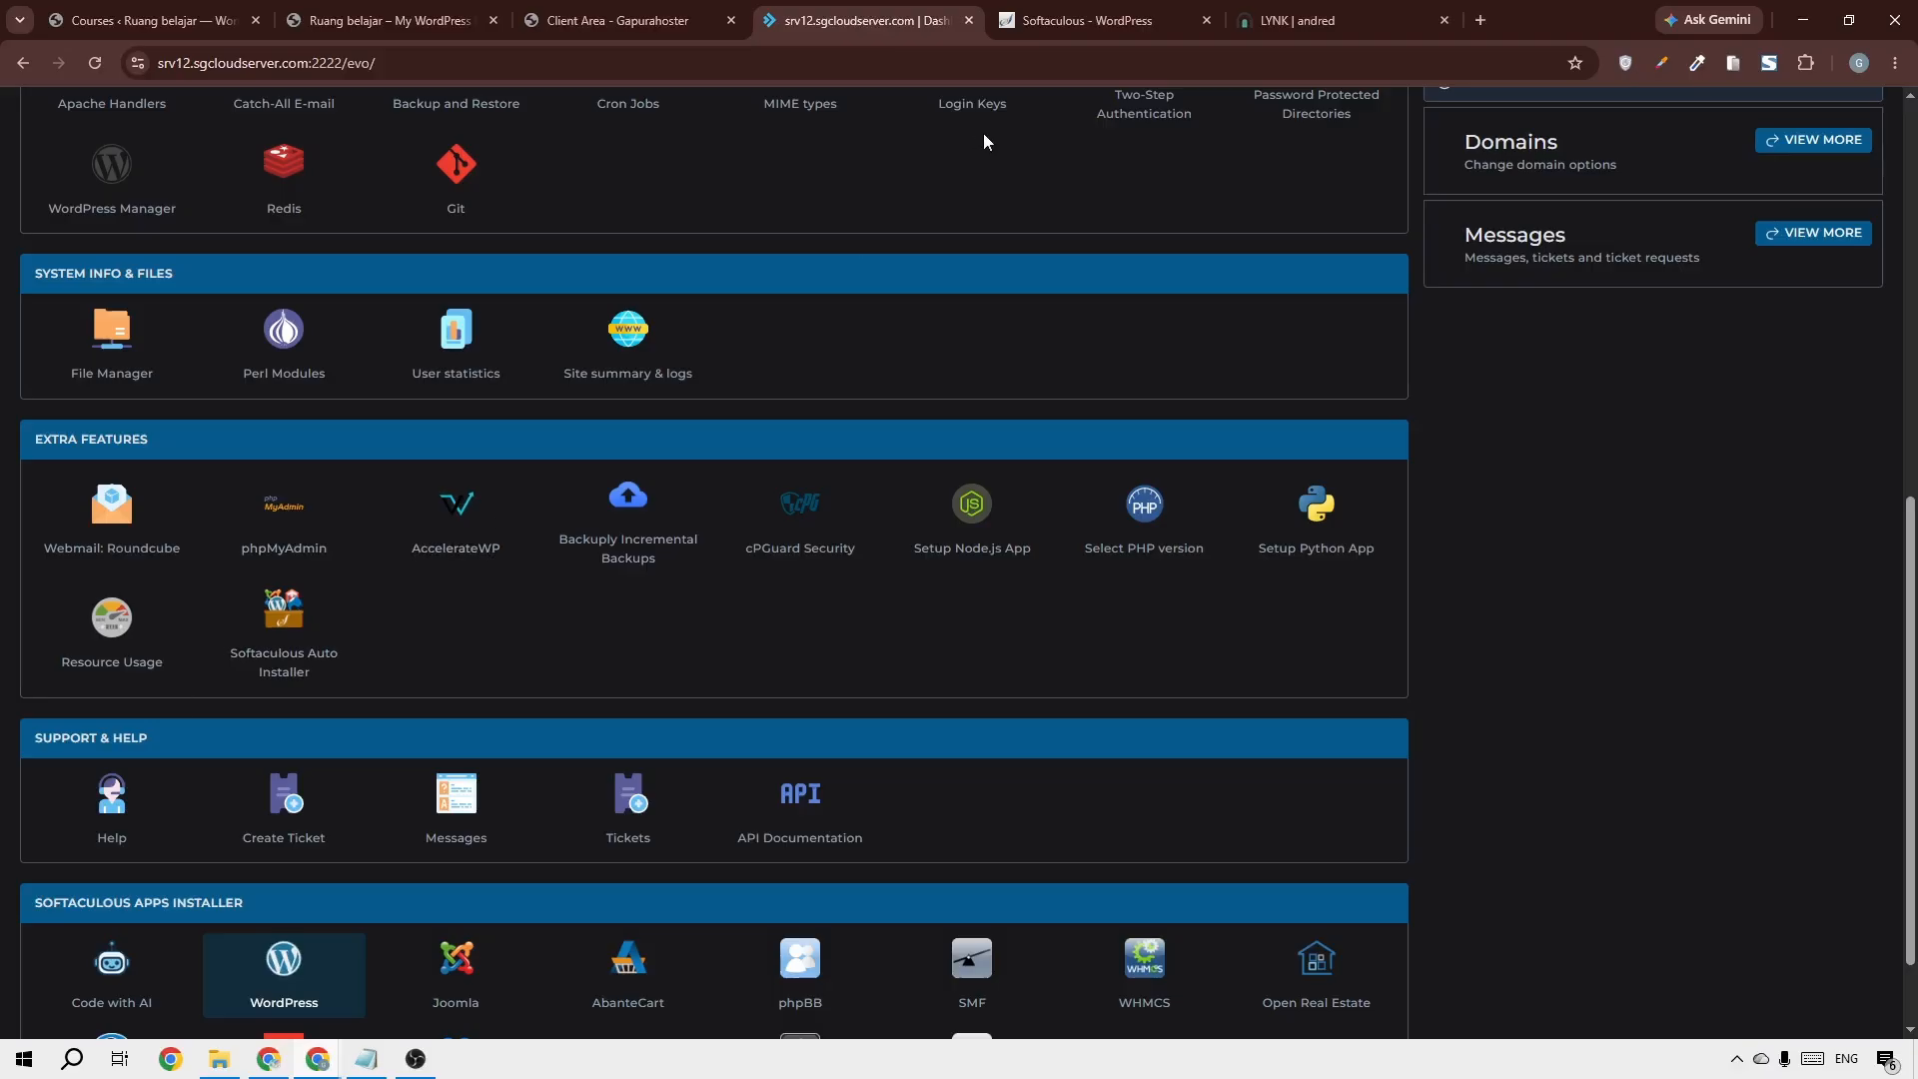
click(1039, 24)
scroll(1583, 718, down, 10)
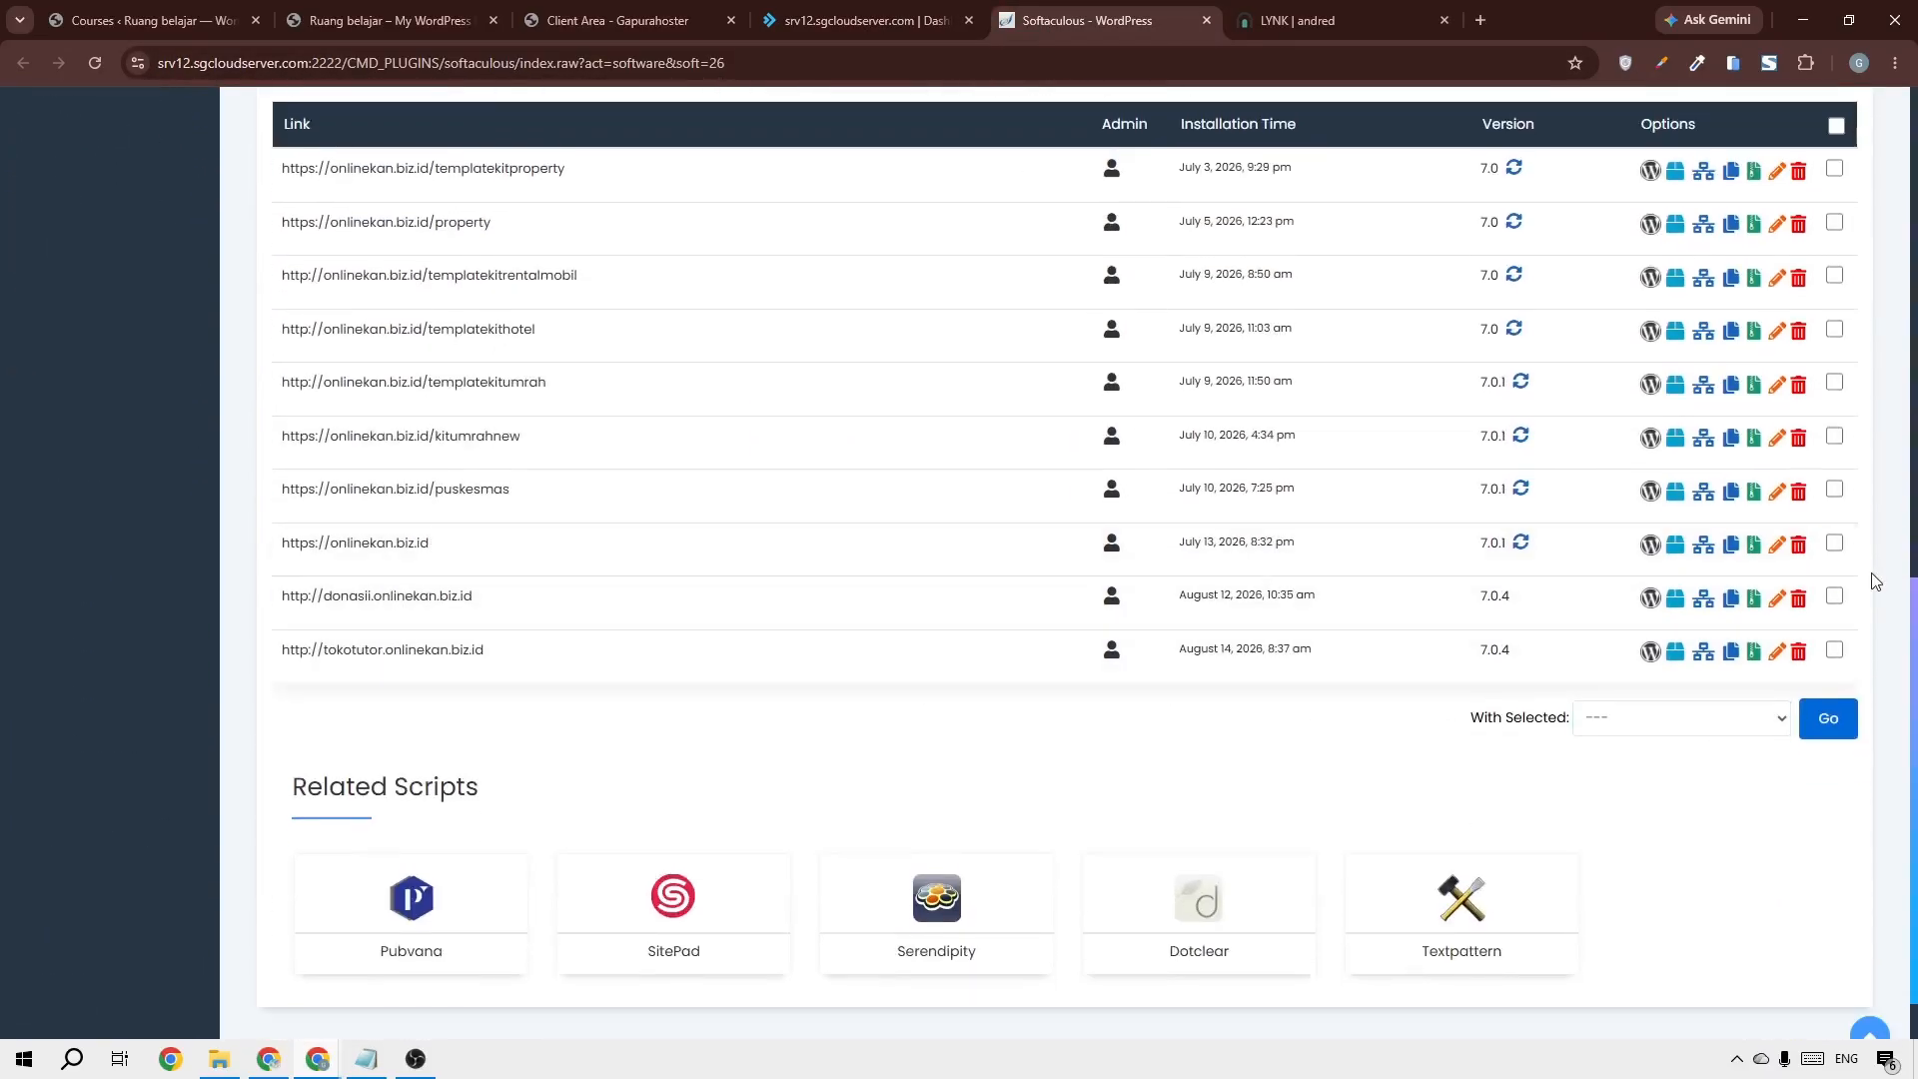
scroll(1913, 667, up, 10)
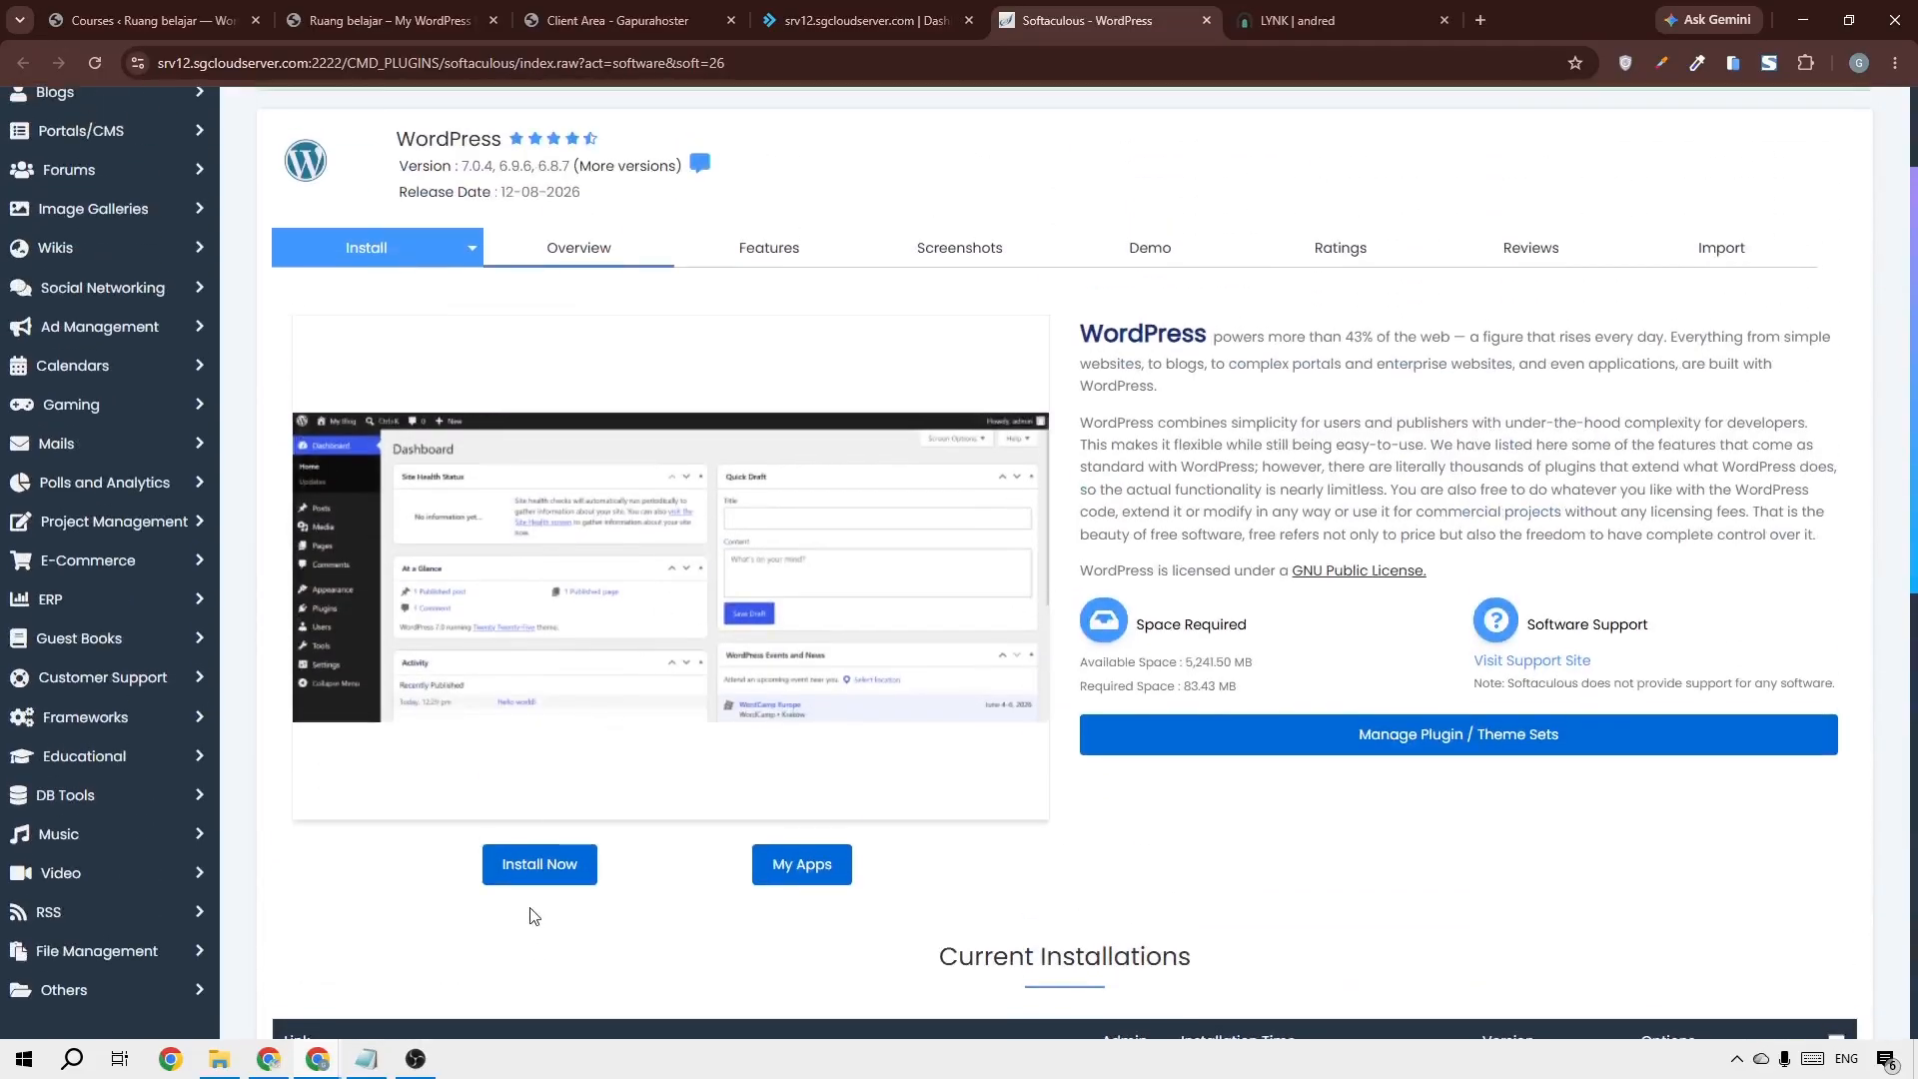
Start a WordPress install on kelastutor.onlinekan.biz.id at the domain root with a generated strong password
click(520, 872)
click(627, 465)
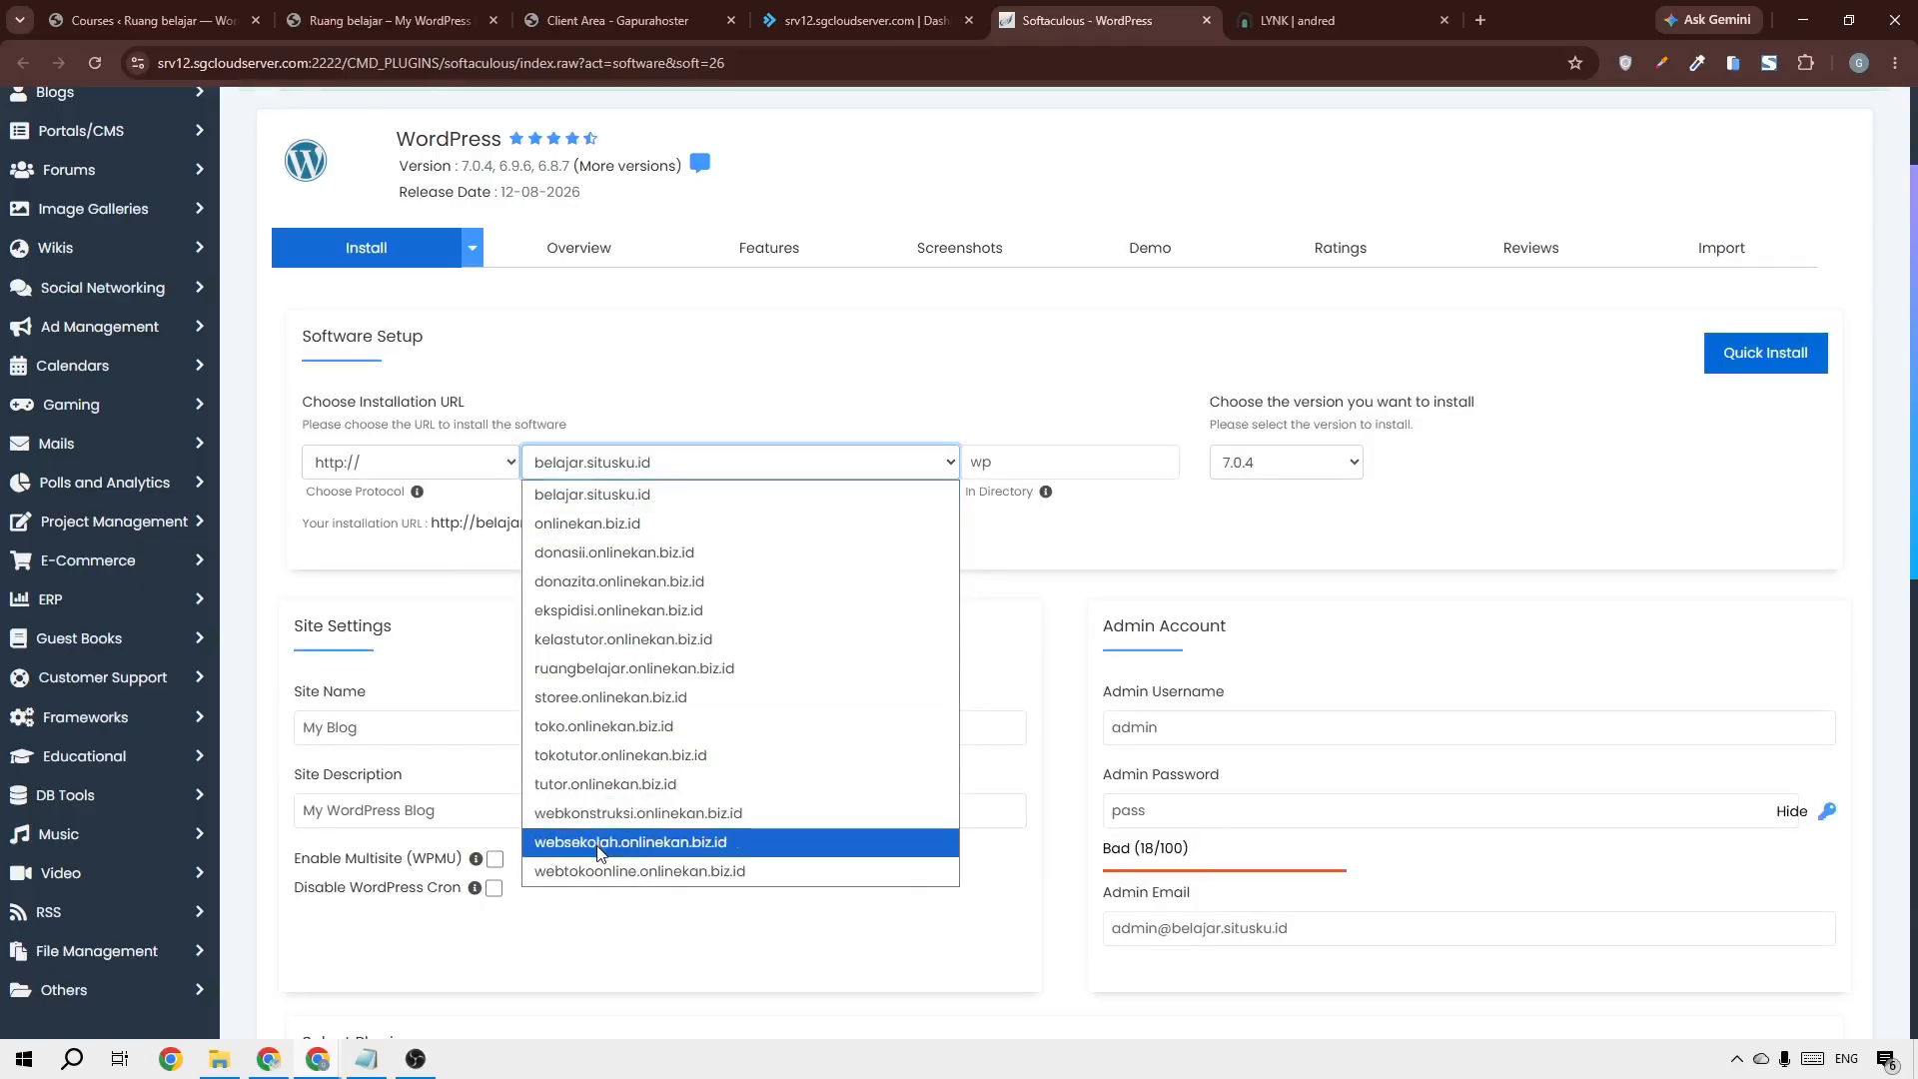
click(600, 639)
double_click(1023, 458)
key(BackSpace)
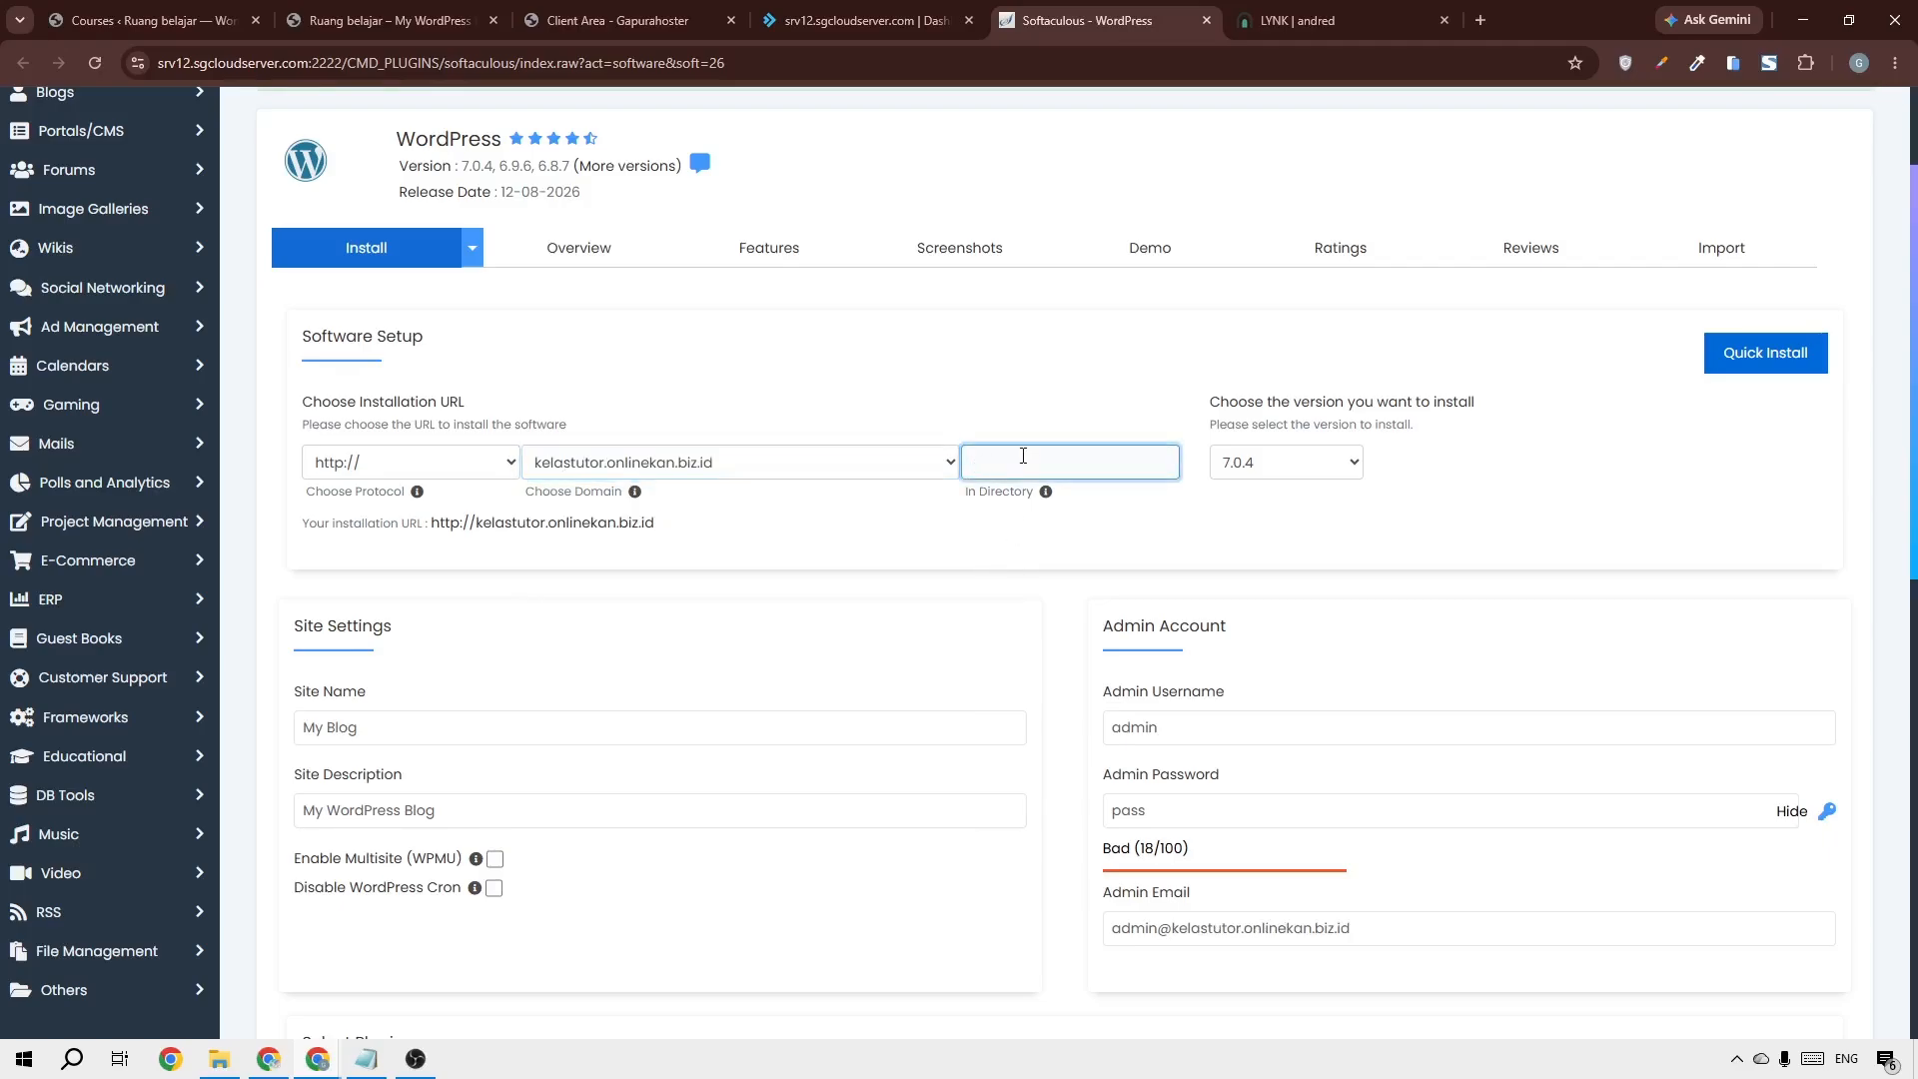
click(1698, 769)
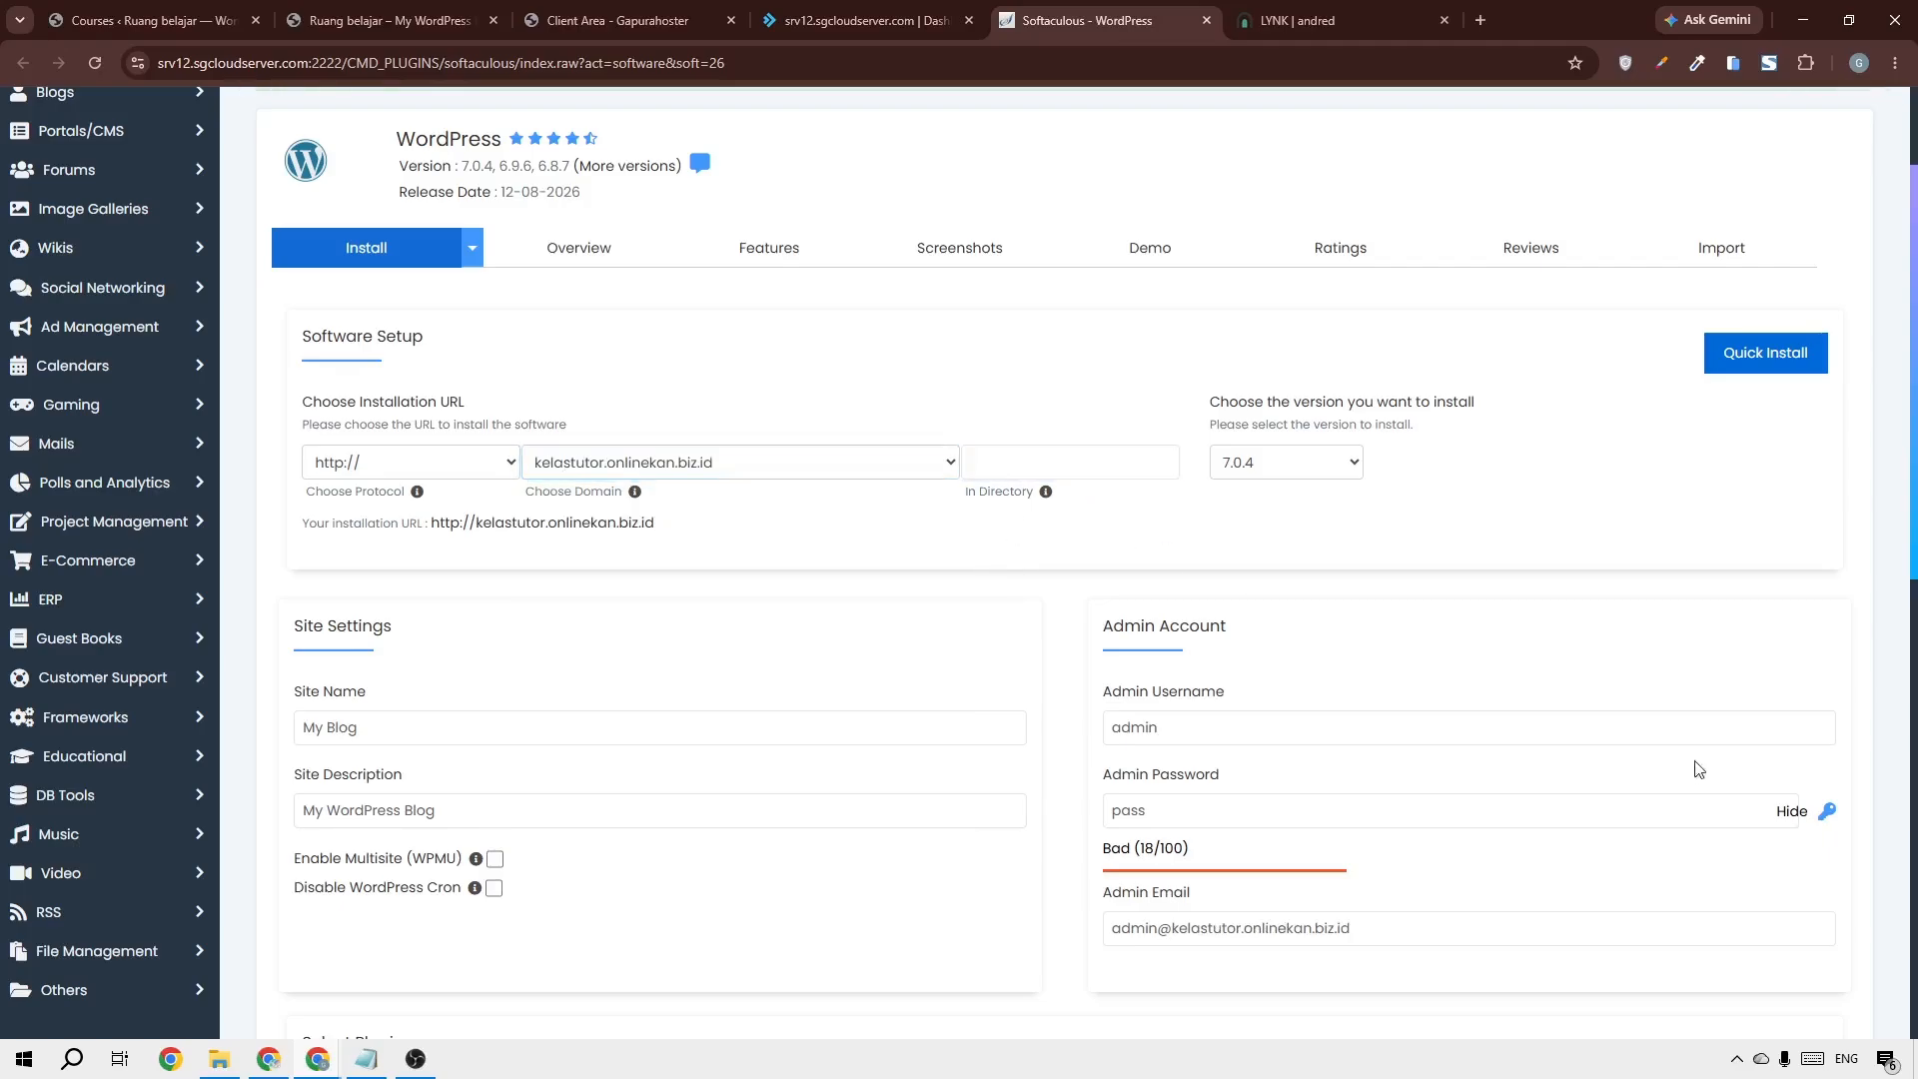
click(1824, 815)
Deselect every optional plugin, from AI Assistant to Limit Login Attempts, and run the installation
scroll(942, 684, down, 5)
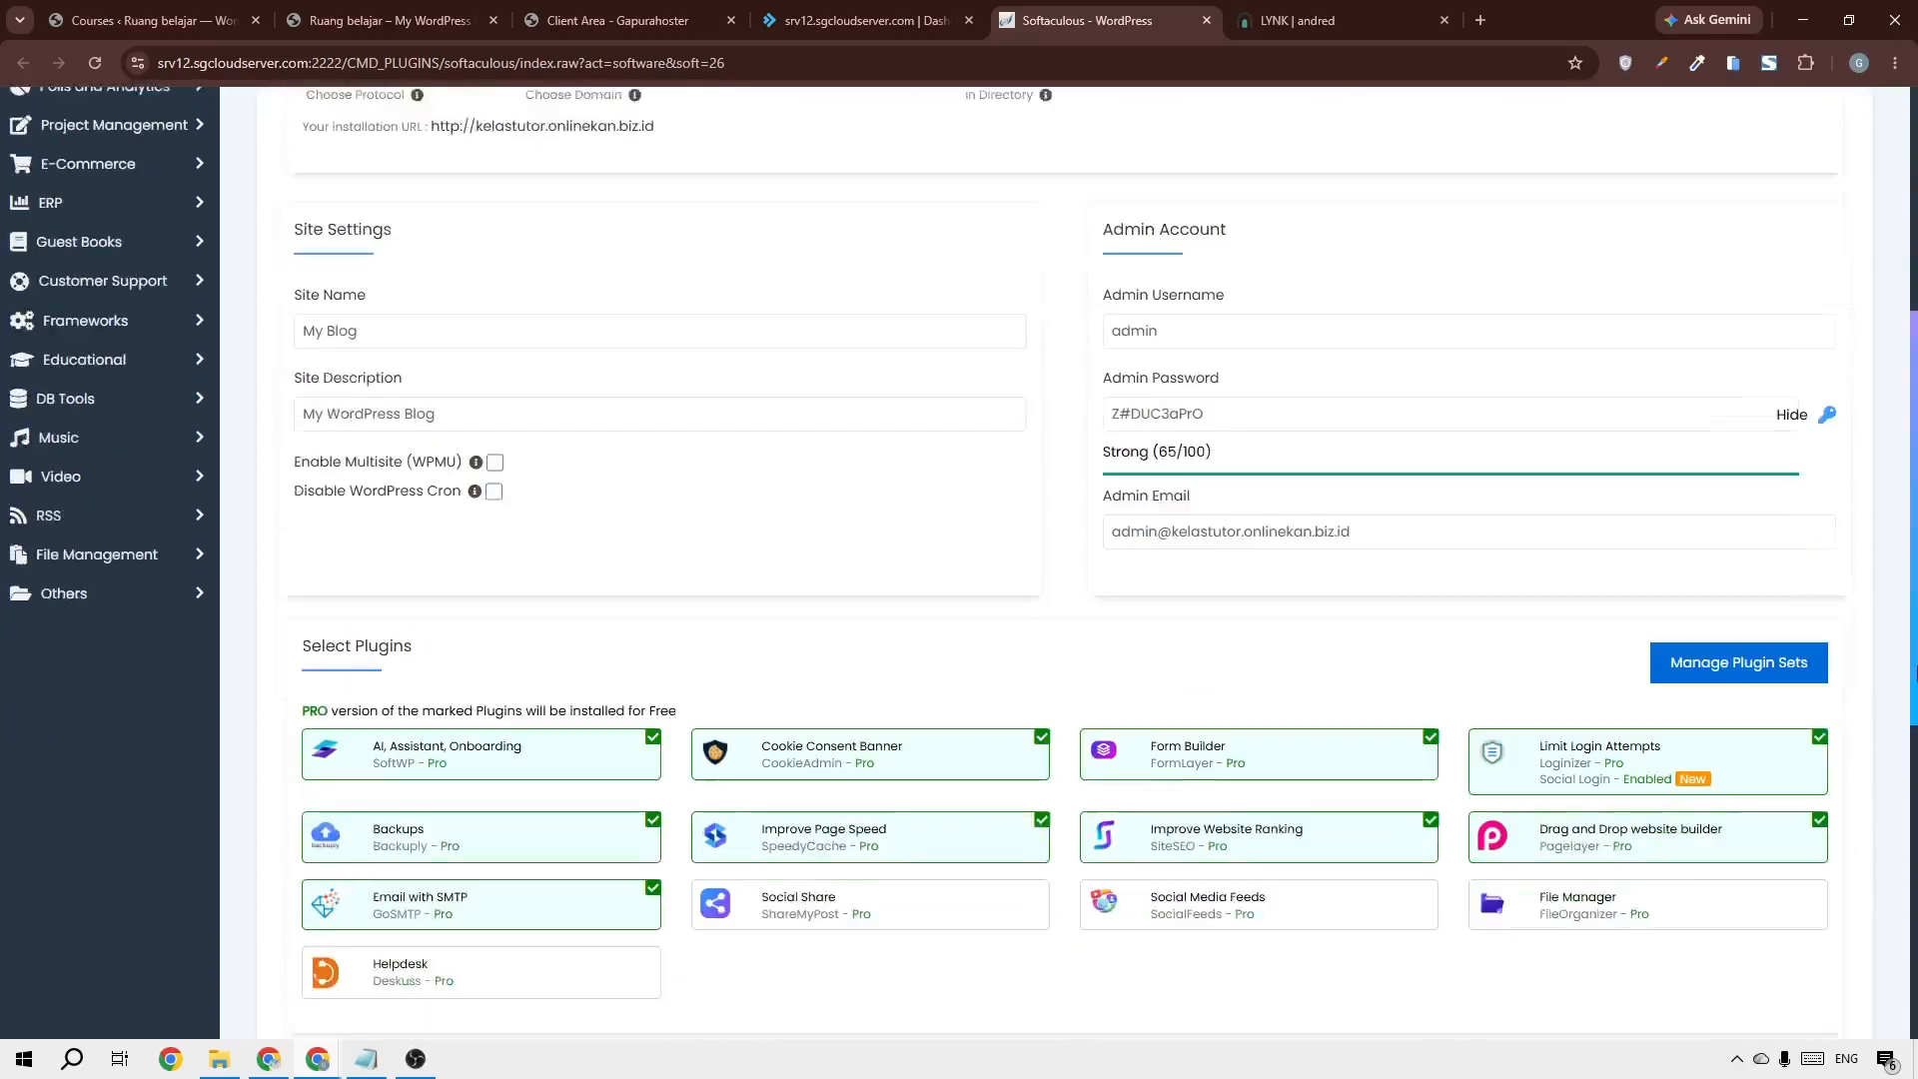
click(565, 606)
click(531, 682)
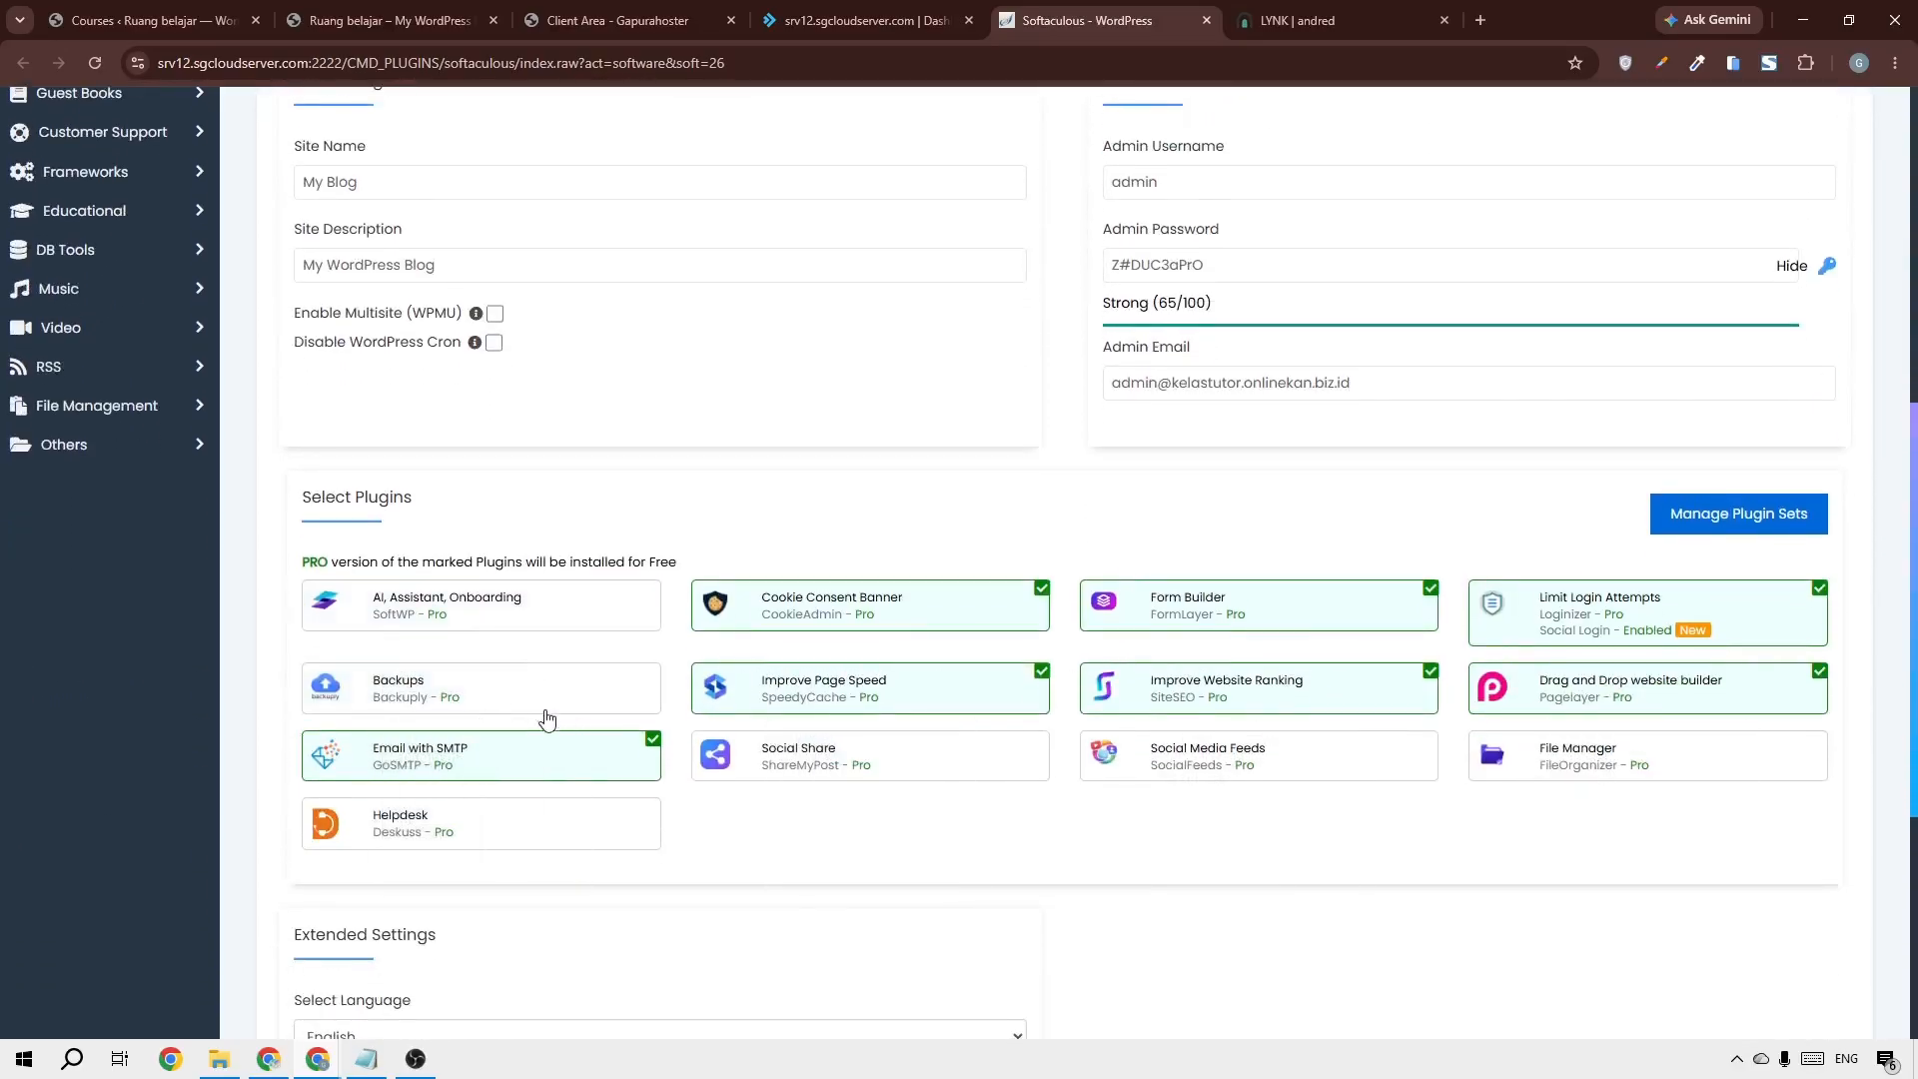
click(553, 764)
click(794, 684)
click(796, 611)
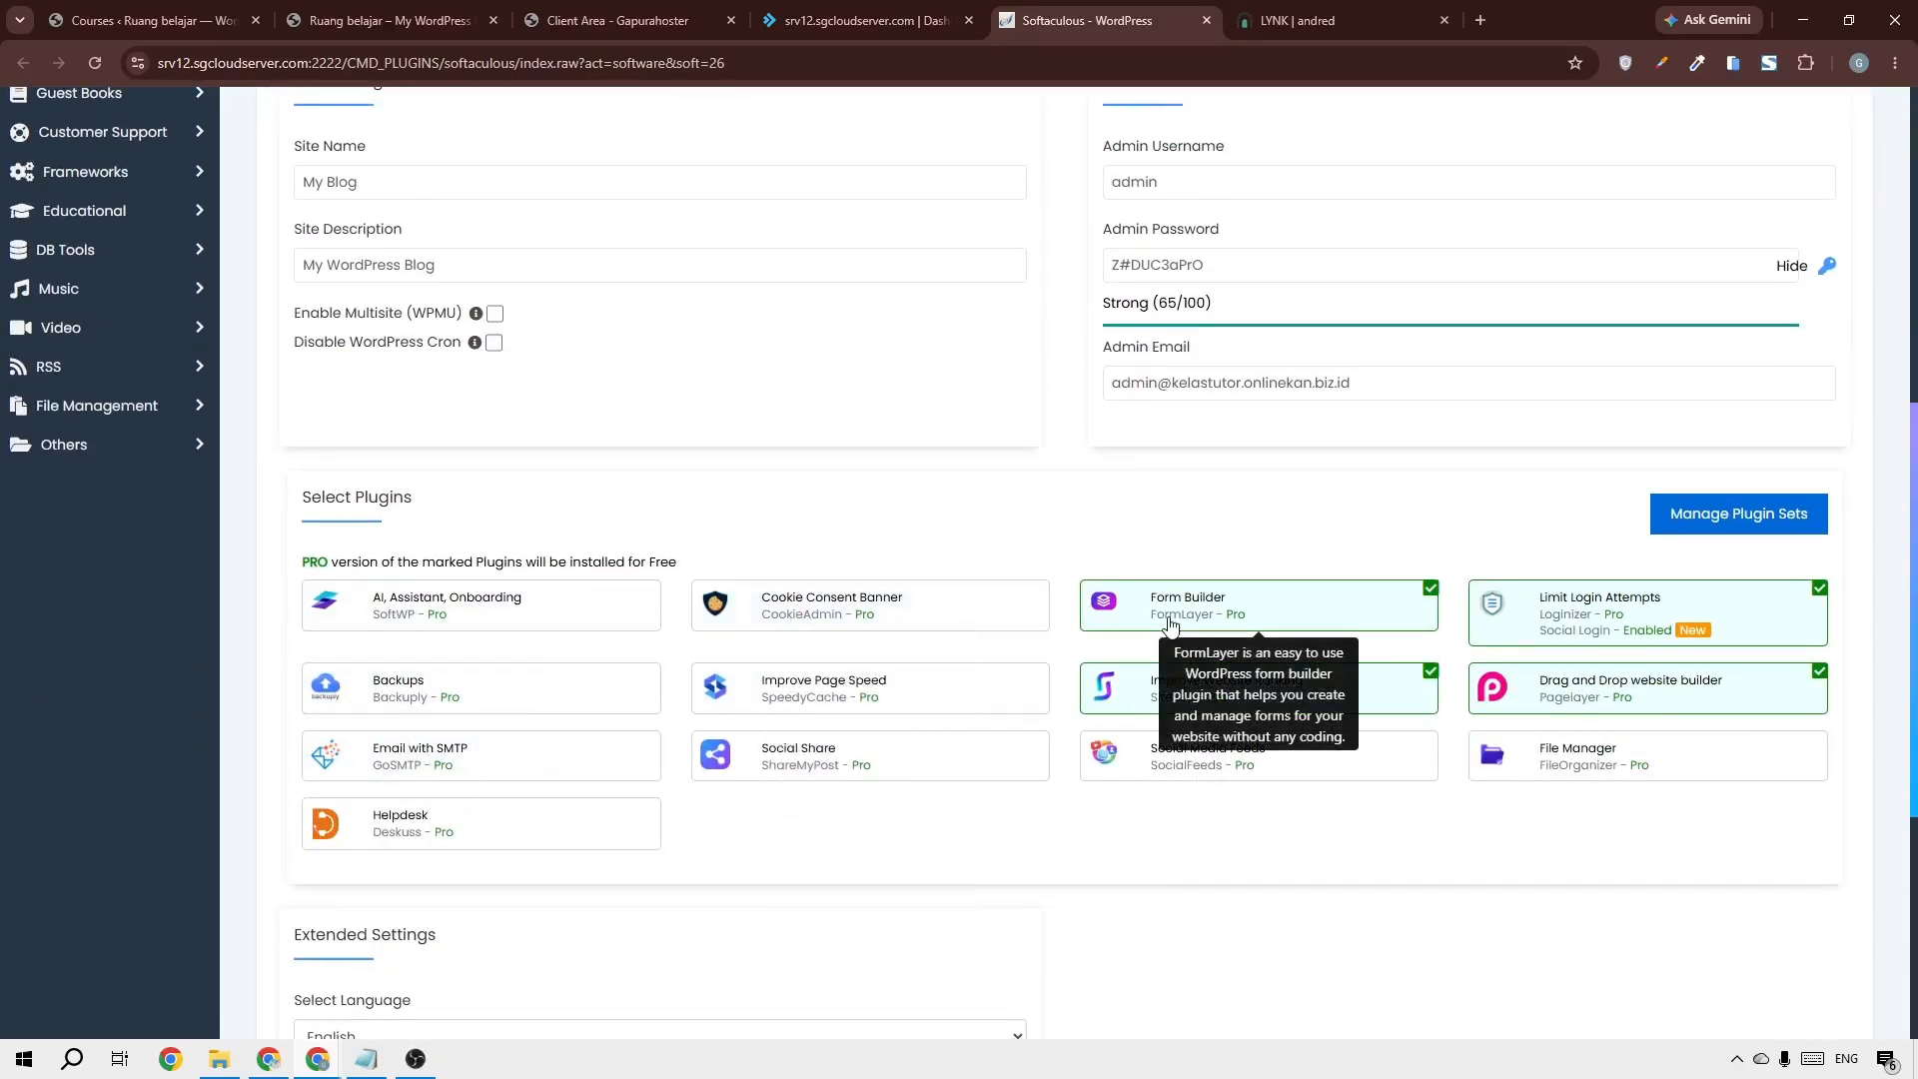
click(1159, 600)
click(1151, 686)
click(1532, 700)
click(1546, 631)
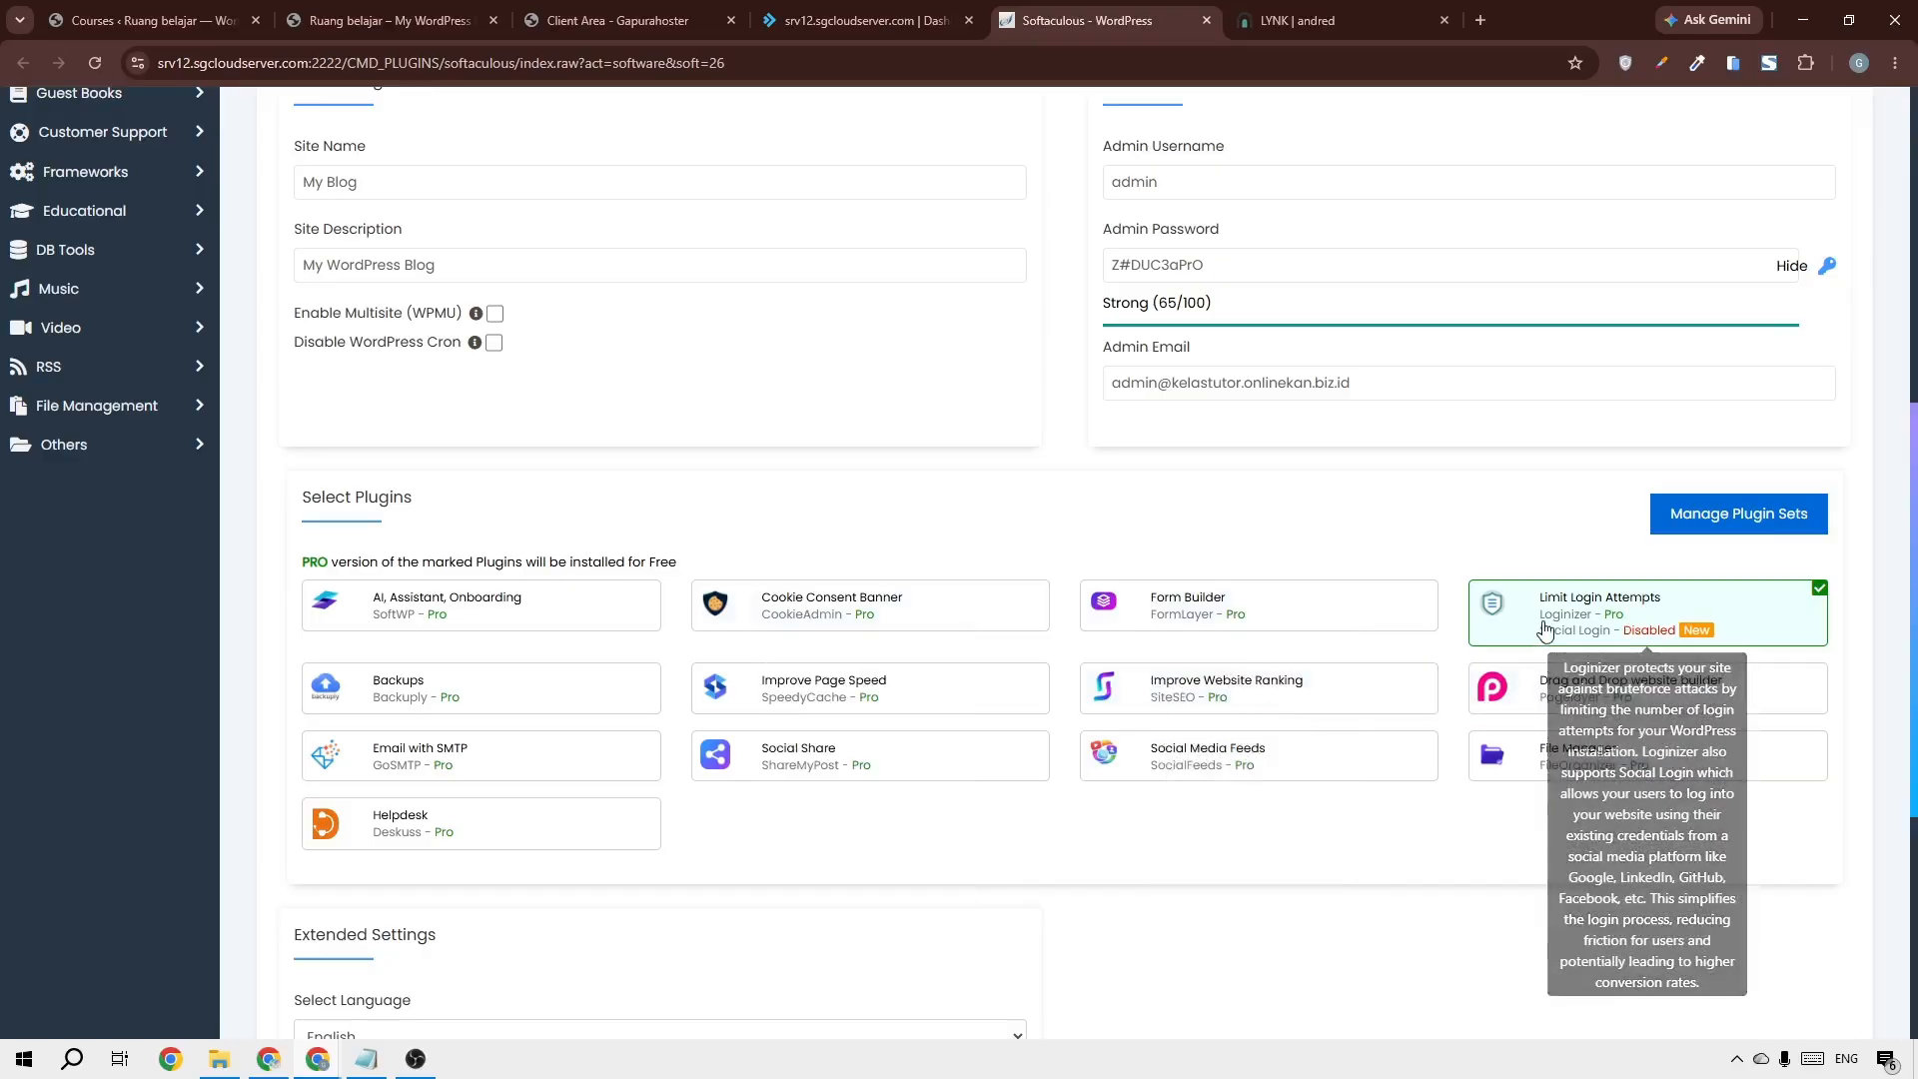
click(1587, 605)
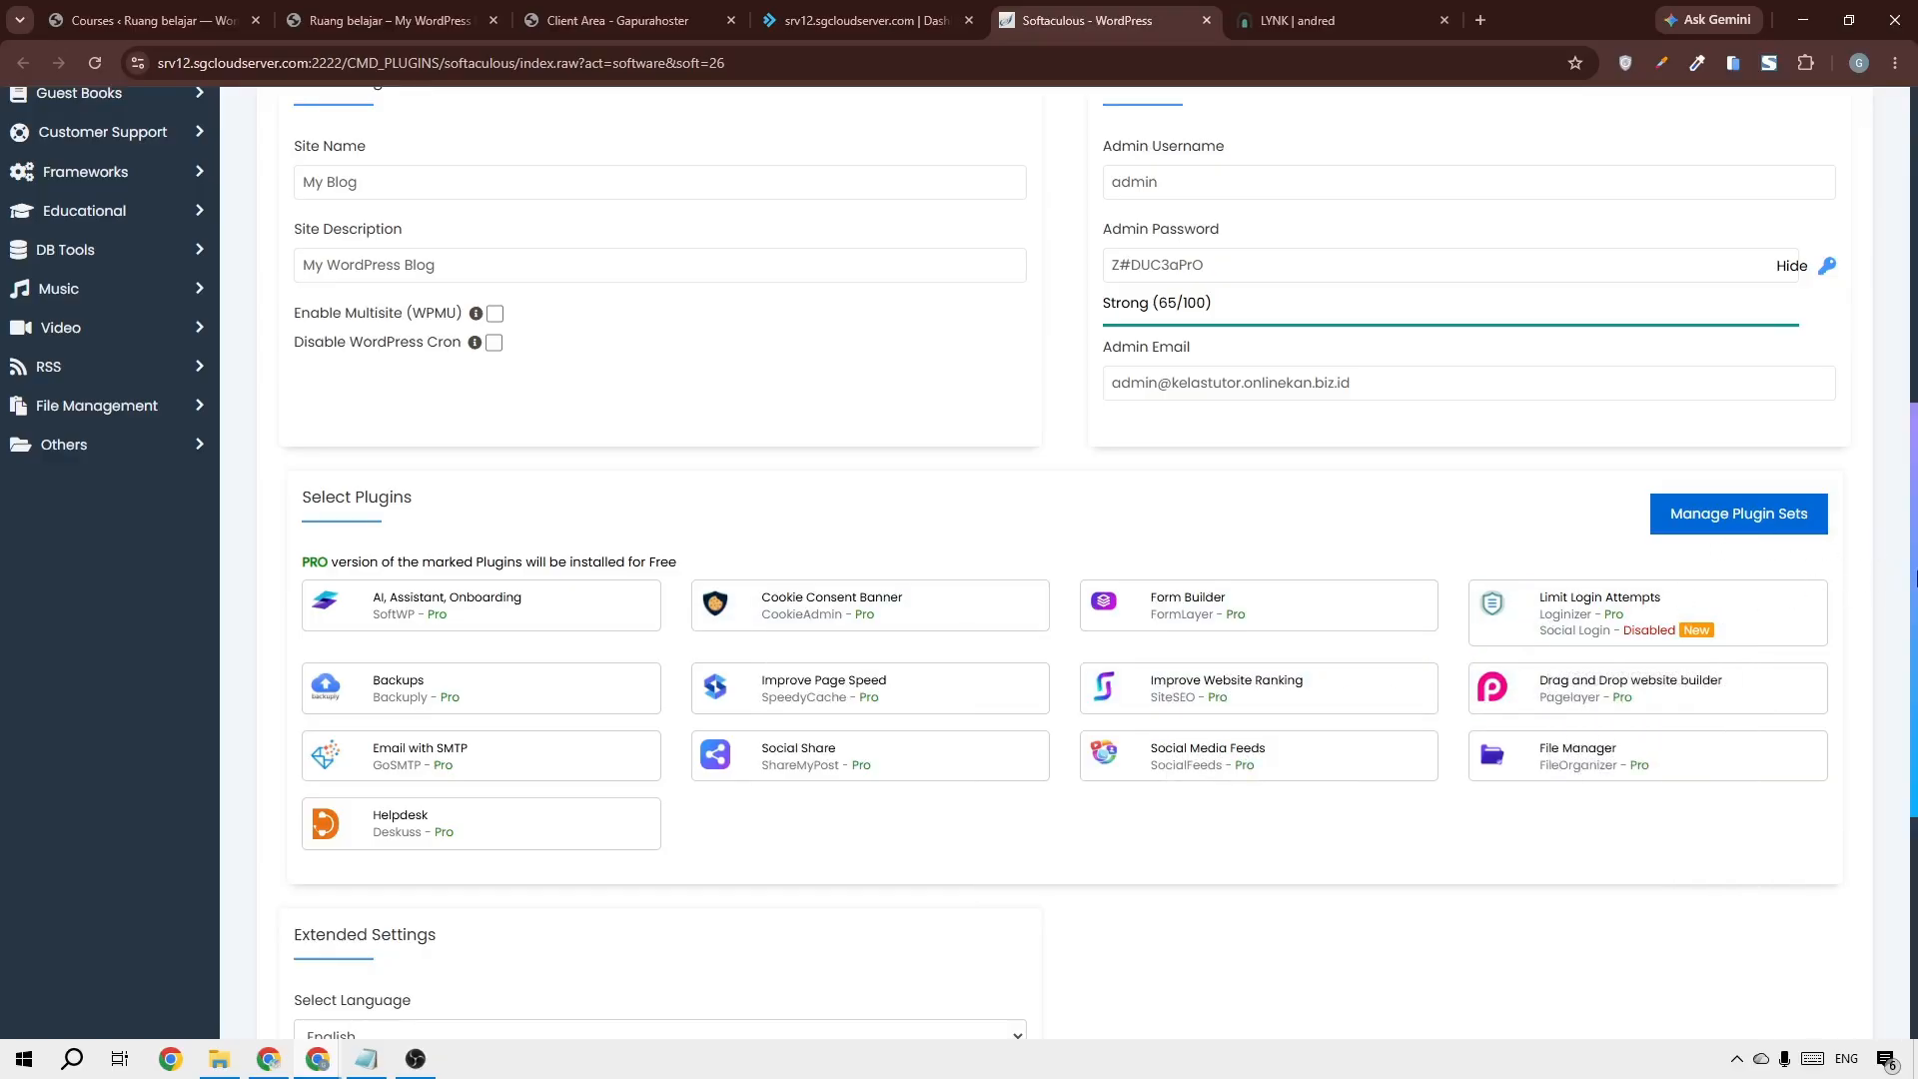
scroll(1576, 781, down, 4)
click(1051, 867)
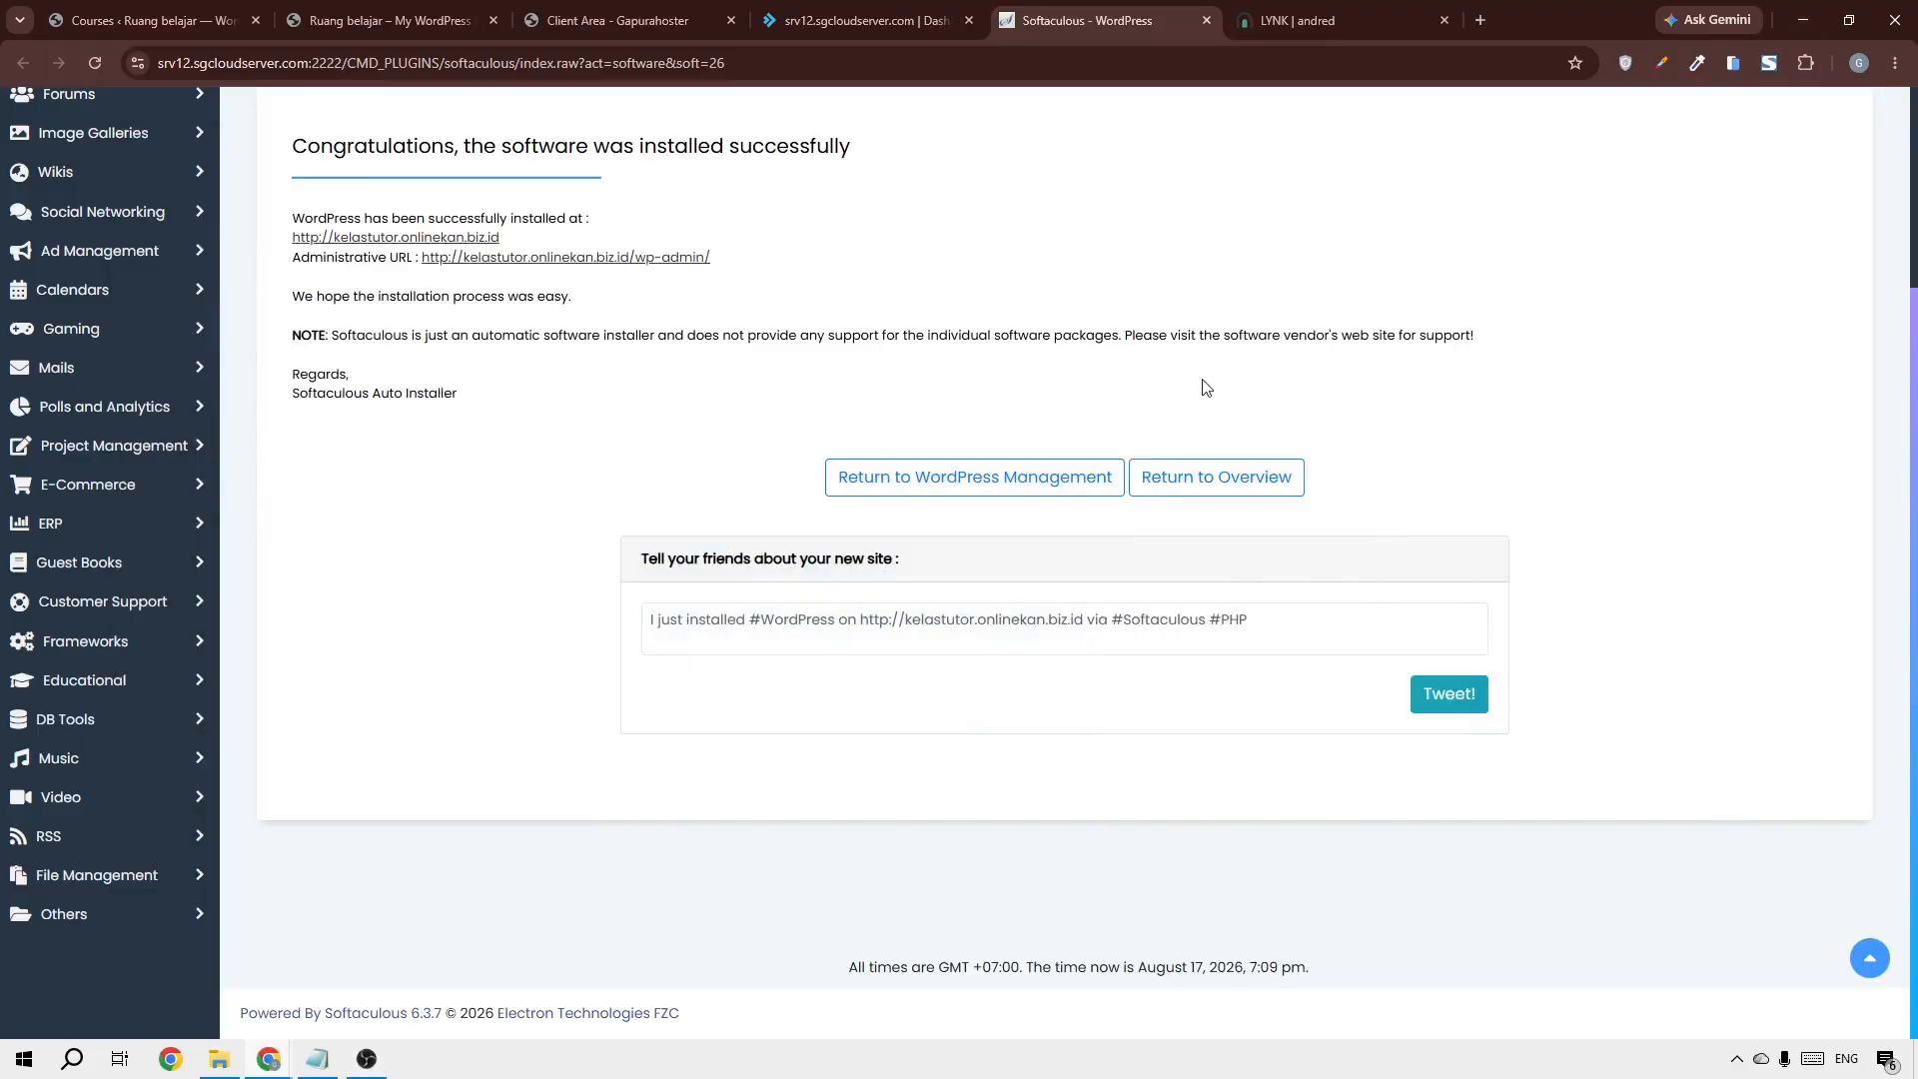
Open the new site's admin link and correct the address to kelastutor's /wp-admin
click(624, 258)
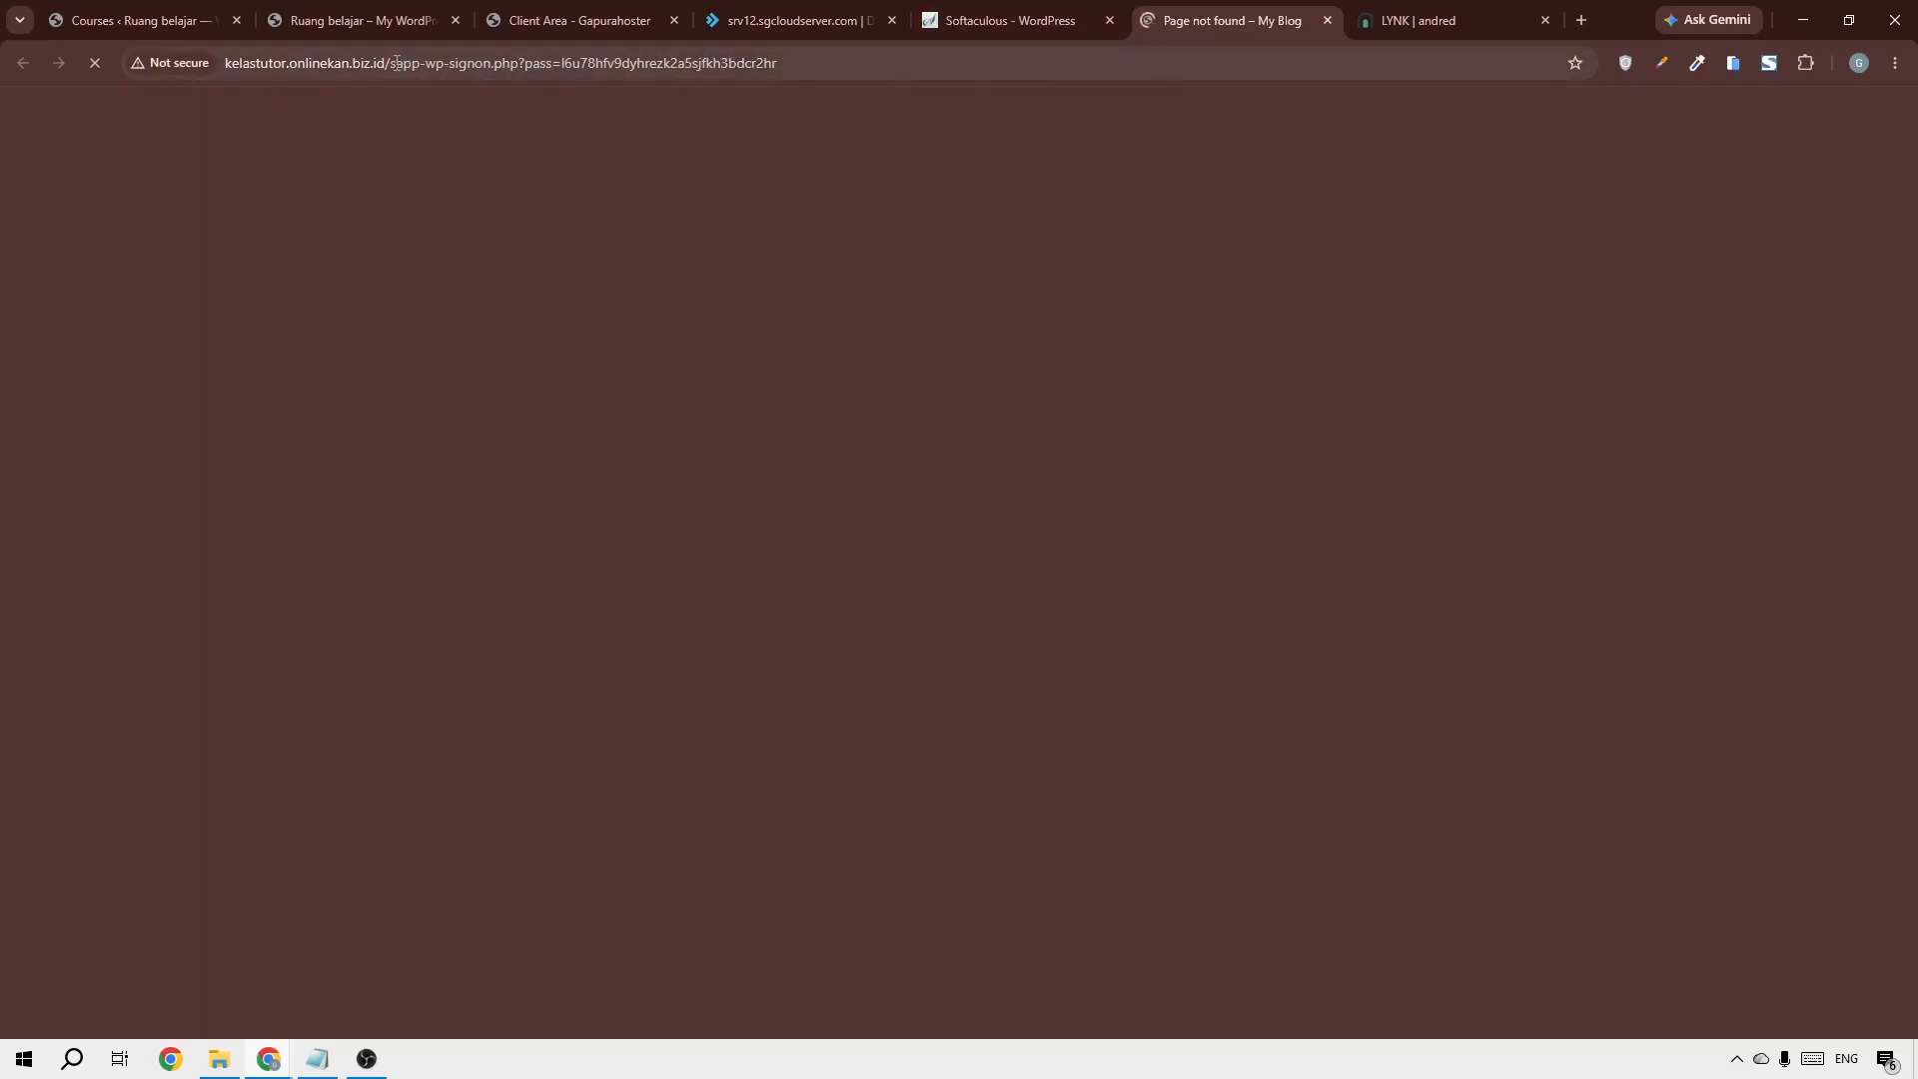
drag(395, 63, 1138, 87)
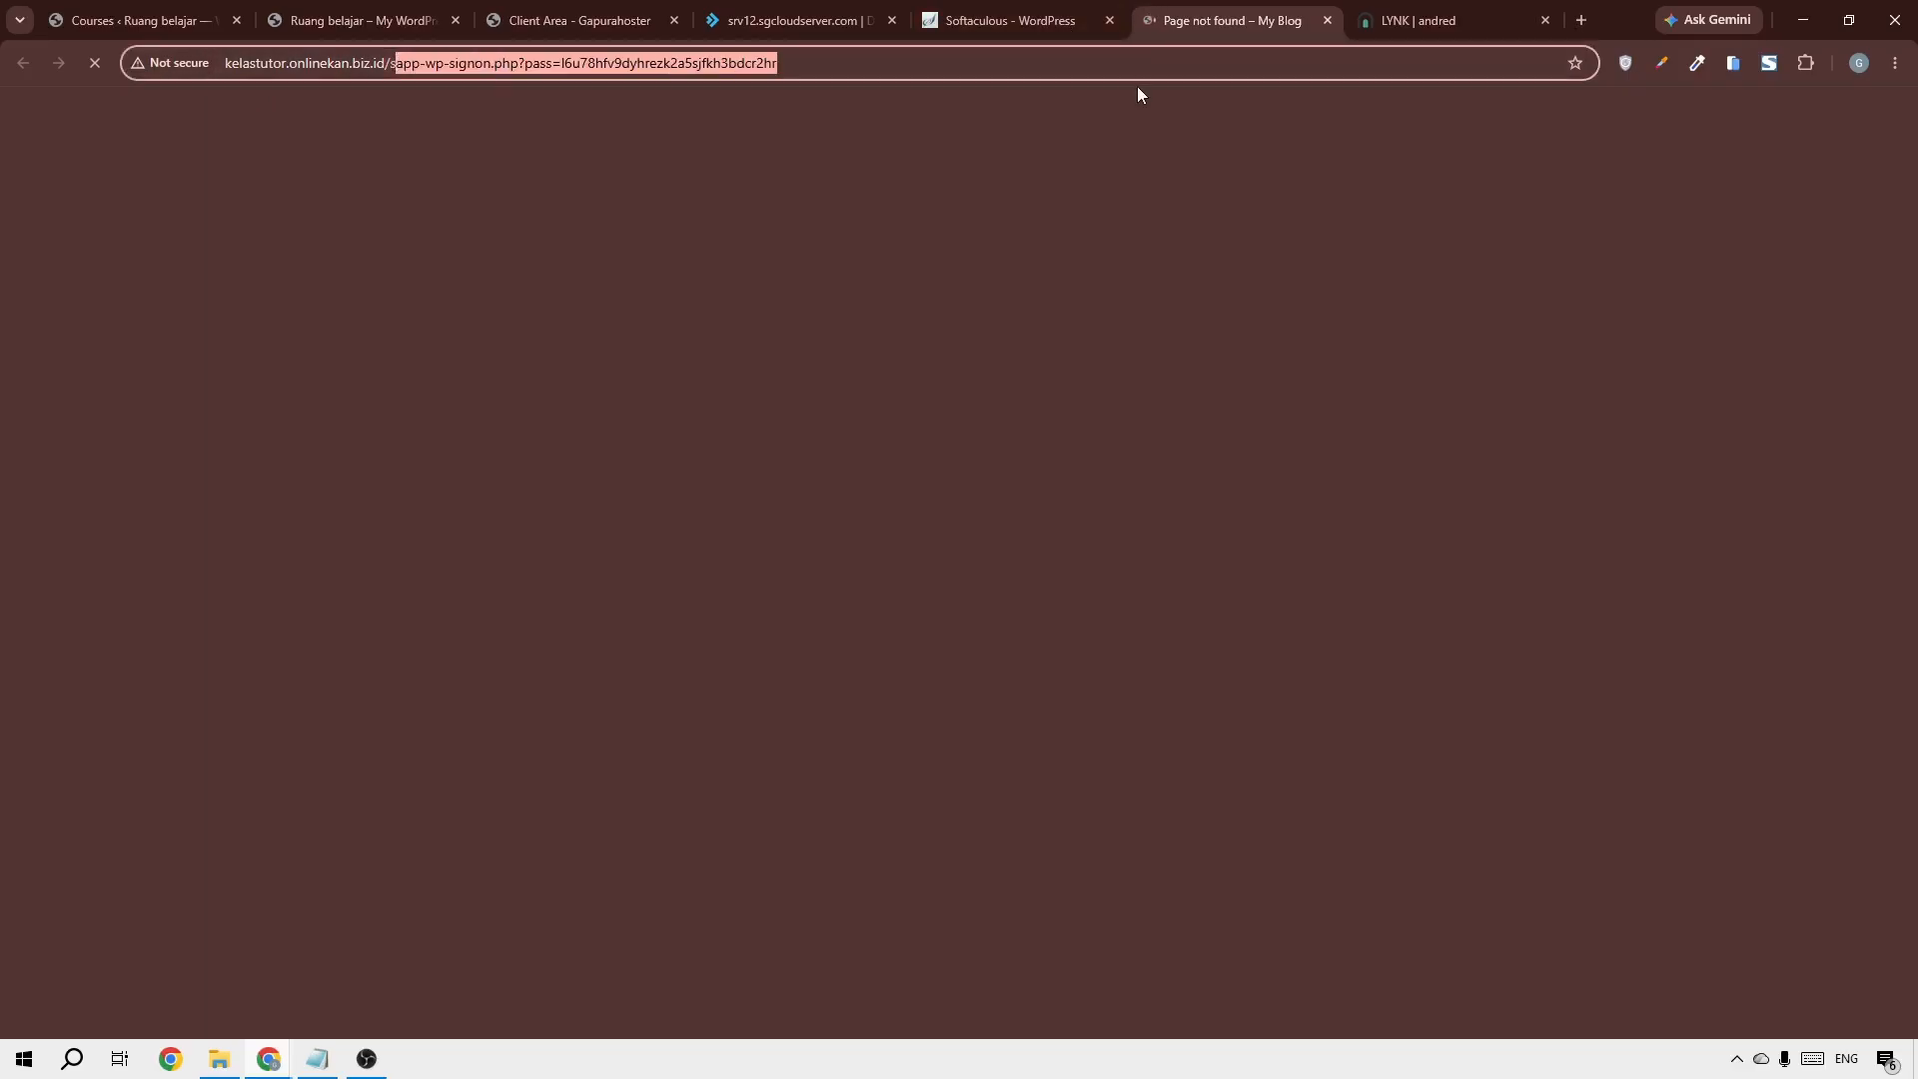
key(BackSpace)
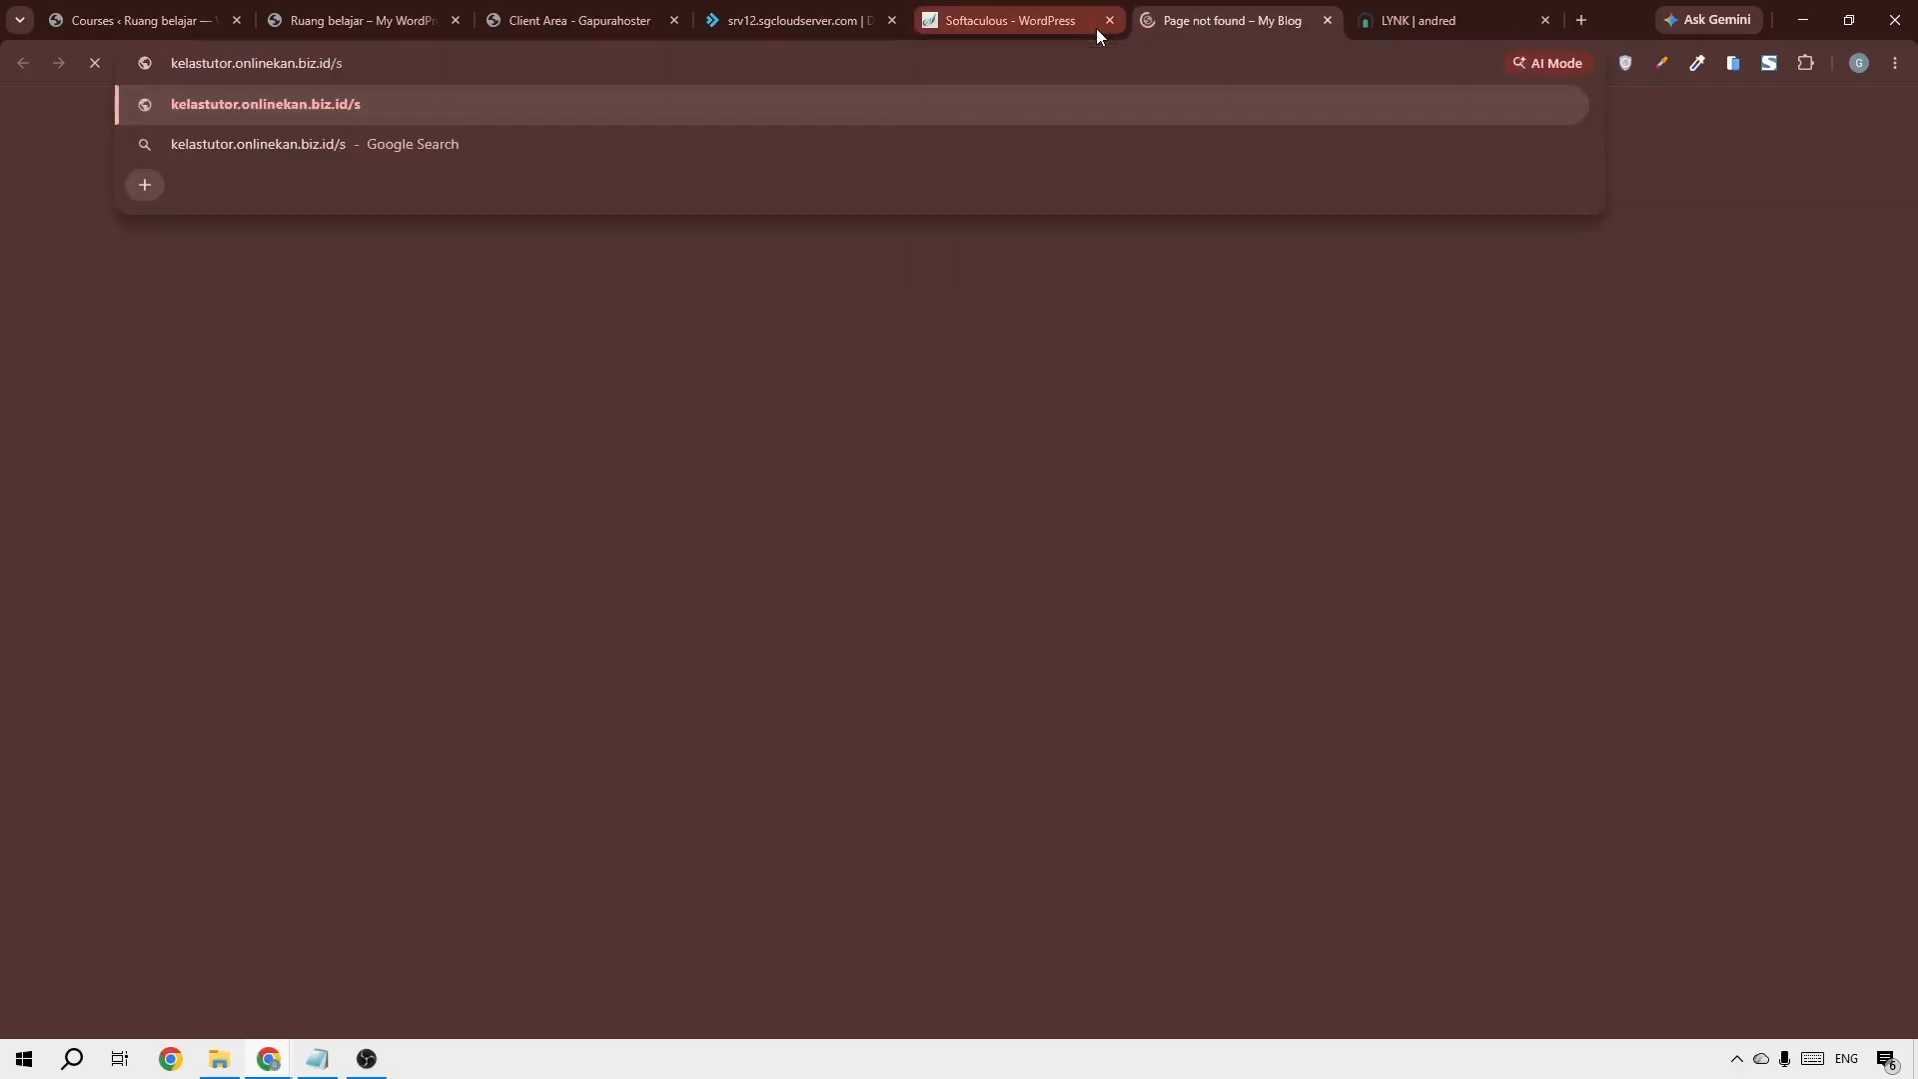
key(BackSpace)
text(wp-admin)
key(Return)
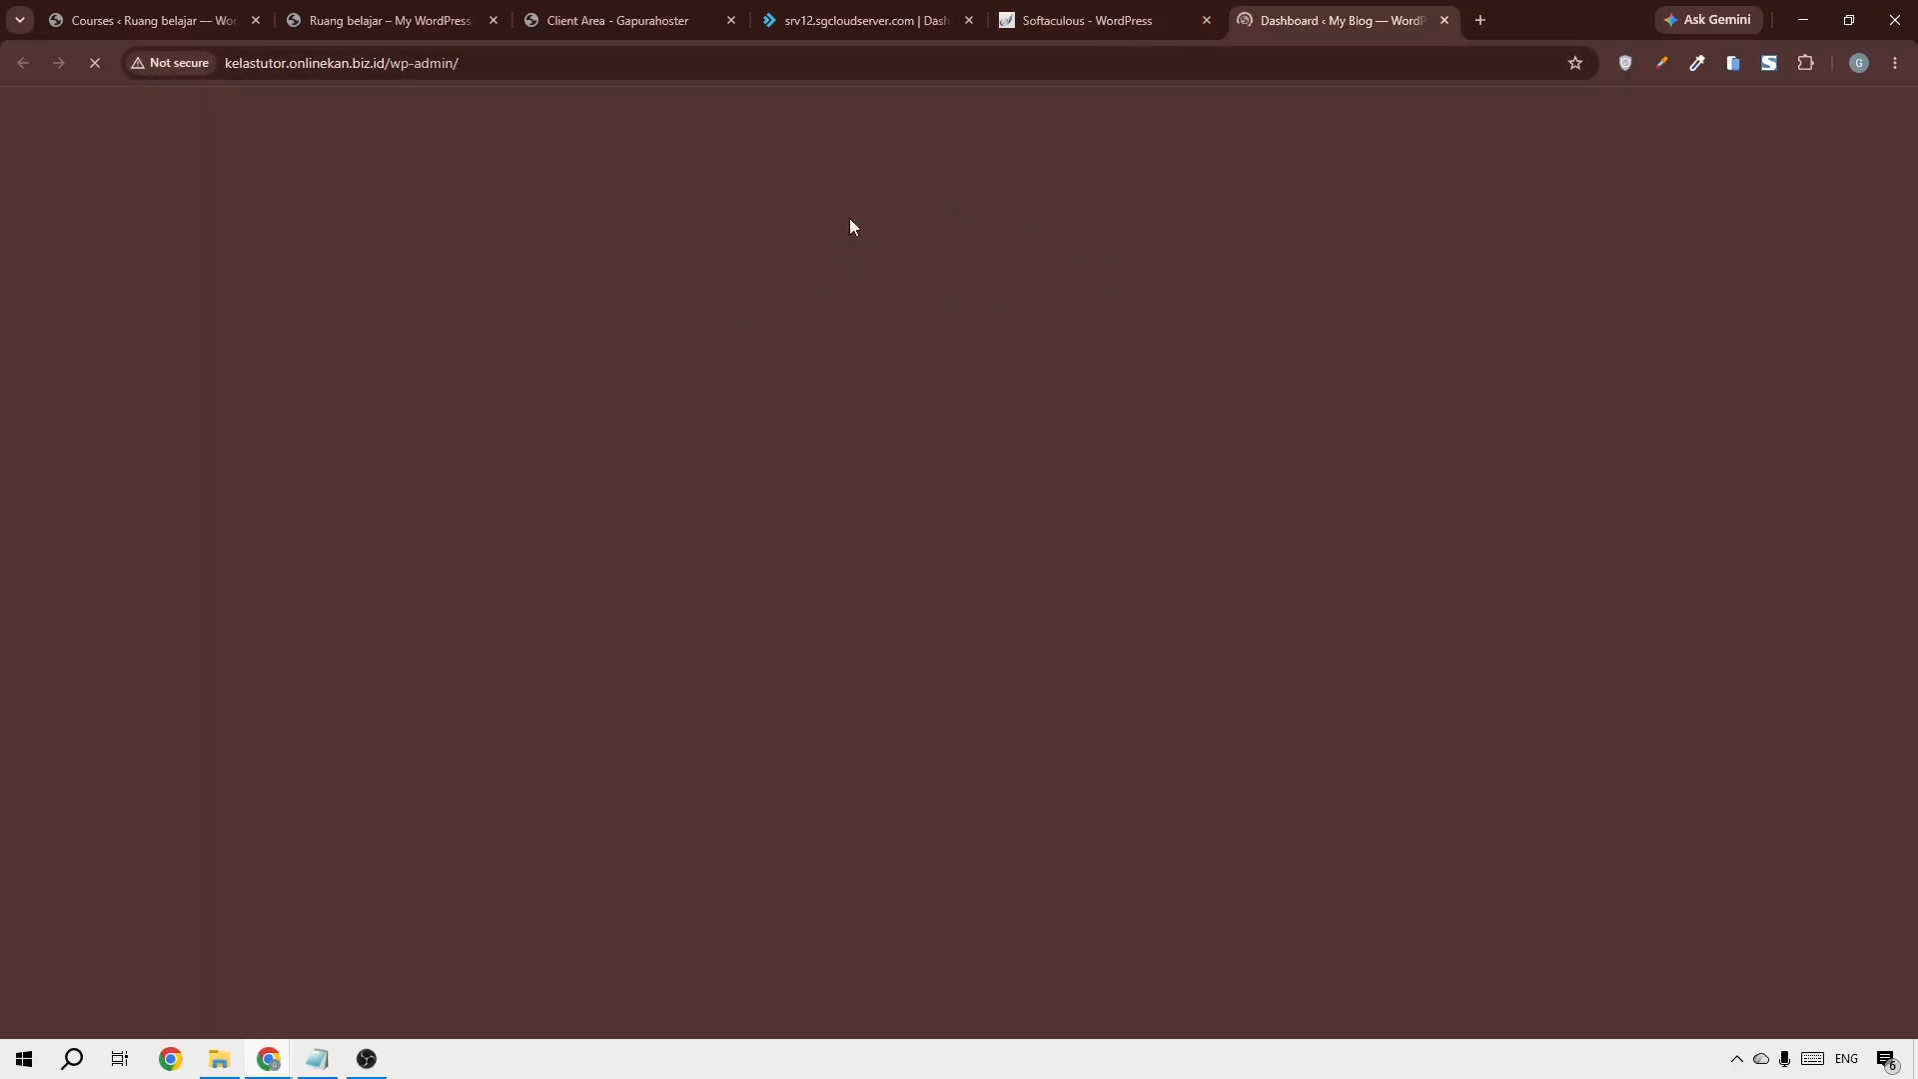
Close both Ruang belajar tabs and switch to the new site's Dashboard tab
click(172, 22)
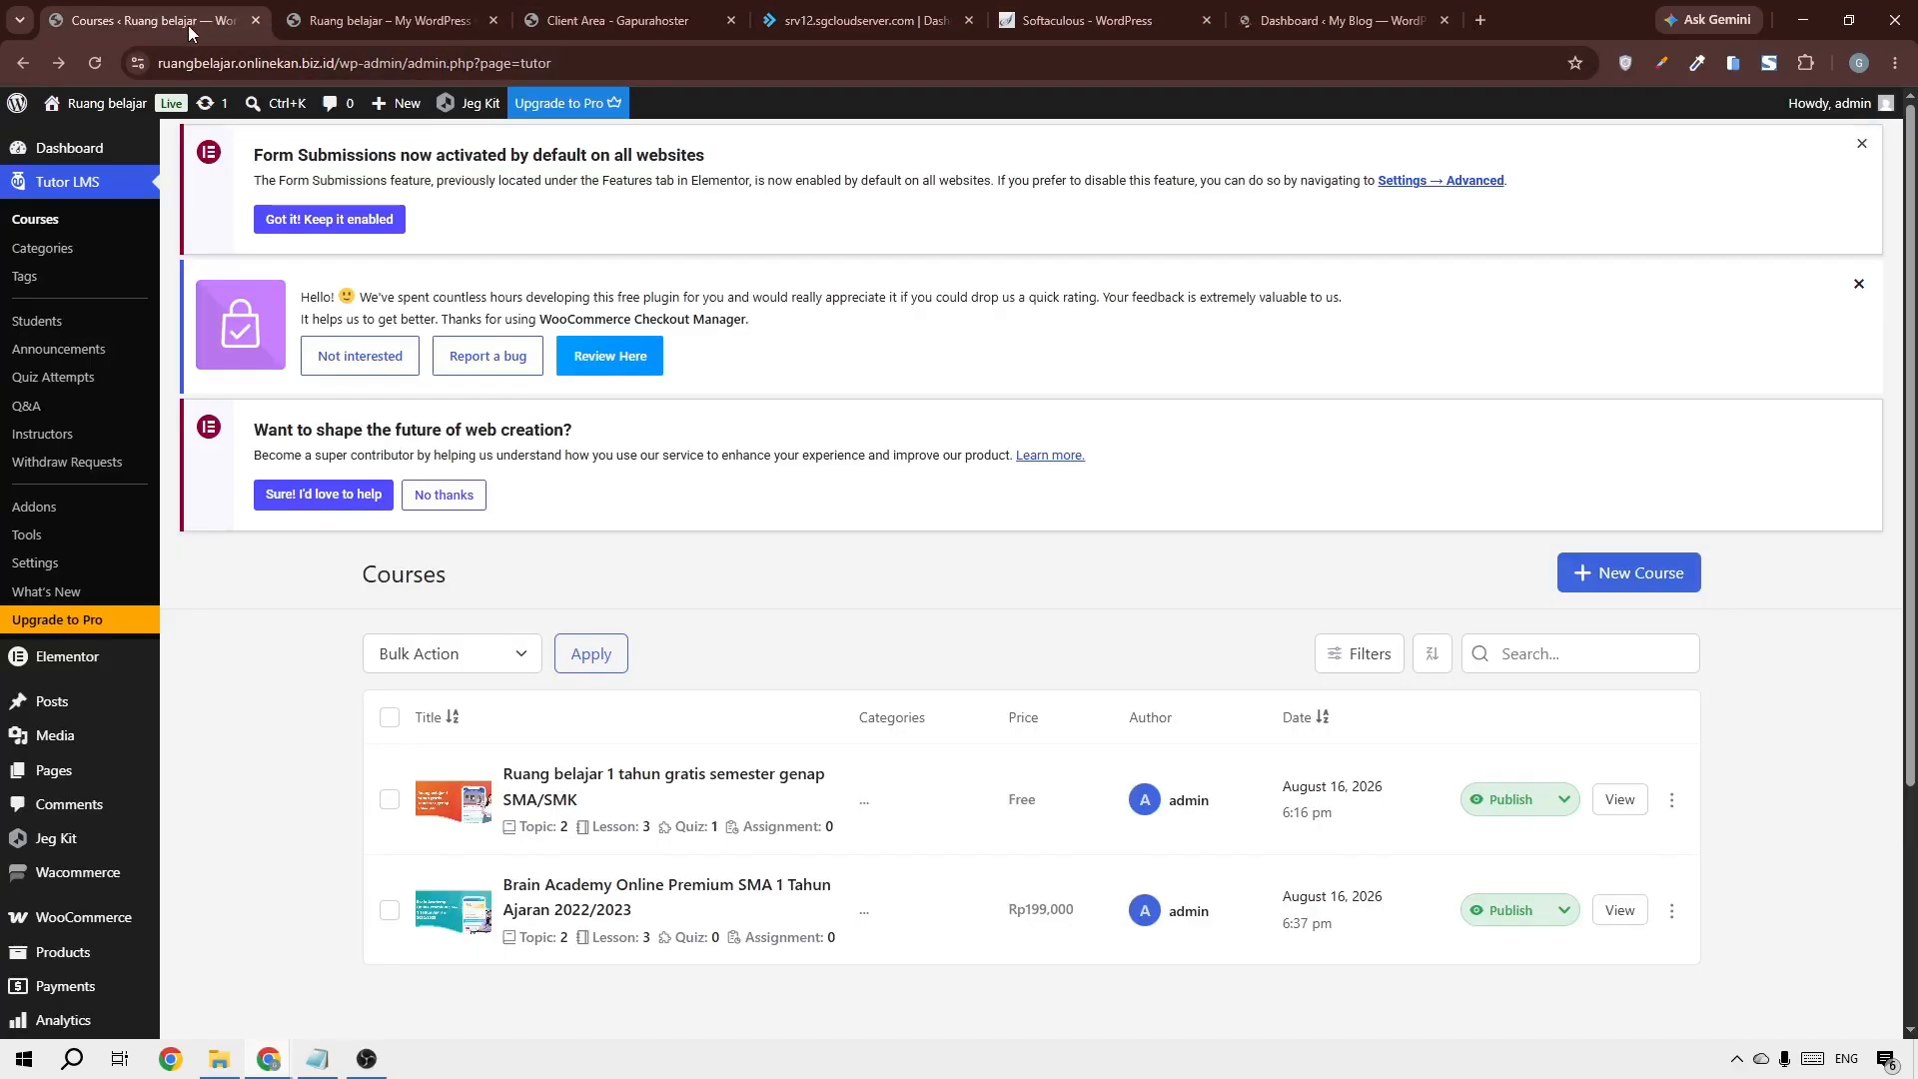
click(258, 21)
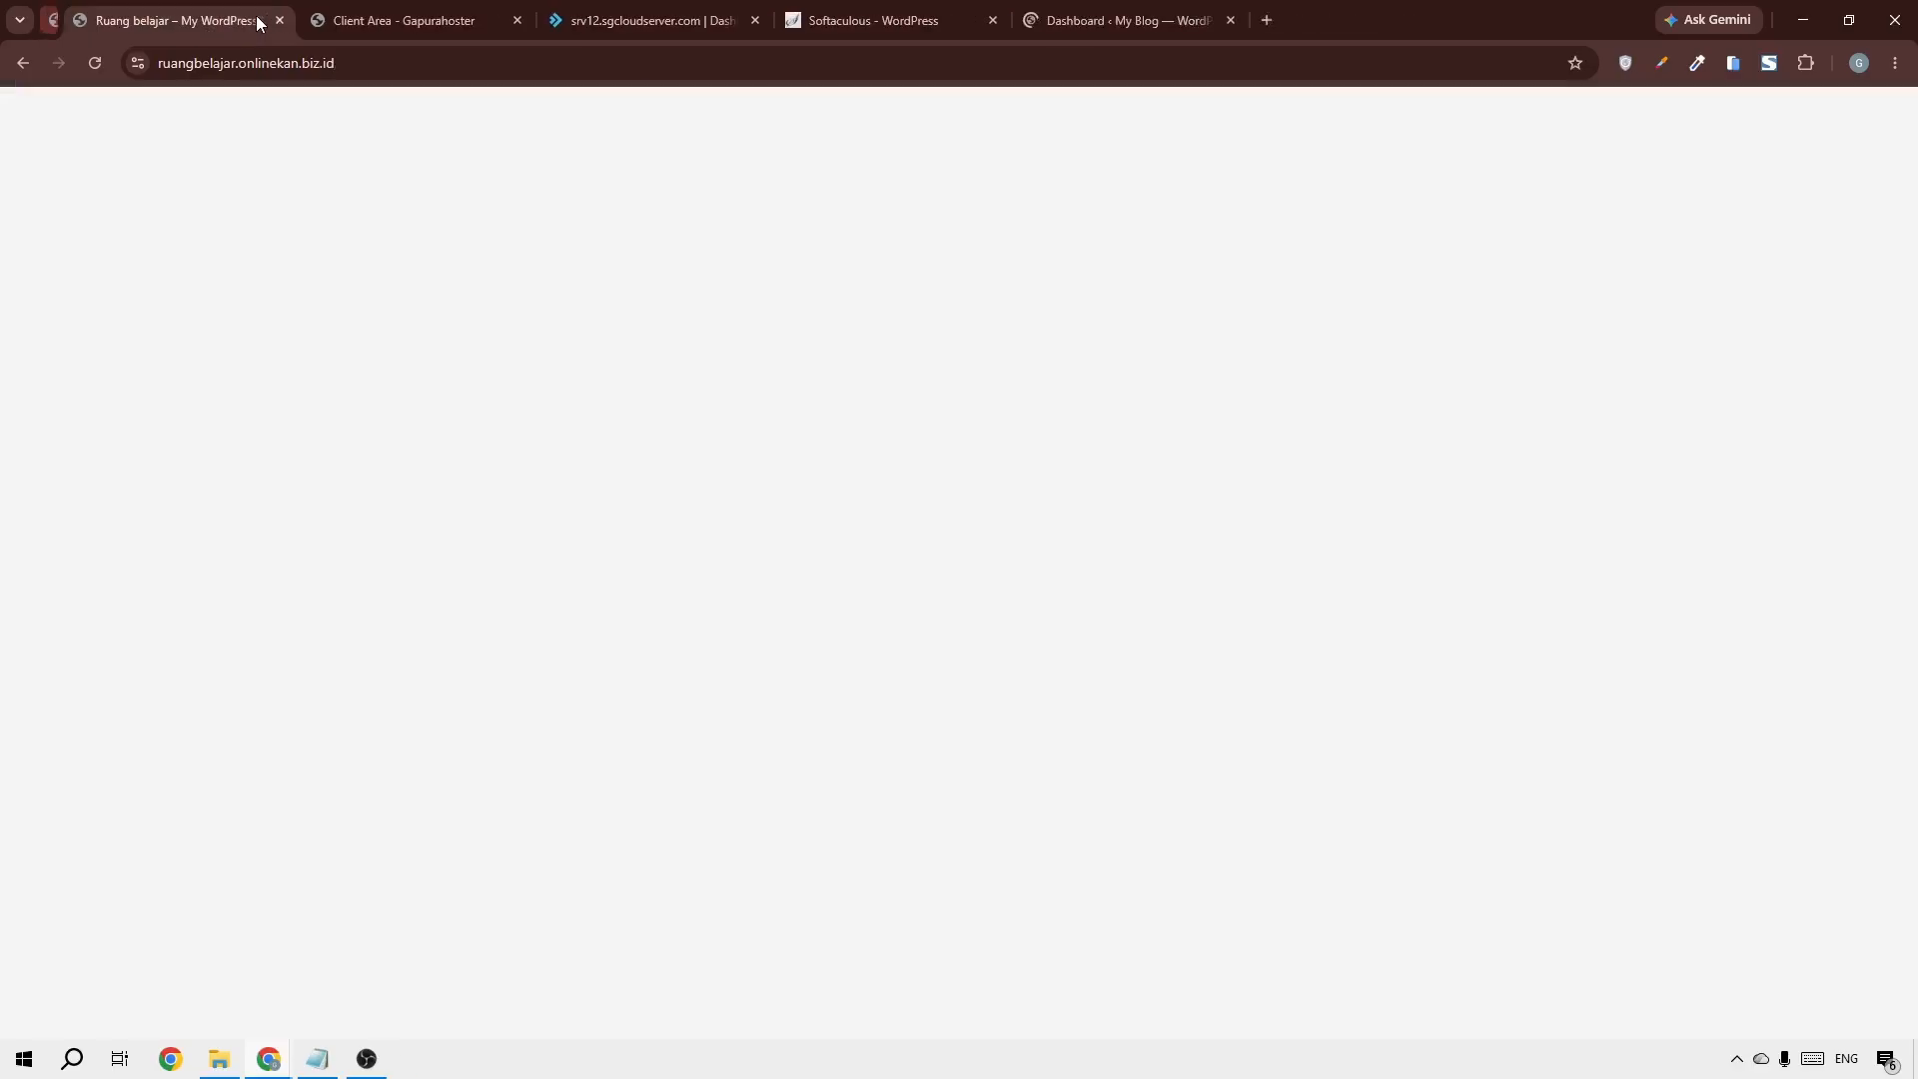
click(258, 21)
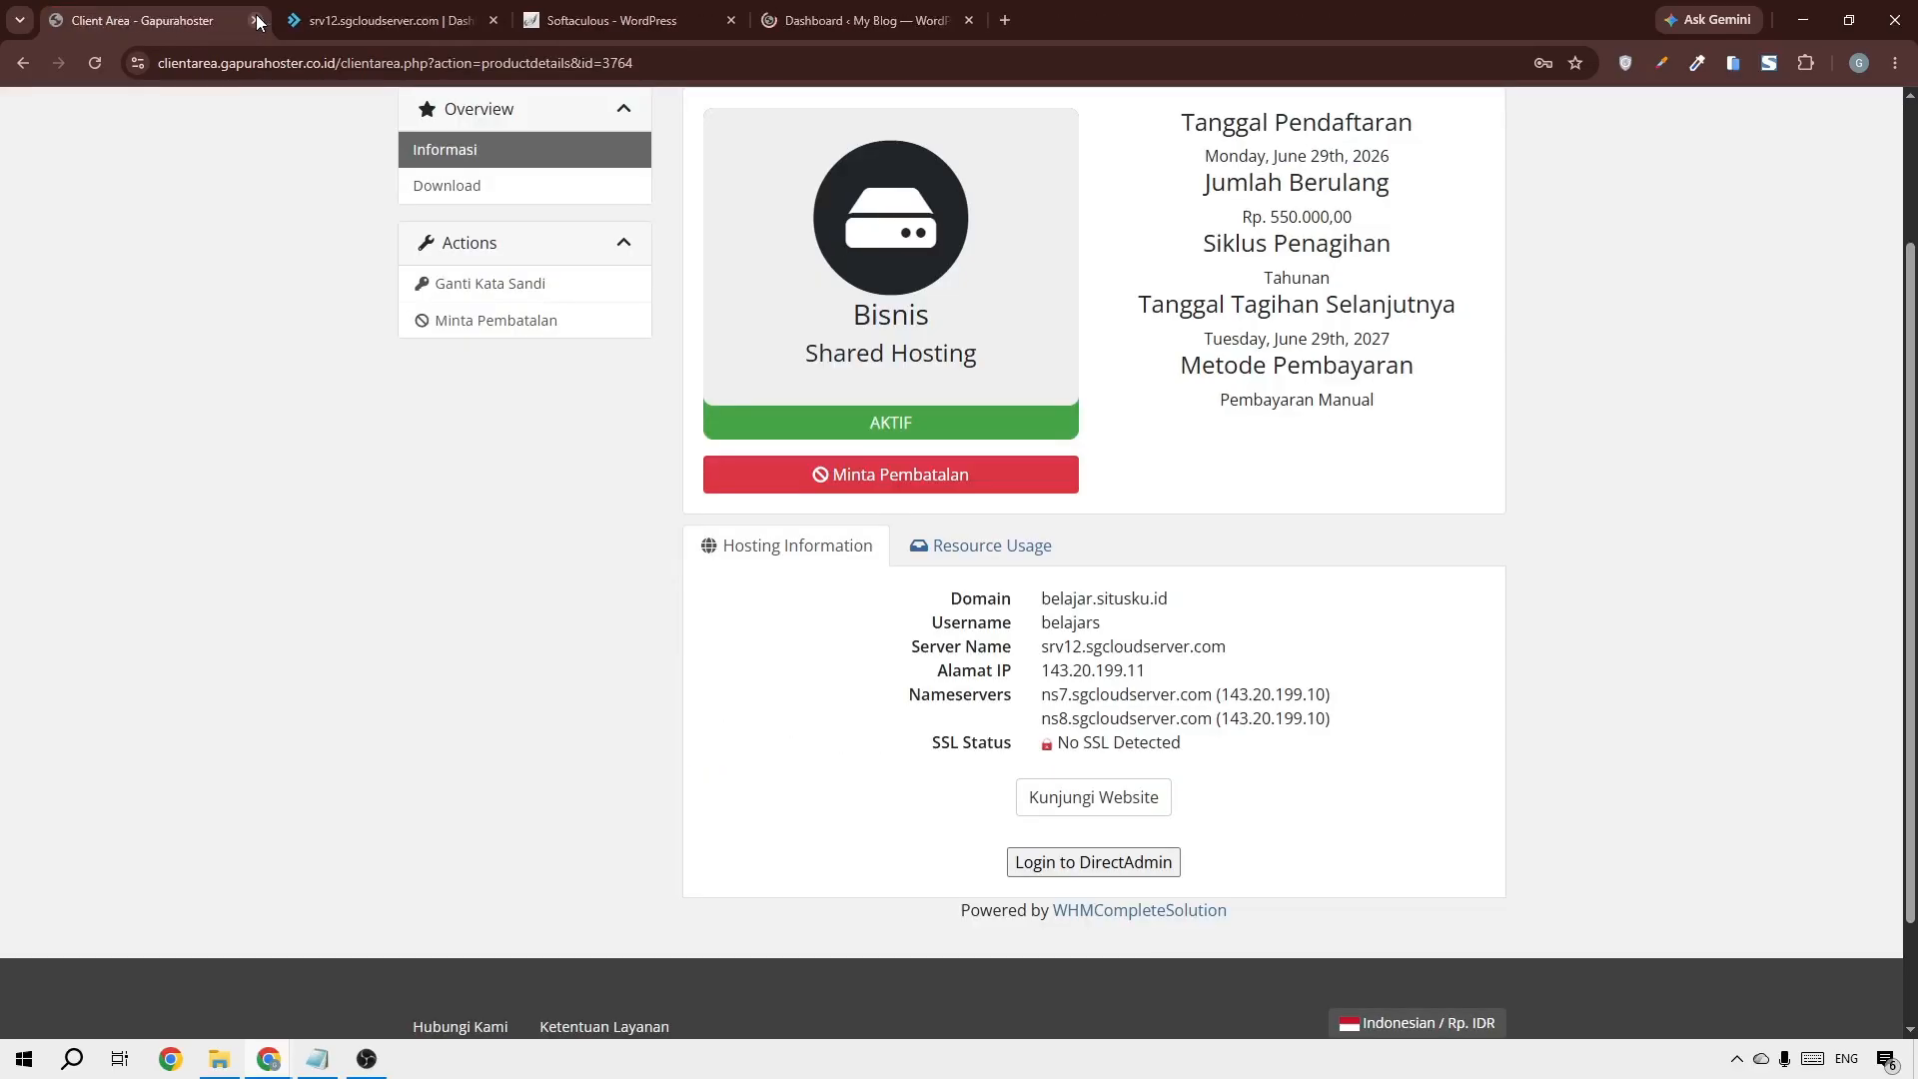
click(350, 20)
click(664, 20)
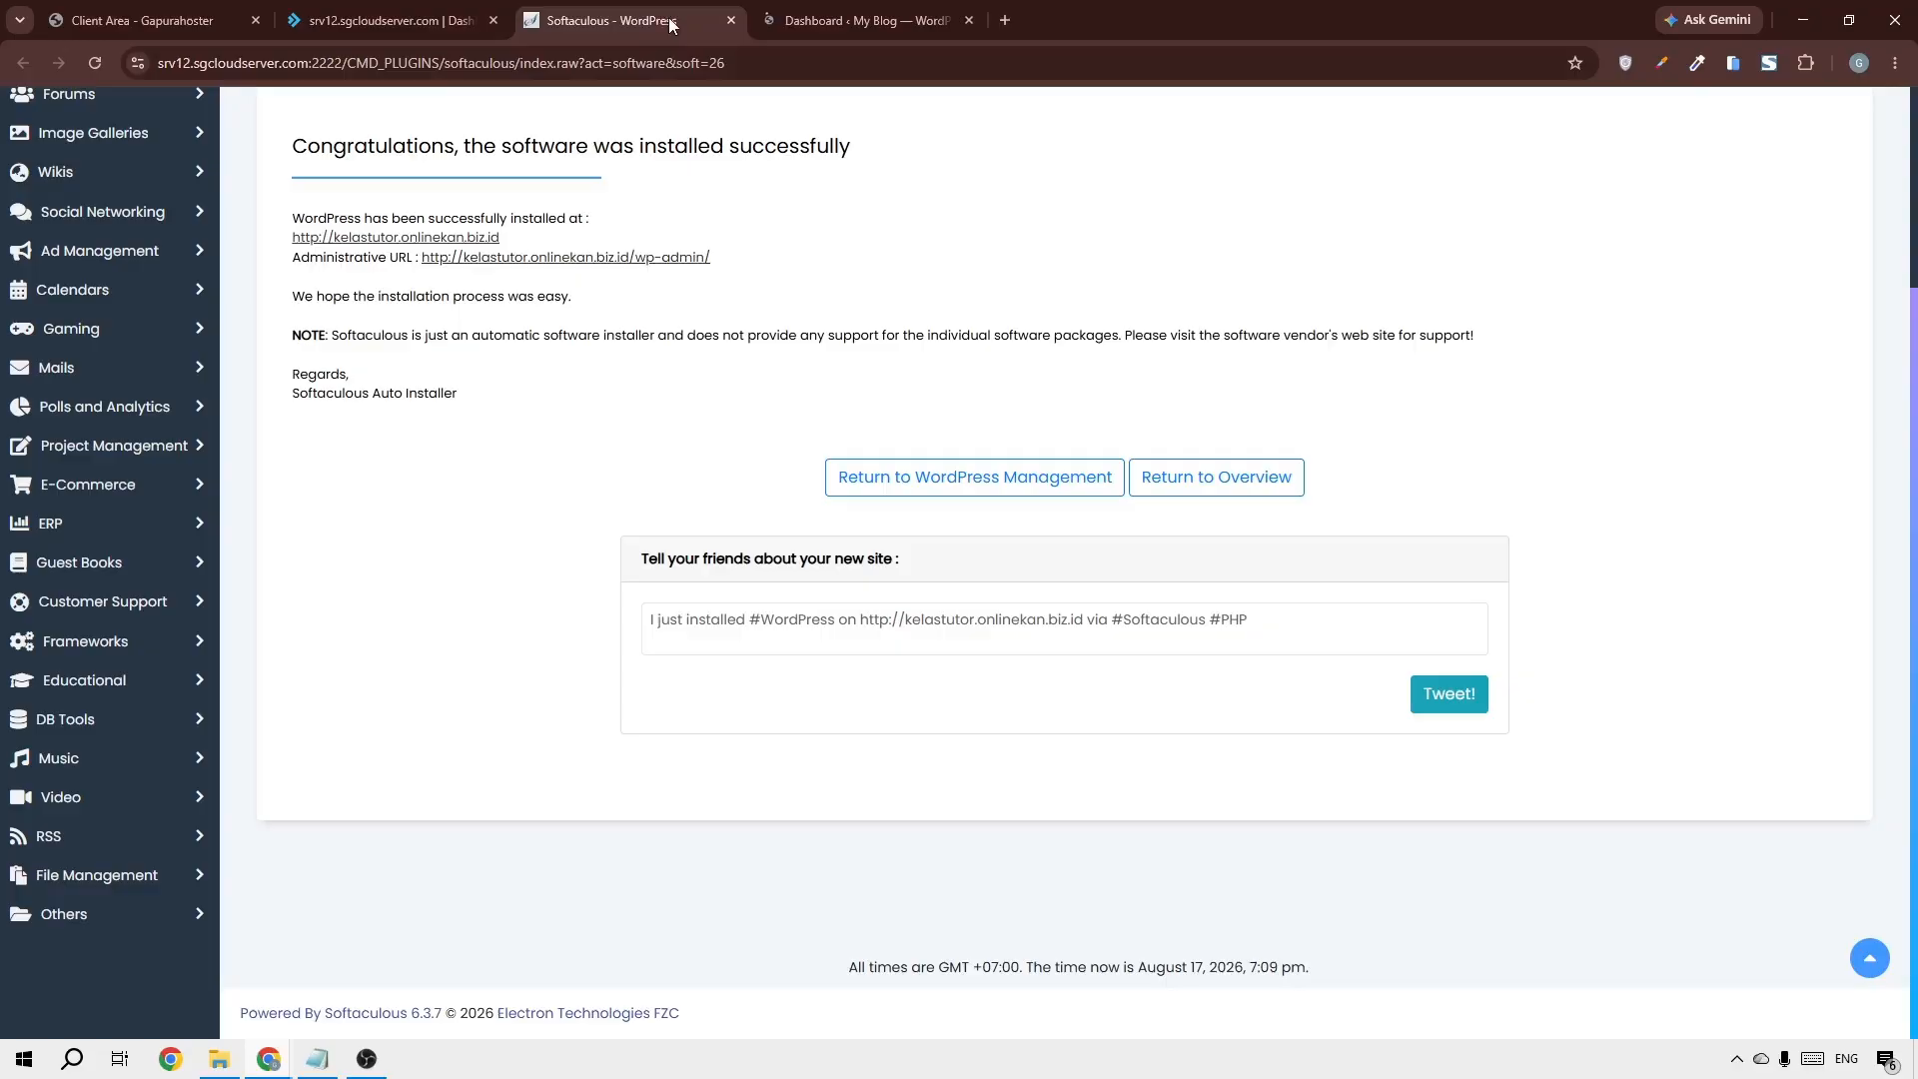
click(805, 18)
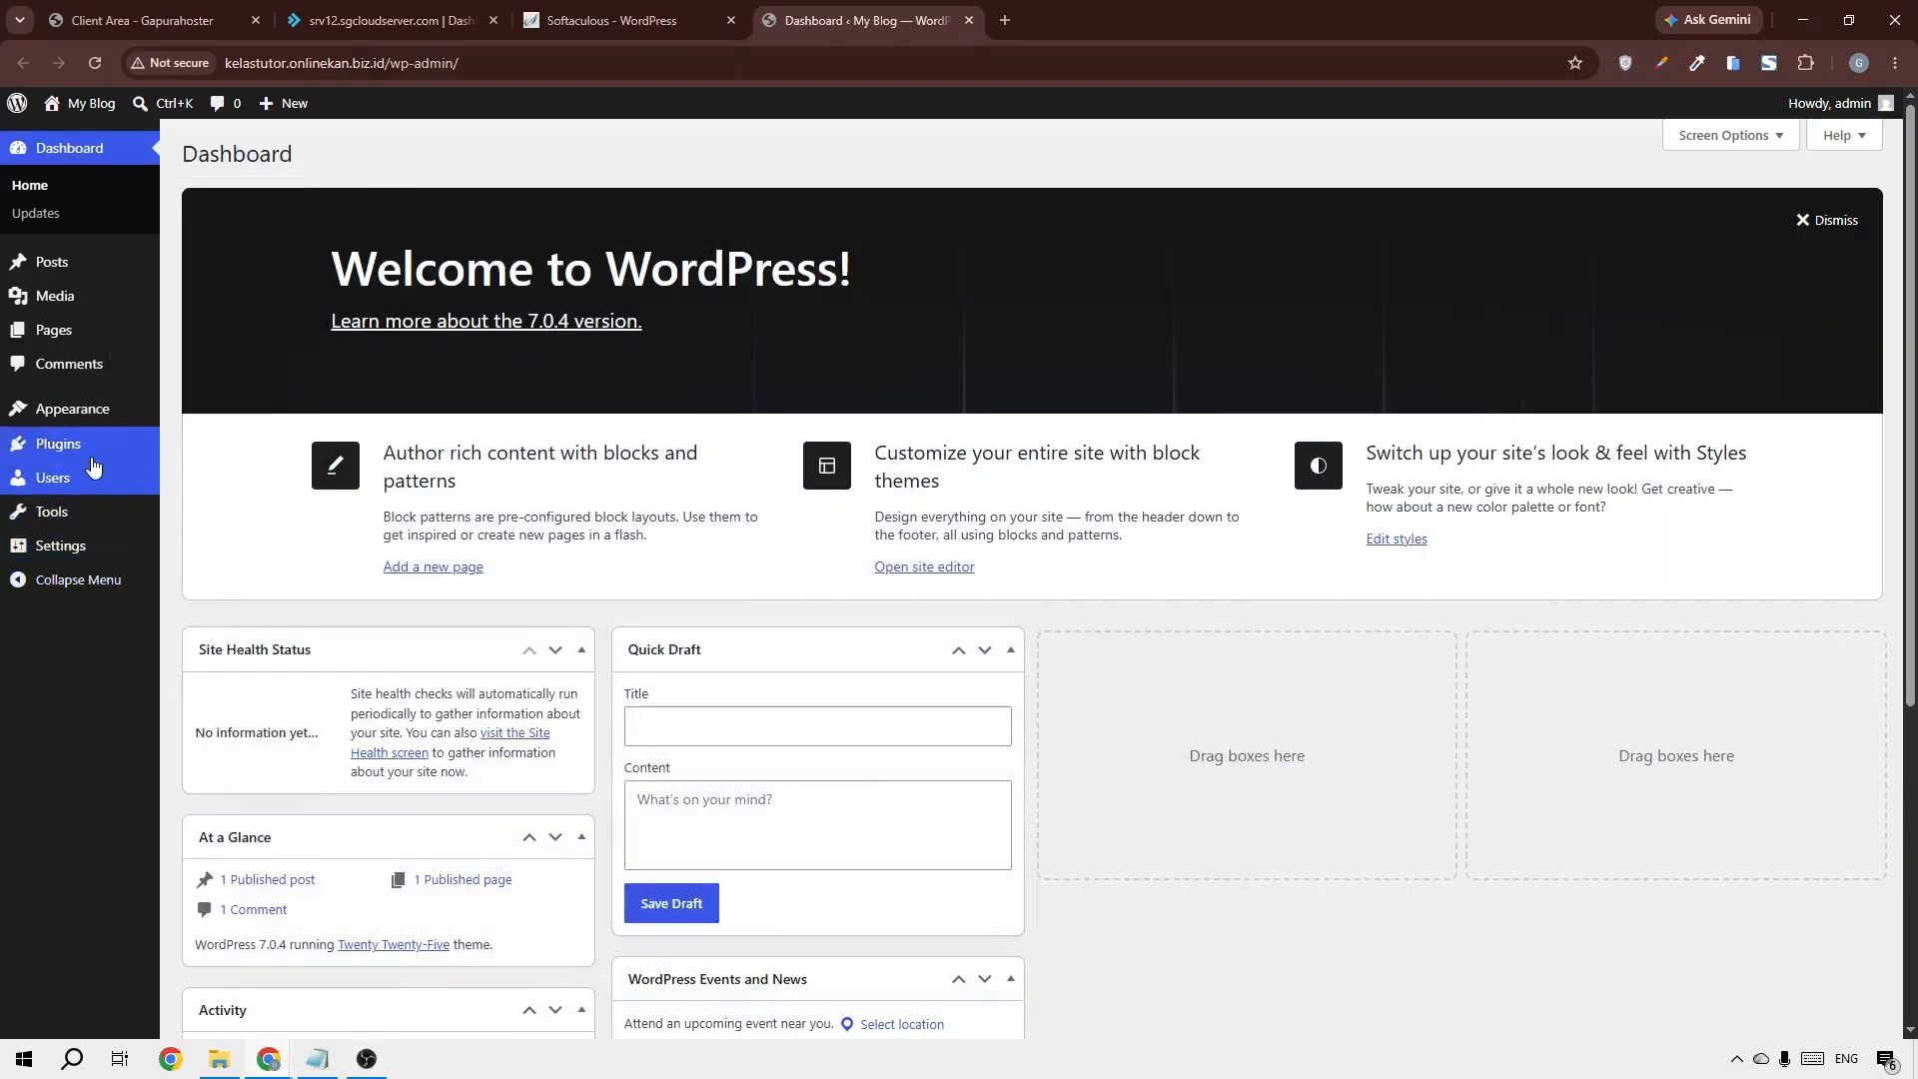
mouse_move(130, 458)
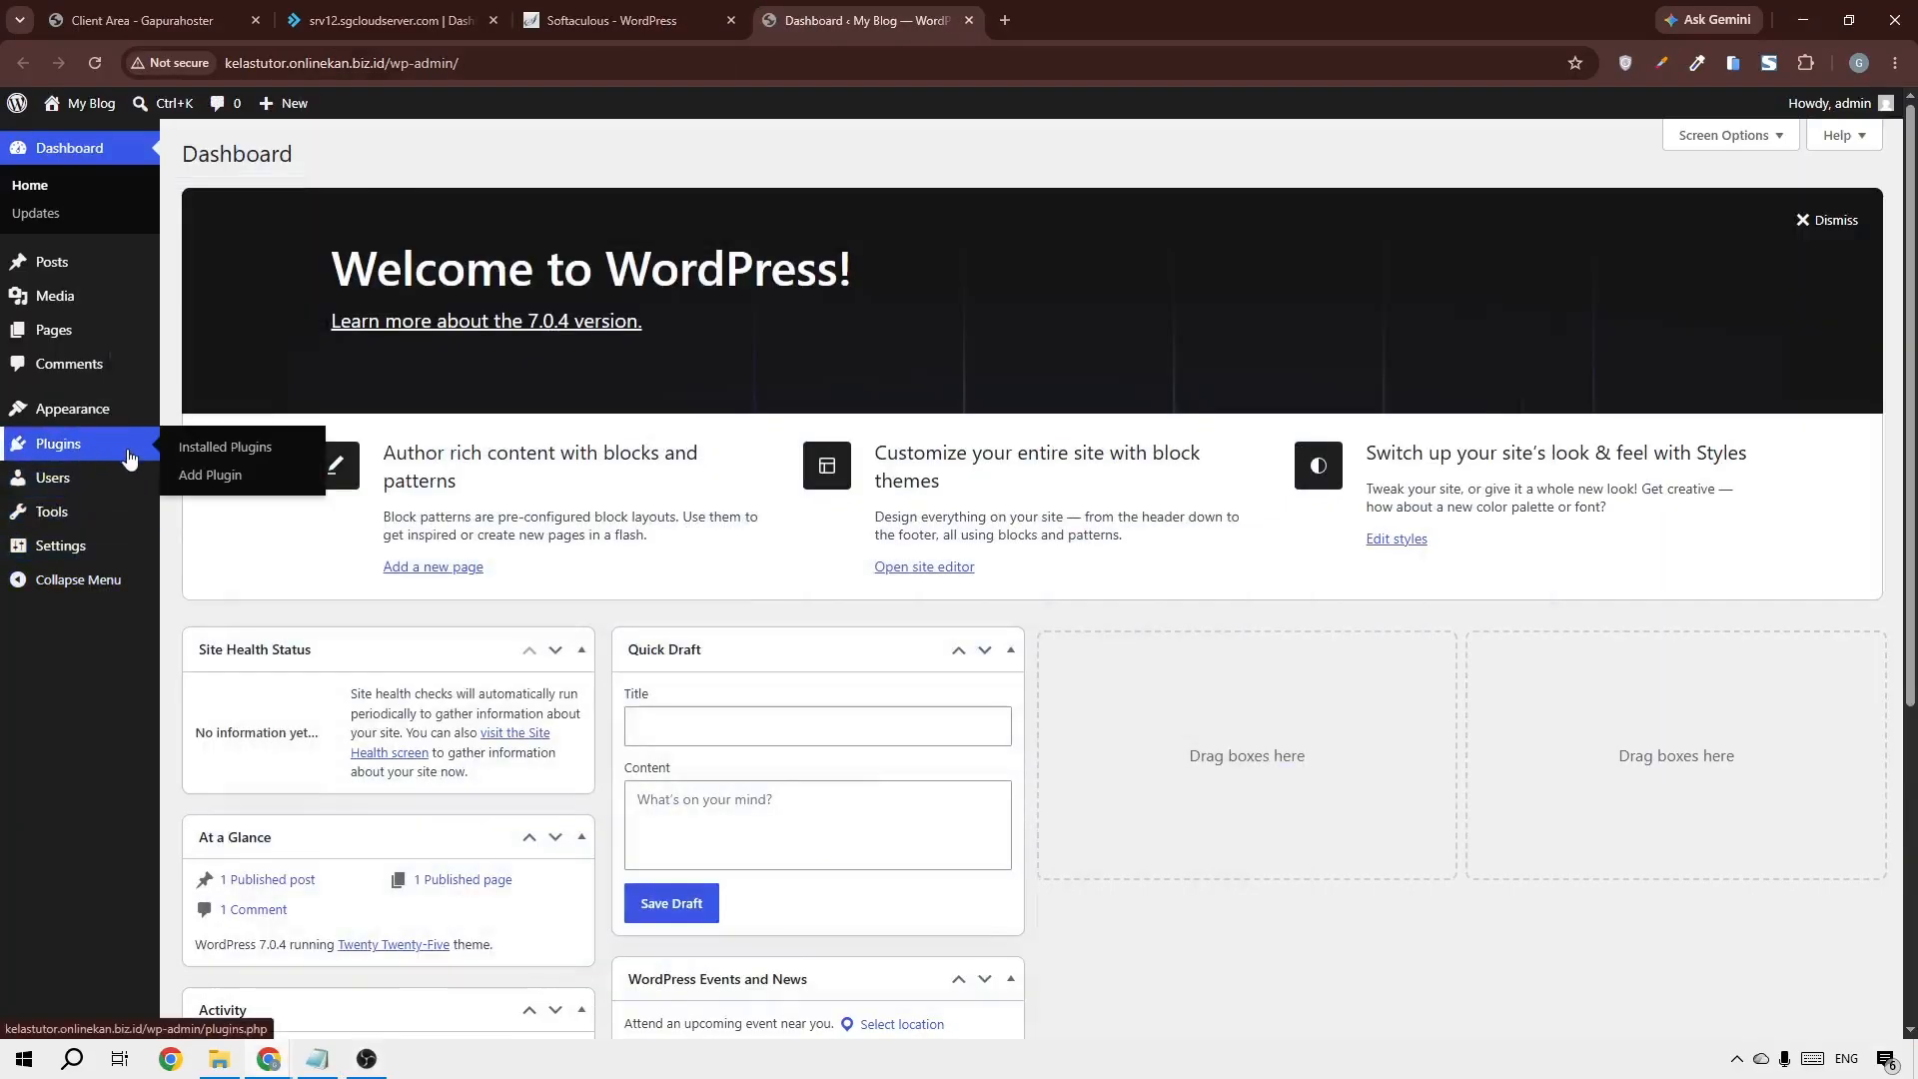
Search Add Plugin for 'updraftp', install UpdraftPlus and activate it
click(196, 486)
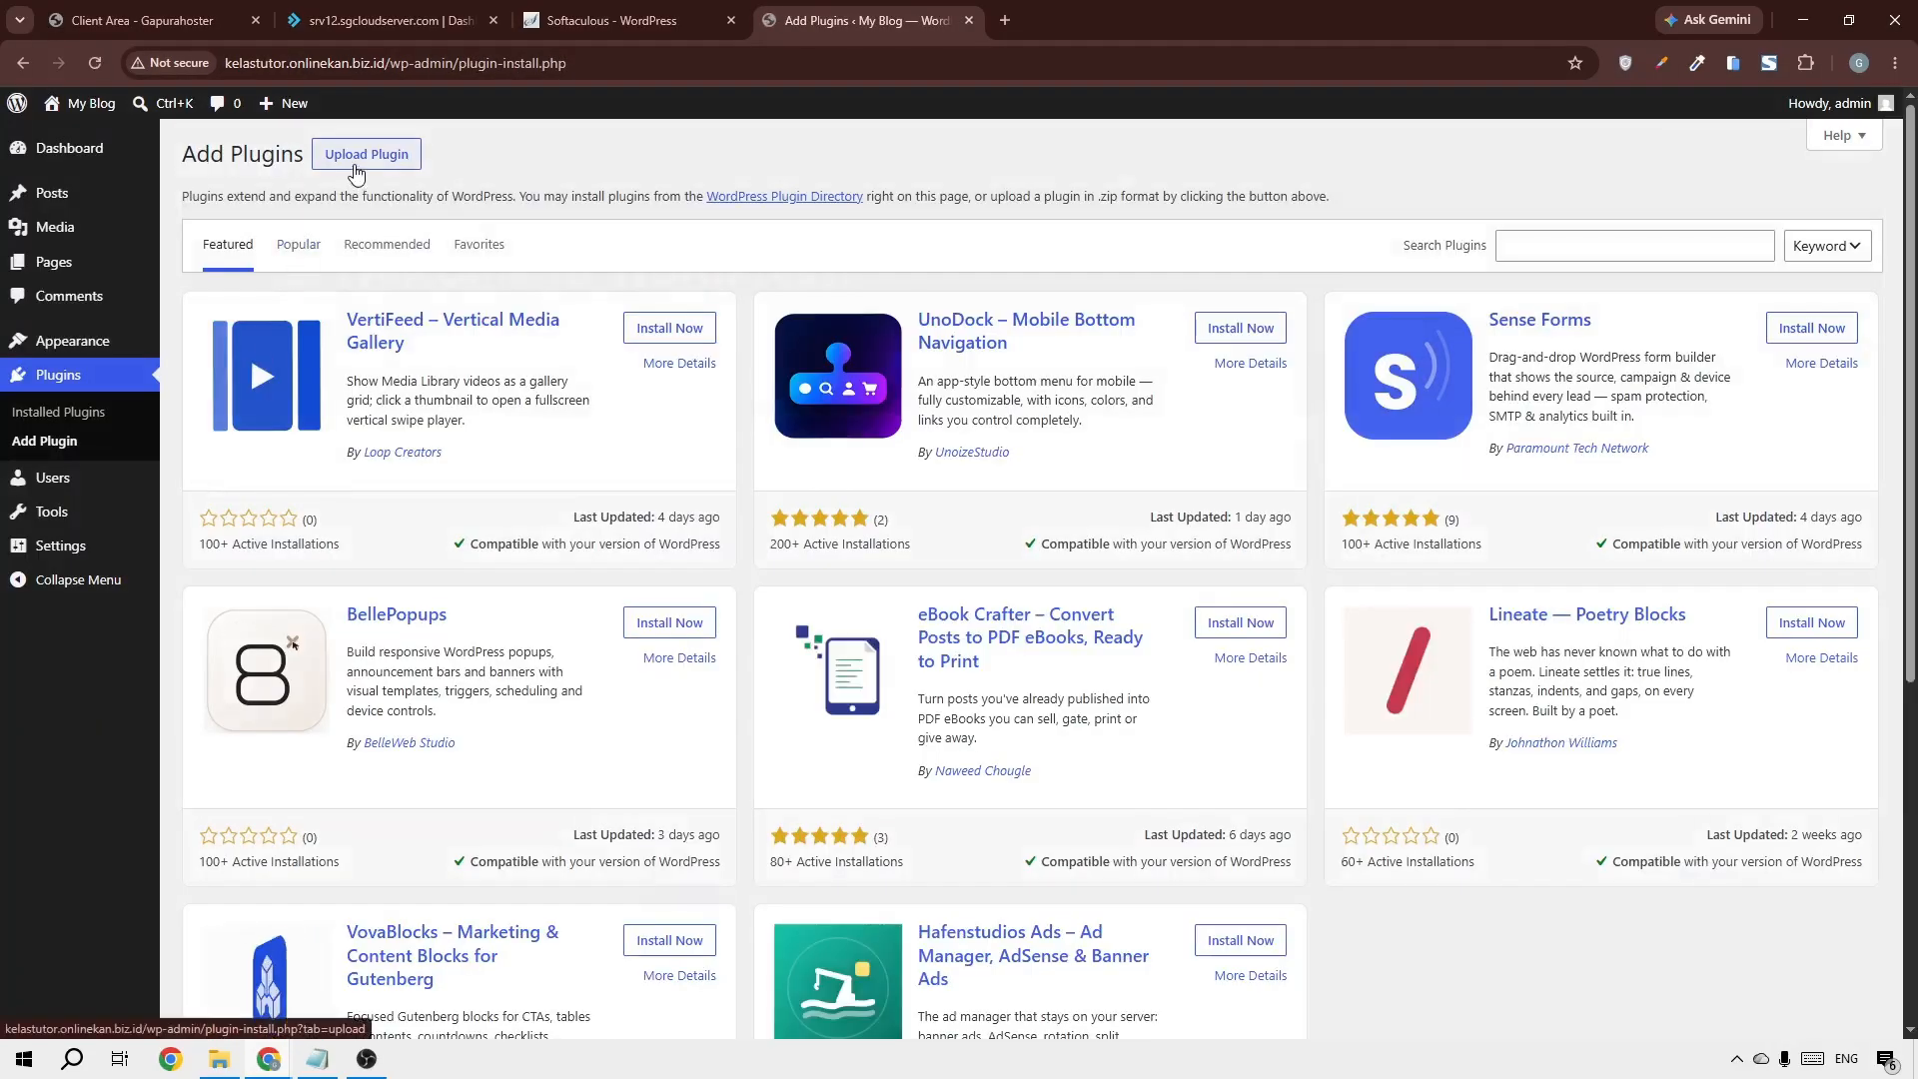
click(368, 160)
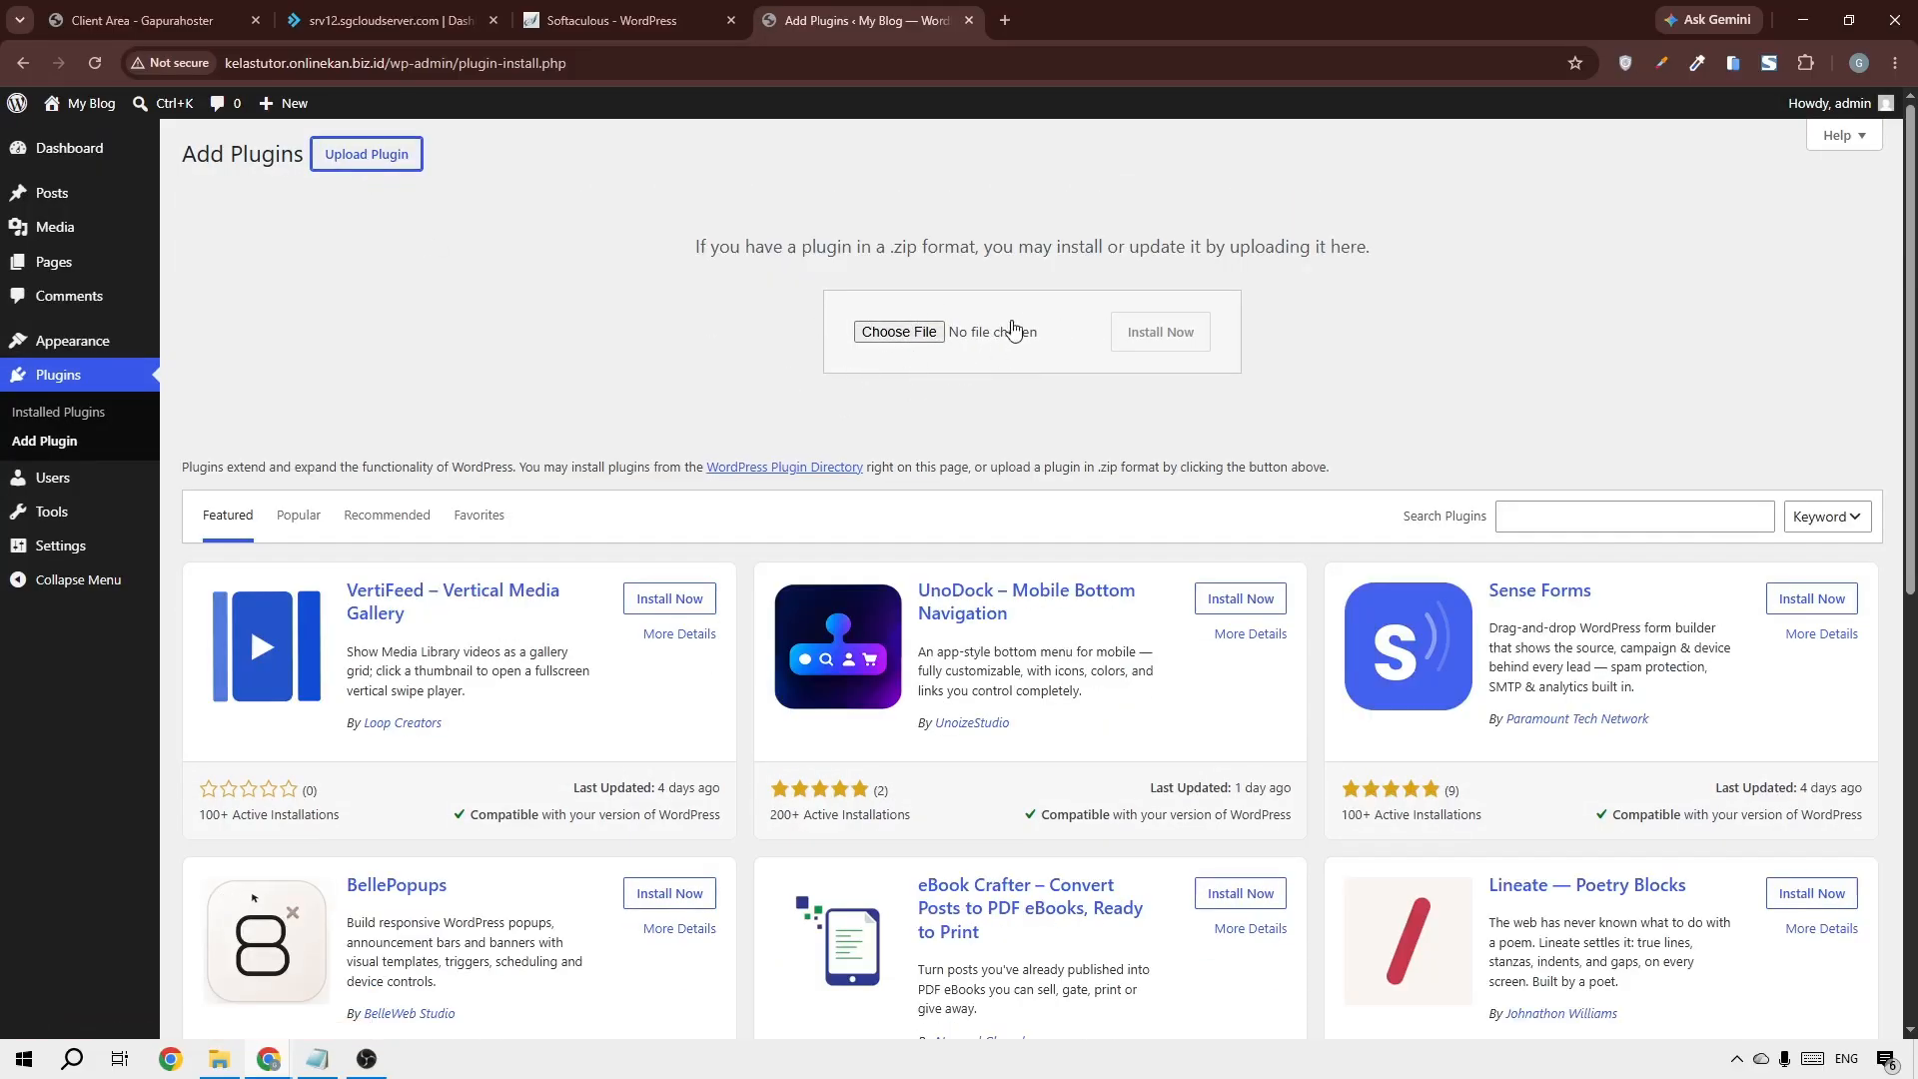
click(1526, 517)
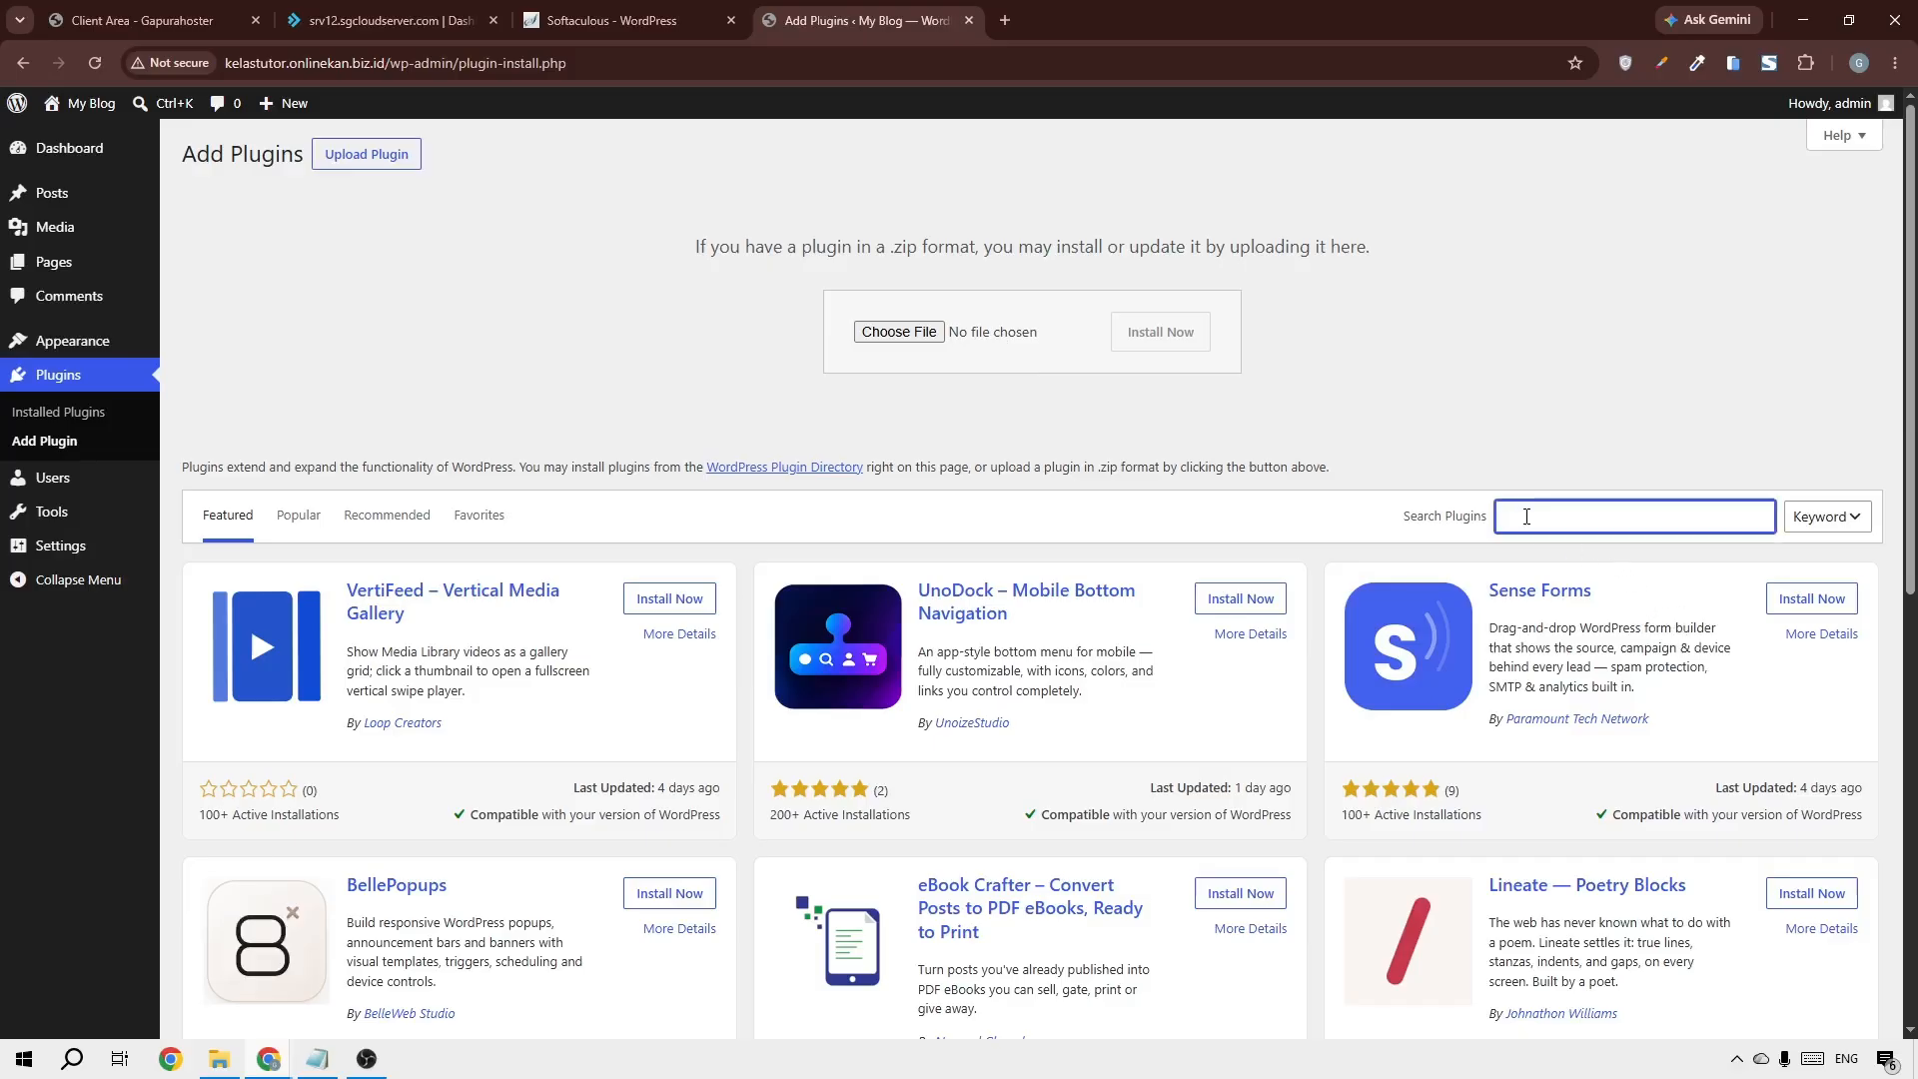
text(updraftplus)
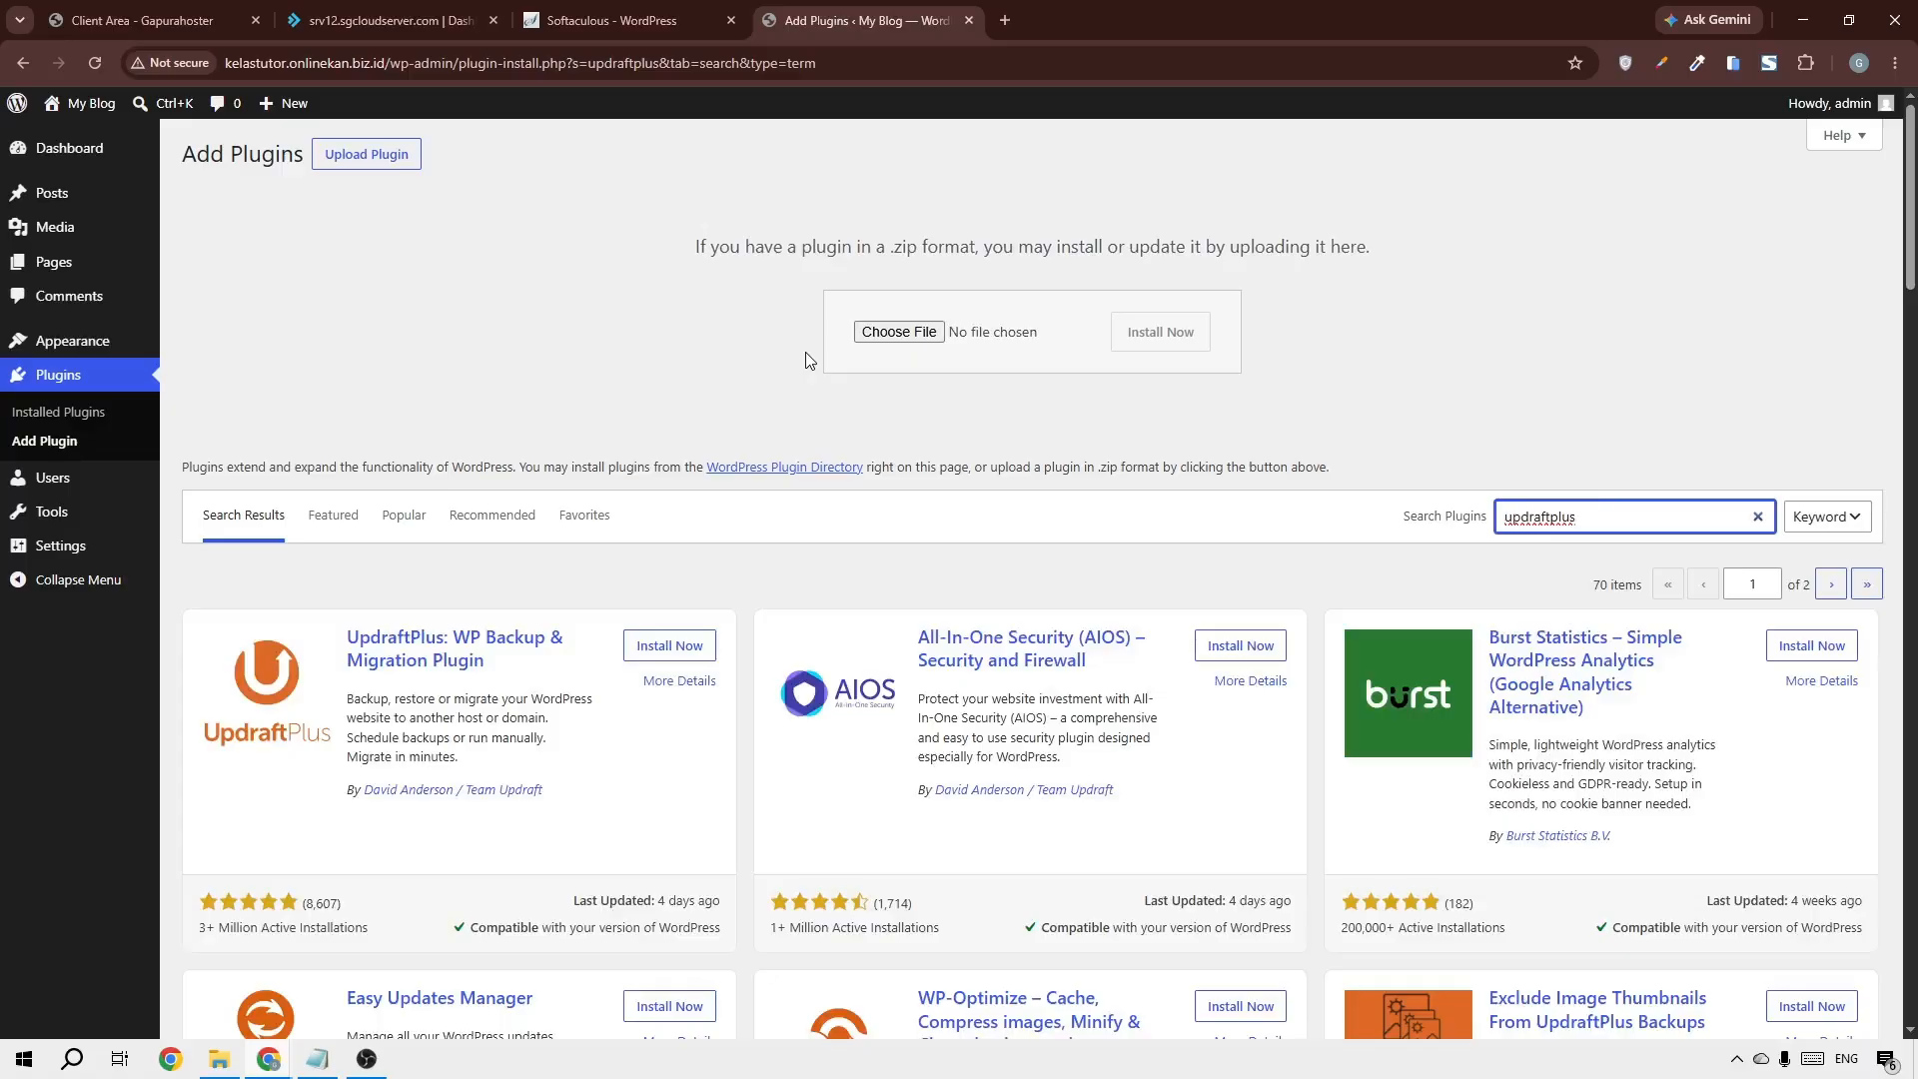
click(672, 647)
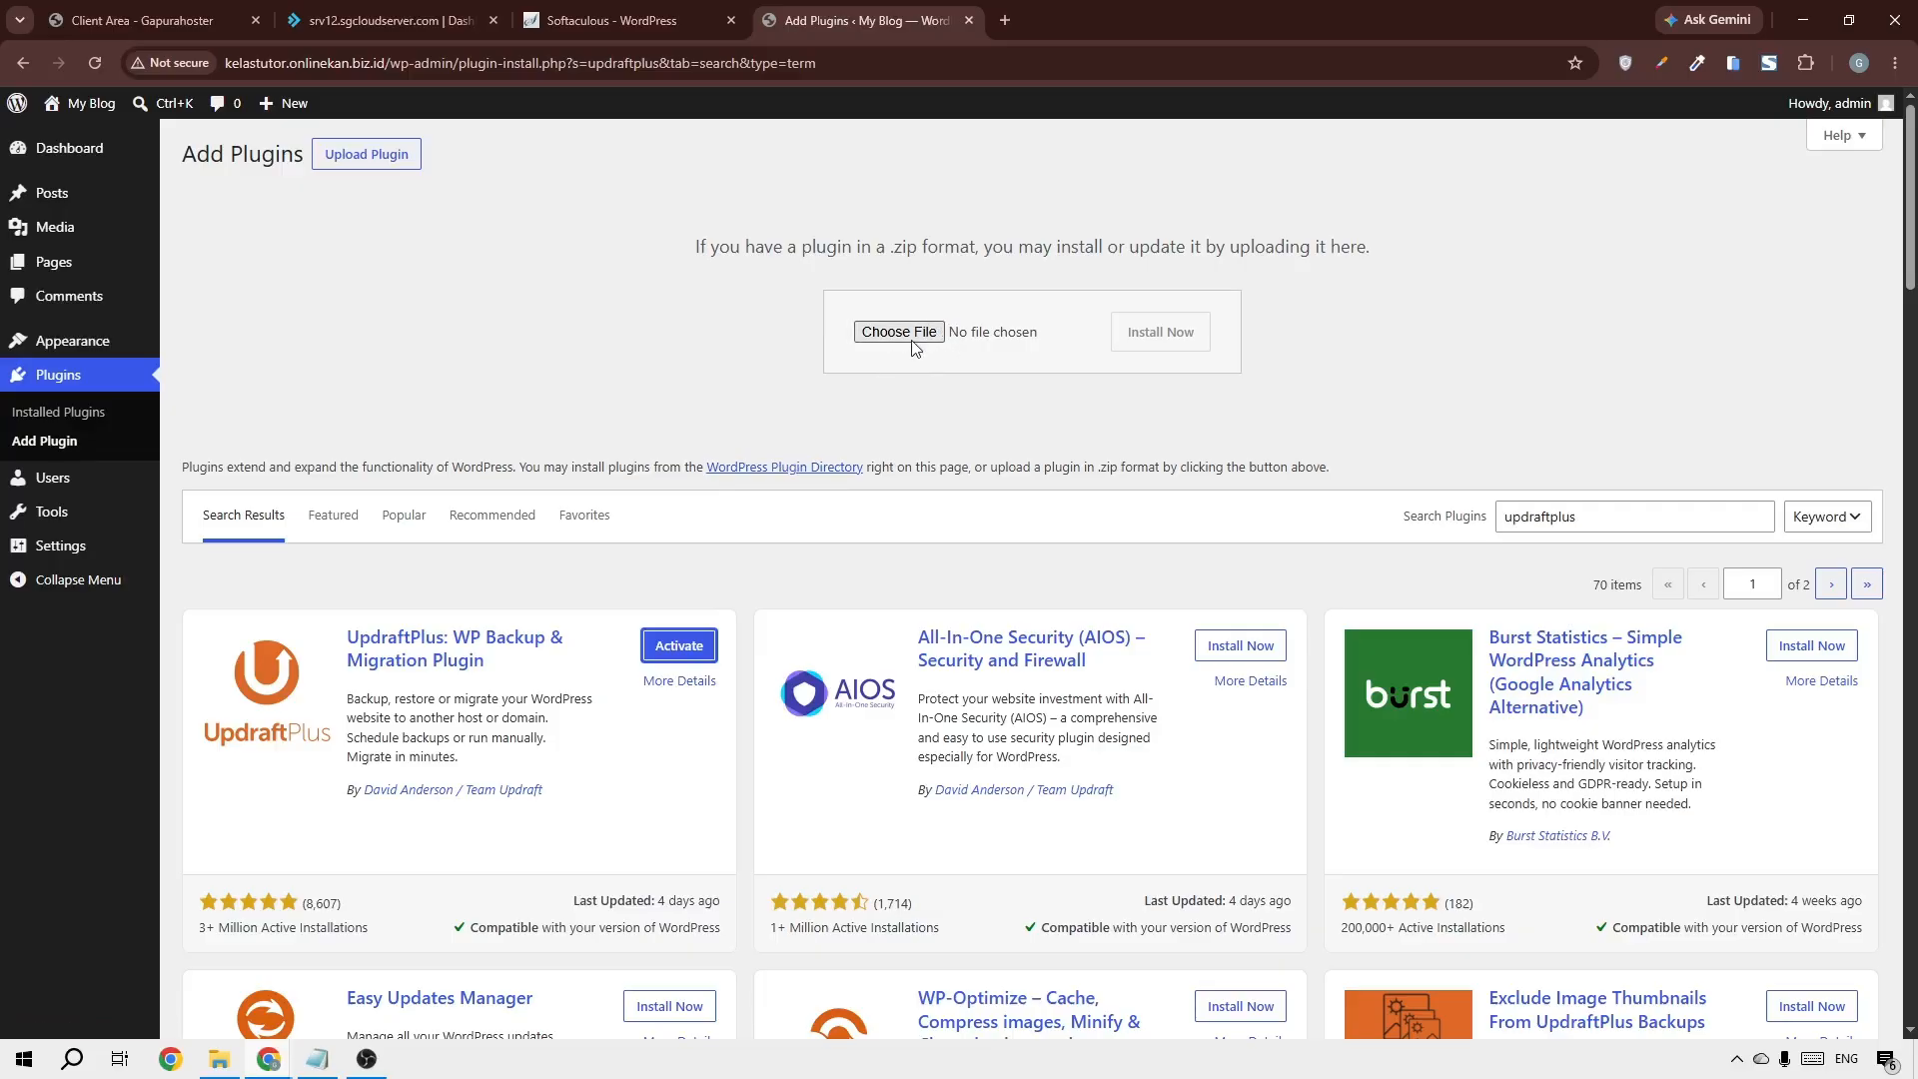
click(366, 1061)
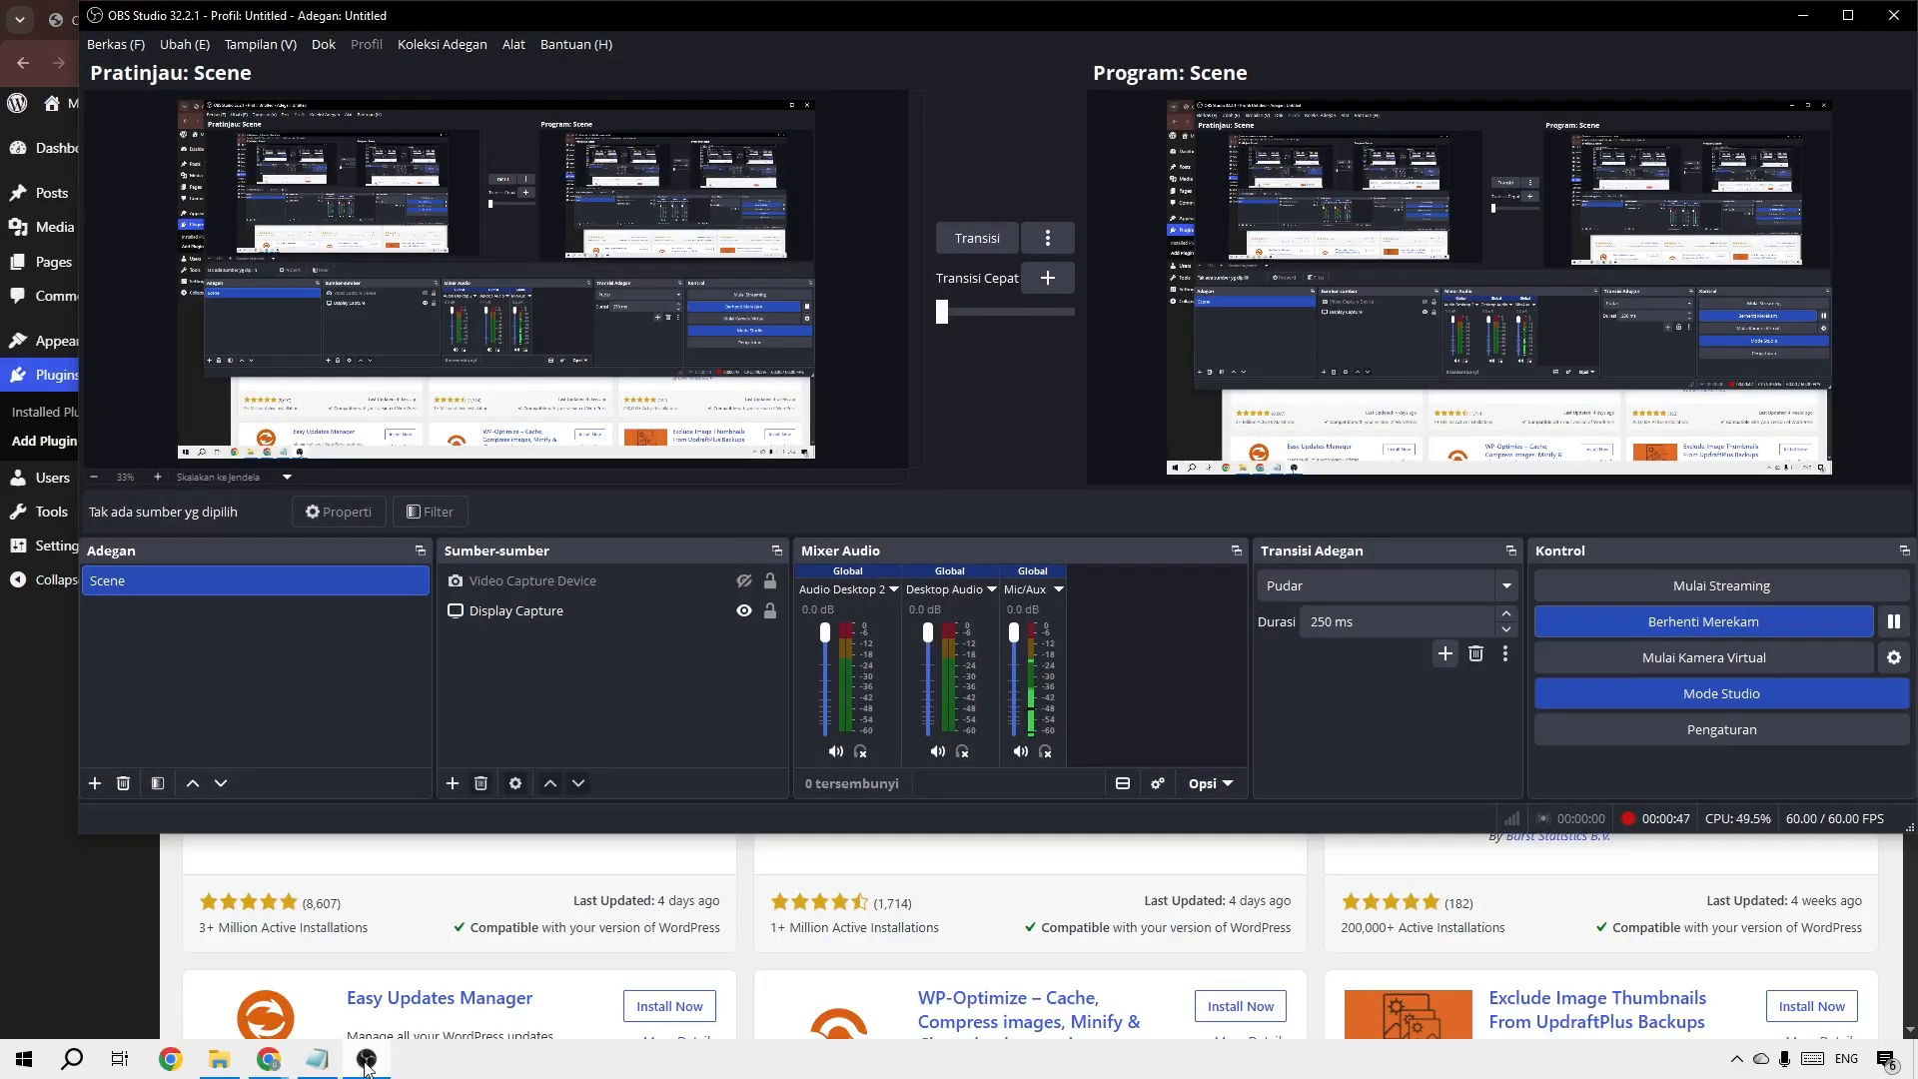
click(366, 1063)
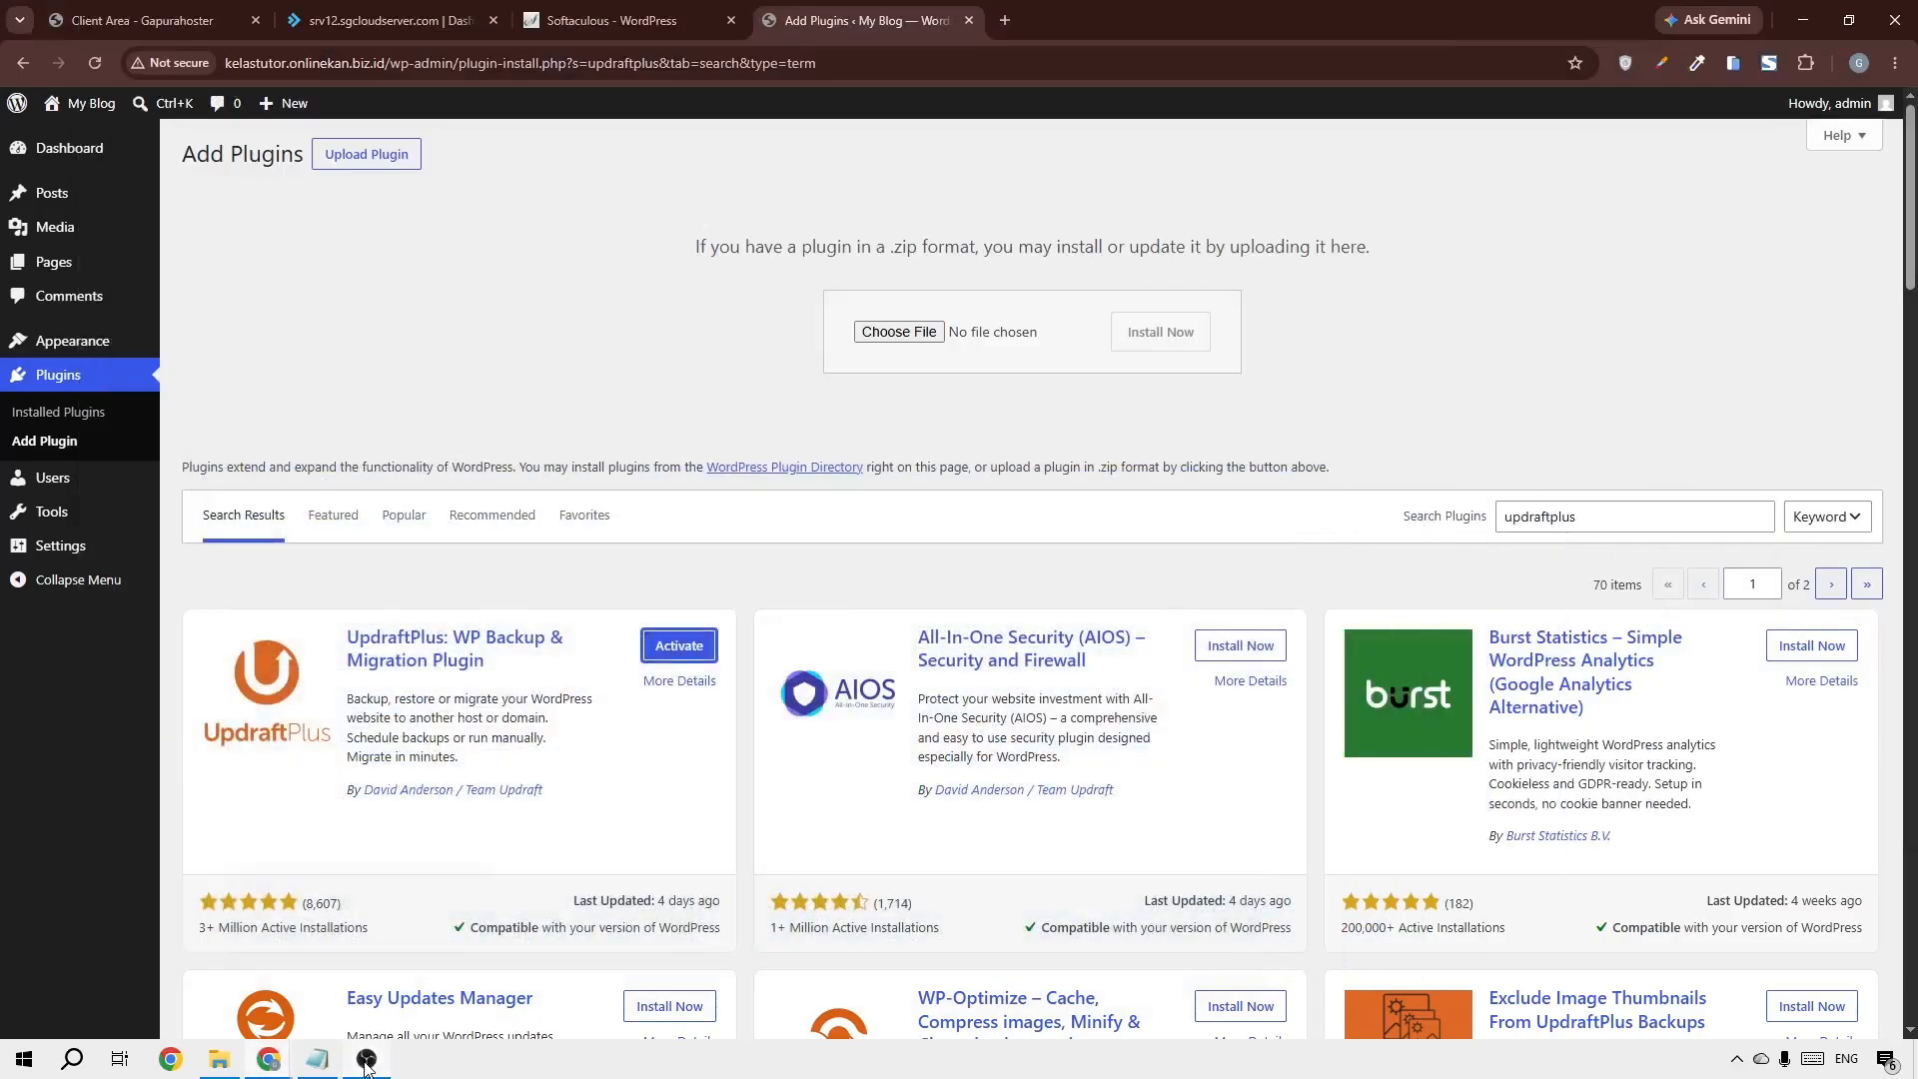
click(680, 645)
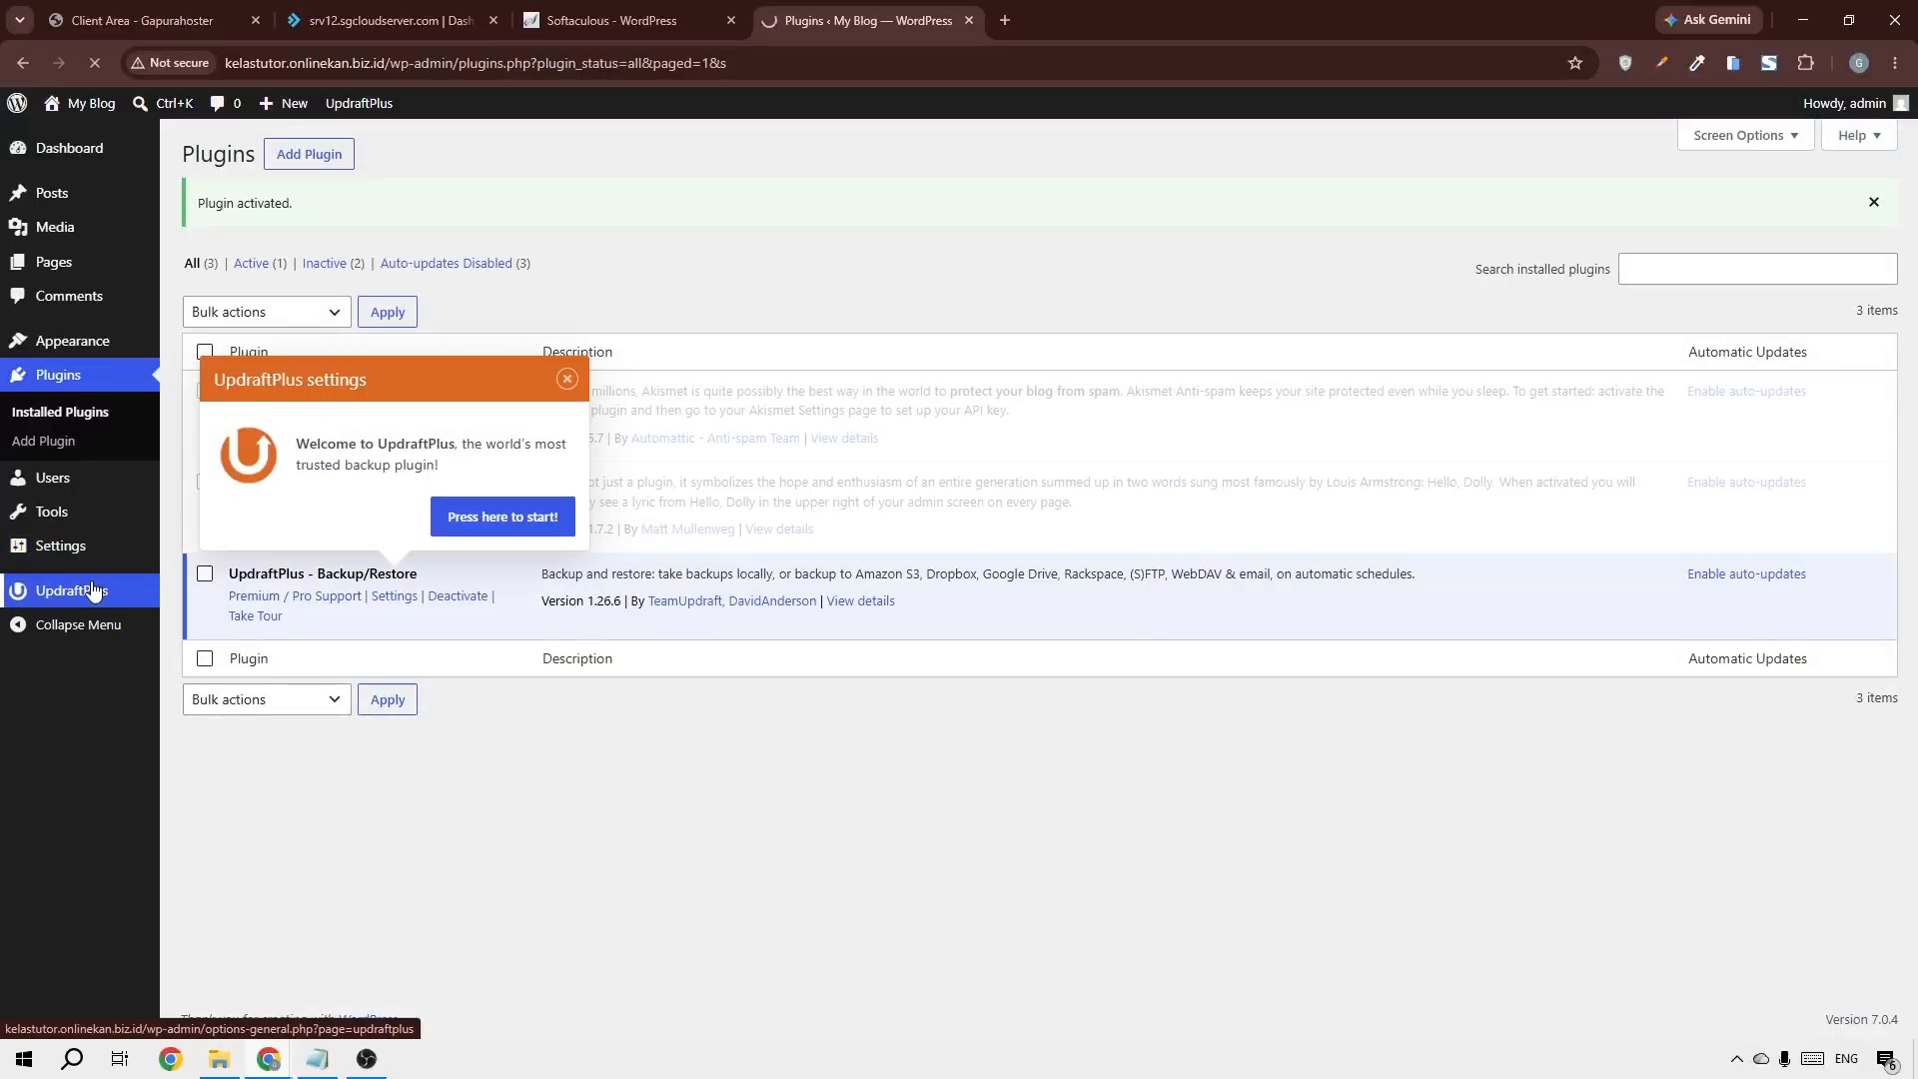
Open the UpdraftPlus backup page and reveal its 'Upload backup files' drop zone
click(93, 590)
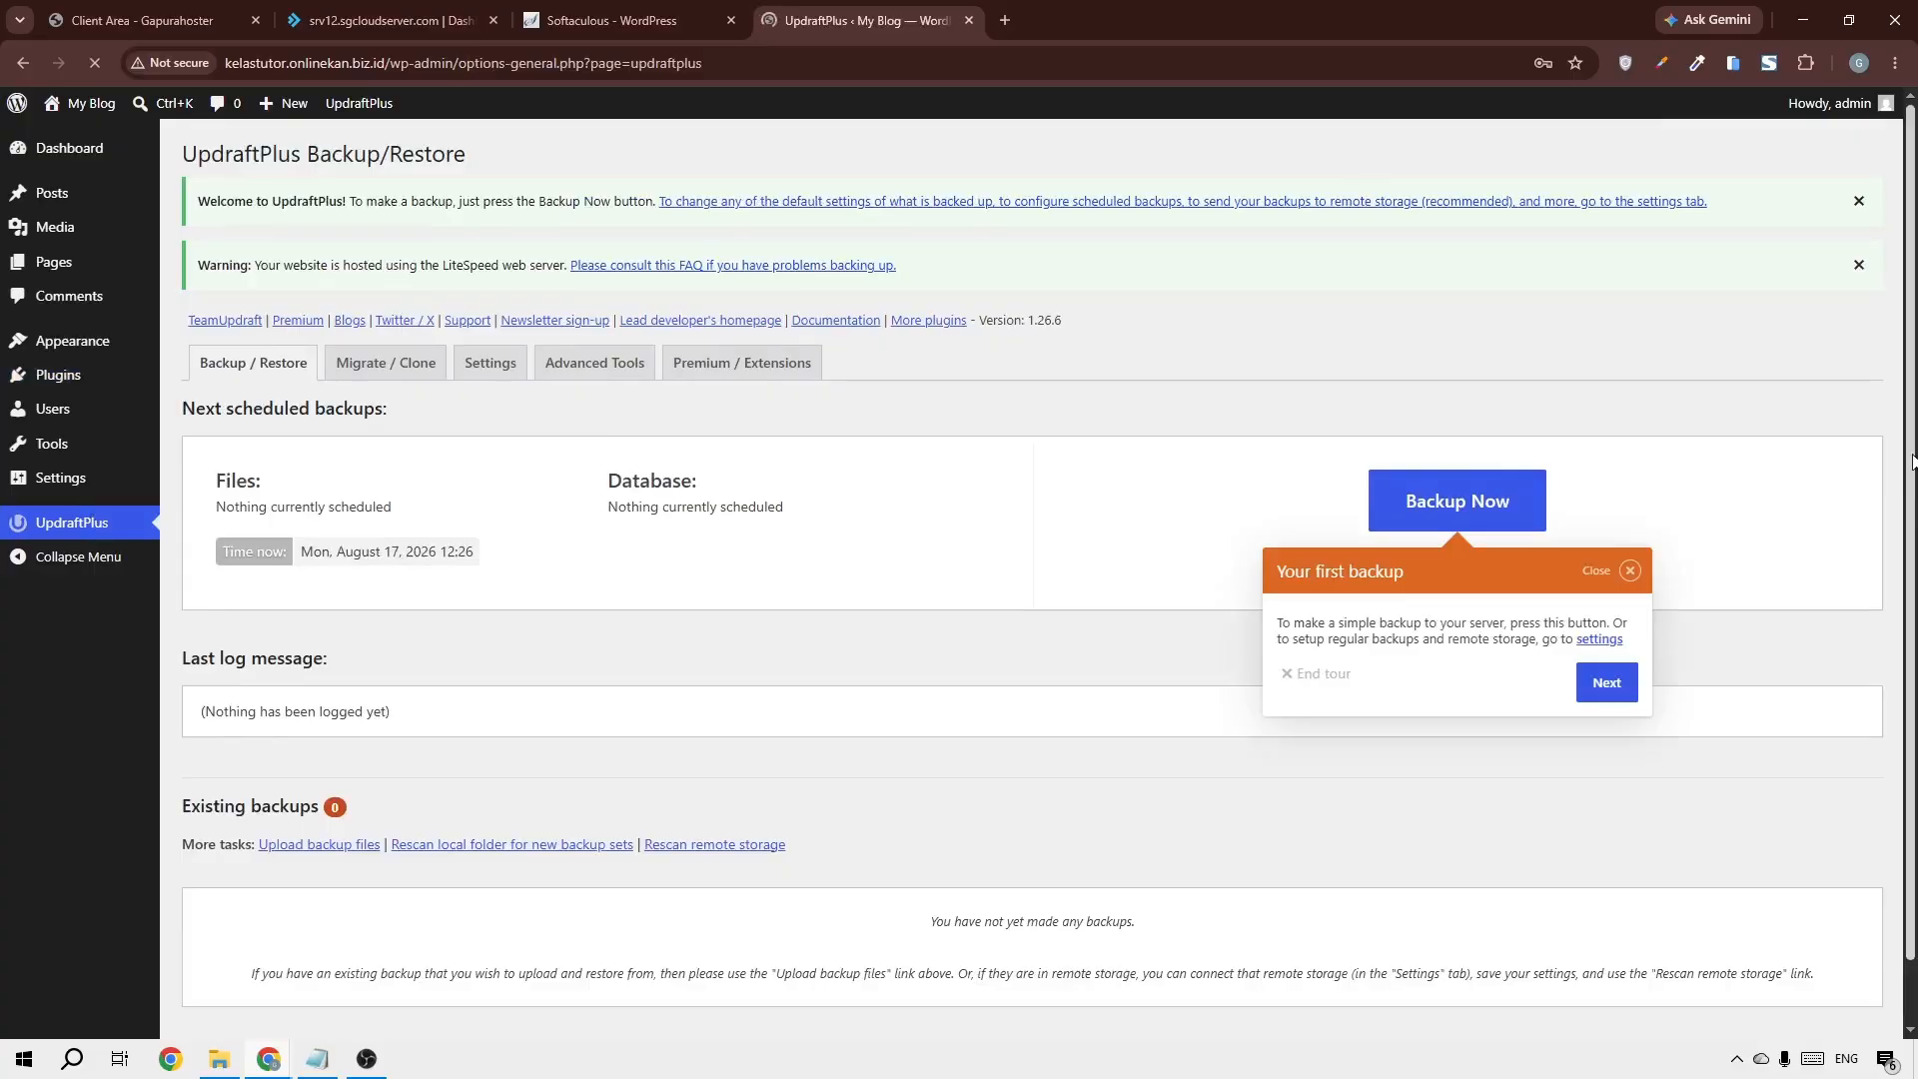
drag(1913, 462, 1913, 651)
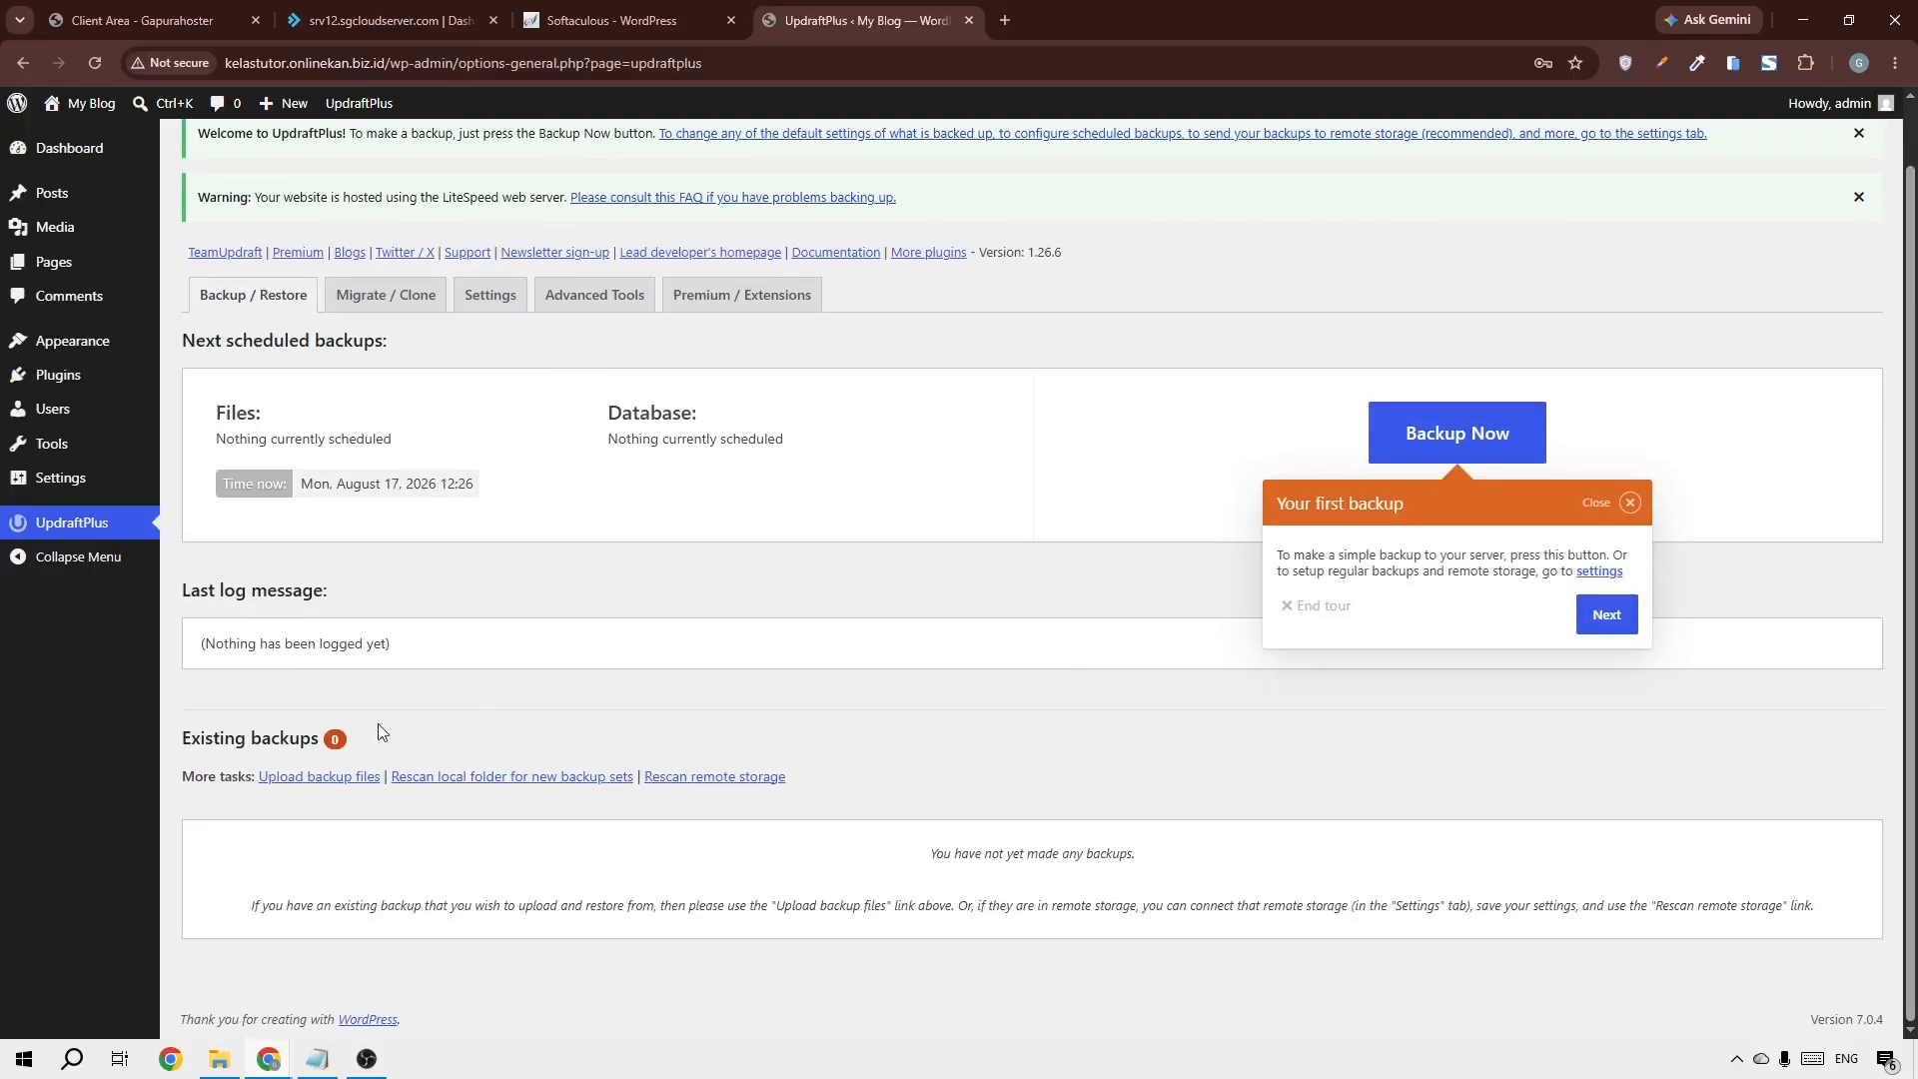
click(330, 779)
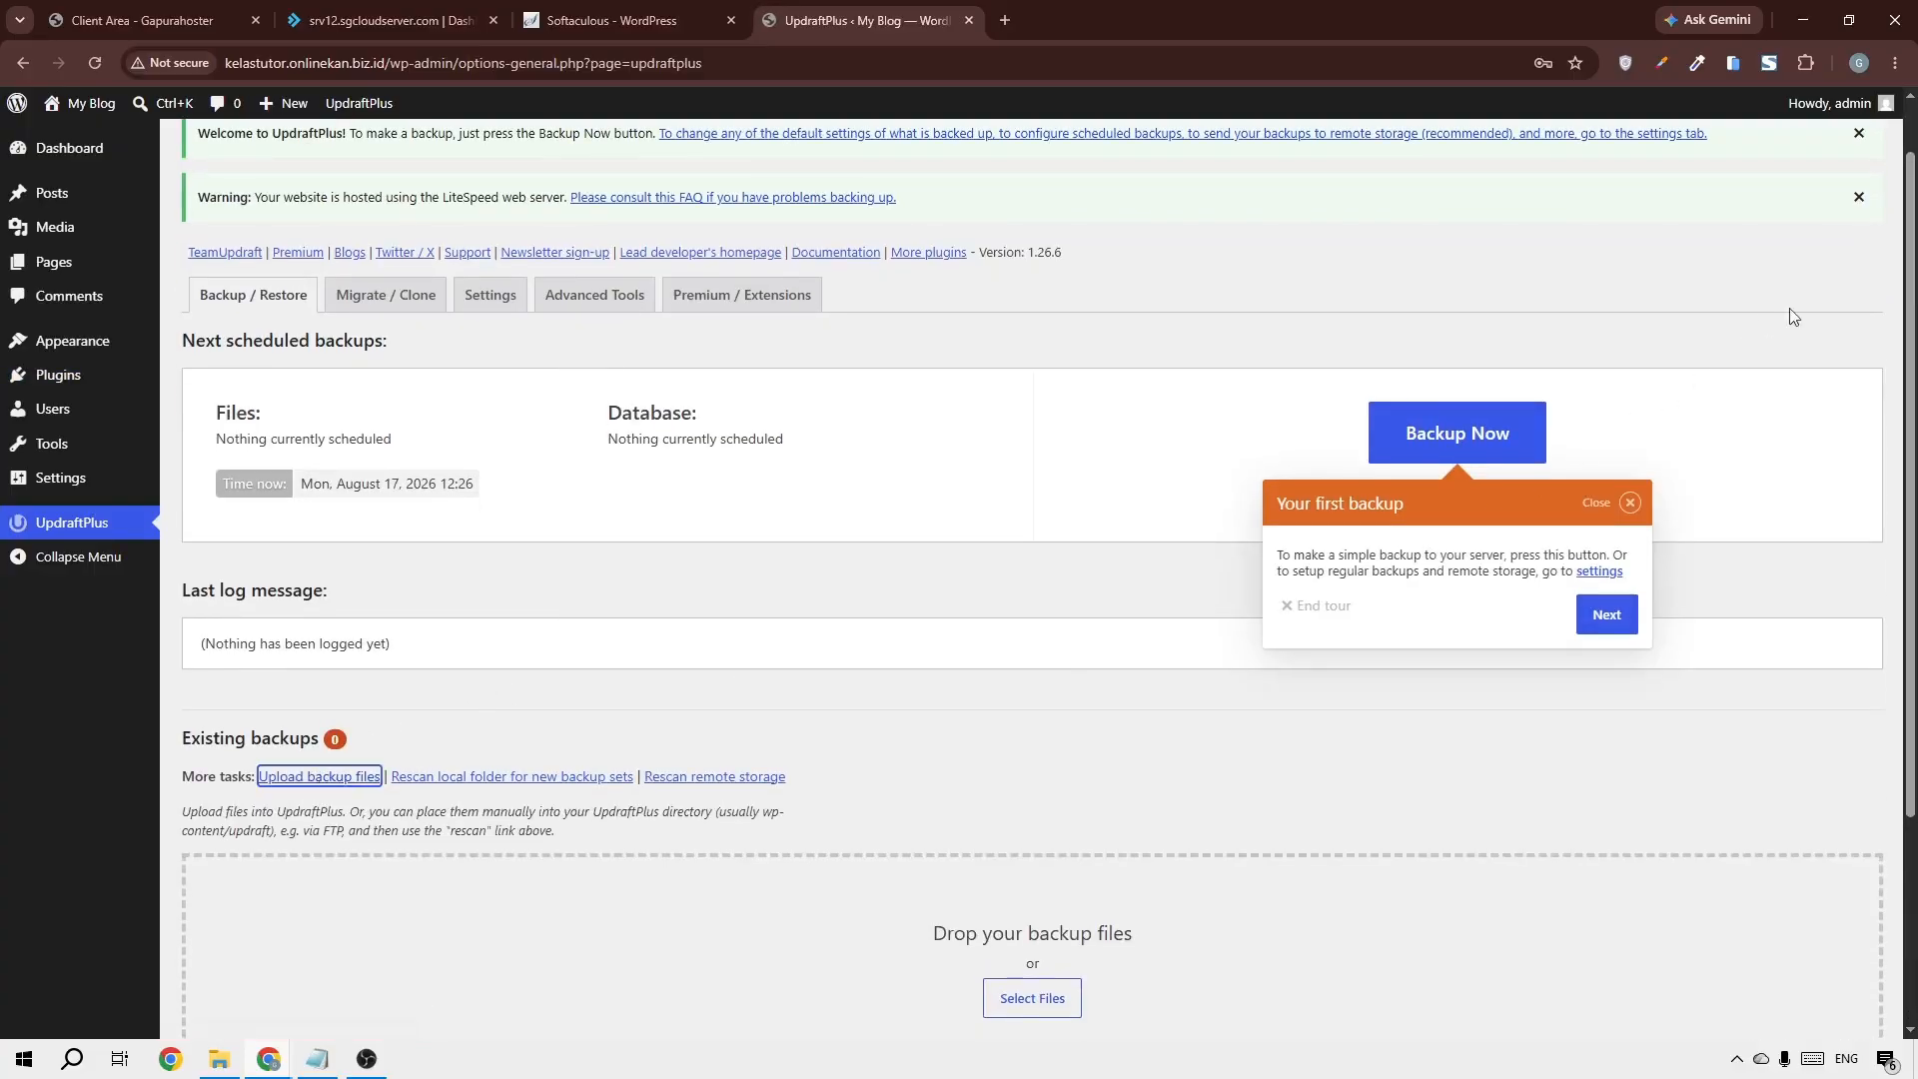
scroll(329, 778, down, 3)
drag(1913, 821, 1913, 849)
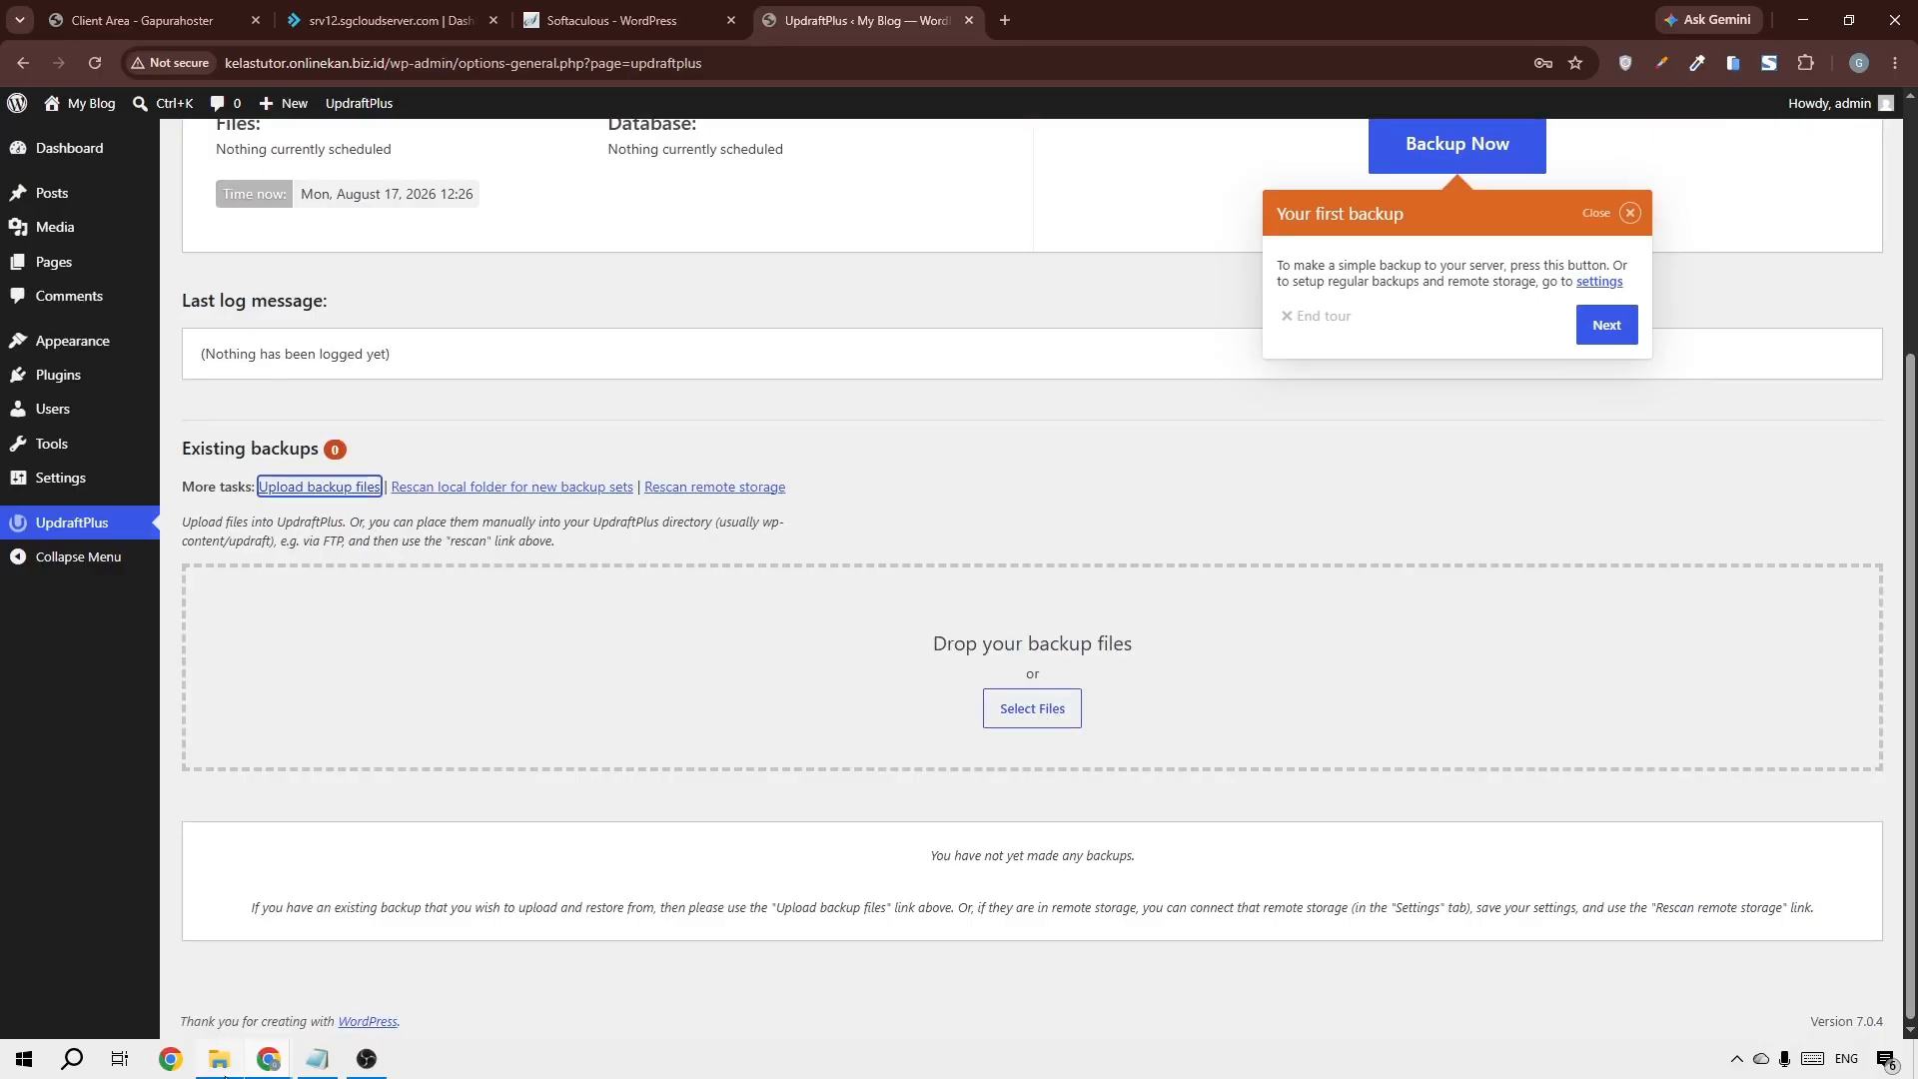
Drag the five Ruang_belajar backup files from File Explorer onto the drop zone
mouse_move(225, 1074)
click(226, 982)
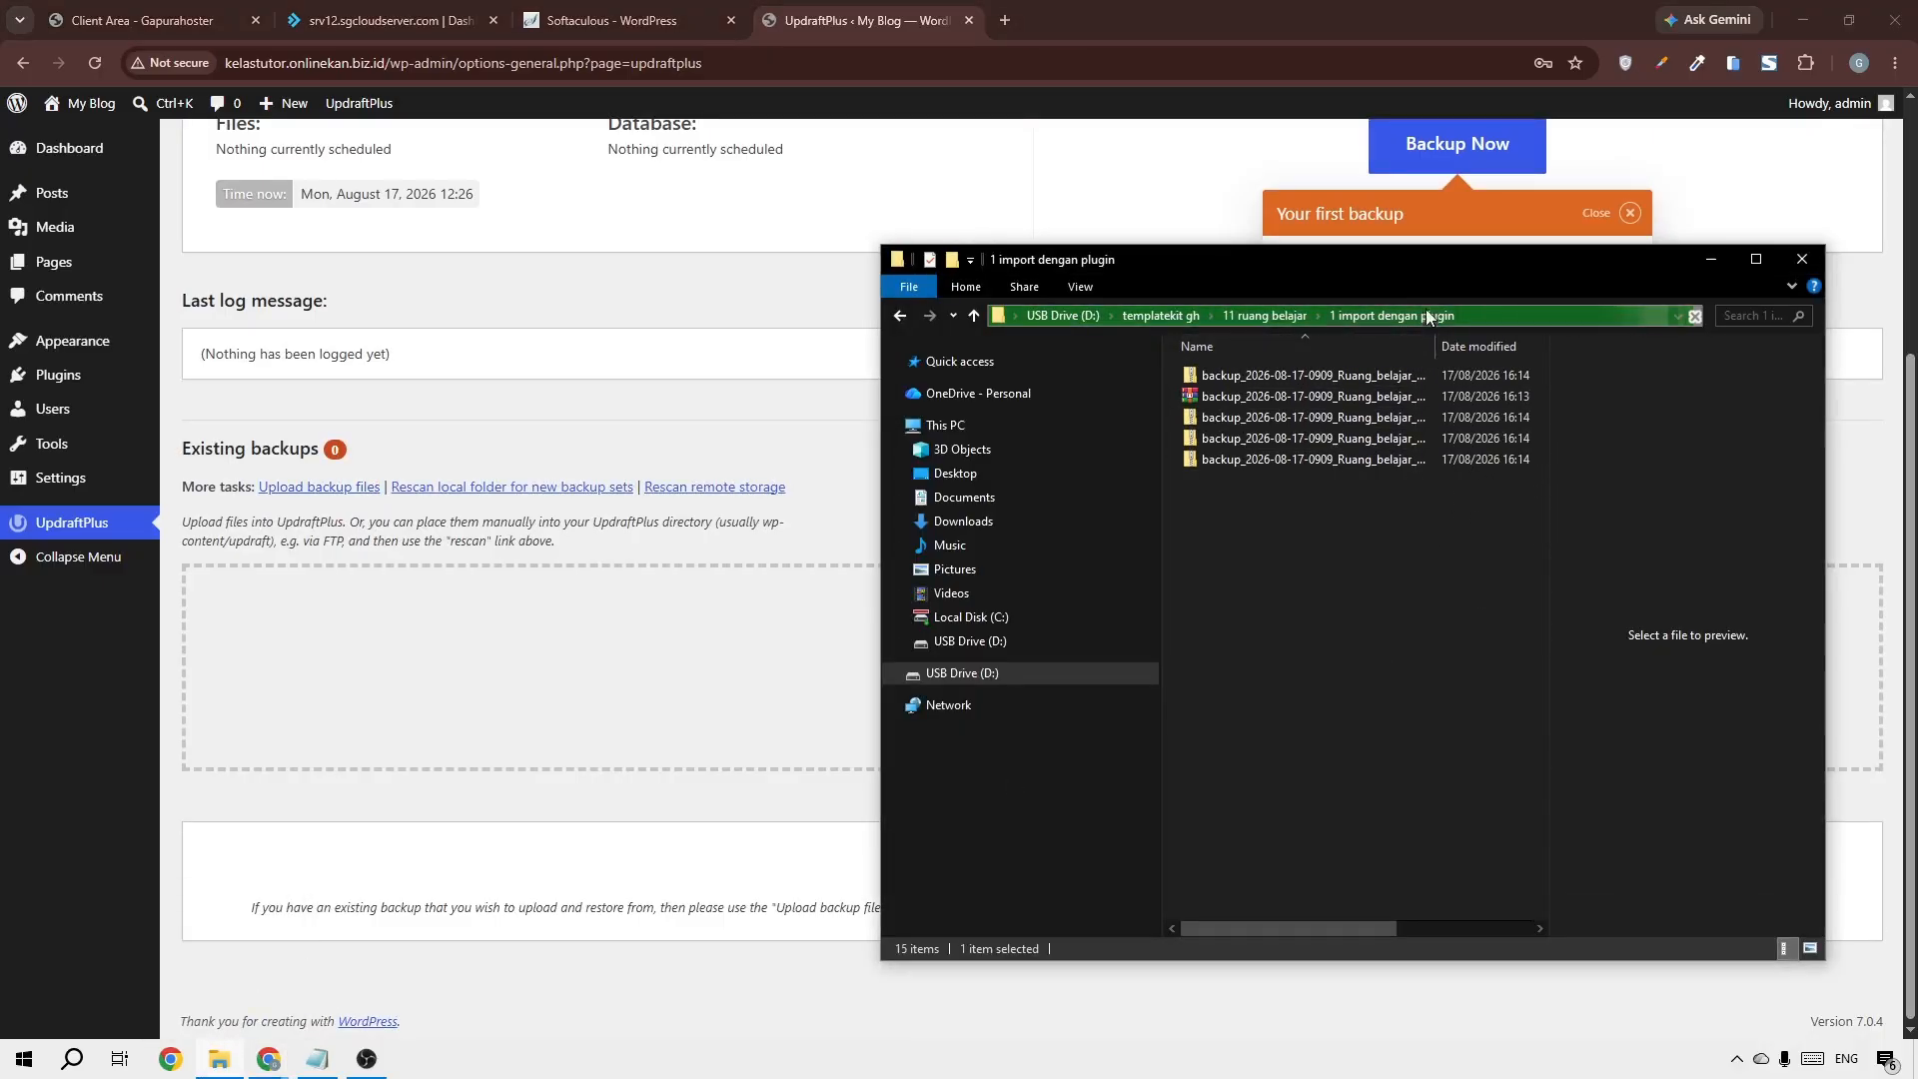
drag(1440, 258, 1581, 190)
drag(1462, 547, 912, 706)
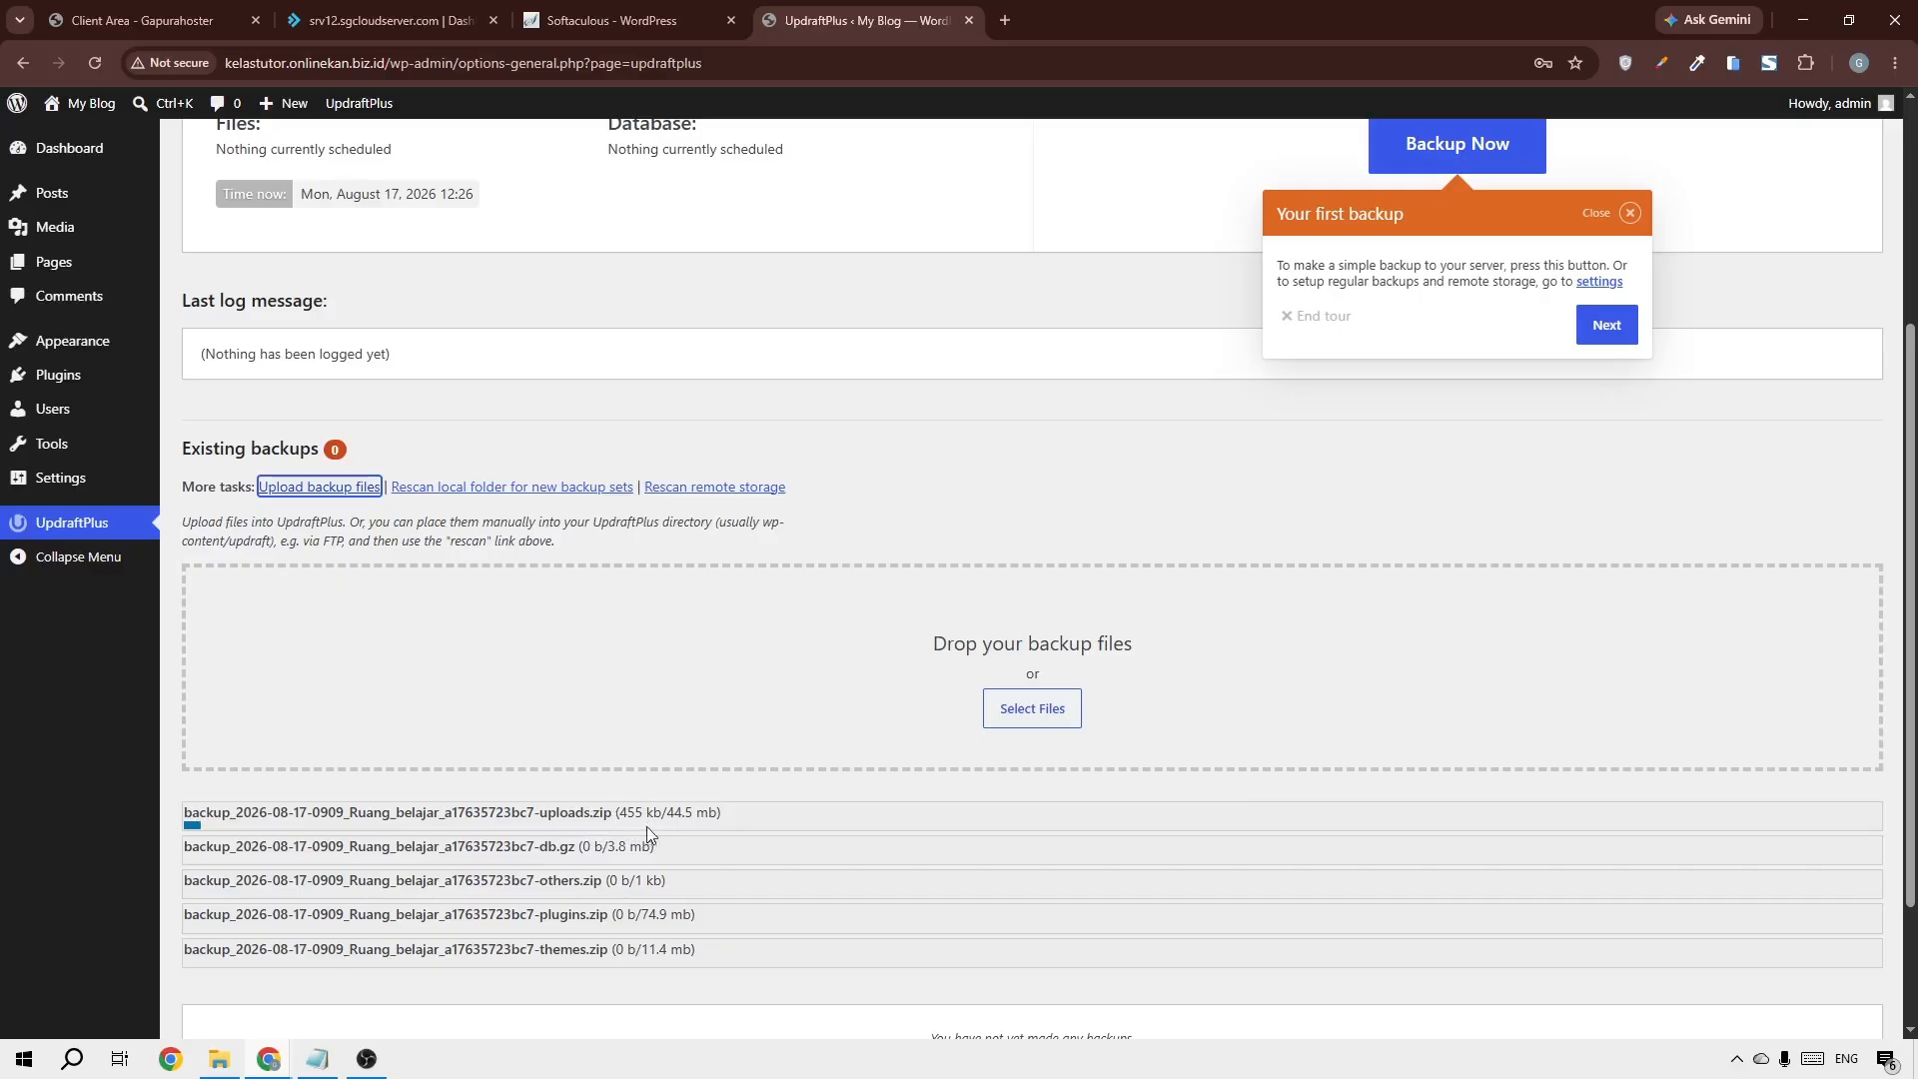
drag(1908, 582, 1909, 710)
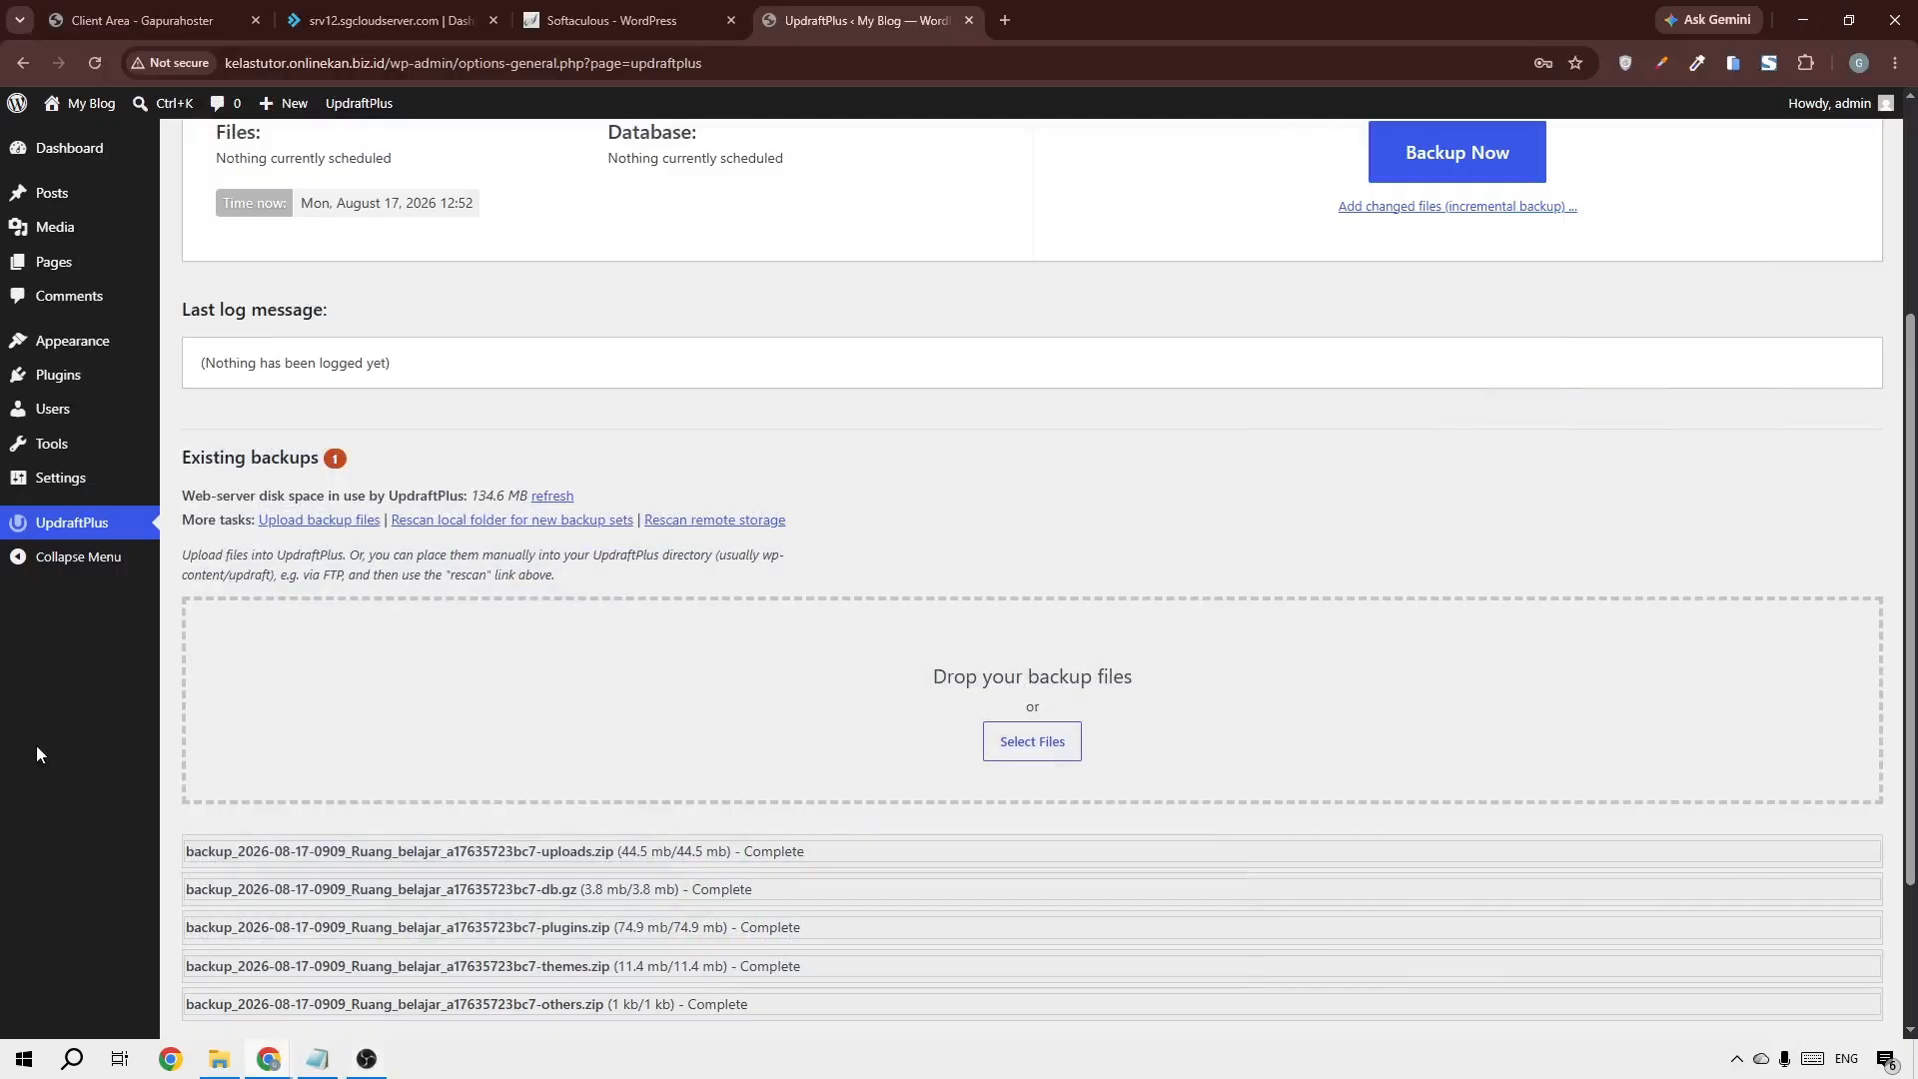
Select the uploaded Aug 17, 2026 9:09 backup set and start restoring it
scroll(1906, 536, down, 3)
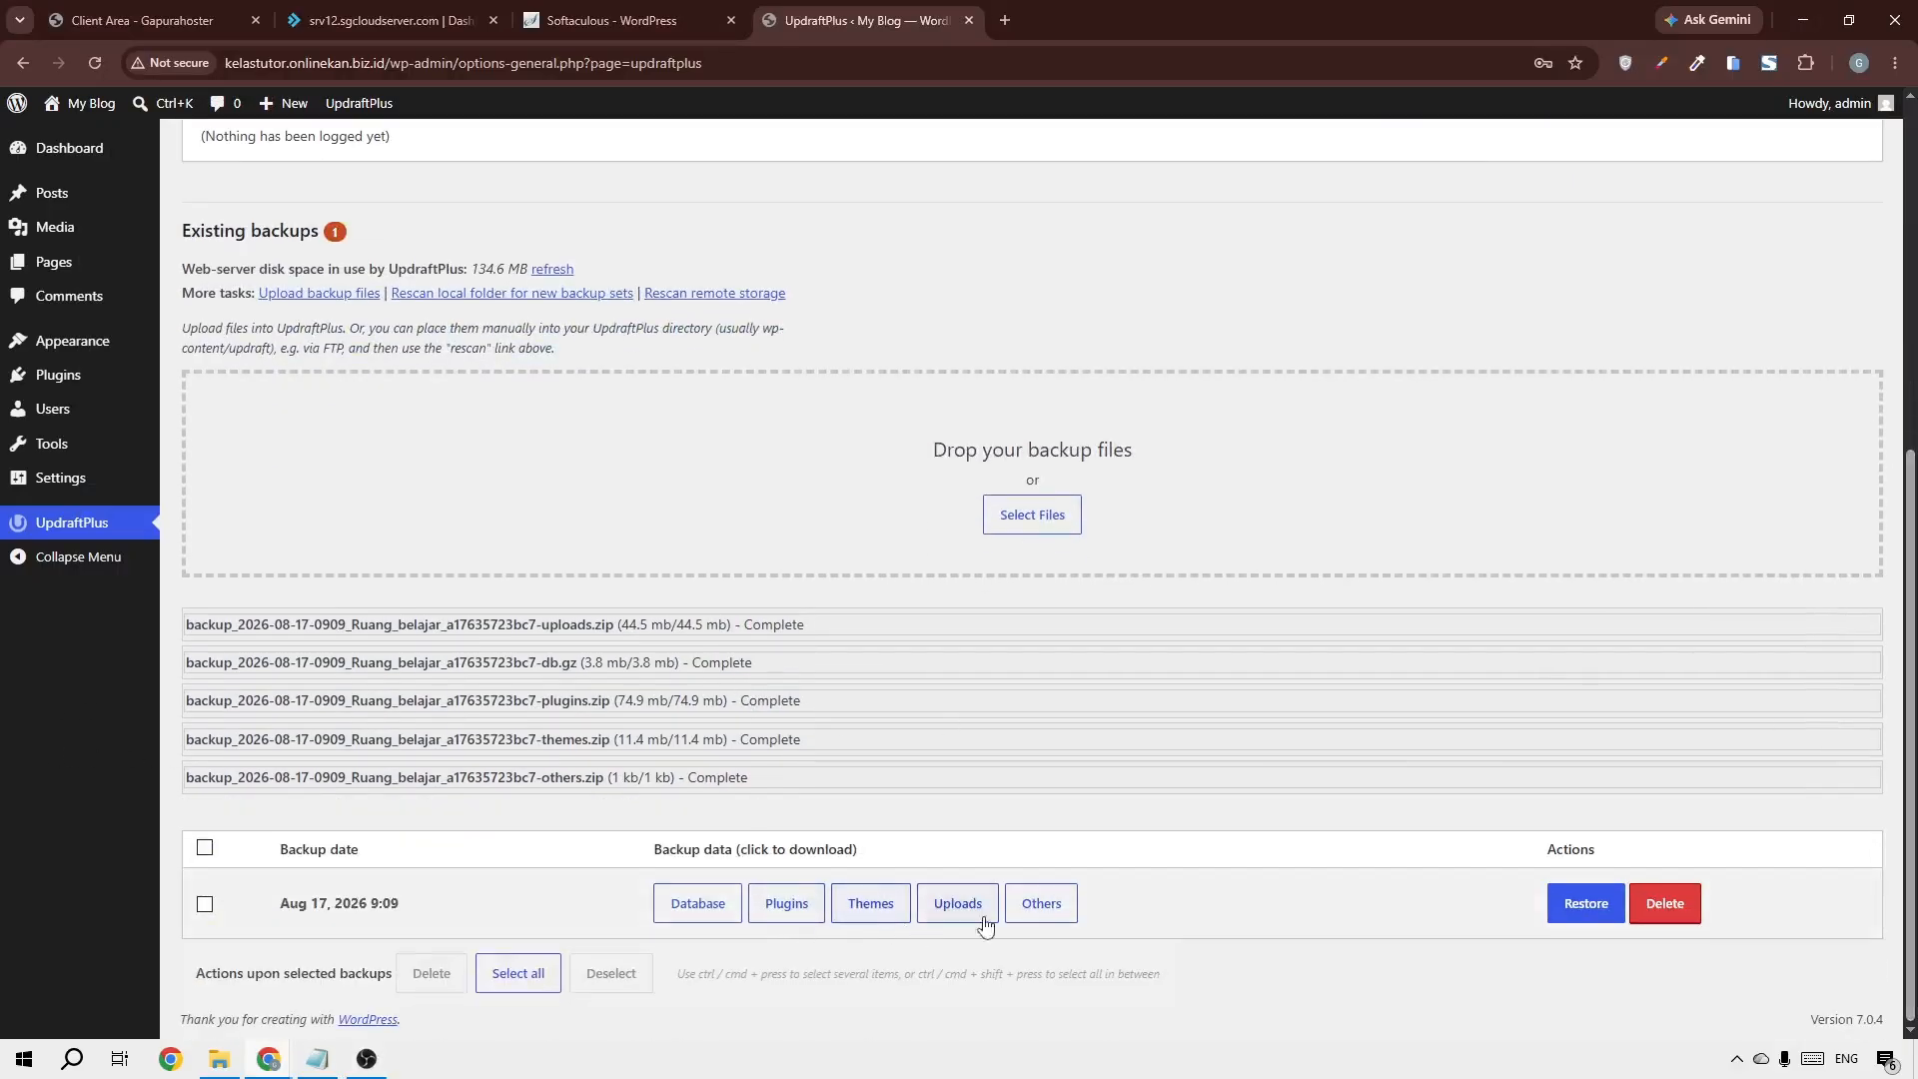
click(205, 848)
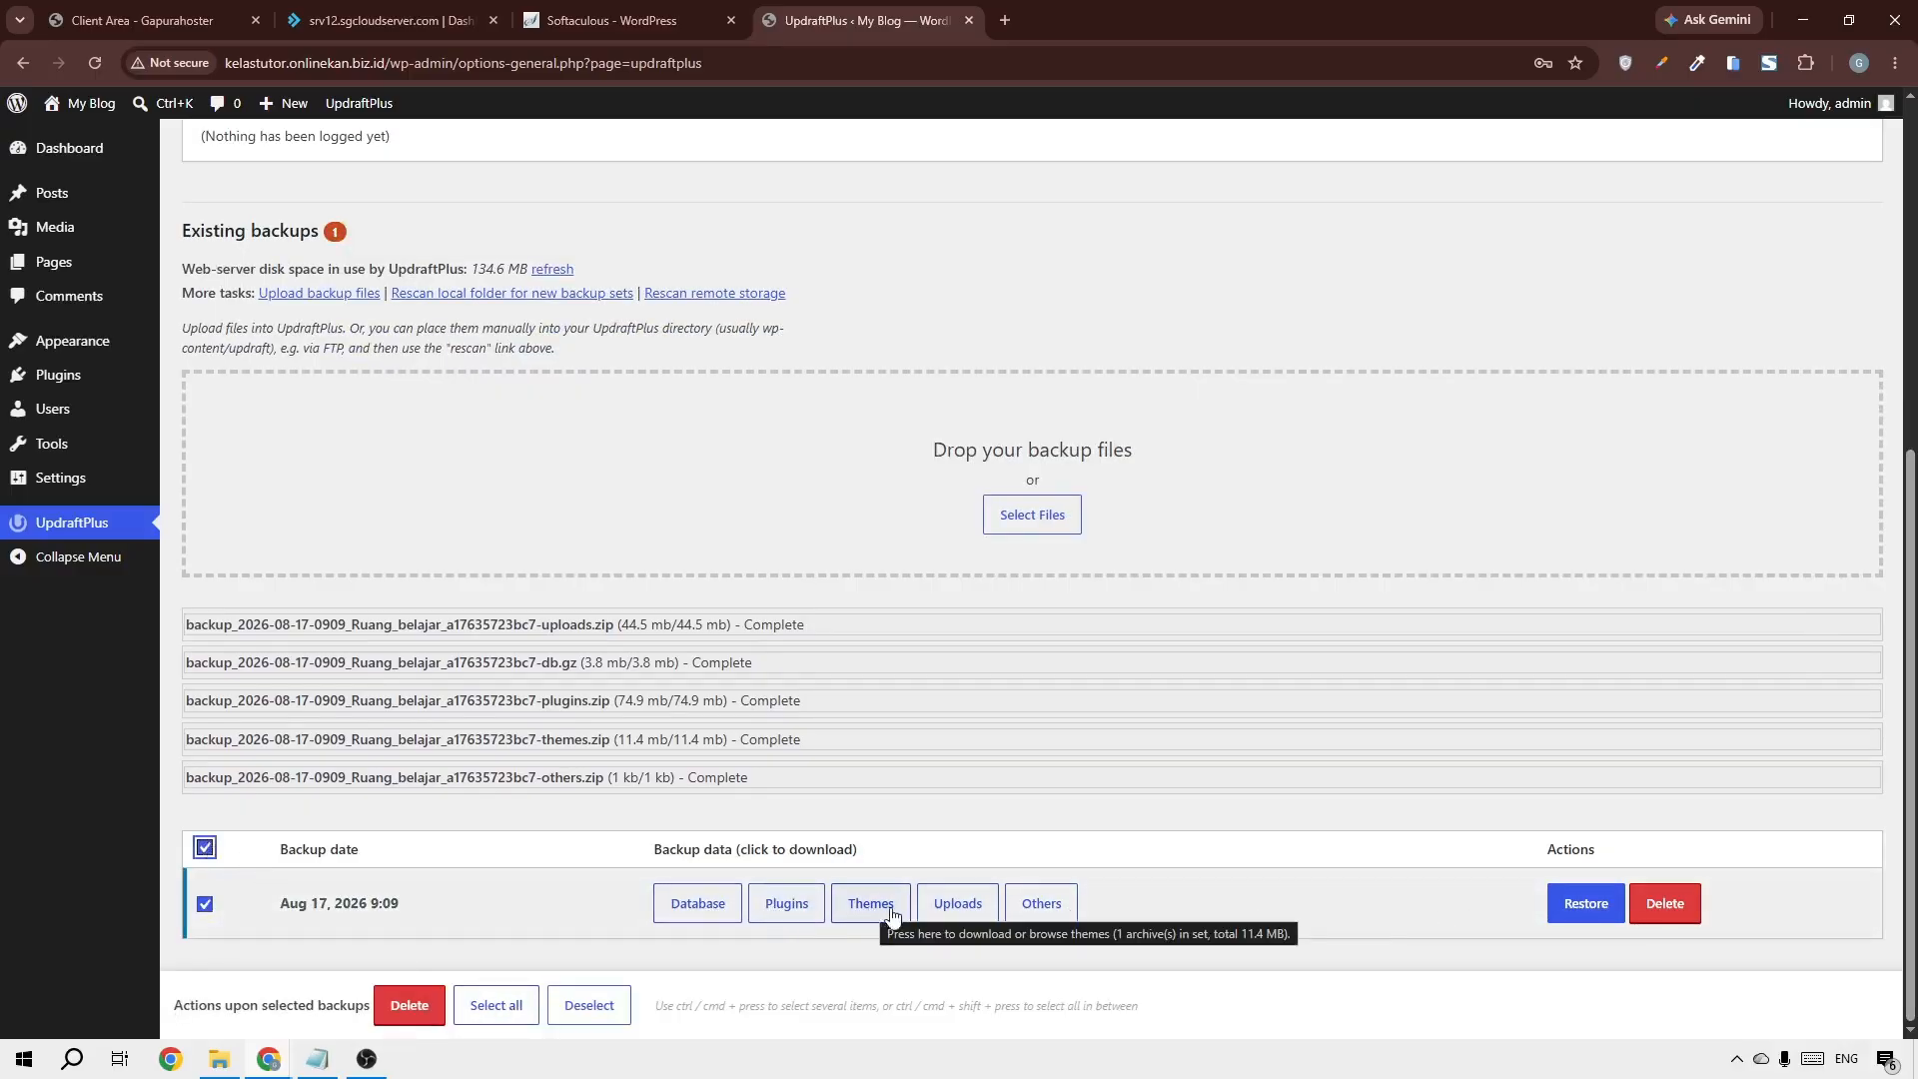
click(1573, 909)
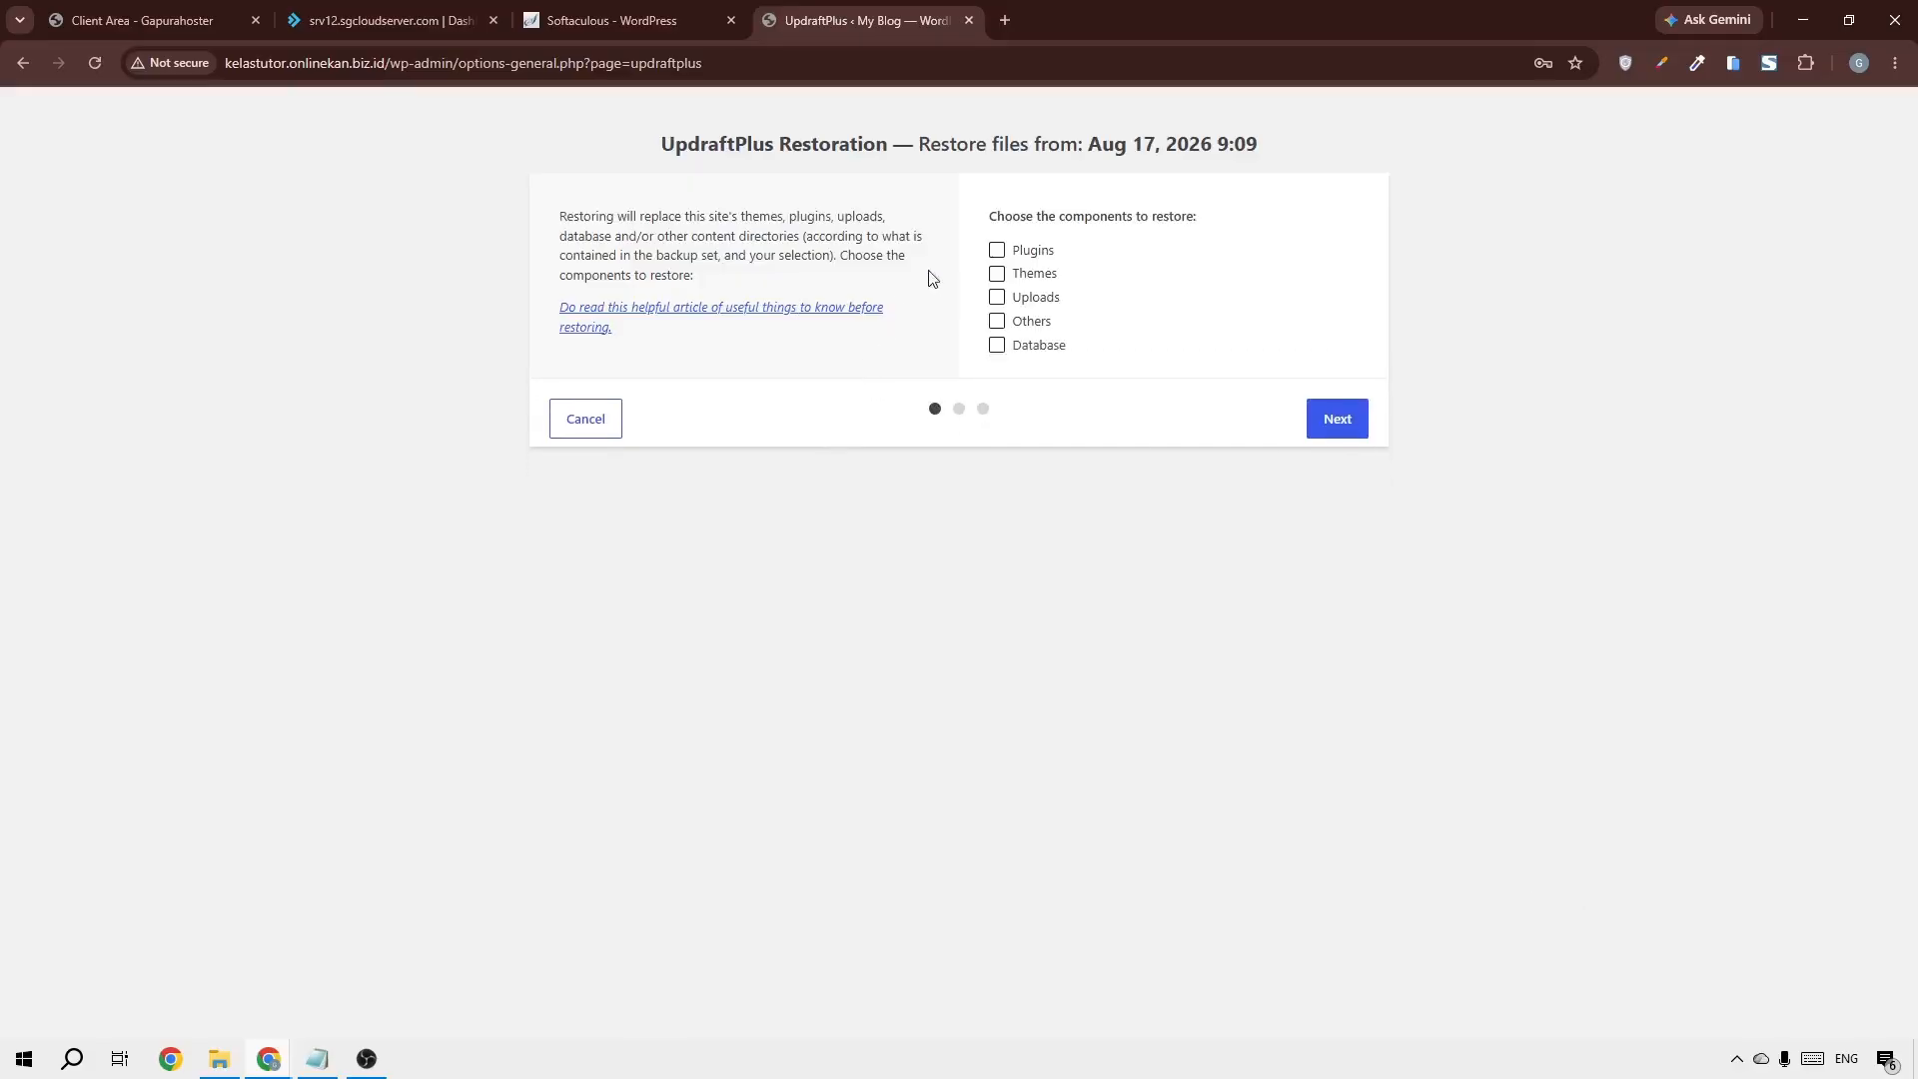
Restore Plugins, Themes, Uploads, Others and Database, then return to the Softaculous page
click(1029, 252)
click(998, 275)
click(996, 298)
click(997, 320)
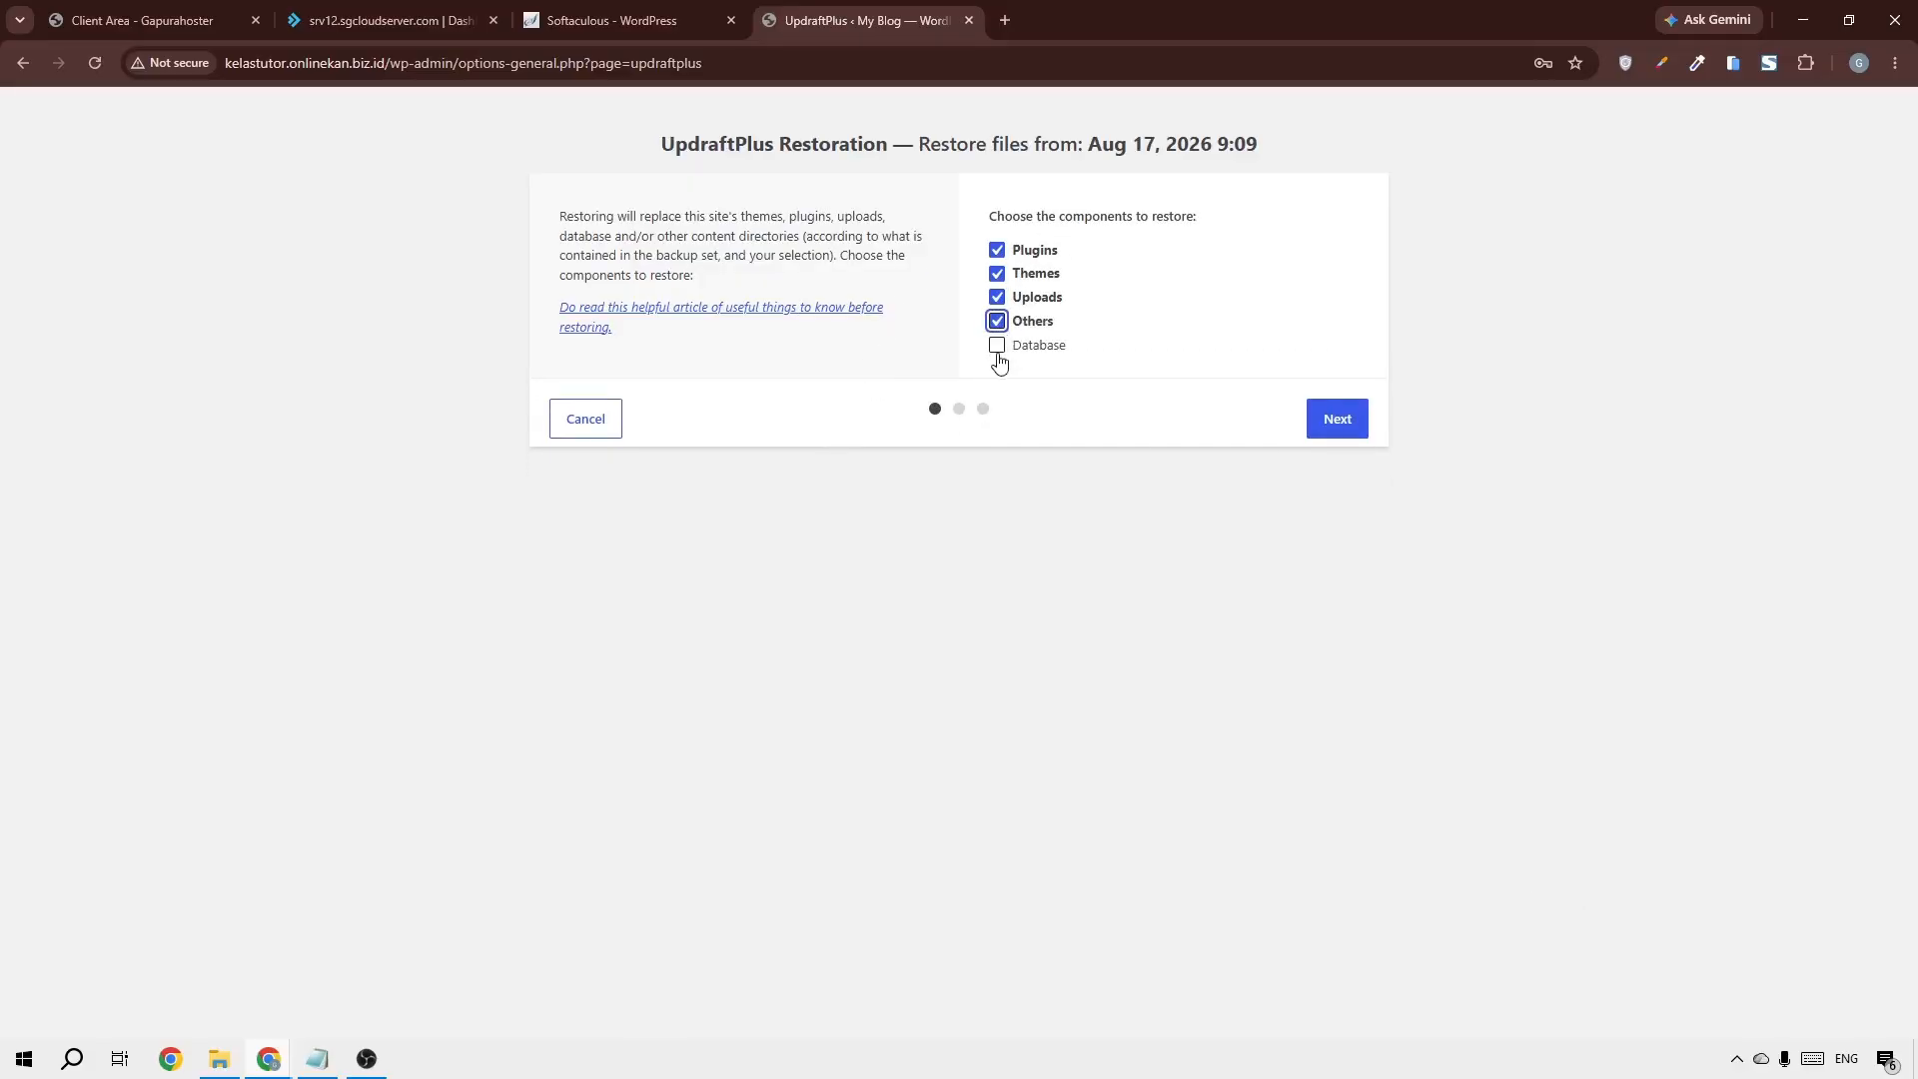
click(997, 344)
click(1320, 425)
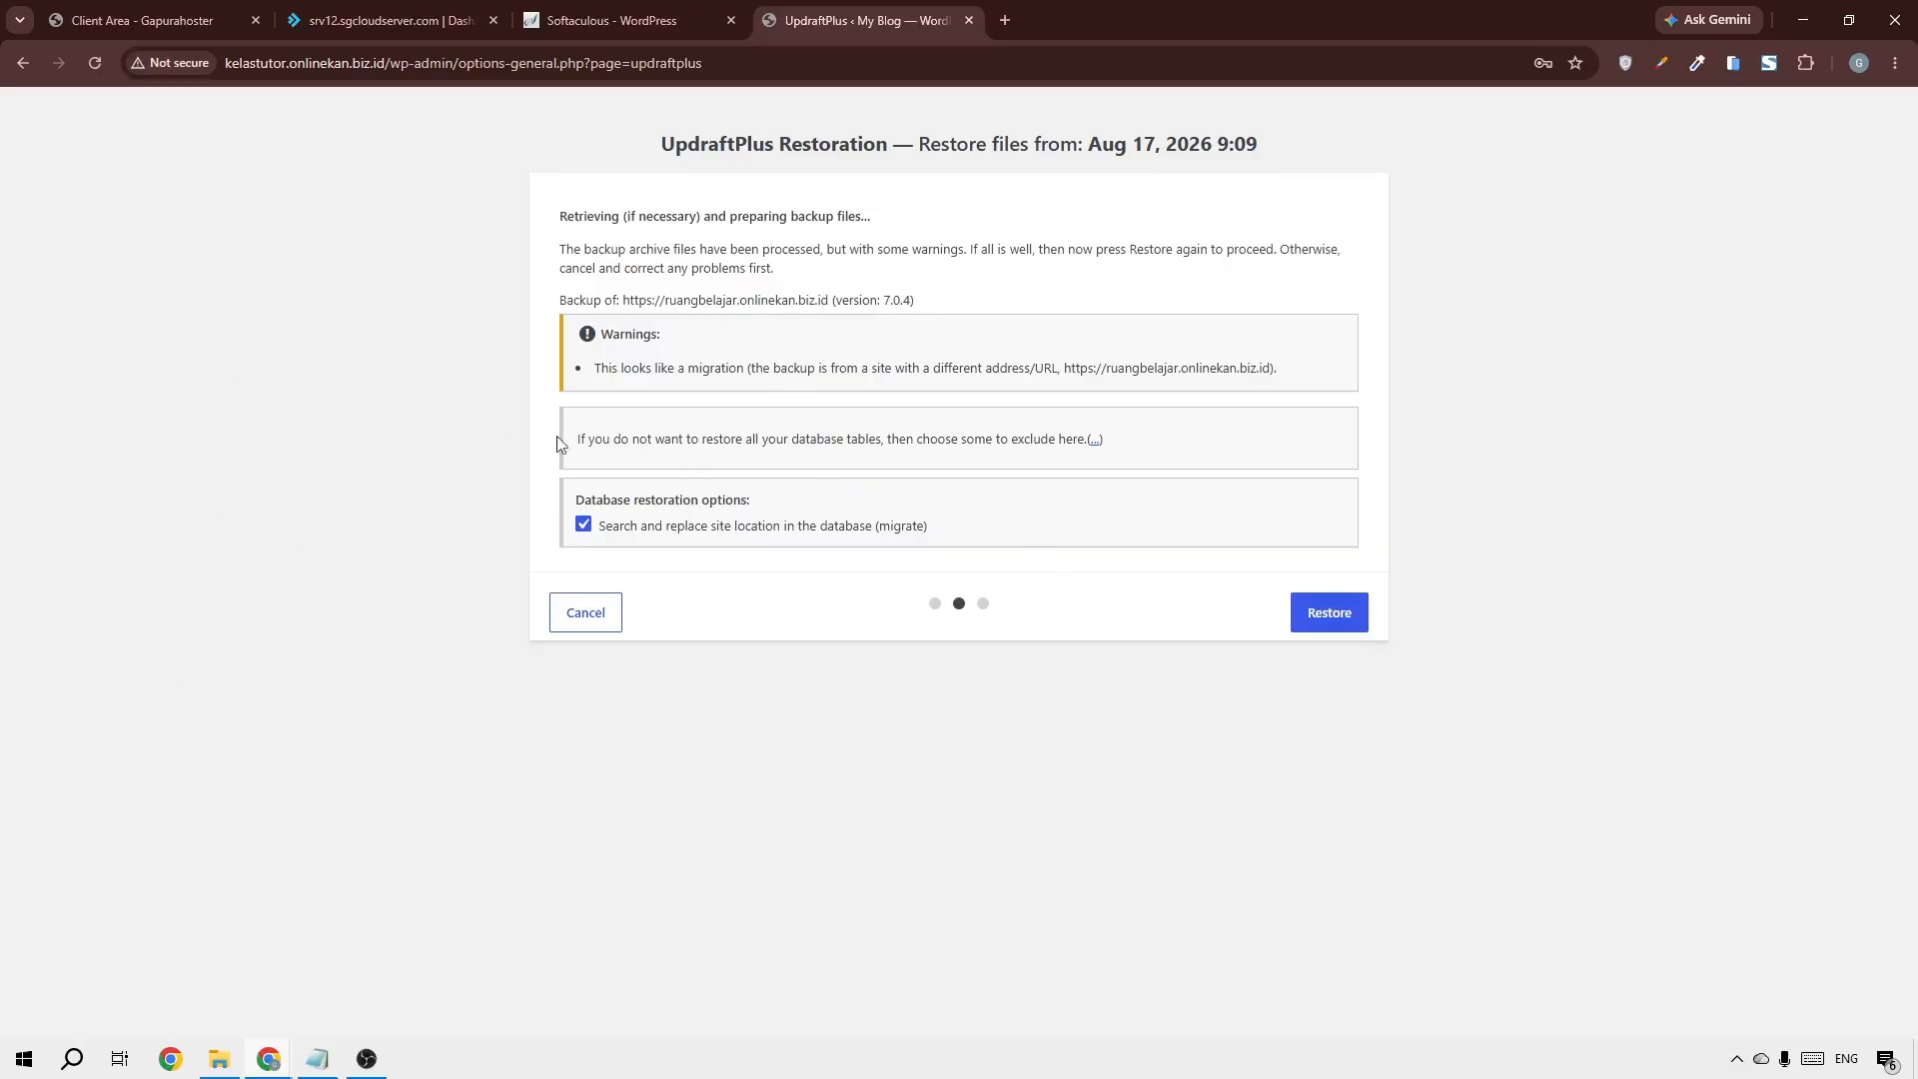
click(1311, 610)
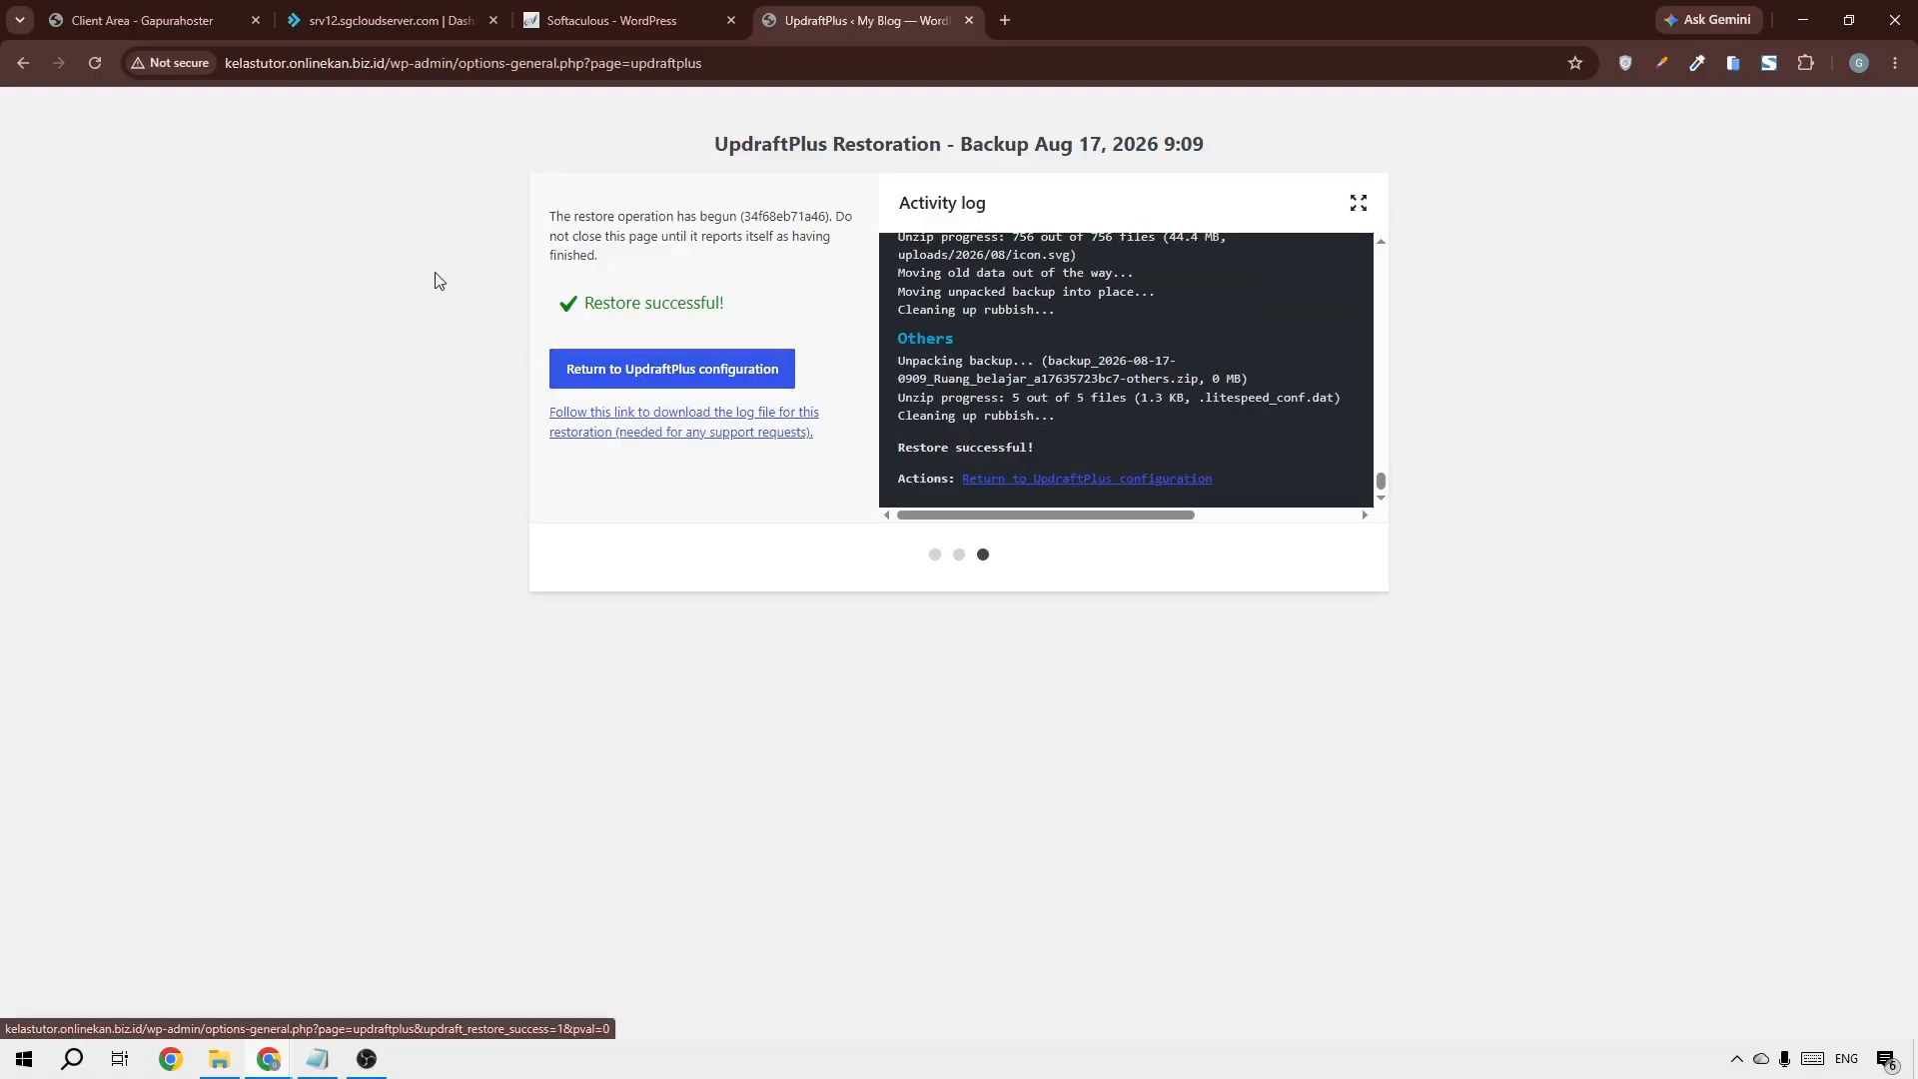
click(531, 22)
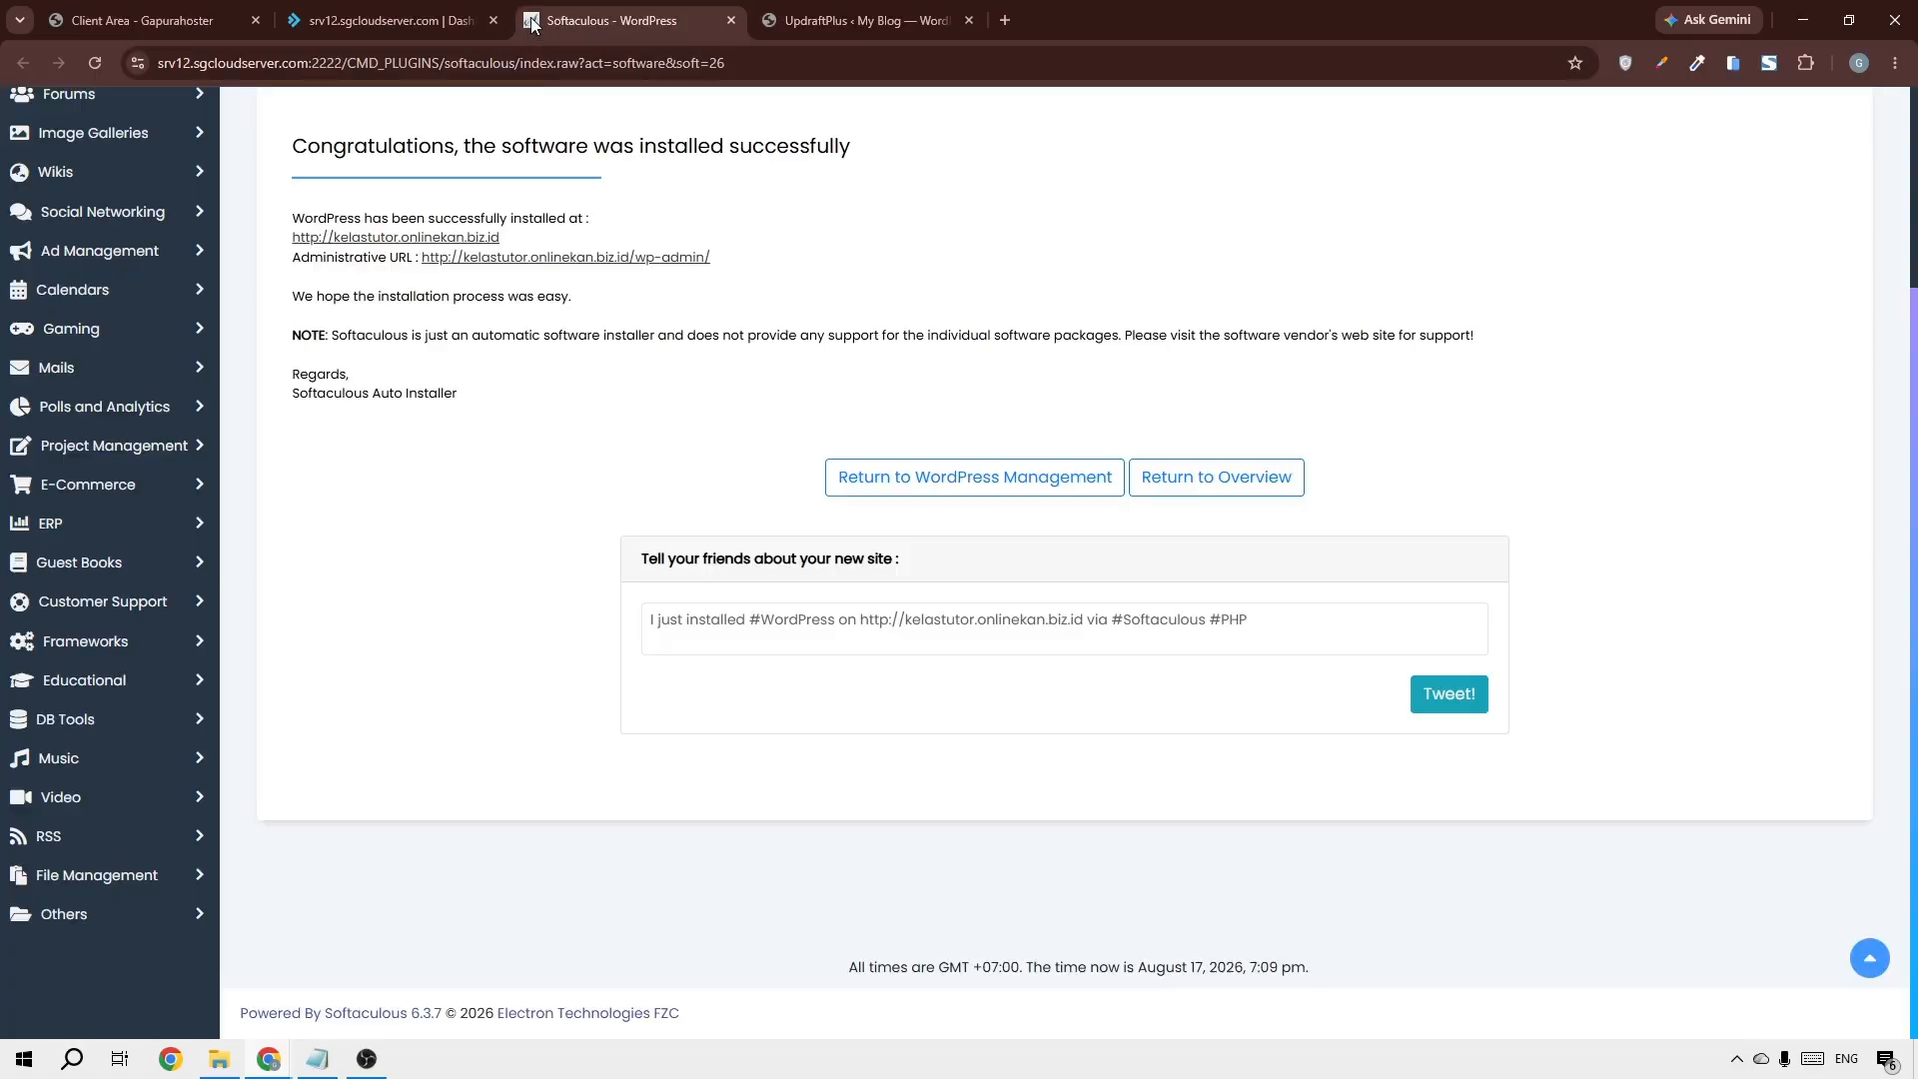
View the restored Ruang belajar homepage at kelastutor.onlinekan.biz.id, then go back to DirectAdmin
click(427, 240)
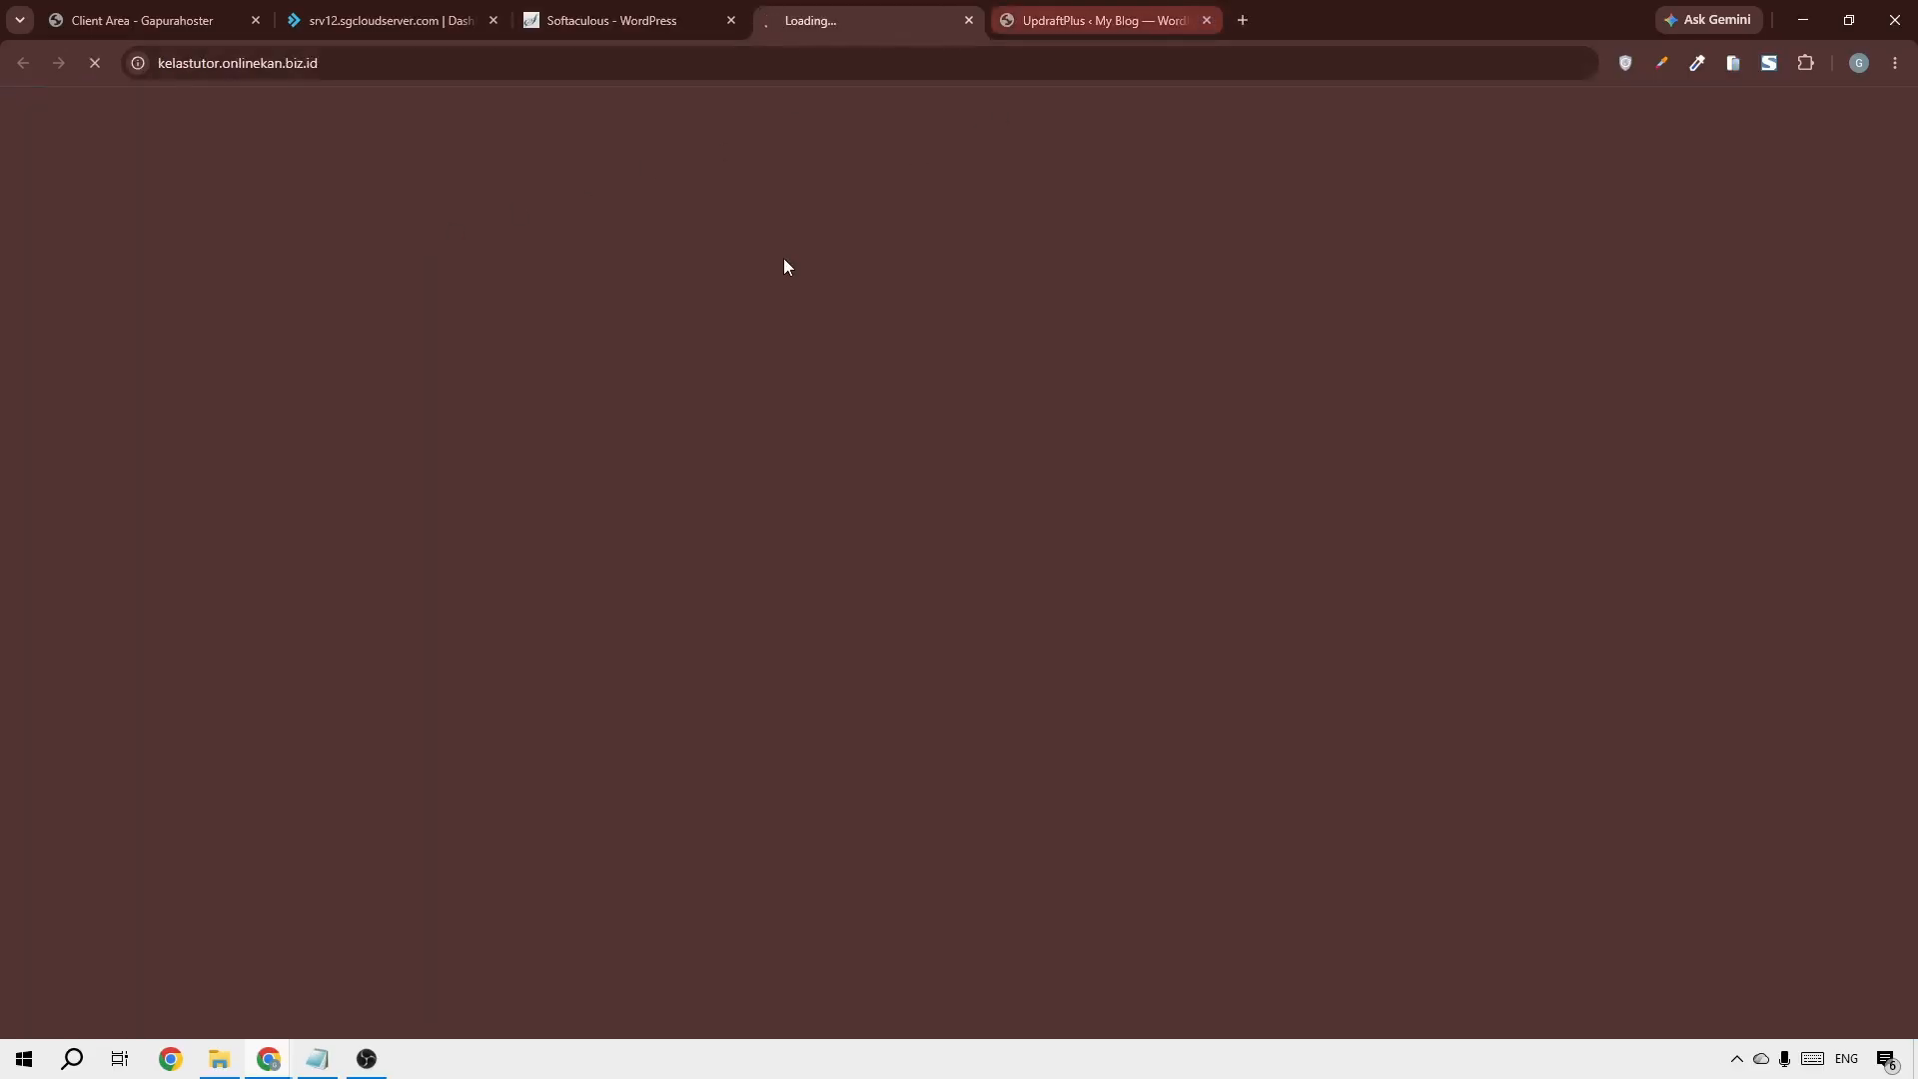
drag(783, 18, 979, 15)
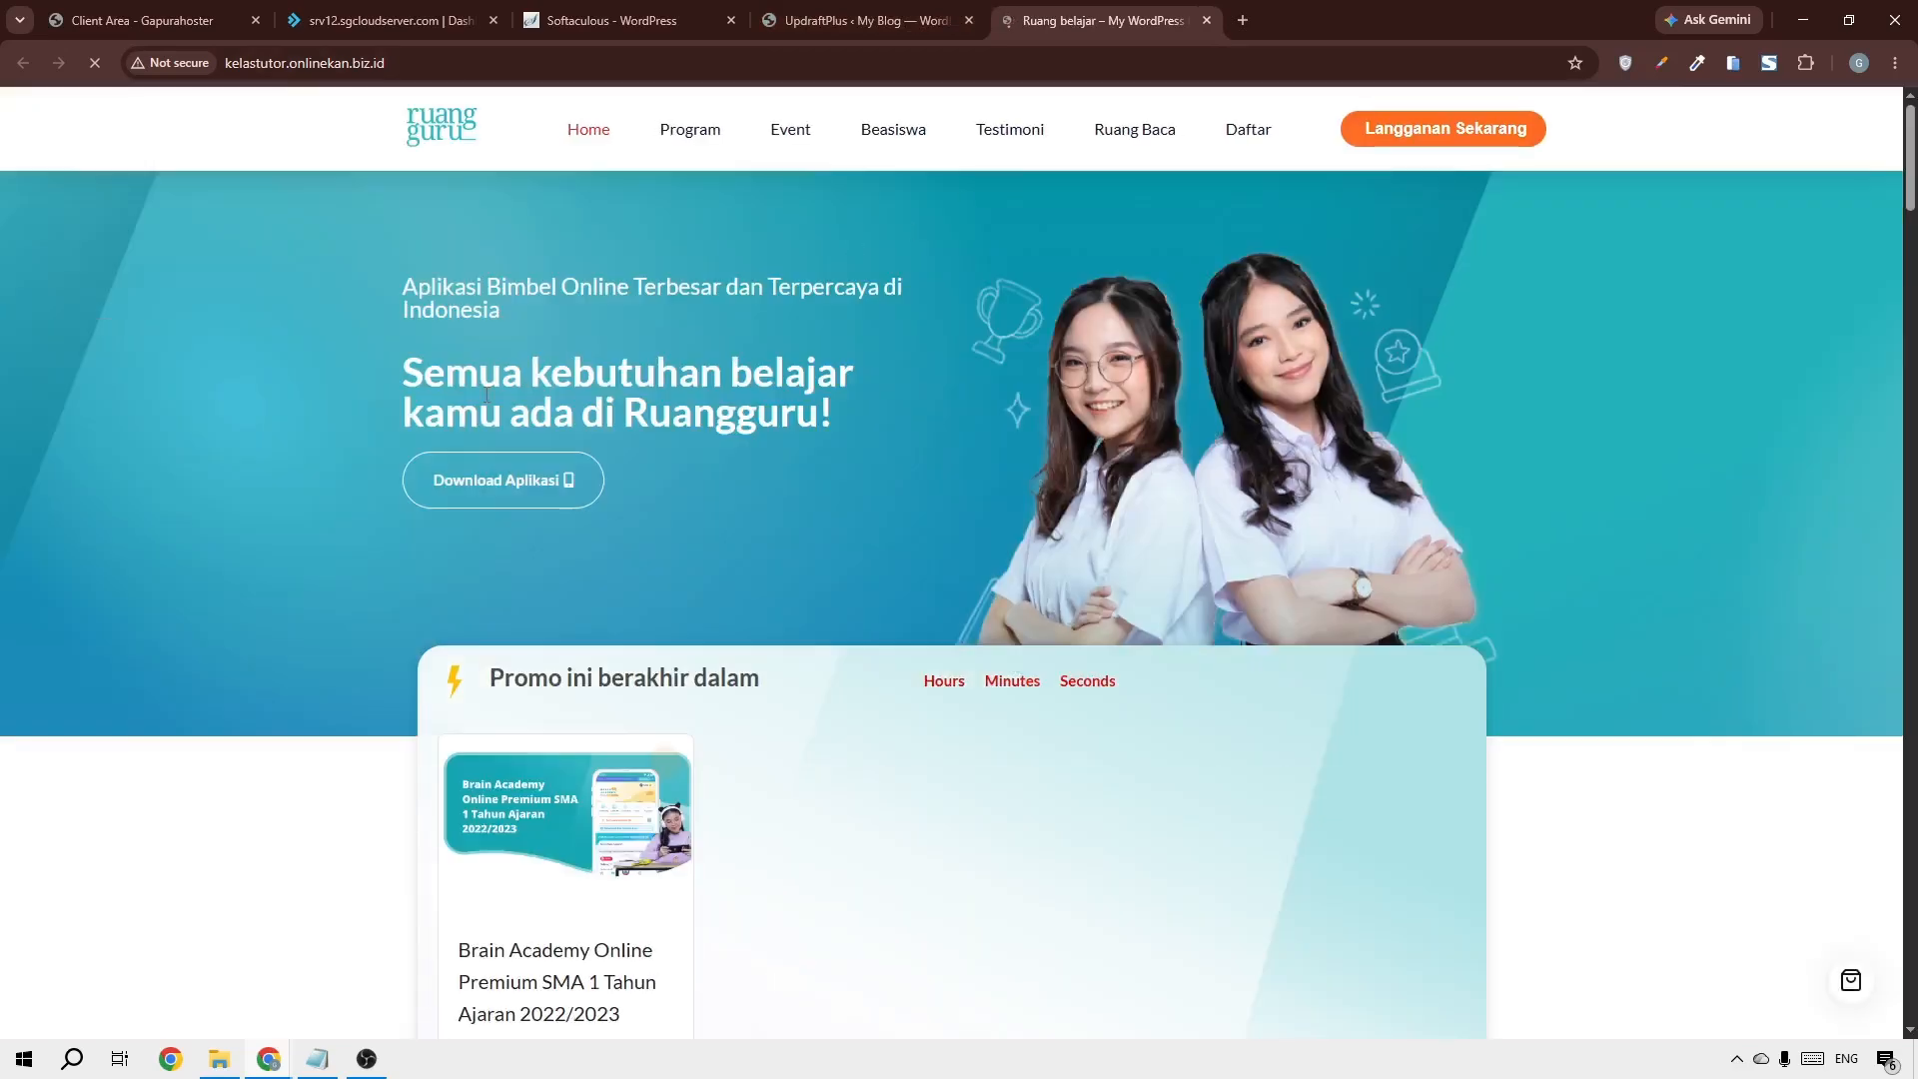
drag(1909, 160, 1911, 909)
scroll(959, 540, up, 10)
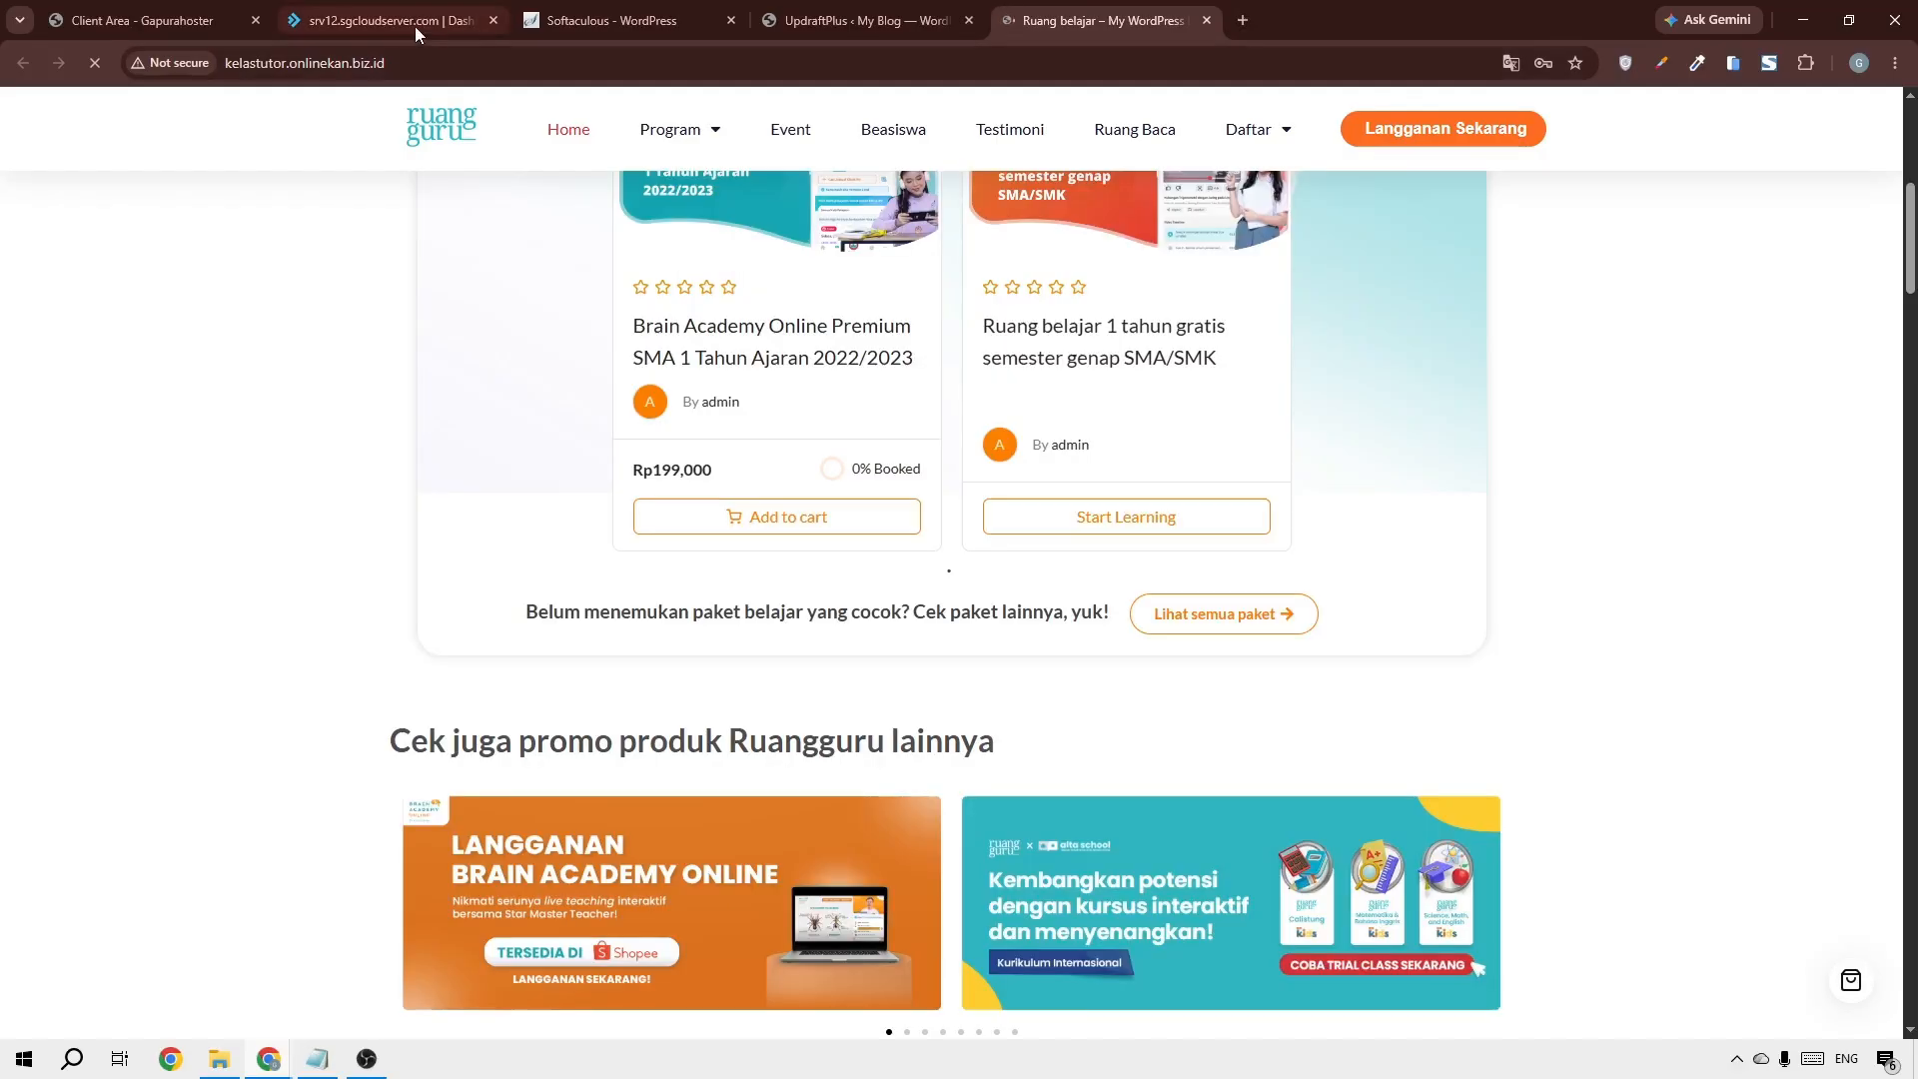
click(415, 26)
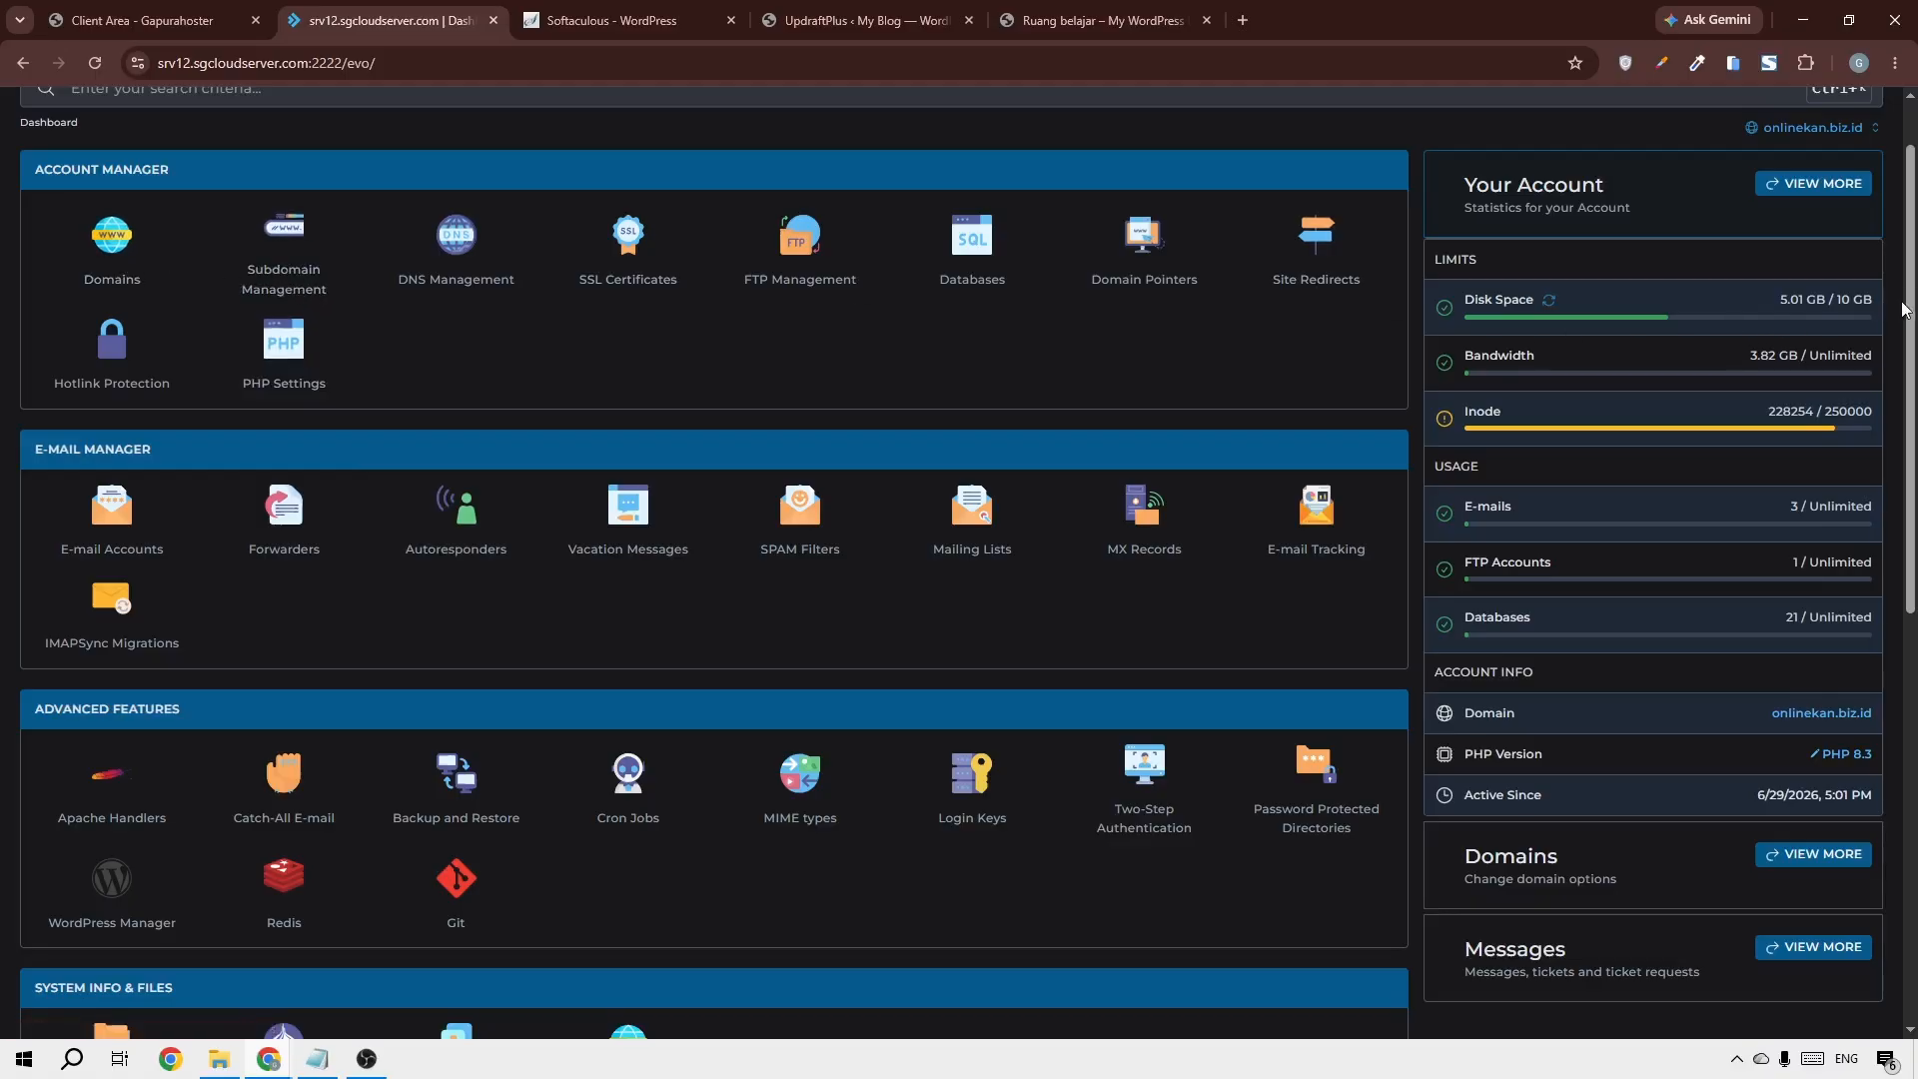
drag(1903, 310, 1903, 629)
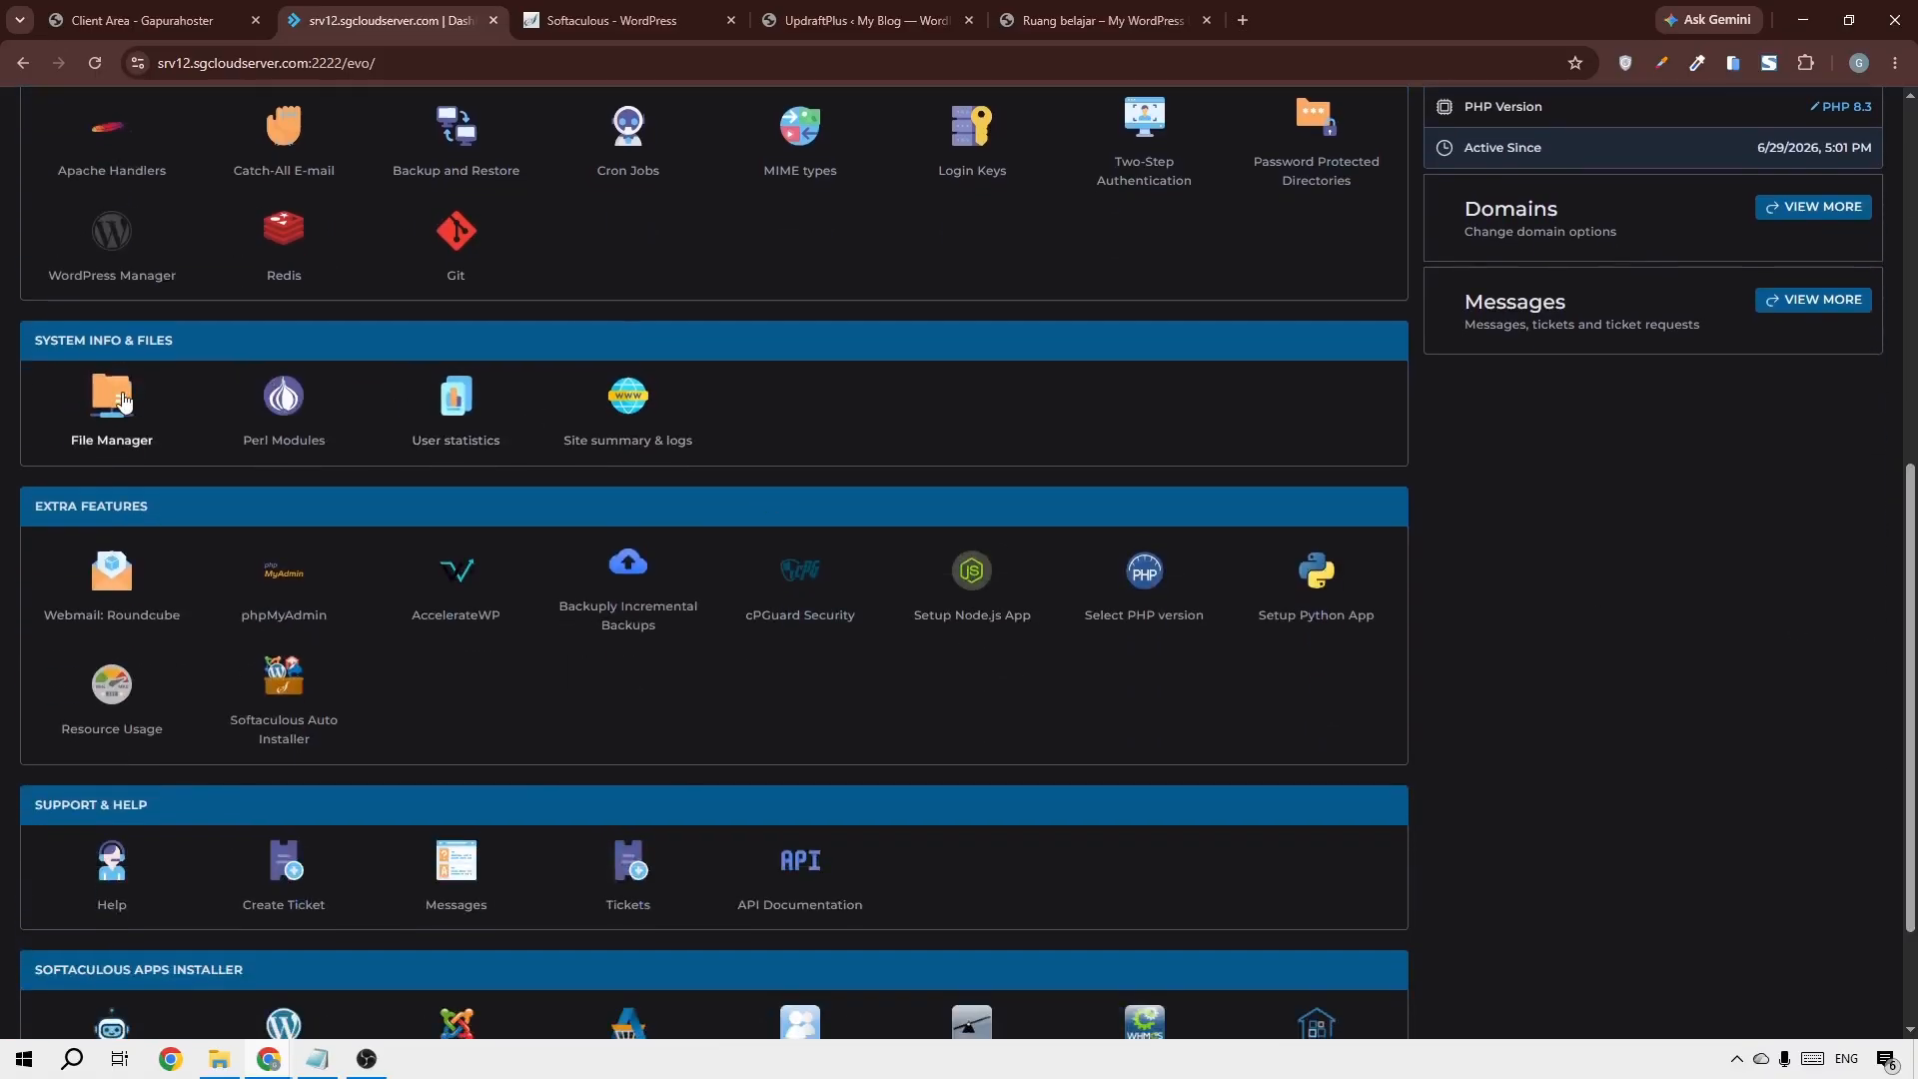
click(122, 400)
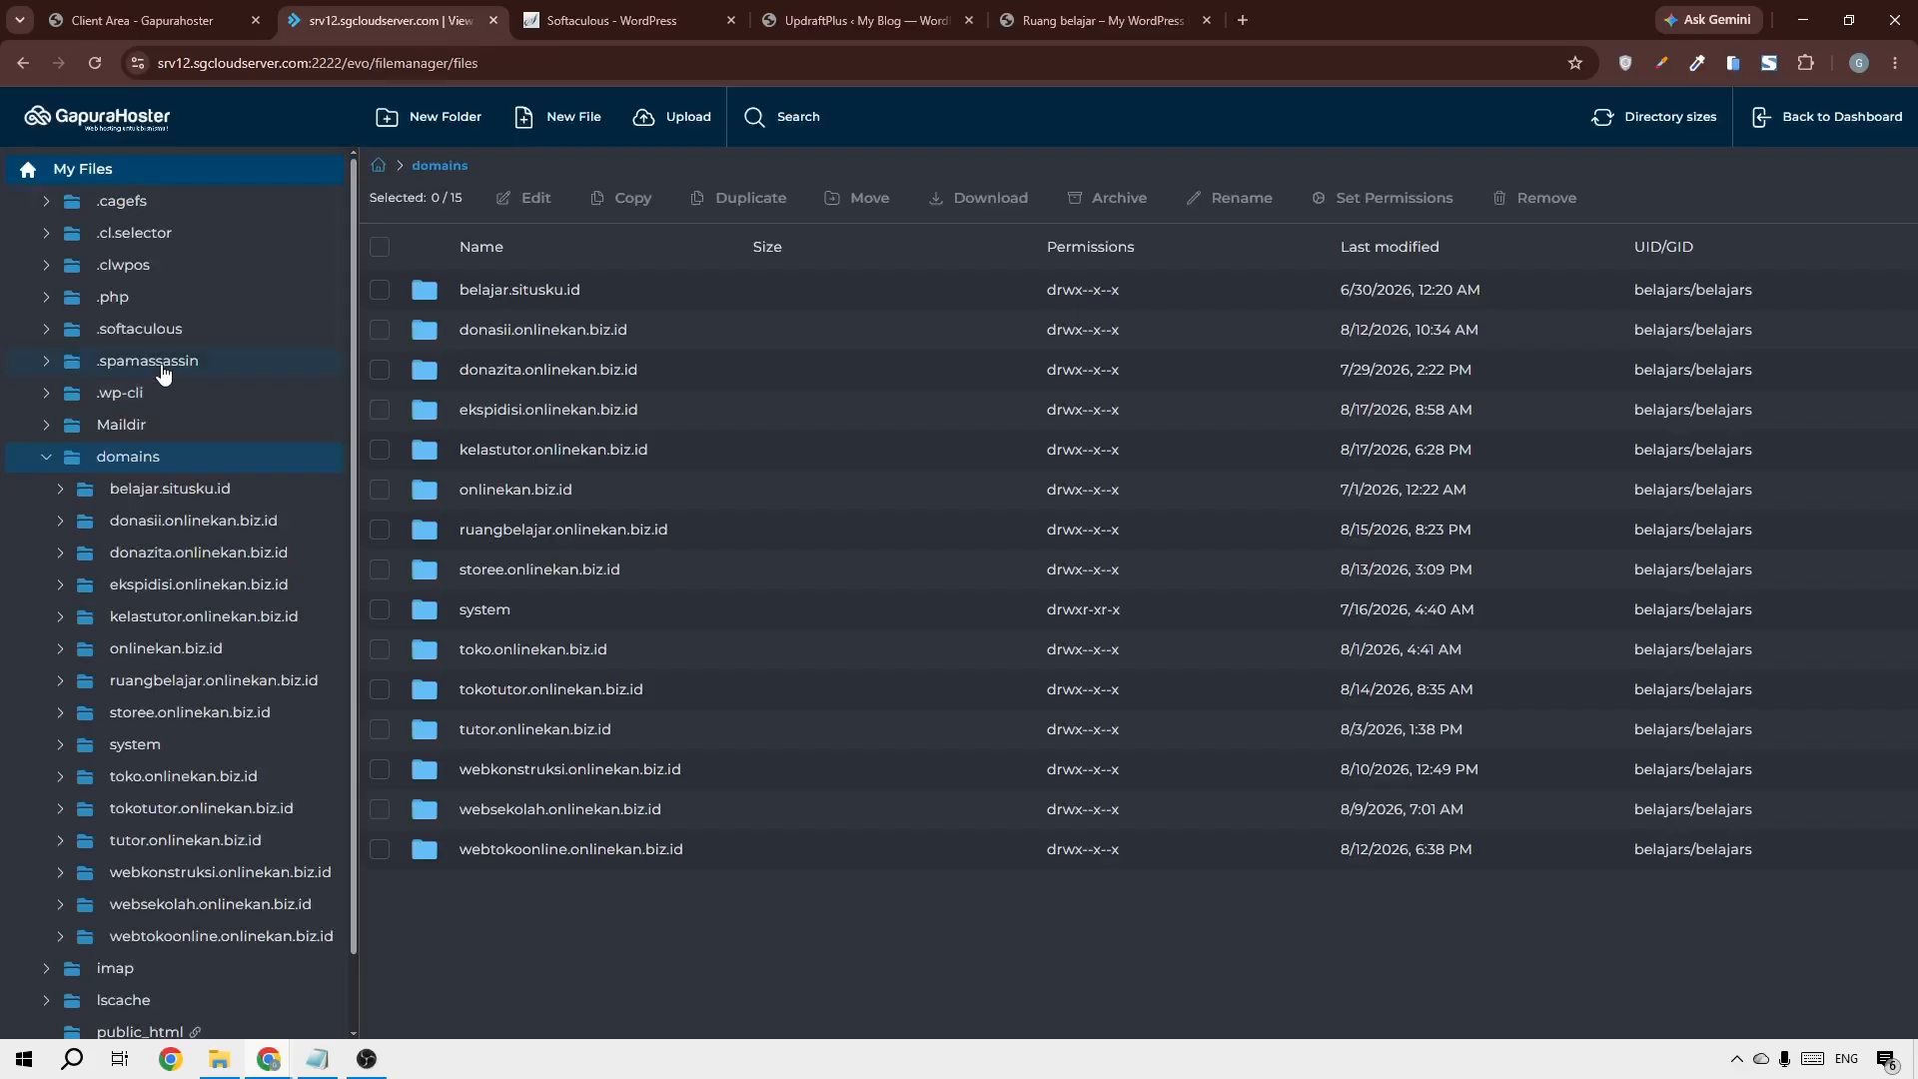
double_click(556, 371)
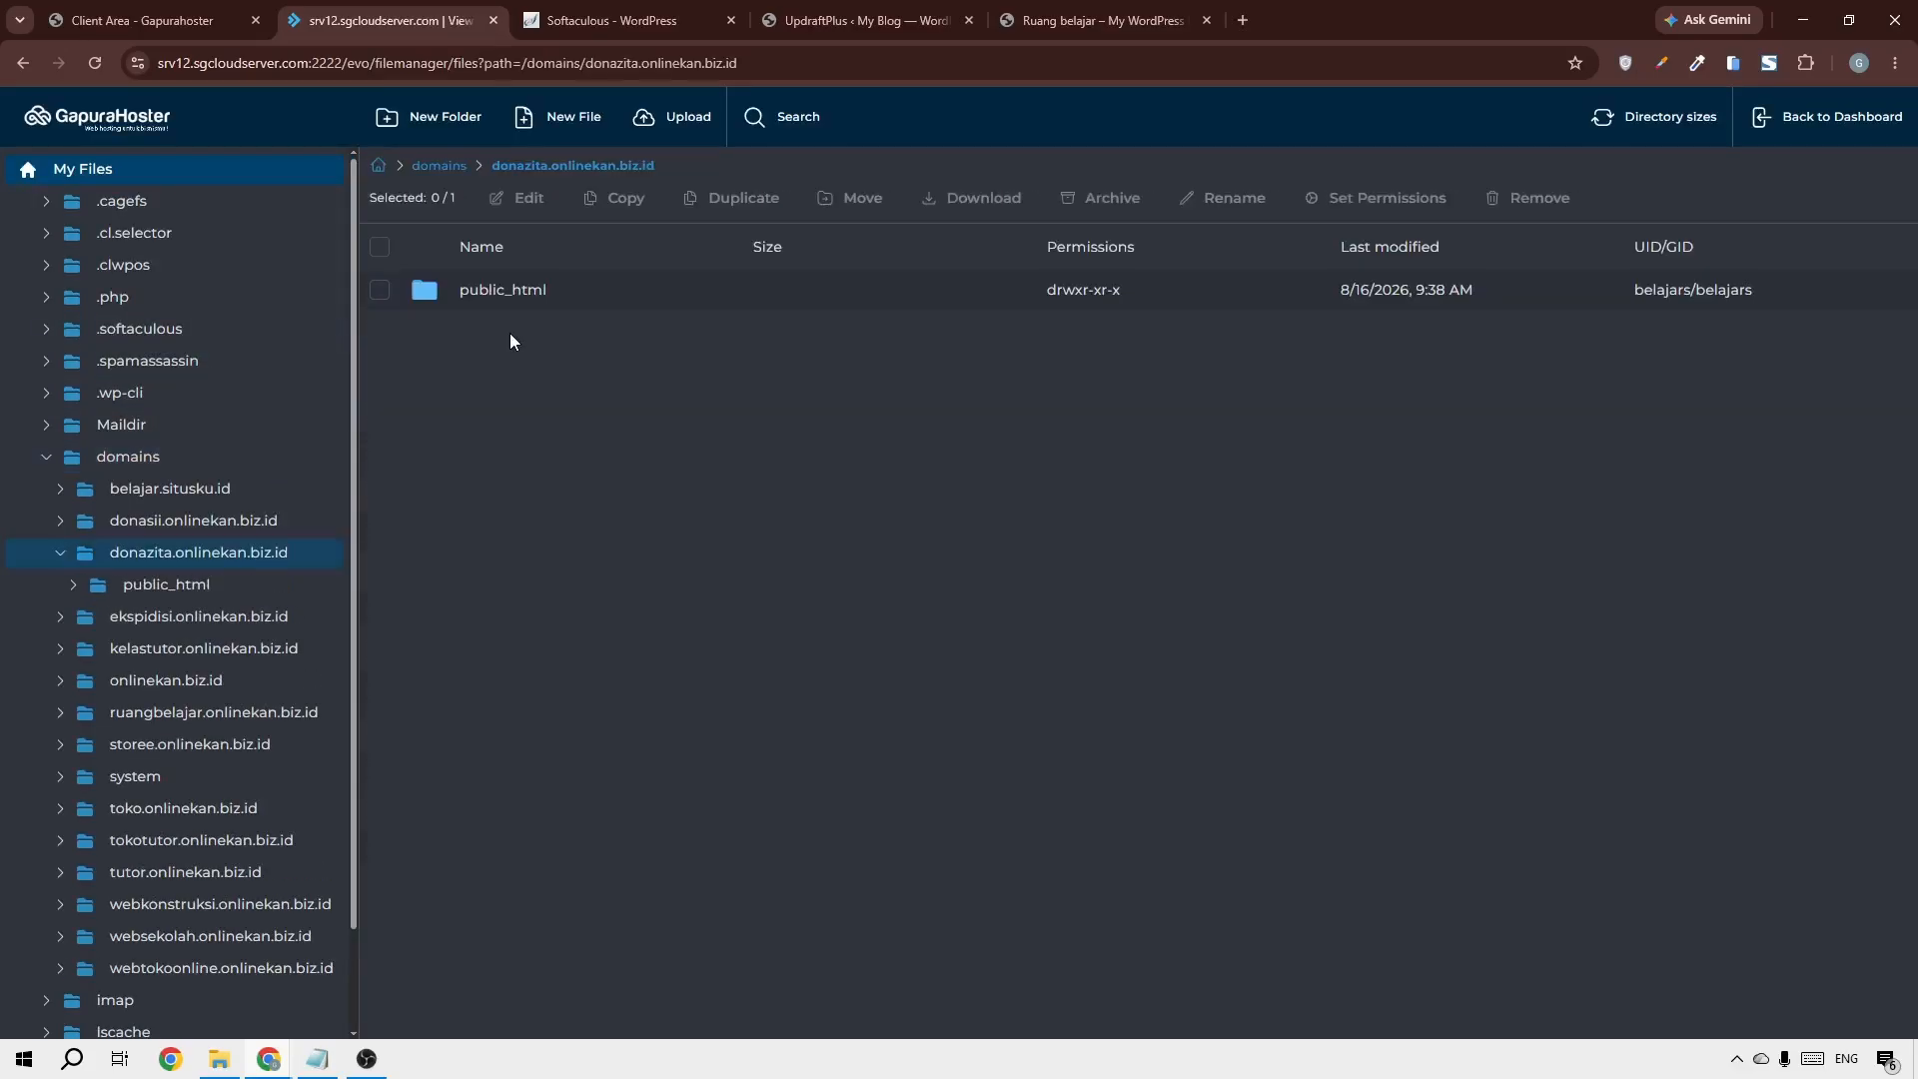
double_click(492, 292)
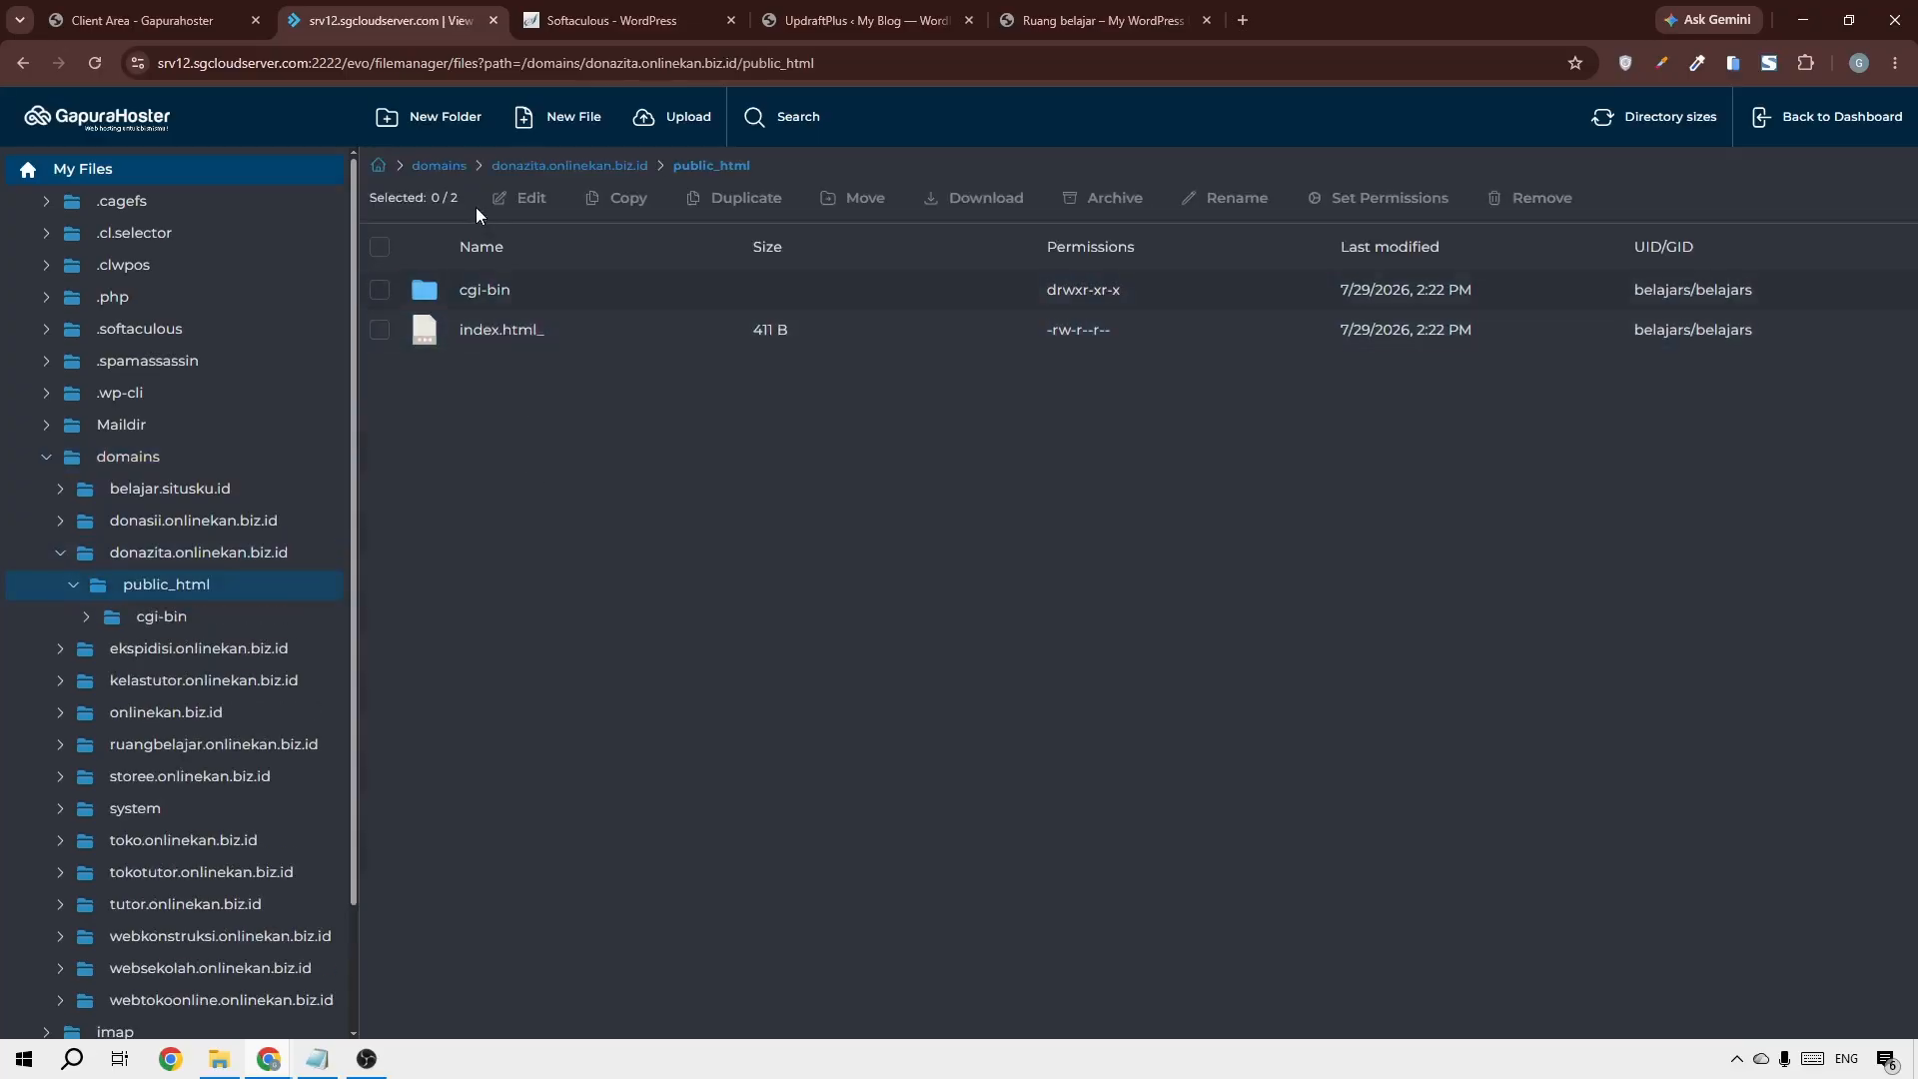
click(440, 165)
click(493, 335)
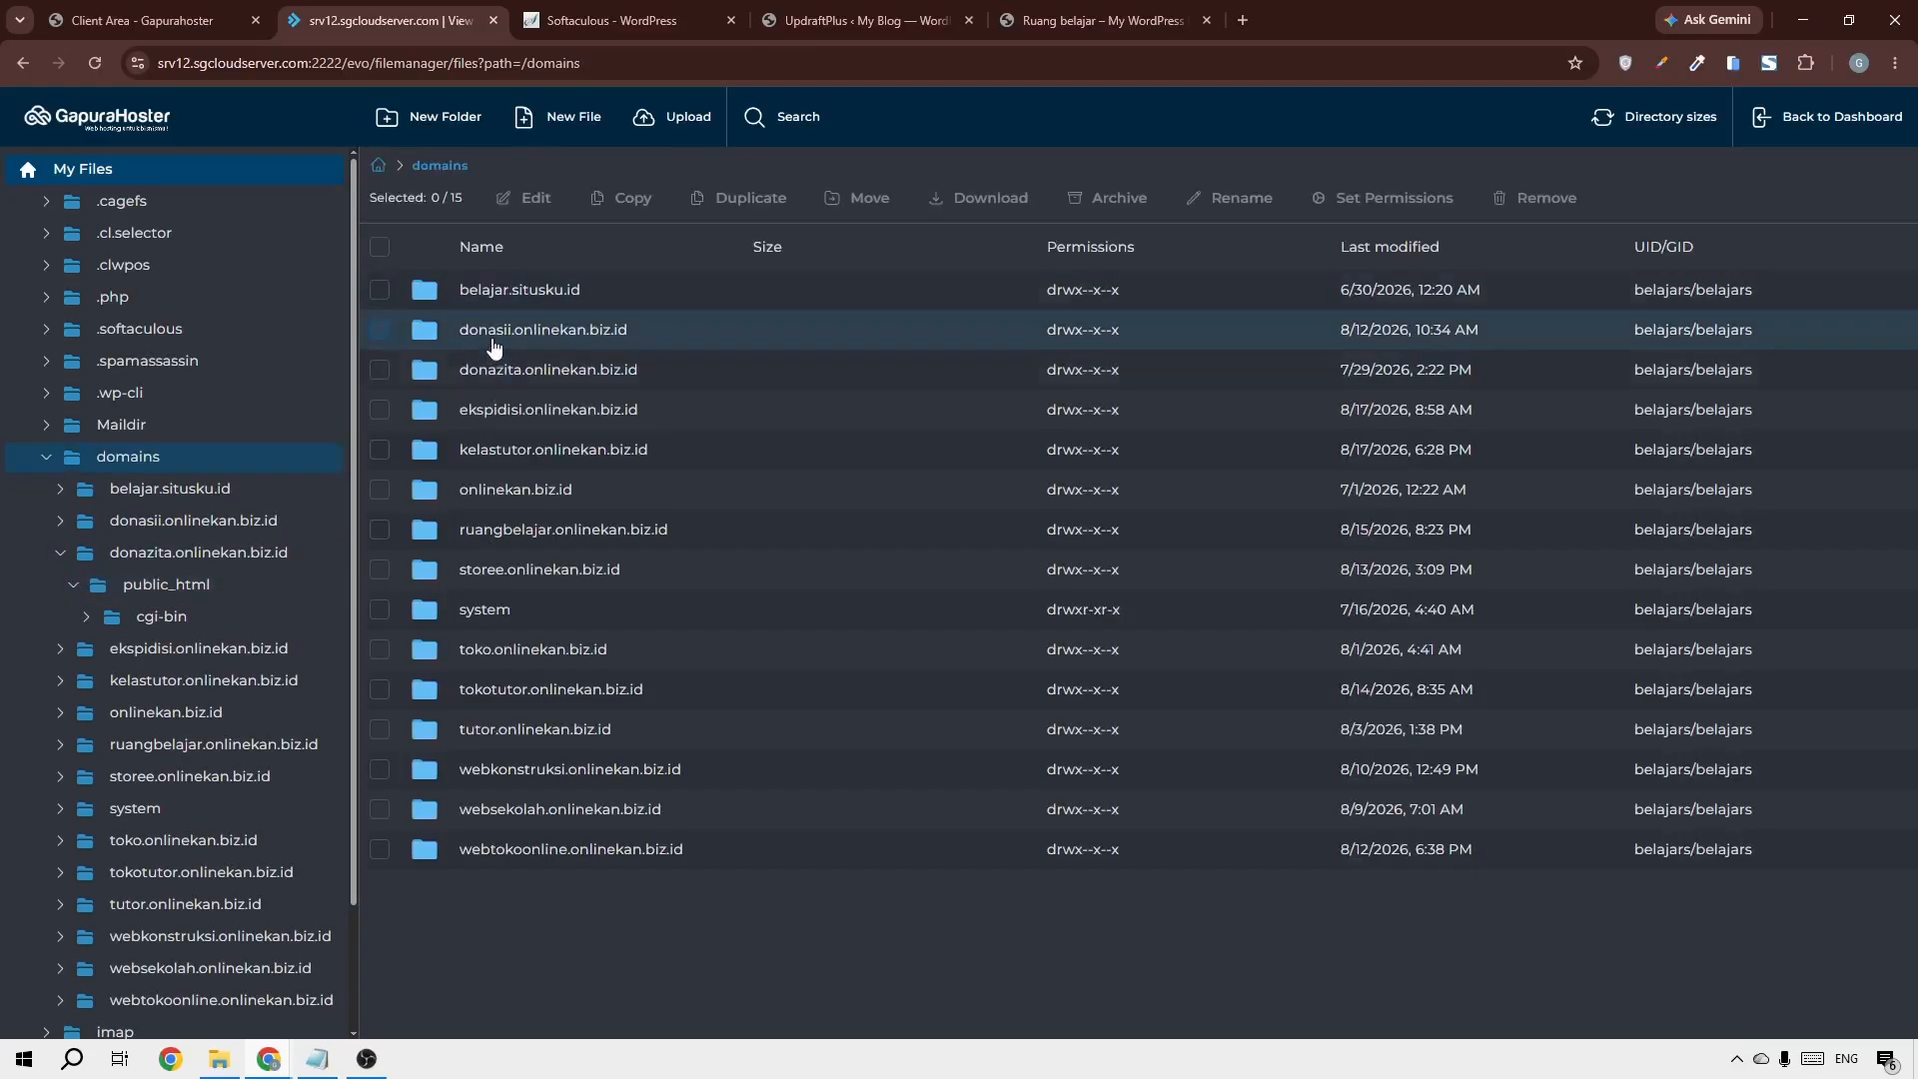
double_click(492, 335)
double_click(515, 289)
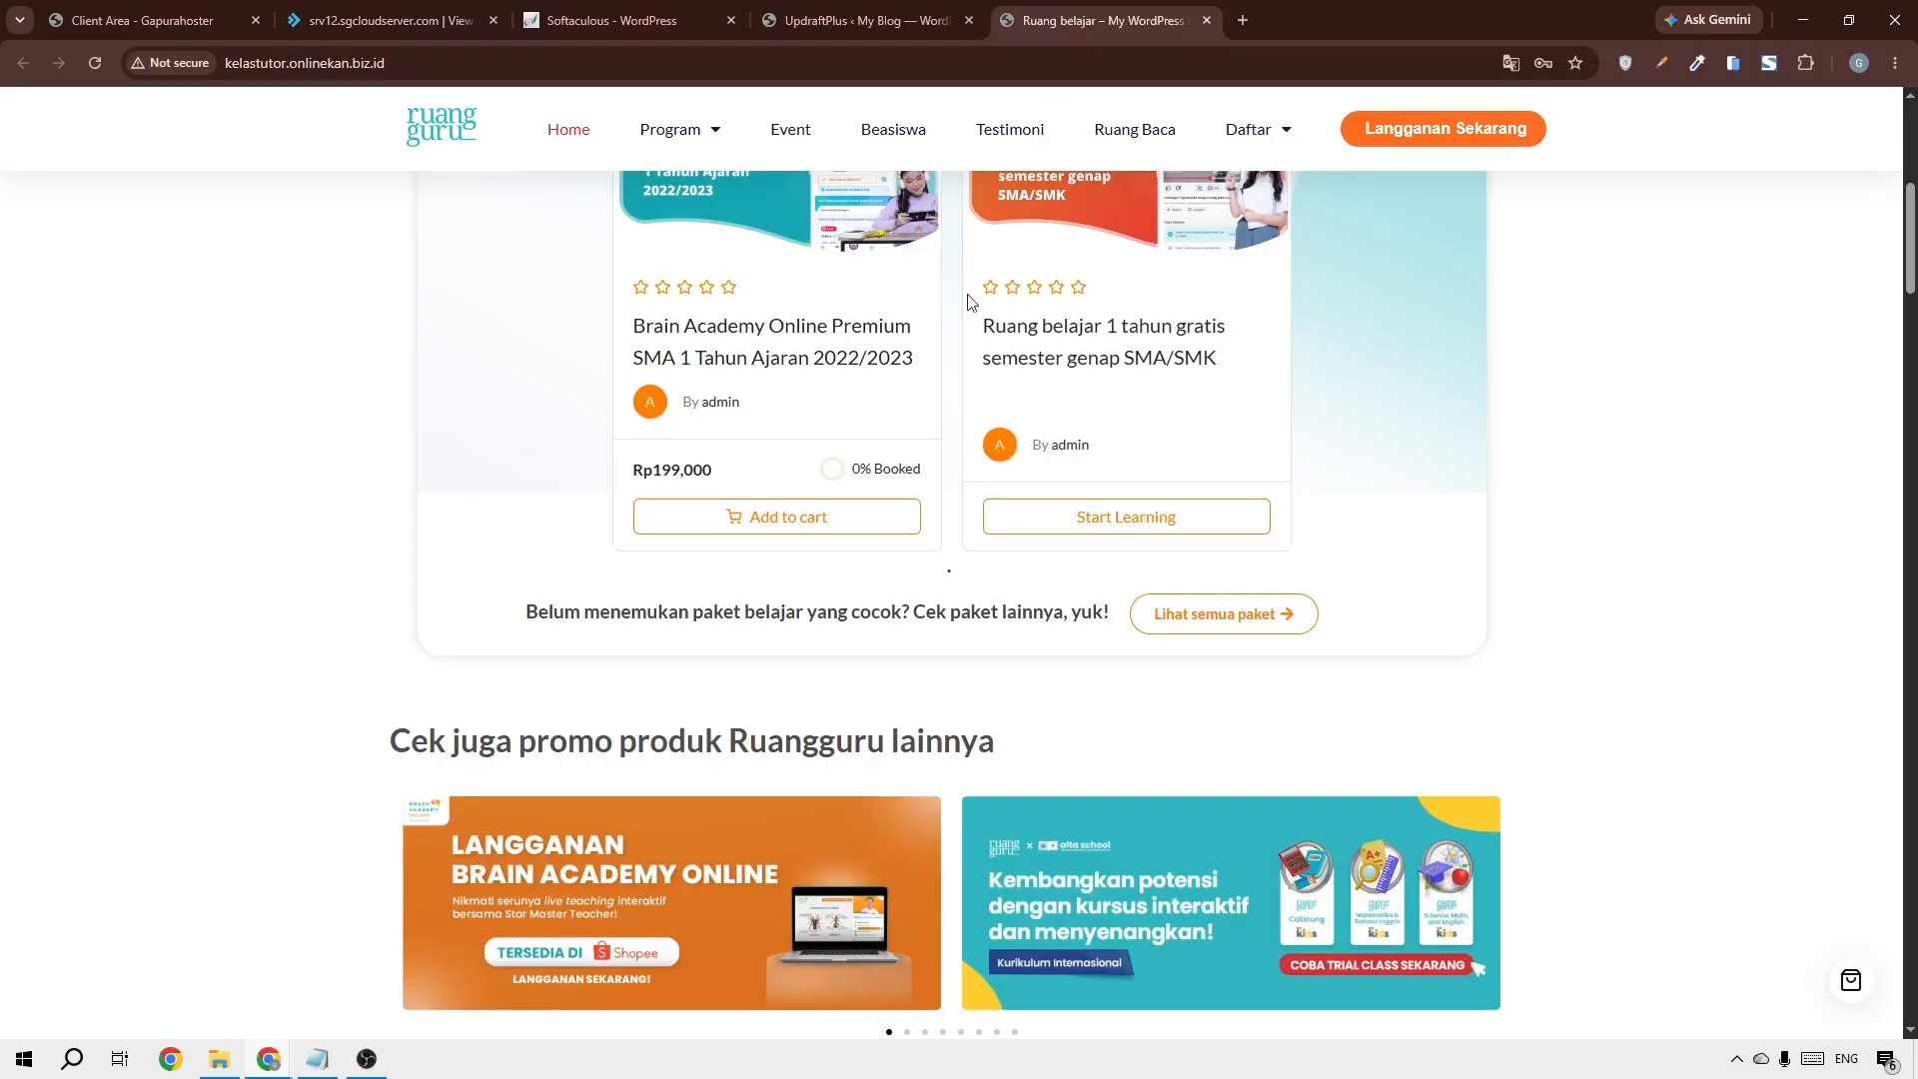
click(1094, 20)
click(846, 13)
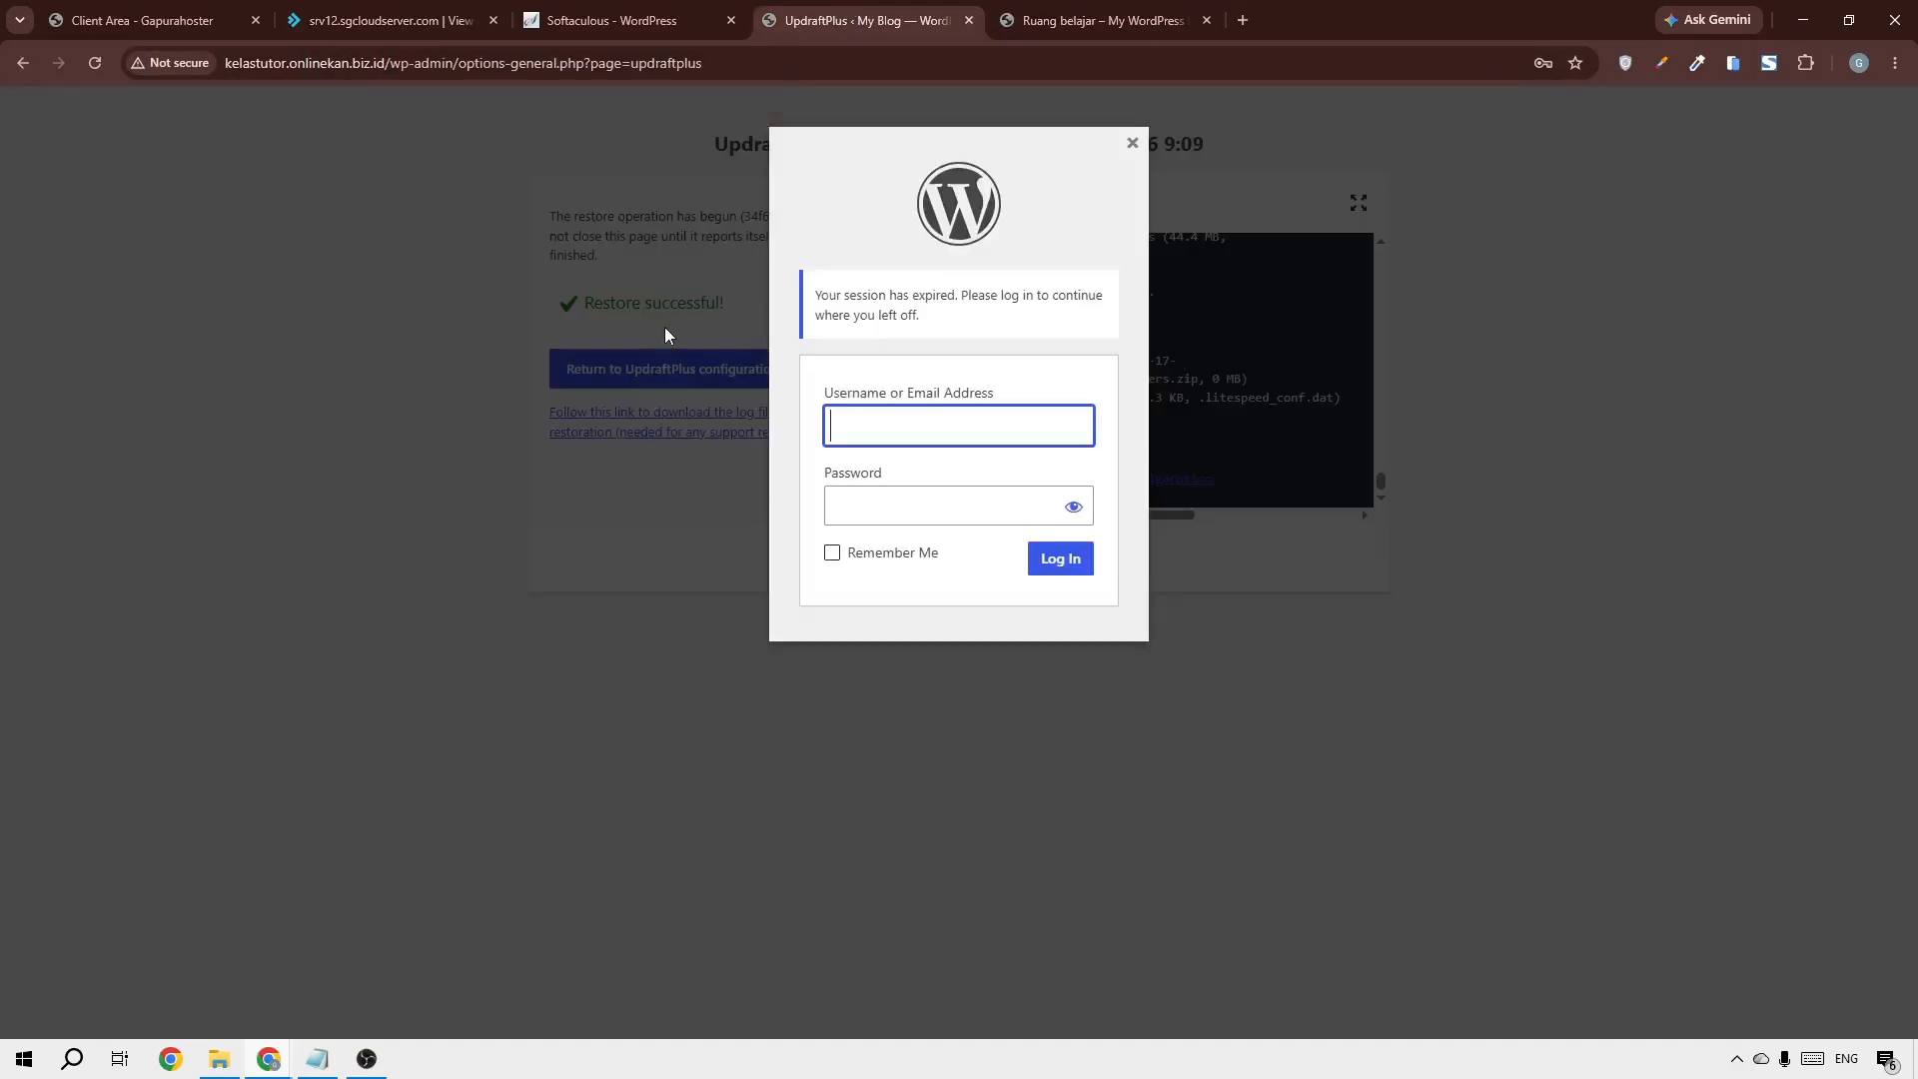
click(1131, 142)
click(660, 16)
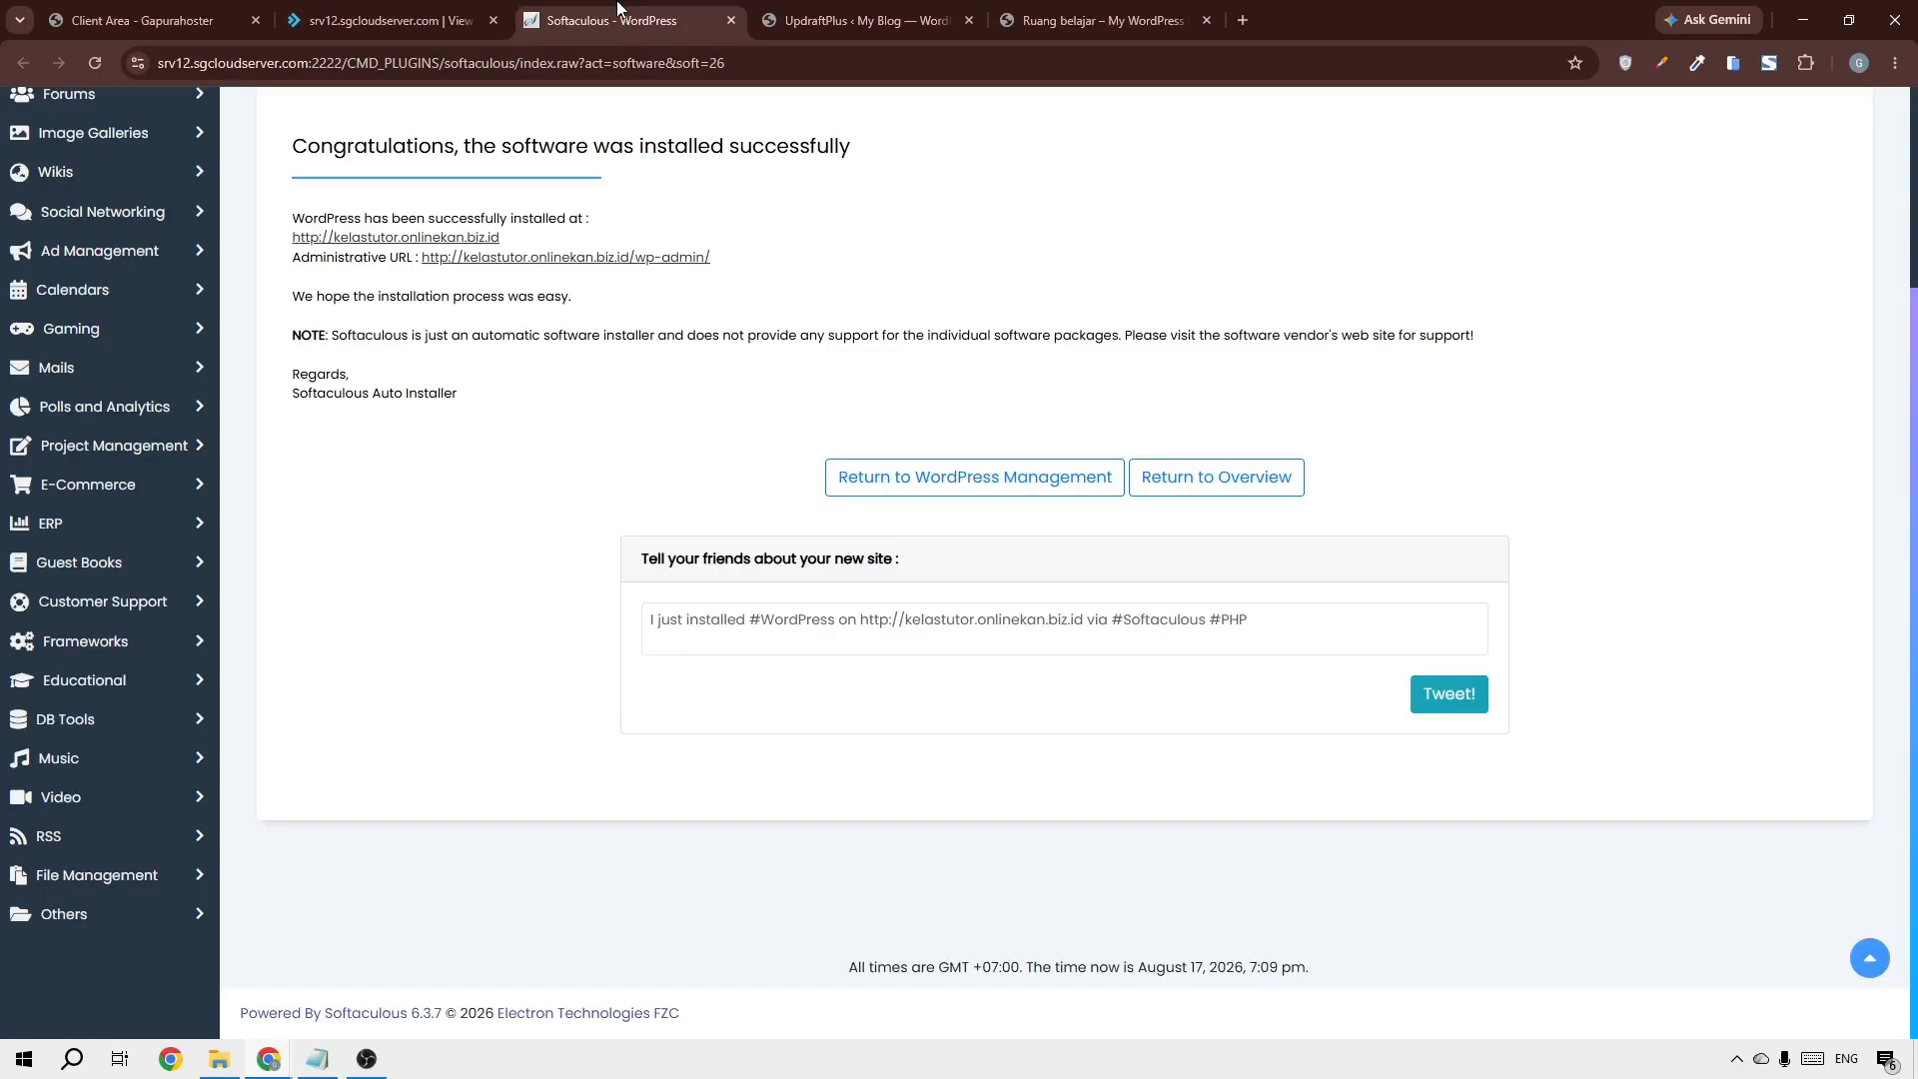
click(299, 22)
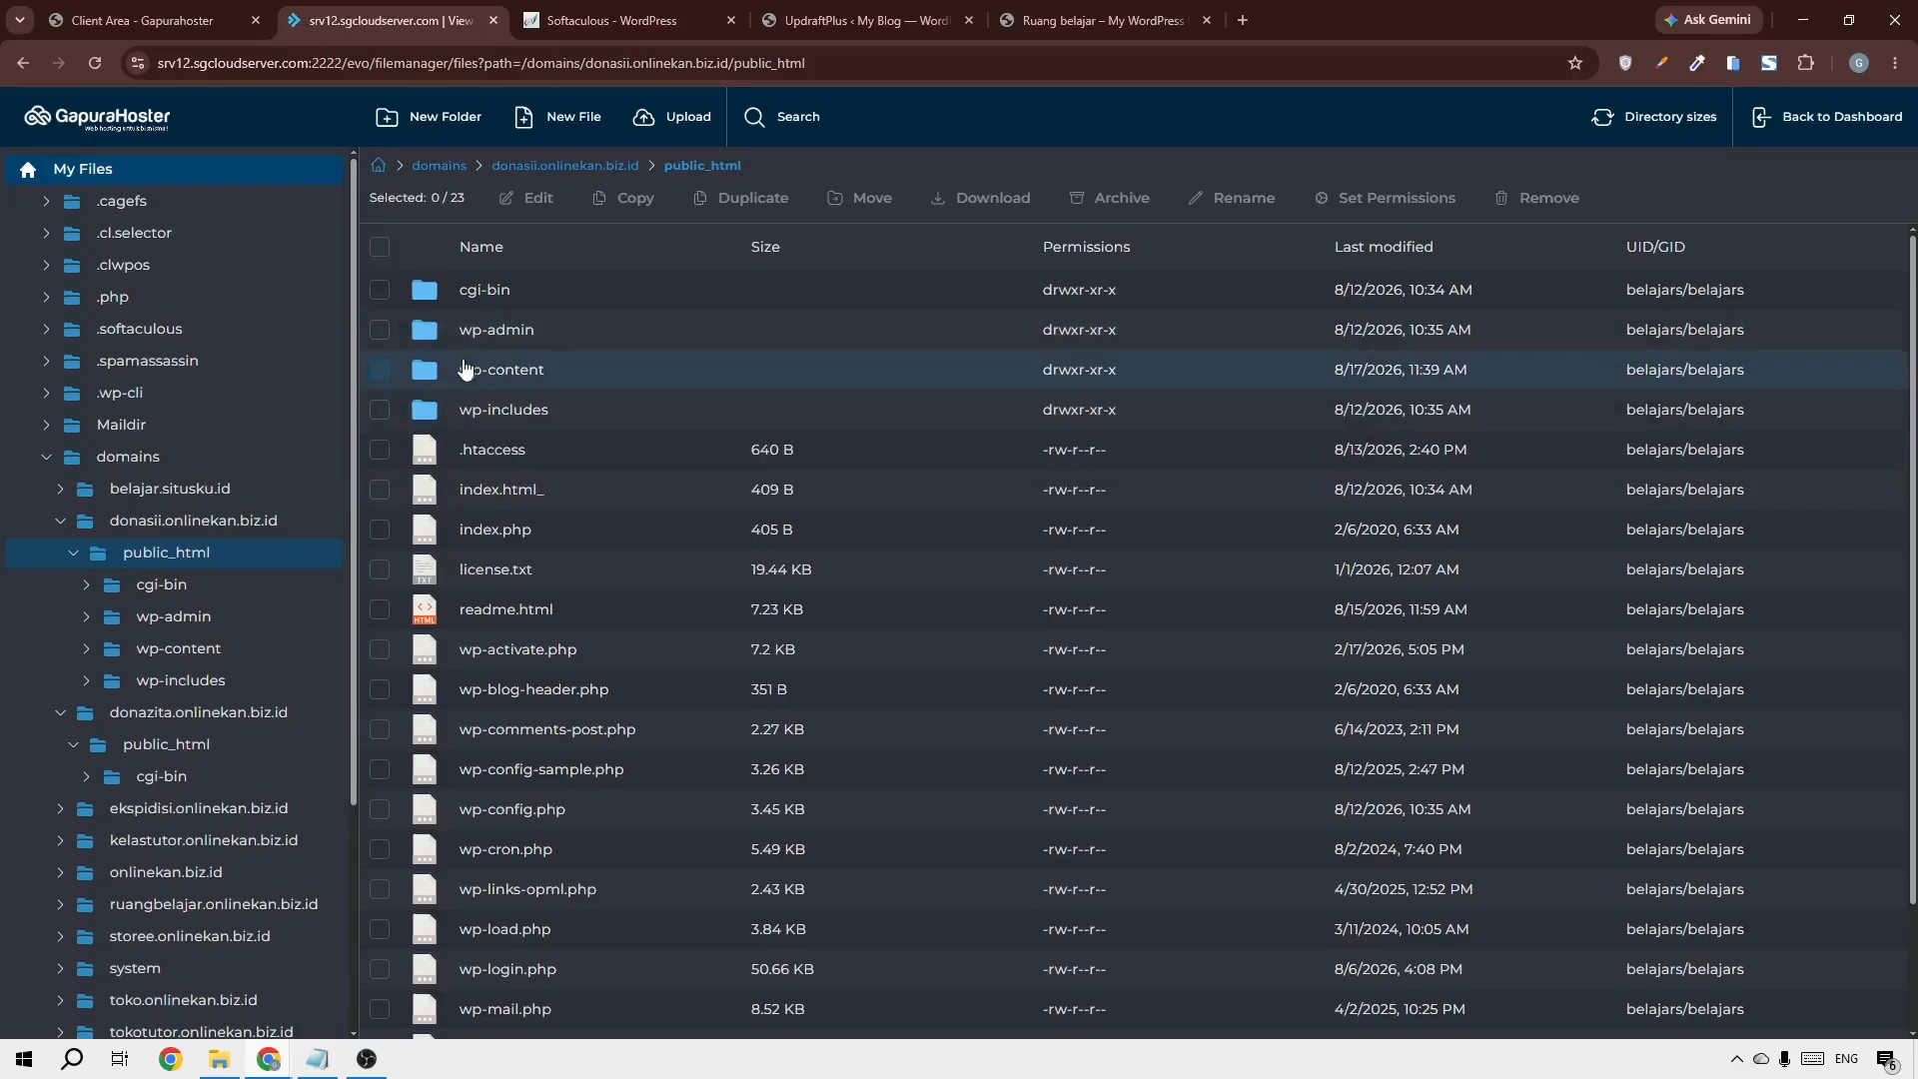
Open donasii's .htaccess and copy the four php_value limit lines 18–21
double_click(488, 449)
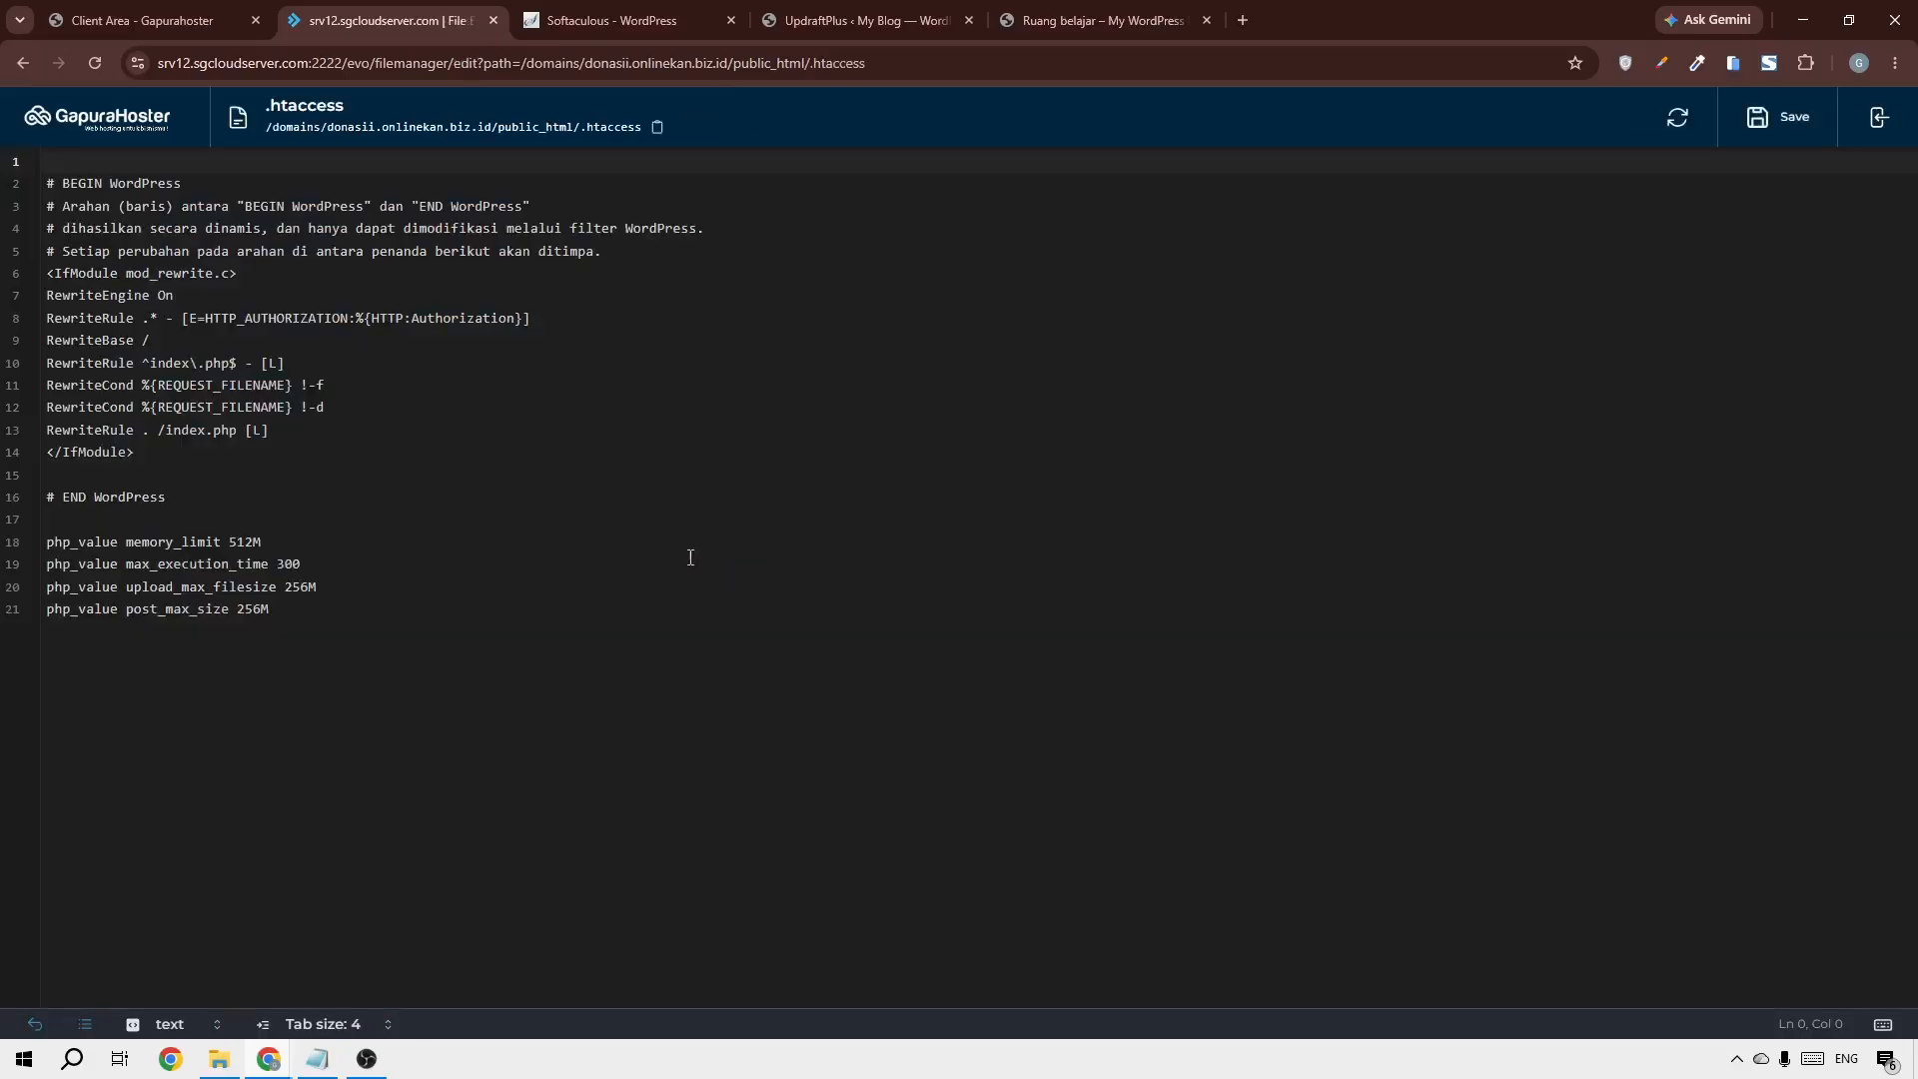
drag(299, 612, 34, 549)
right_click(86, 568)
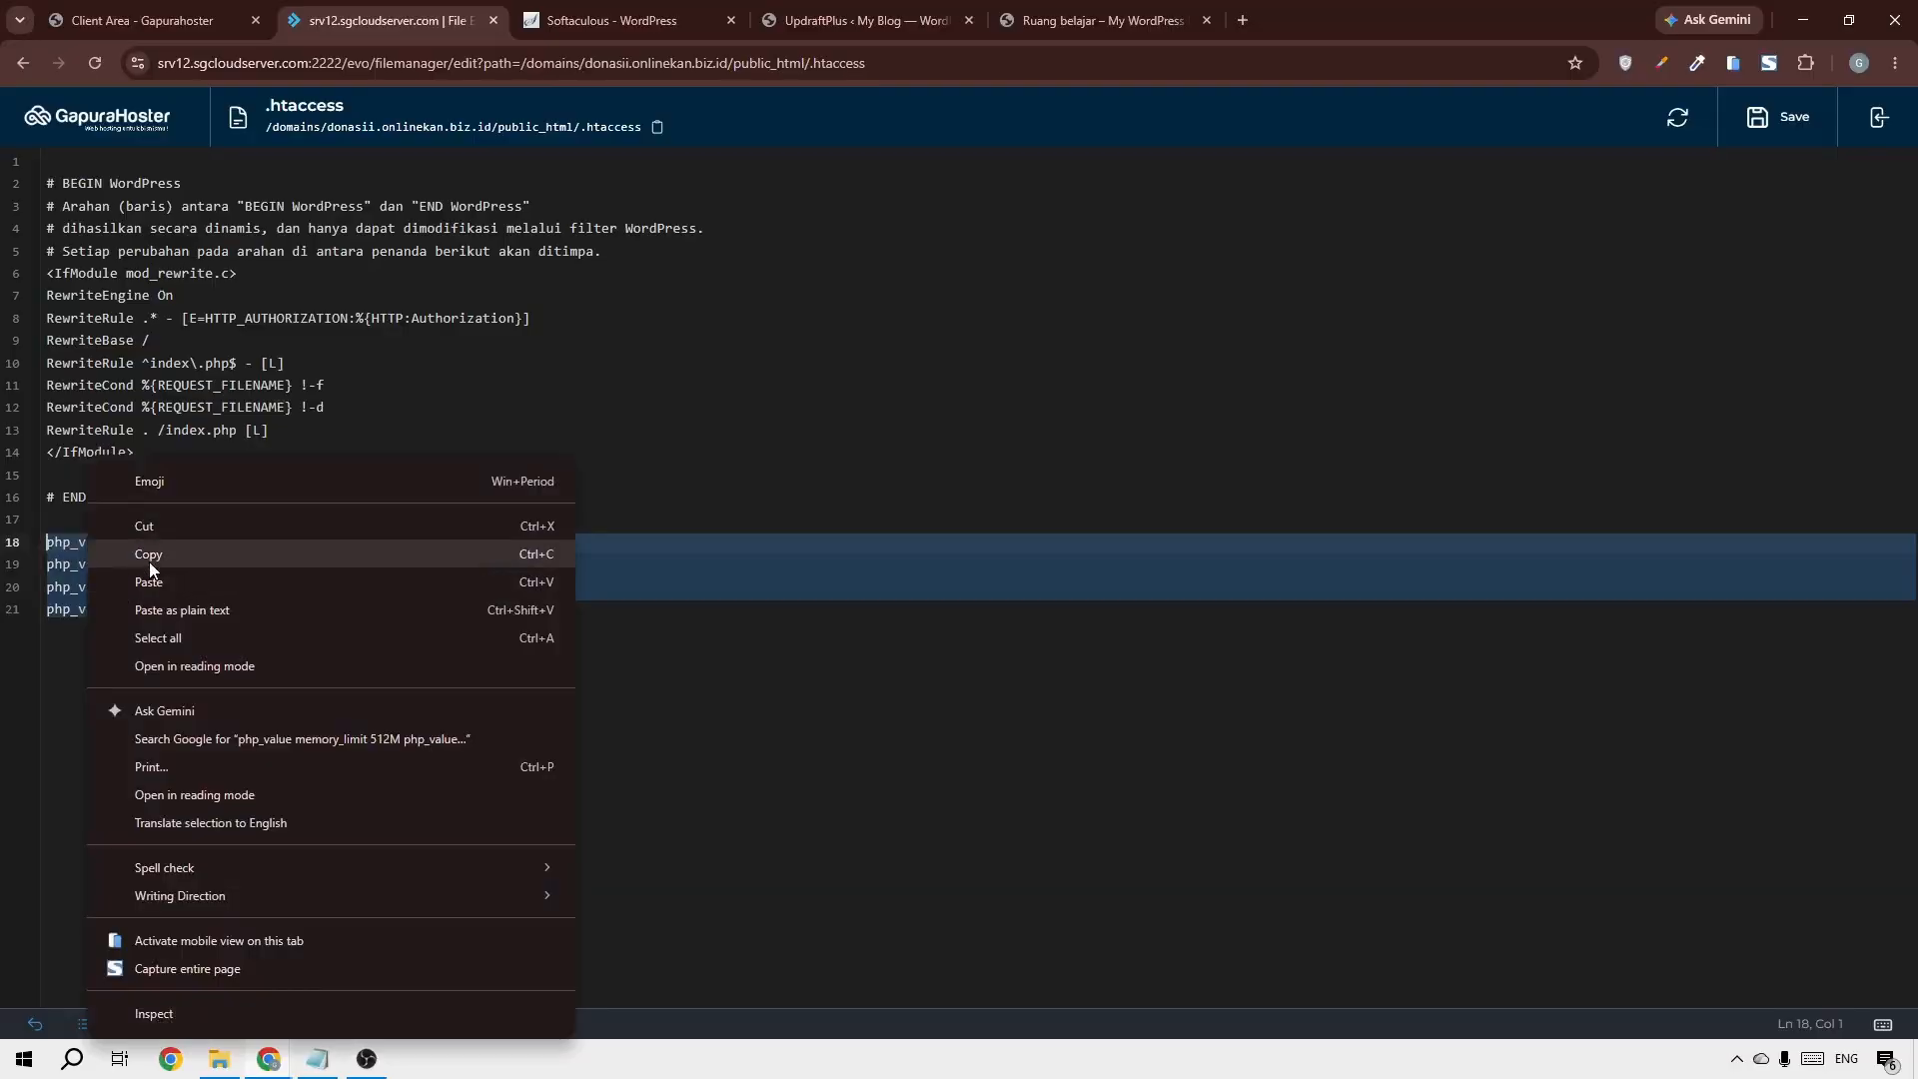
click(148, 559)
right_click(242, 566)
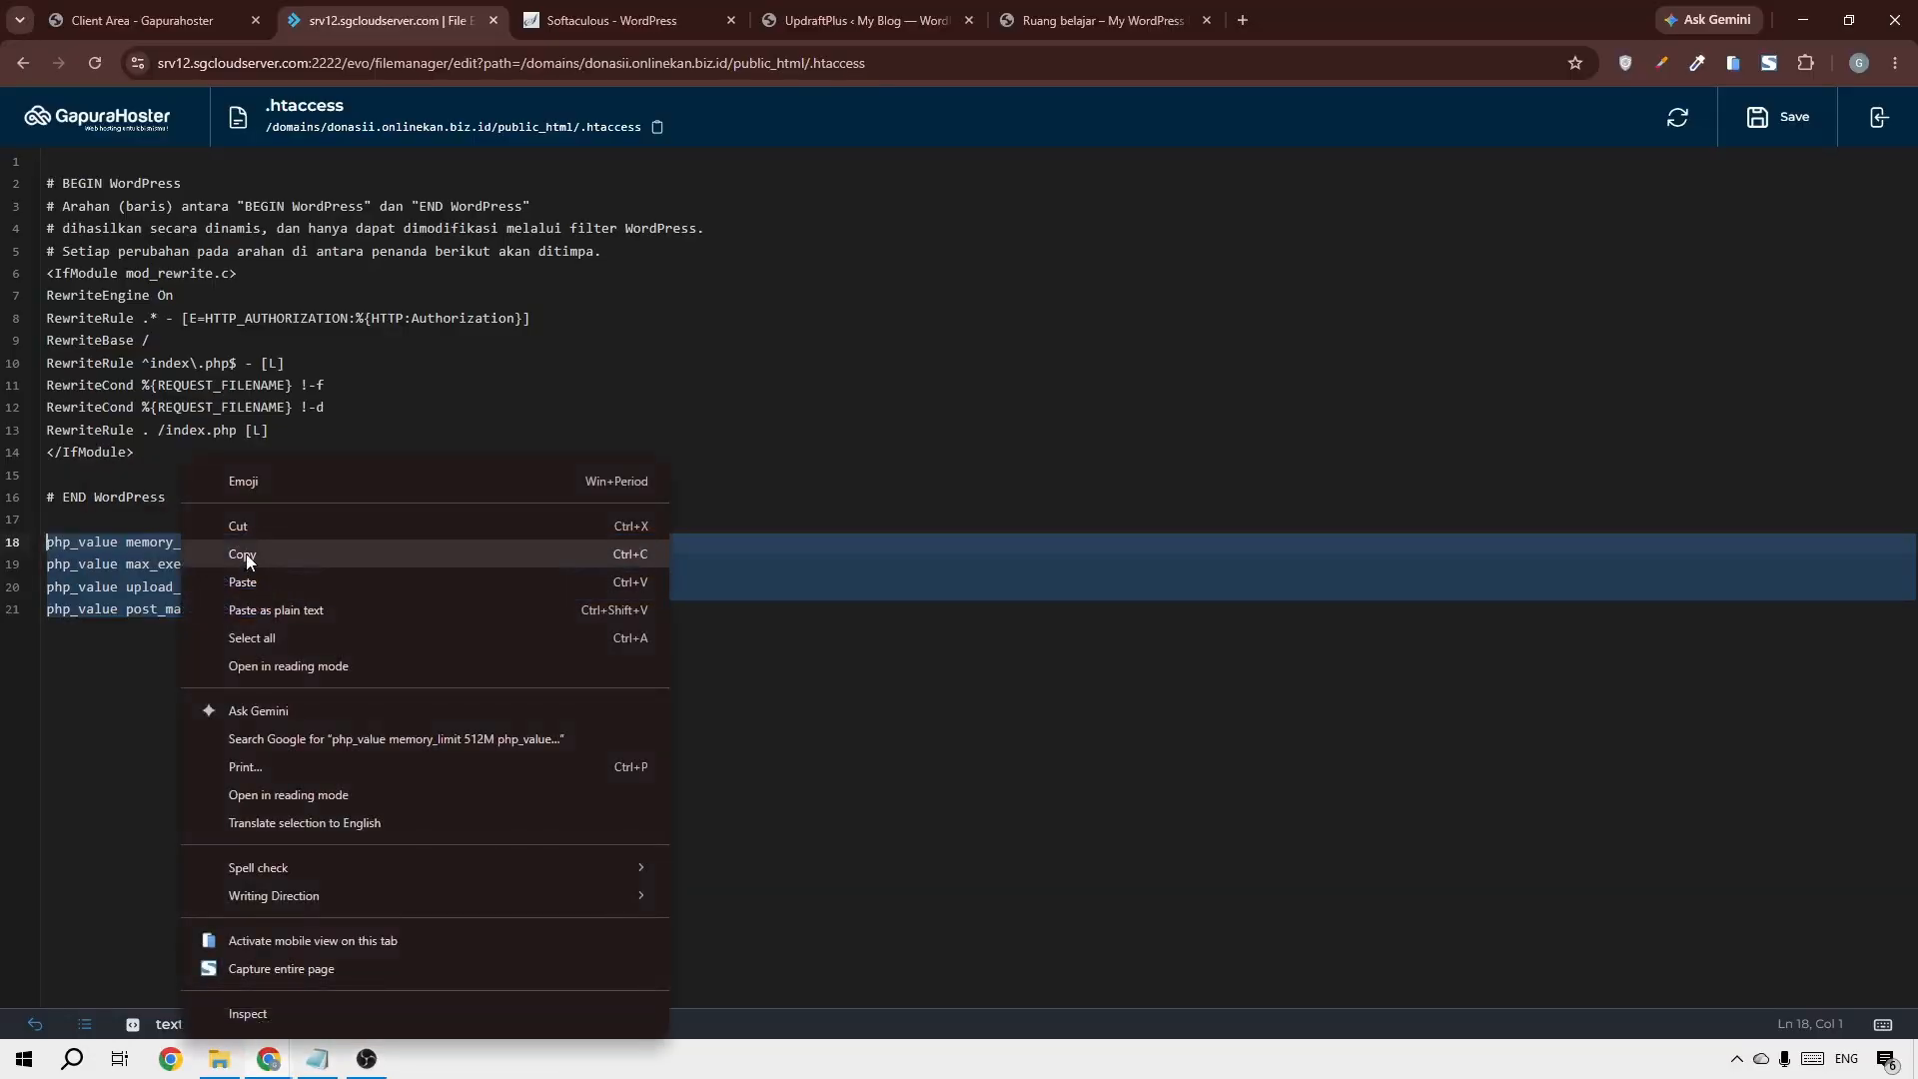
click(246, 552)
right_click(207, 557)
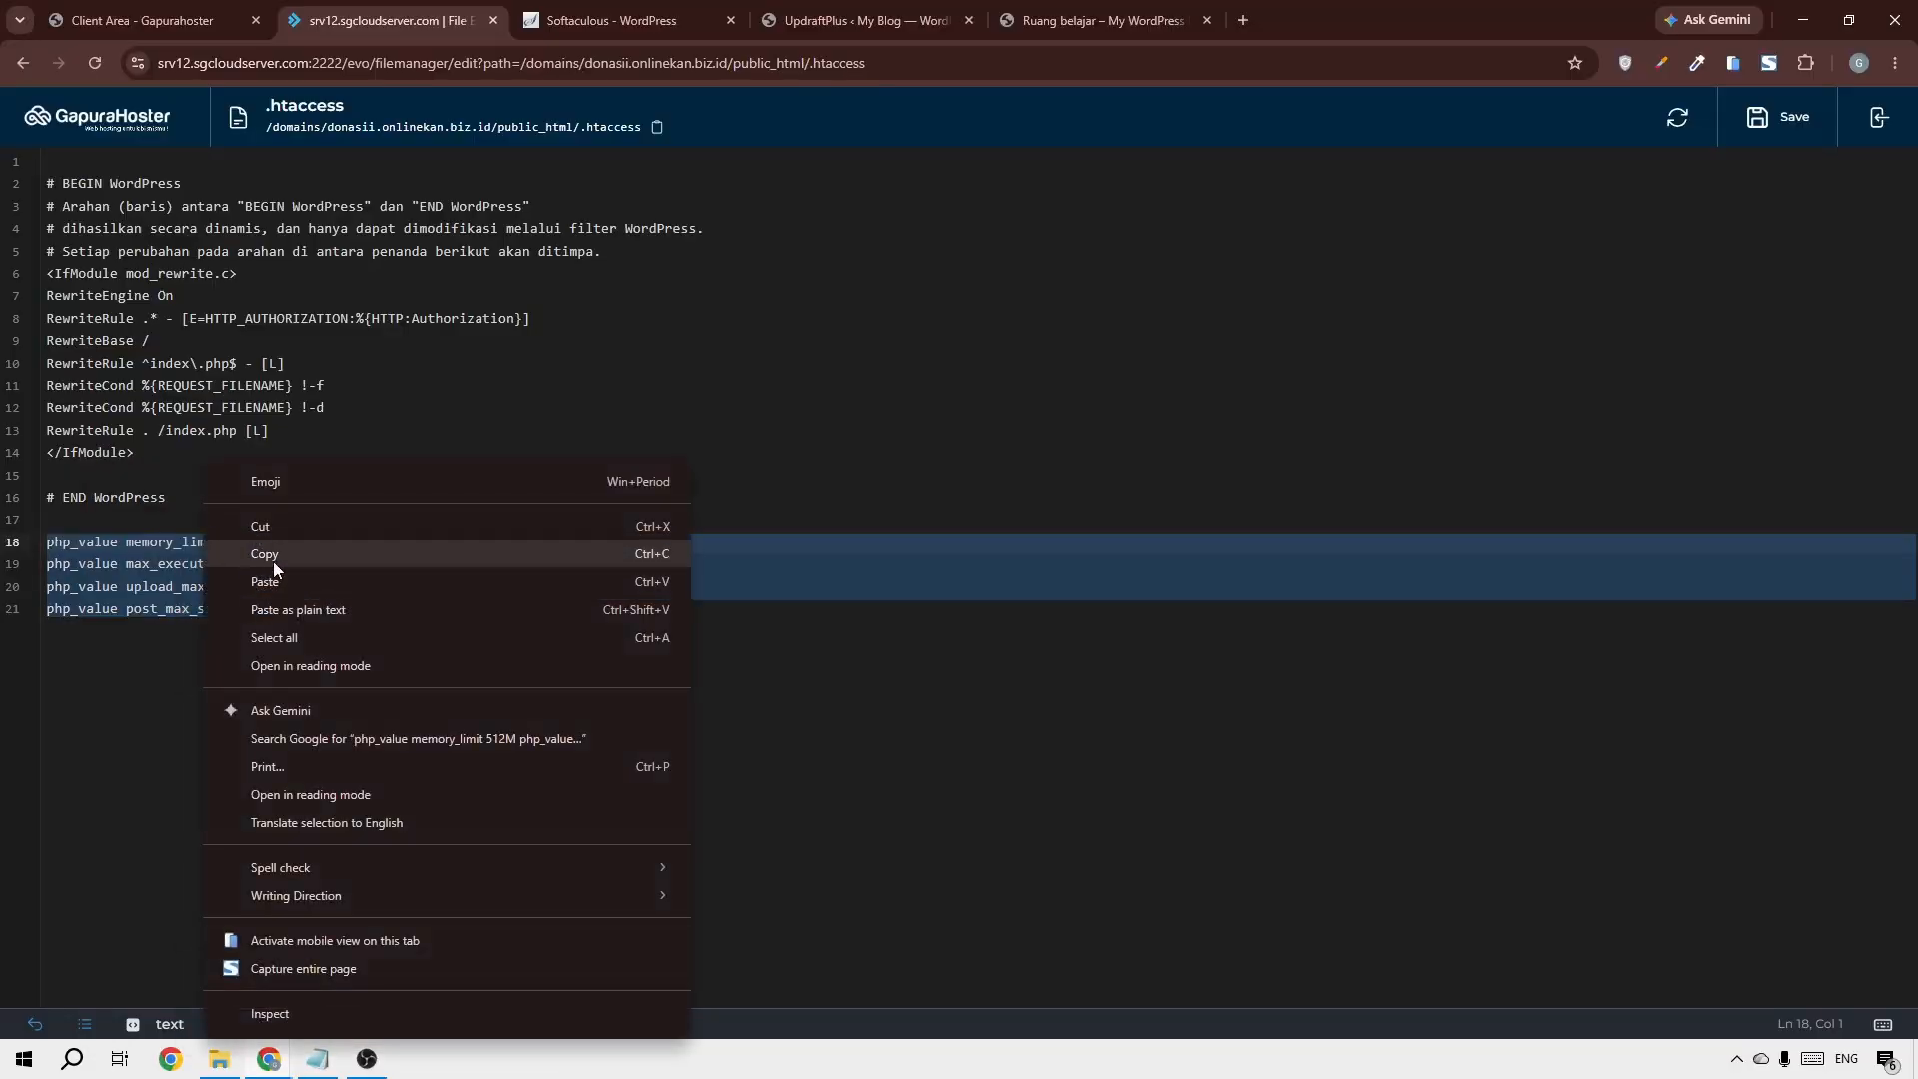
click(274, 561)
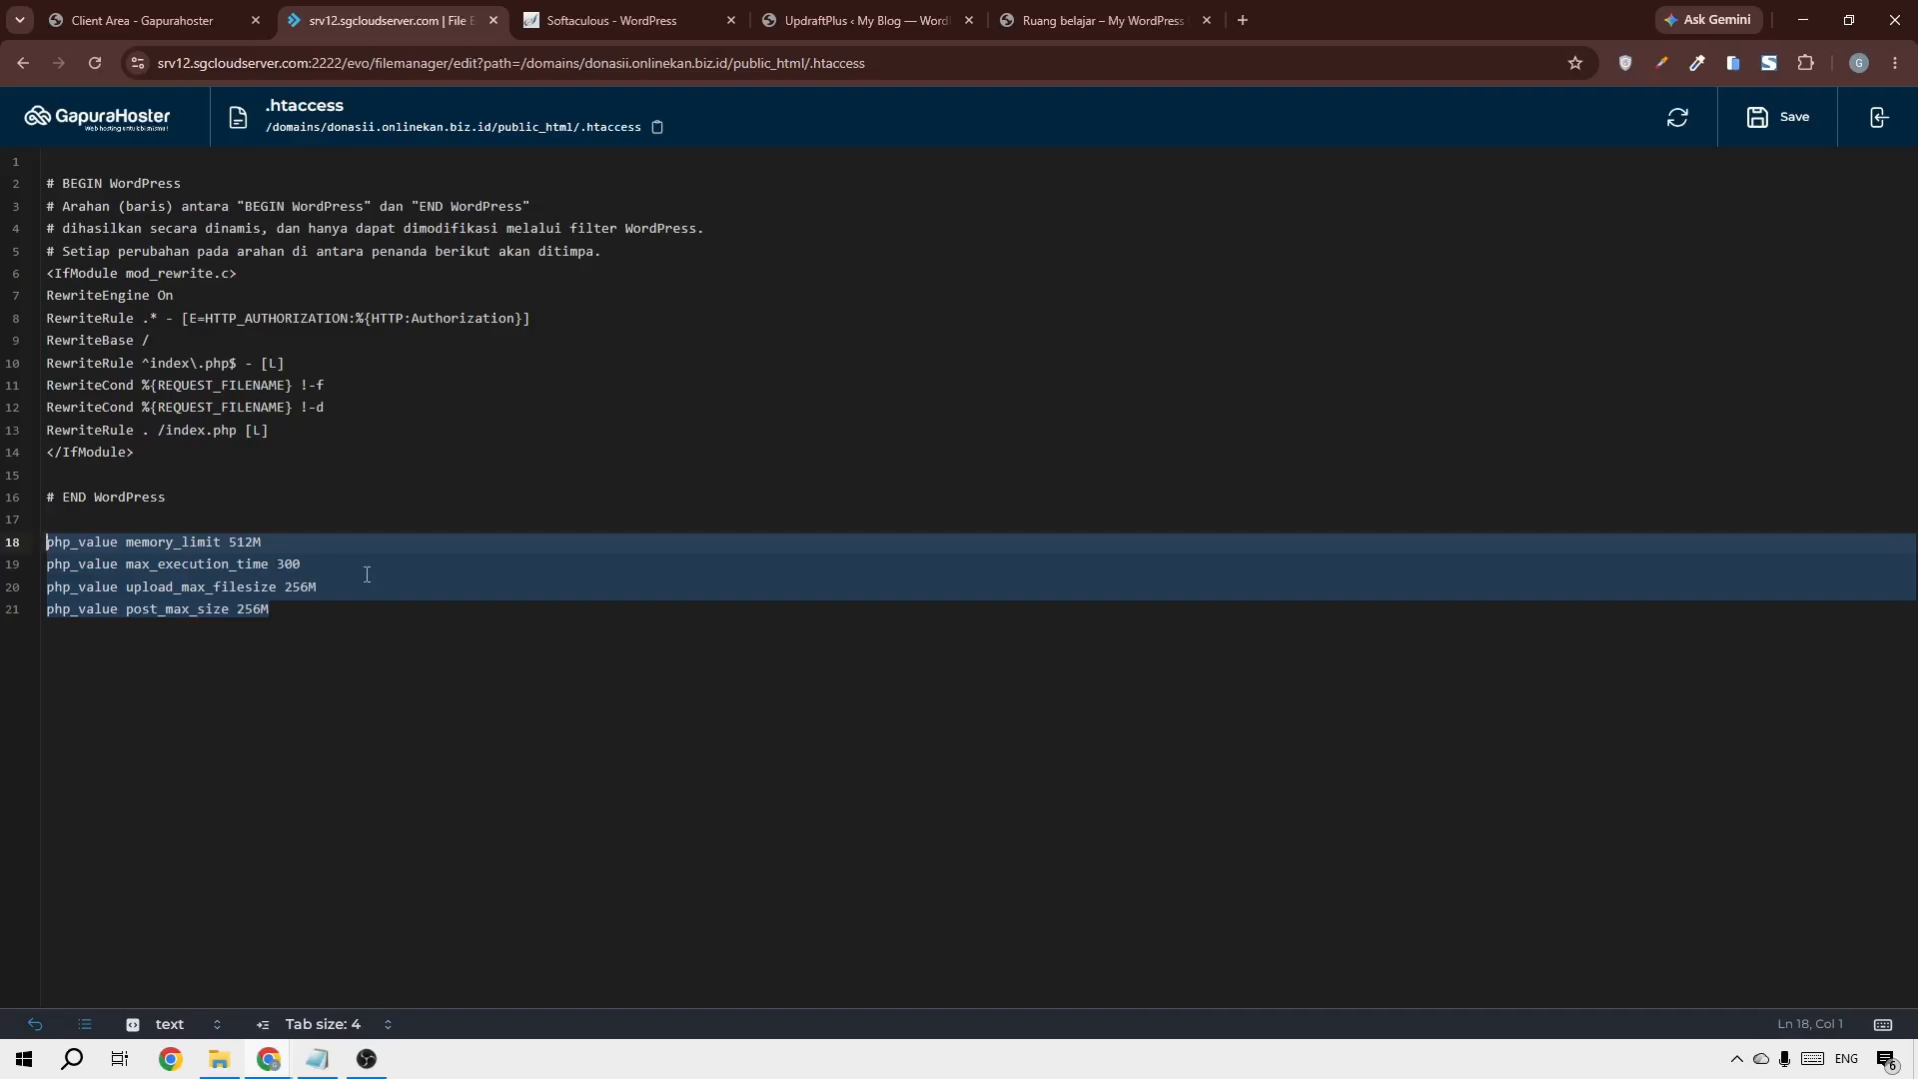
Glance at the UpdraftPlus and Softaculous tabs, then return to donasii's public_html listing
click(911, 28)
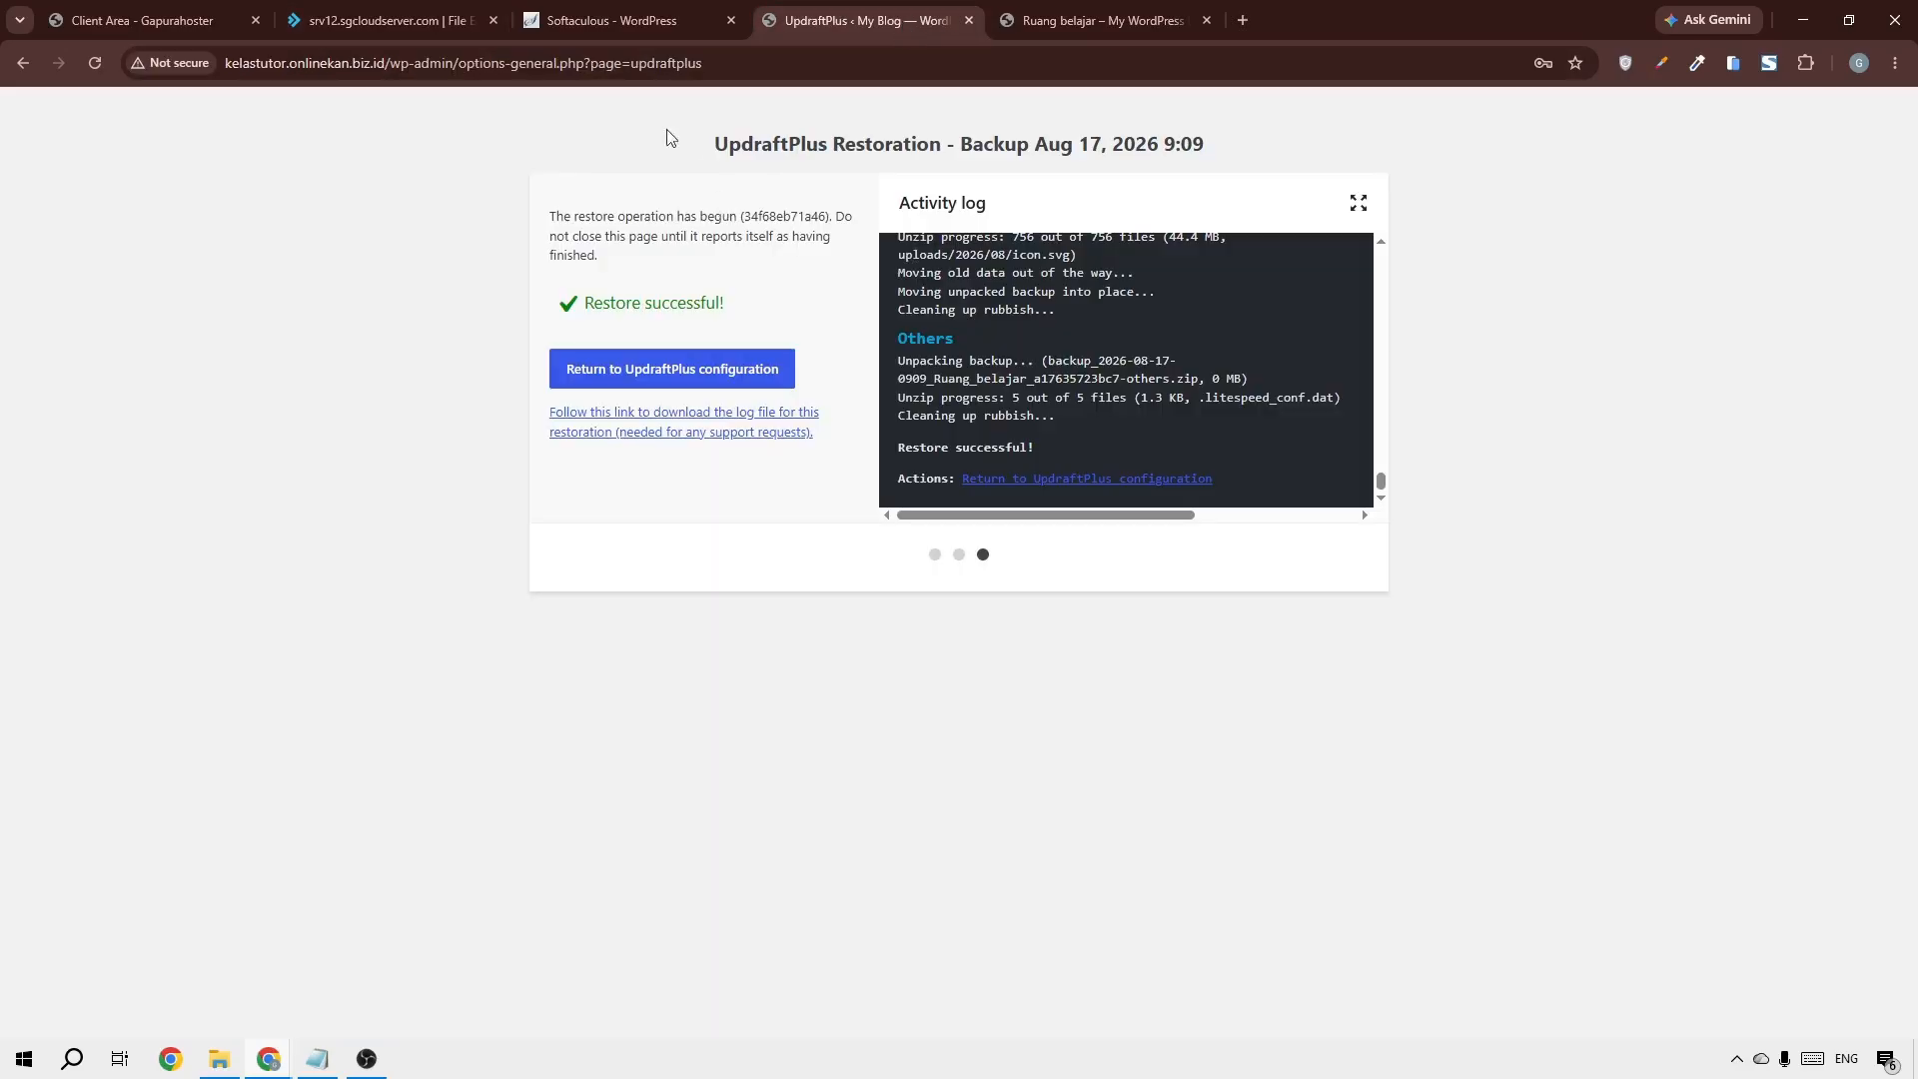
click(607, 24)
click(420, 22)
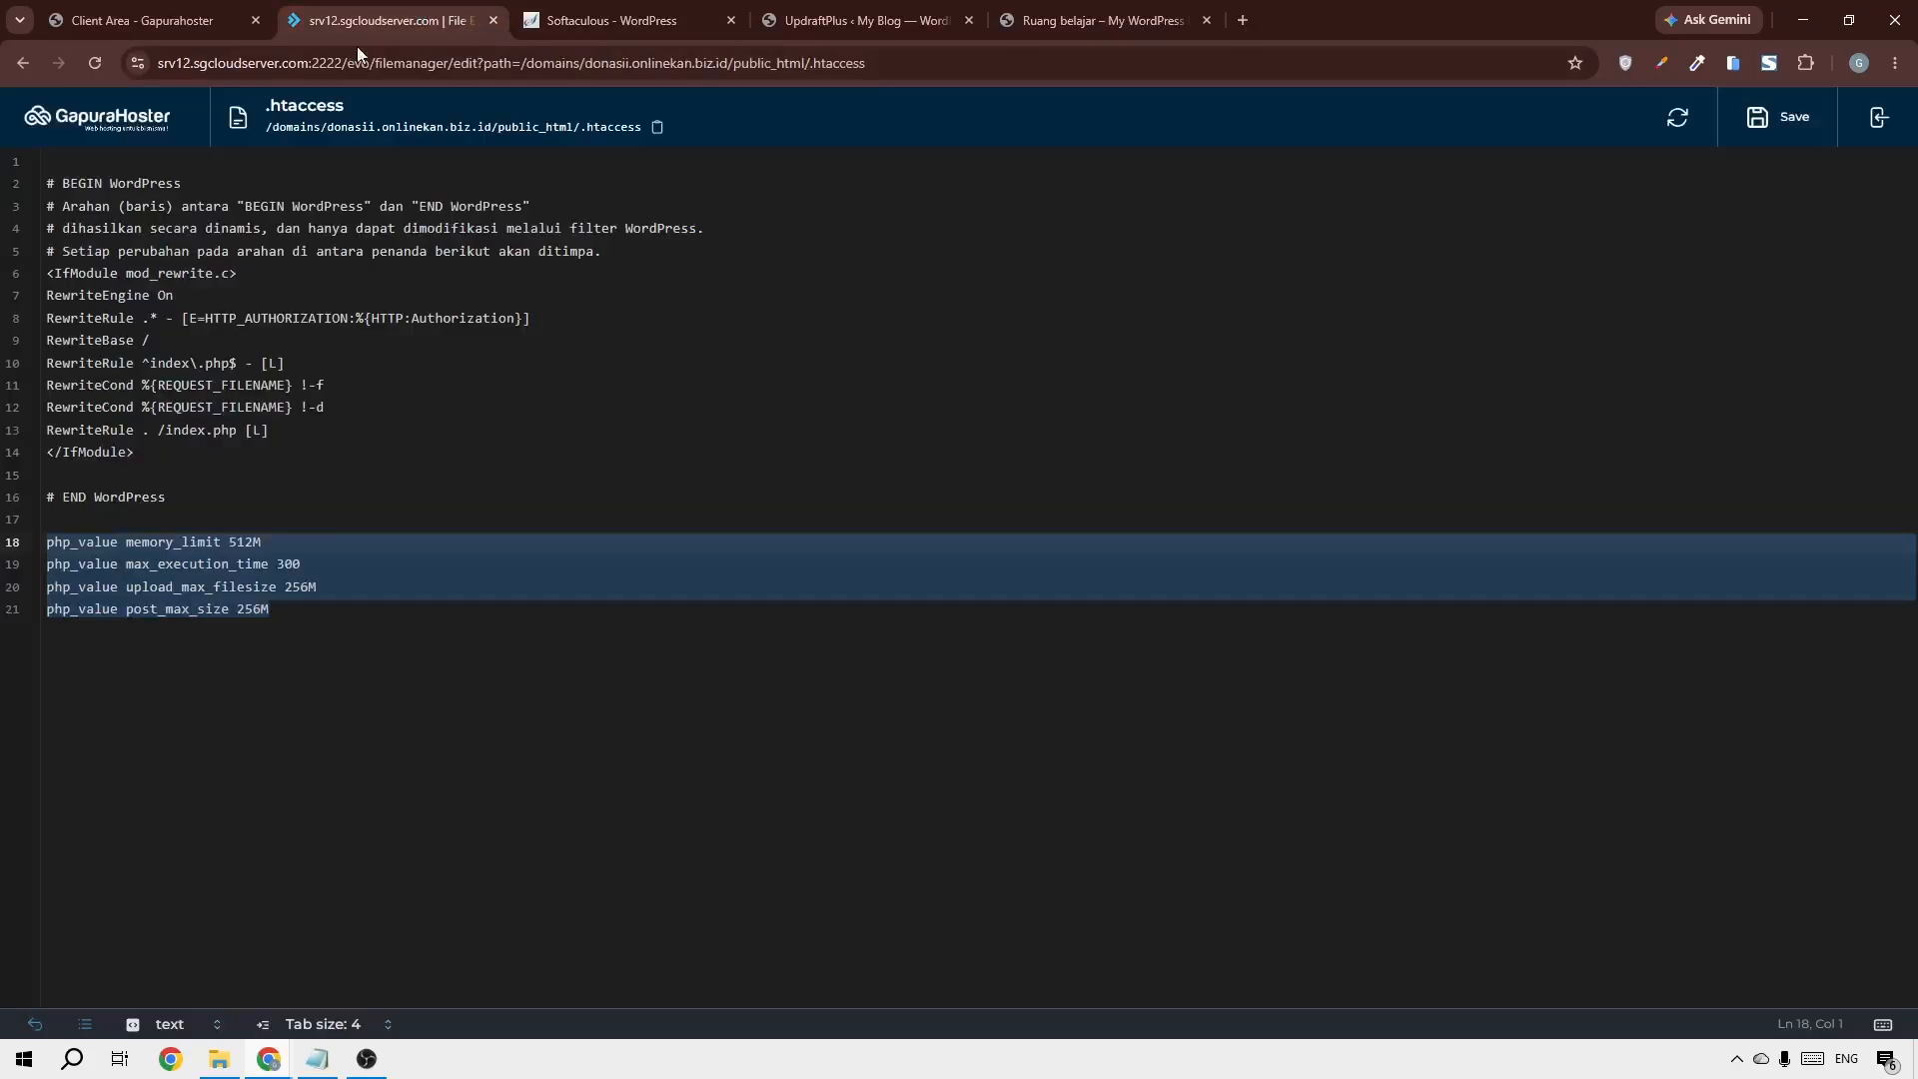
click(22, 63)
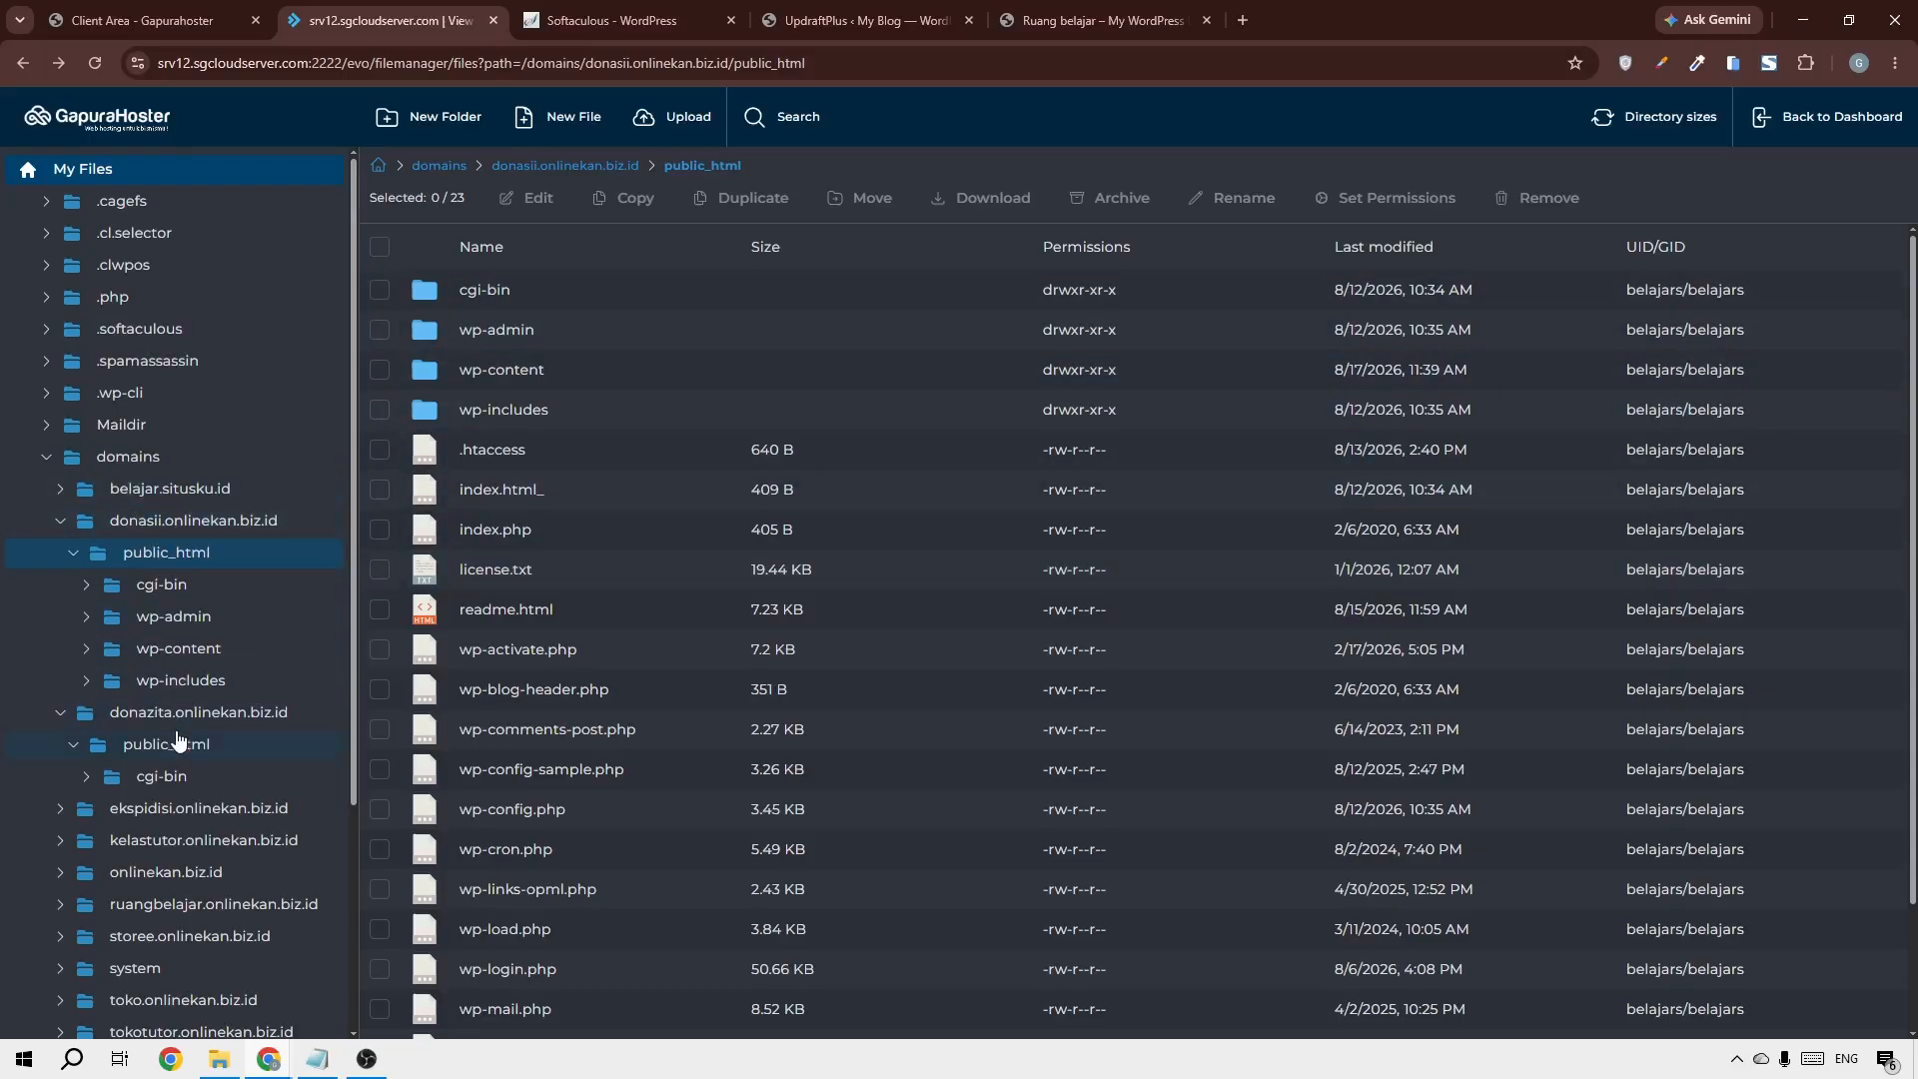
Paste the four php_value limits after line 73 of ruangbelajar's .htaccess and save it
click(192, 913)
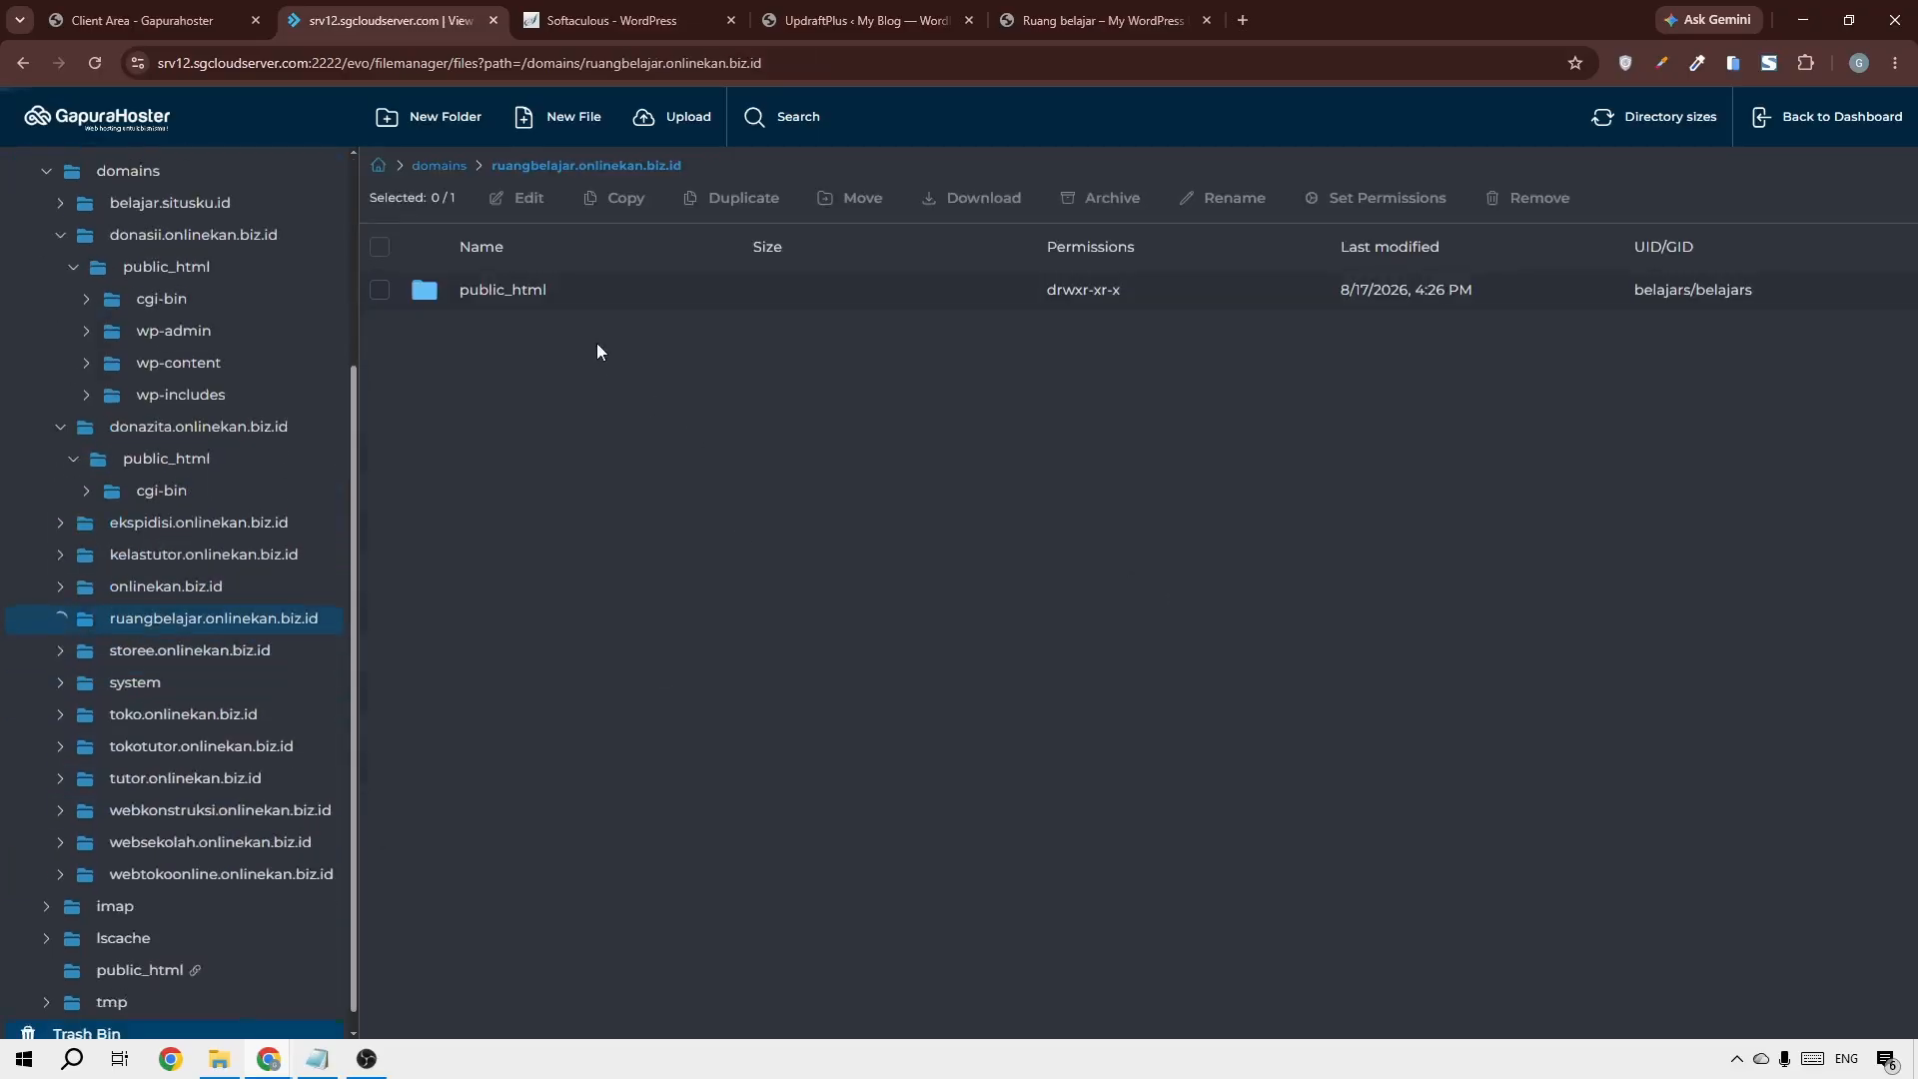
click(537, 296)
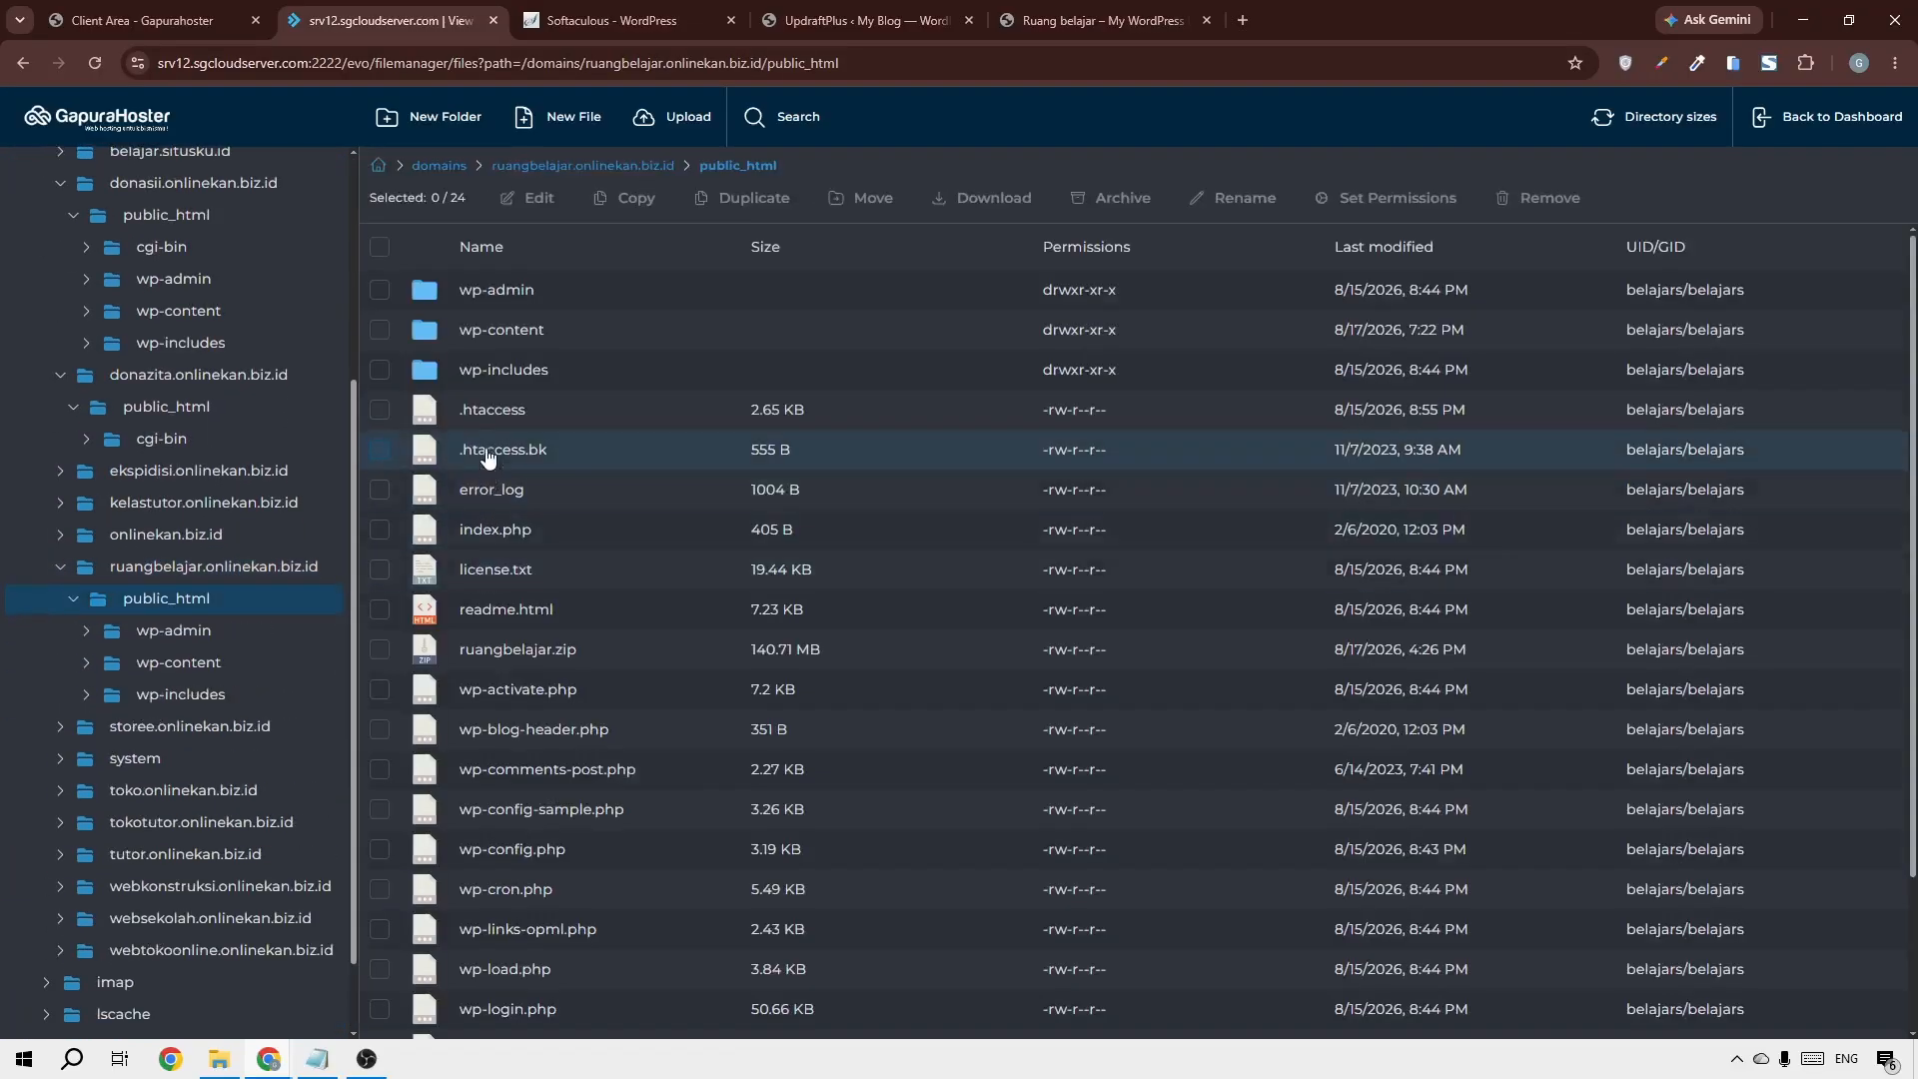
double_click(520, 411)
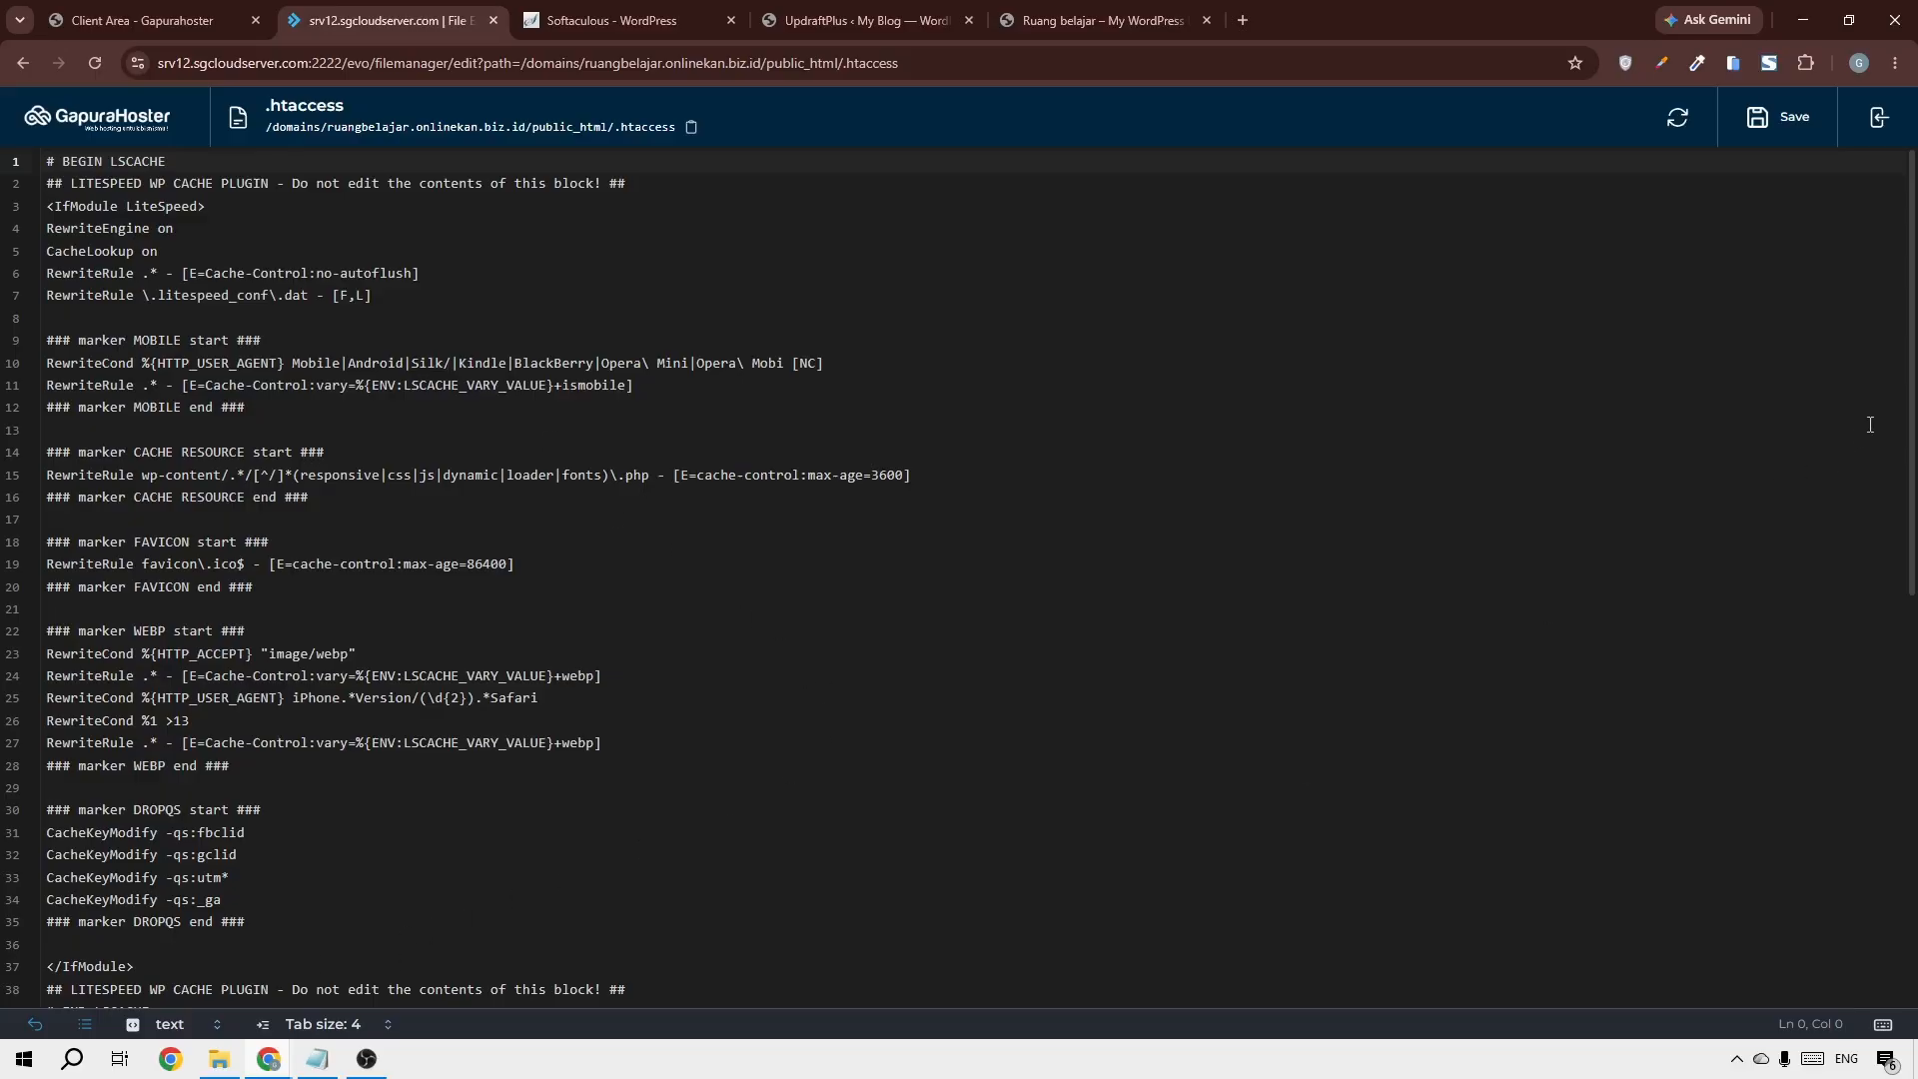
scroll(1698, 649, down, 8)
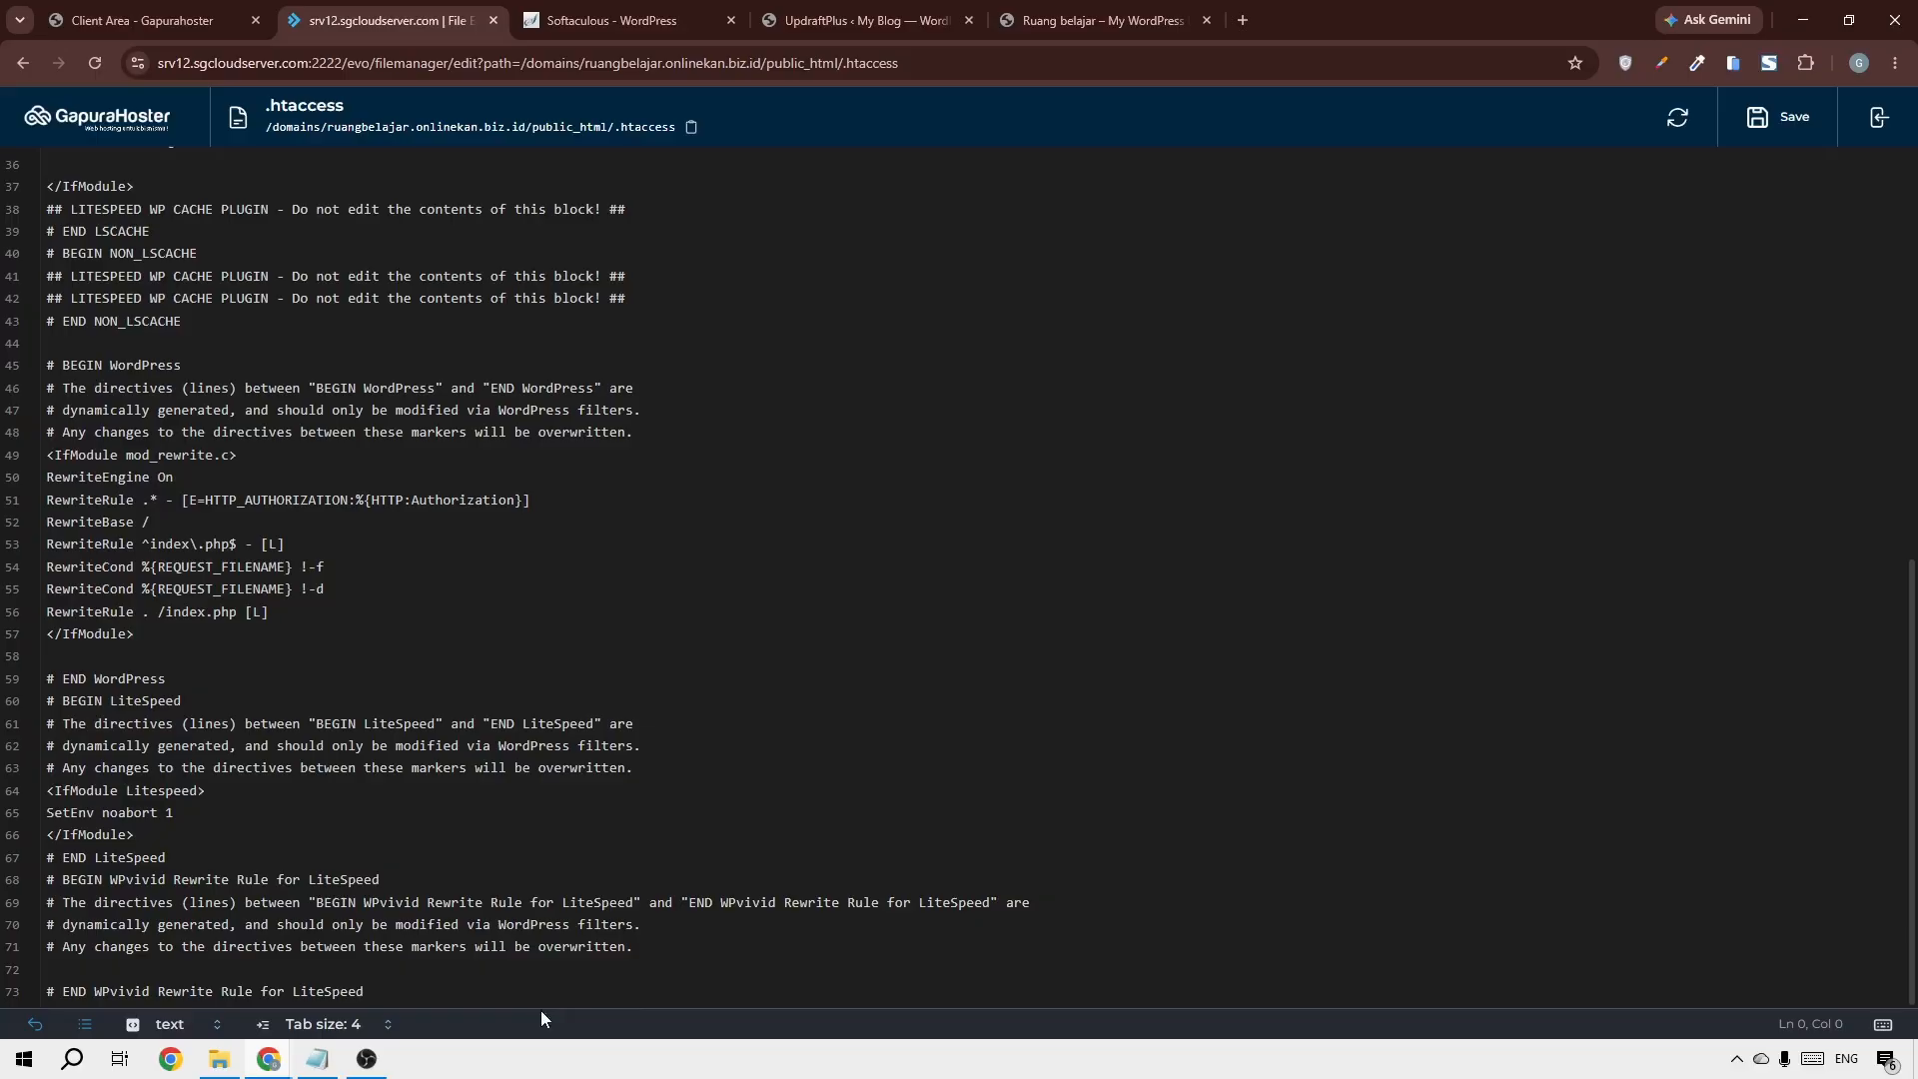
click(493, 988)
key(ctrl+v)
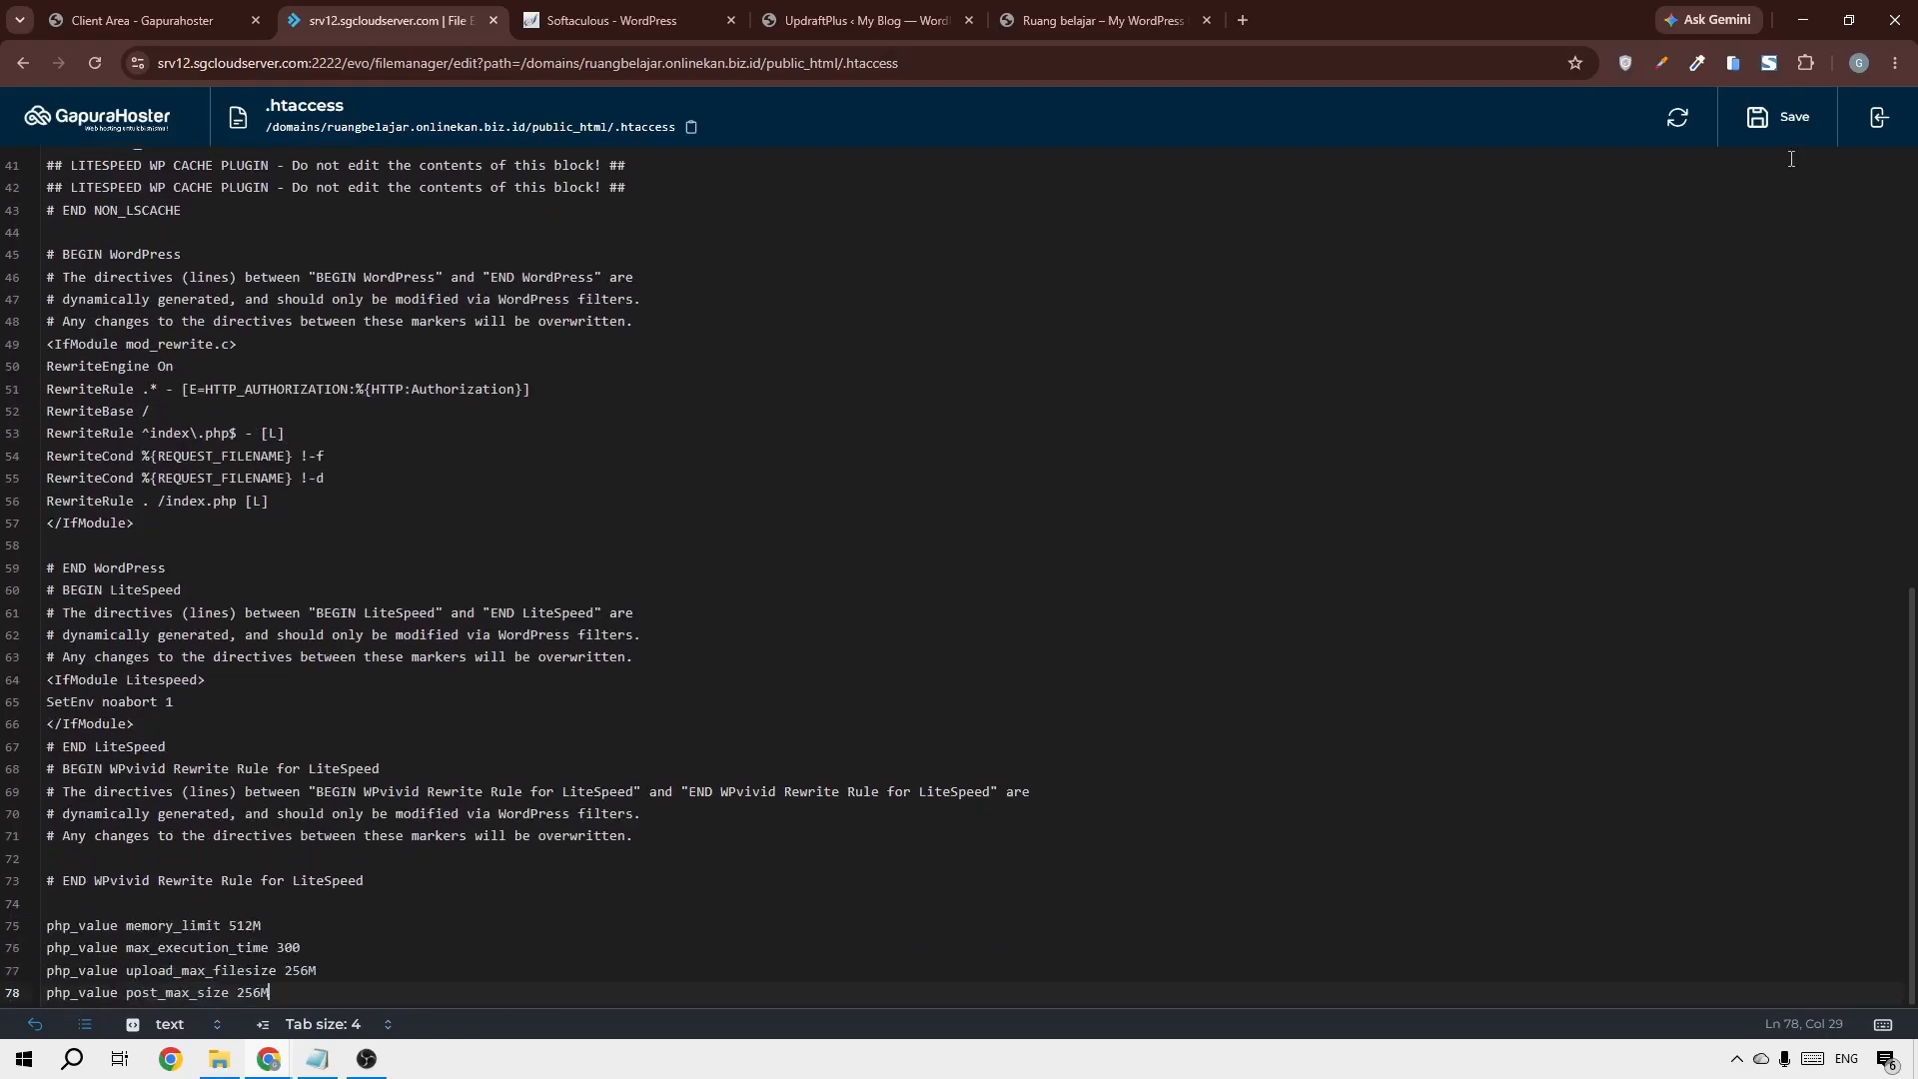
click(1784, 128)
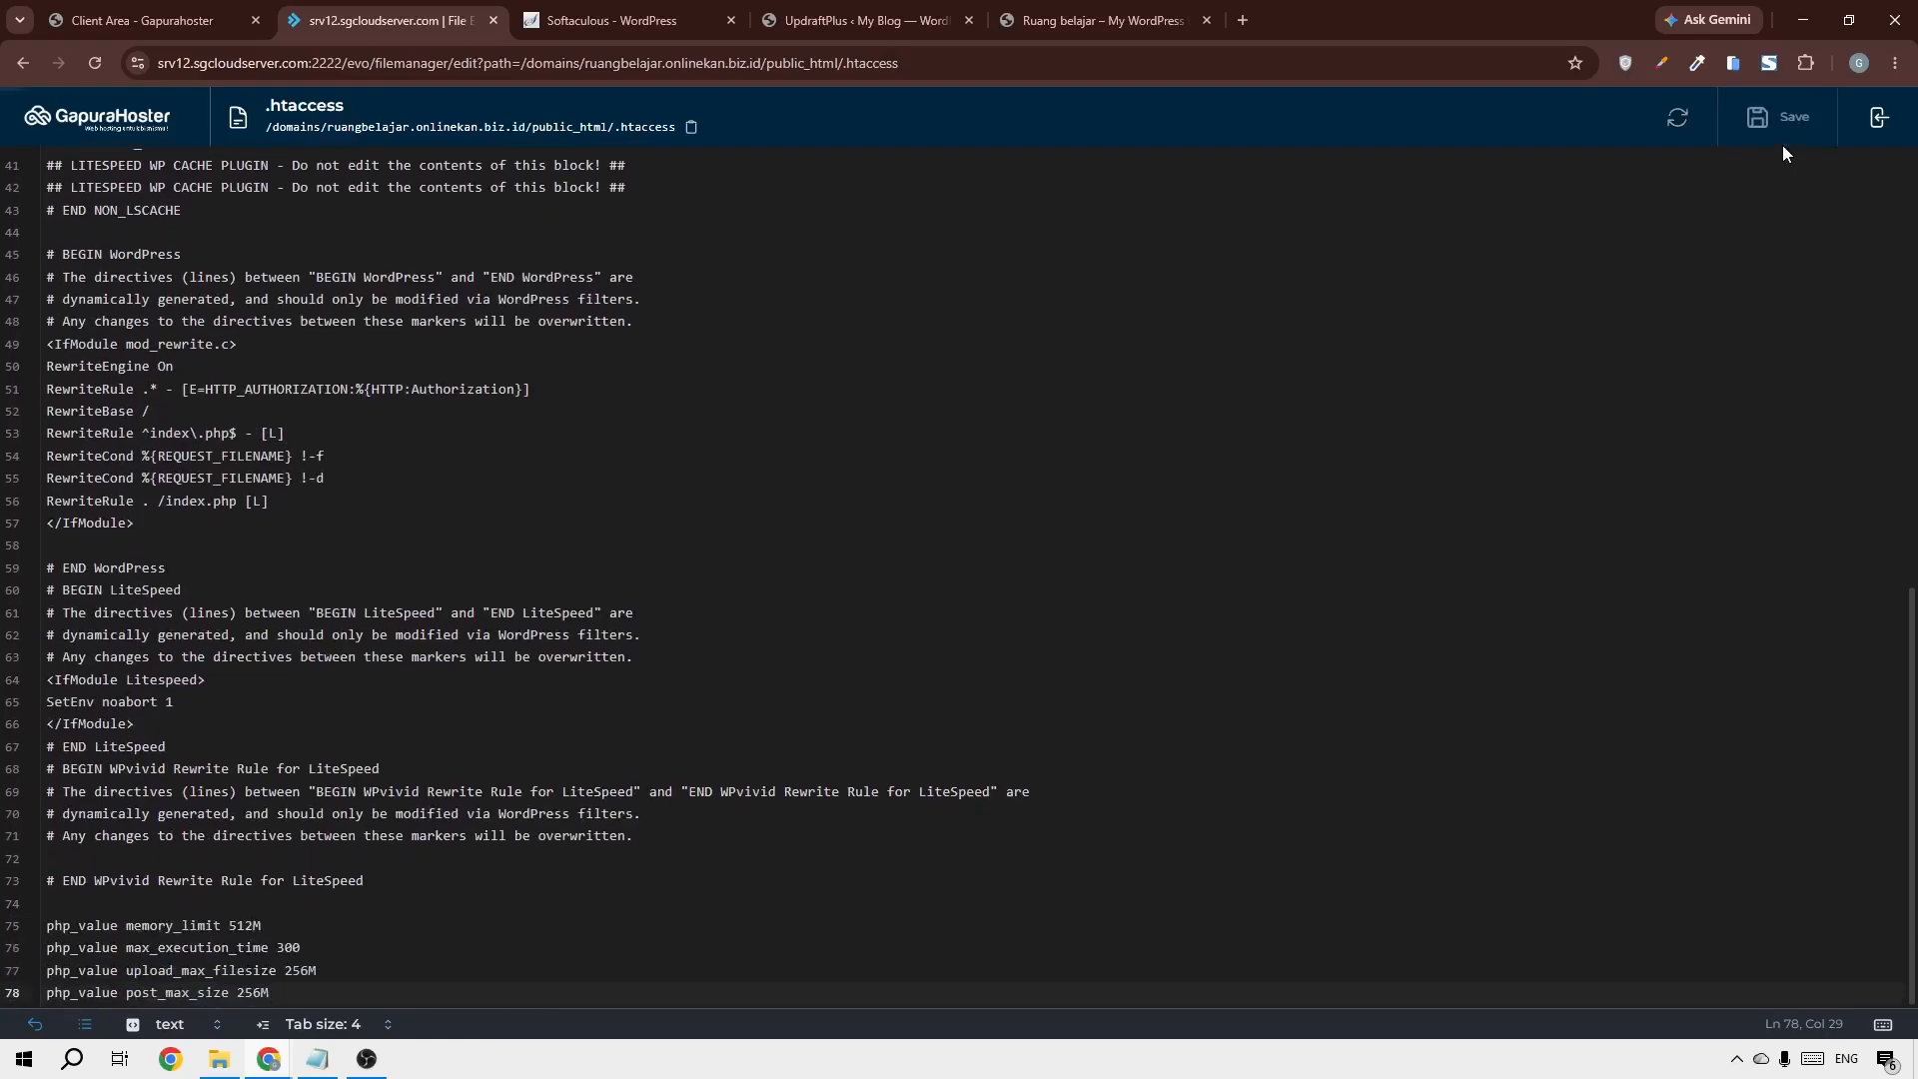
click(1059, 20)
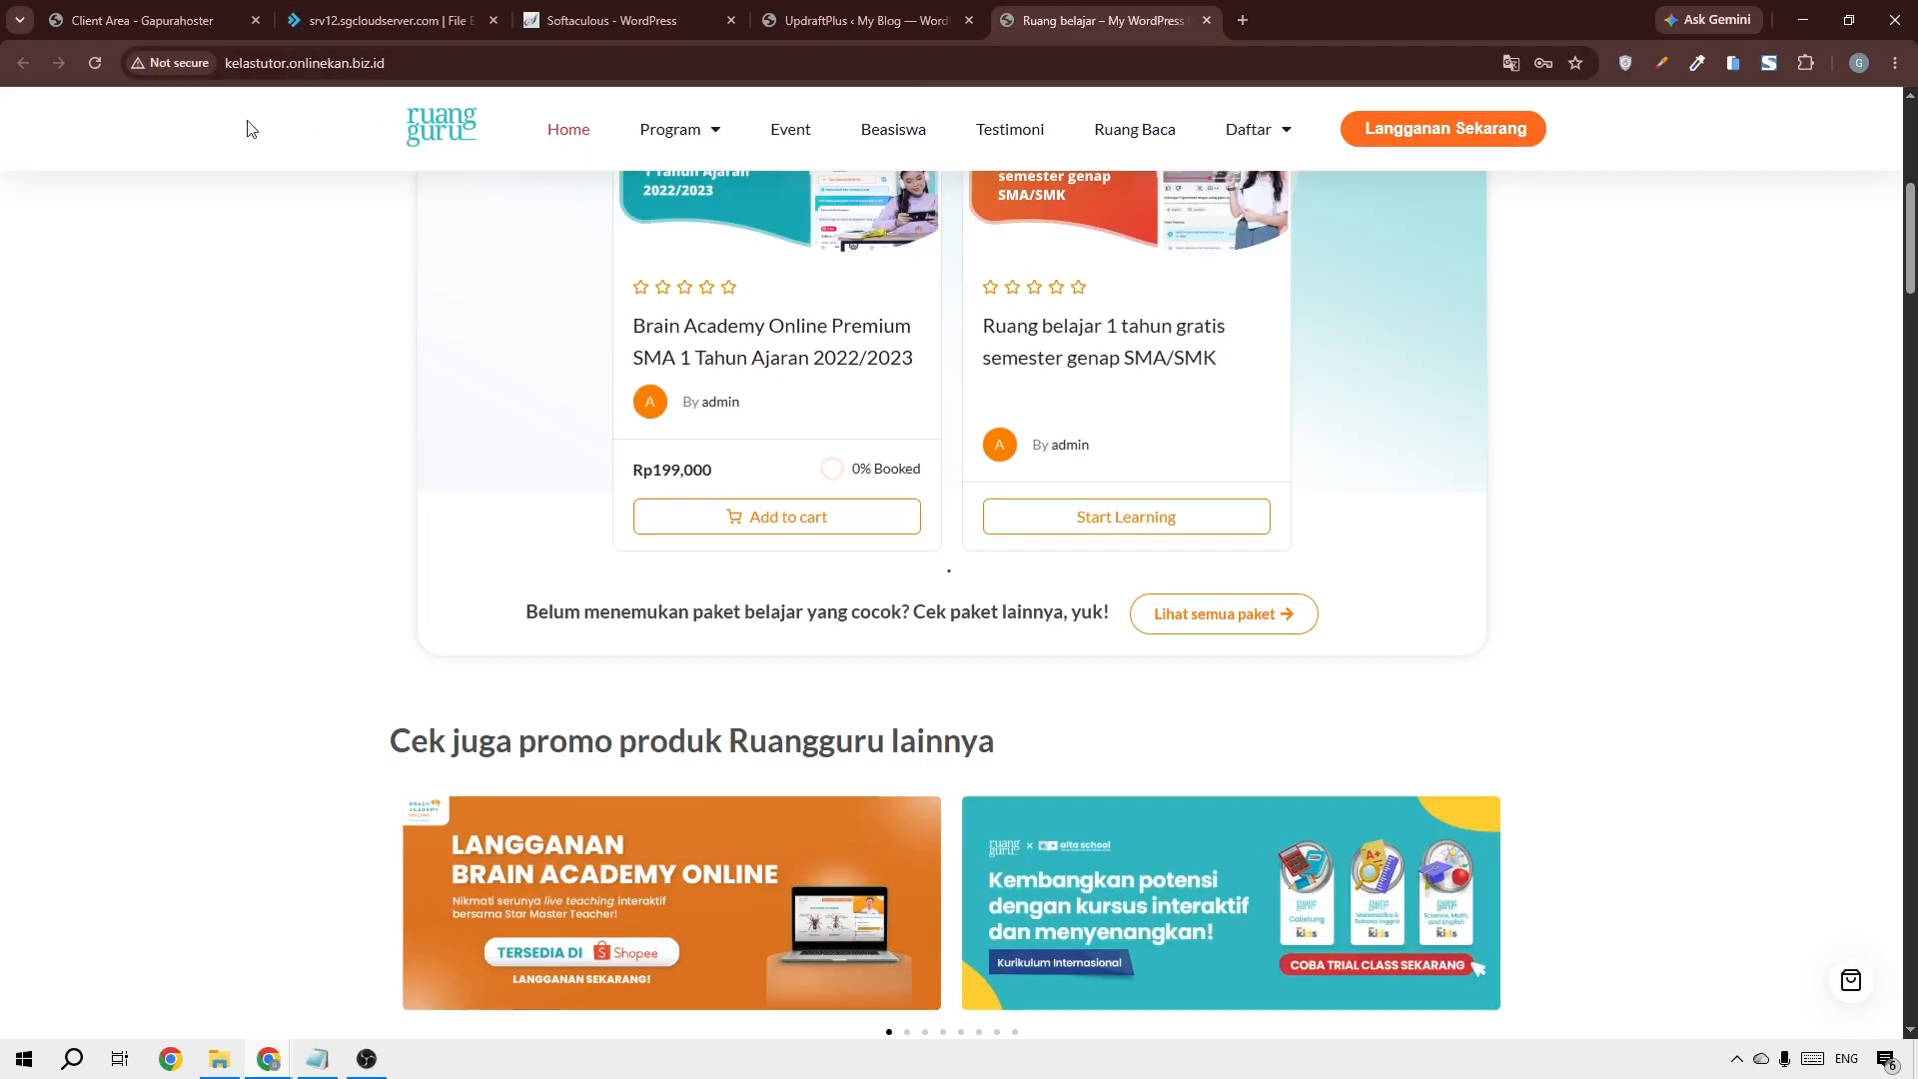
Reload the kelastutor site, load its /wp-admin login, and autofill the saved administrator credentials
click(96, 62)
click(794, 61)
click(794, 62)
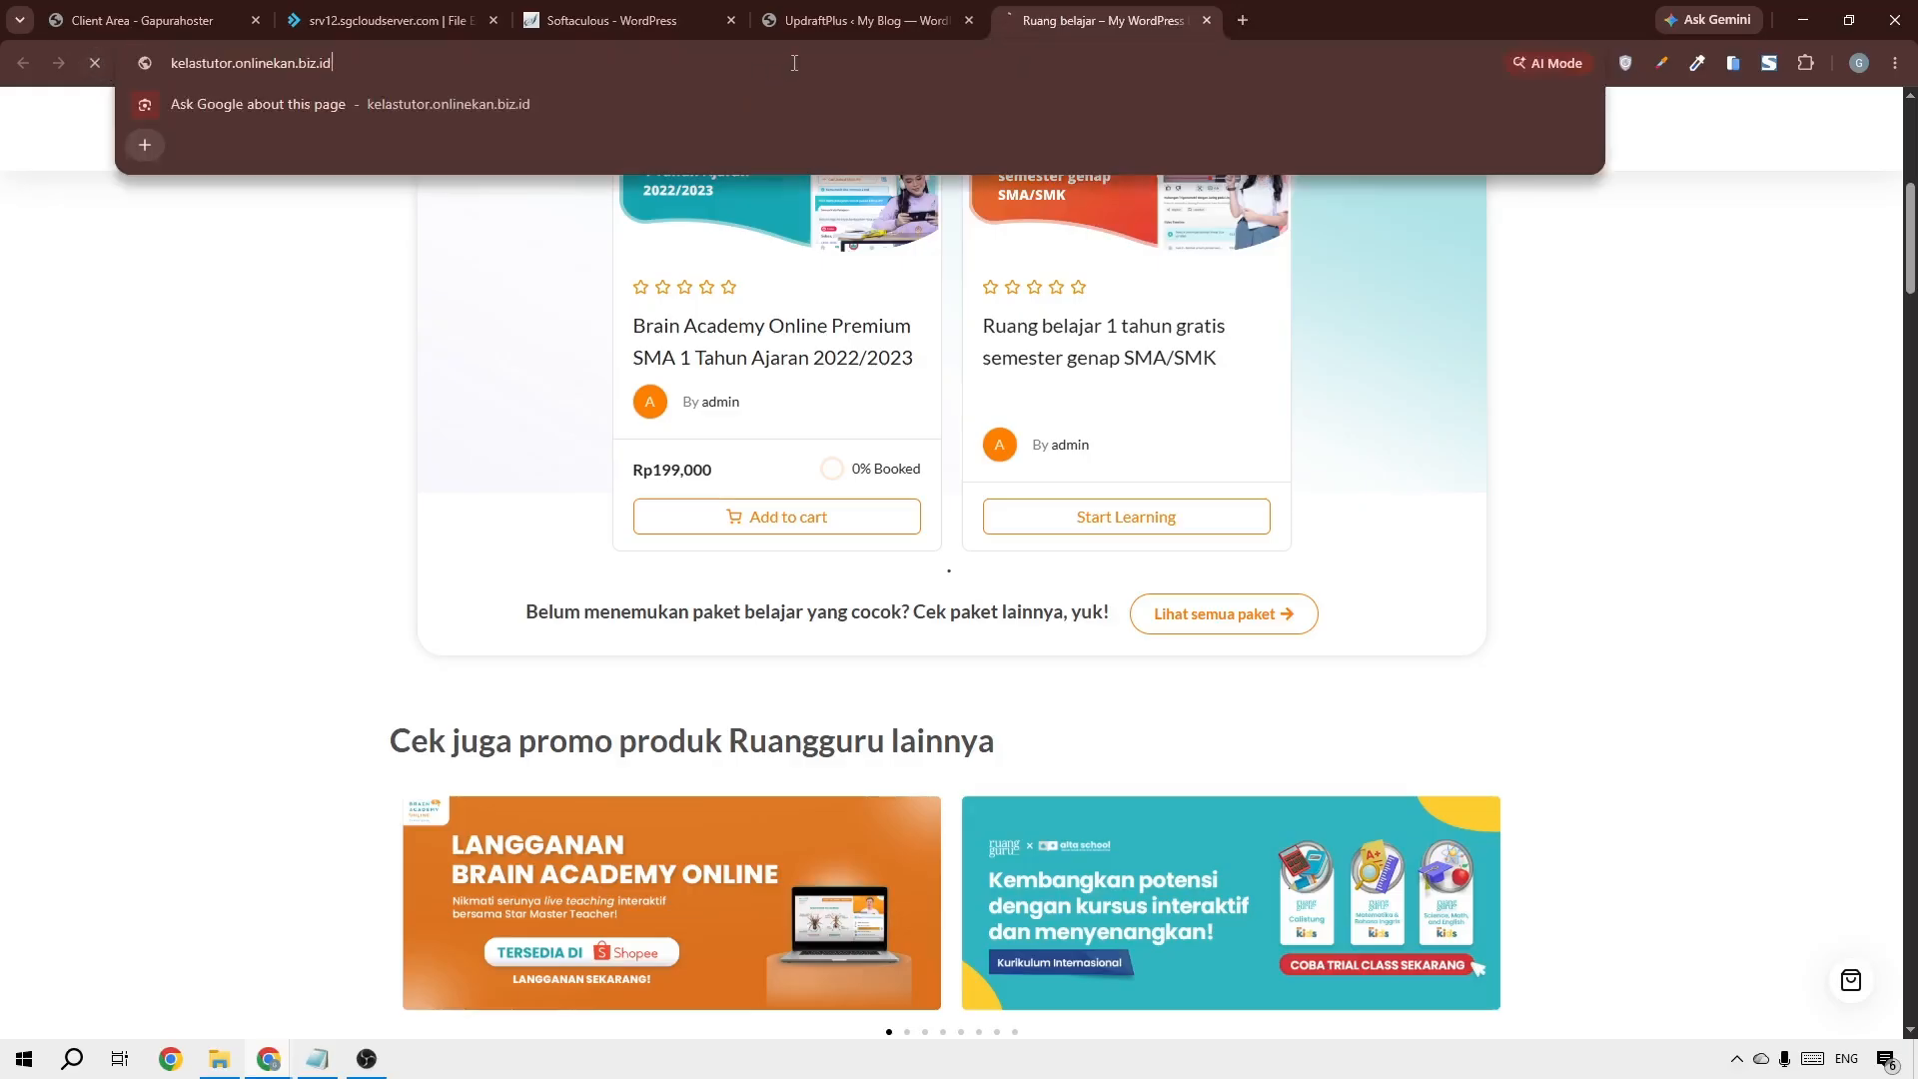
text(/)
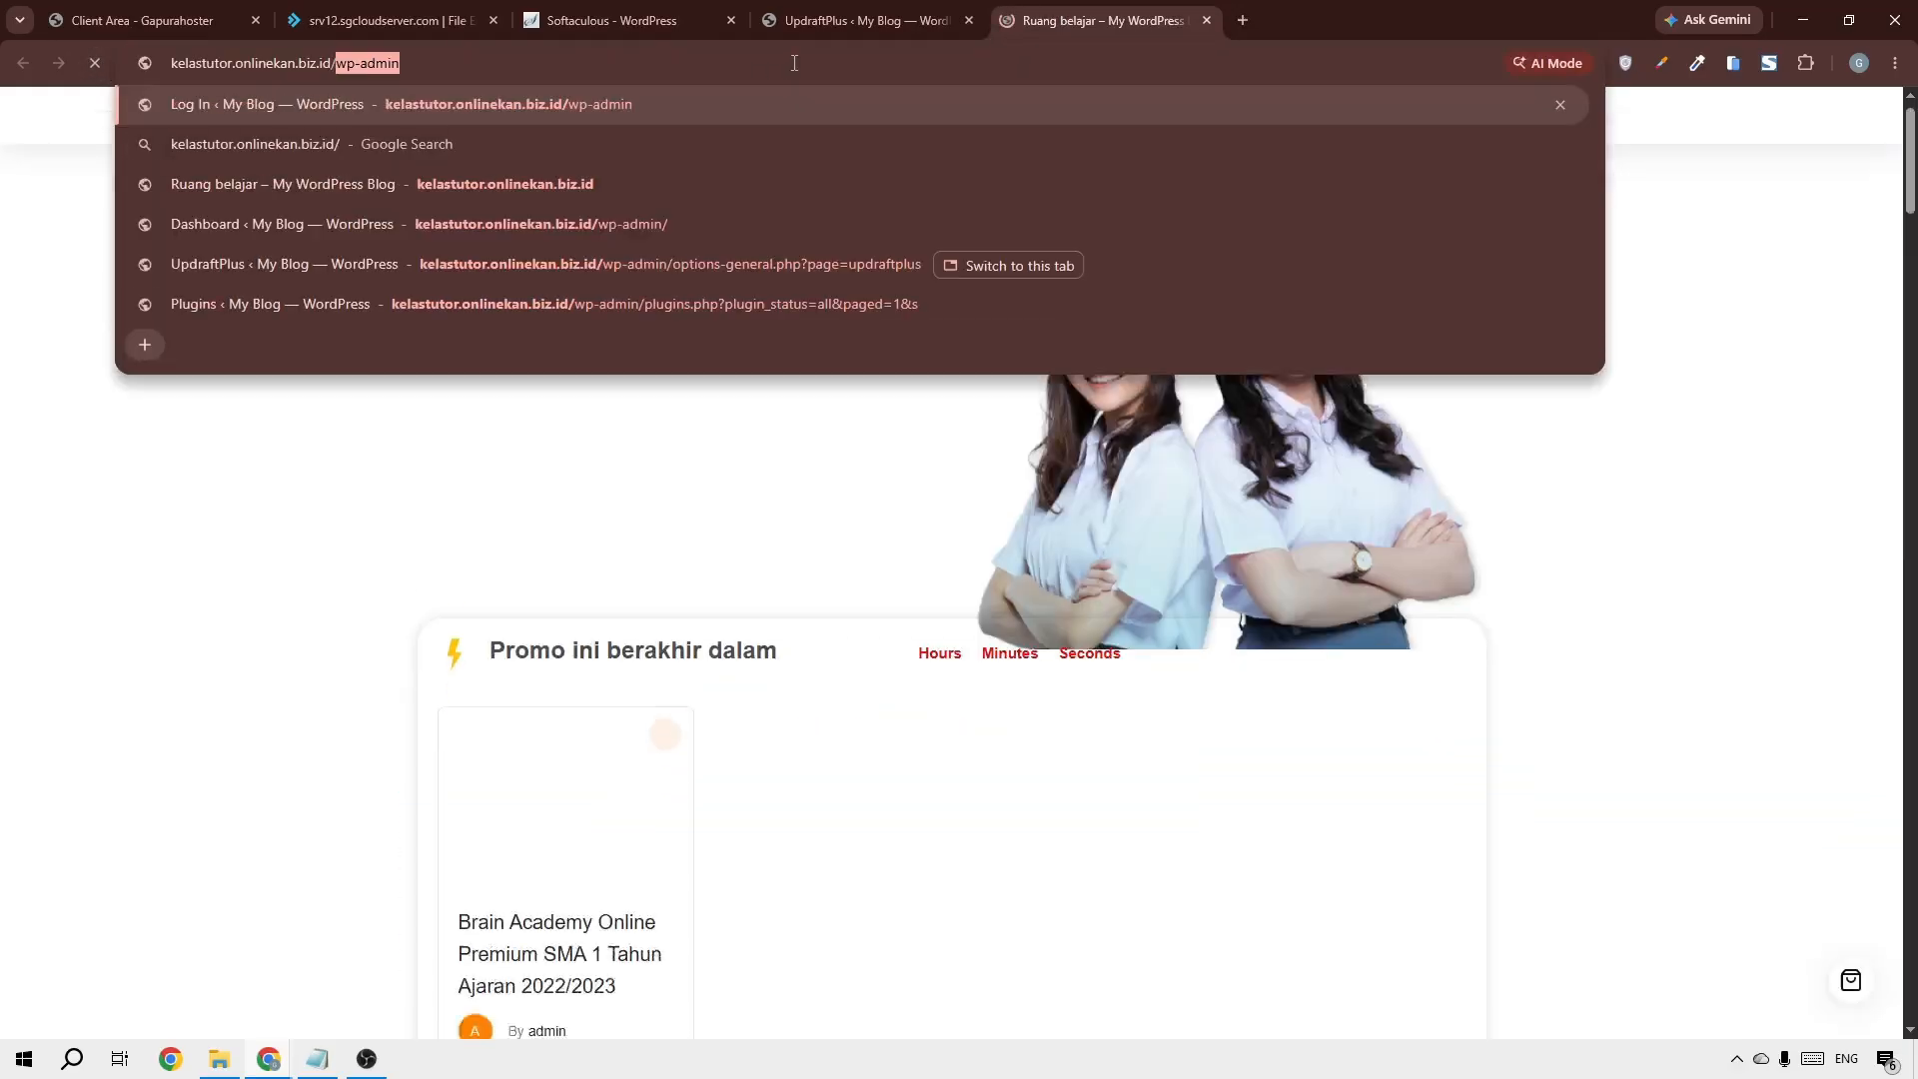
key(Return)
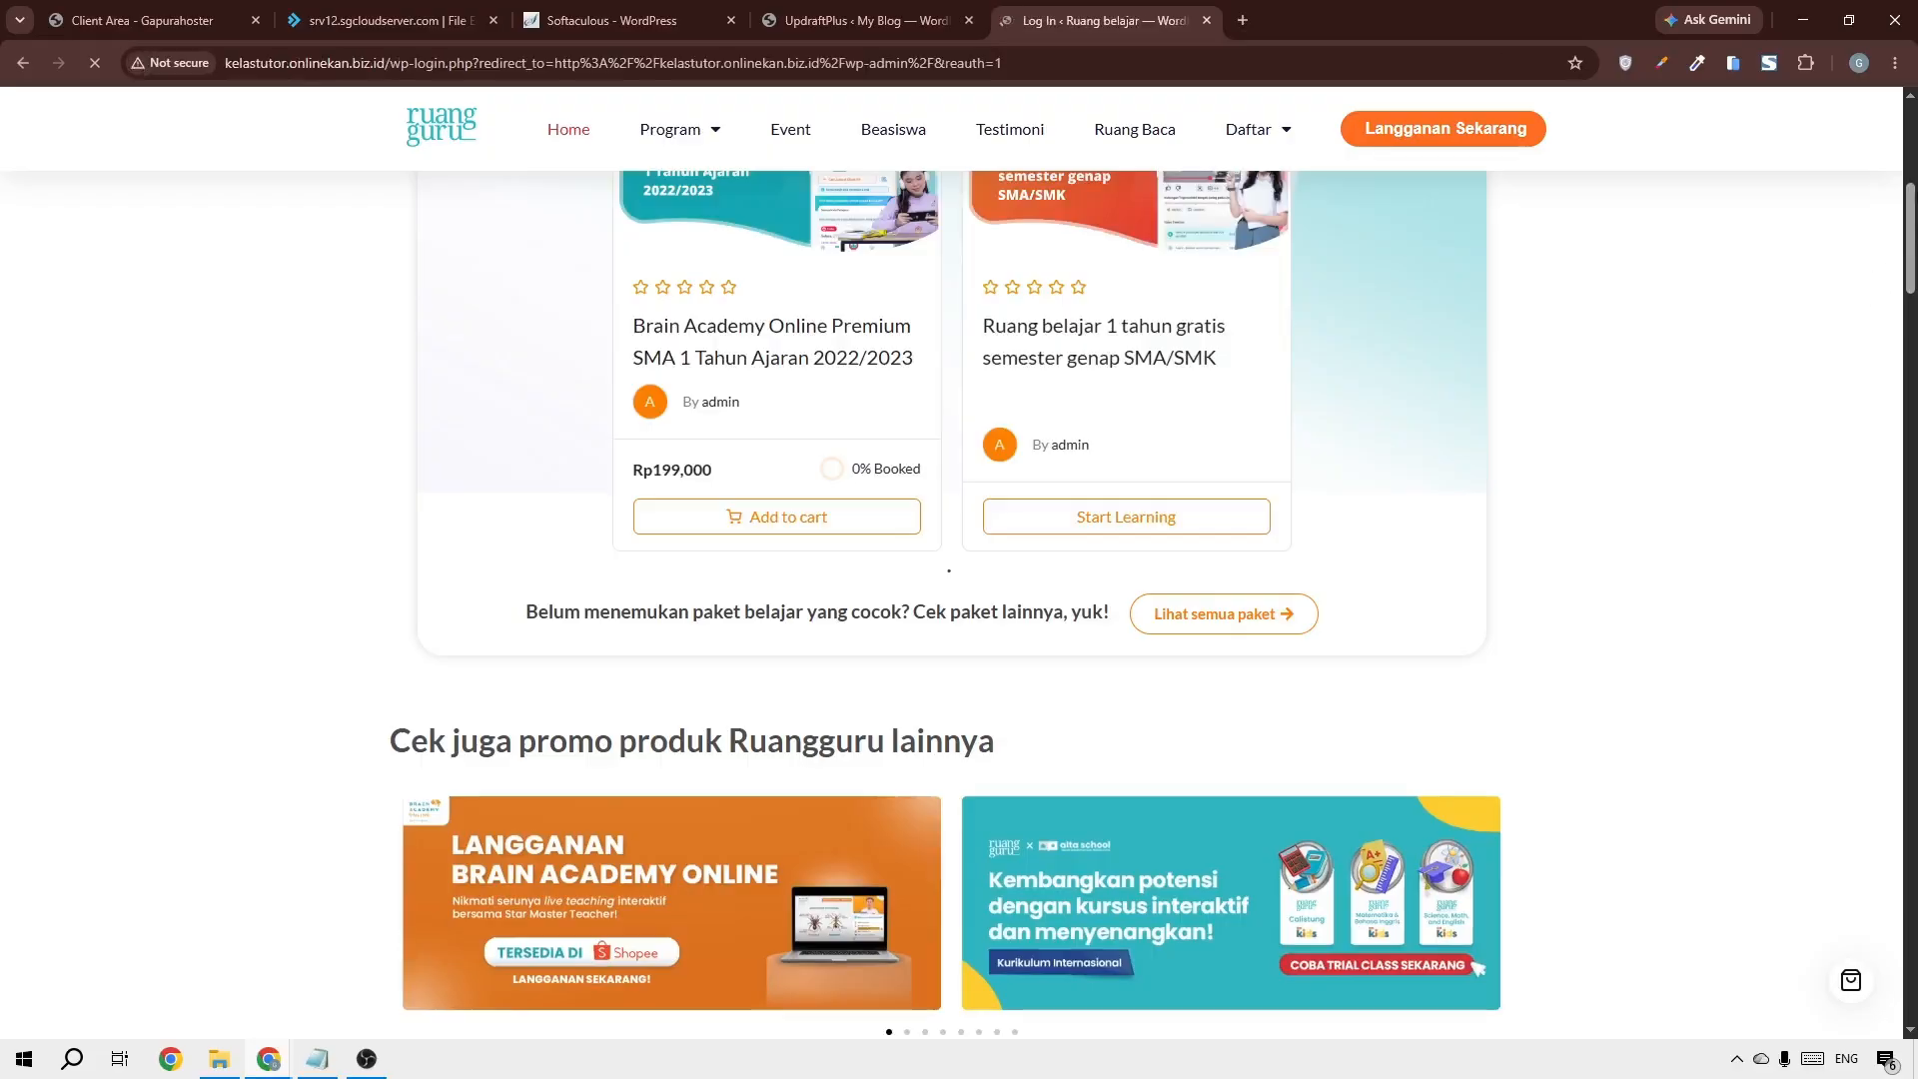
text(adminonlinekan)
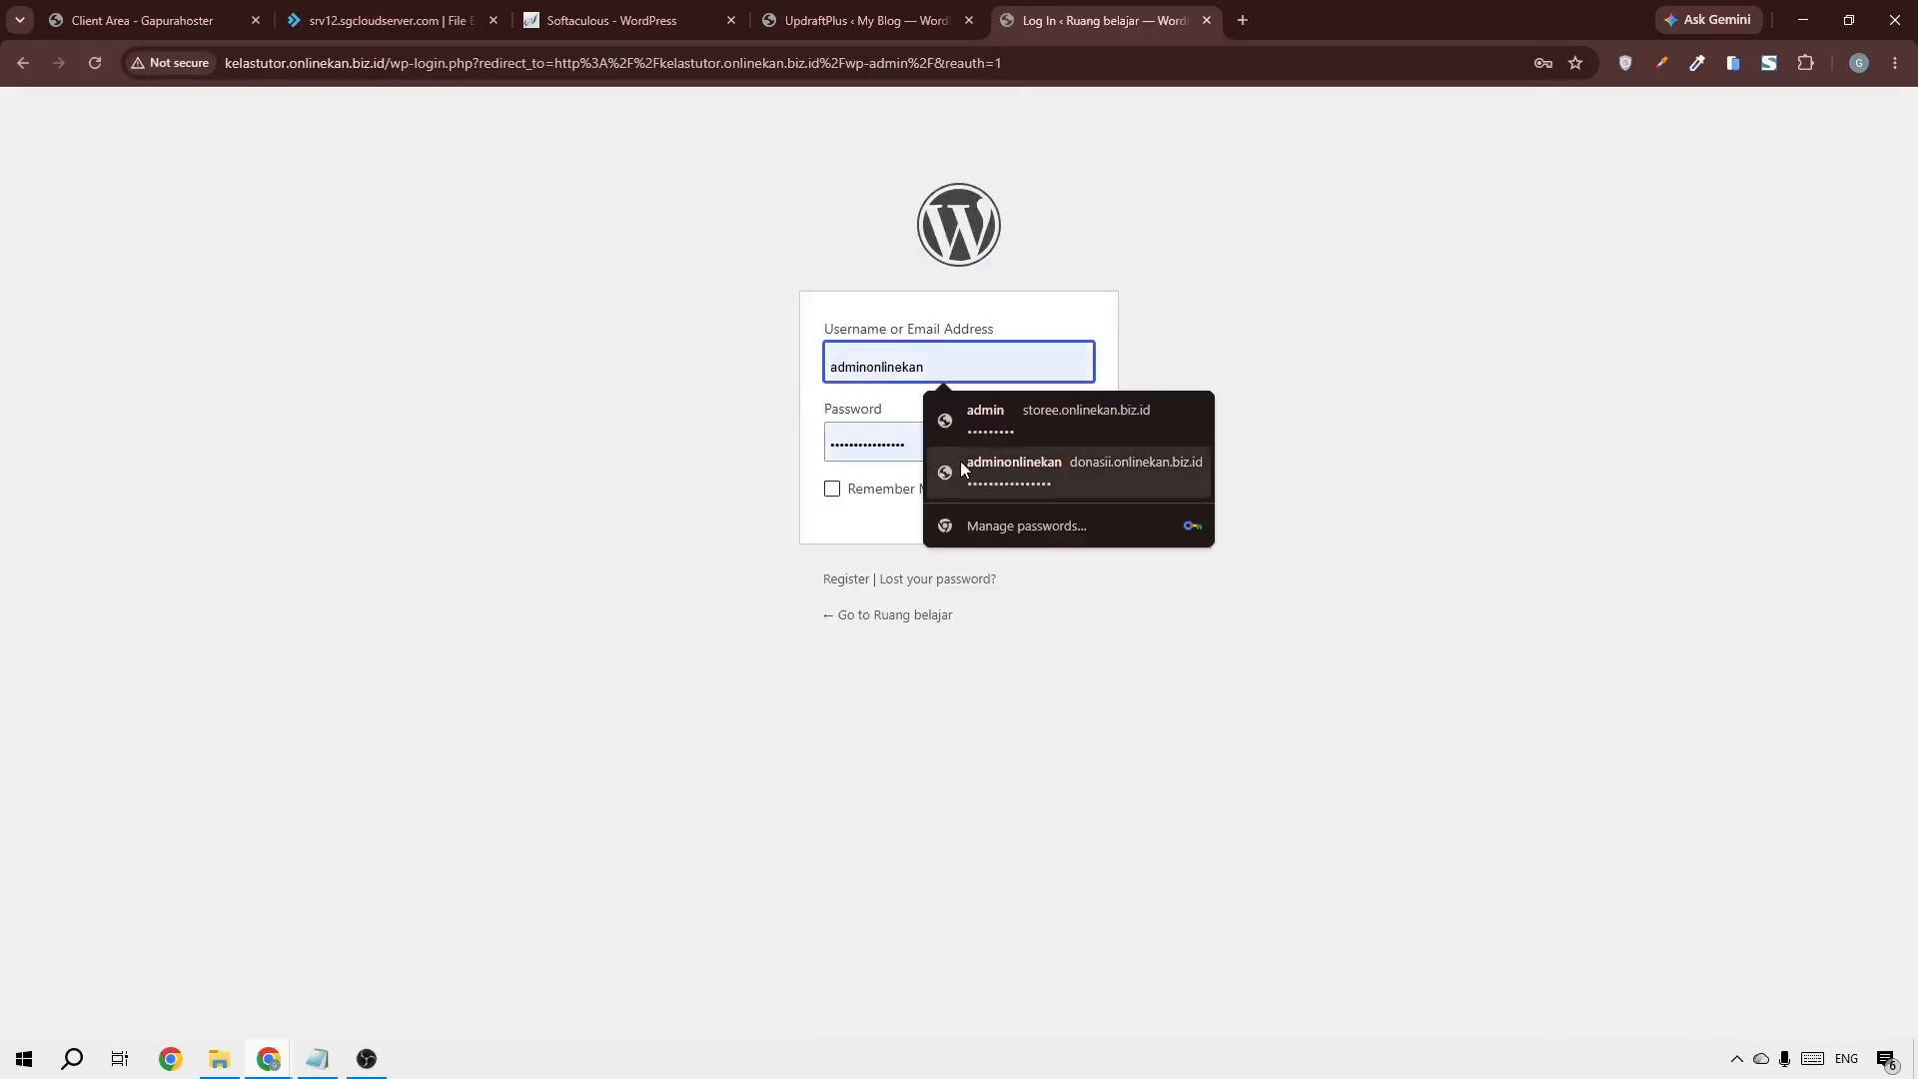
click(963, 467)
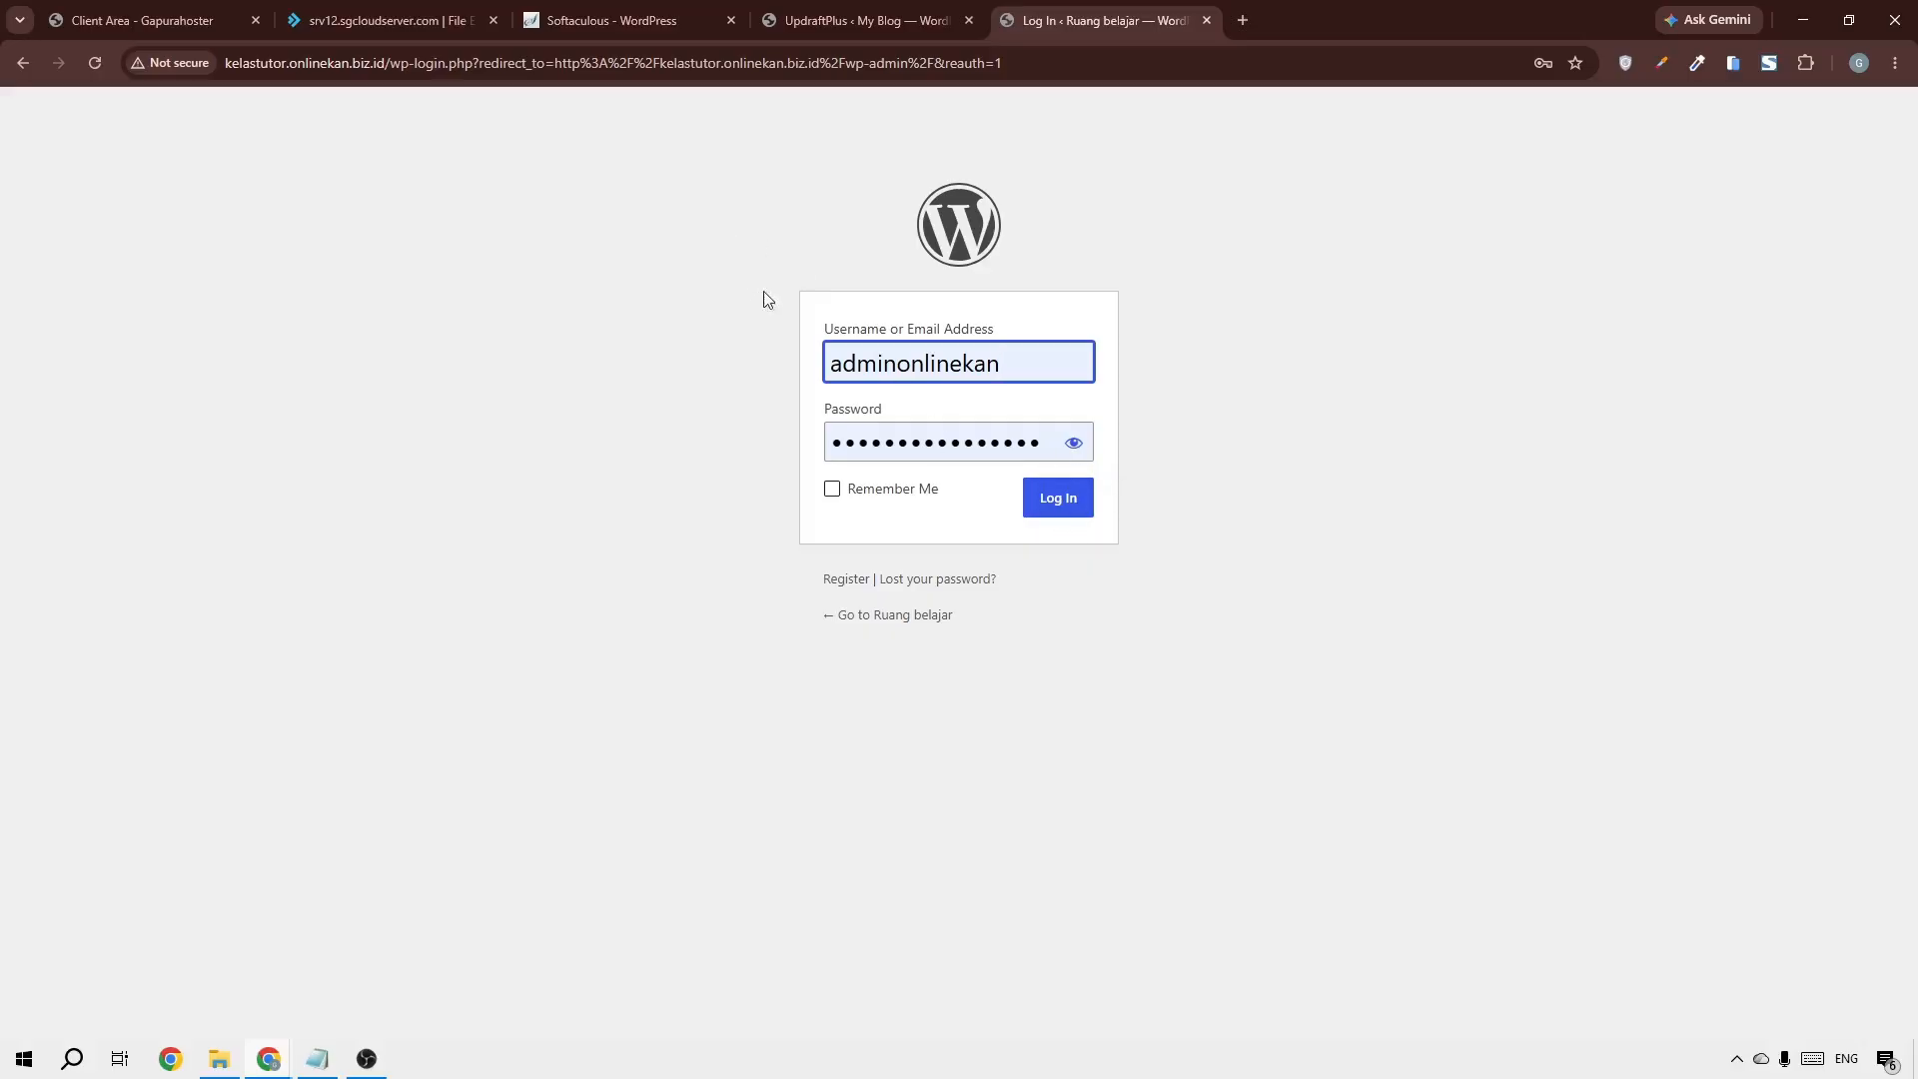
Leave the .htaccess editor for the GapuraHoster dashboard and reopen the File Manager
click(369, 18)
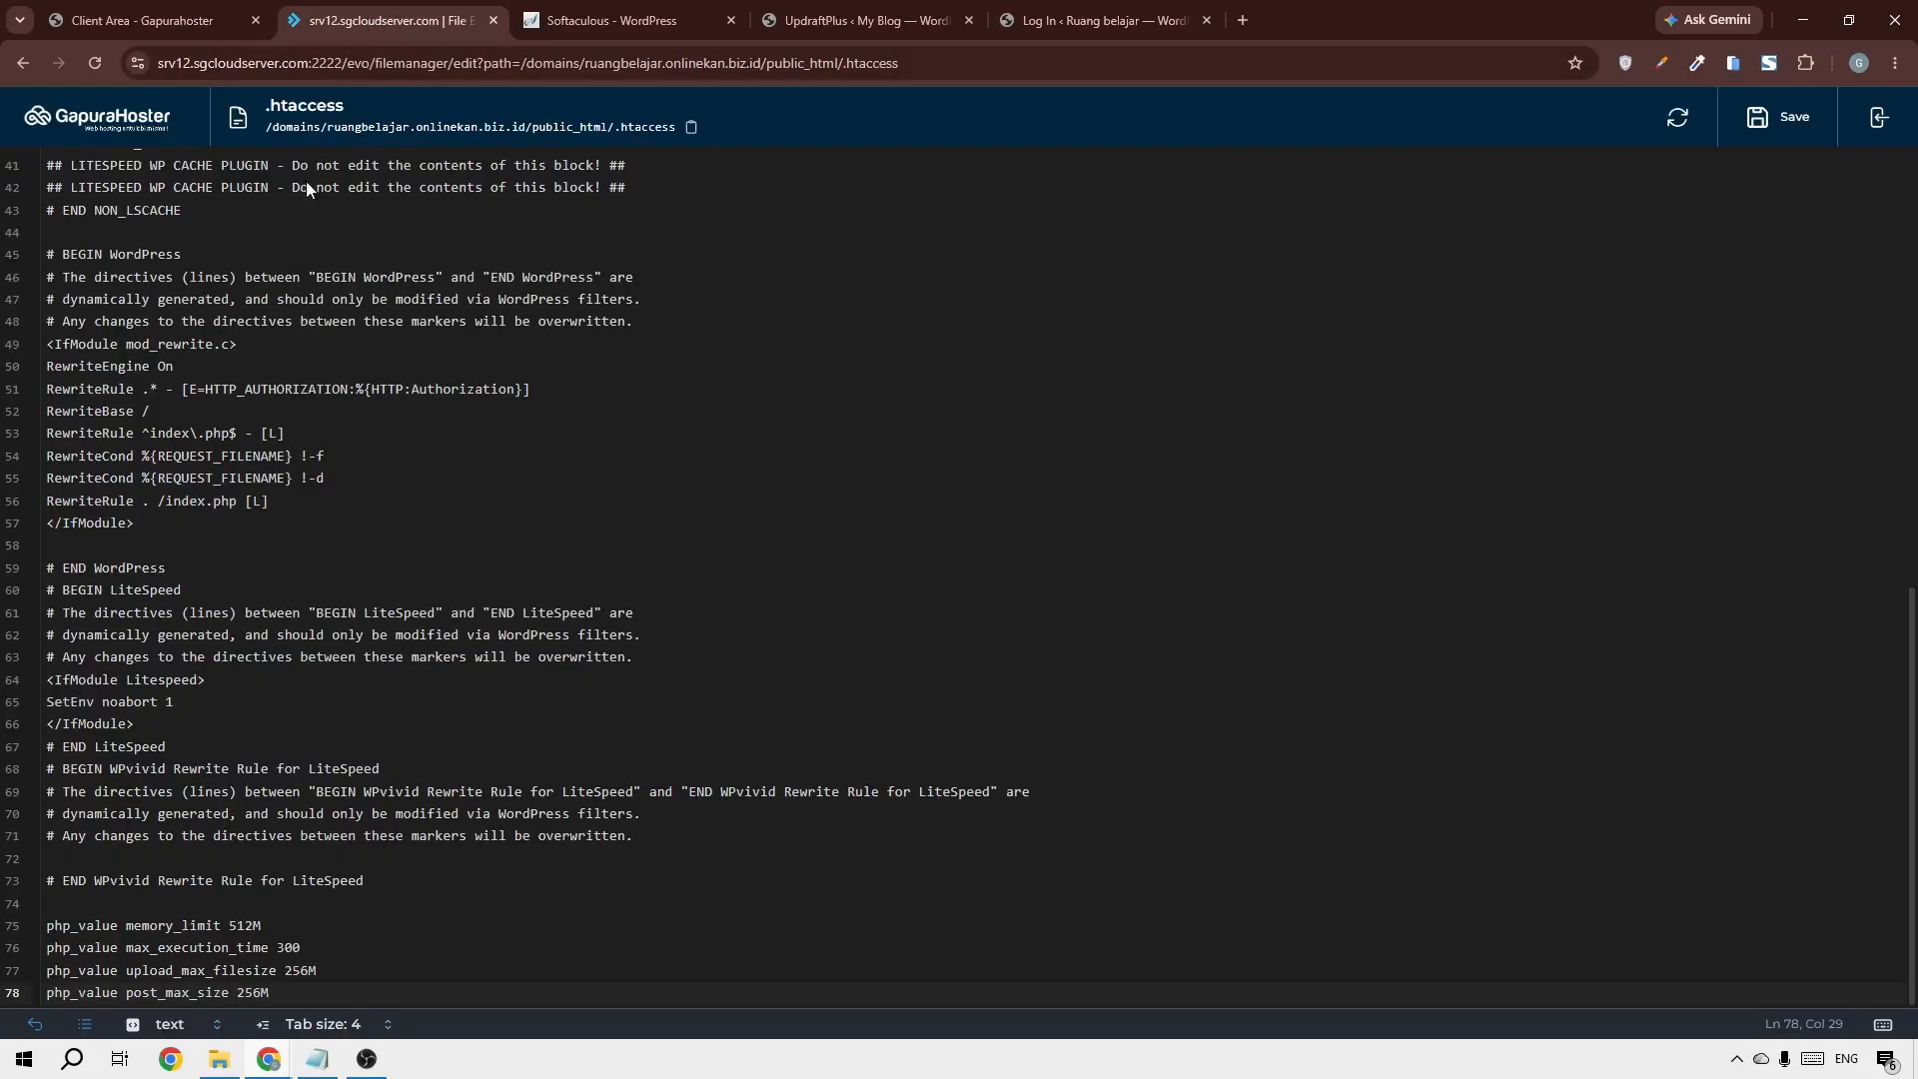
click(38, 116)
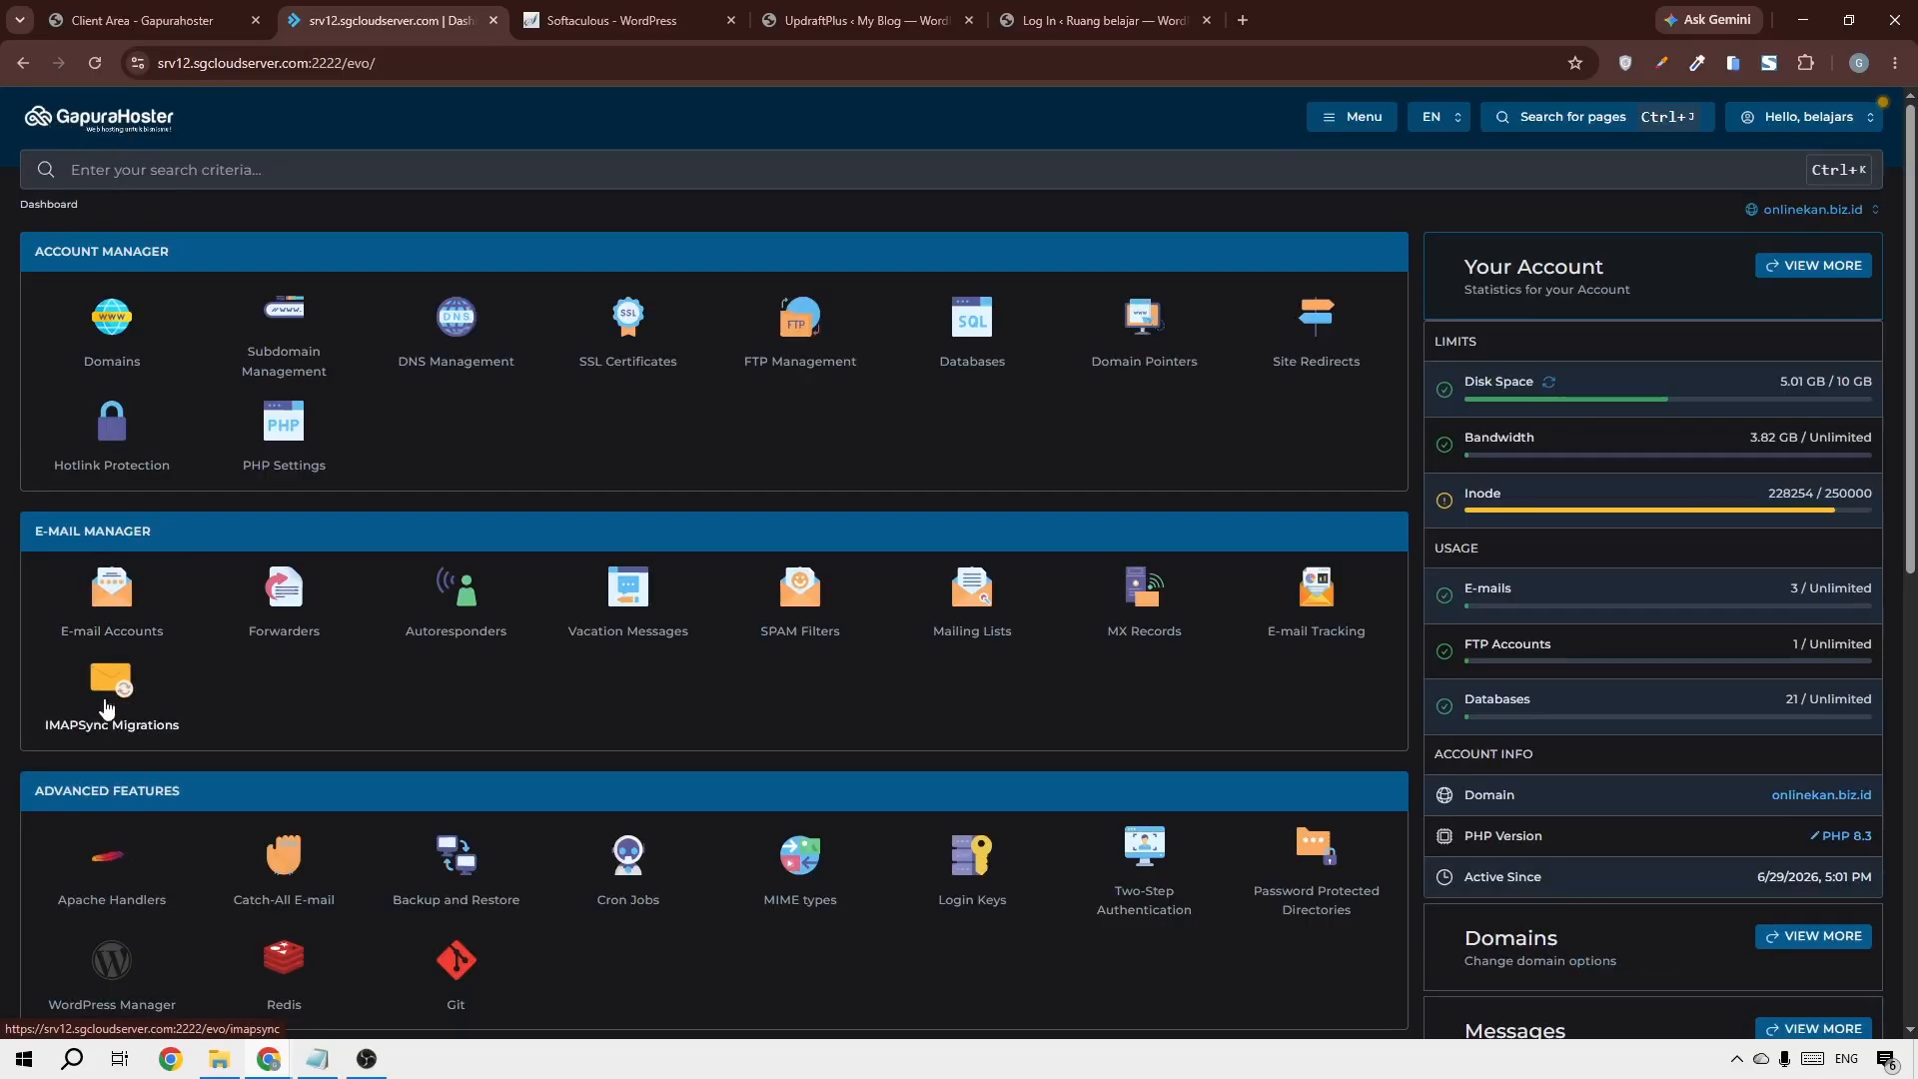
scroll(205, 737, down, 4)
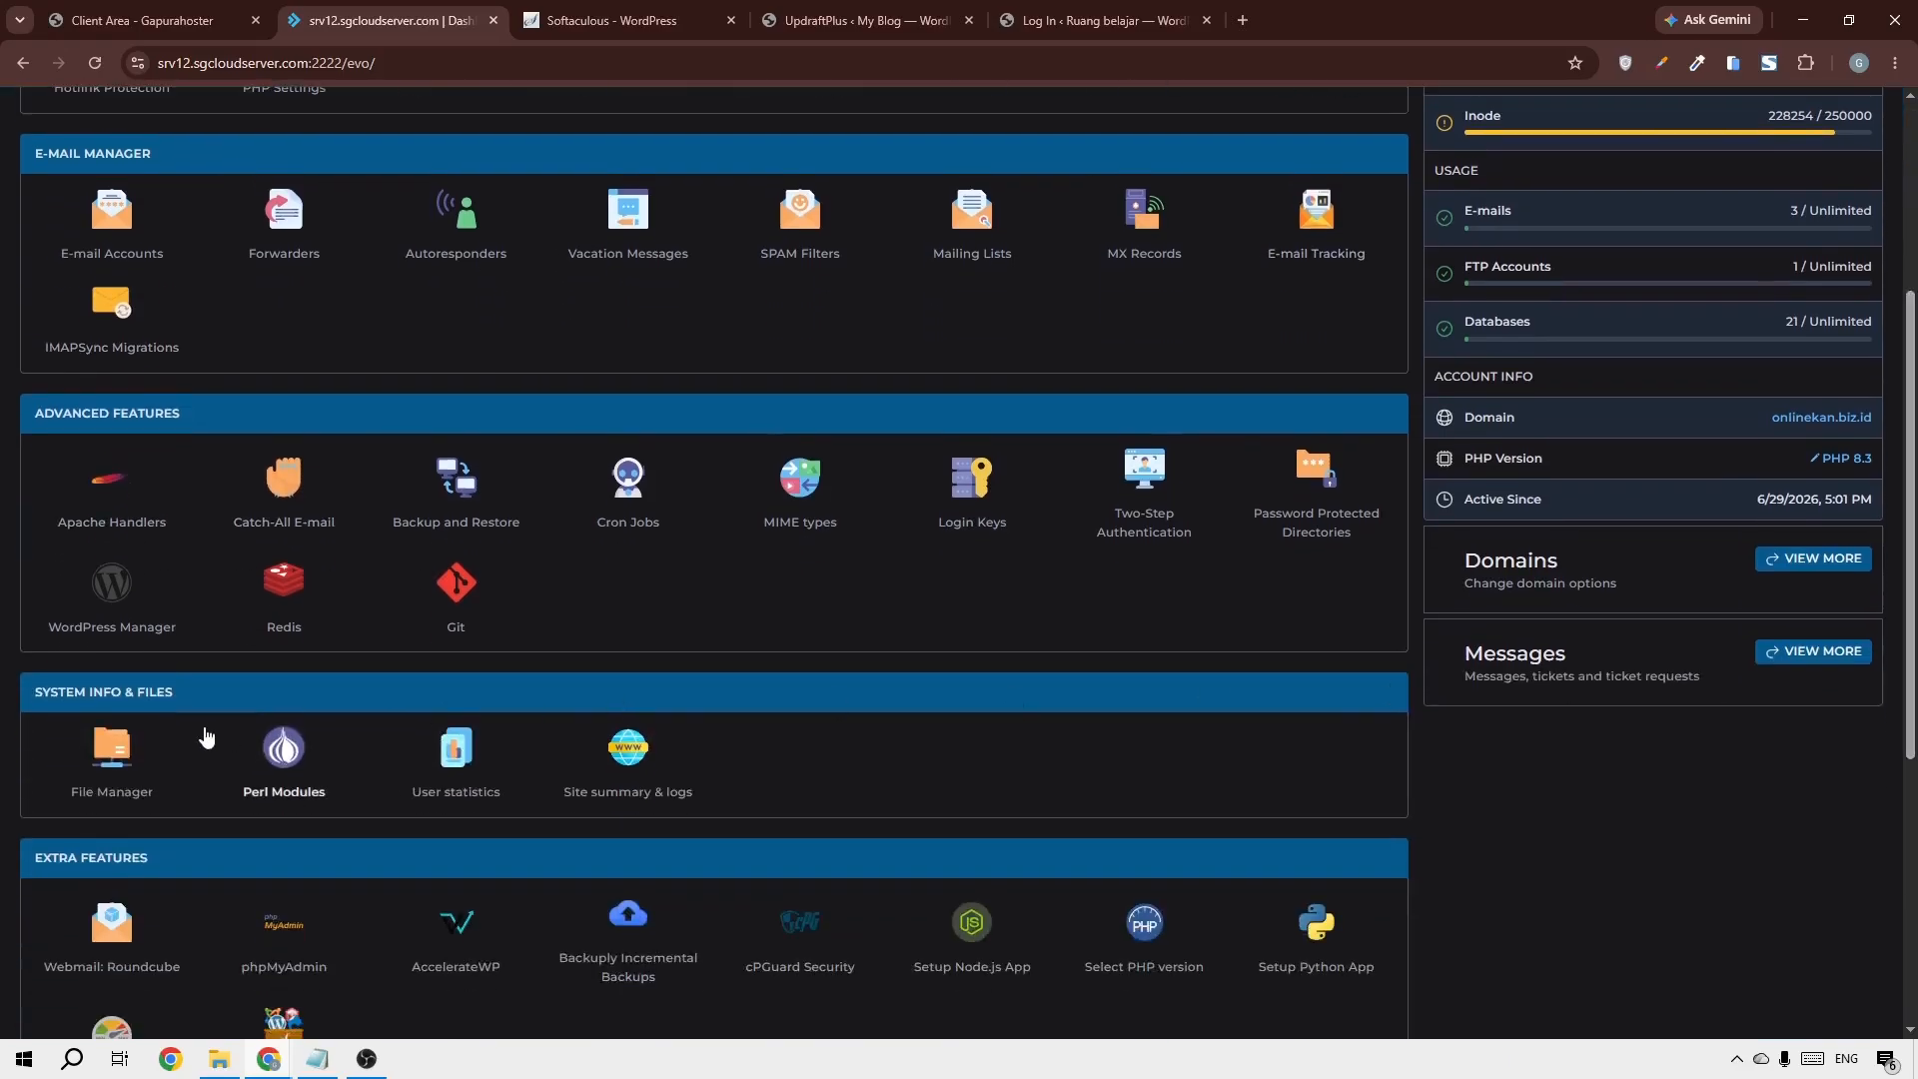
click(112, 752)
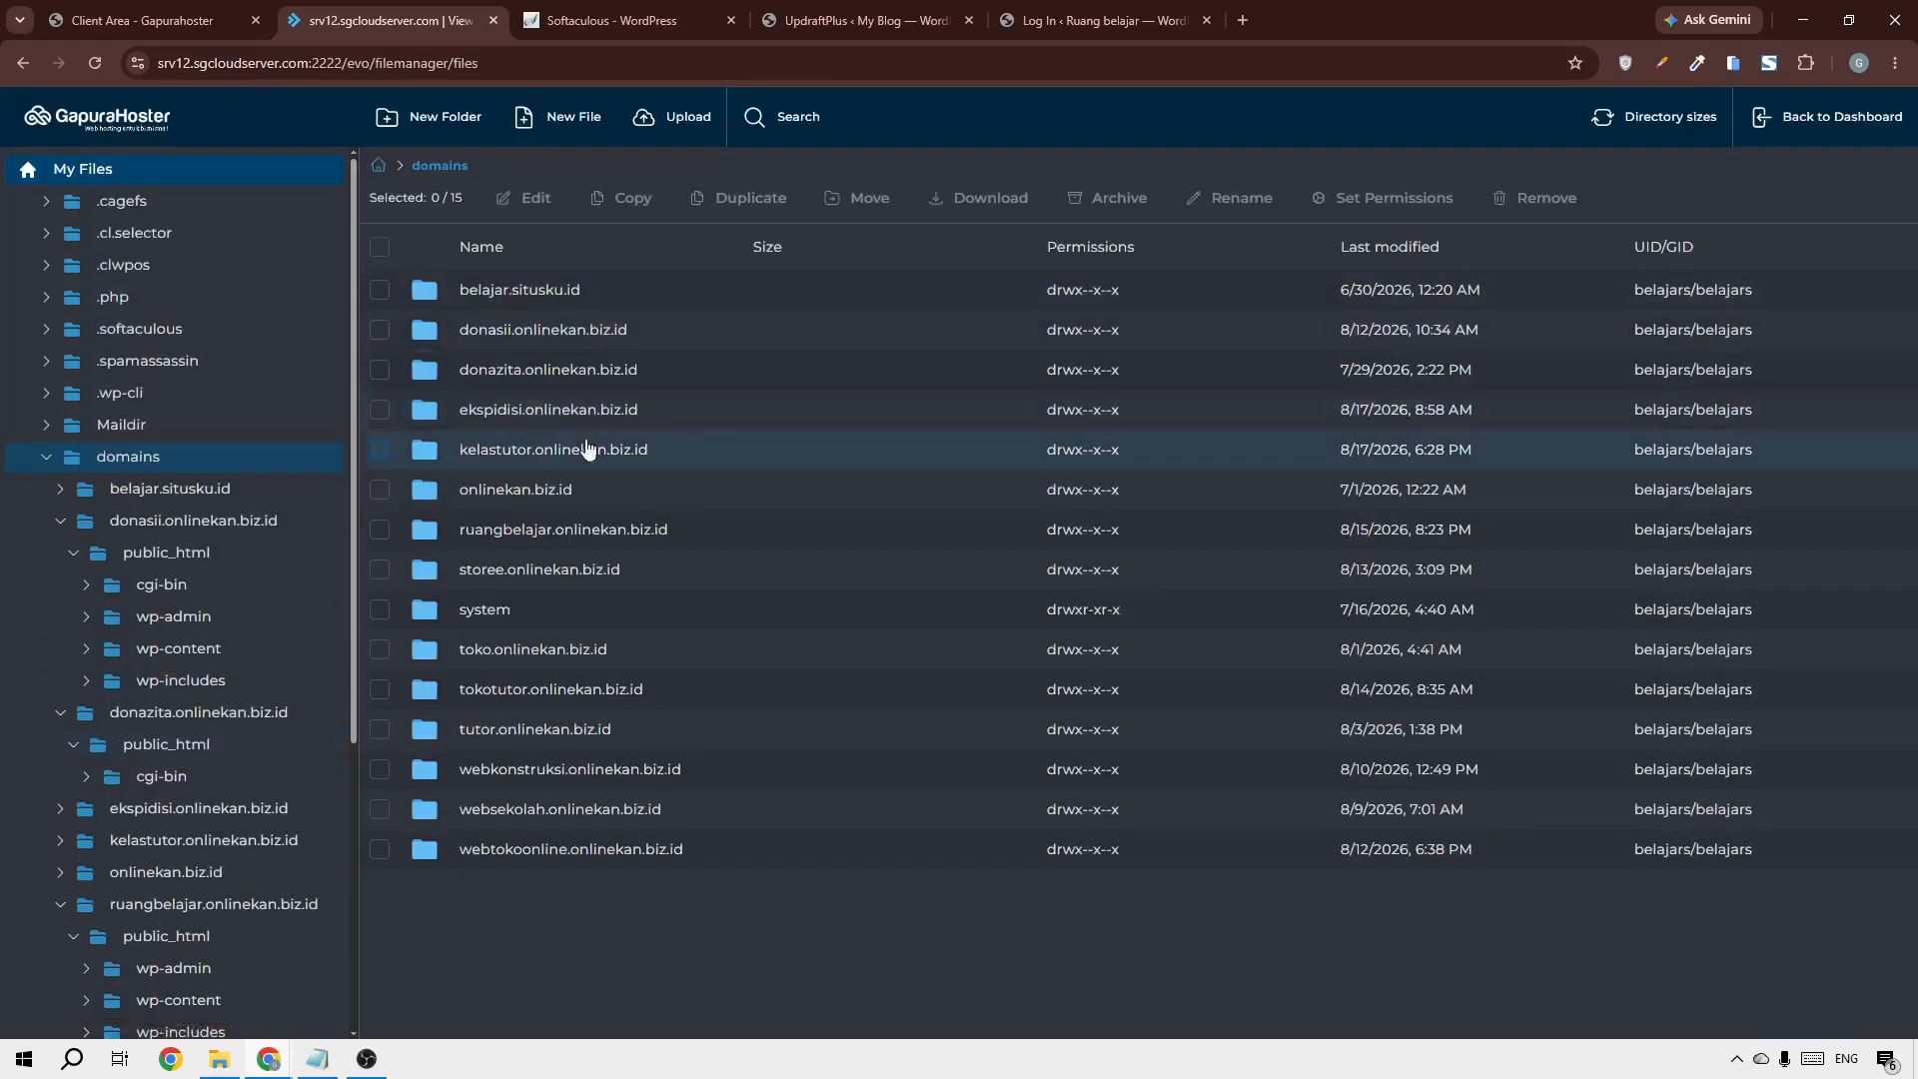
Open ruangbelajar's wp-config.php to check DB_NAME belajars_ruangbelajar, then return to the dashboard
double_click(606, 533)
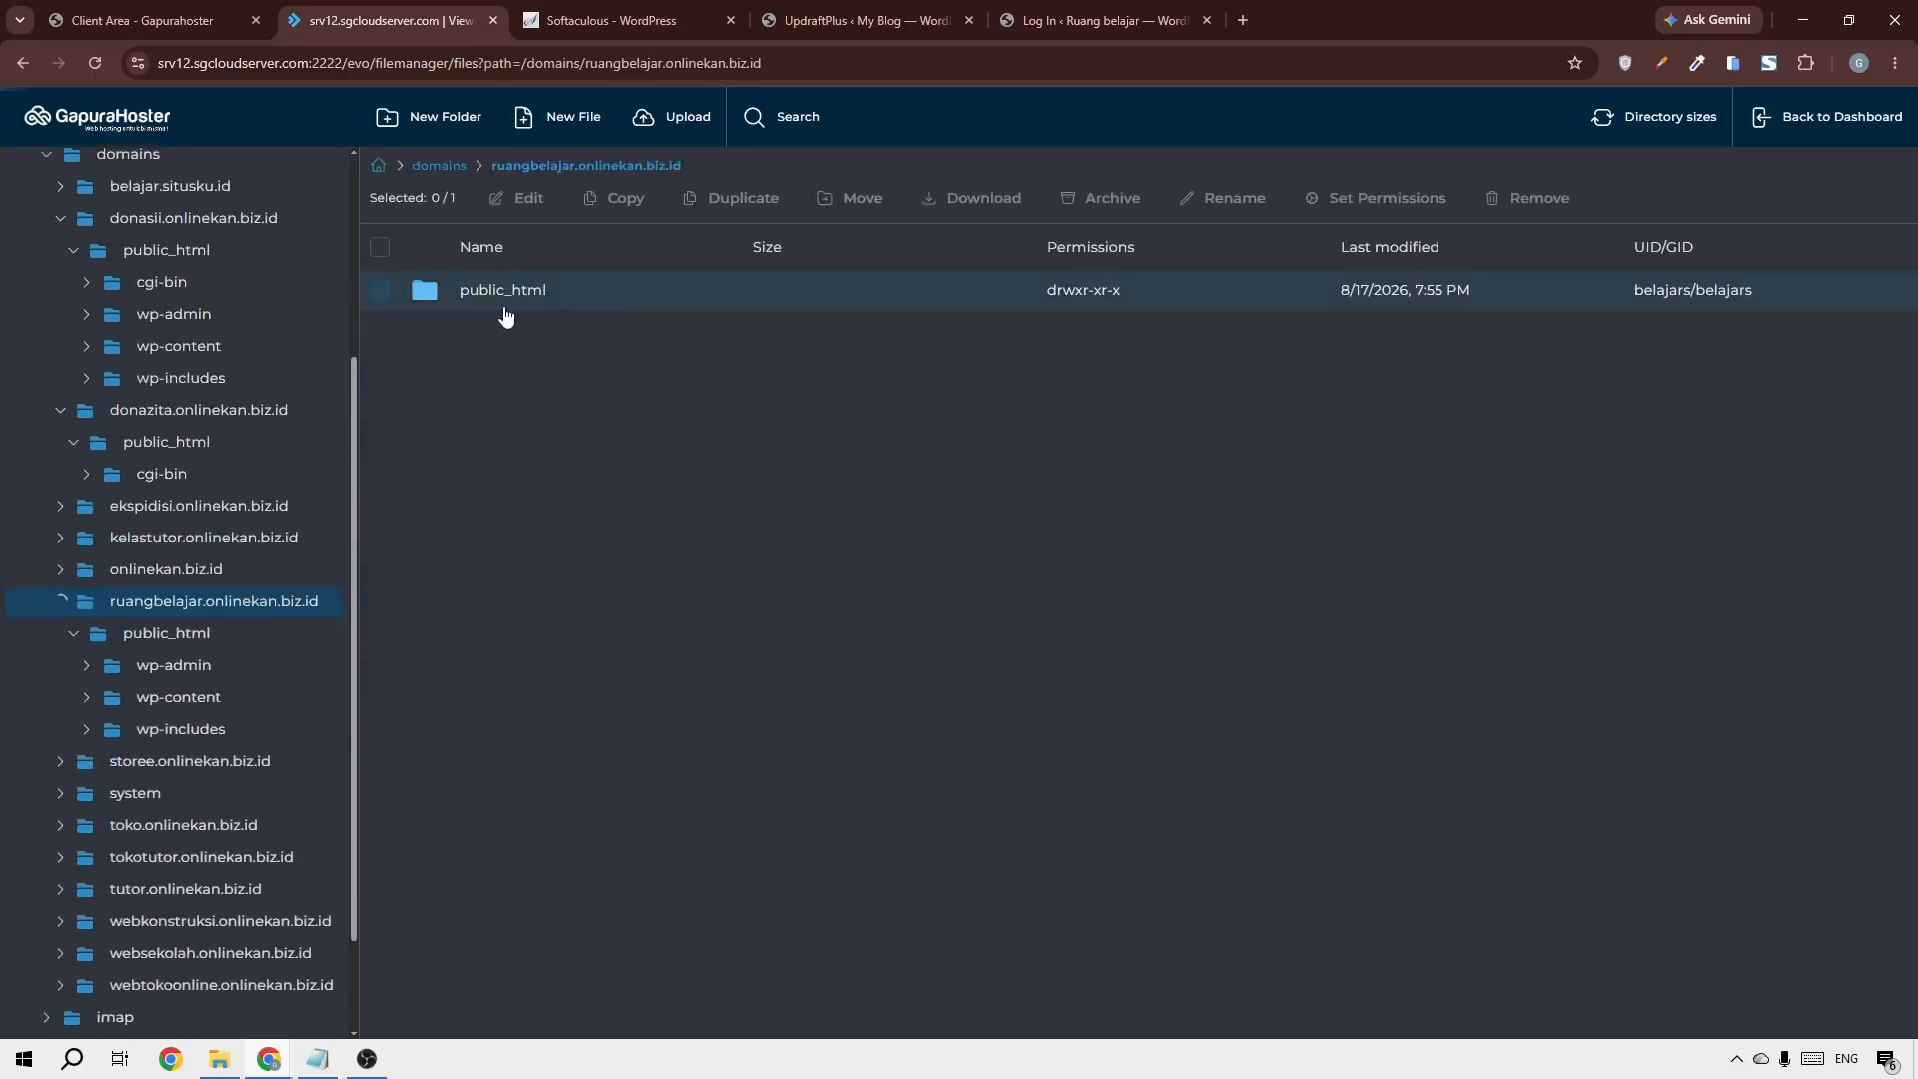
double_click(494, 300)
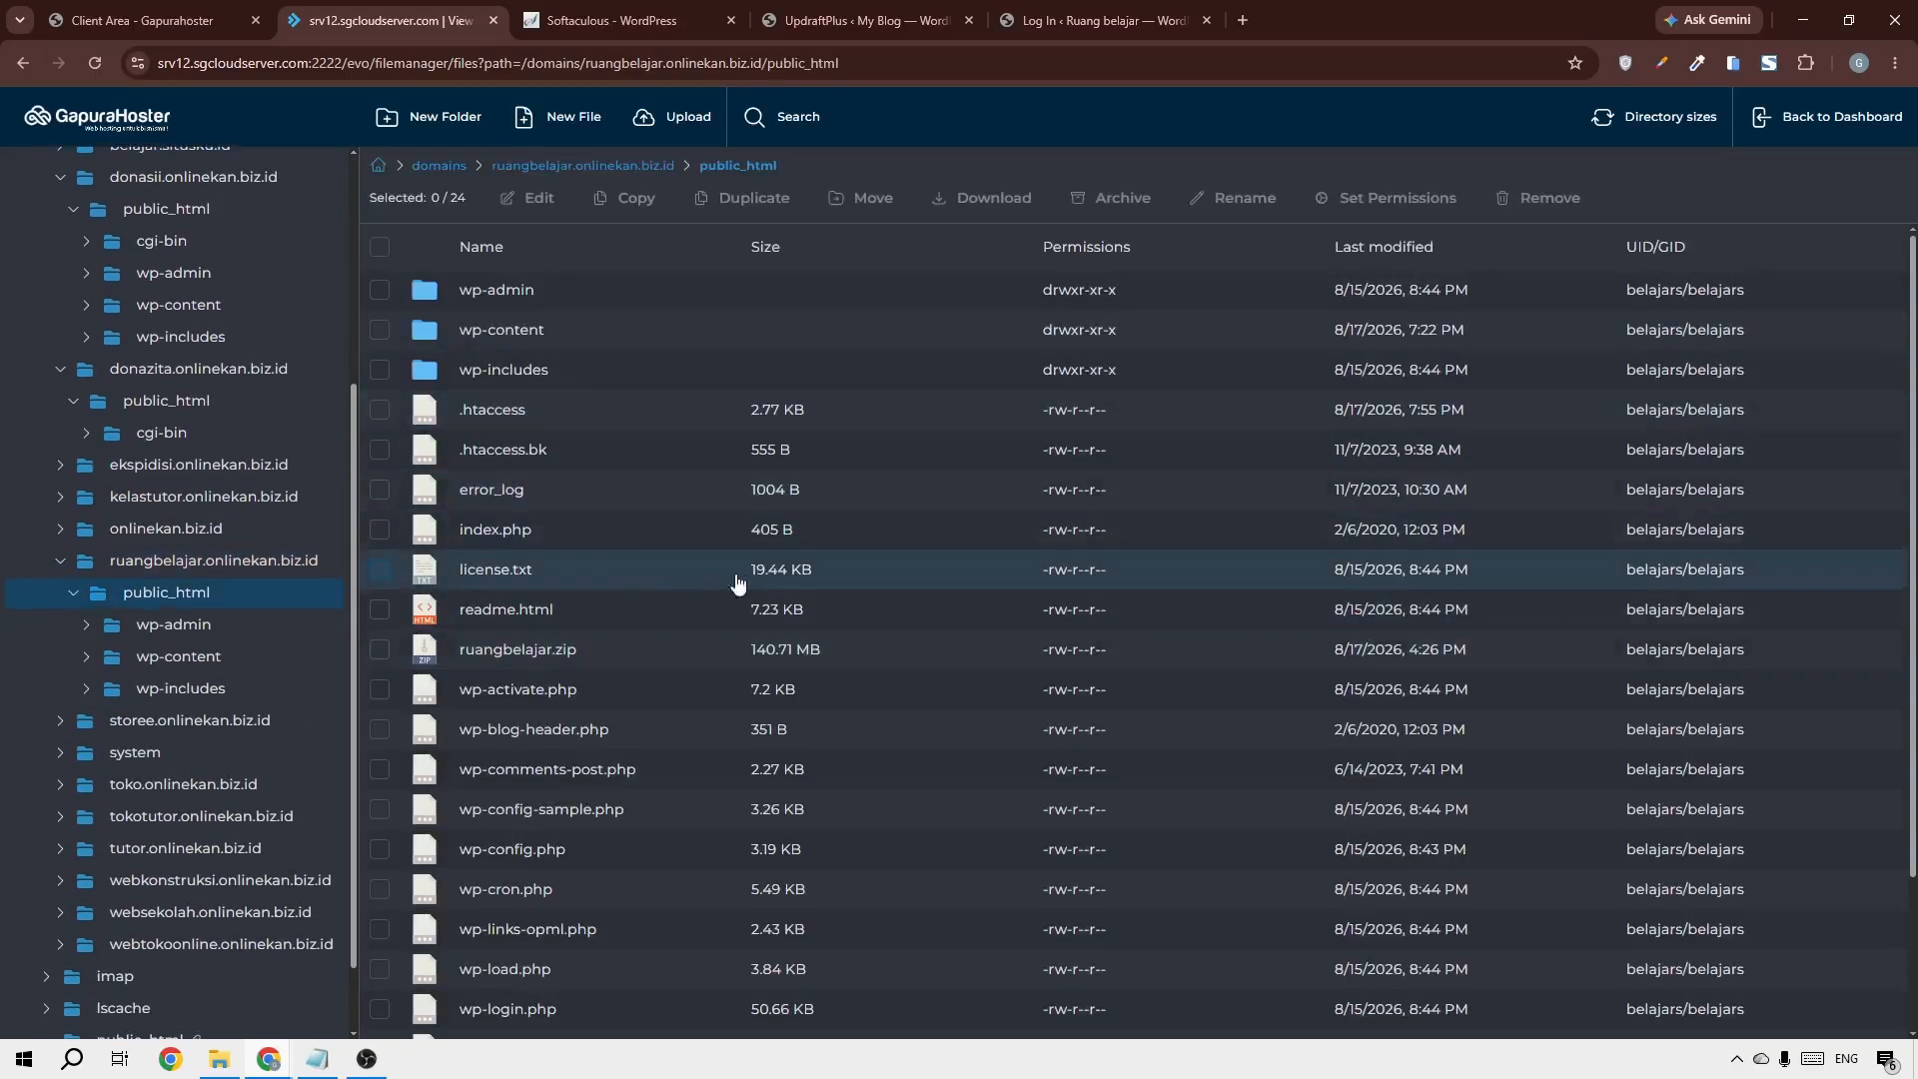
click(597, 857)
double_click(598, 857)
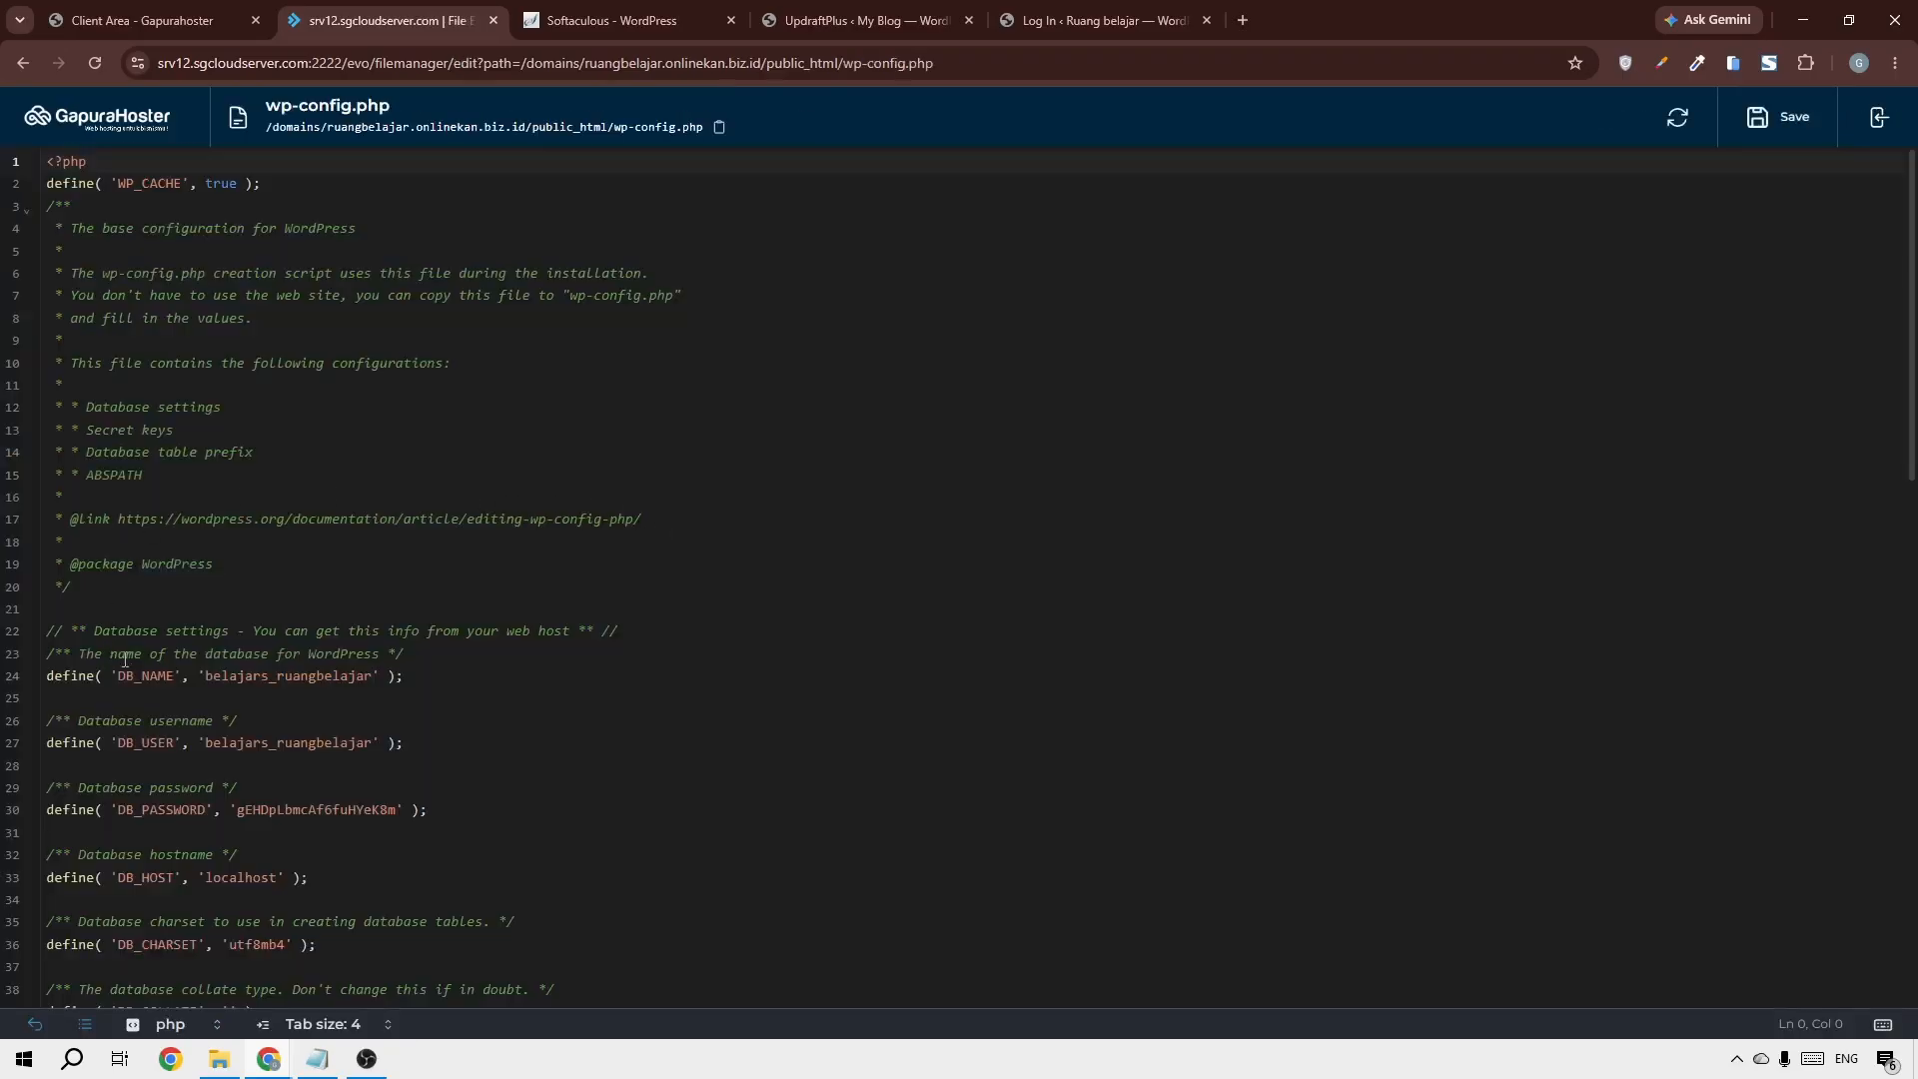
drag(203, 675, 309, 679)
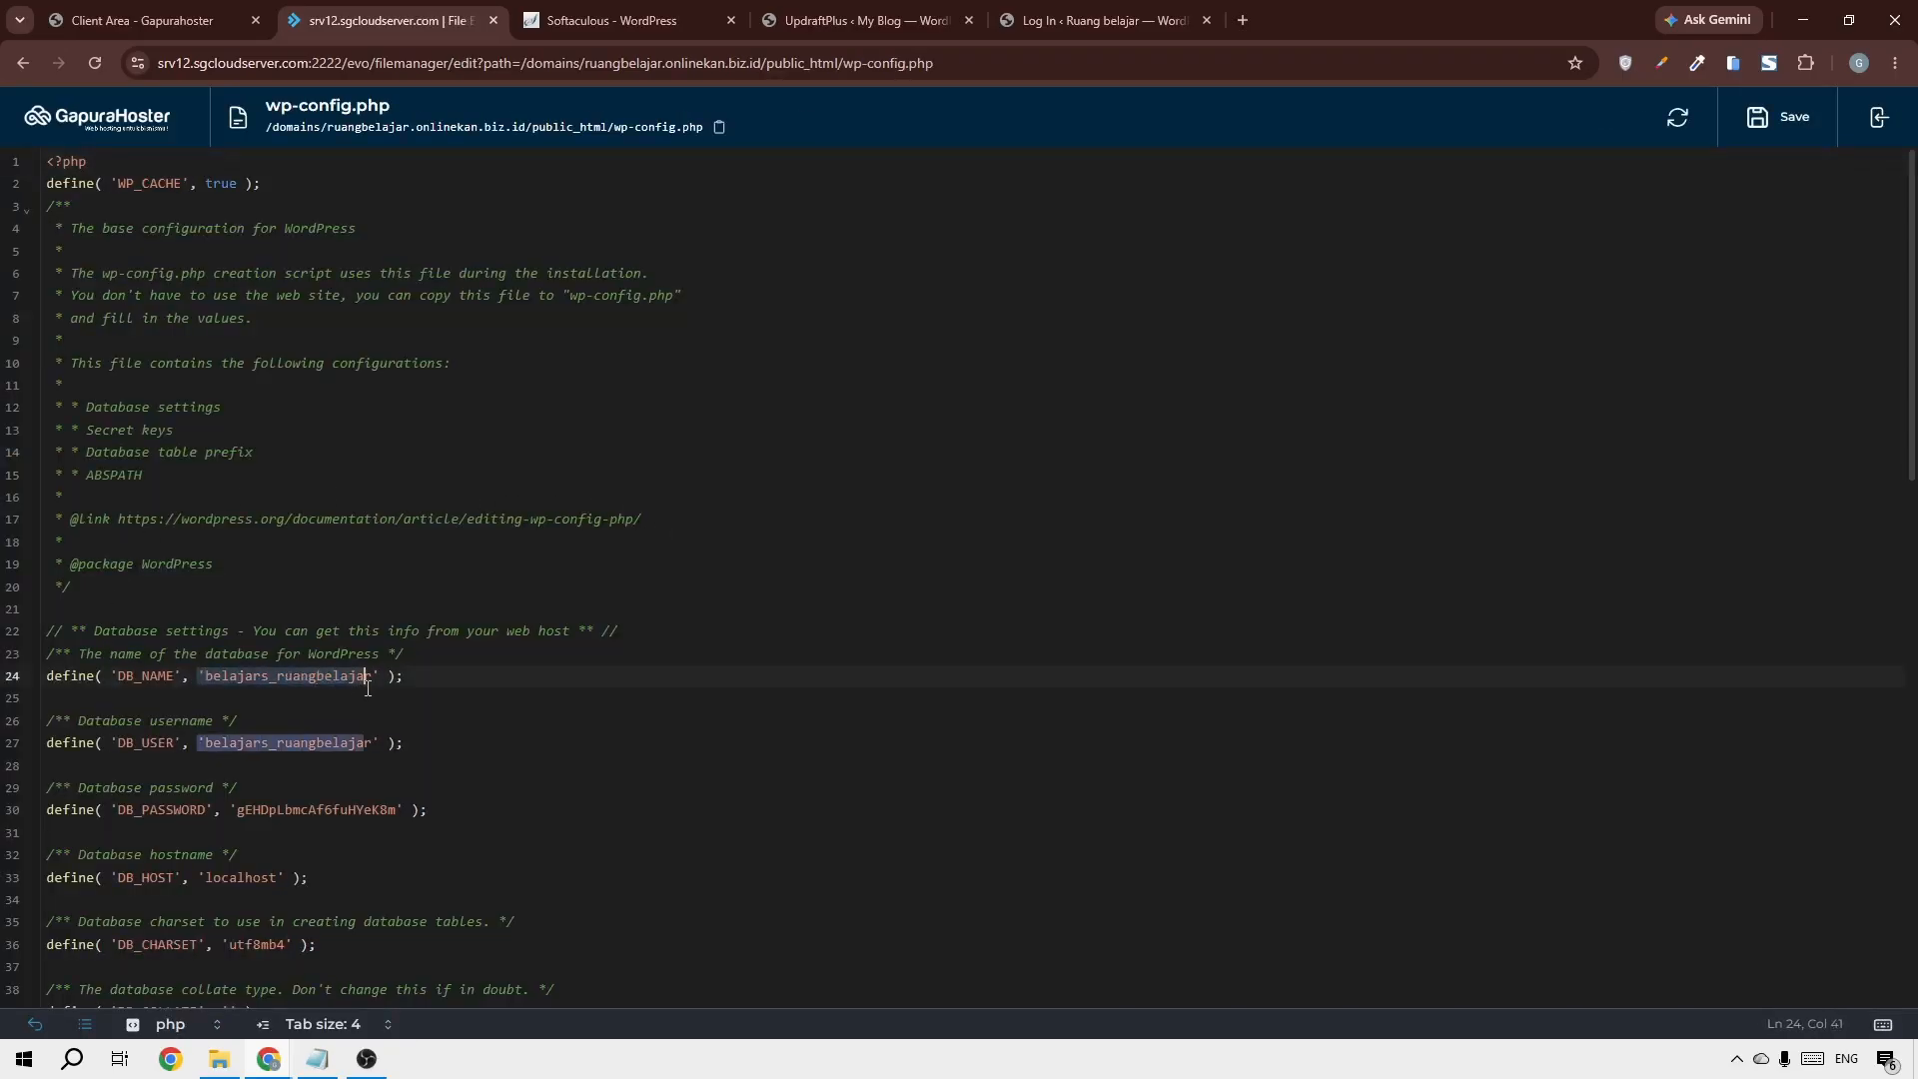
click(621, 630)
click(172, 137)
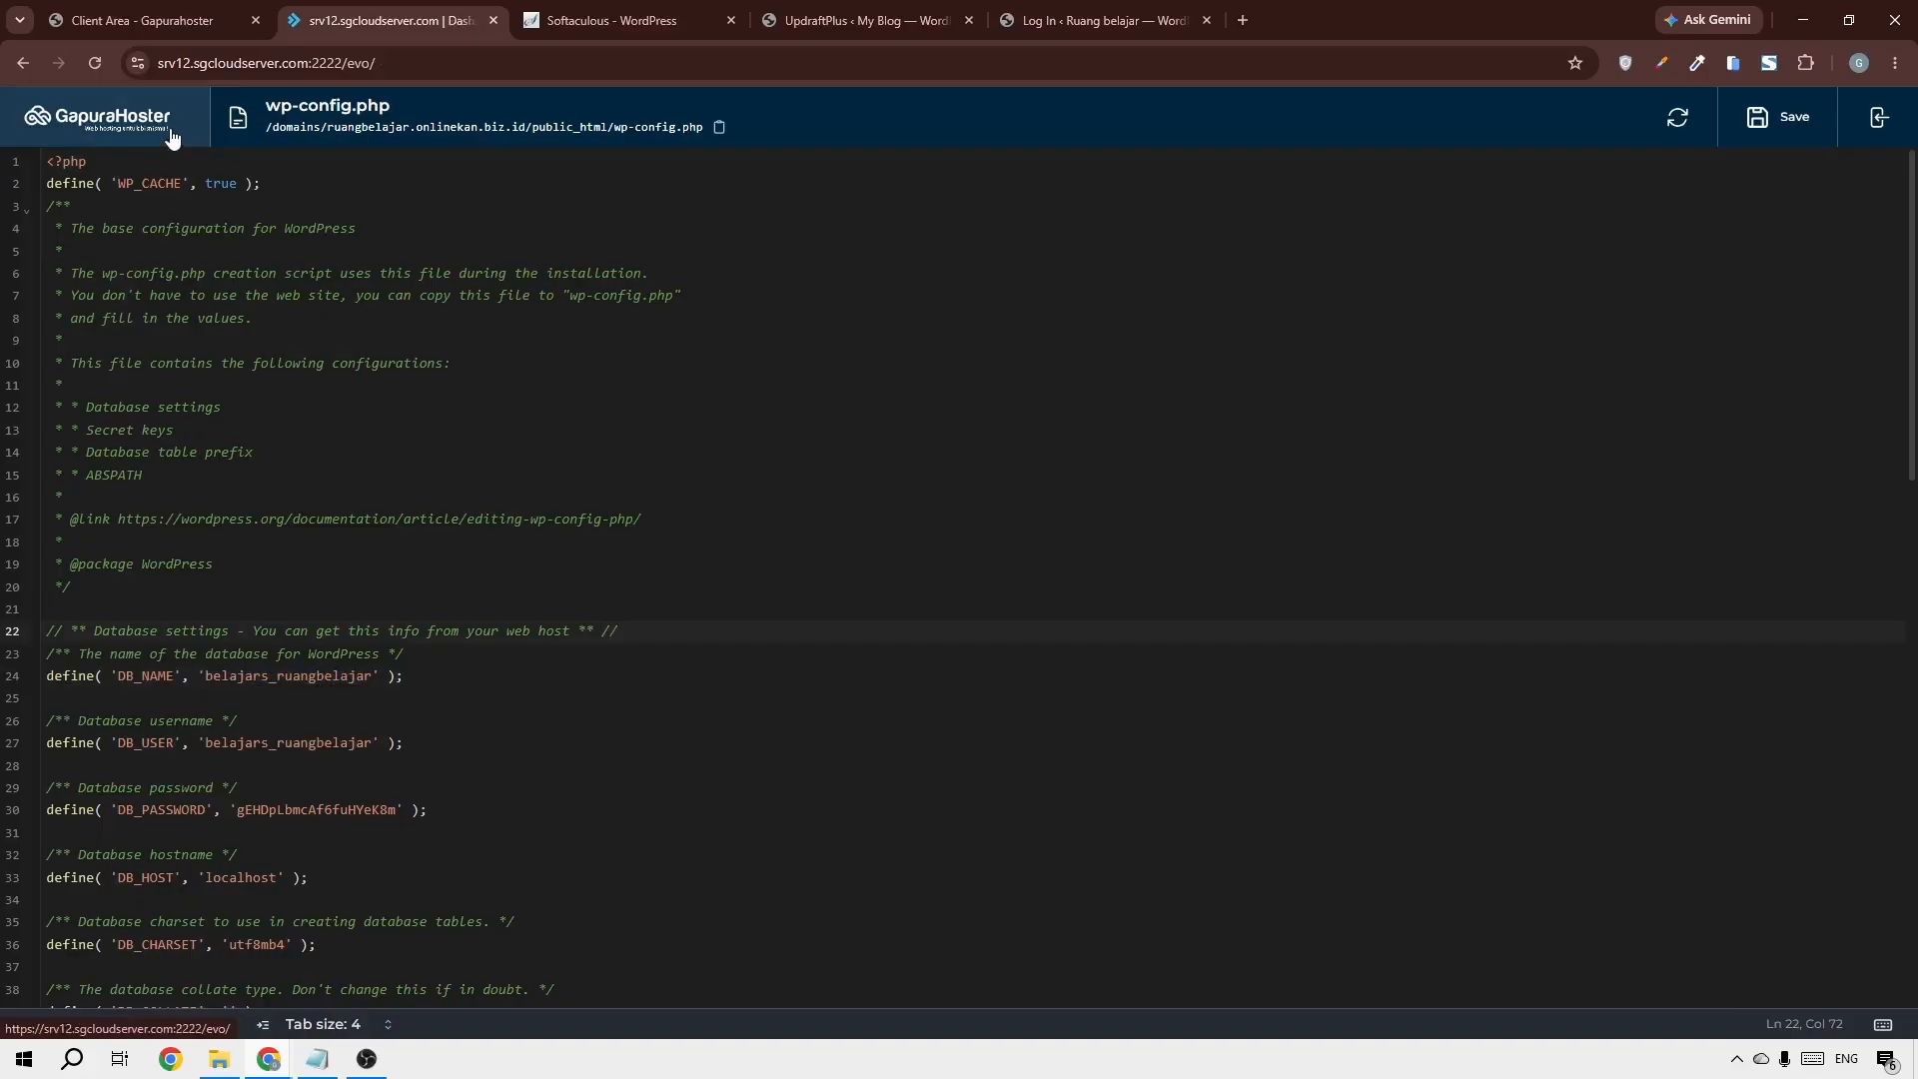
After checking the restore and kelastutor login tabs, open File Manager from the hosting control panel
click(830, 21)
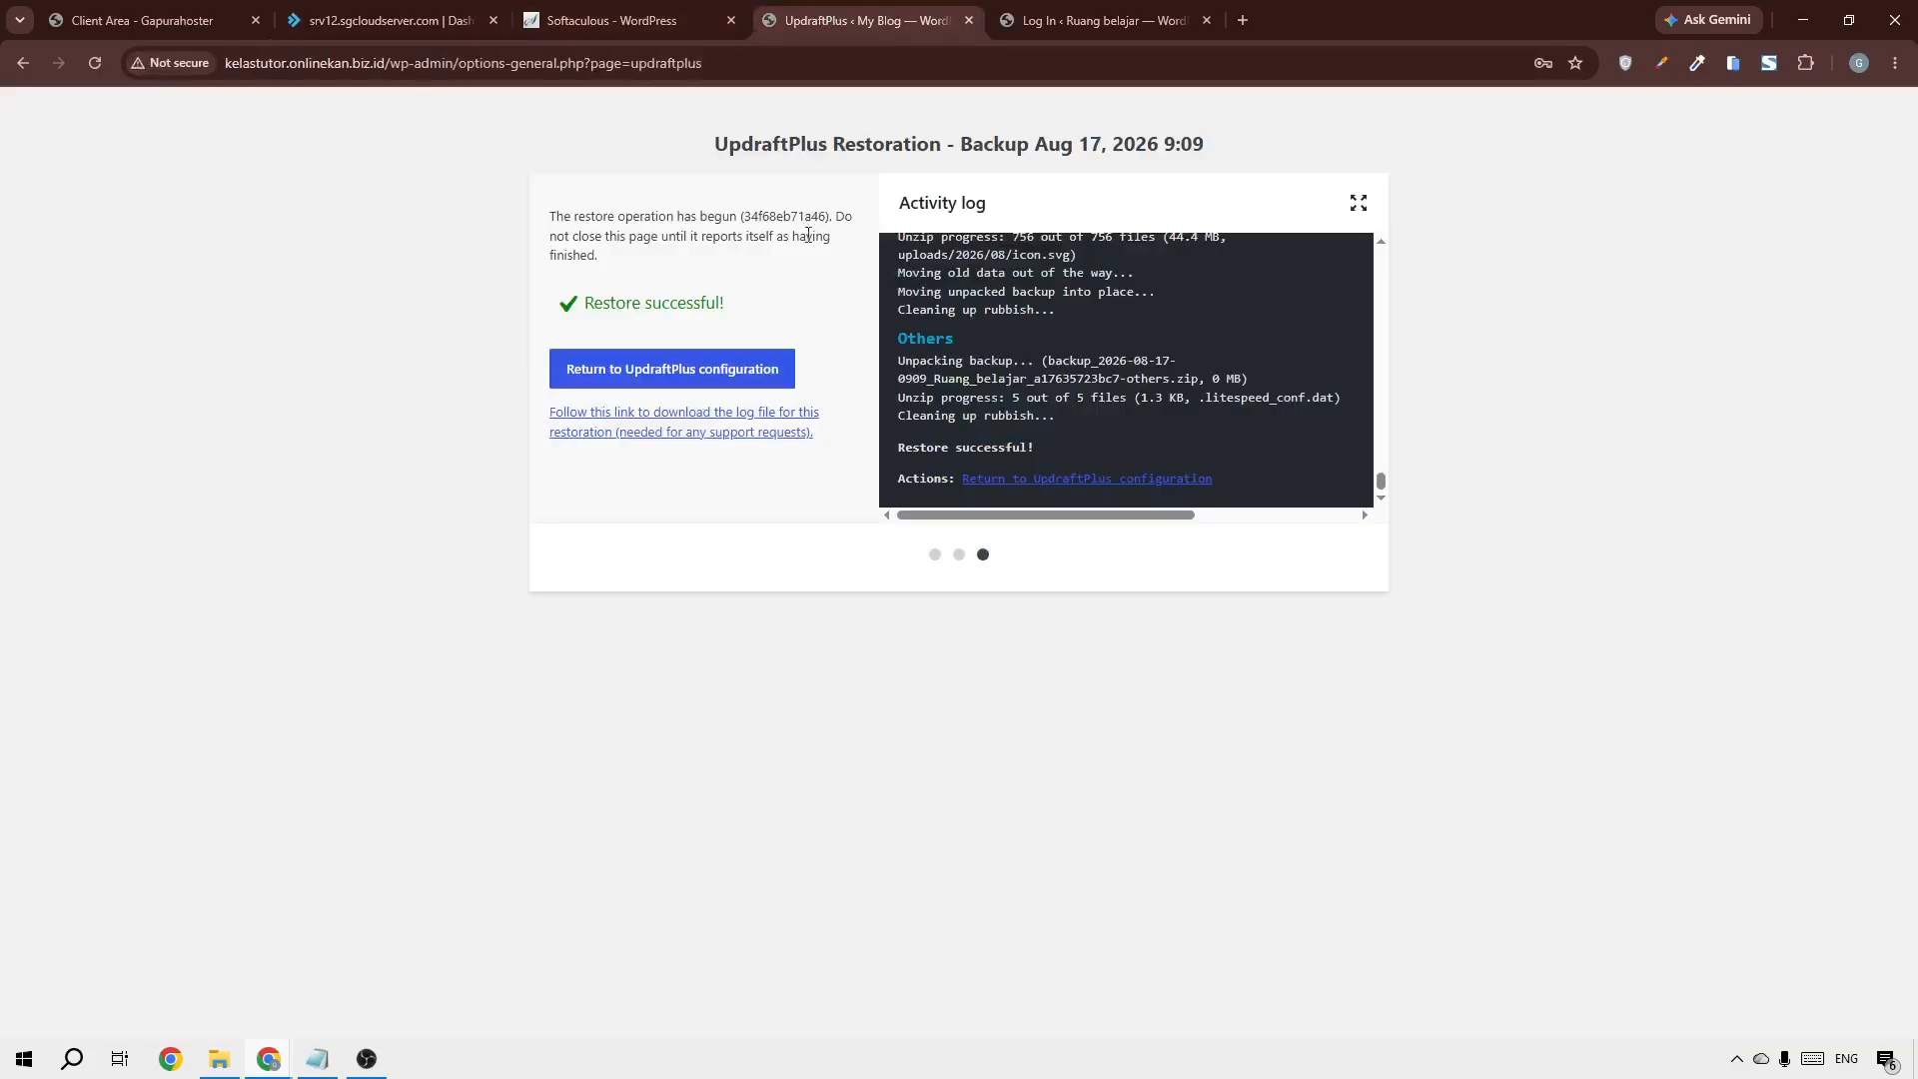
click(1043, 18)
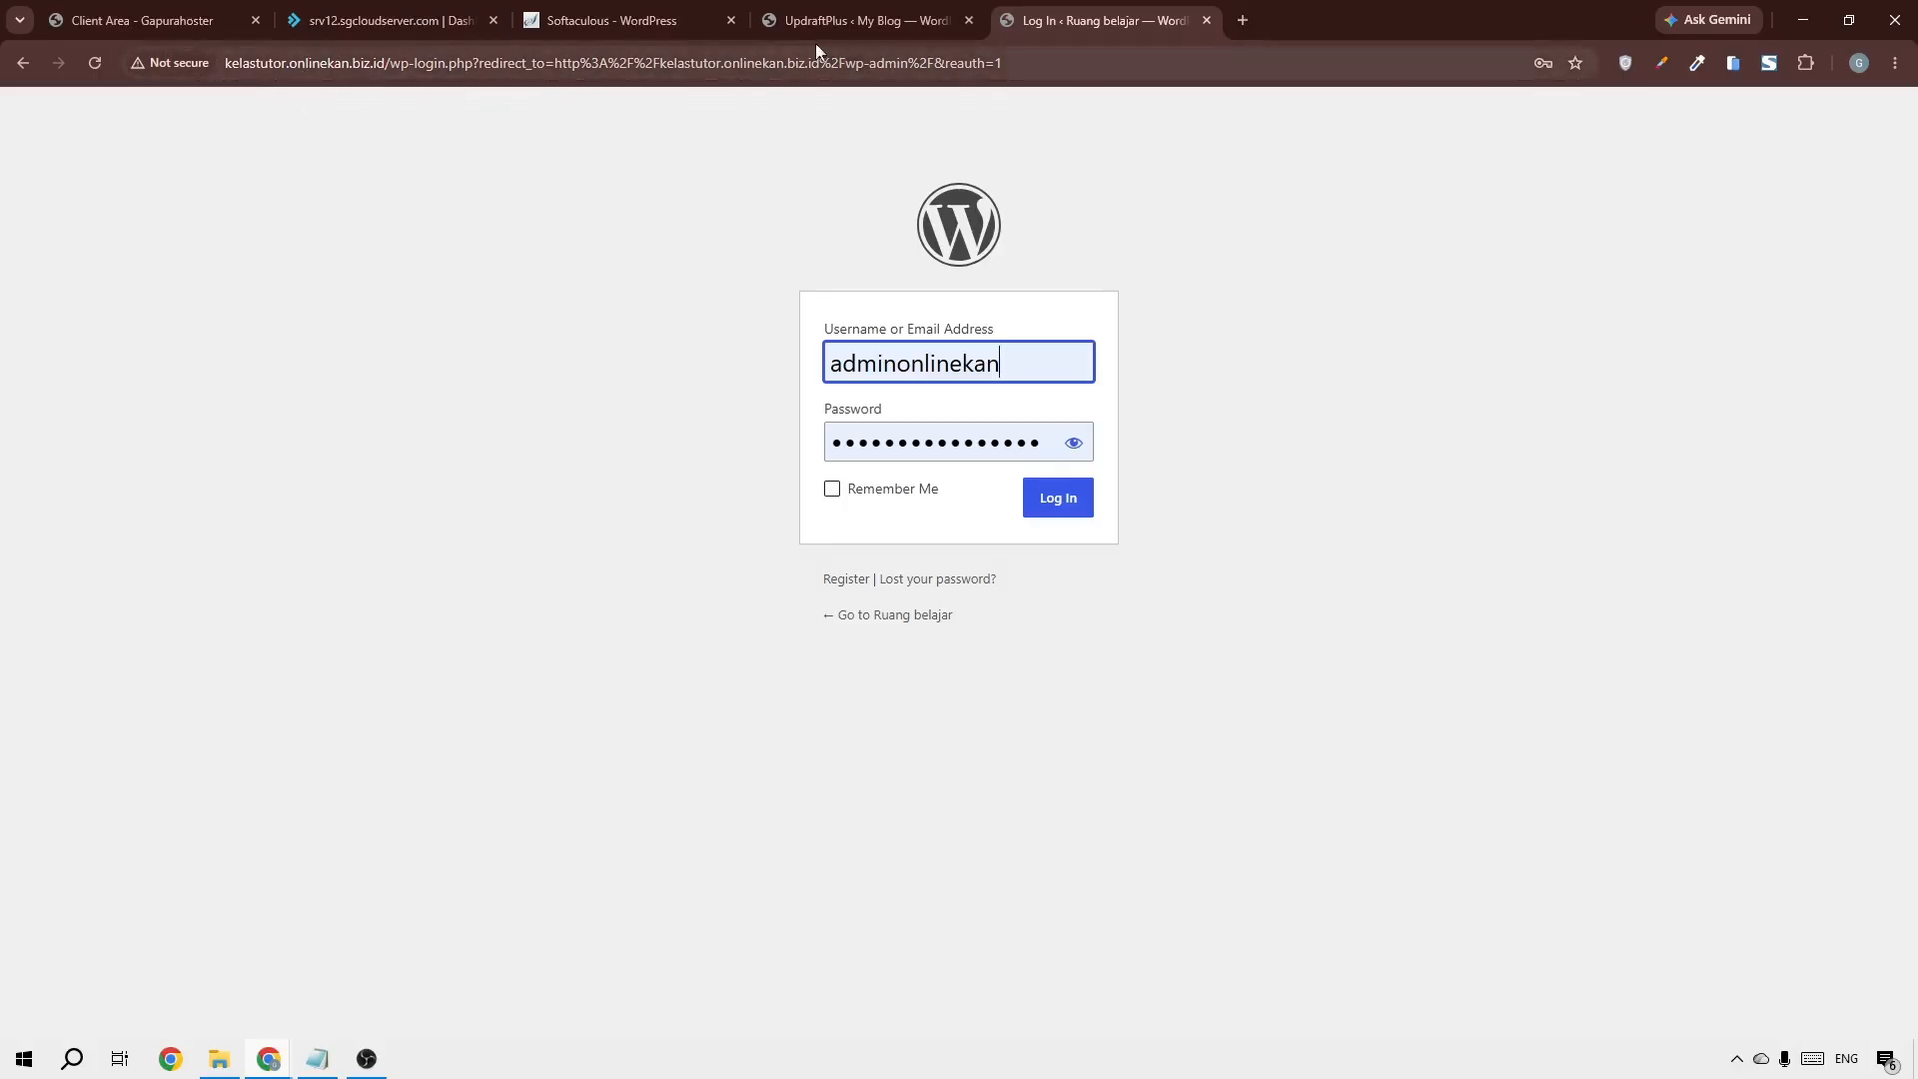
click(376, 14)
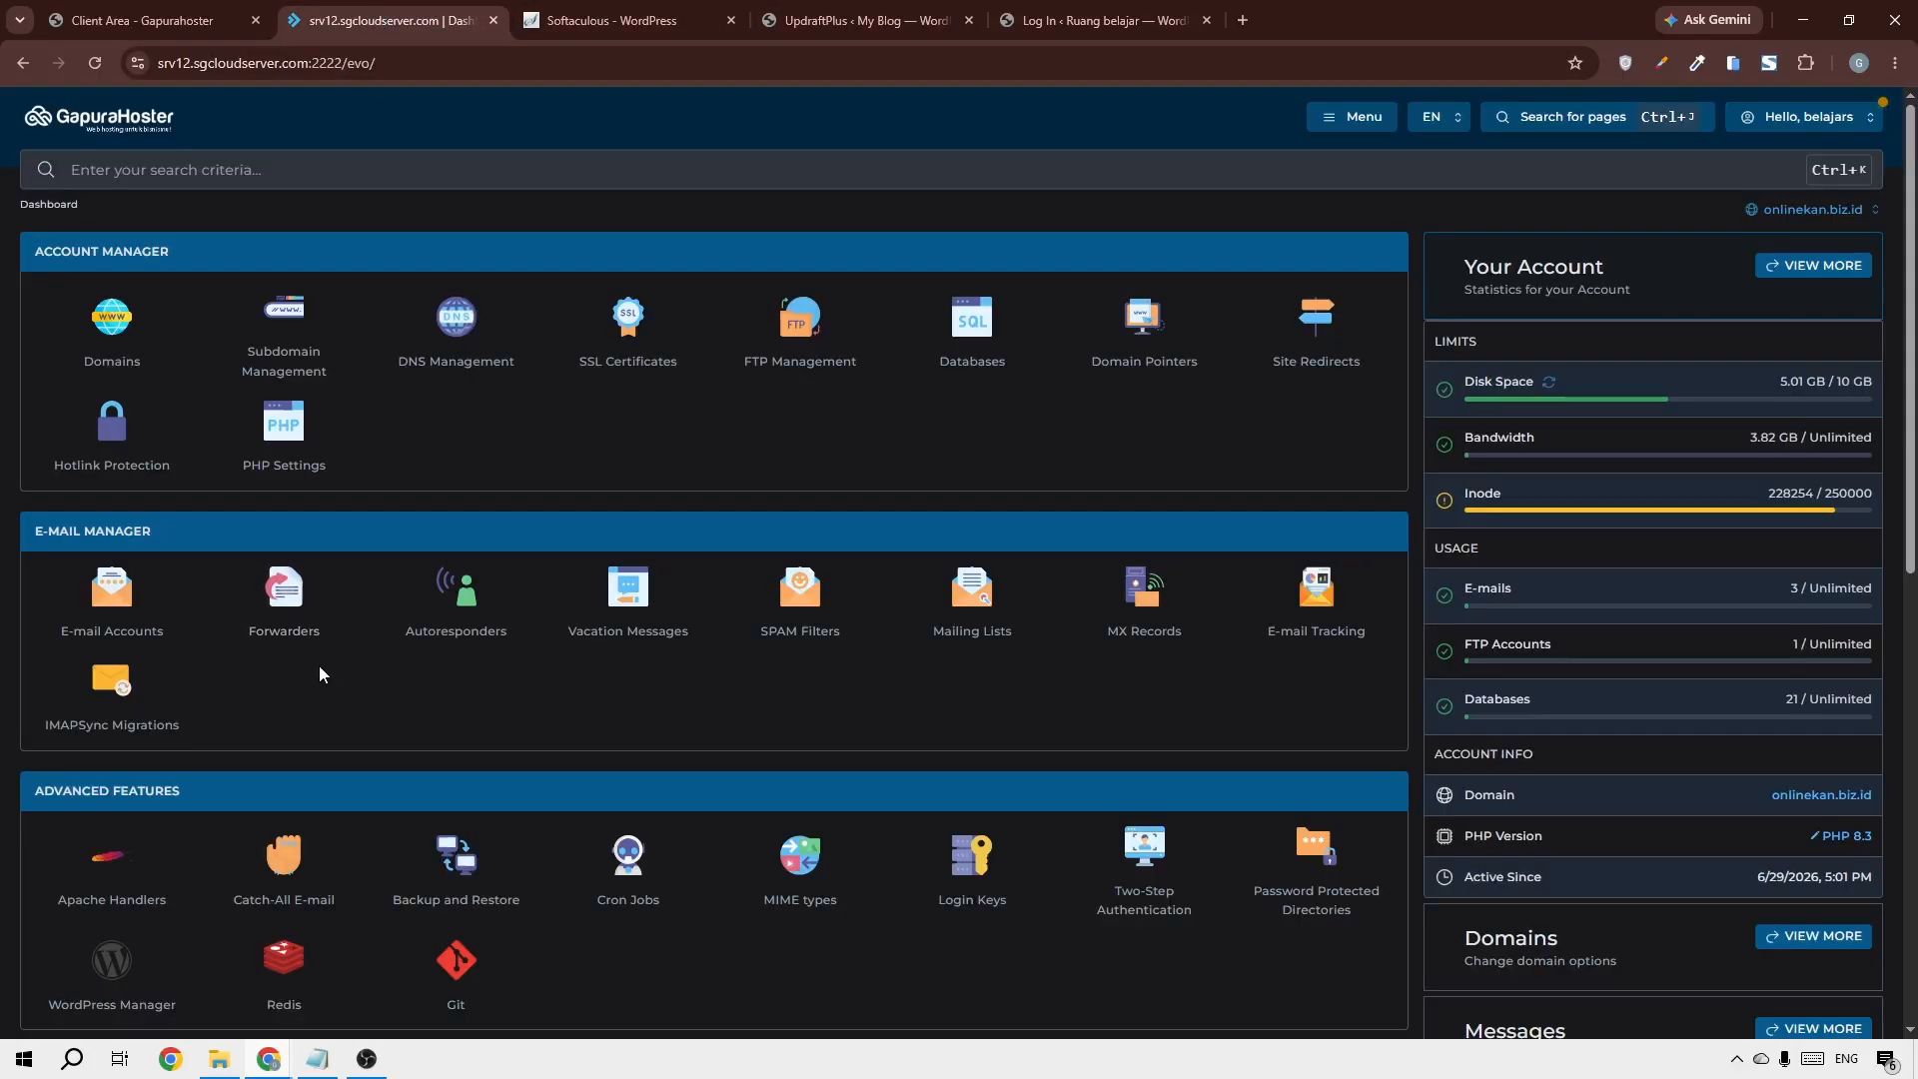
scroll(111, 849, down, 5)
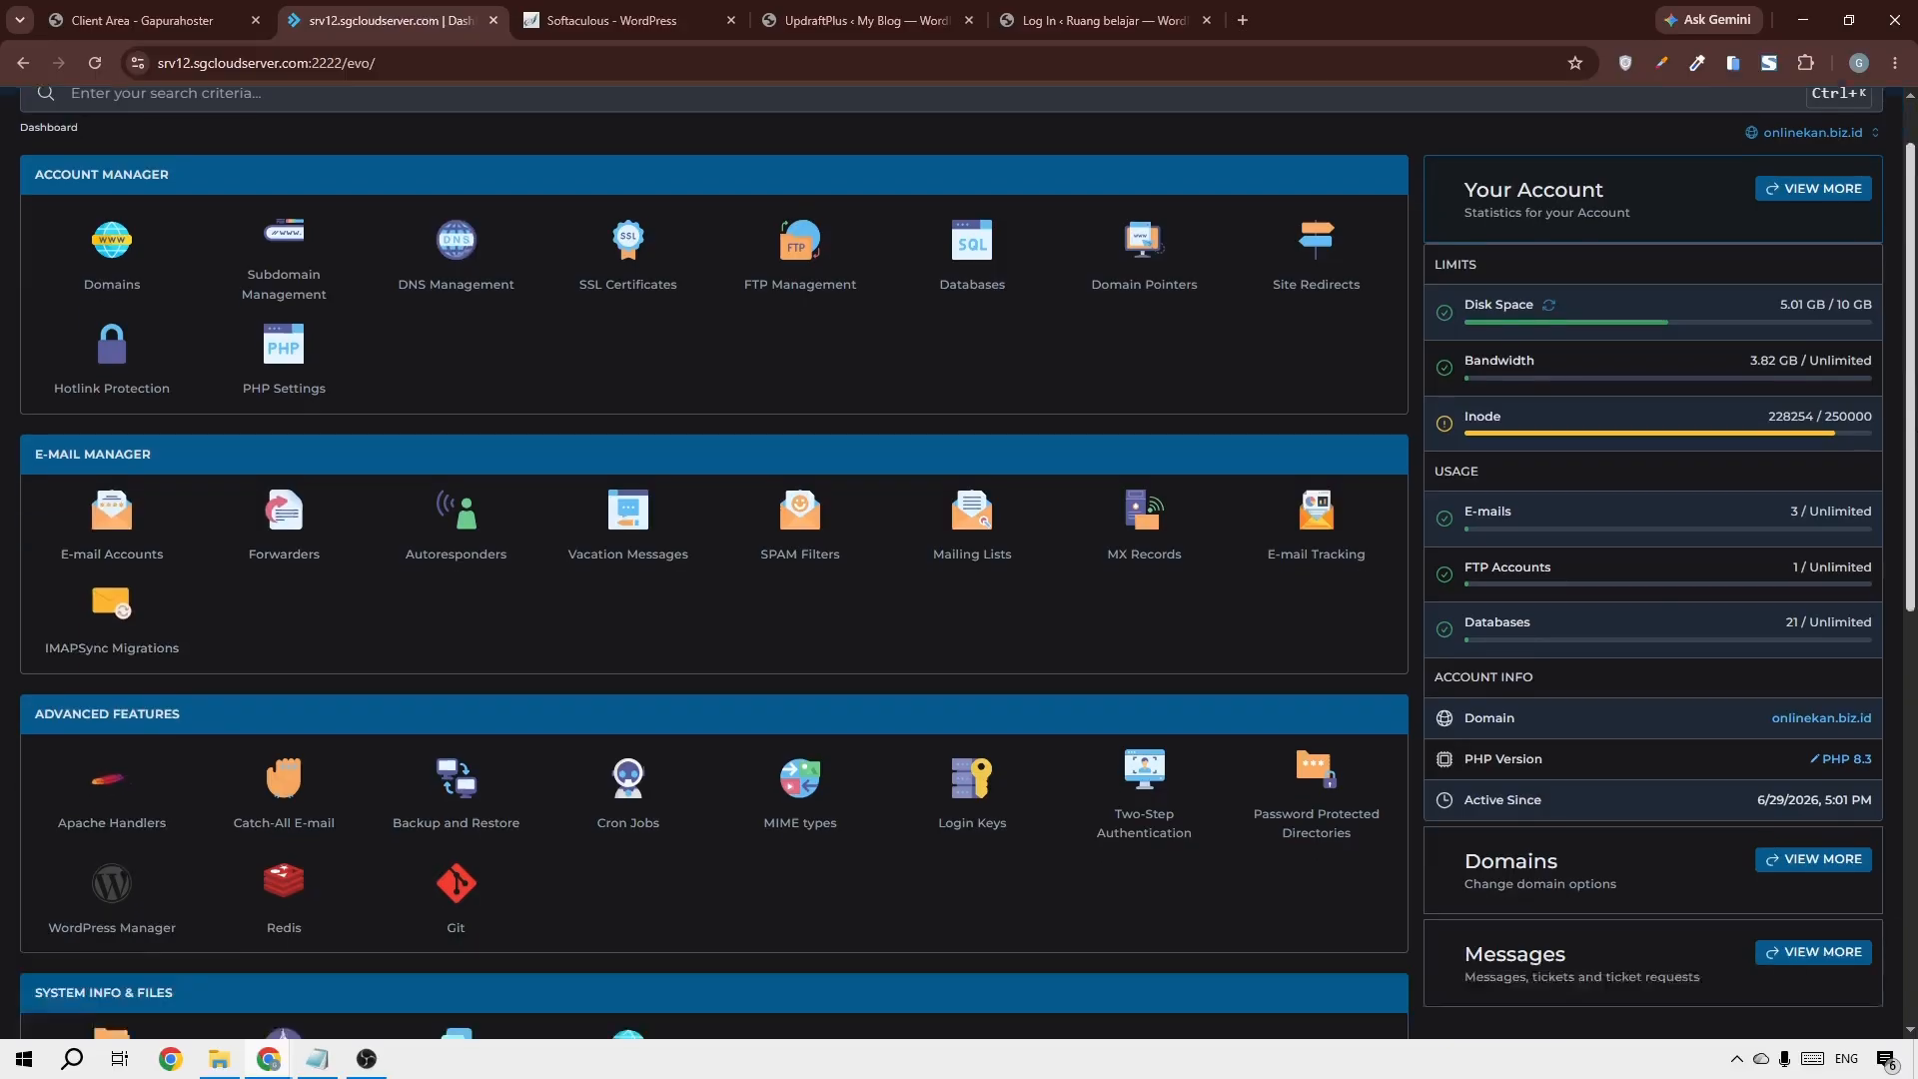
click(112, 723)
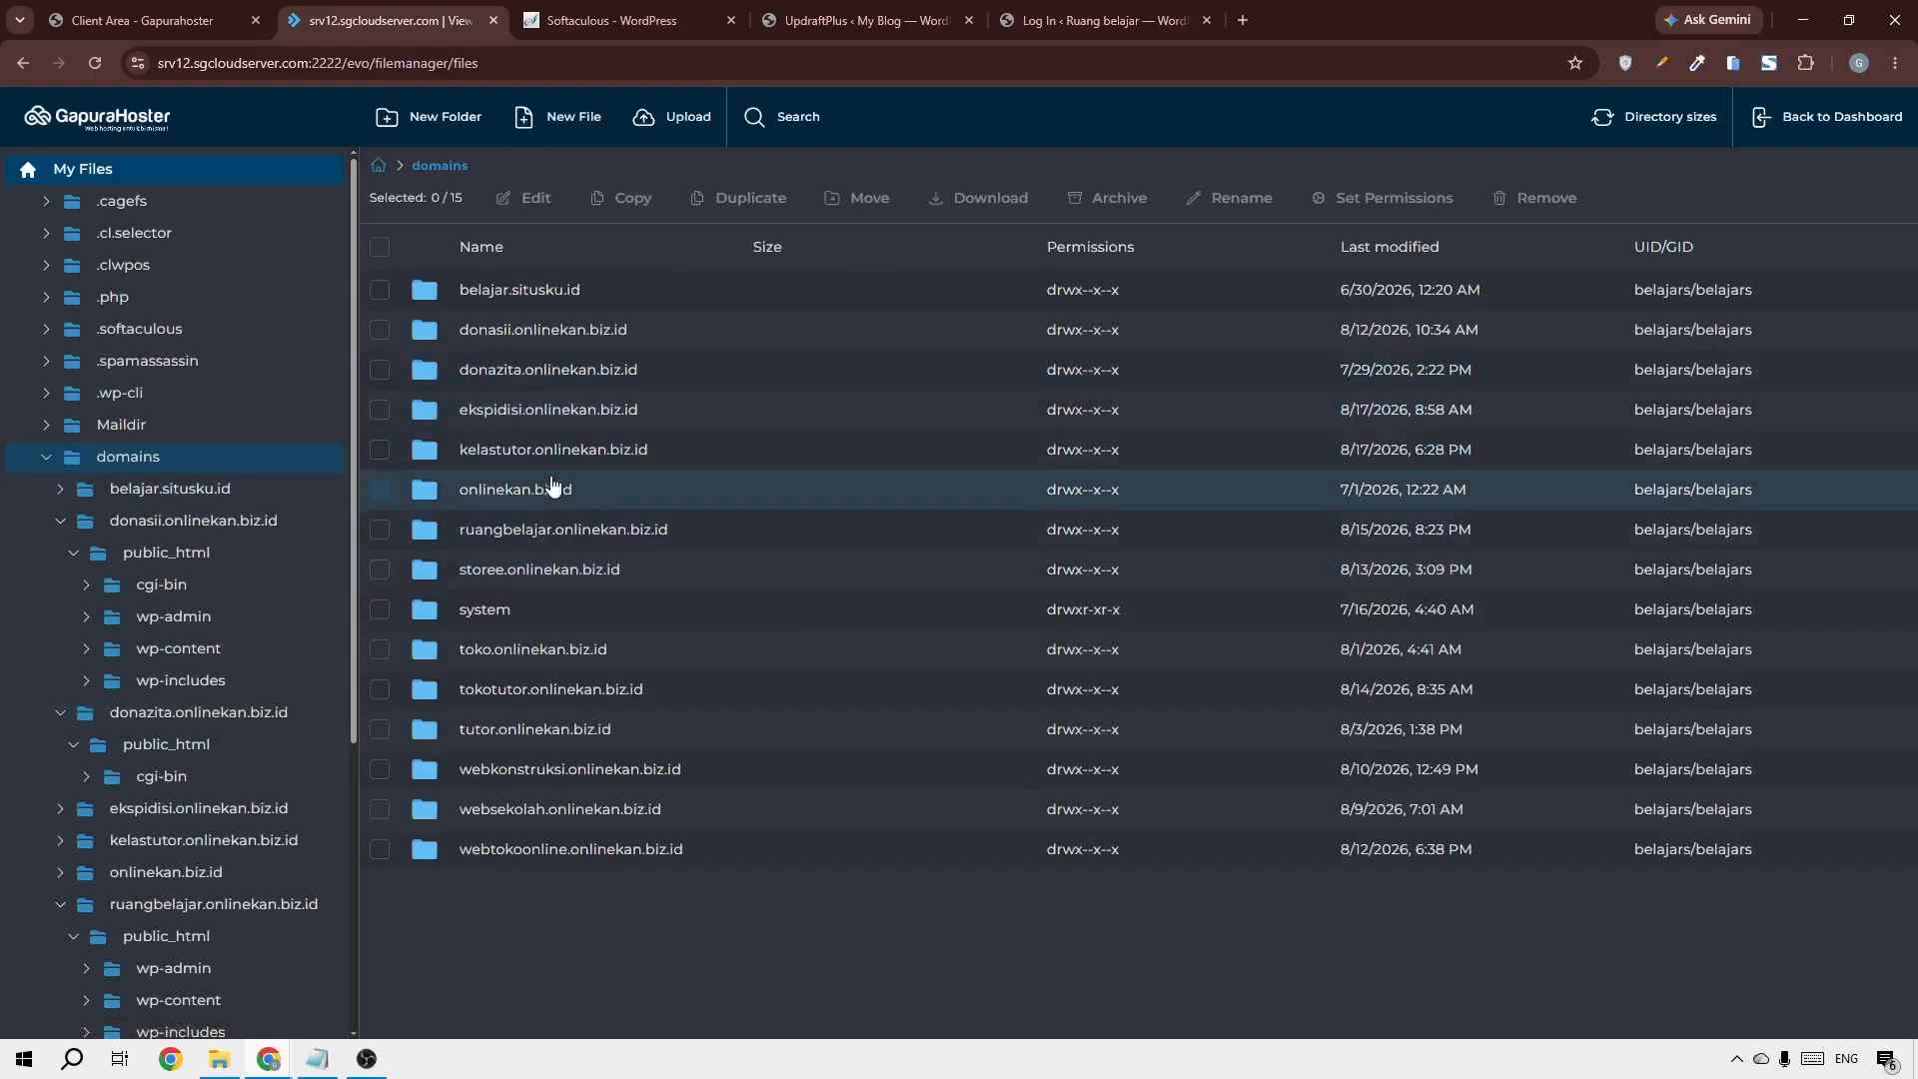
Append the four php_value limits to kelastutor's public_html/.htaccess and save it
double_click(536, 448)
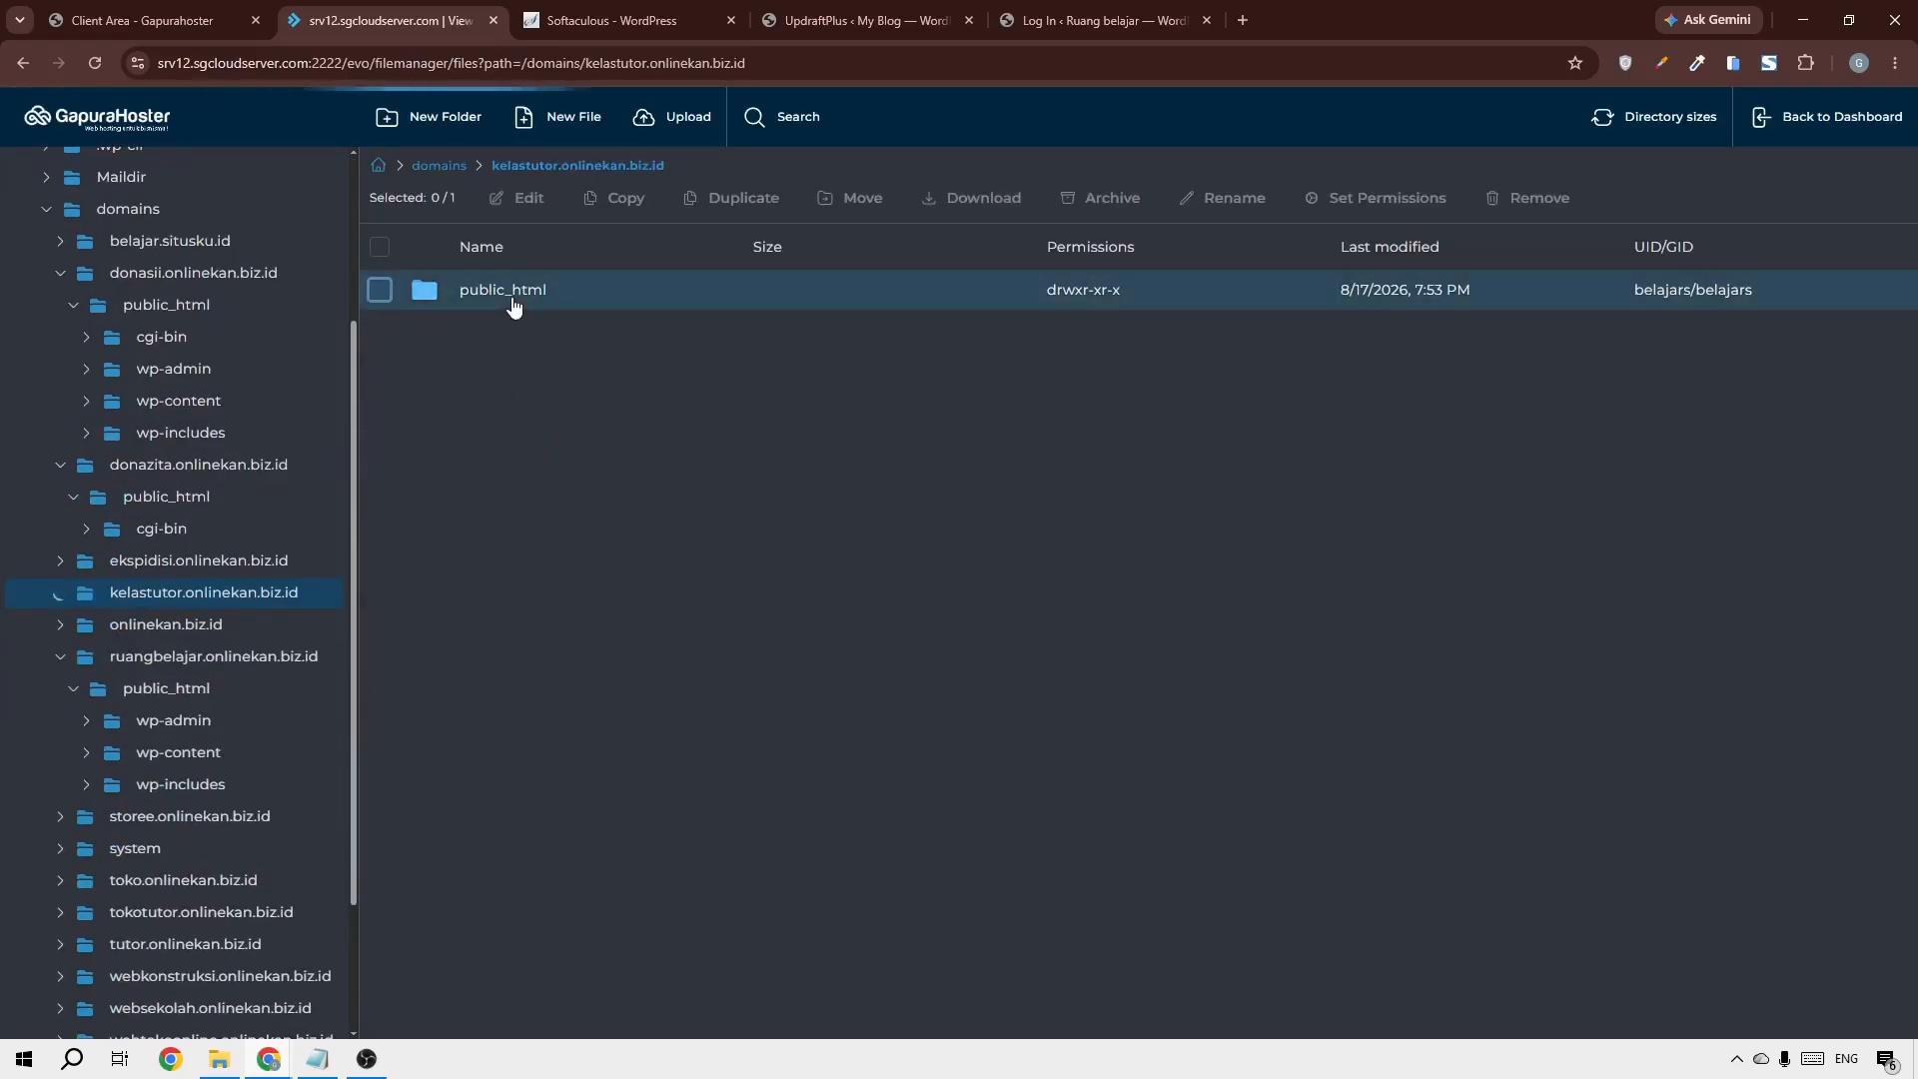
double_click(511, 291)
double_click(474, 450)
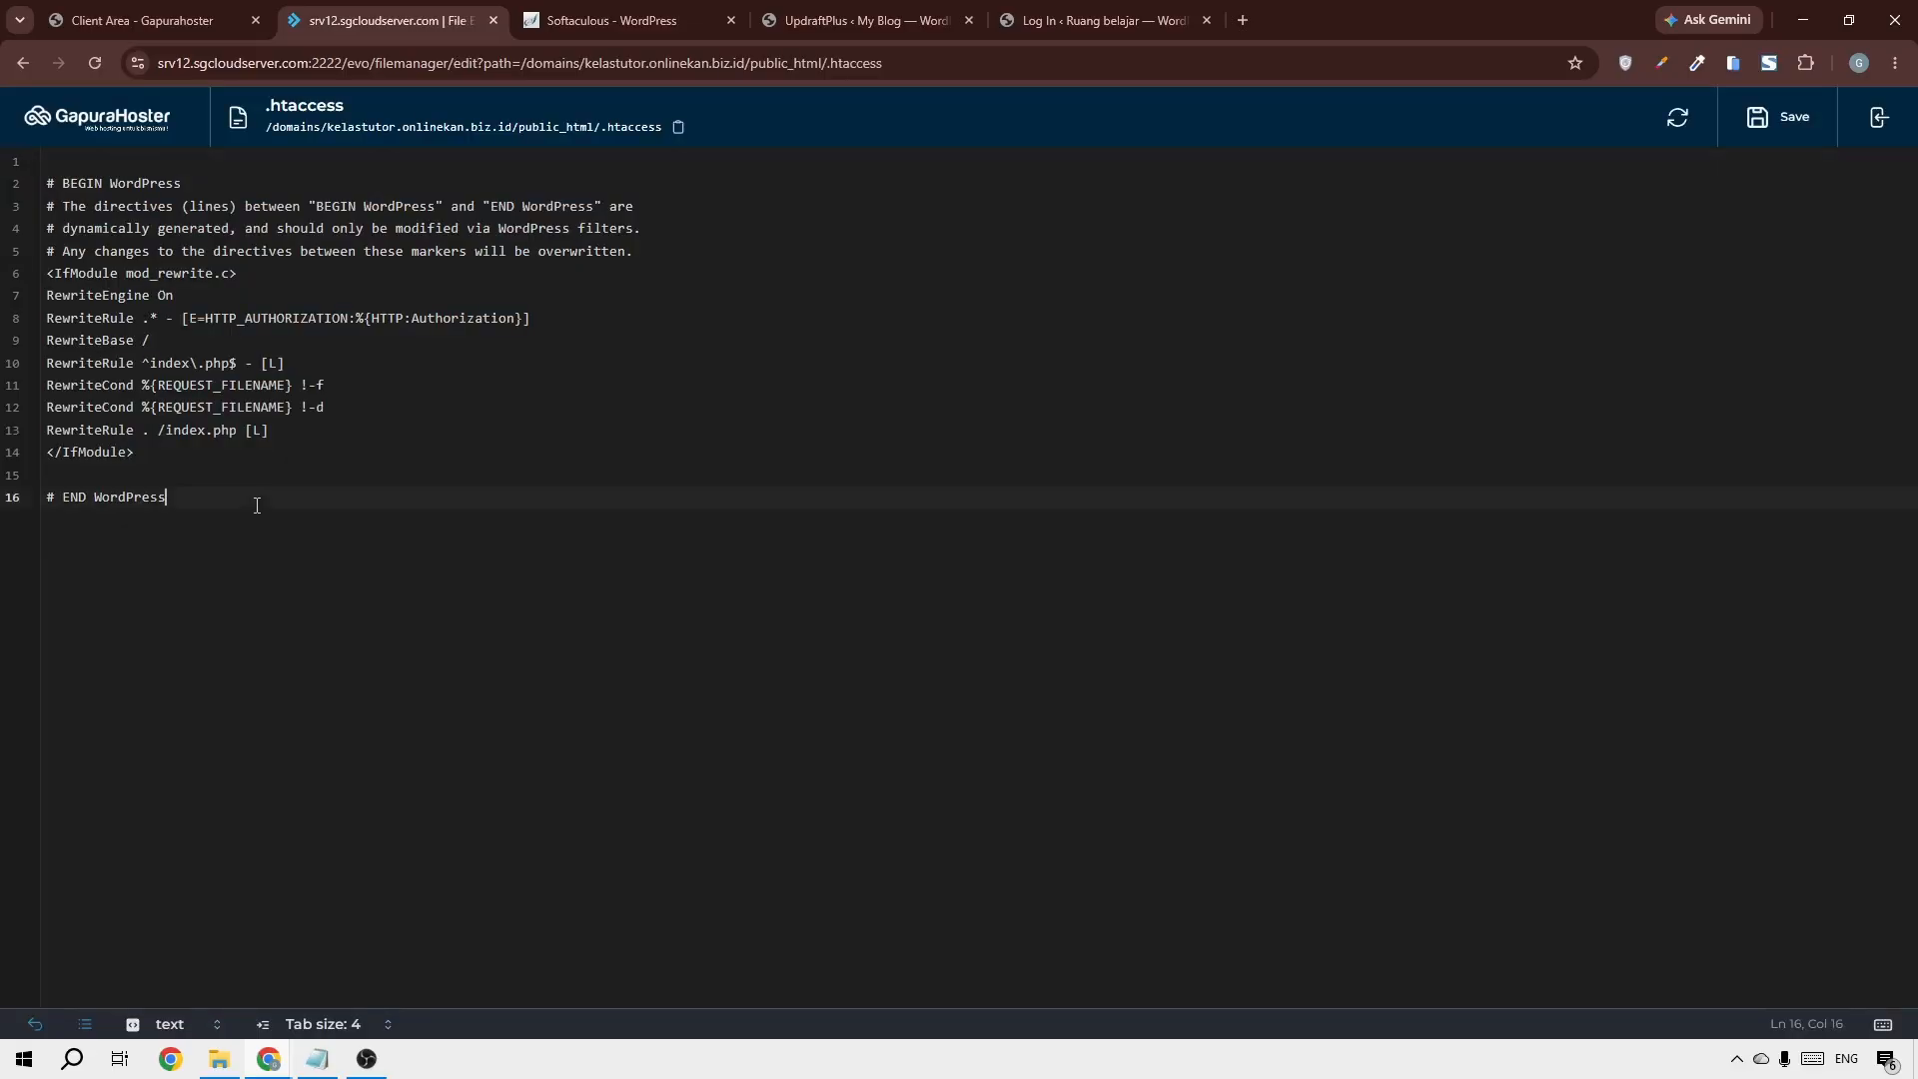
text(php_value memory_limit 512M php_value max_execution_time 300 php_value upload_max_filesize 256M php_value post_max_size 256M)
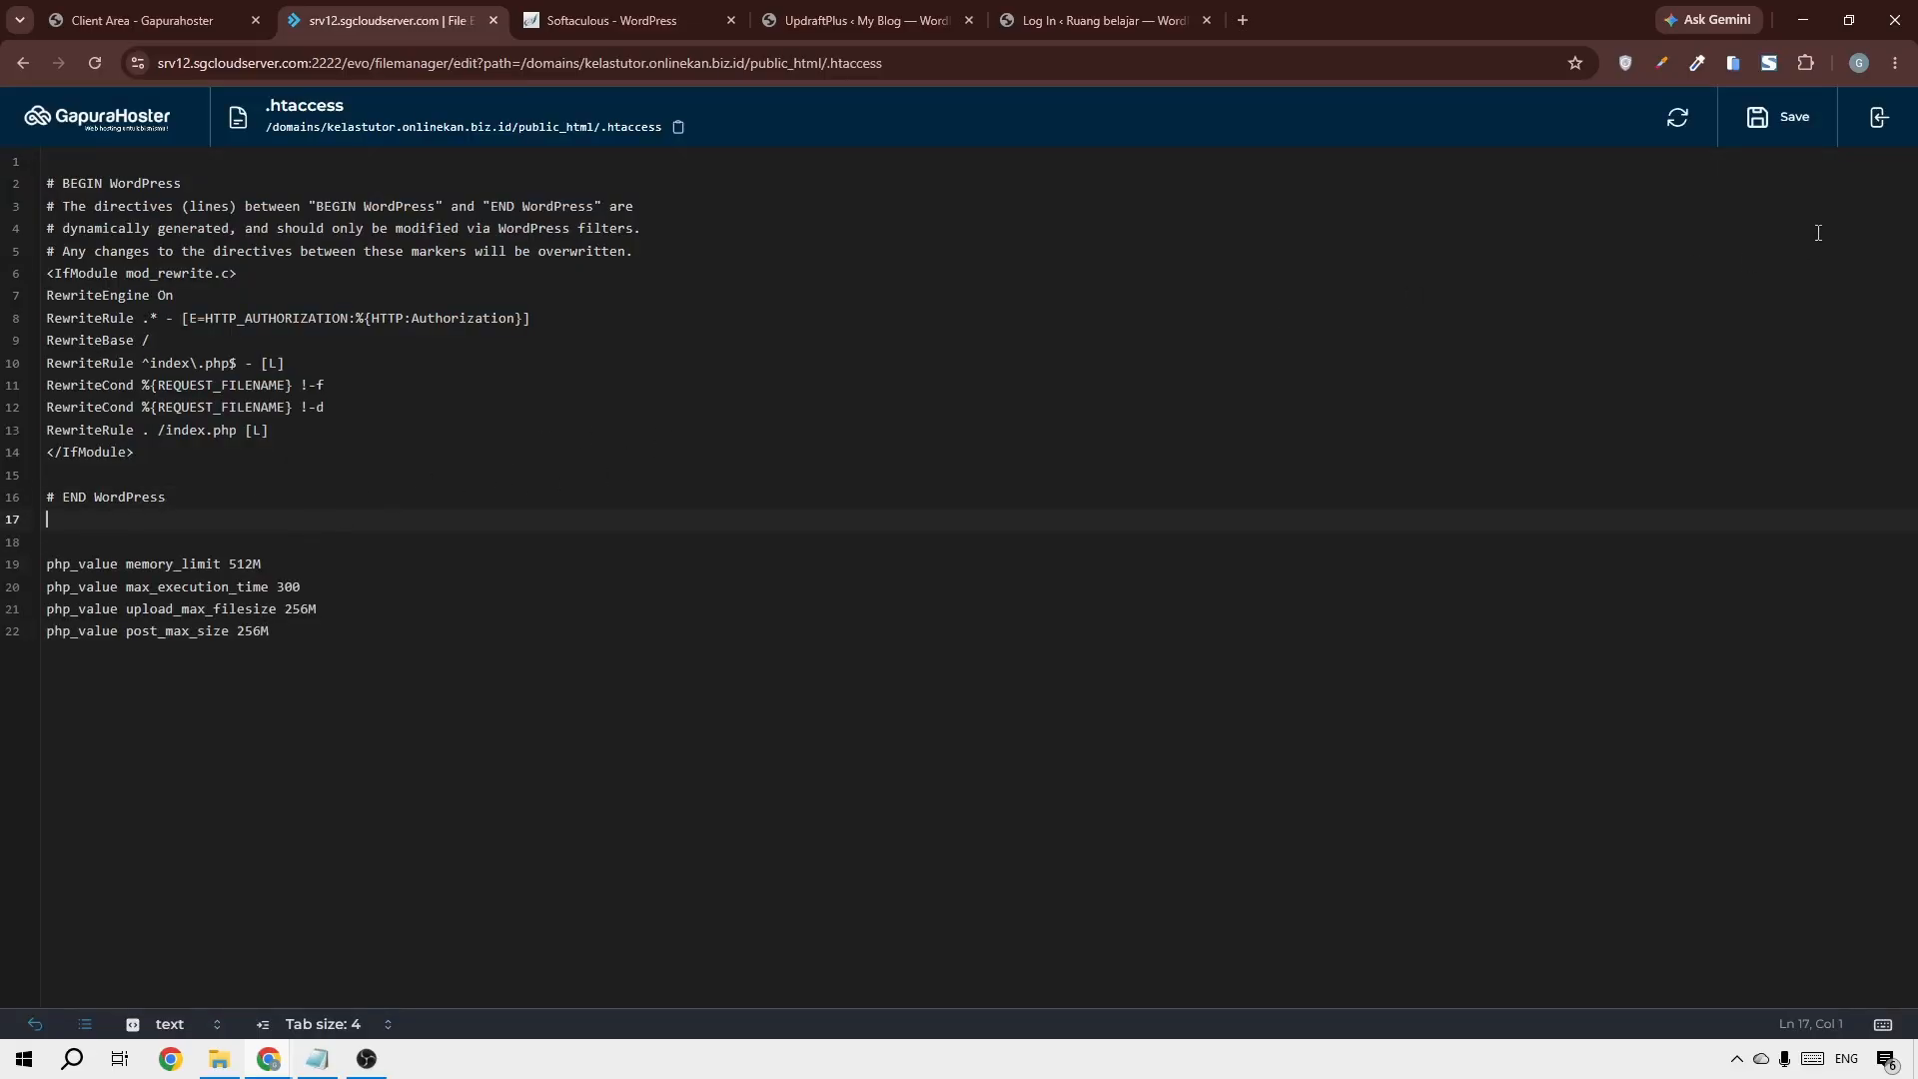
key(BackSpace)
click(1781, 130)
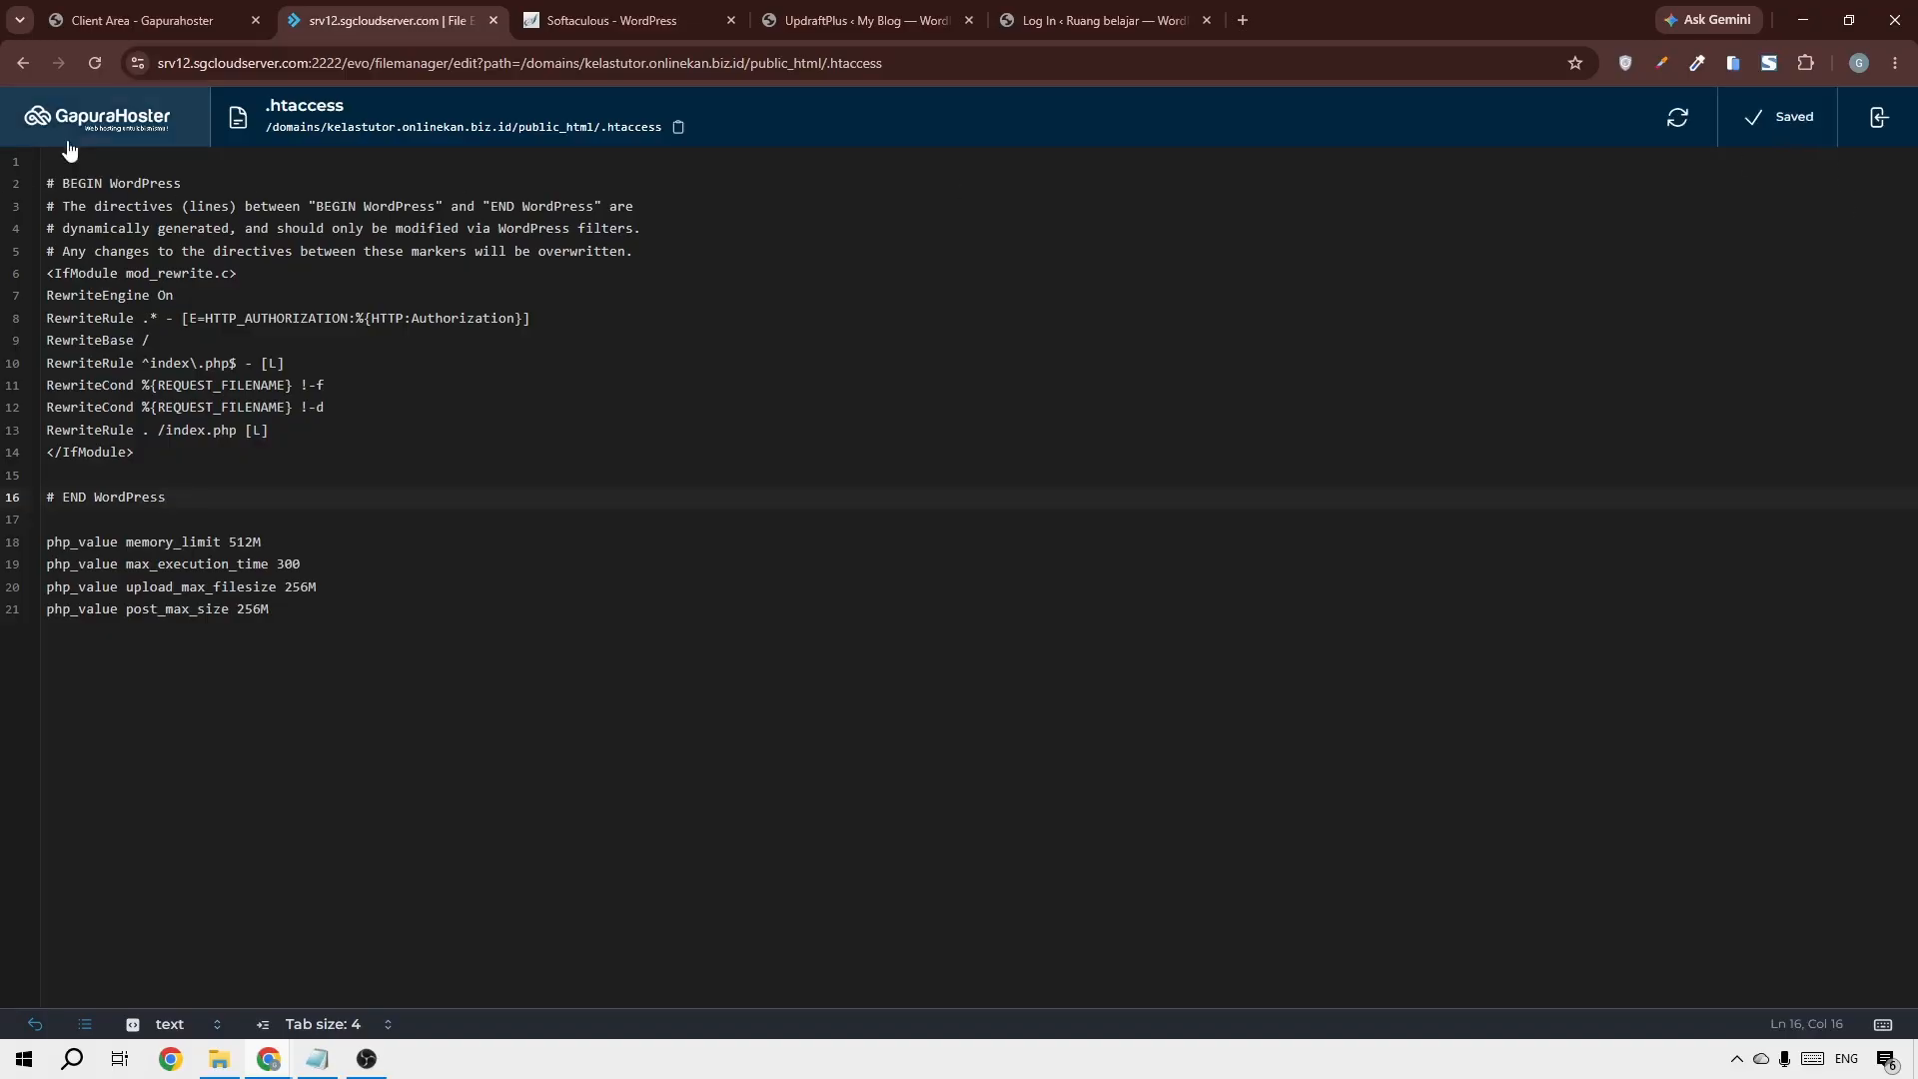
click(22, 63)
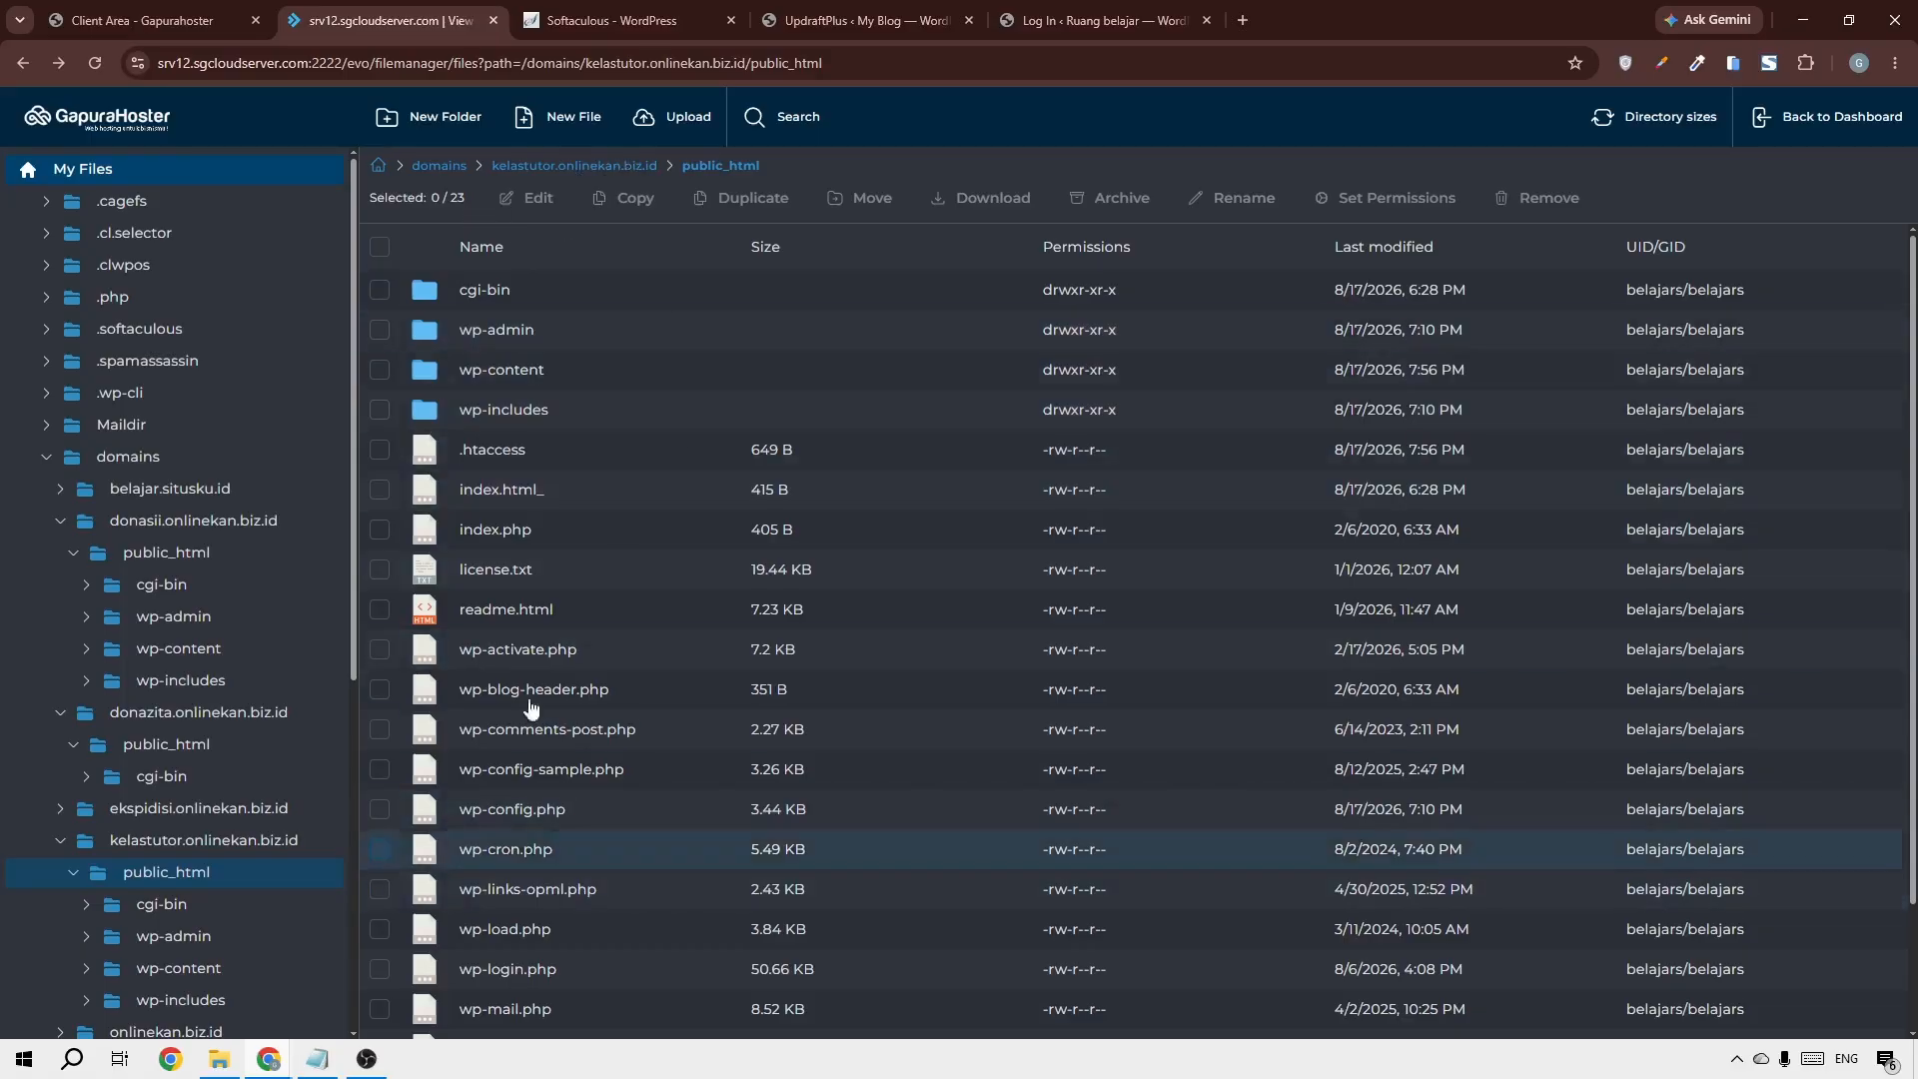
Confirm kelastutor's wp-config.php uses the belajars_wp18 database, then return to the DirectAdmin dashboard
double_click(539, 811)
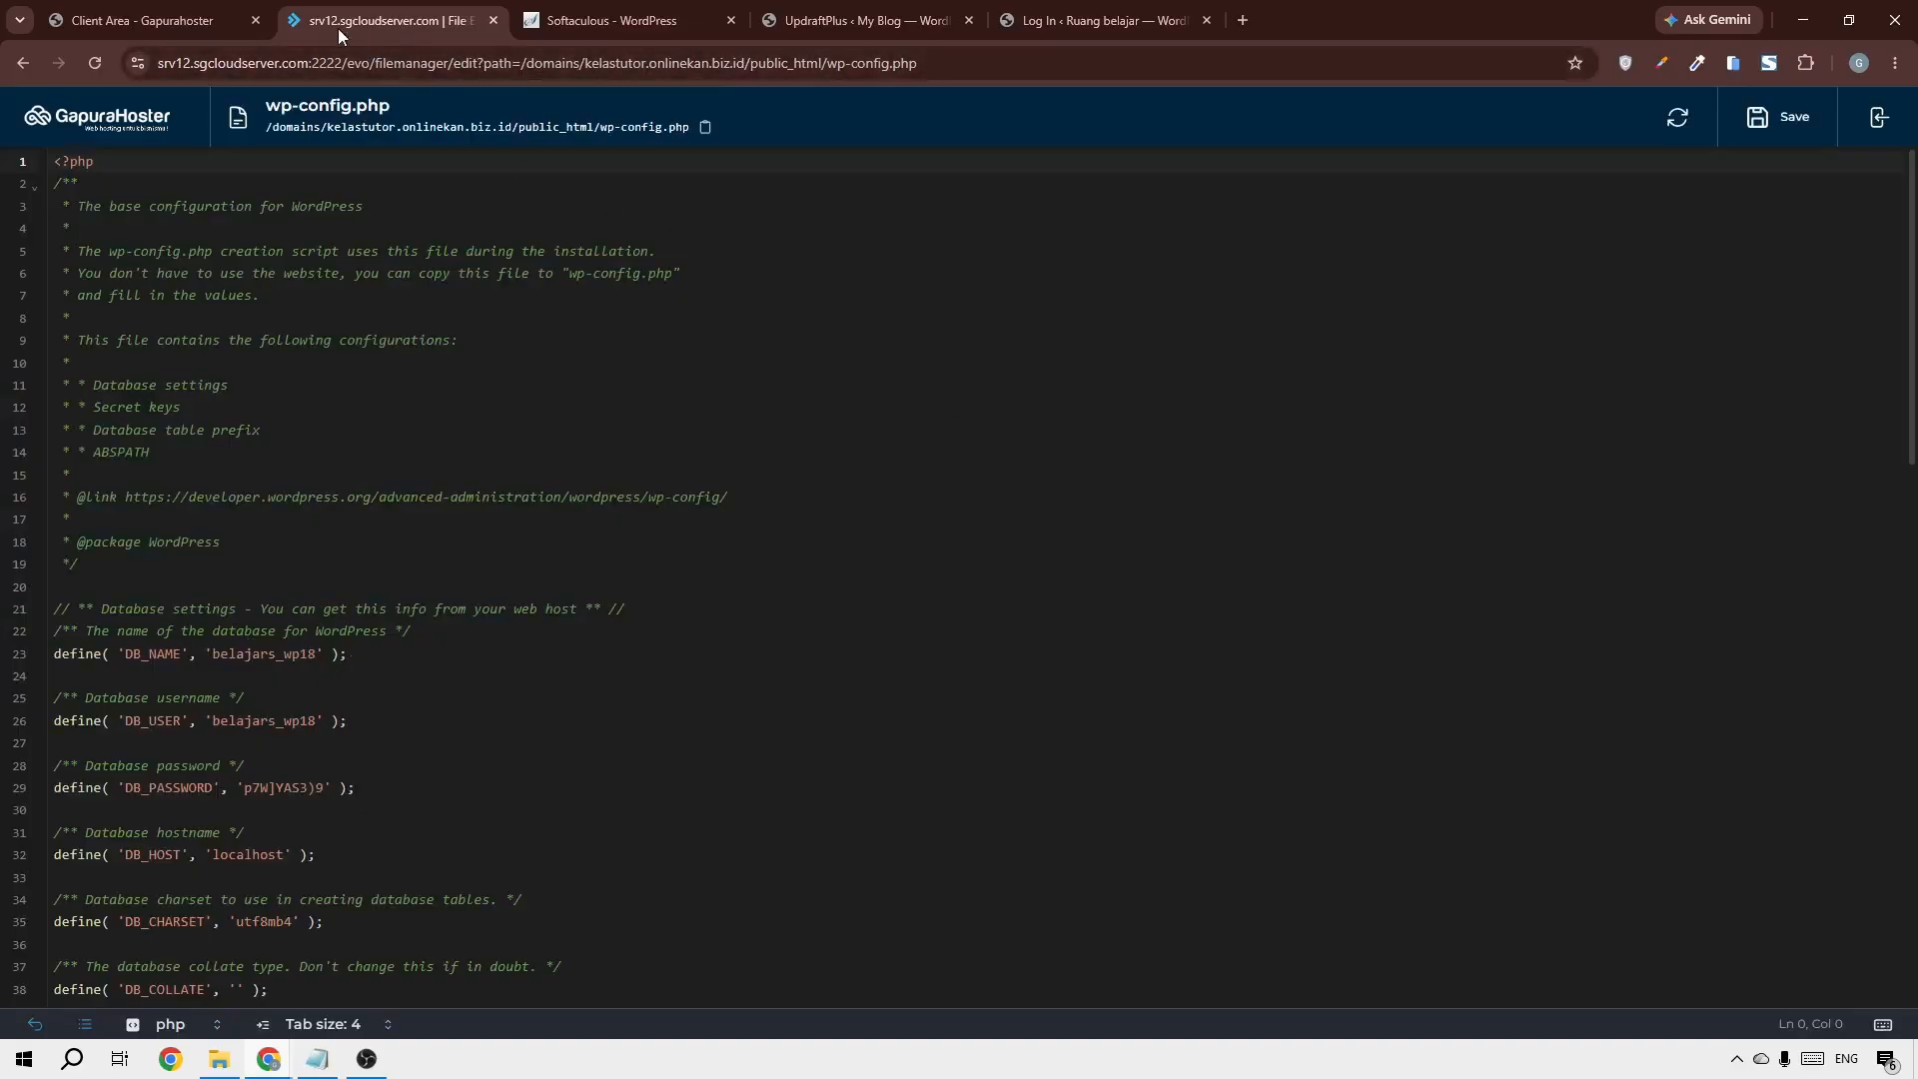
click(148, 22)
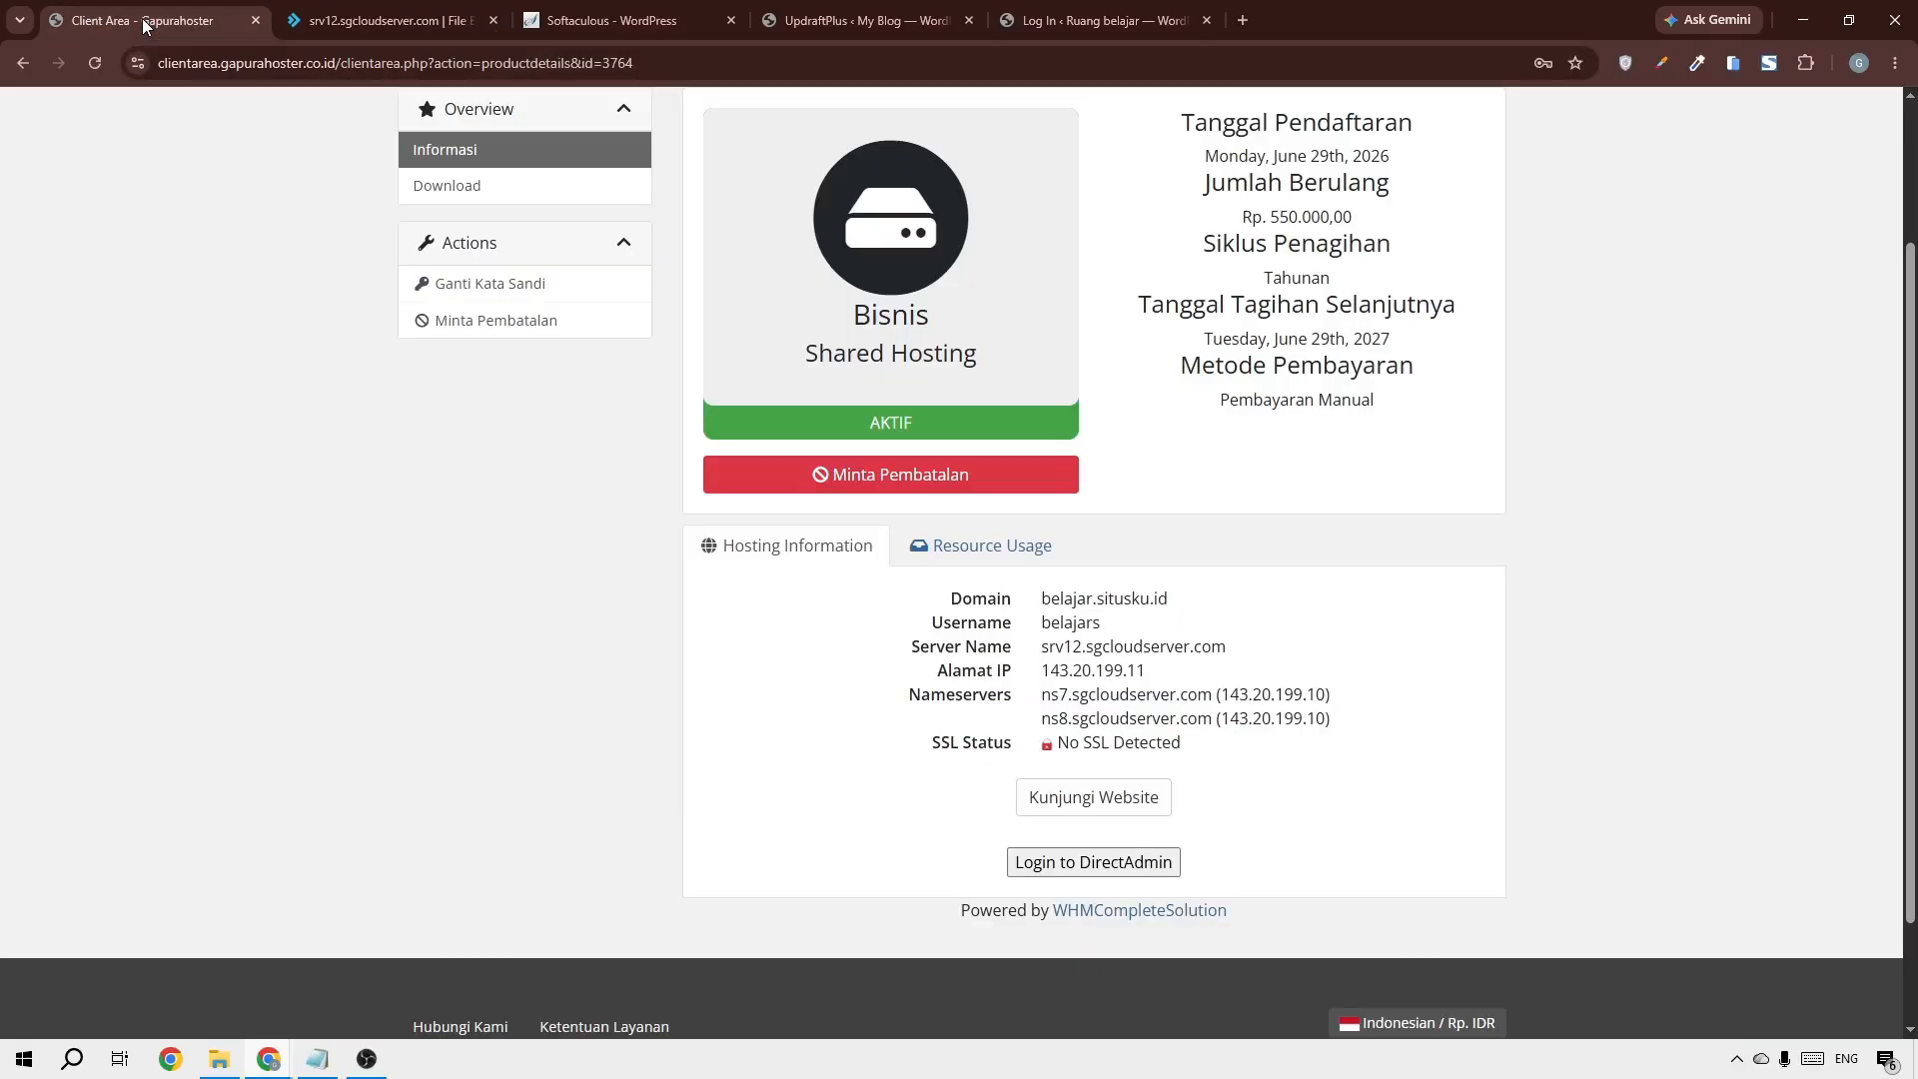
click(291, 22)
click(30, 110)
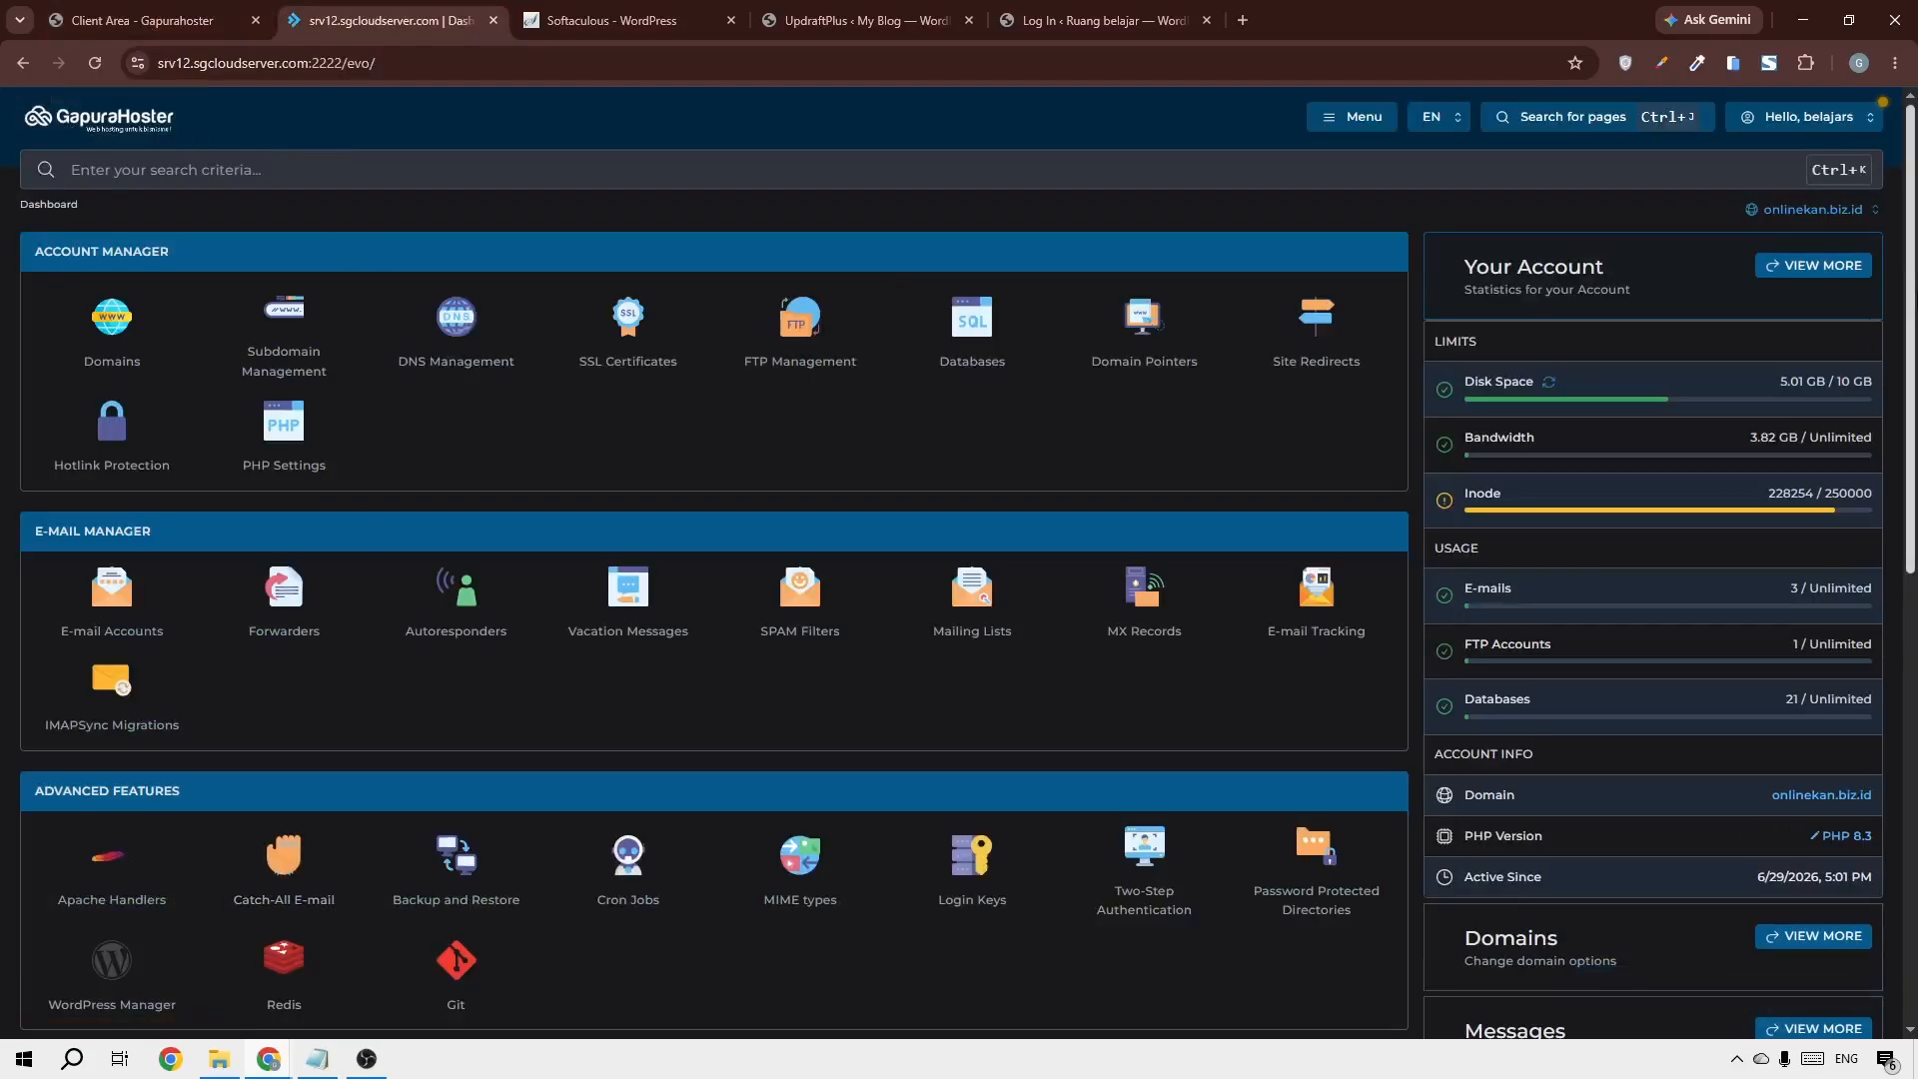
scroll(1868, 330, down, 8)
In phpMyAdmin, edit the admin row of belajars_wp18's wpuy_users table, focusing its user_pass field
click(290, 499)
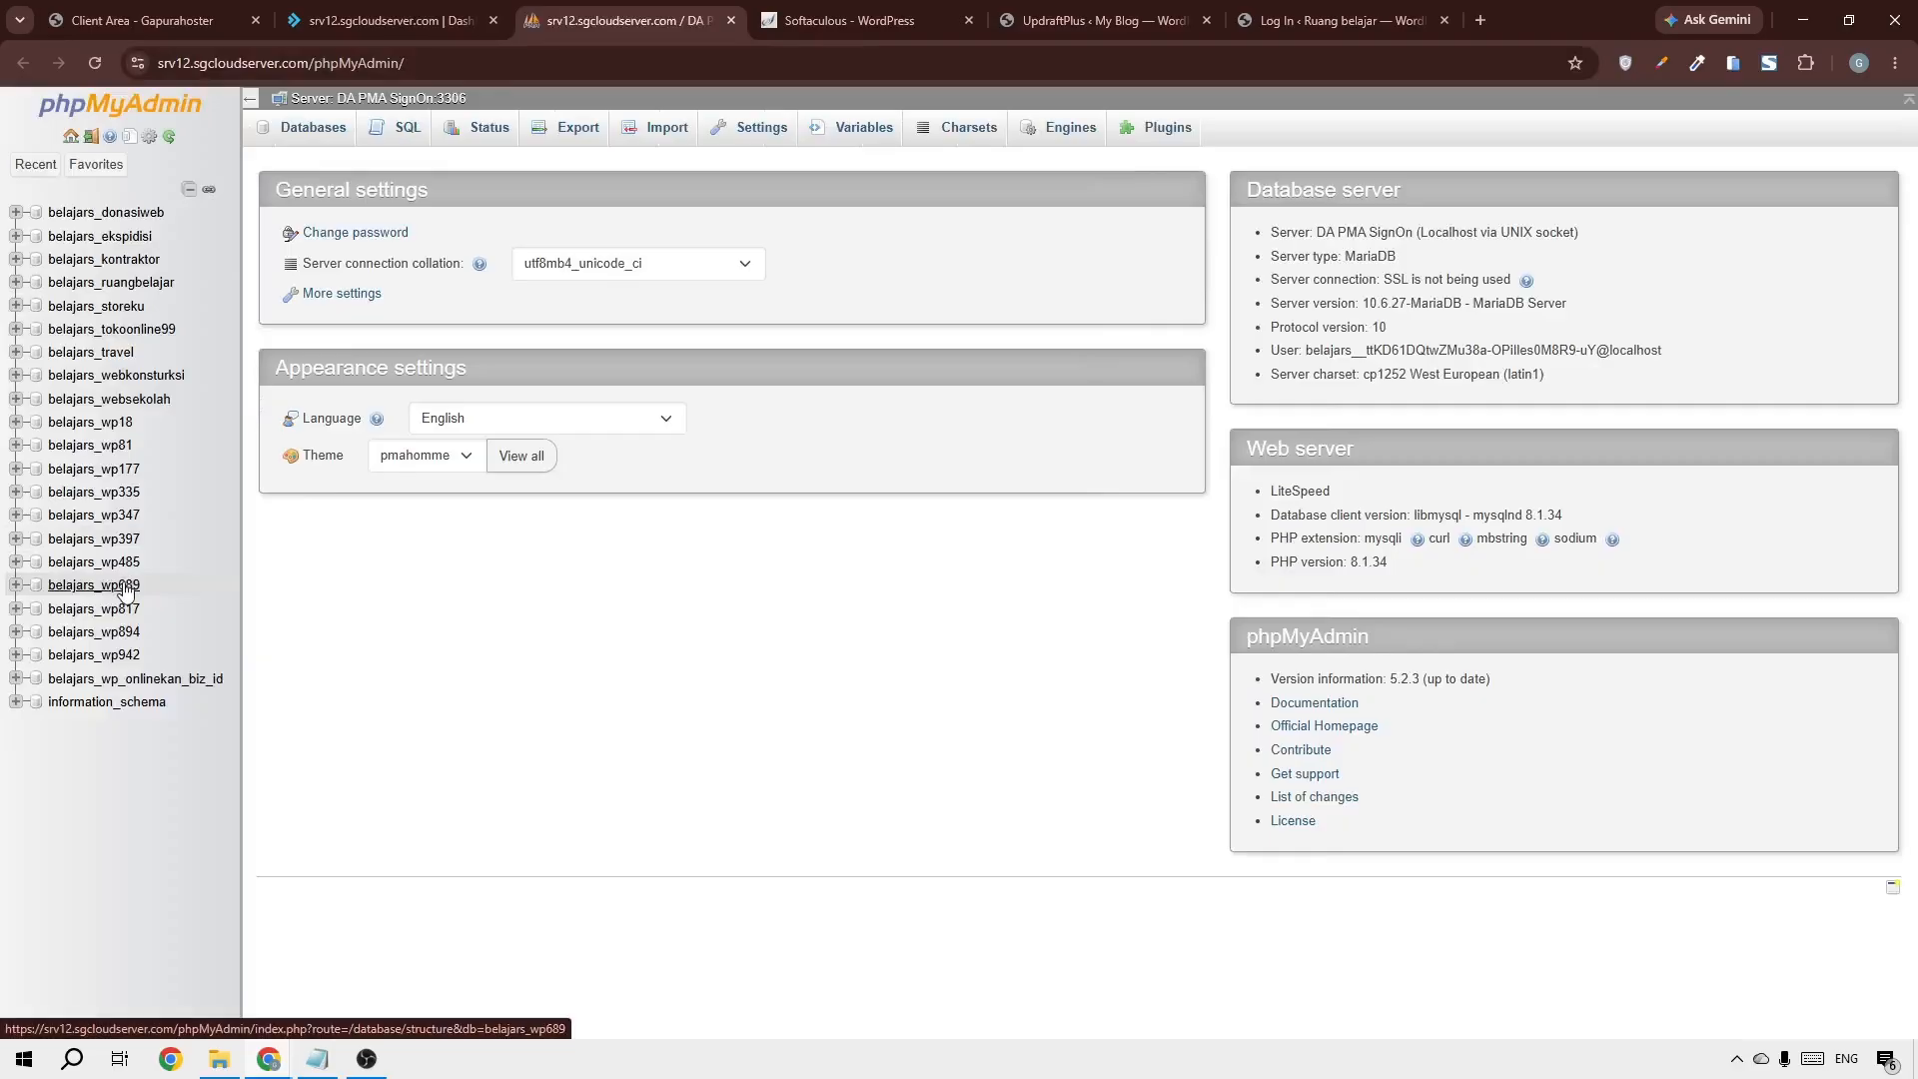
click(117, 425)
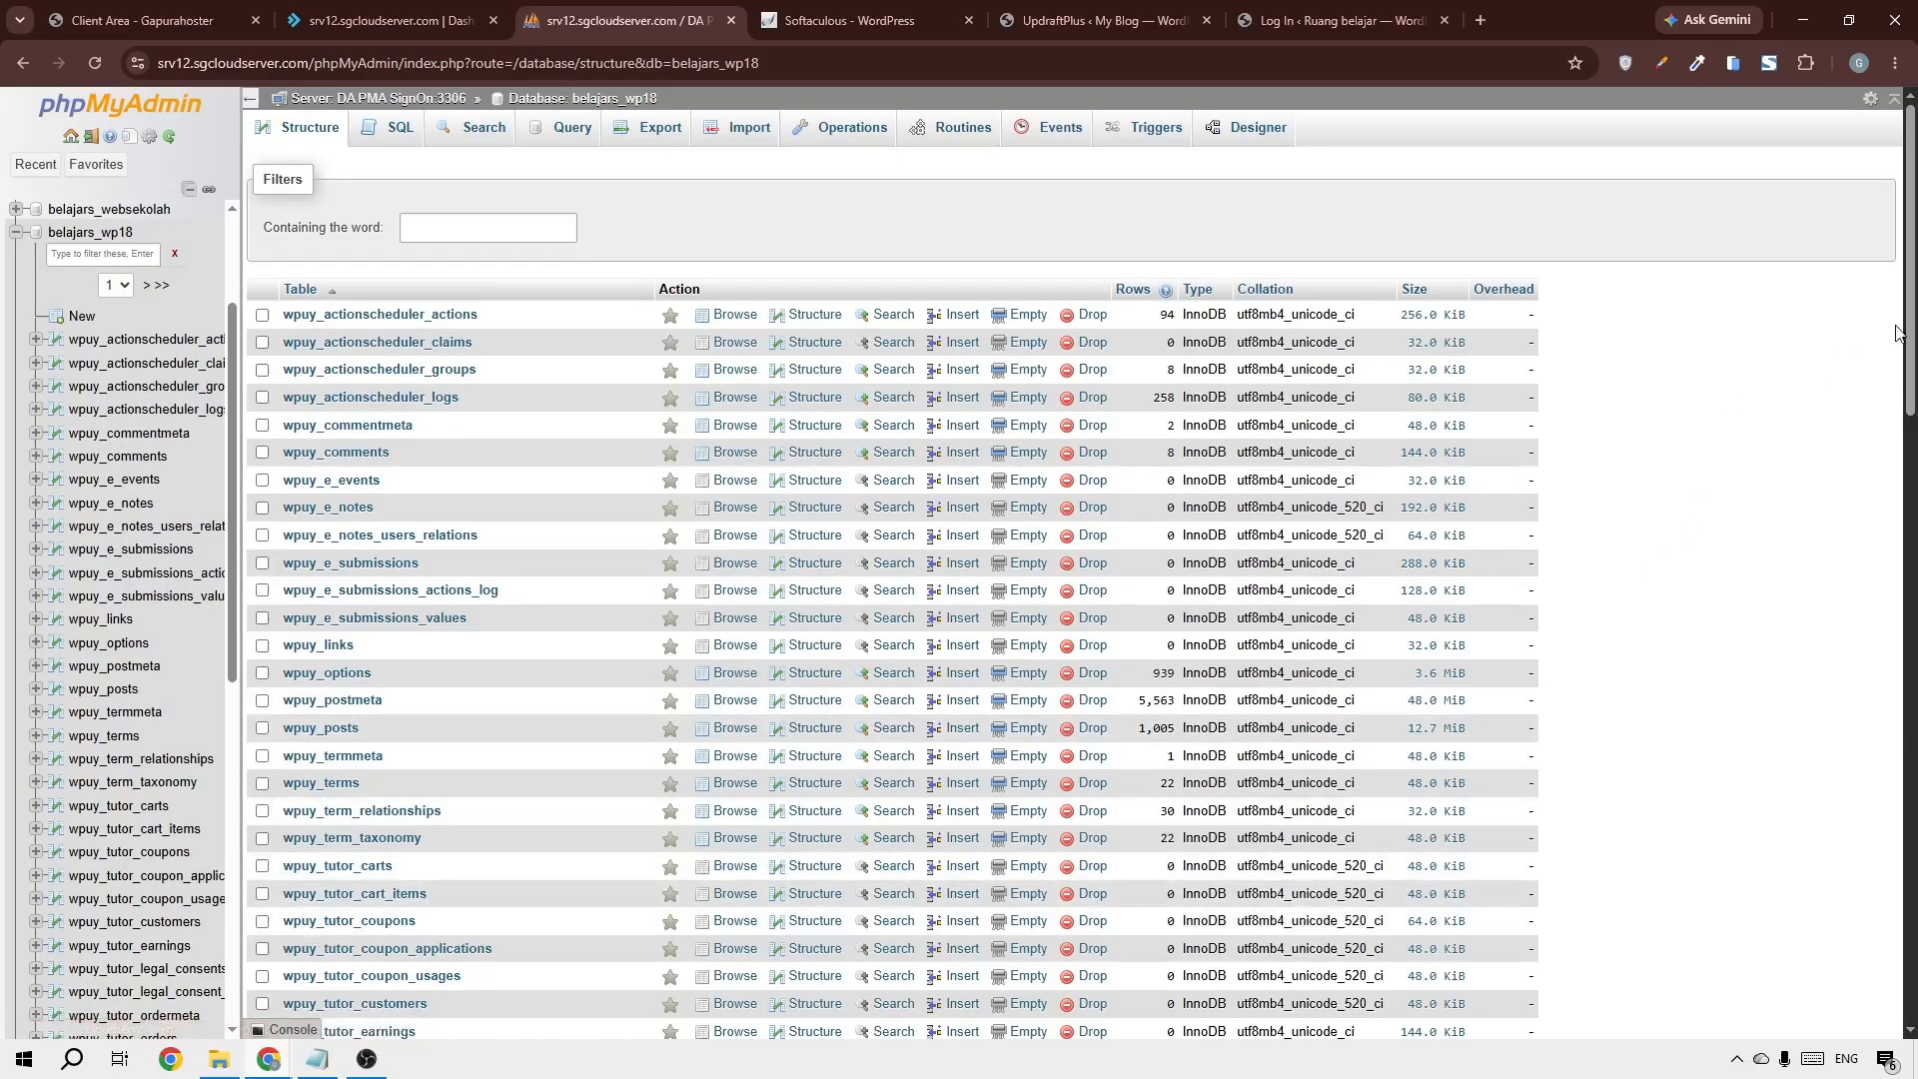
drag(1910, 333, 1910, 690)
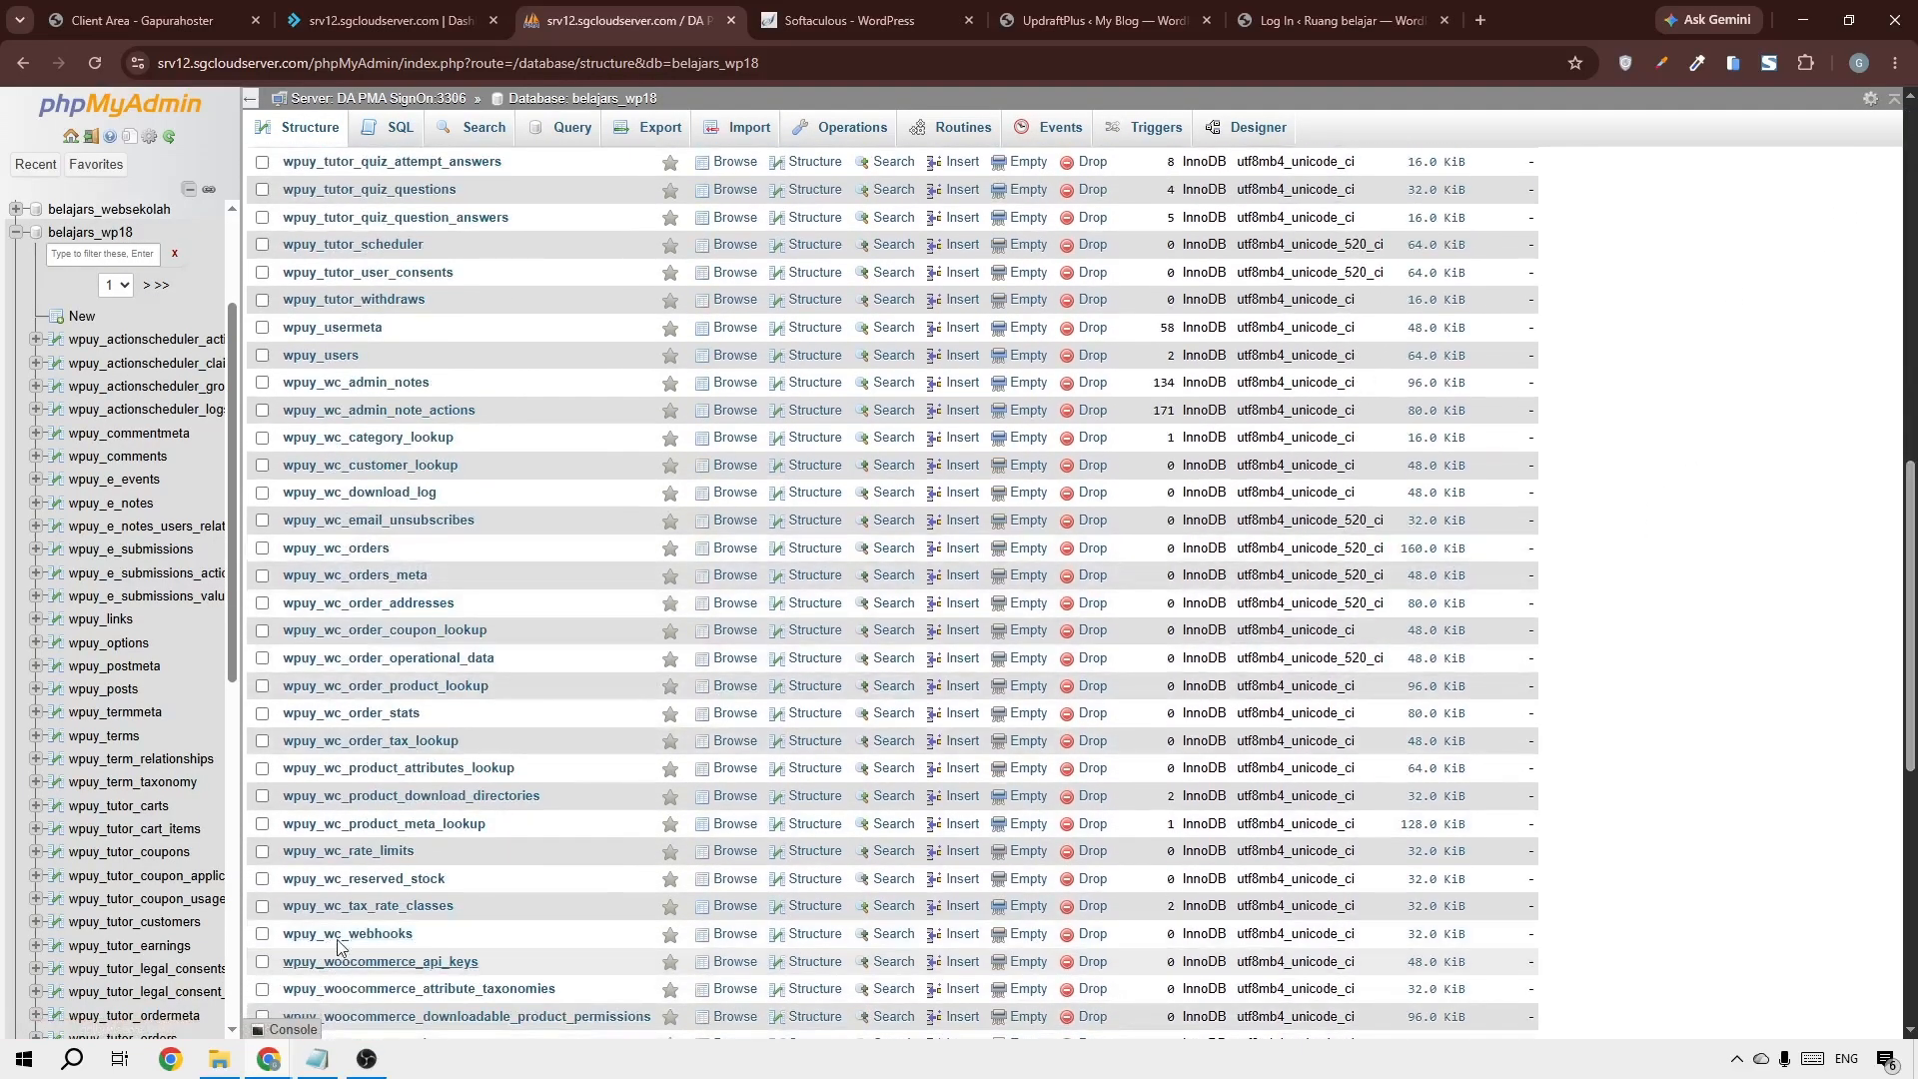
mouse_move(1910, 534)
mouse_down()
mouse_move(1910, 774)
mouse_move(1891, 566)
mouse_up()
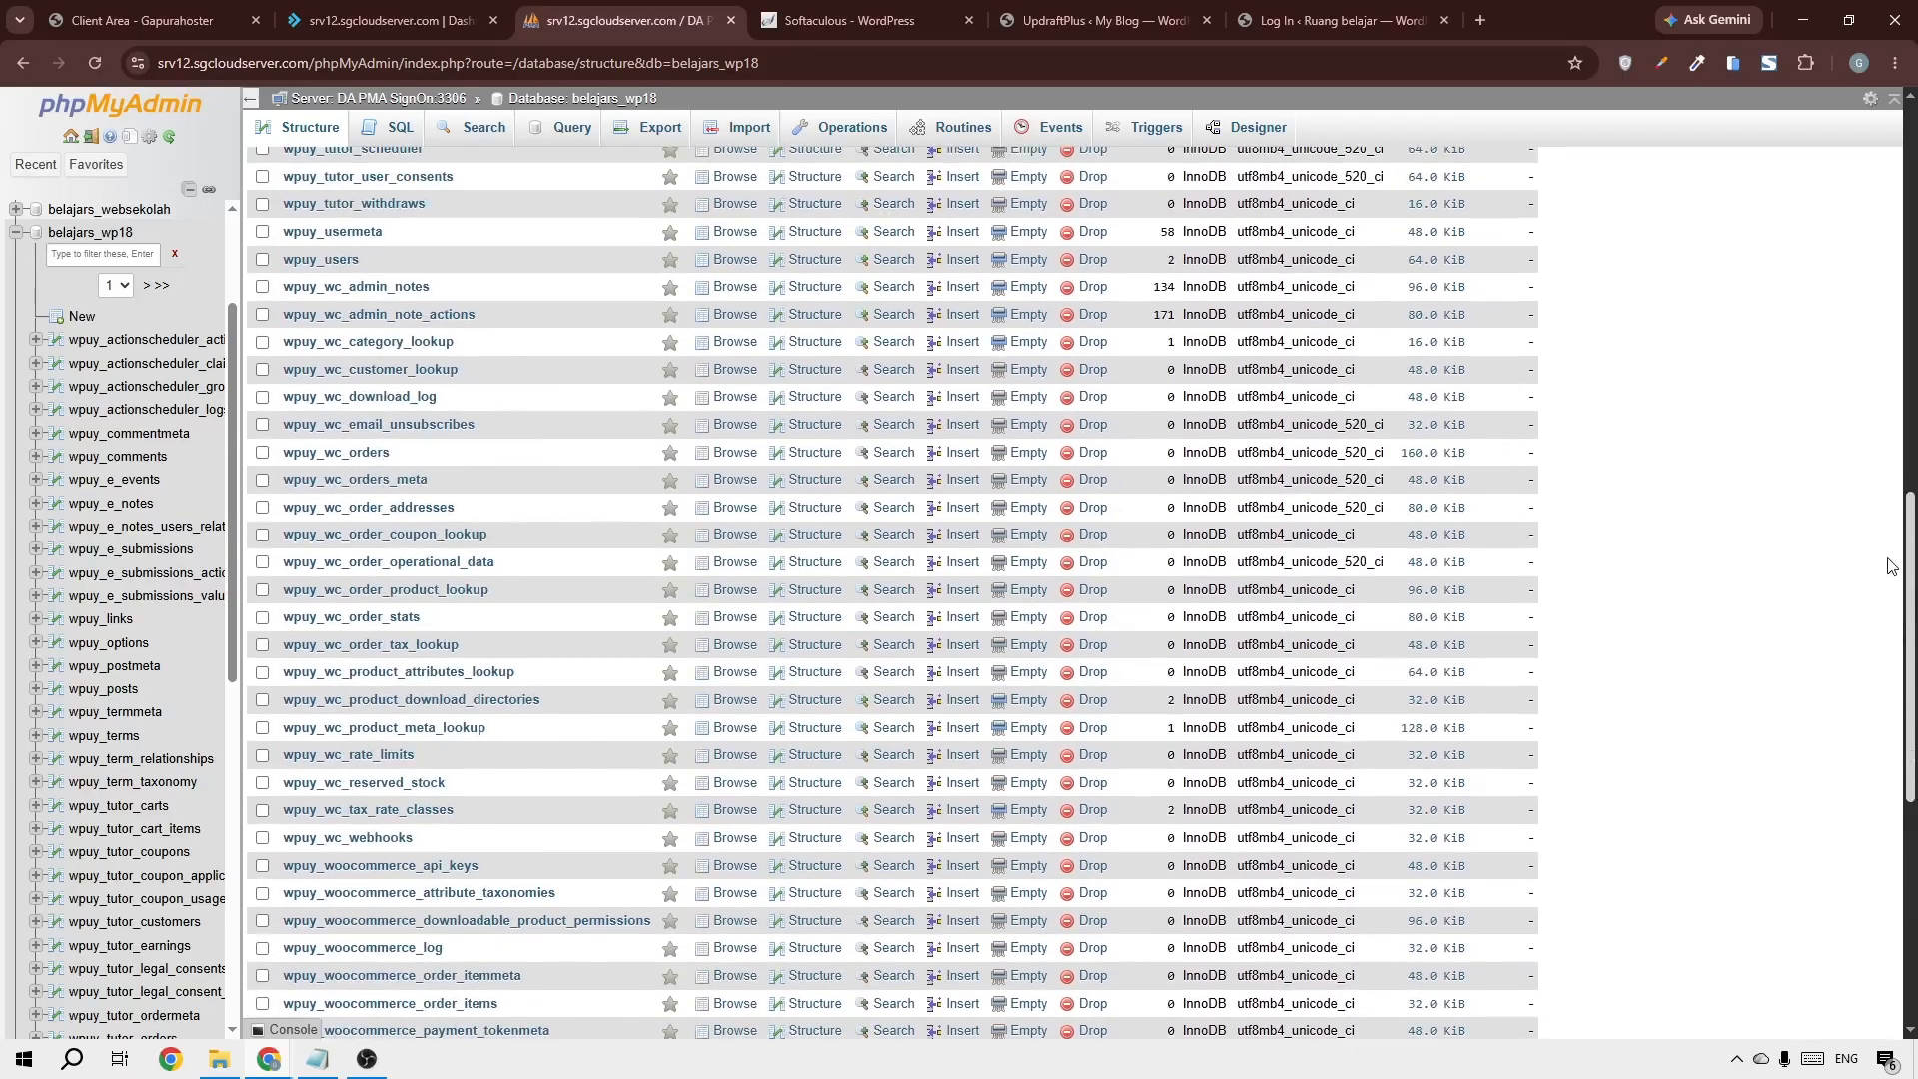
click(321, 260)
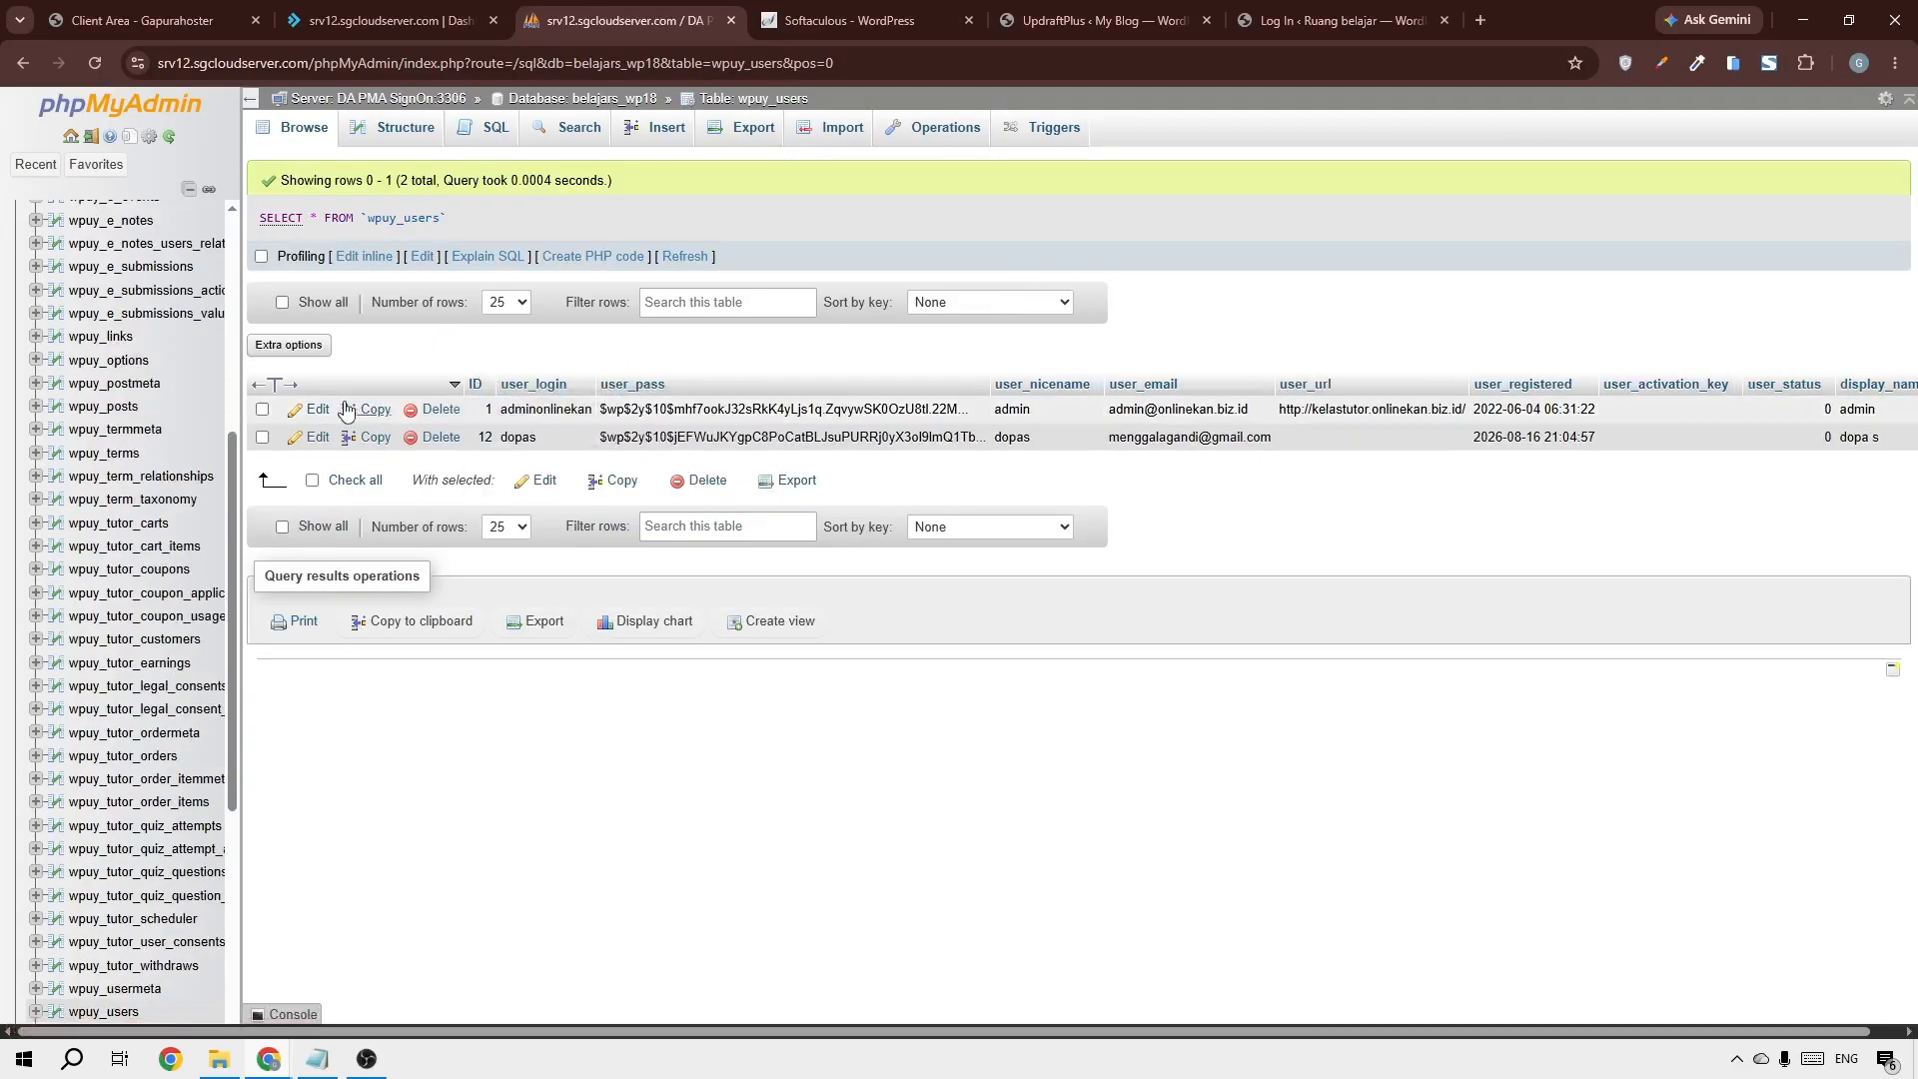
click(346, 411)
click(880, 357)
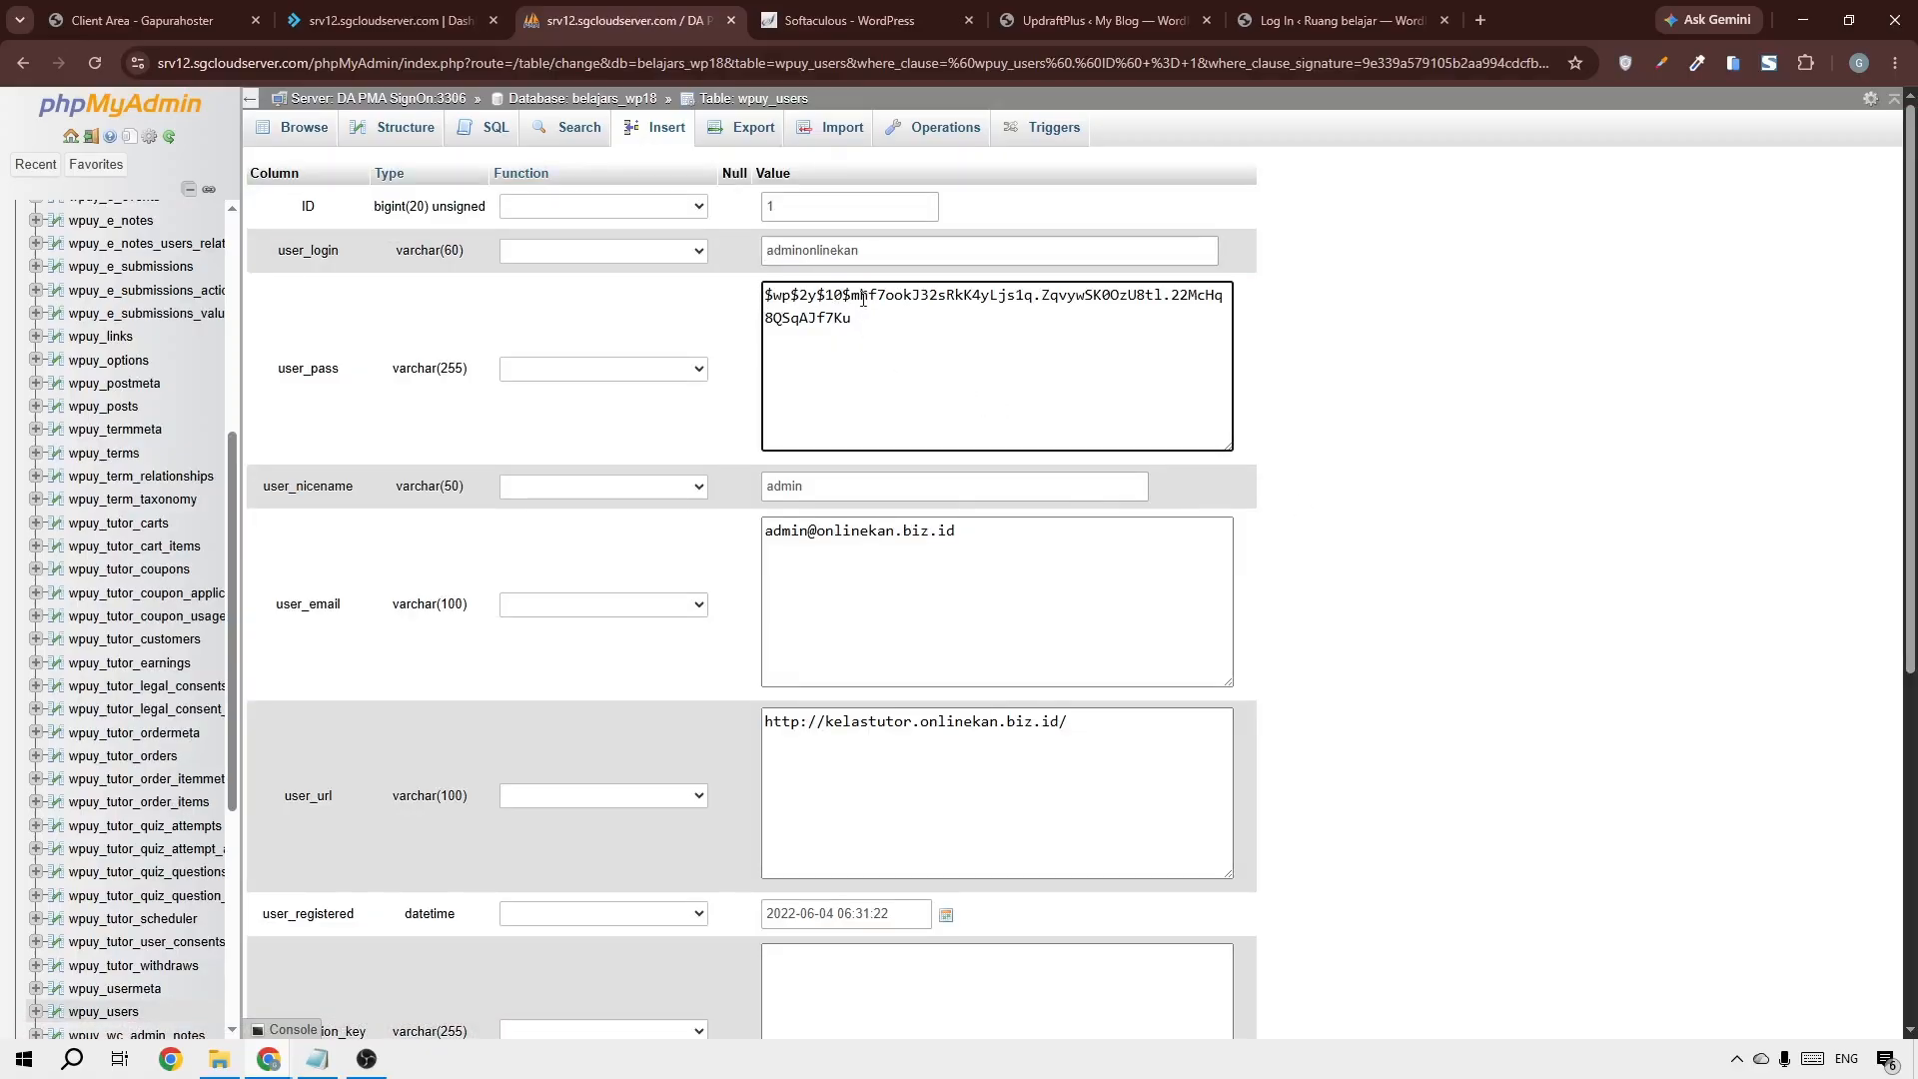
Set the user_pass field's Function to MD5 in the admin row's edit form
click(645, 369)
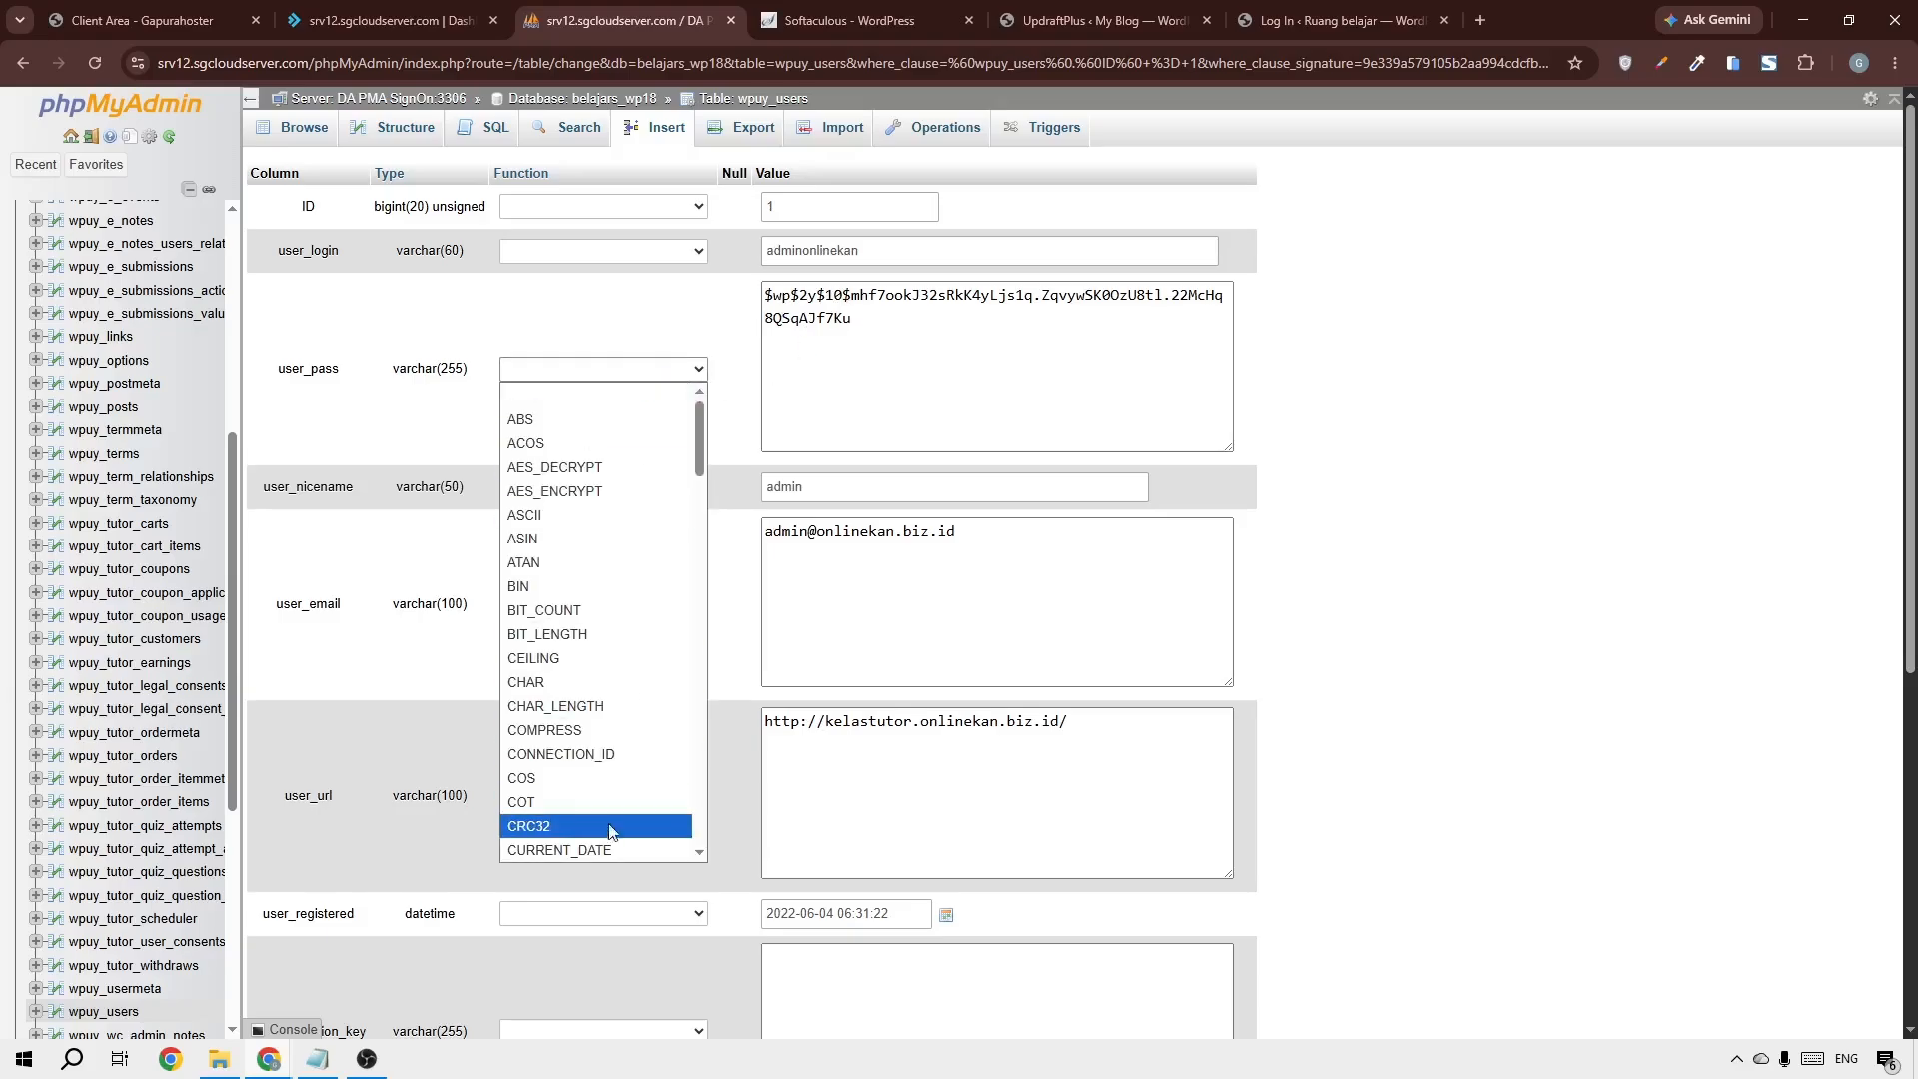
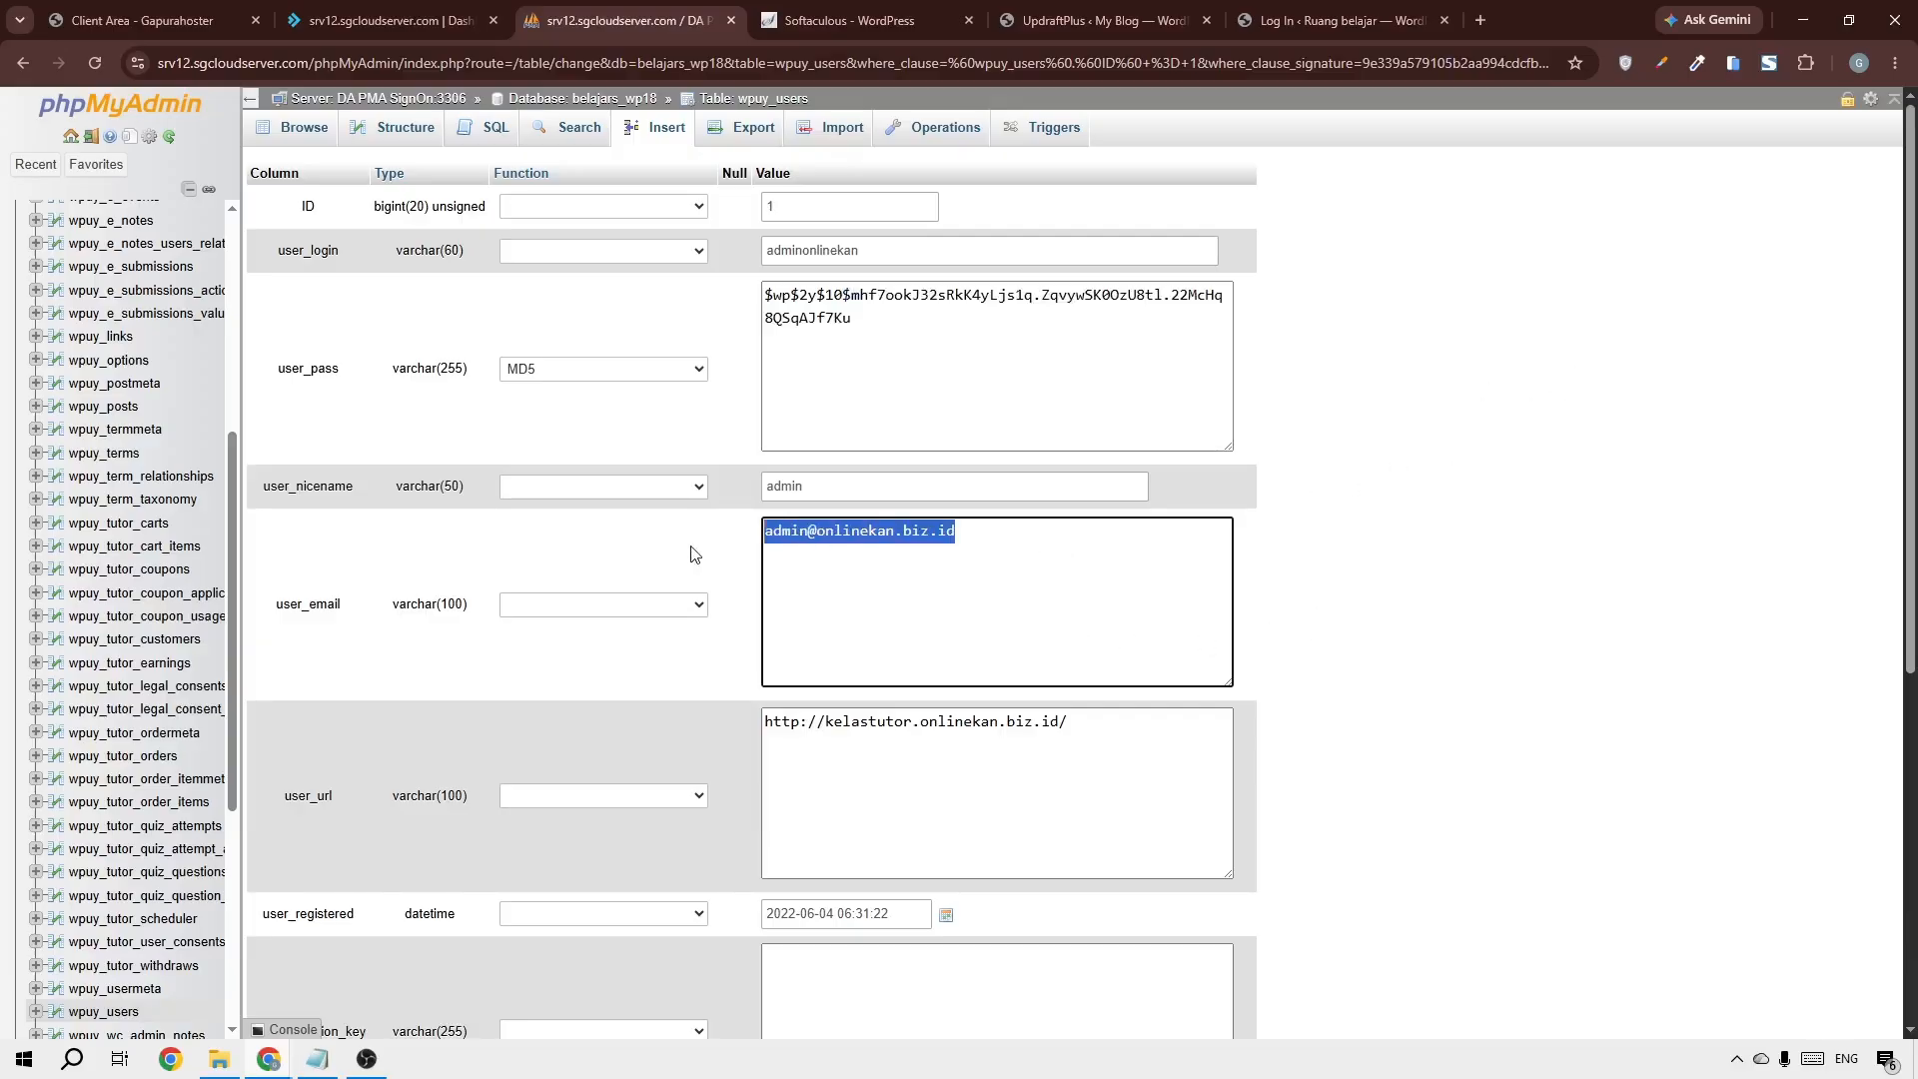
Leave the unsaved wpuy_users edit form and open the wpuy_options table rows
click(1282, 537)
scroll(1283, 540, down, 6)
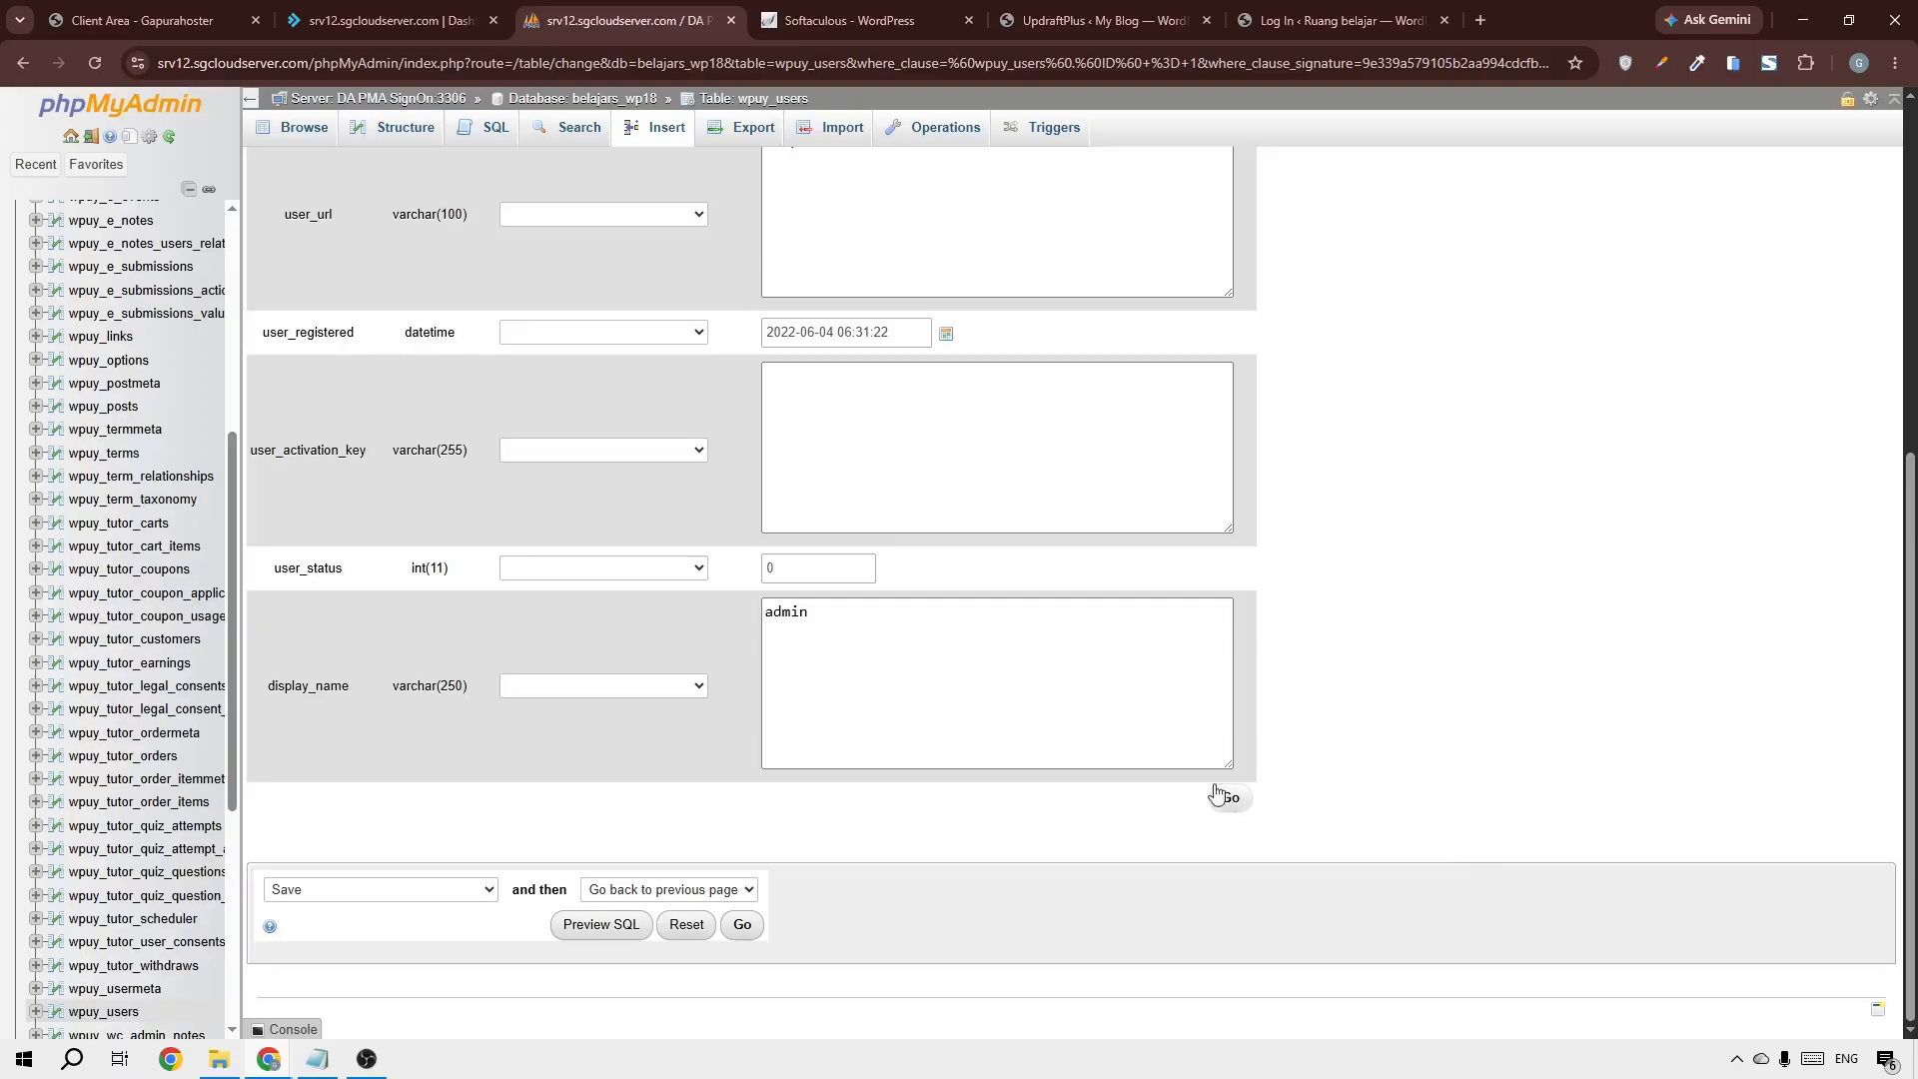
click(137, 362)
Confirm leaving, review the admin_email option's edit form, then return to the UpdraftPlus restore page
click(1061, 225)
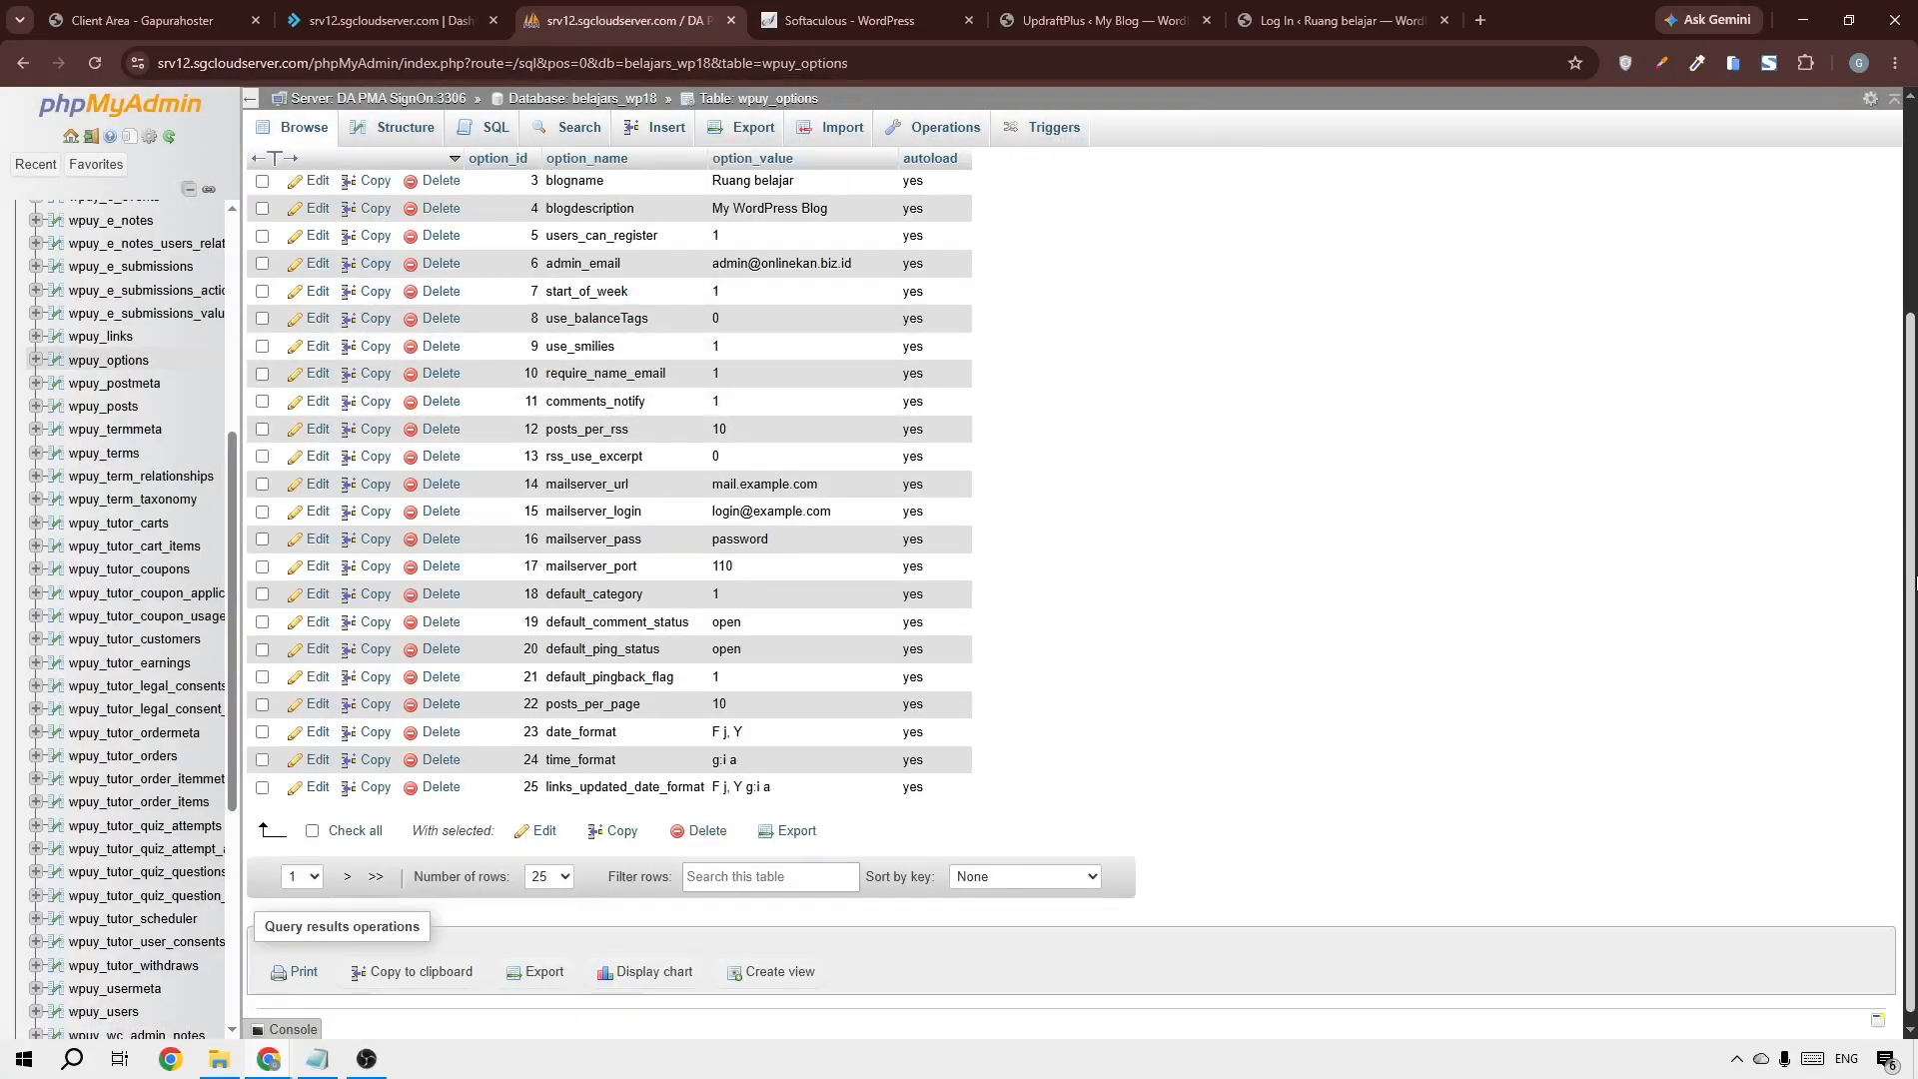
scroll(989, 379, up, 1)
click(316, 362)
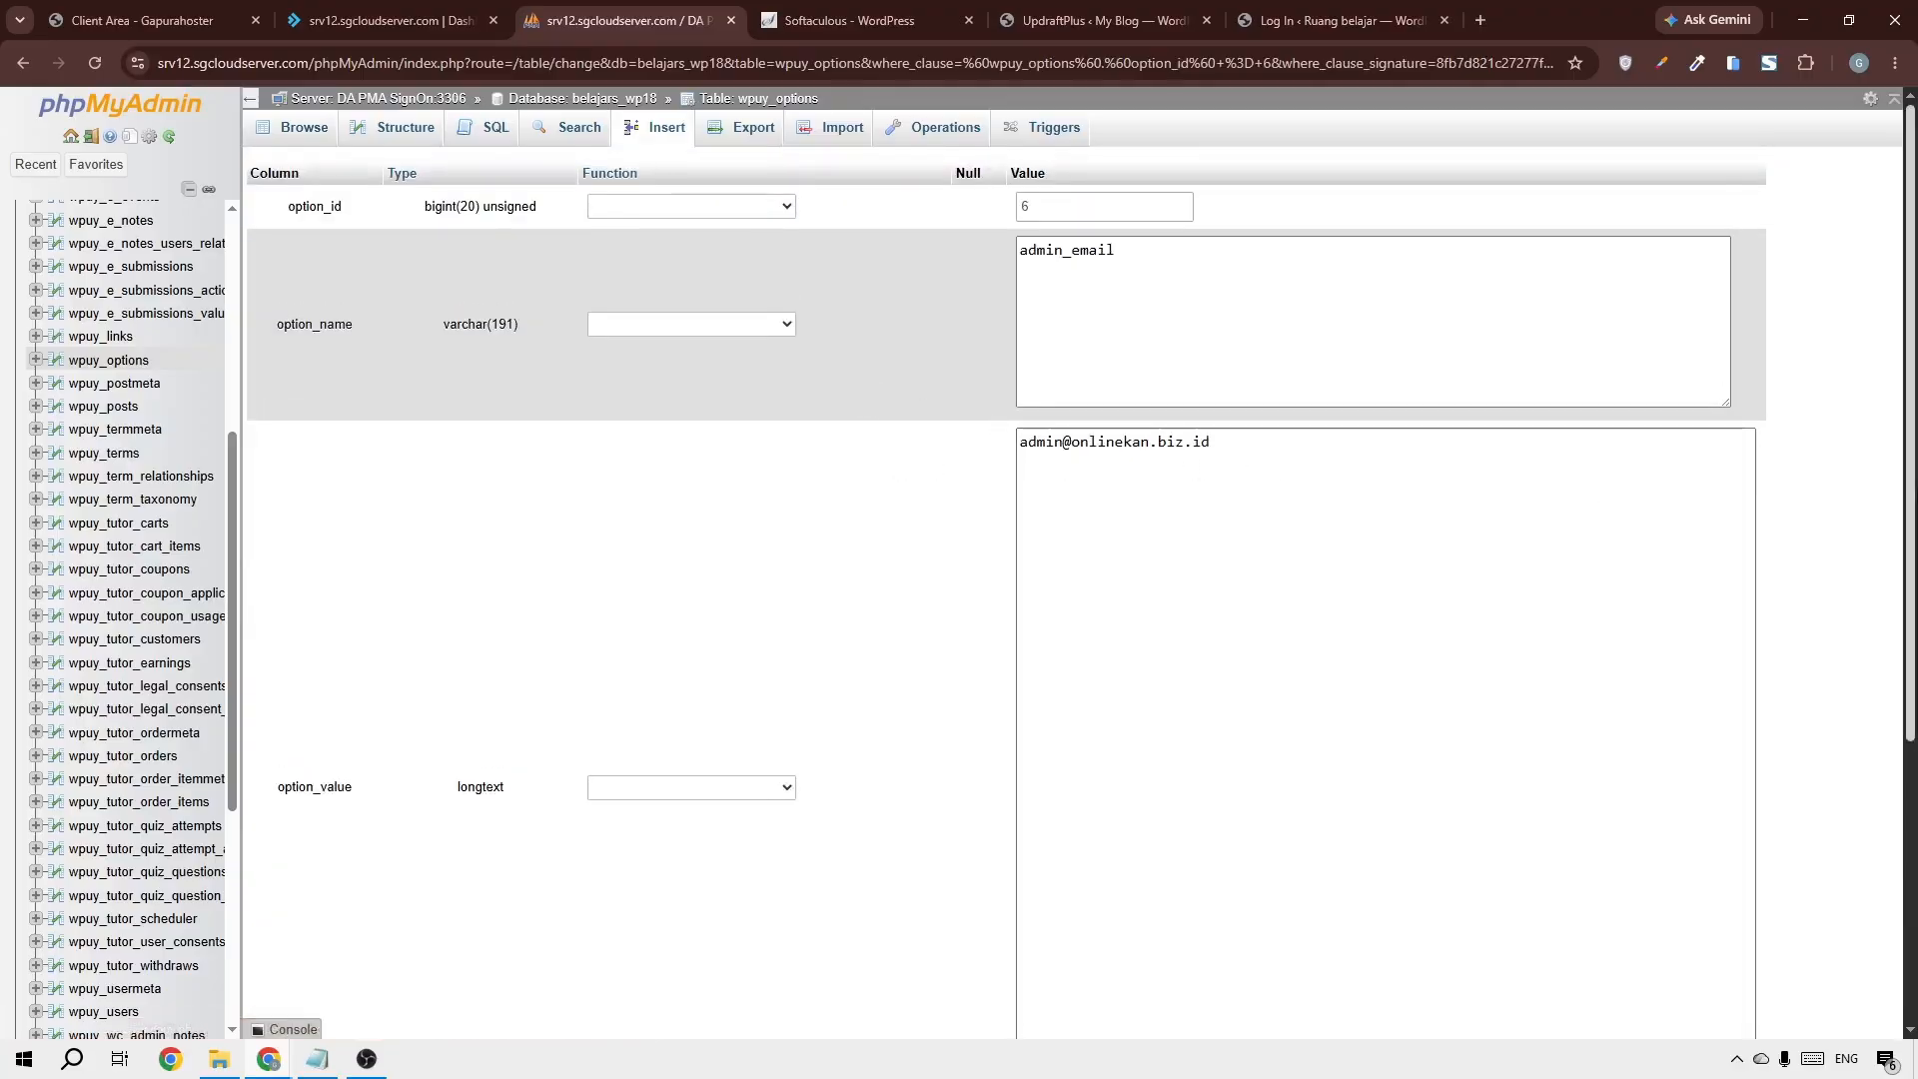
scroll(1798, 889, down, 4)
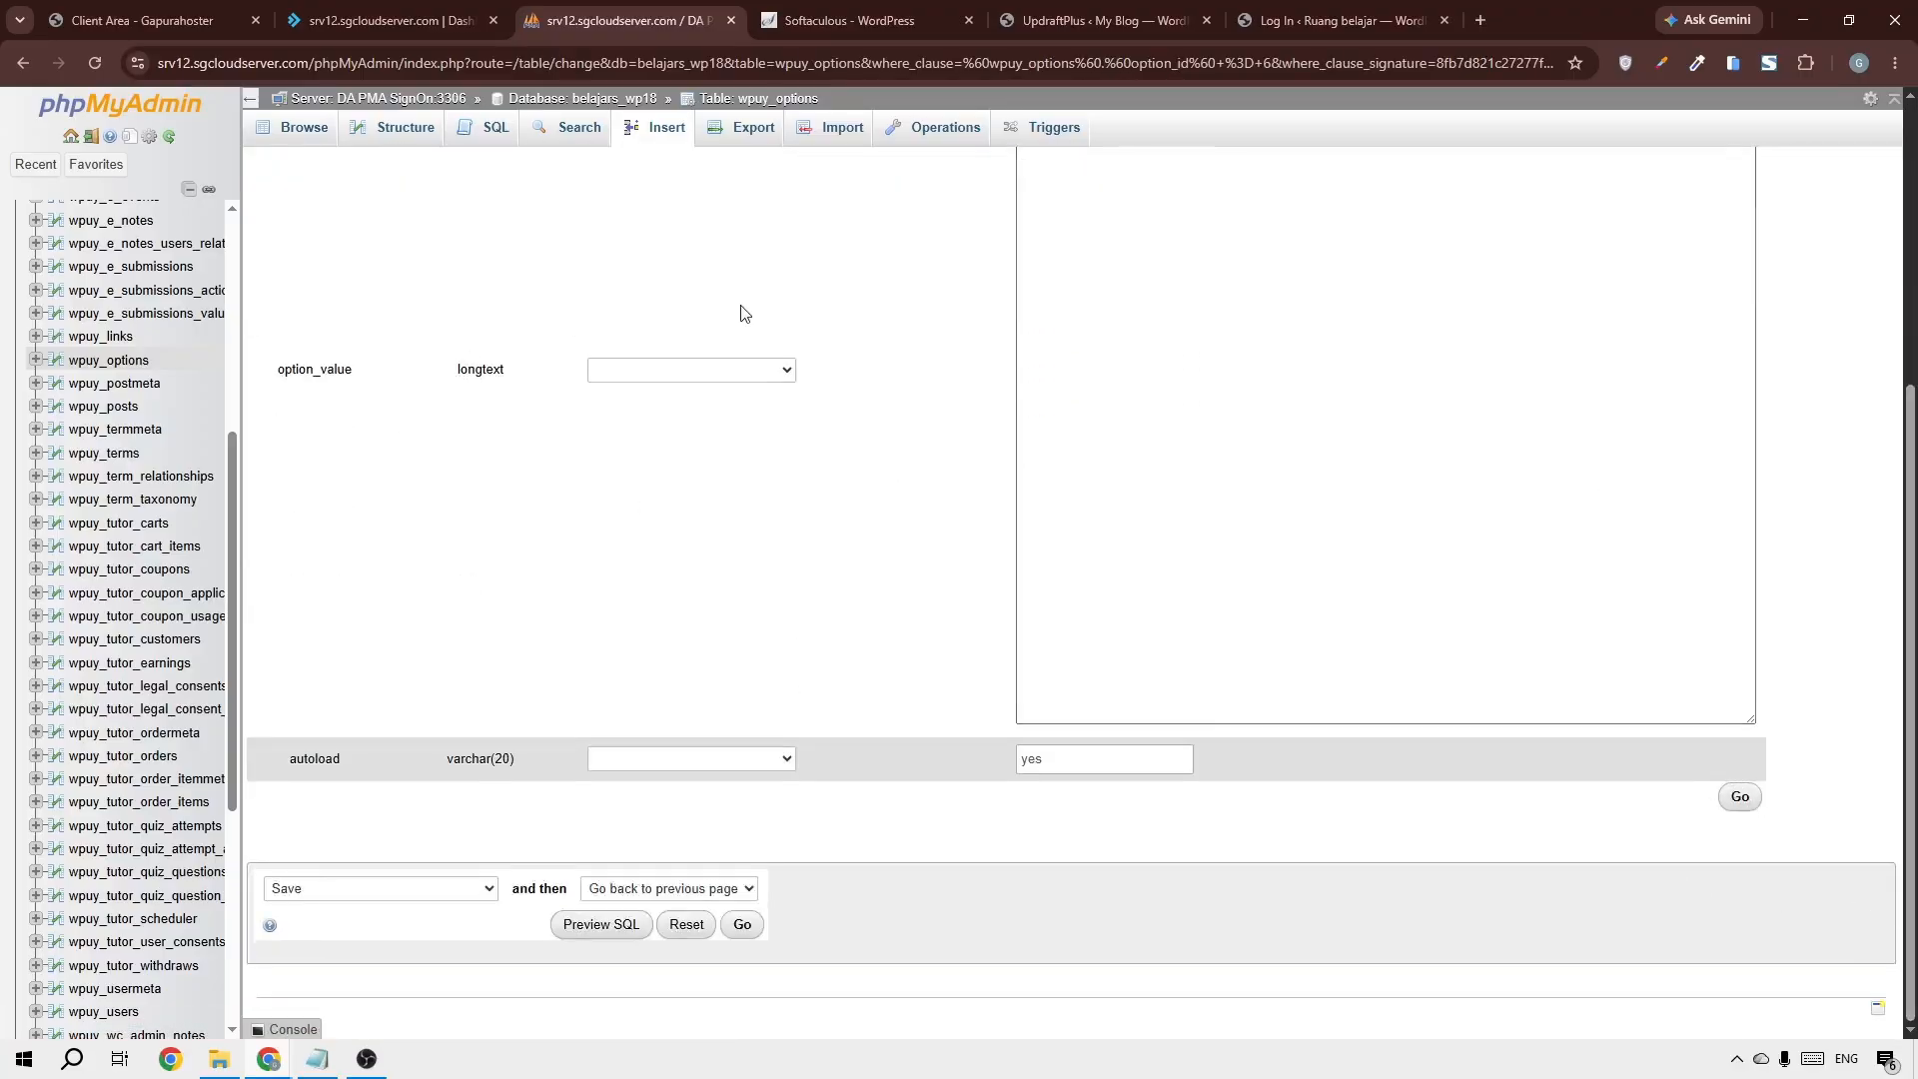
click(1083, 20)
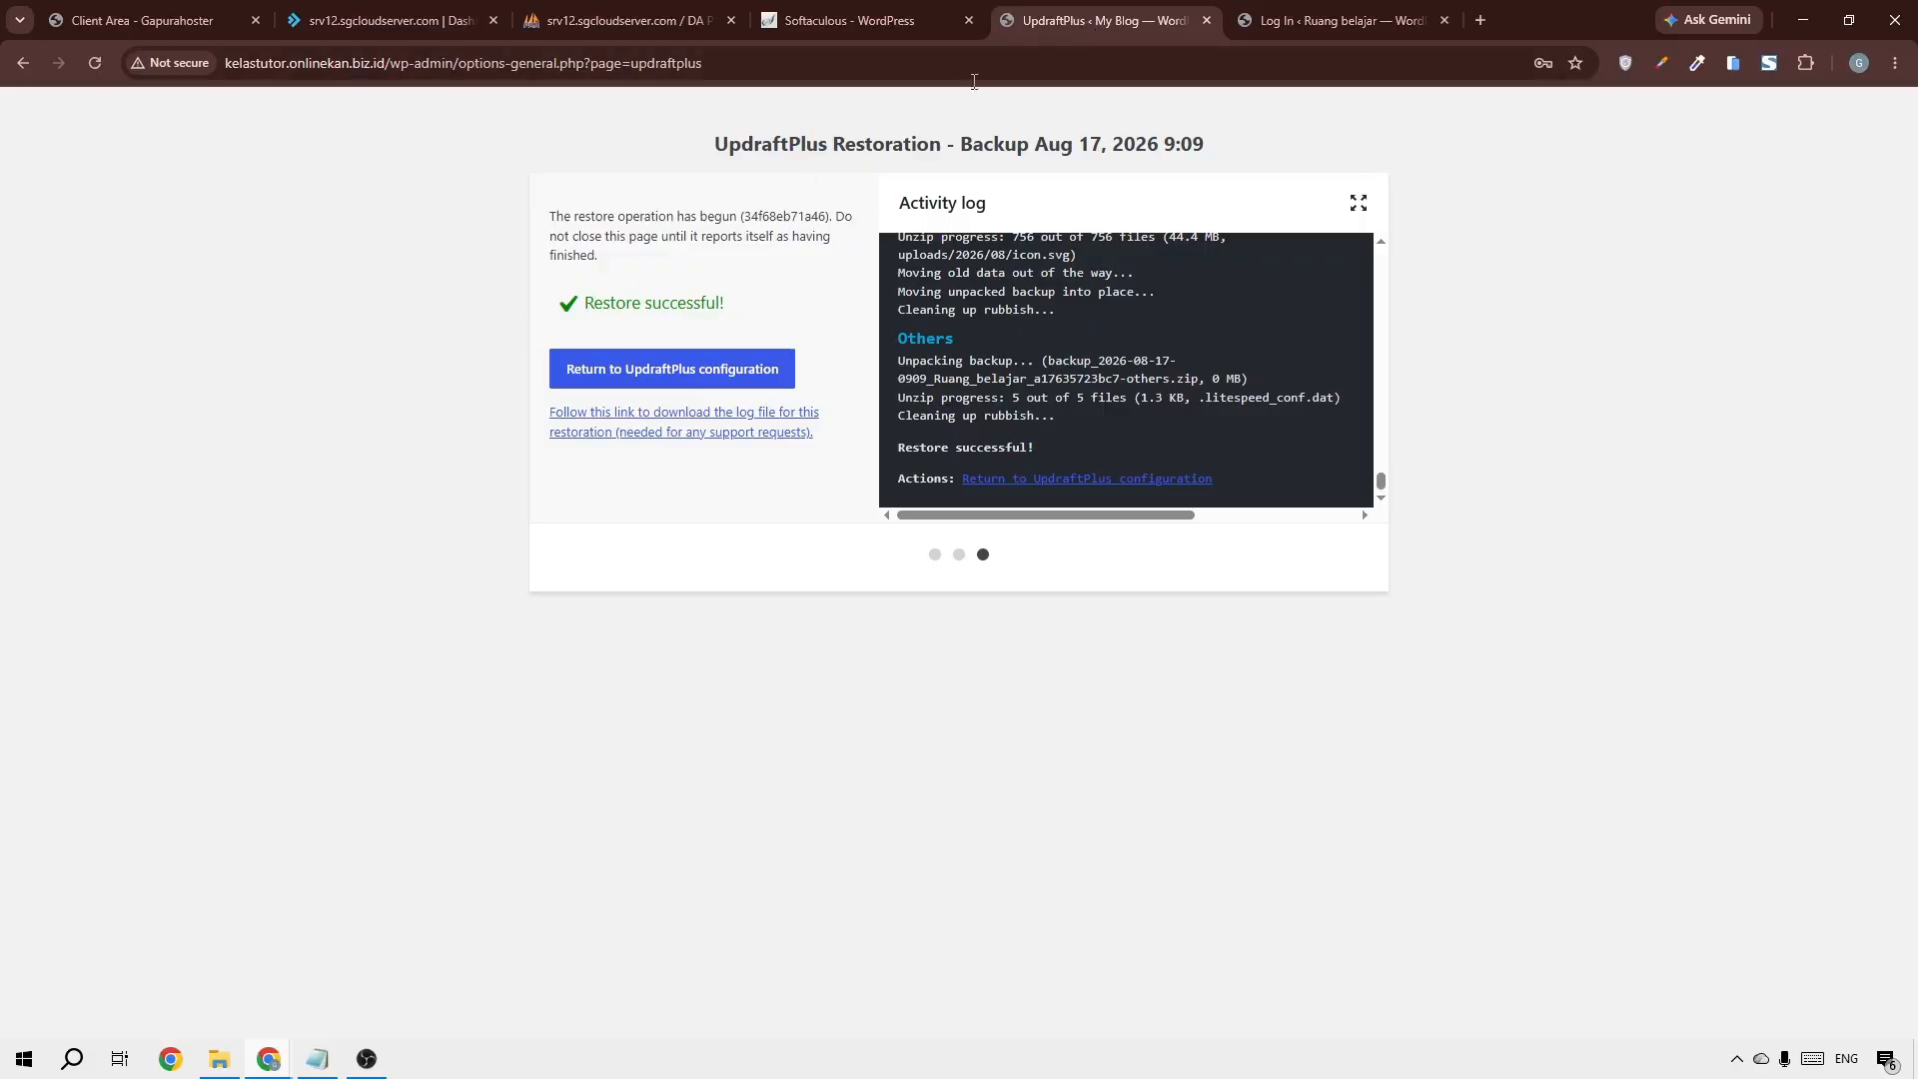
Log in to the Ruang belajar site with the prefilled admin credentials
click(1329, 20)
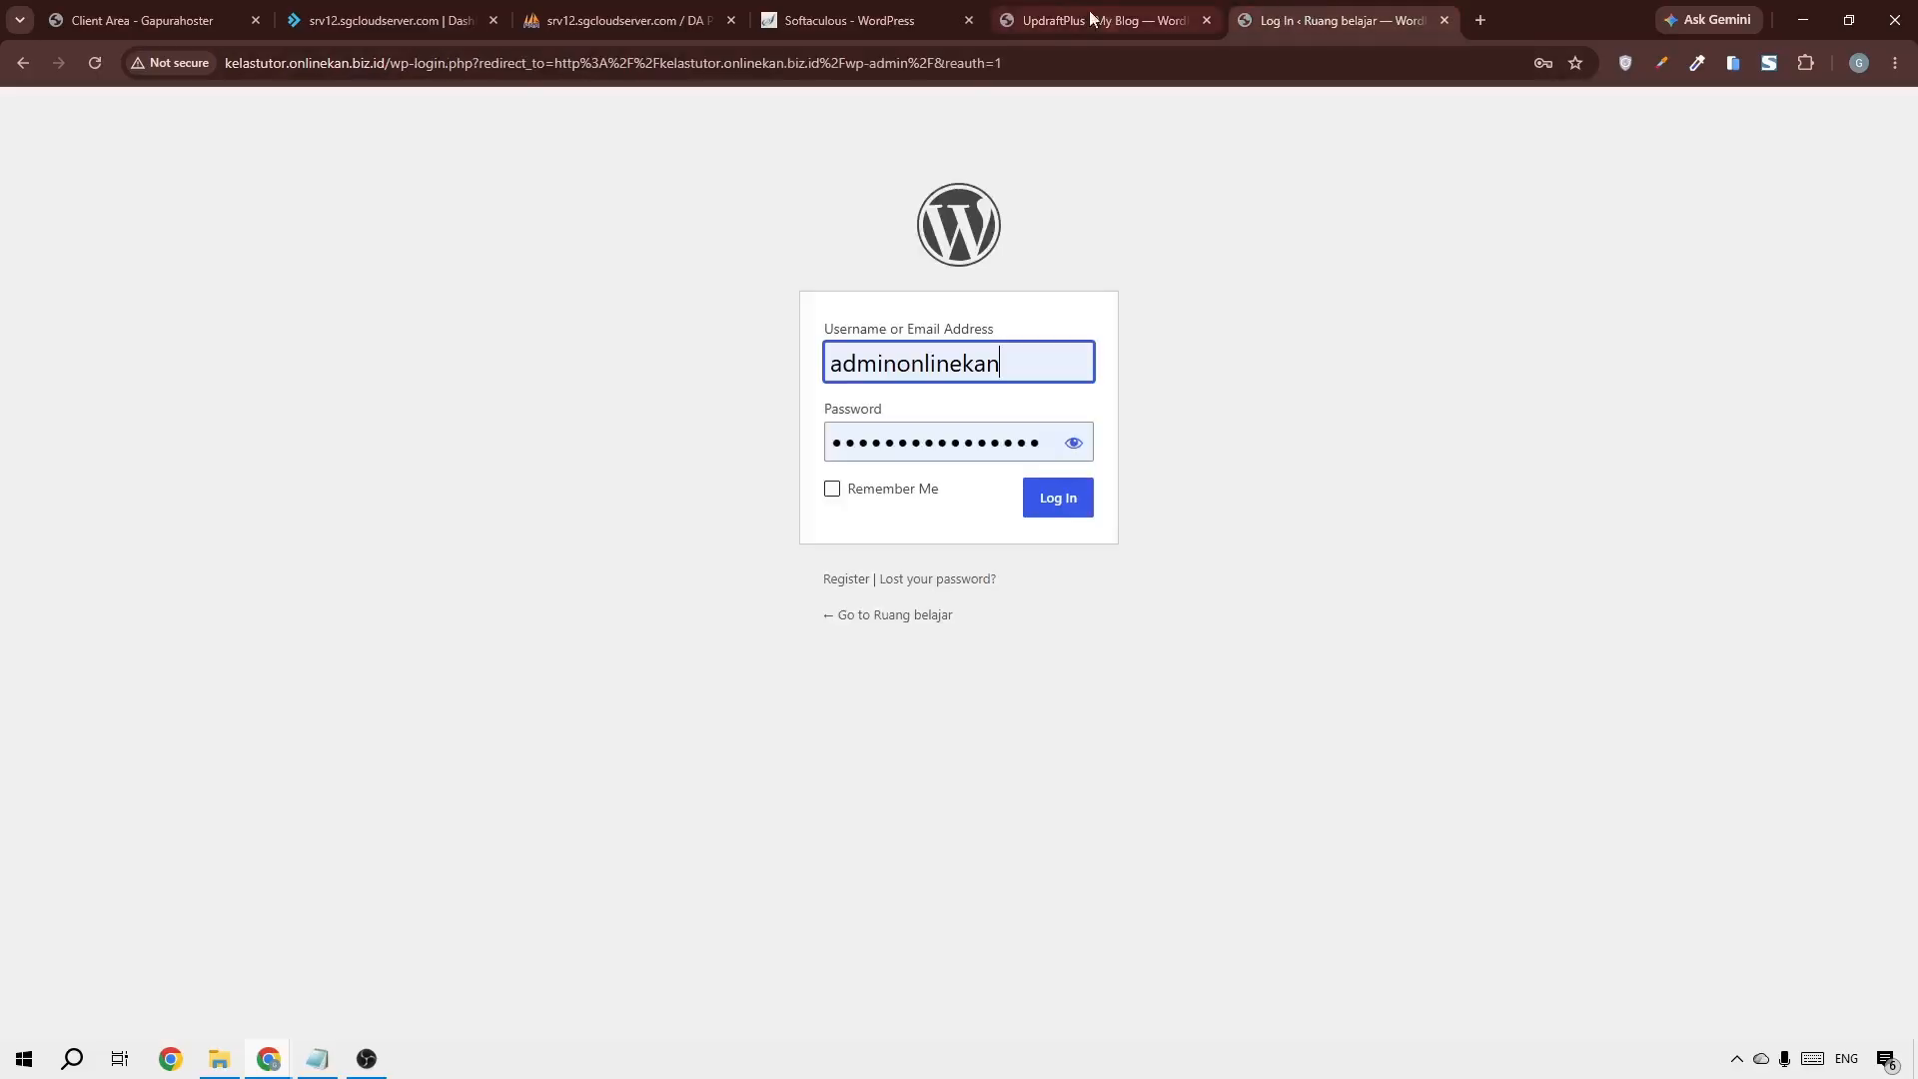
click(1077, 497)
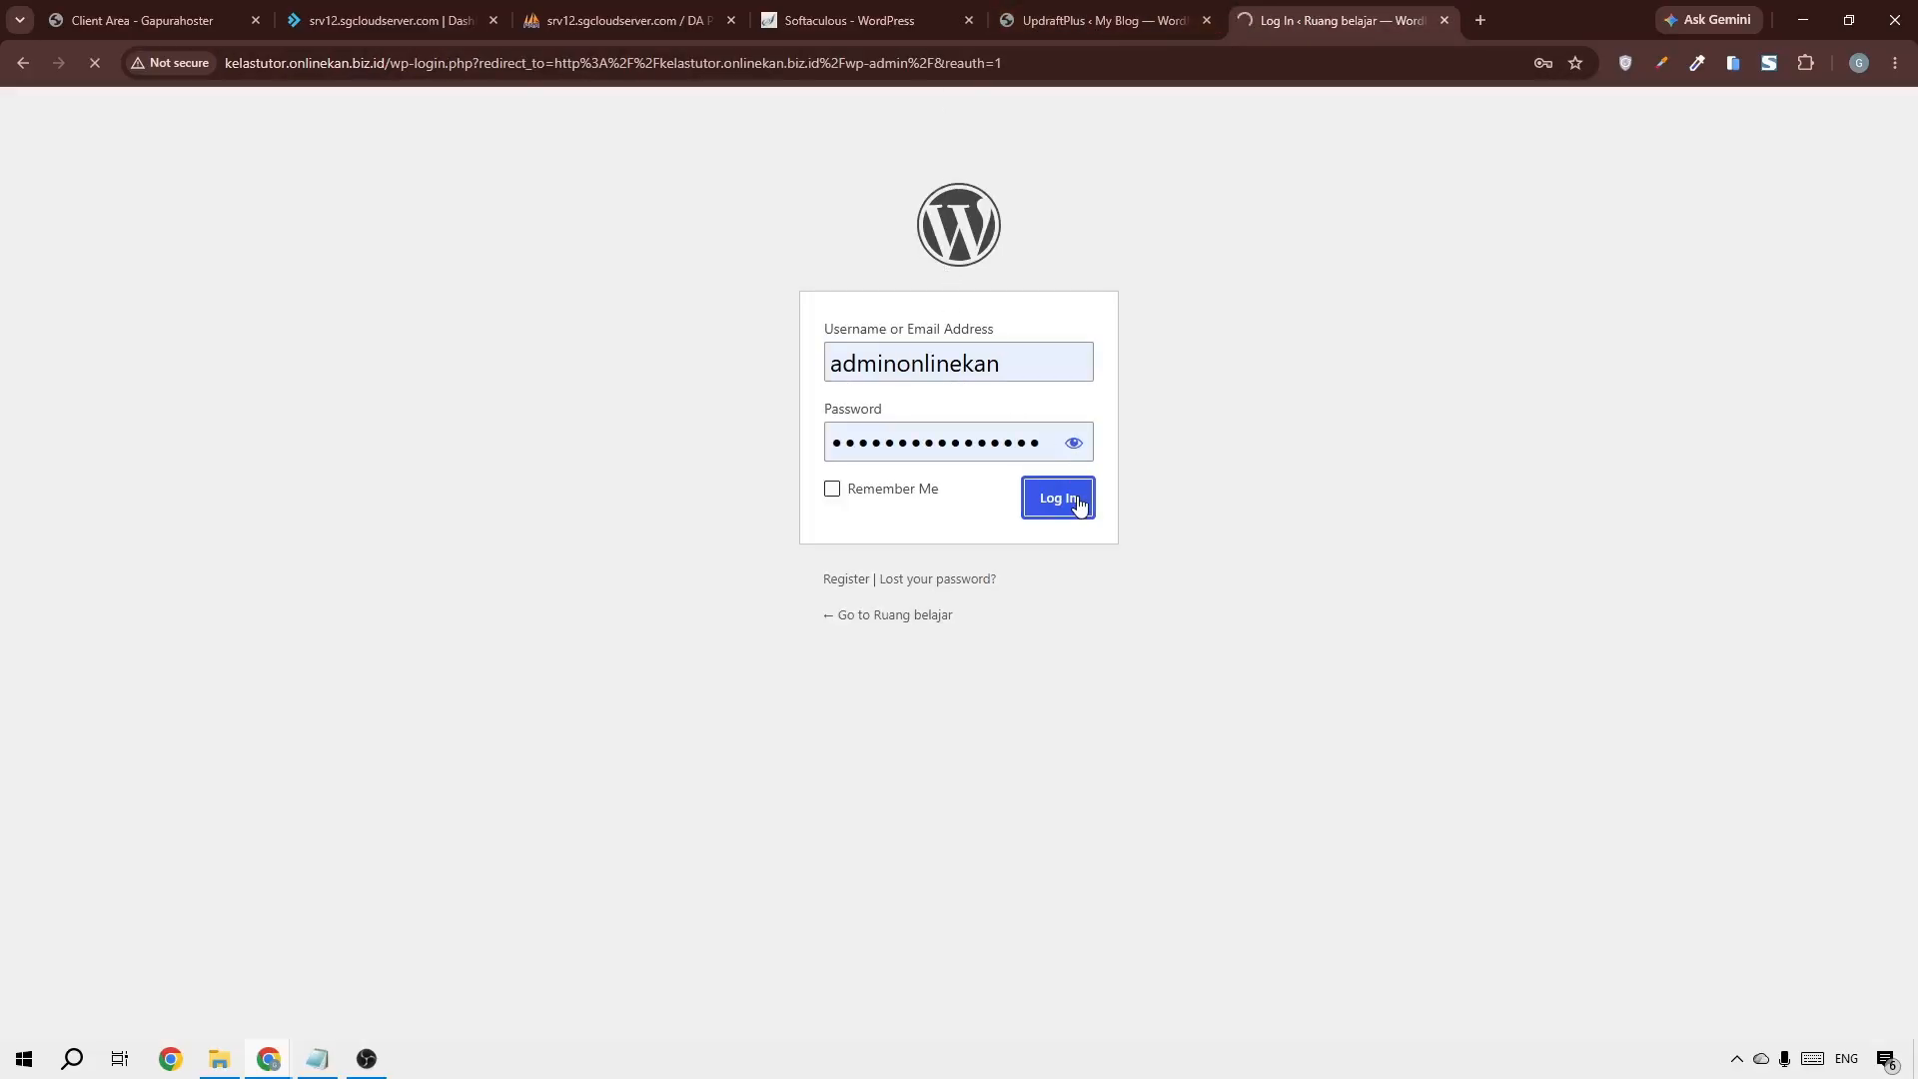
click(381, 1060)
click(378, 1059)
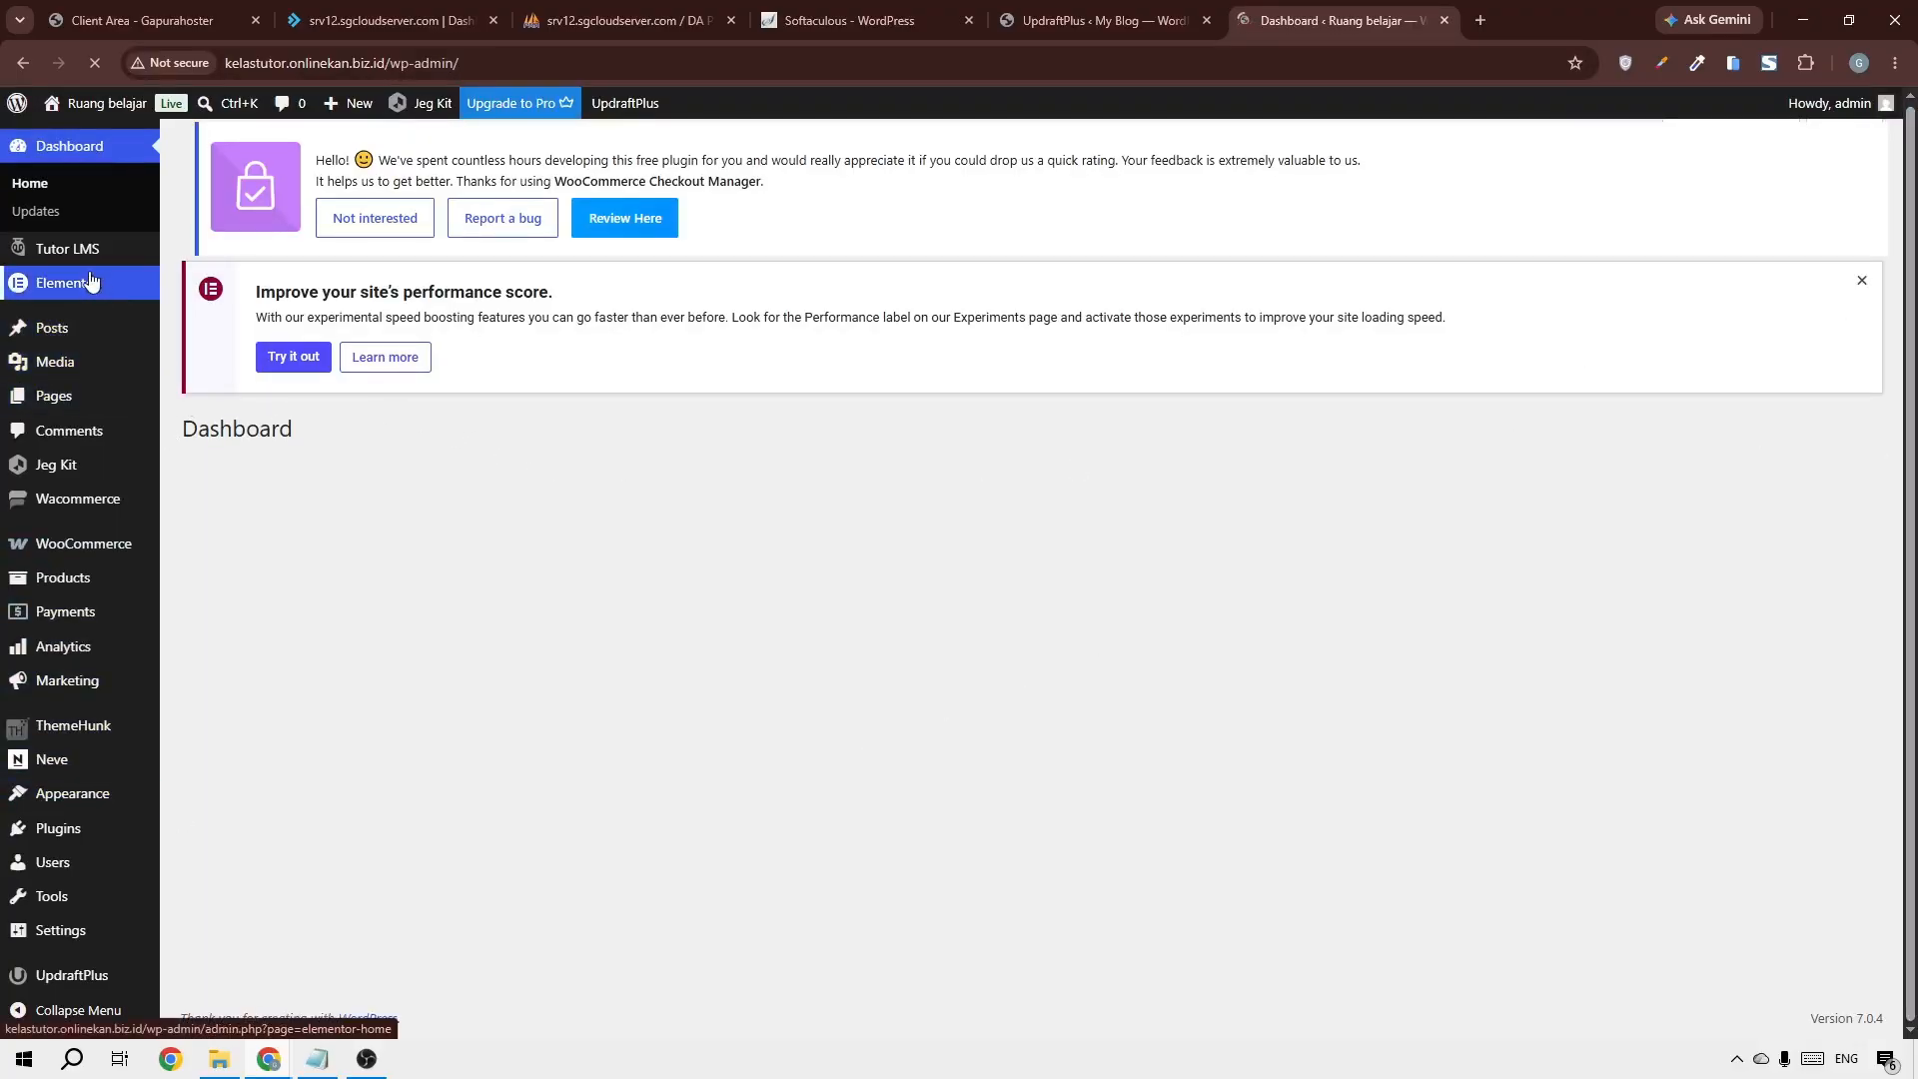
Show the Tutor LMS Courses list and dismiss the site performance and checkout manager notices
mouse_move(83, 262)
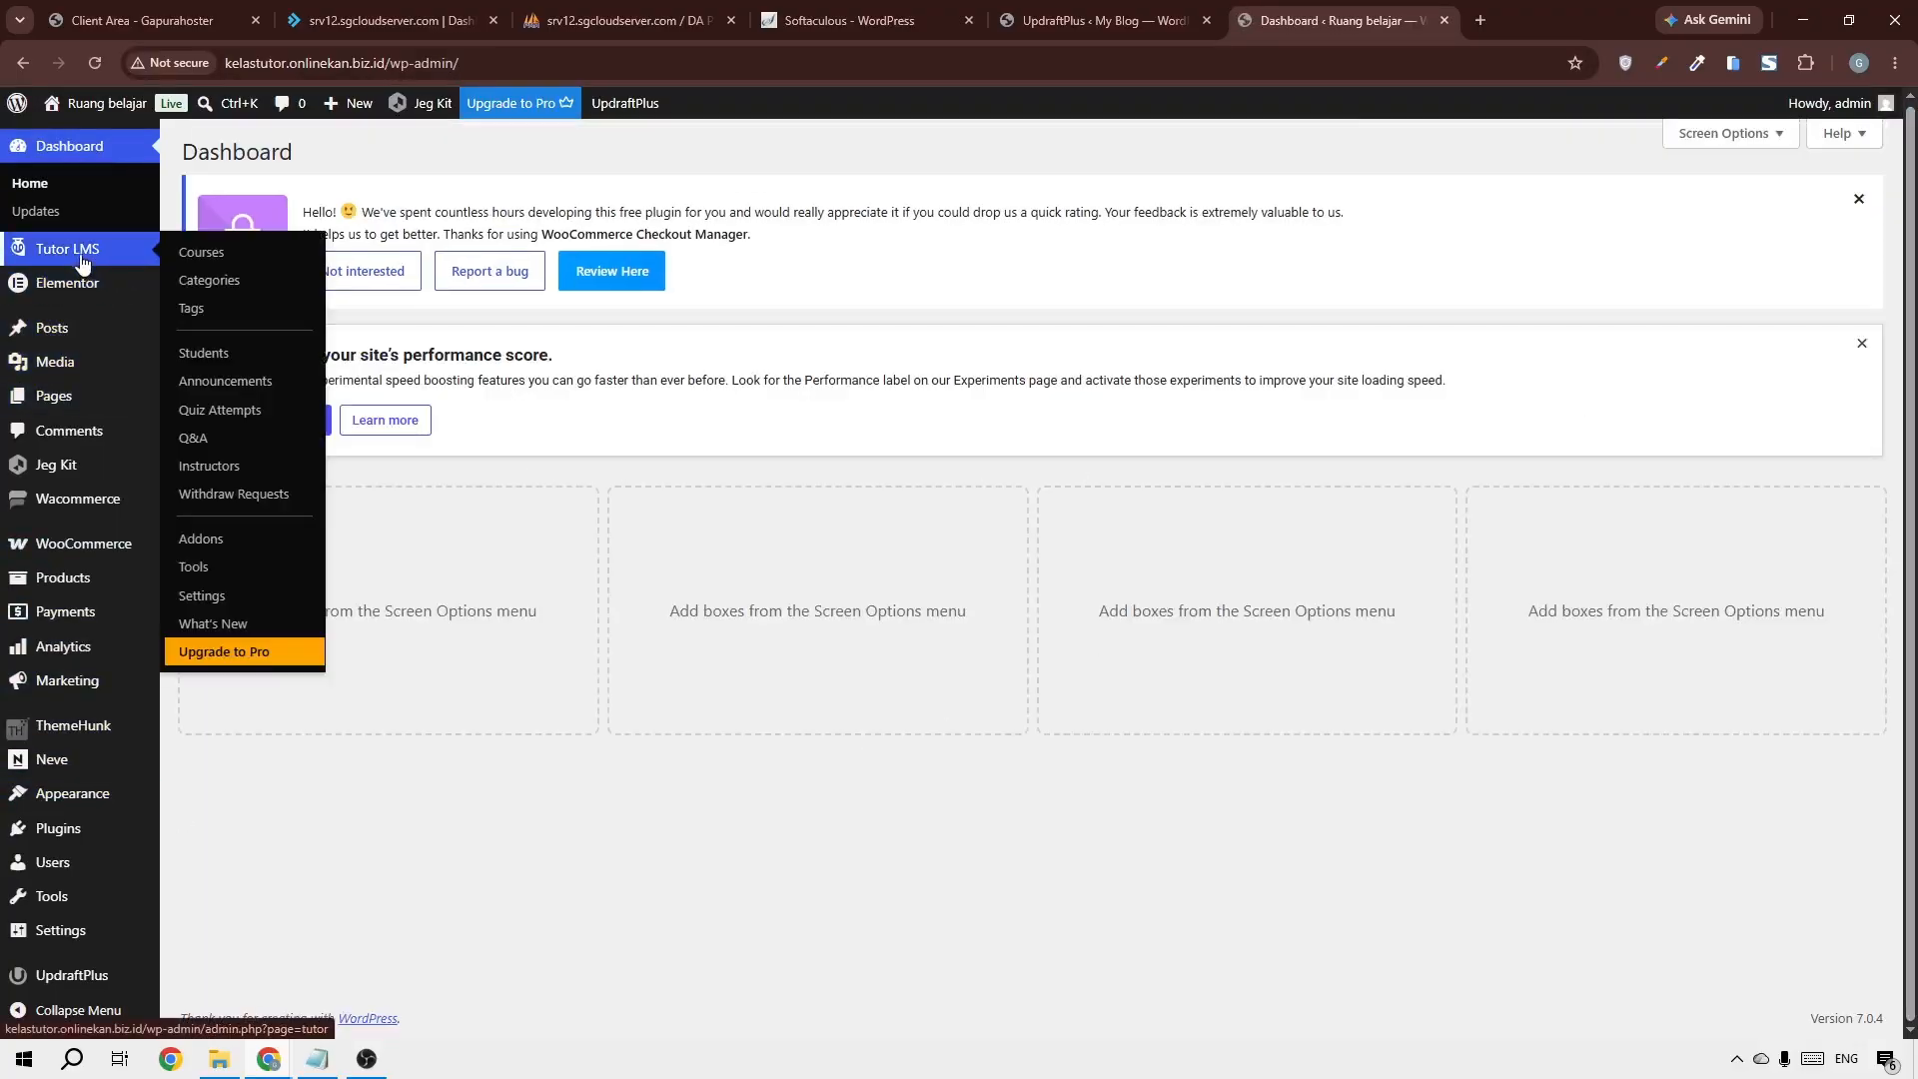
click(240, 258)
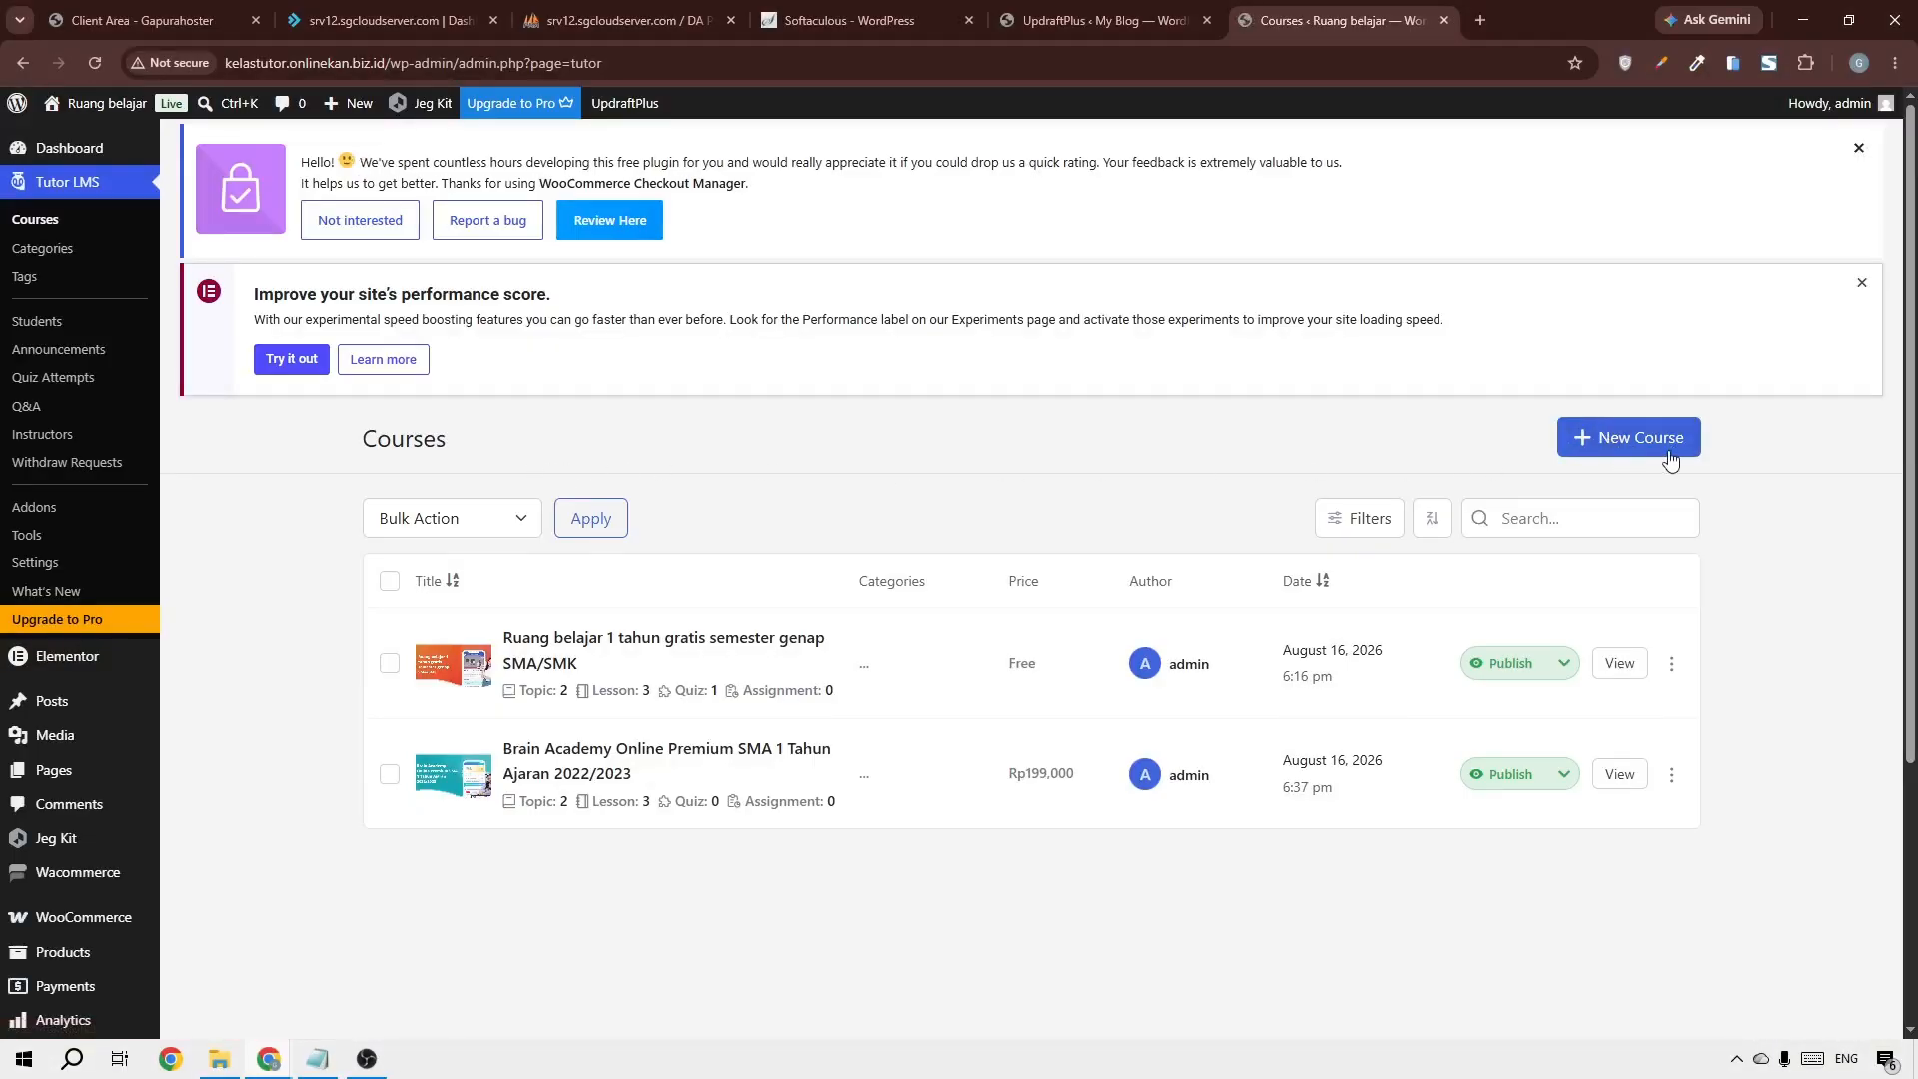
click(1861, 283)
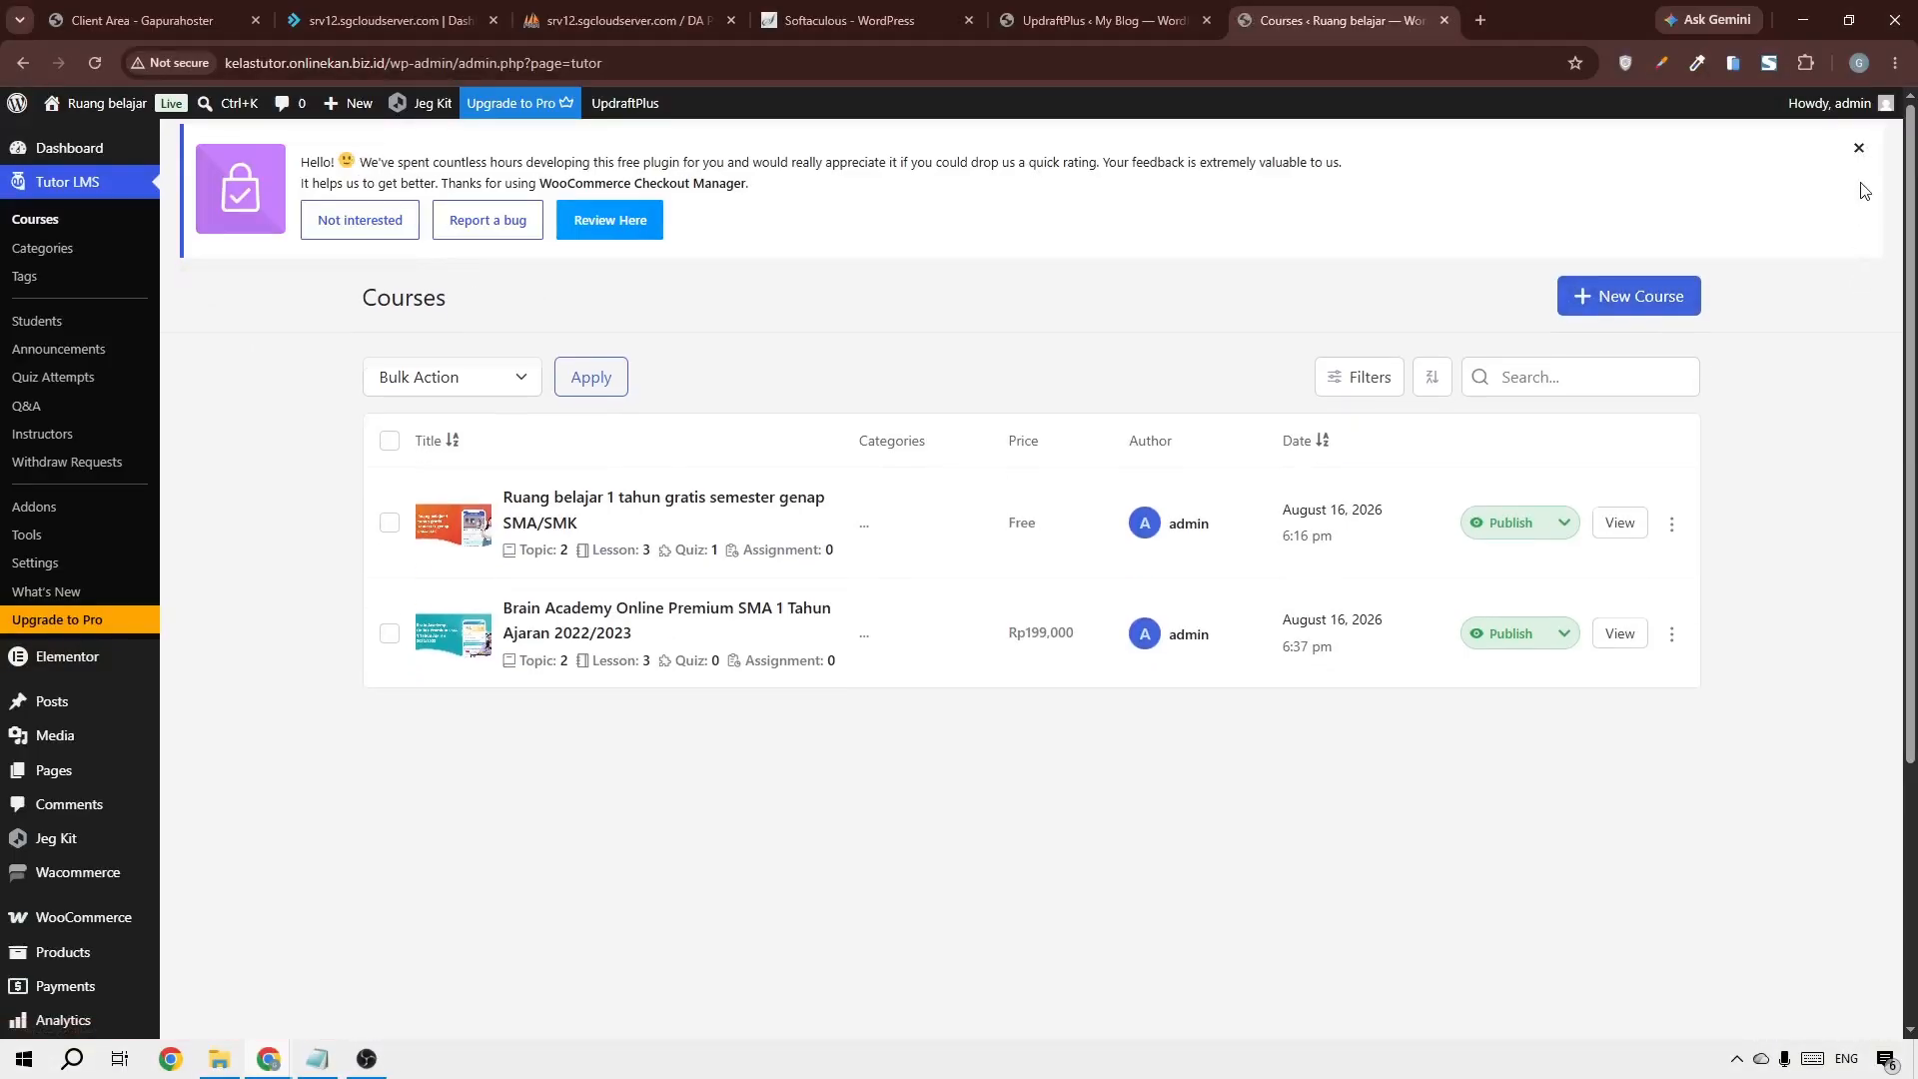
click(1859, 149)
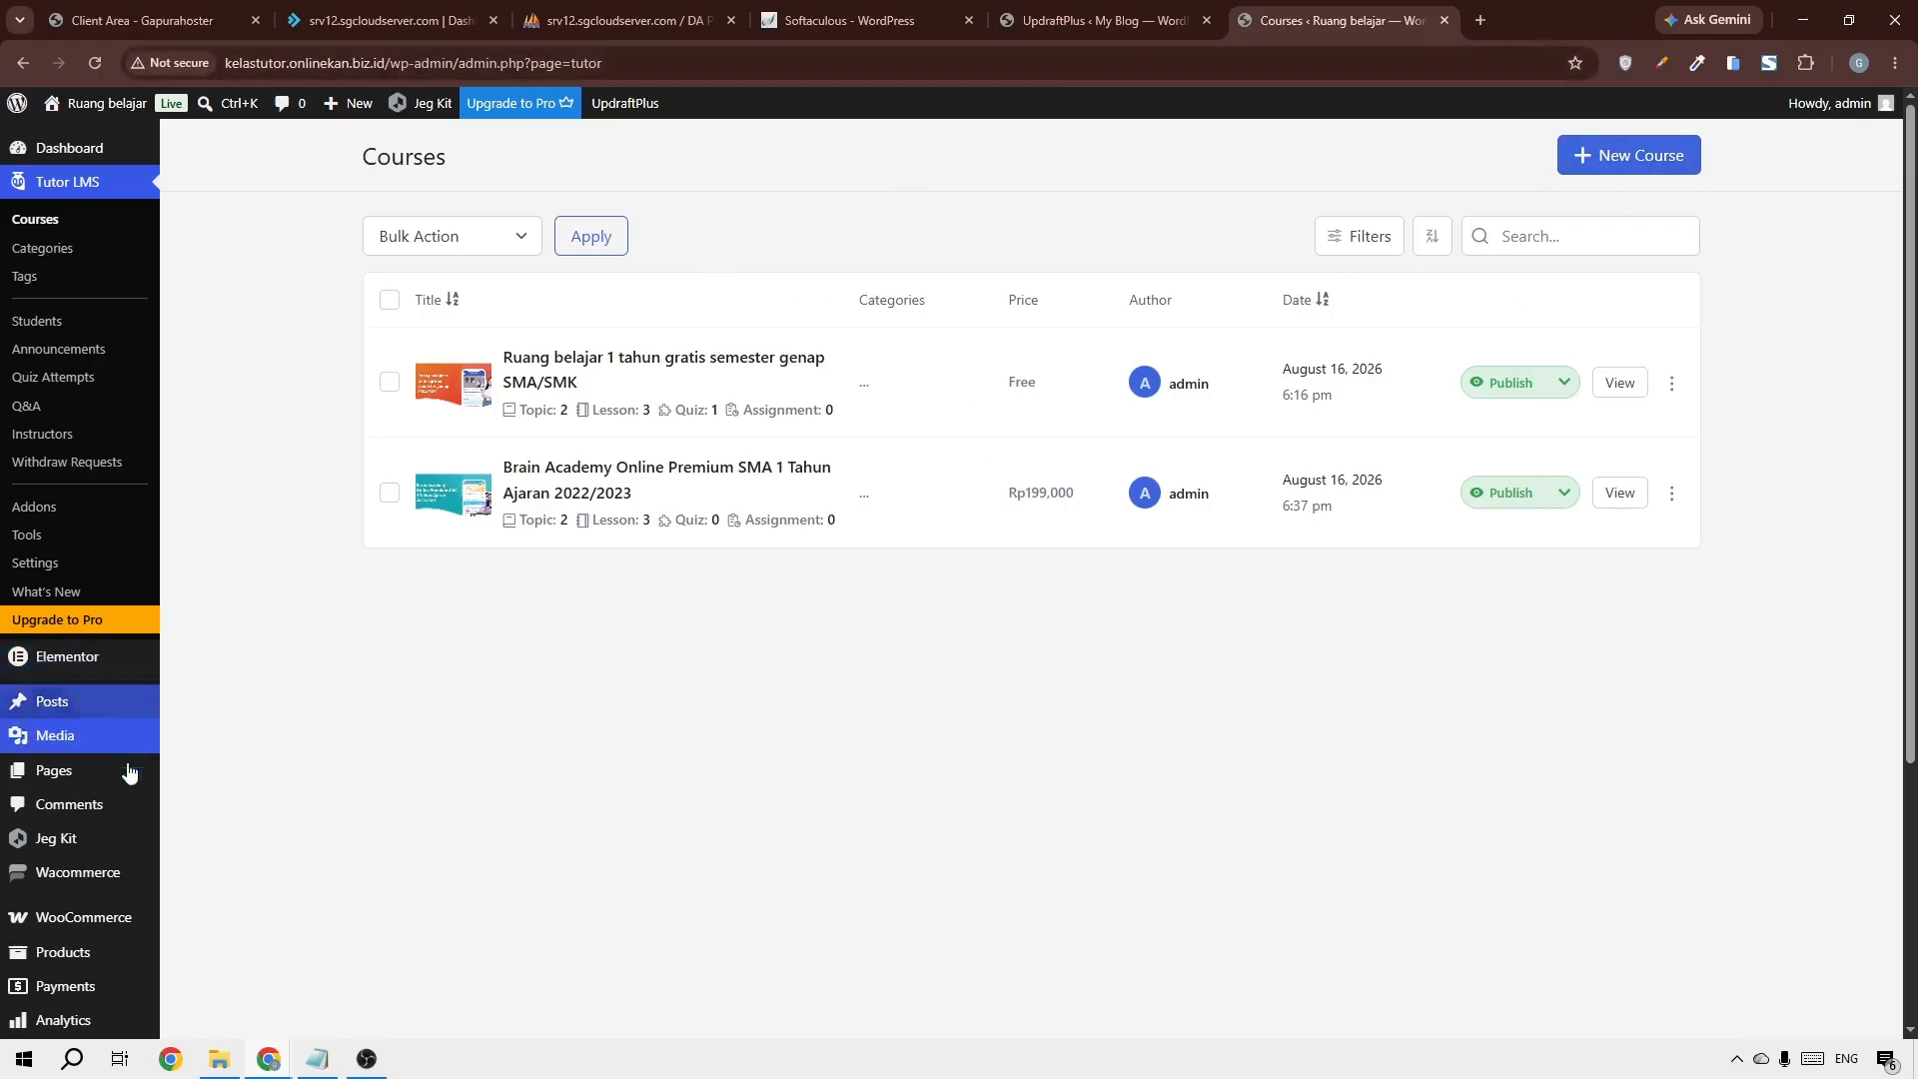
Open the site name's context menu to load Visit Site in a new tab
mouse_move(76, 779)
mouse_move(100, 103)
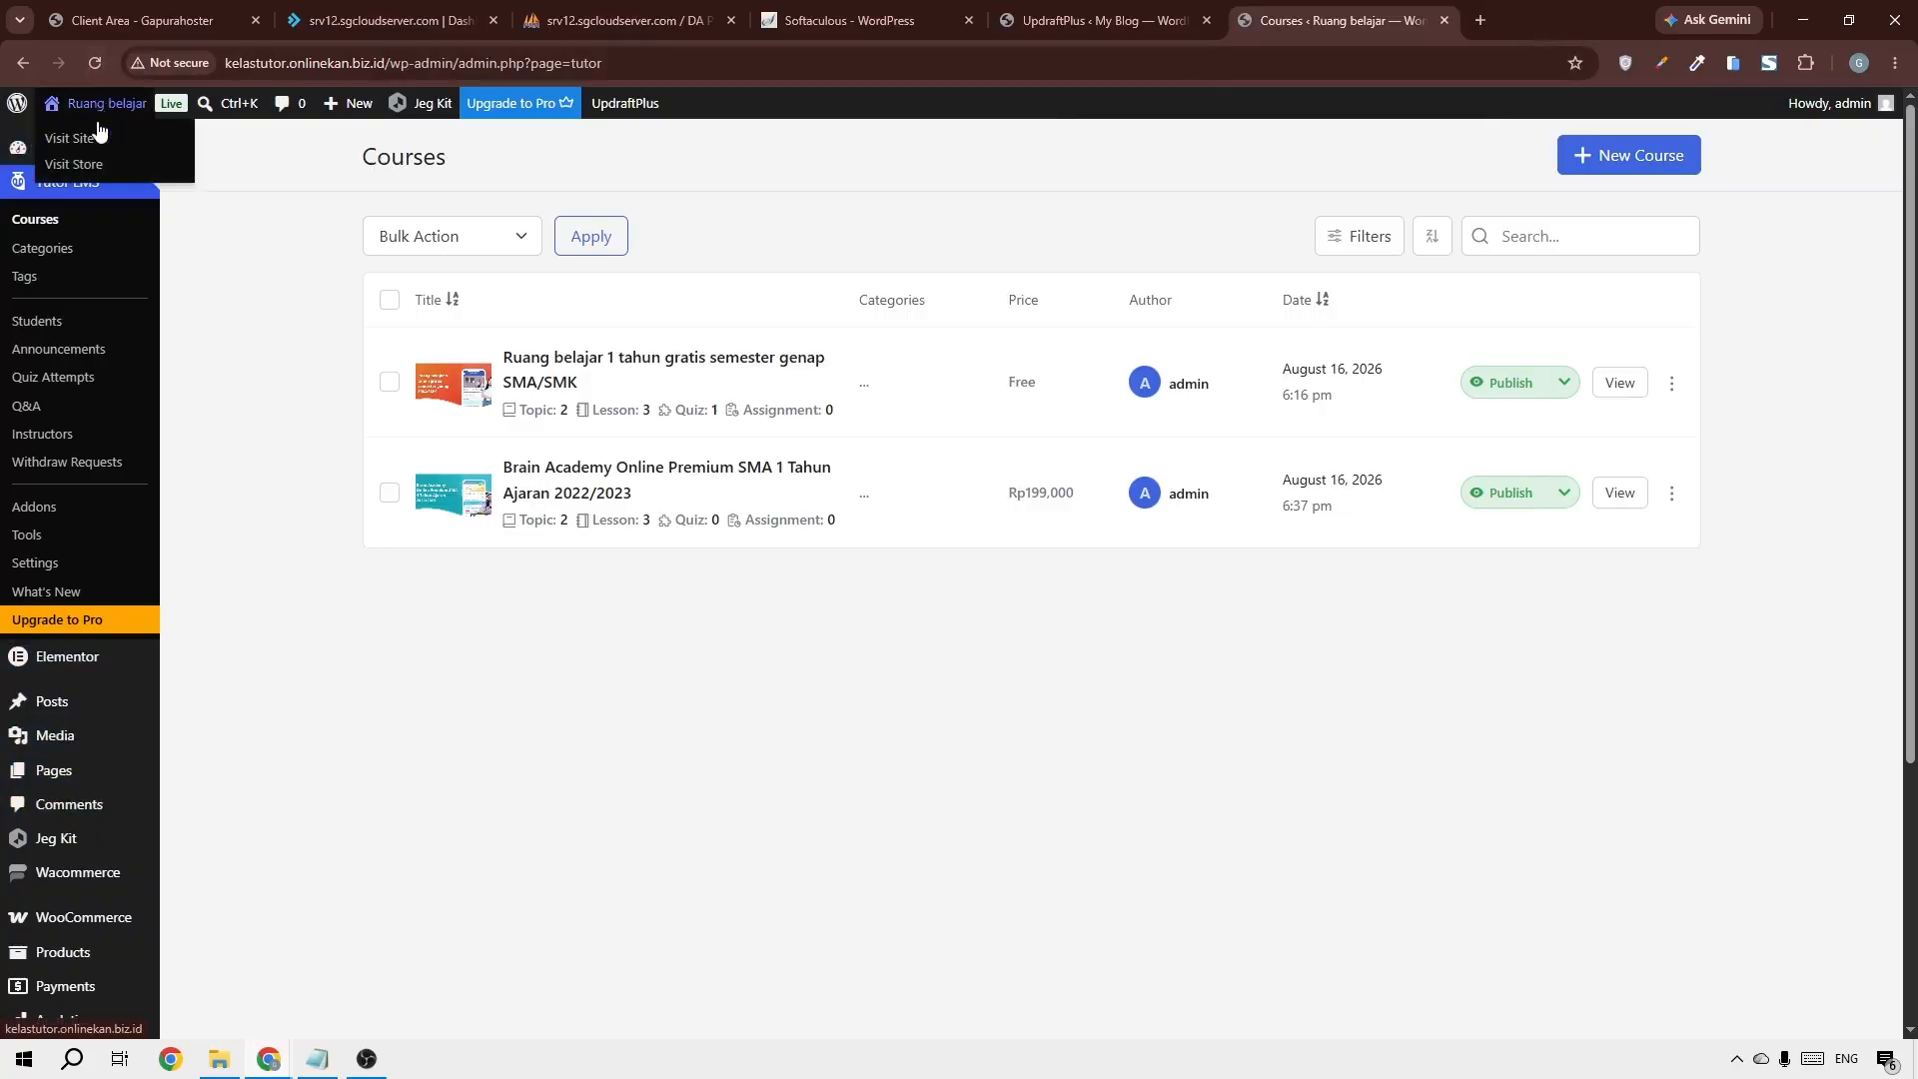
right_click(92, 137)
click(160, 149)
click(1386, 16)
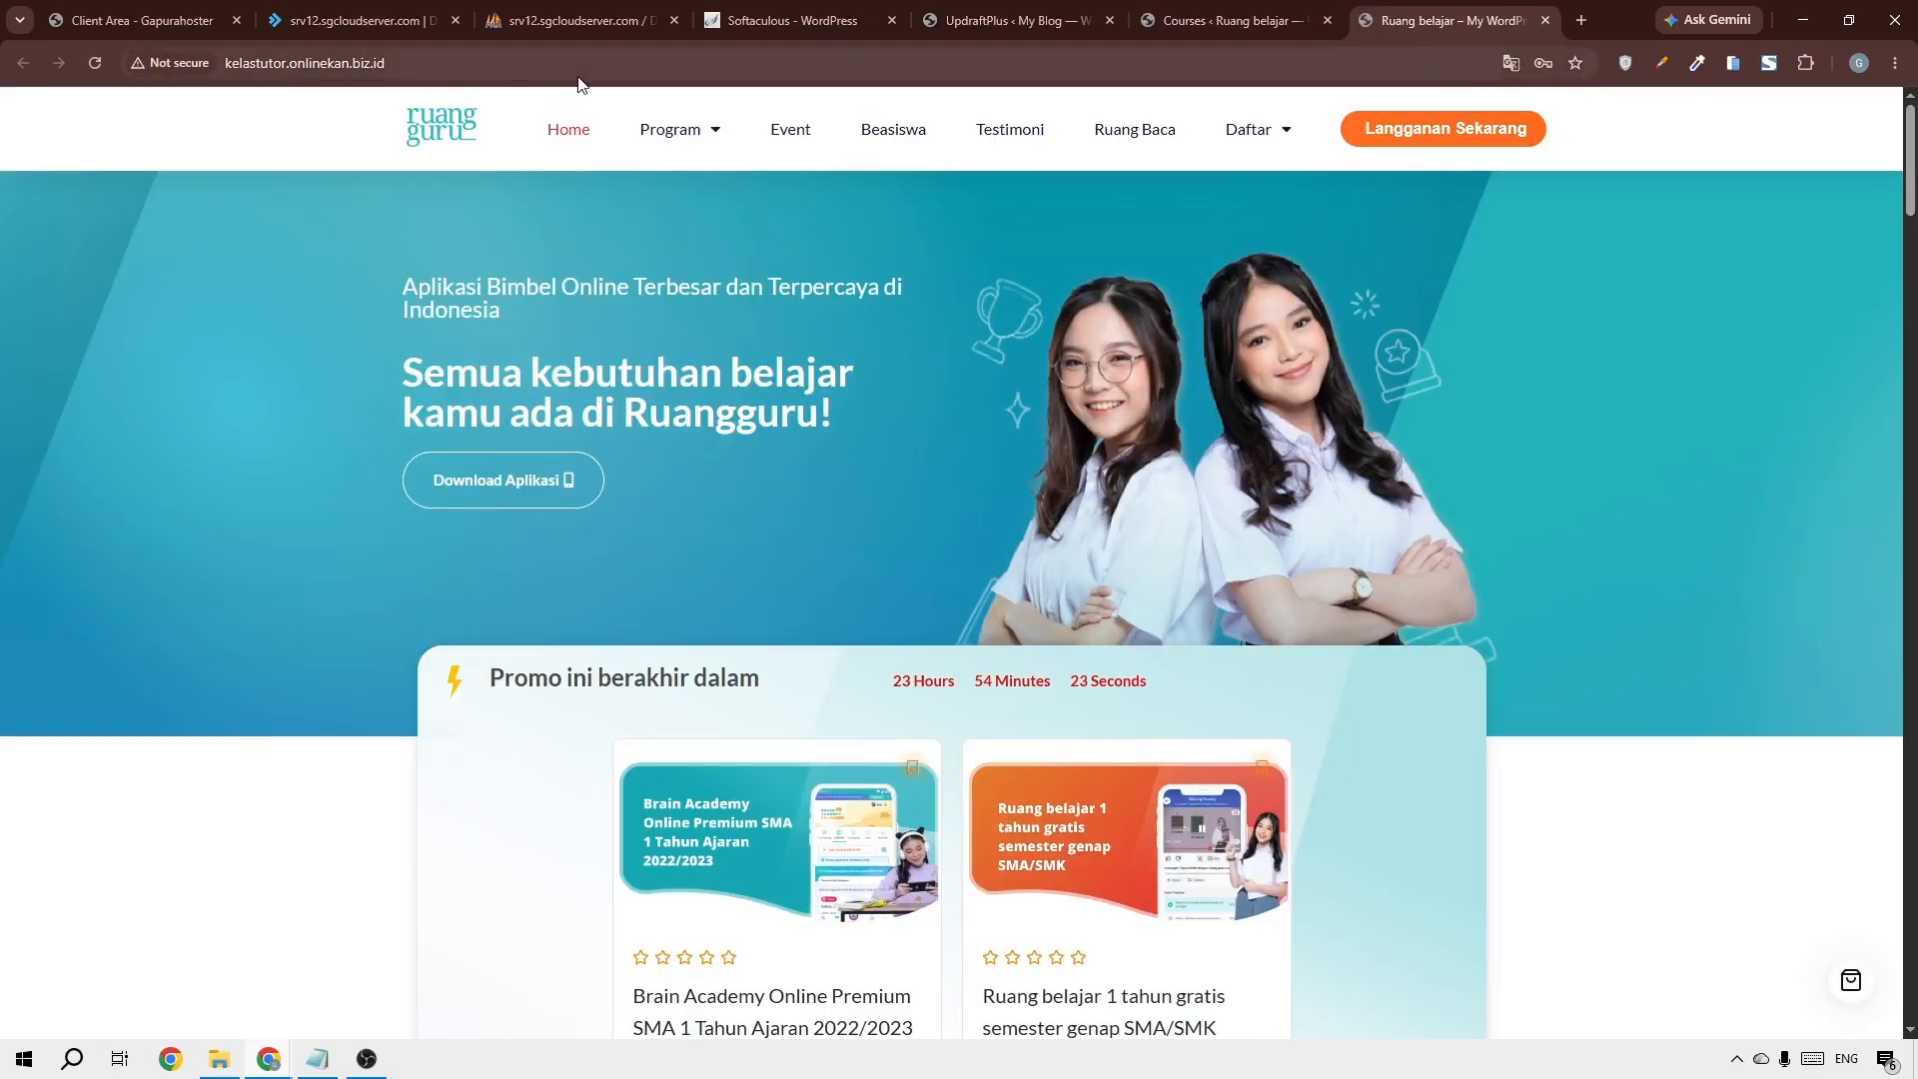
click(531, 59)
click(136, 390)
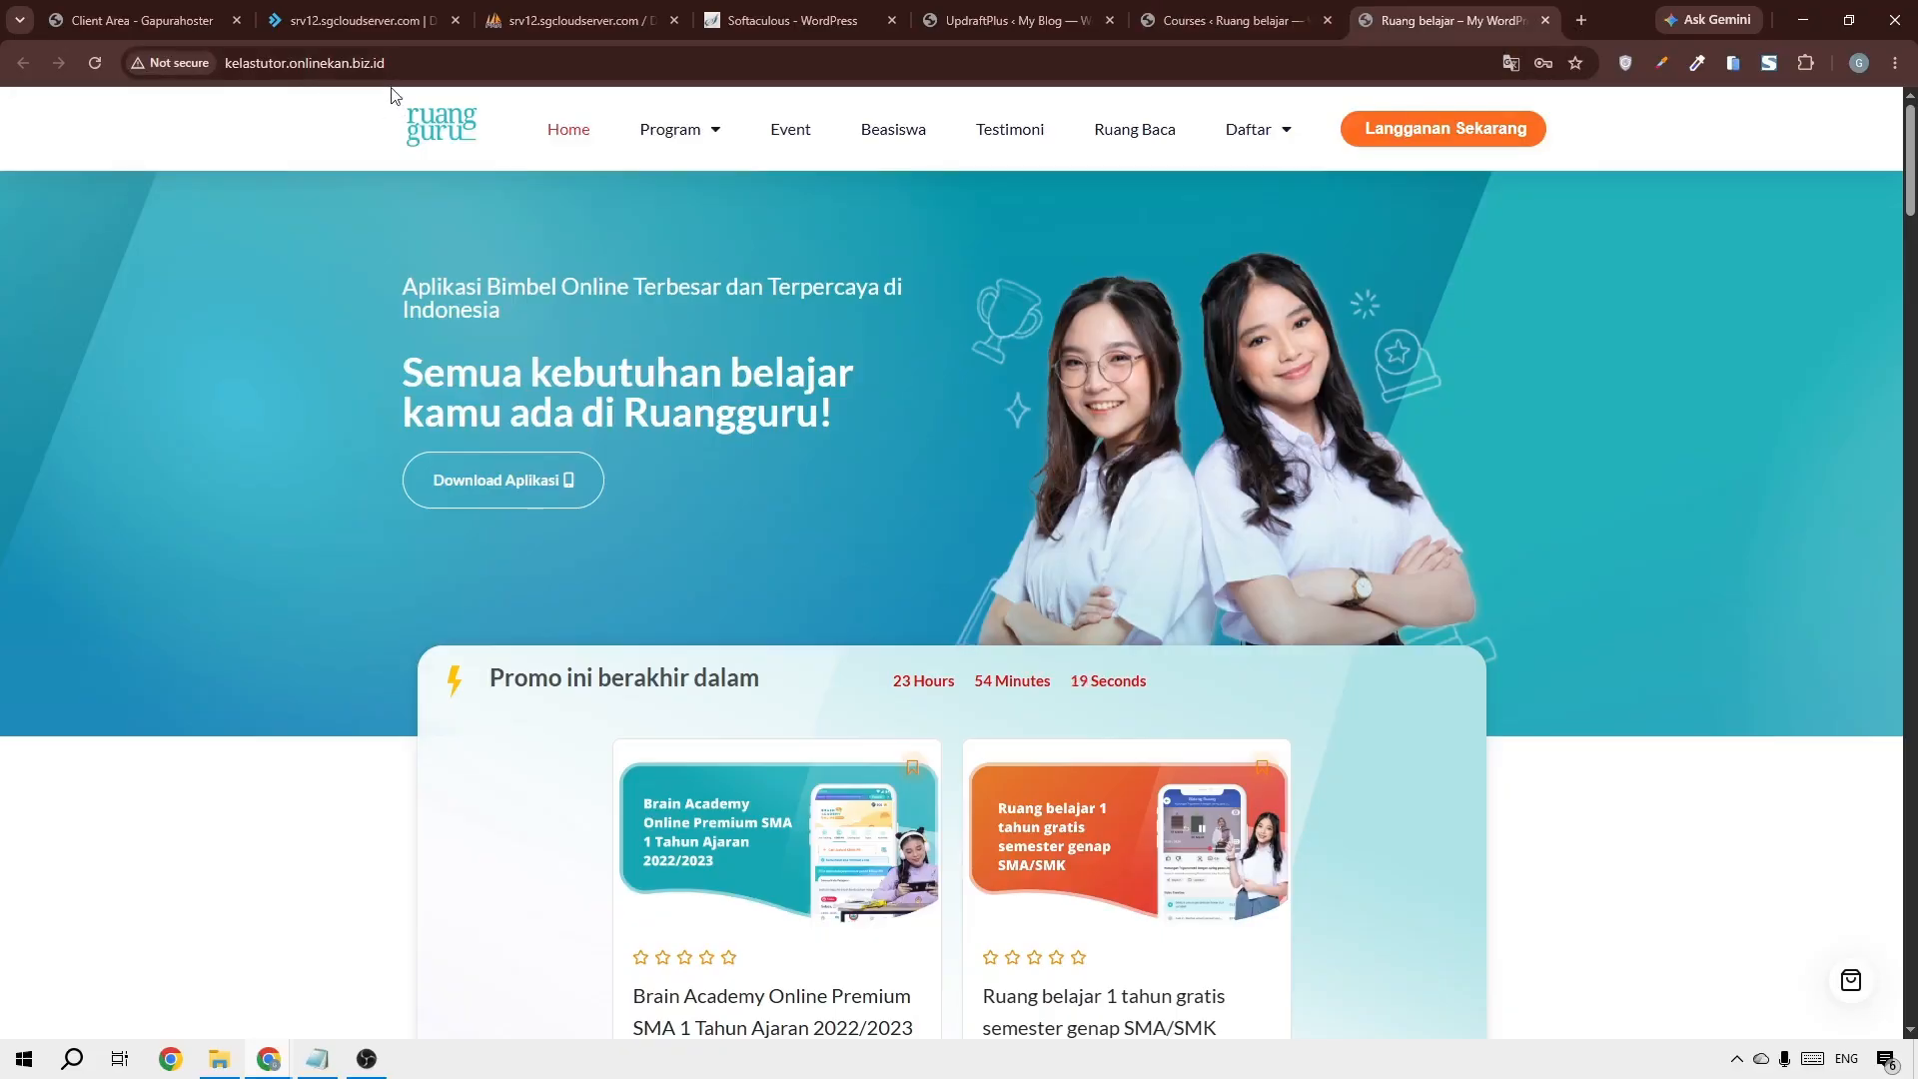
Return to the WordPress admin and list All Pages, showing 13 published pages
click(1184, 20)
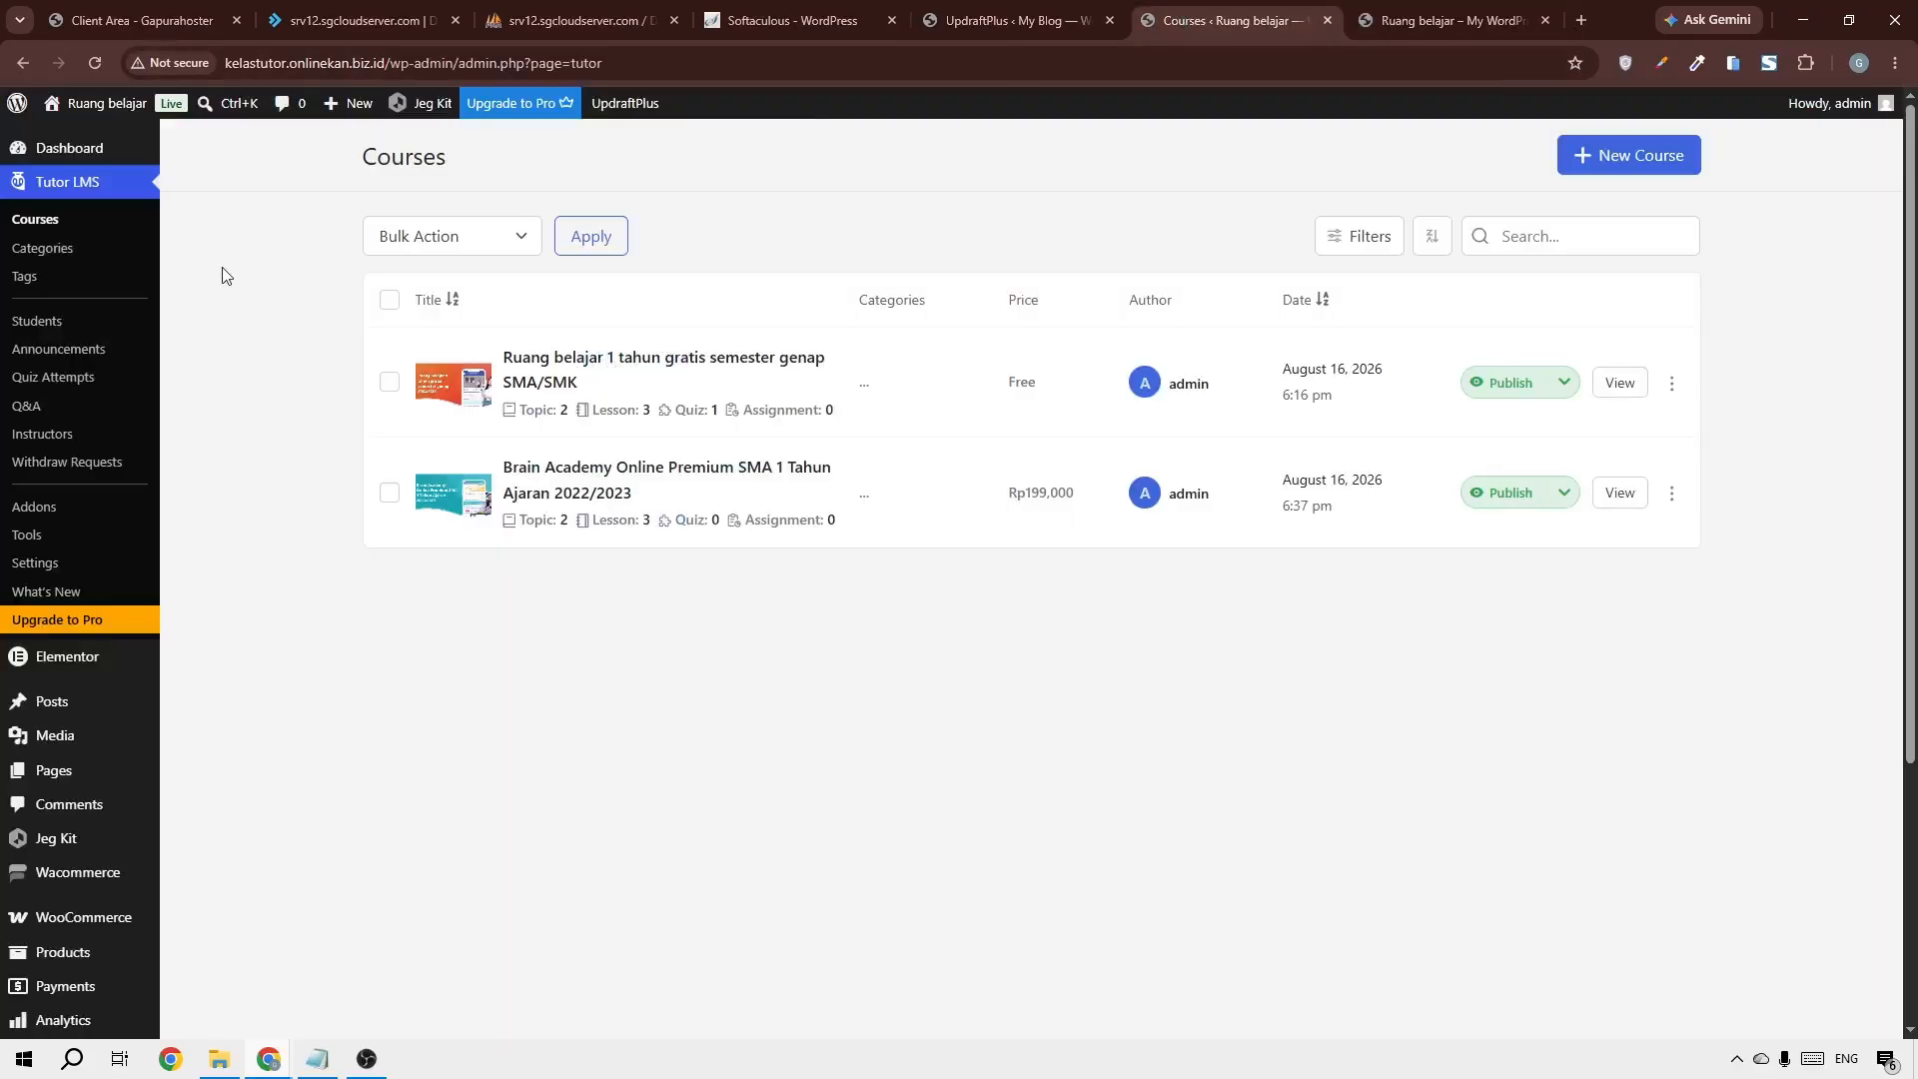
mouse_move(54, 770)
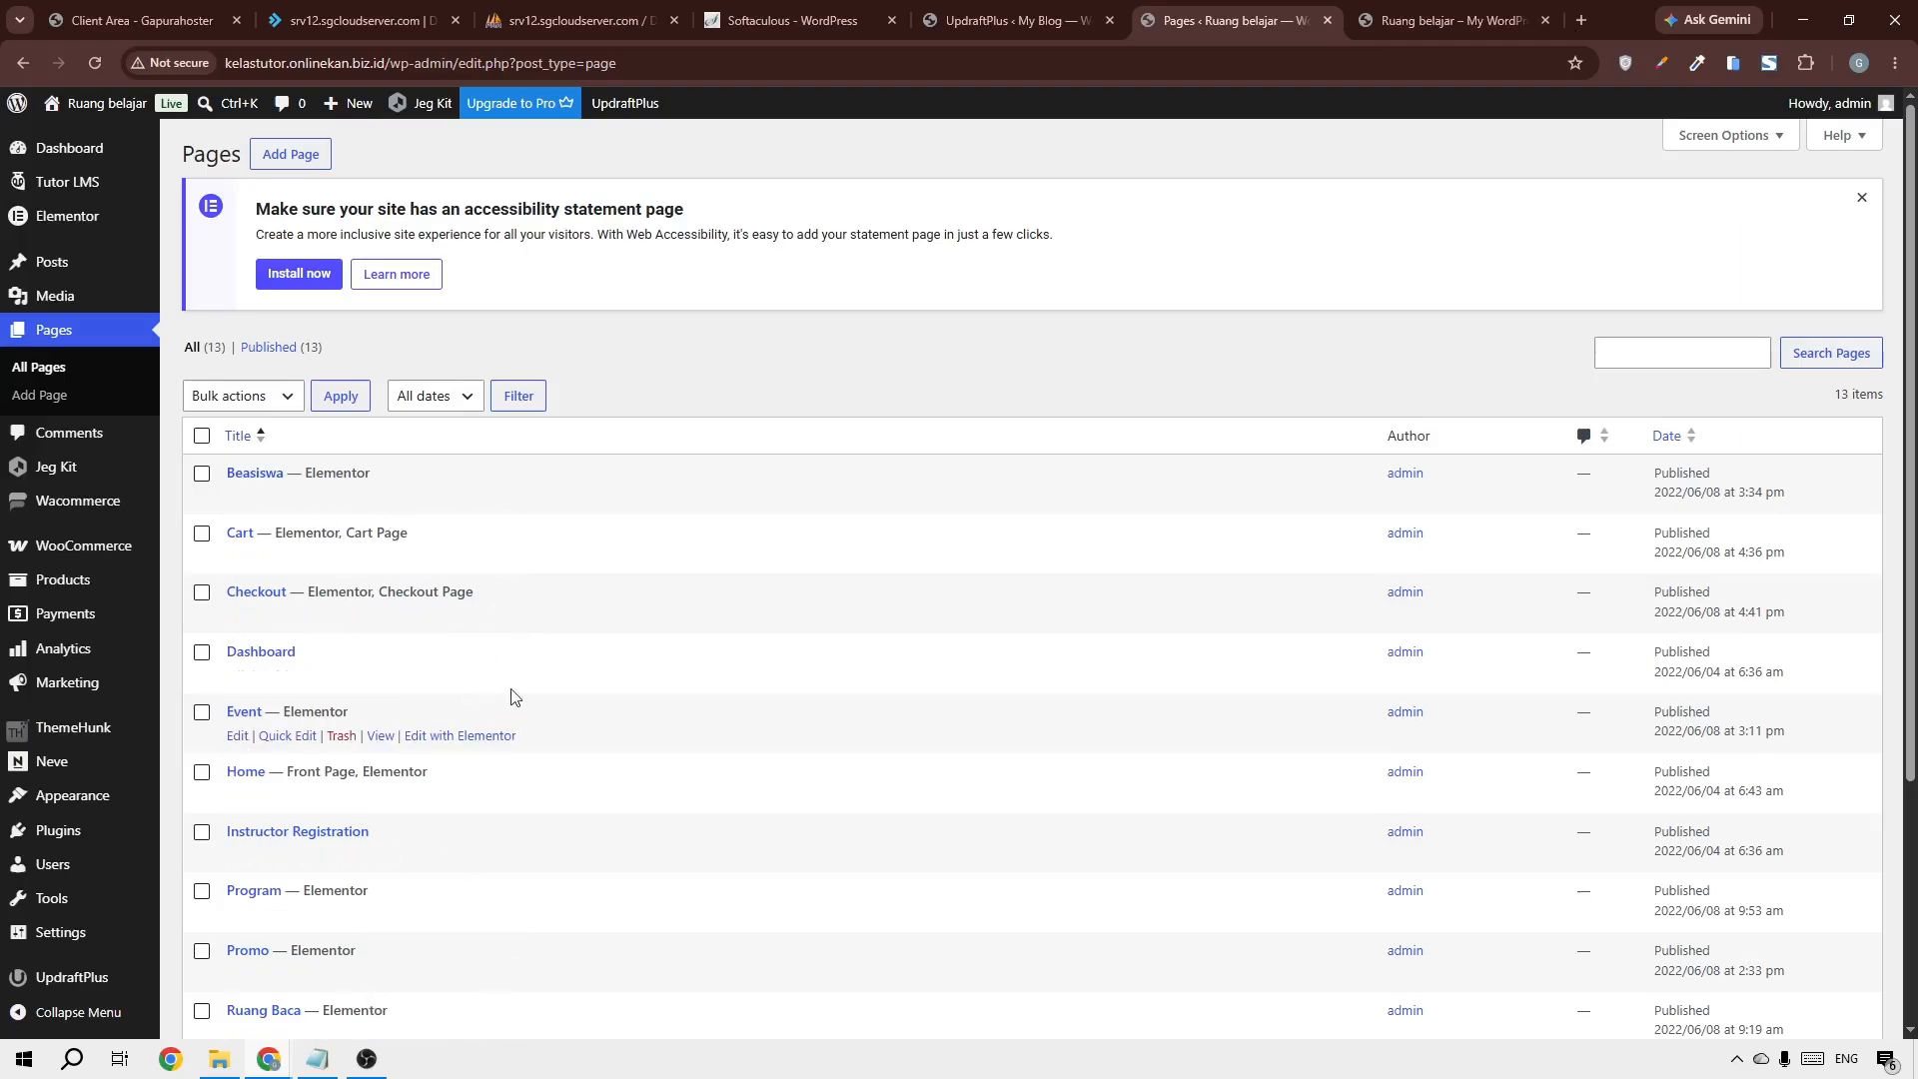
click(367, 1059)
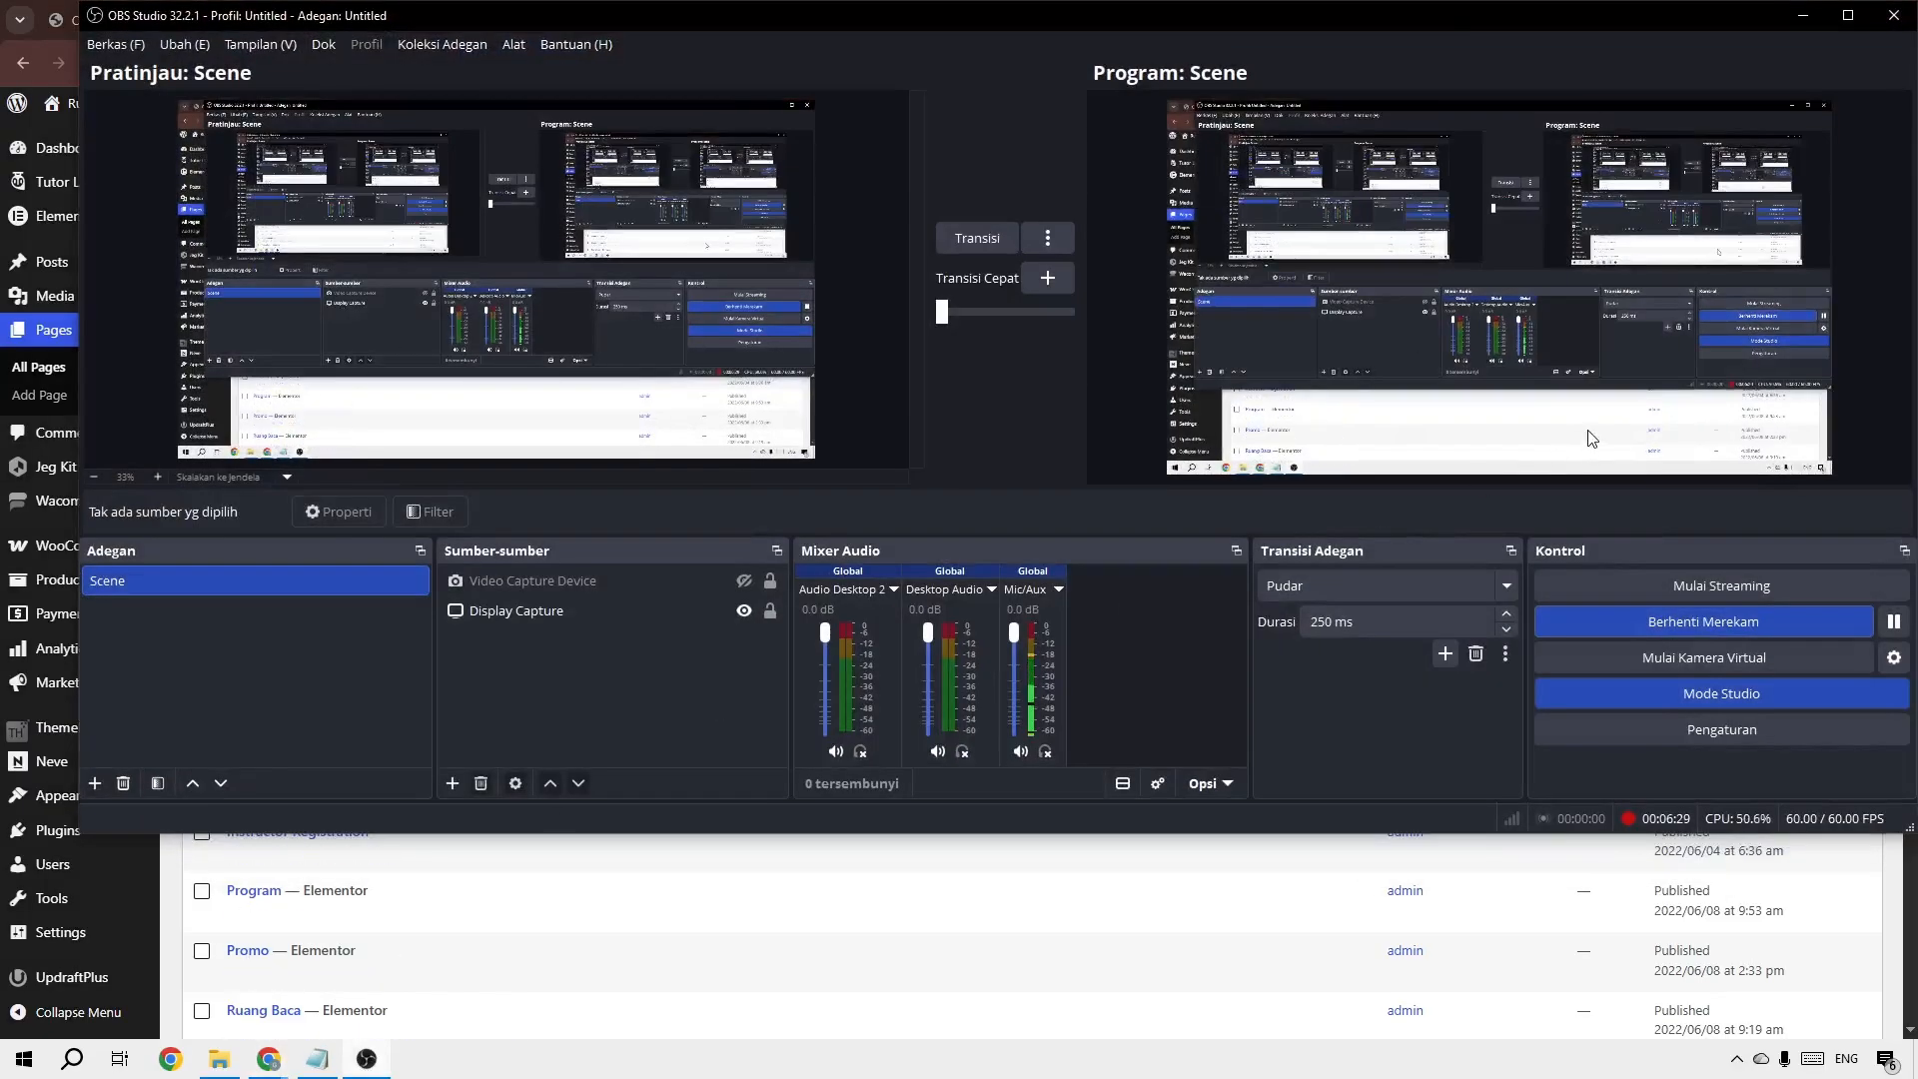
Scroll the 'Ruang belajar – My WordPress' homepage from hero banner to the © 2022 Ruangguru footer
click(1798, 12)
click(1370, 20)
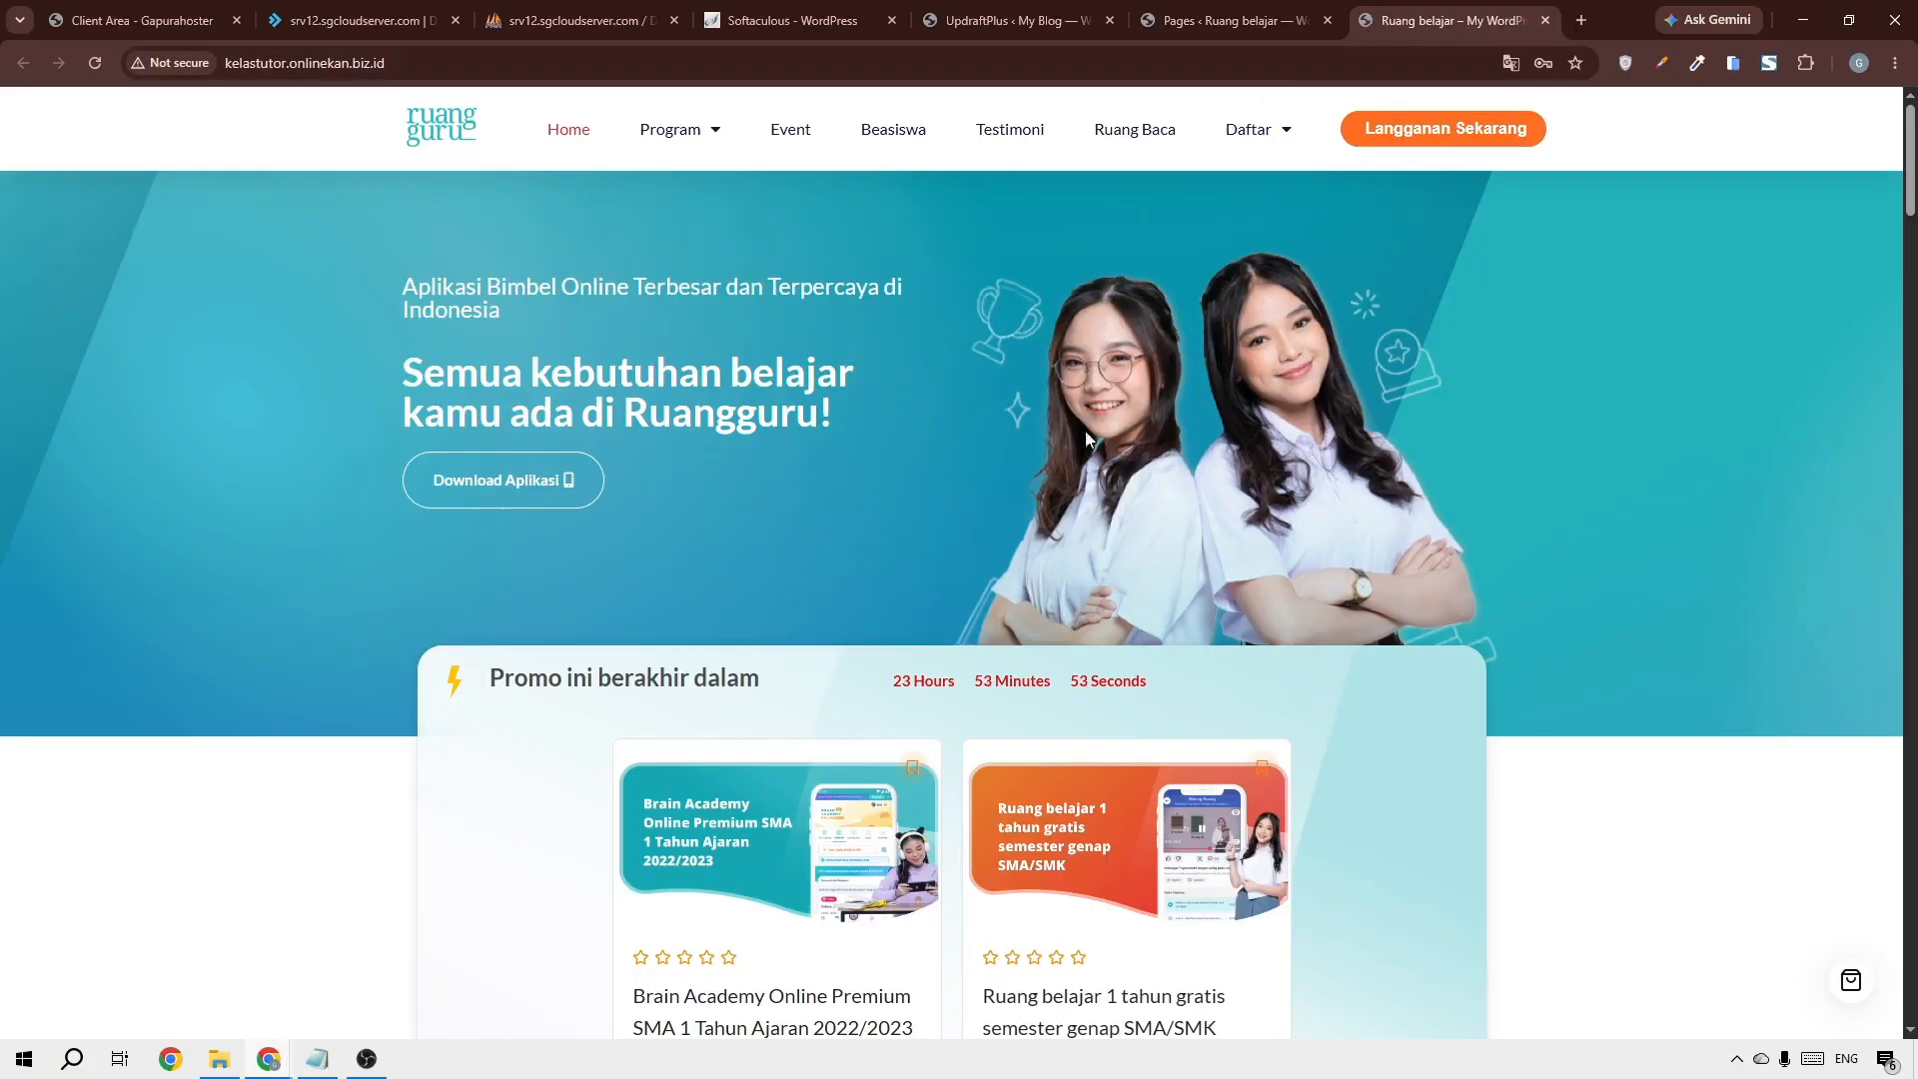
drag(1910, 200, 1900, 664)
drag(1903, 769, 1901, 286)
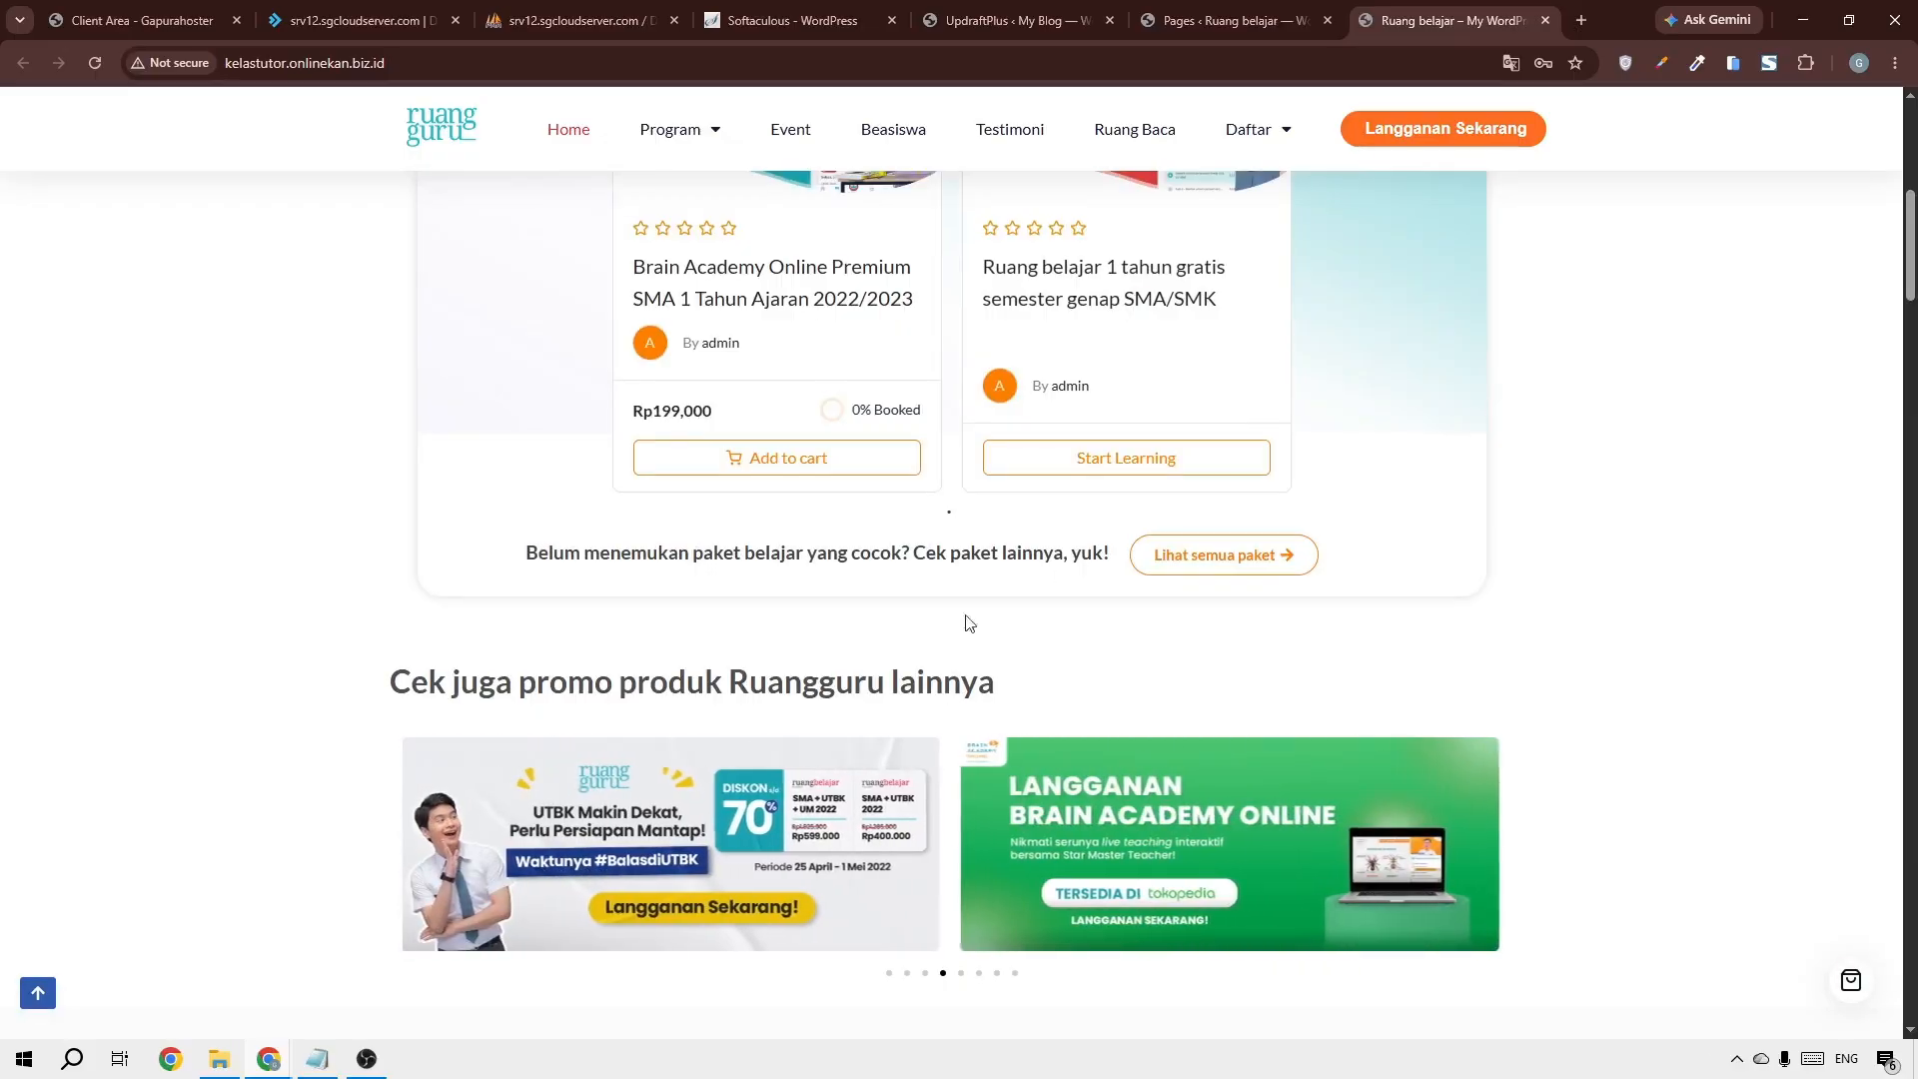
drag(1912, 262, 1911, 172)
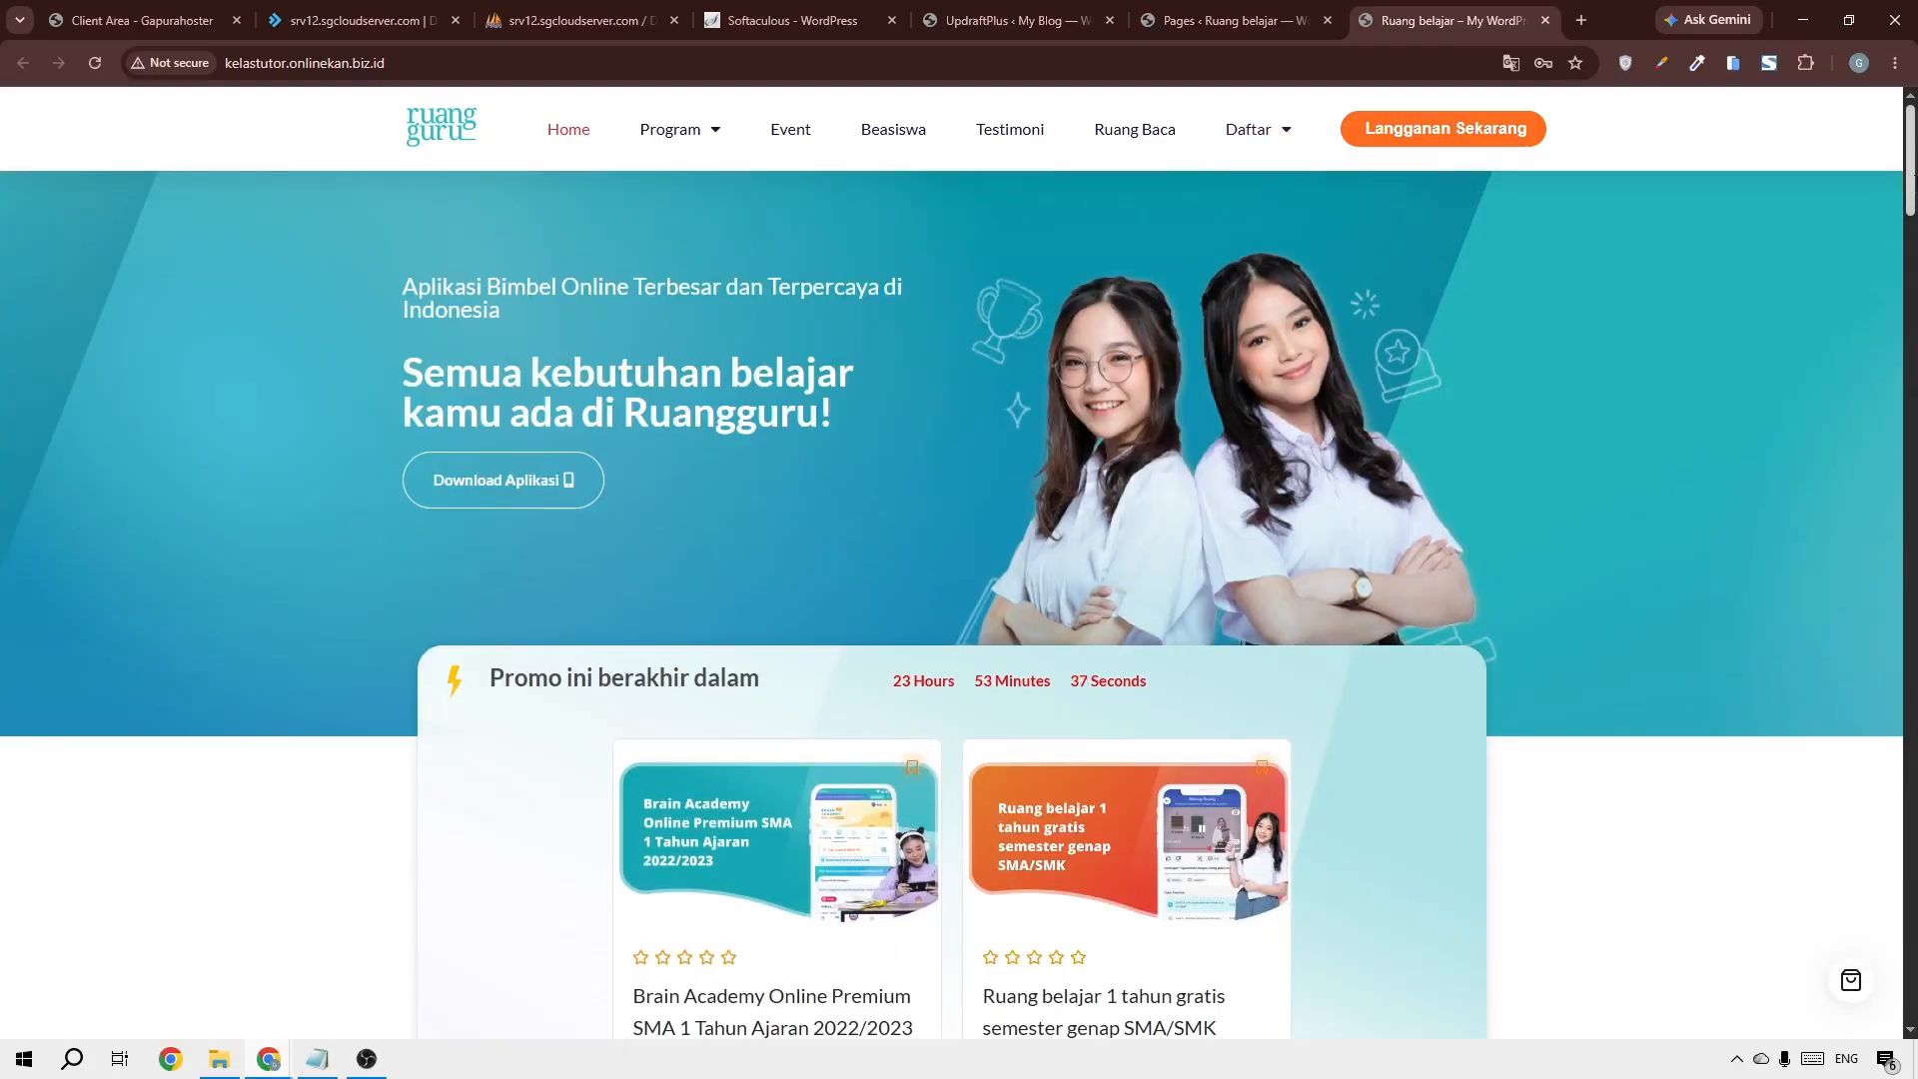
drag(1910, 199, 780, 756)
drag(1910, 190, 1910, 999)
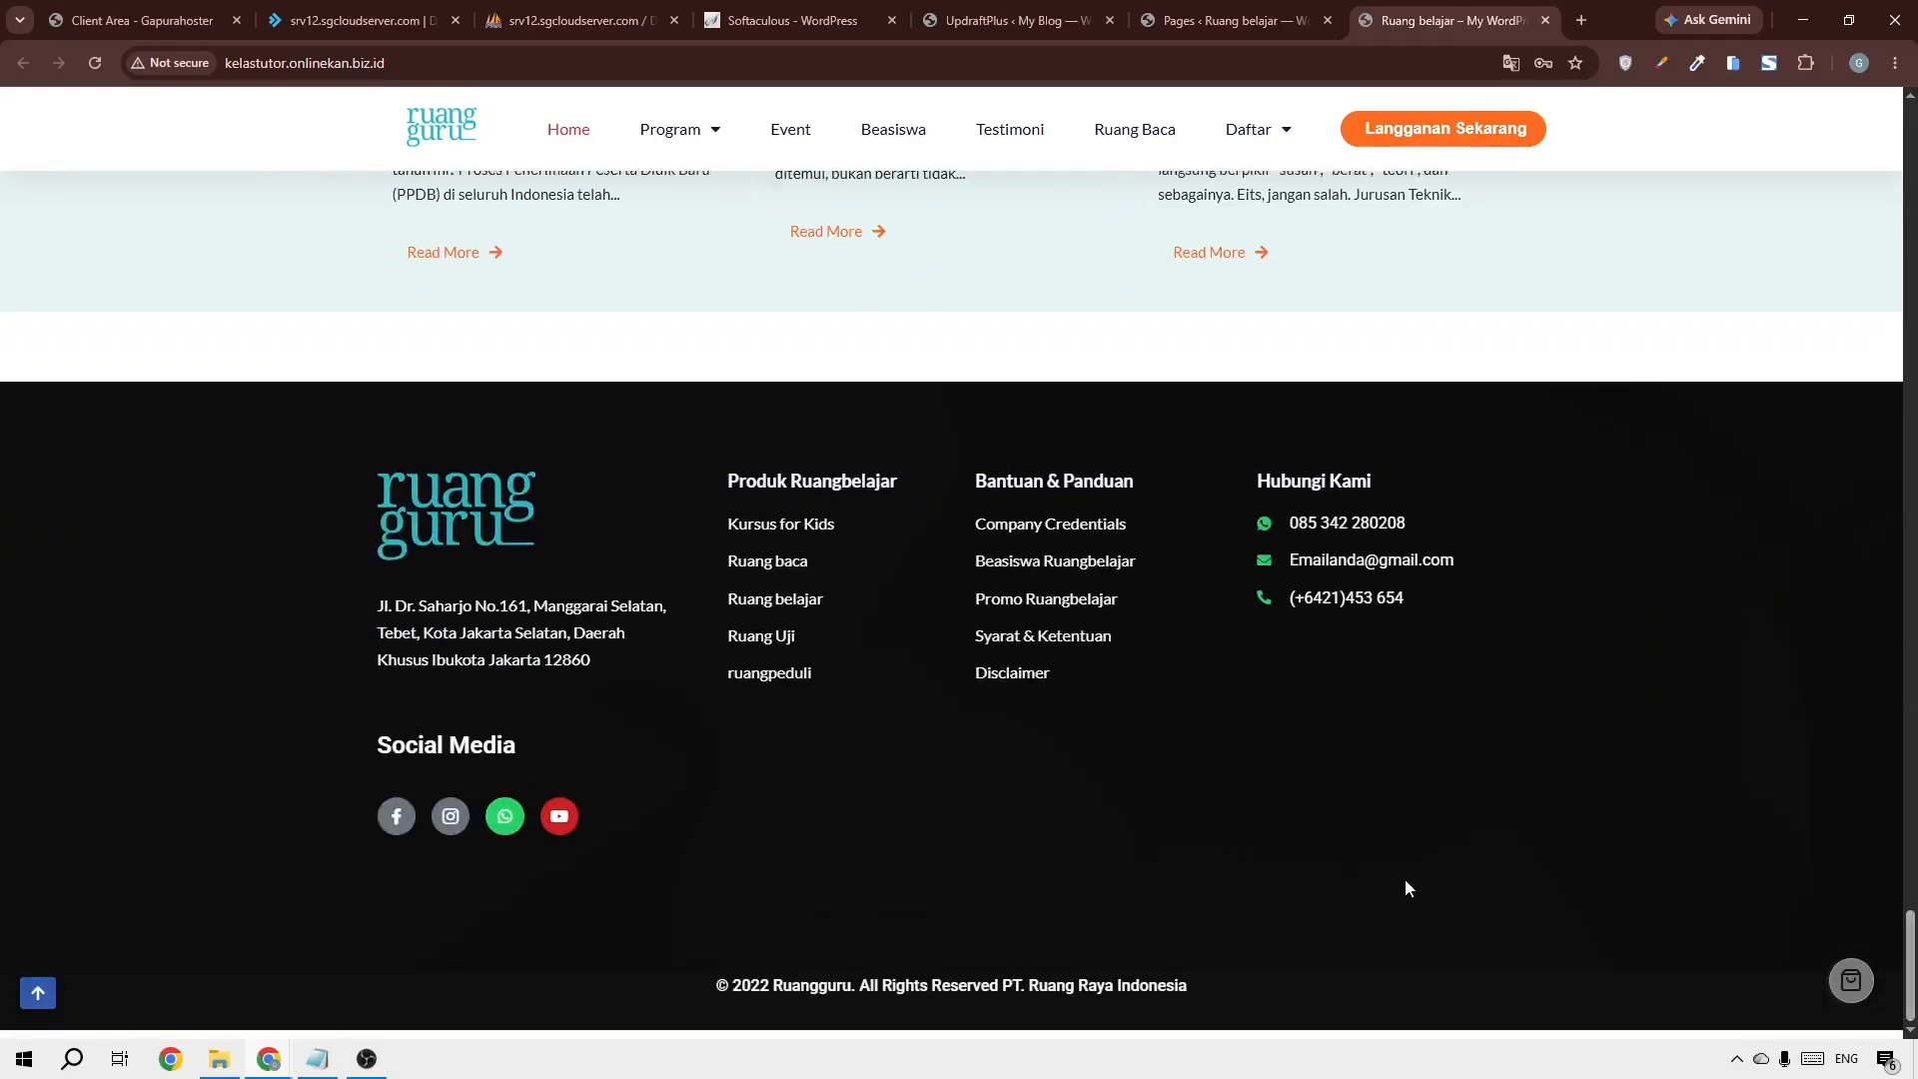